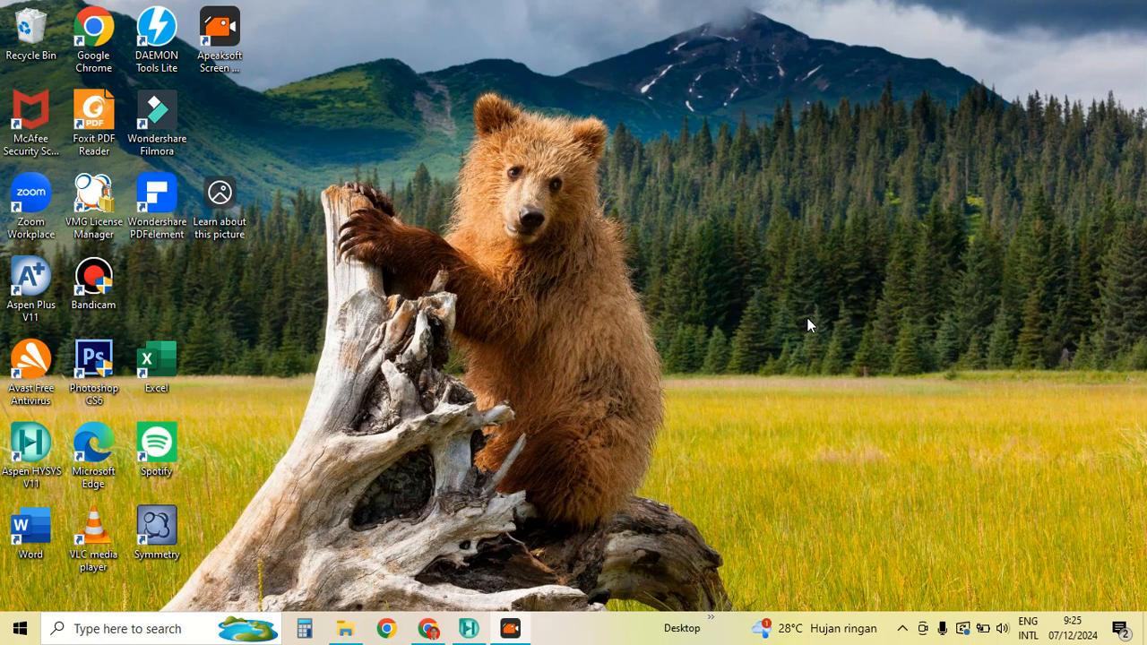
Switch to Aspen HYSYS and open the petroleum assays overview in the properties environment
left_click(468, 629)
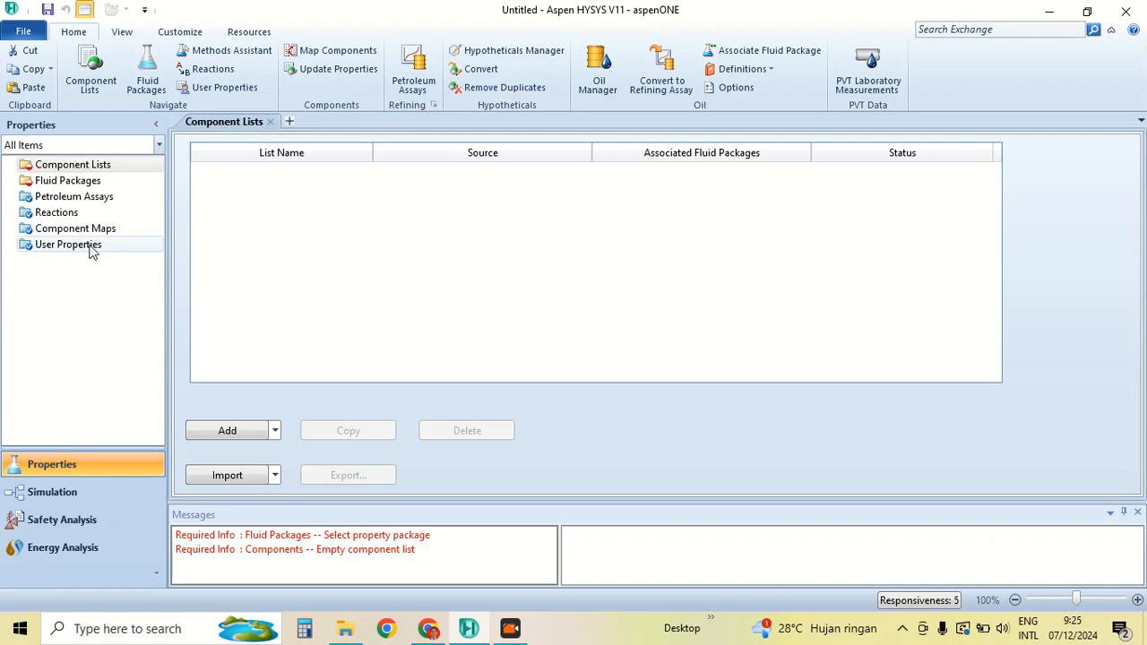
left_click(97, 184)
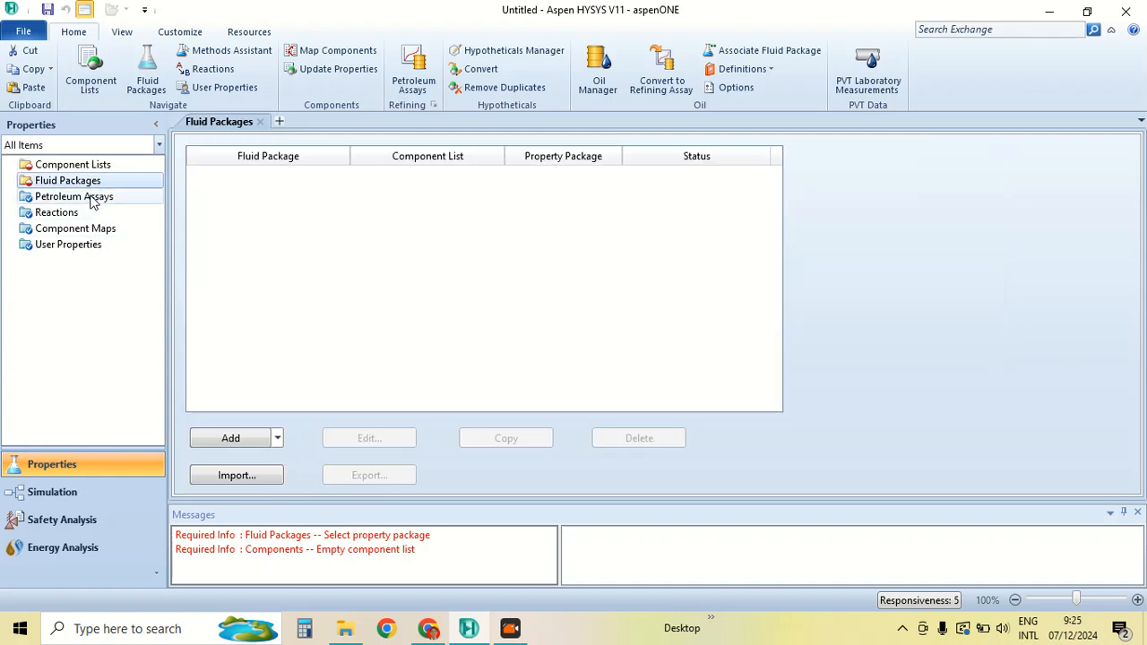
left_click(92, 196)
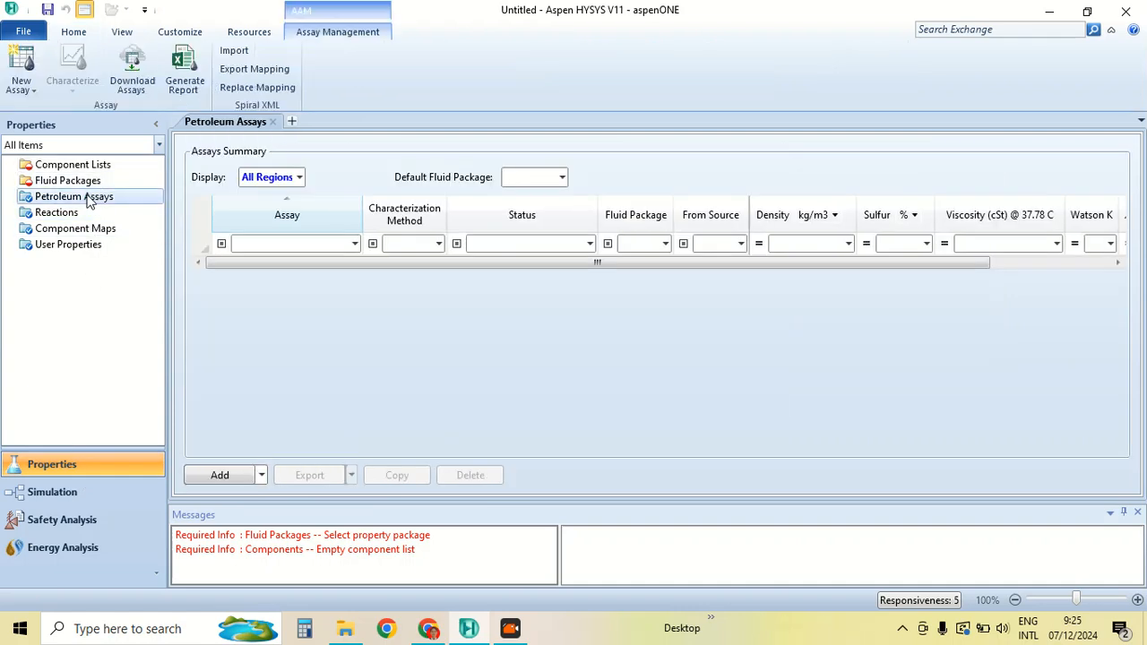
left_click(77, 170)
left_click(81, 197)
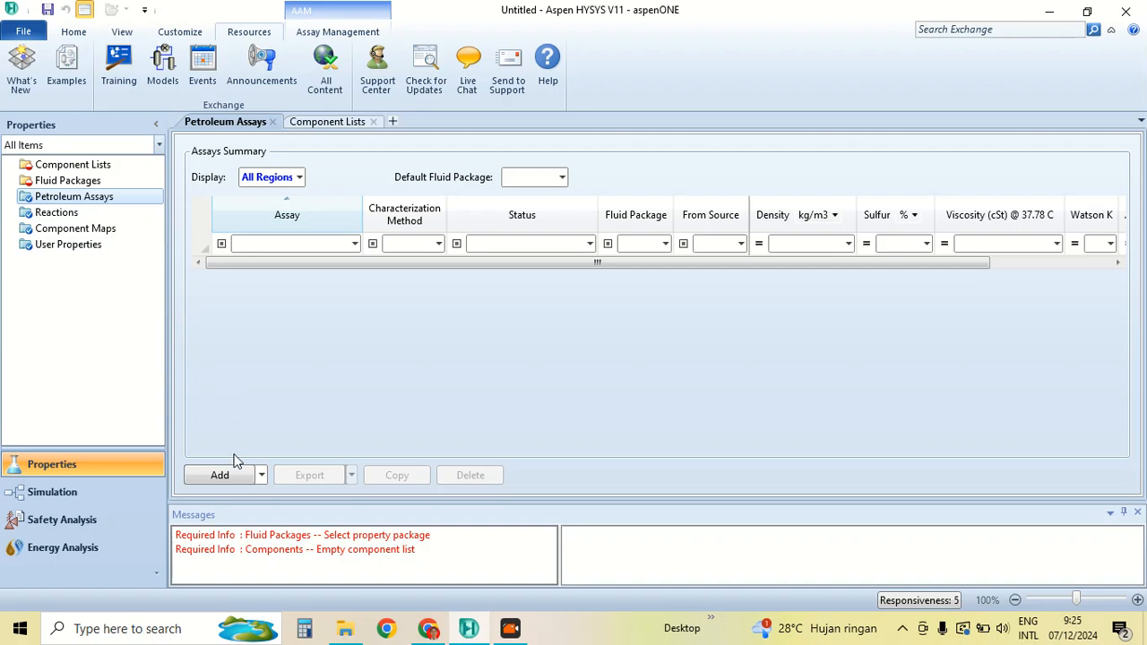
left_click(232, 483)
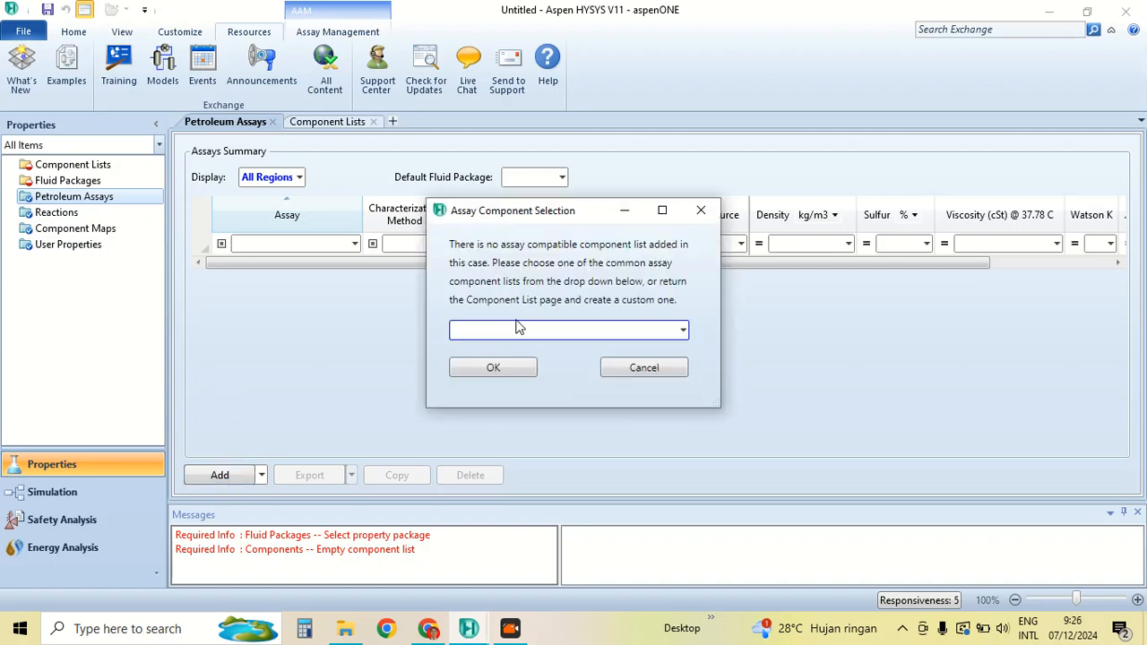
left_click(704, 211)
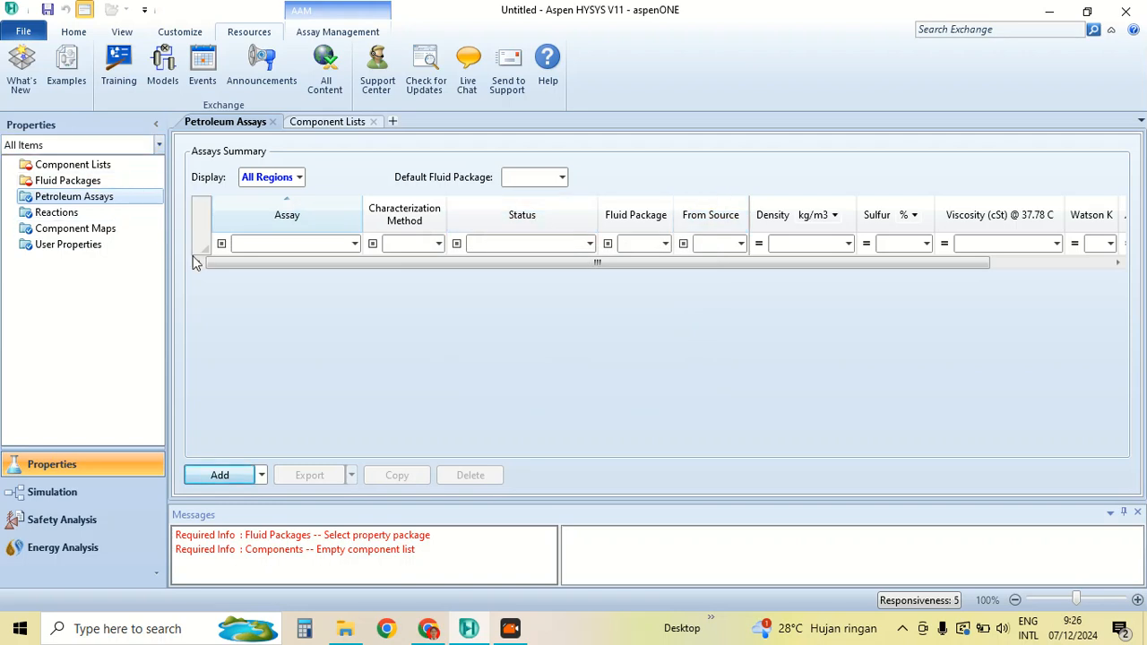
left_click(75, 33)
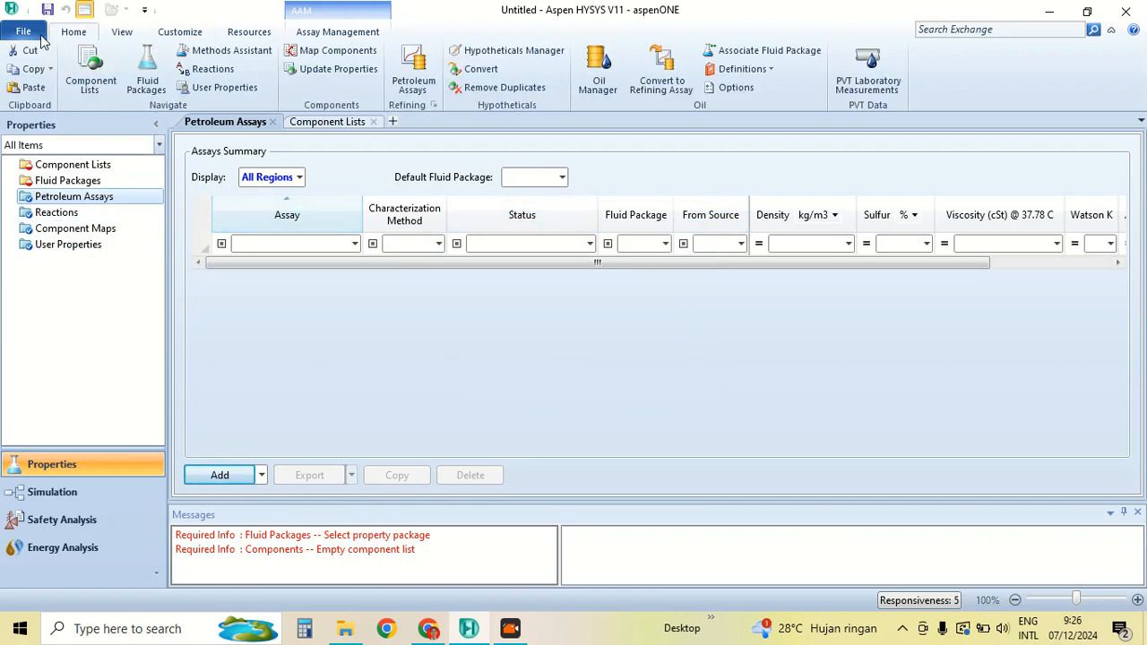
left_click(26, 34)
left_click(74, 32)
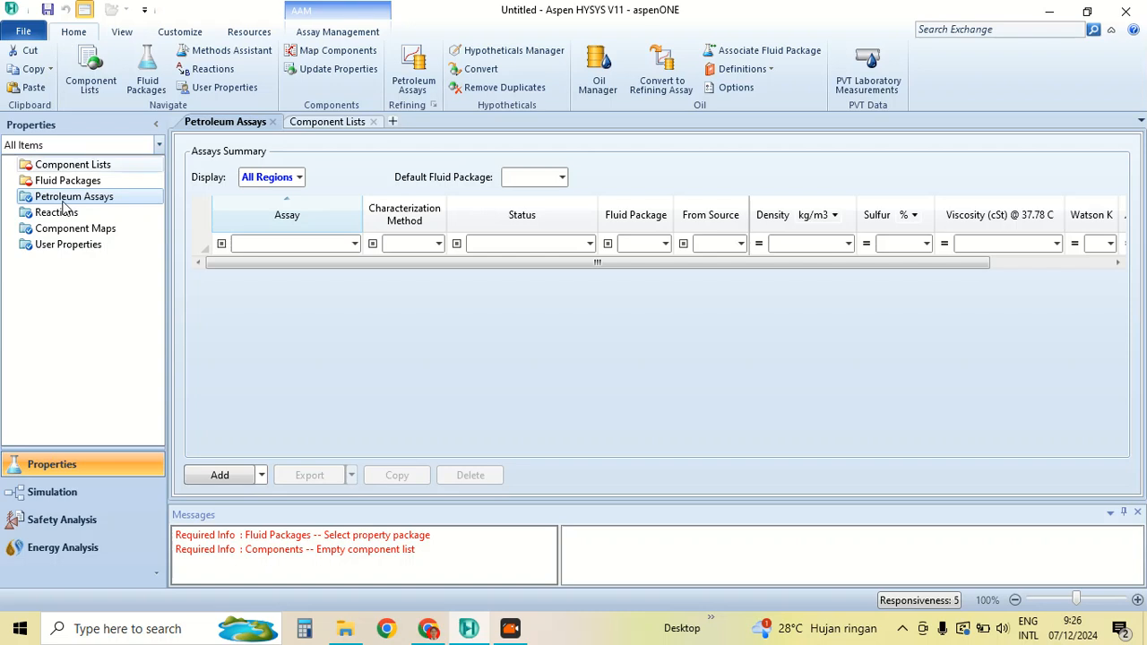
left_click(260, 478)
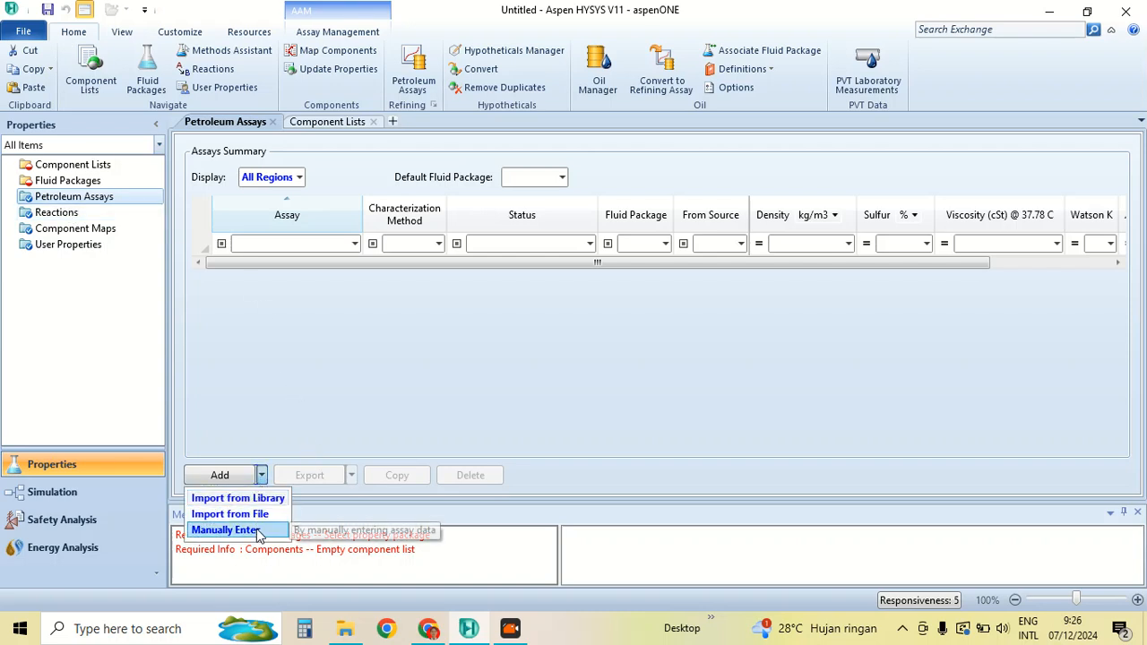
left_click(226, 531)
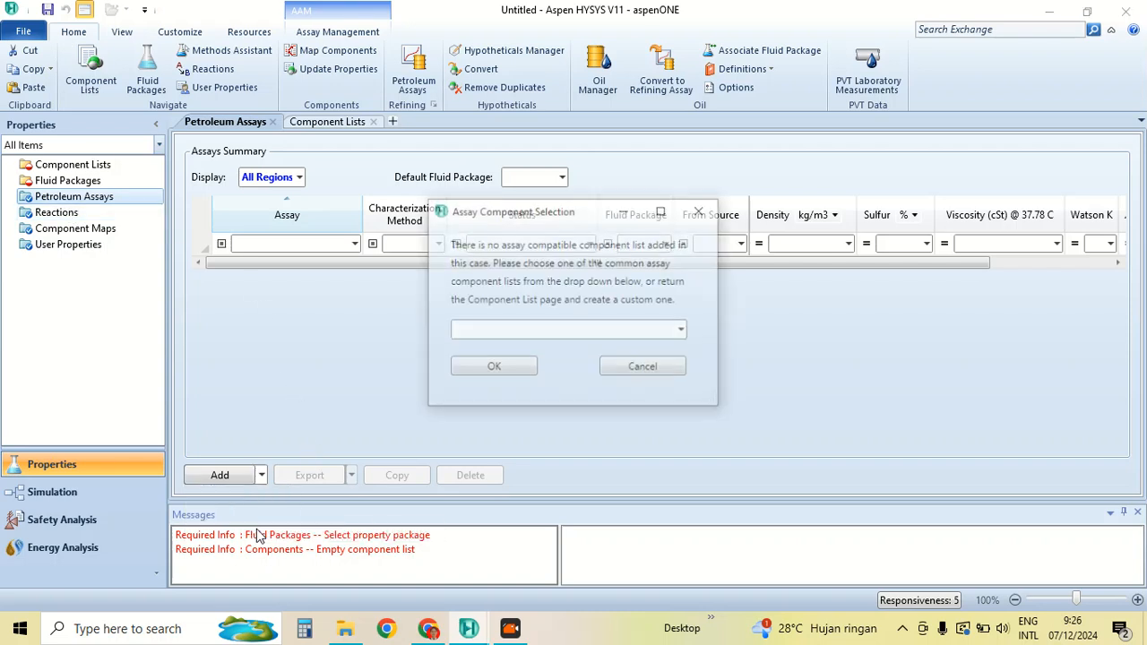
left_click(683, 332)
left_click(703, 206)
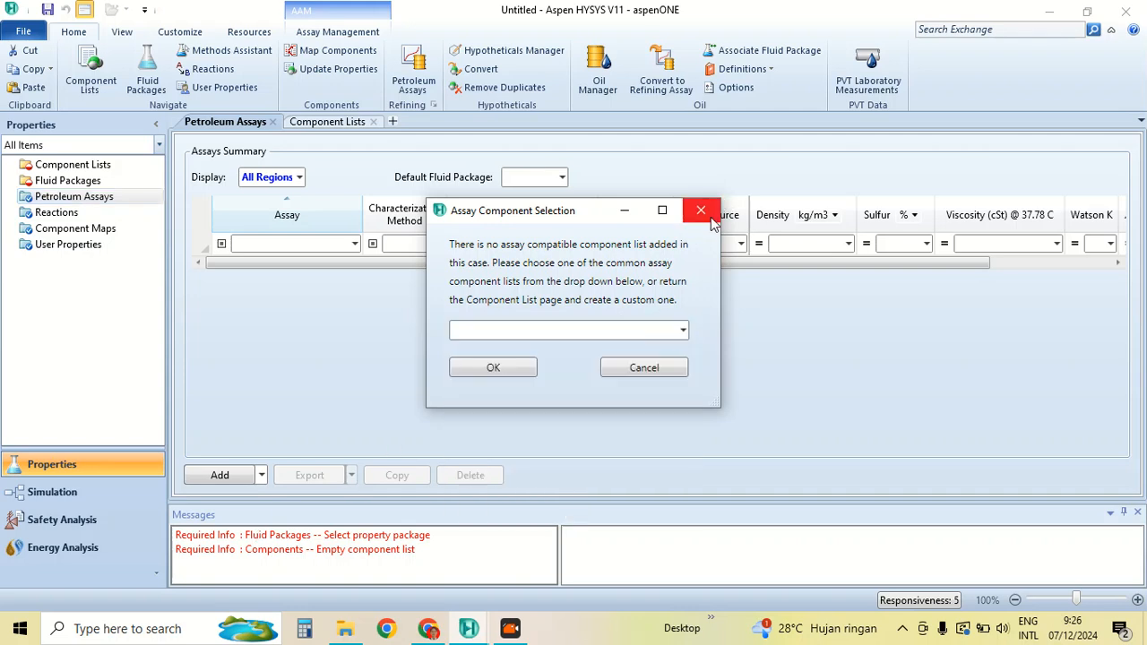
left_click(710, 221)
Import the assay file Crude06 (2).afam from the Downloads folder, using the AspenTech data format
left_click(261, 477)
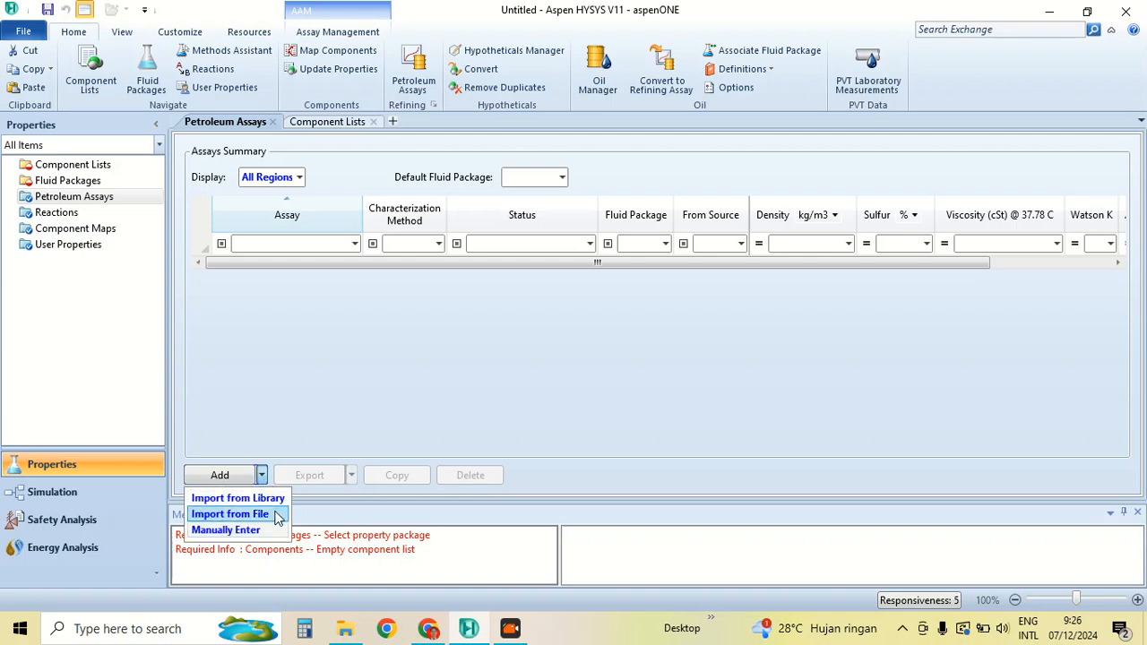
left_click(277, 515)
left_click(659, 237)
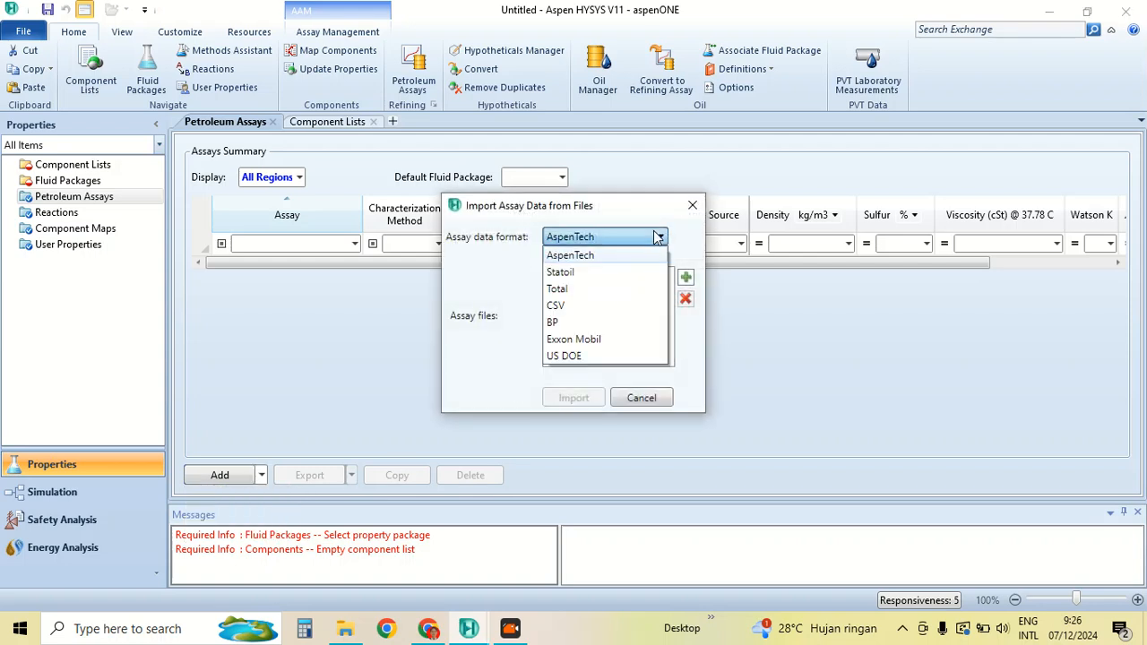
left_click(450, 284)
left_click(687, 279)
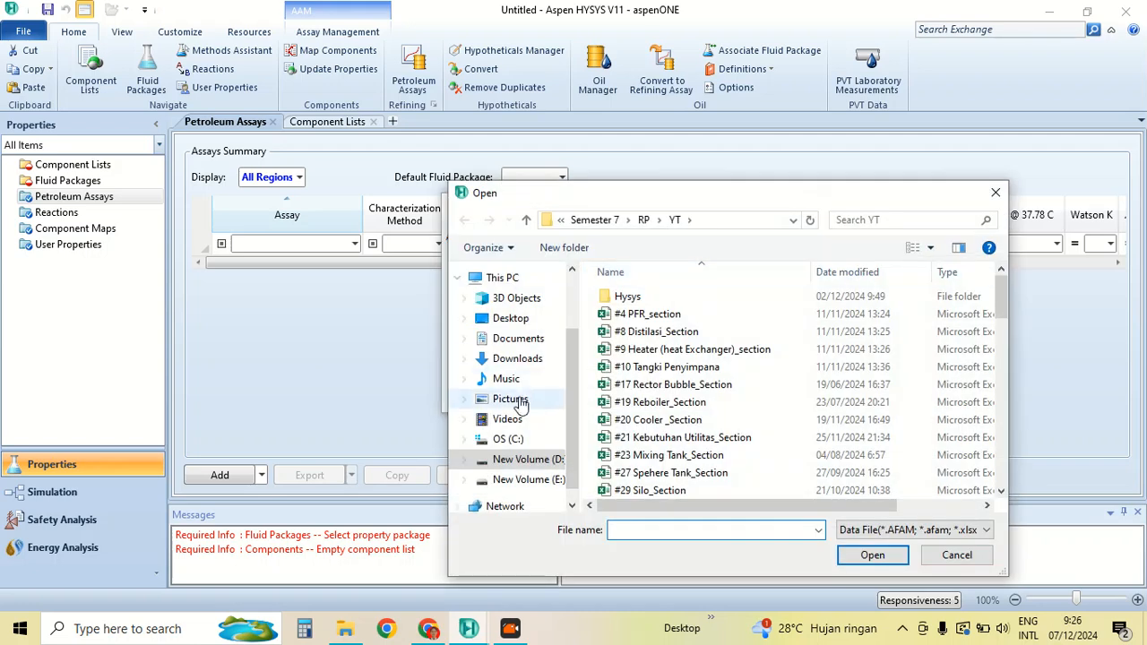
left_click(524, 361)
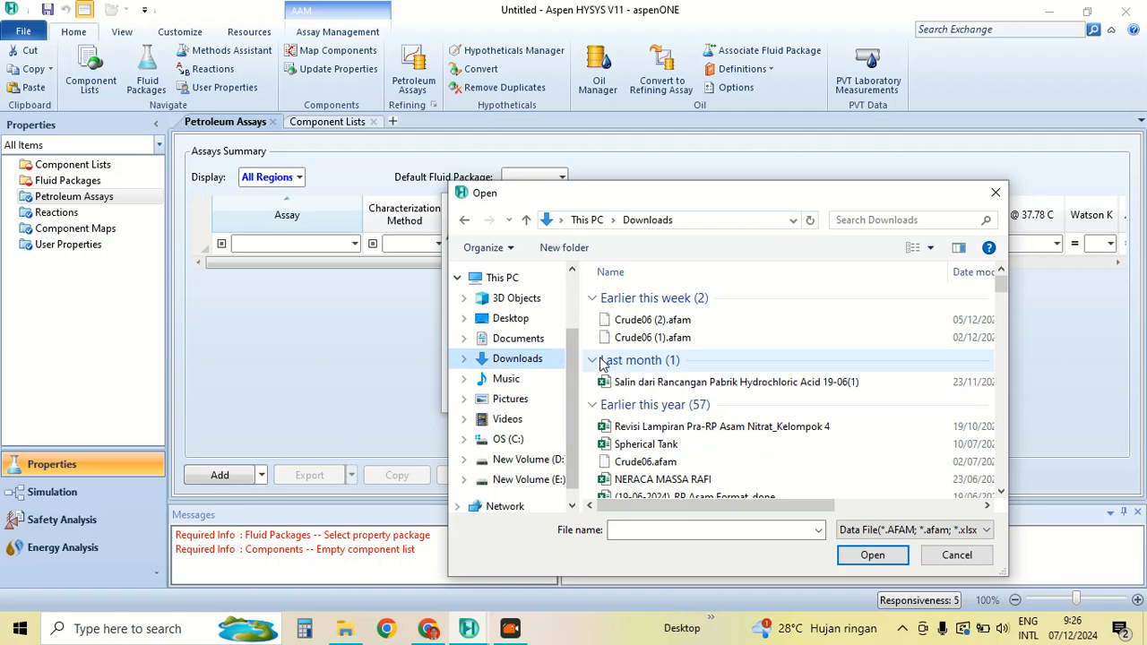
left_click(653, 320)
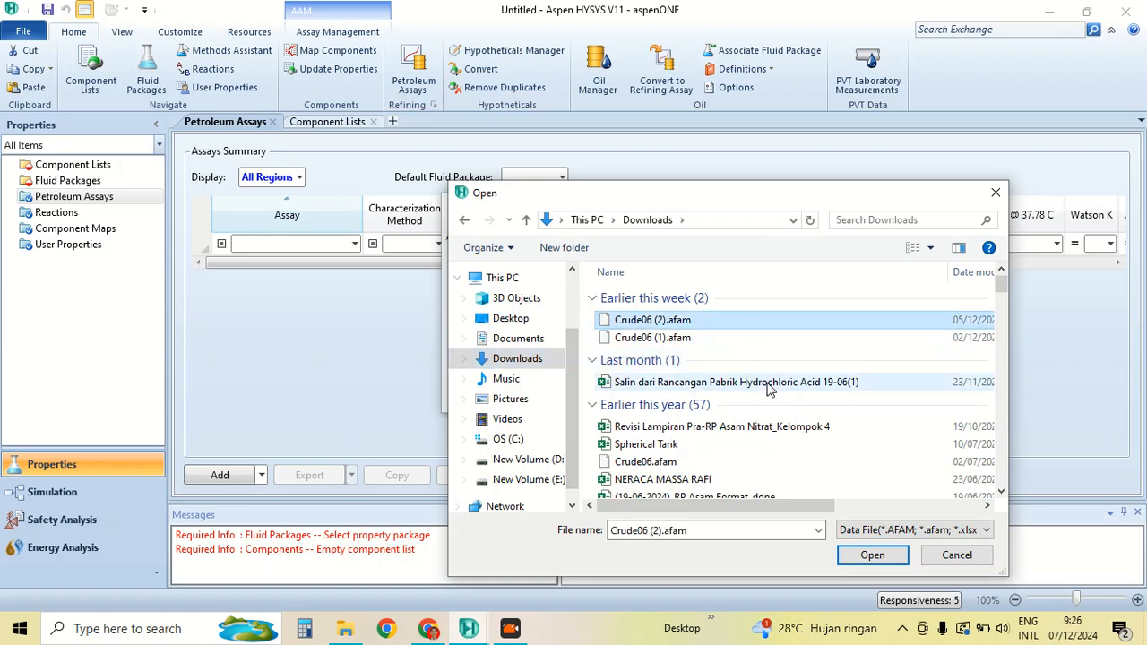
left_click(874, 556)
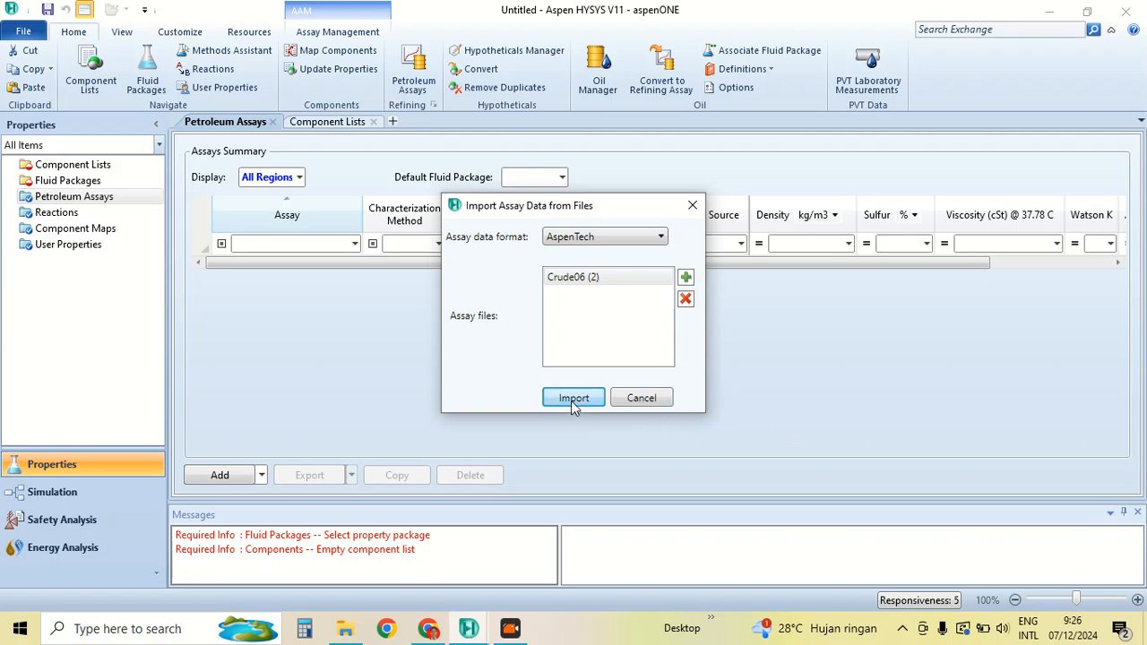
left_click(571, 400)
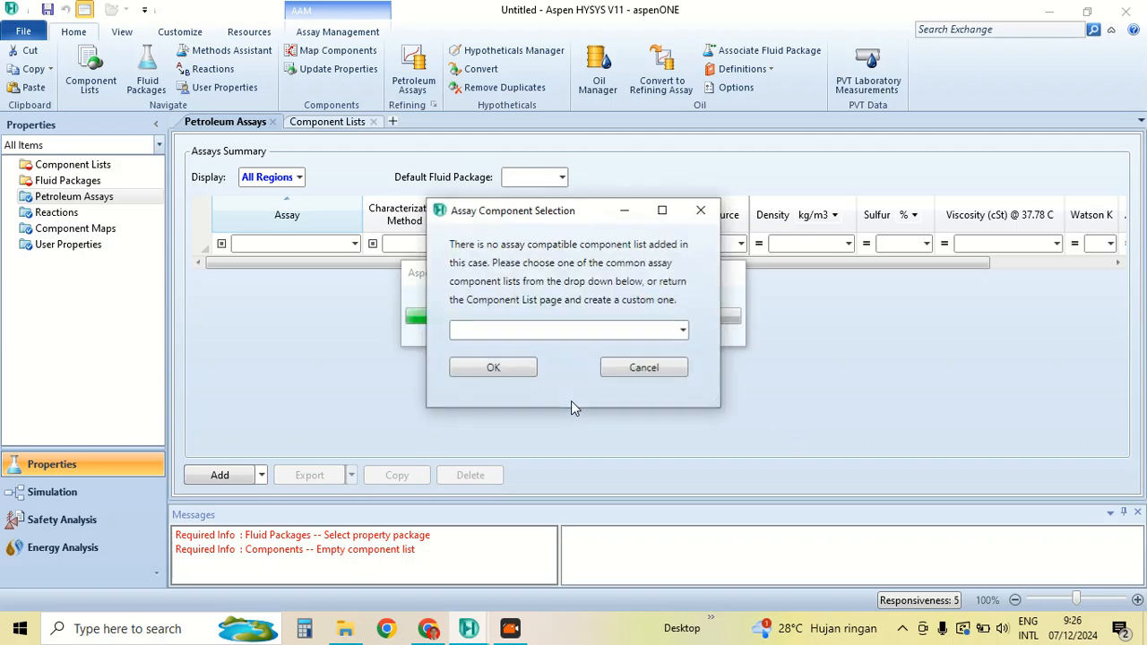
Assign the common component list Assay Components Celsius to 850C to the imported assay and complete the import
left_click(684, 334)
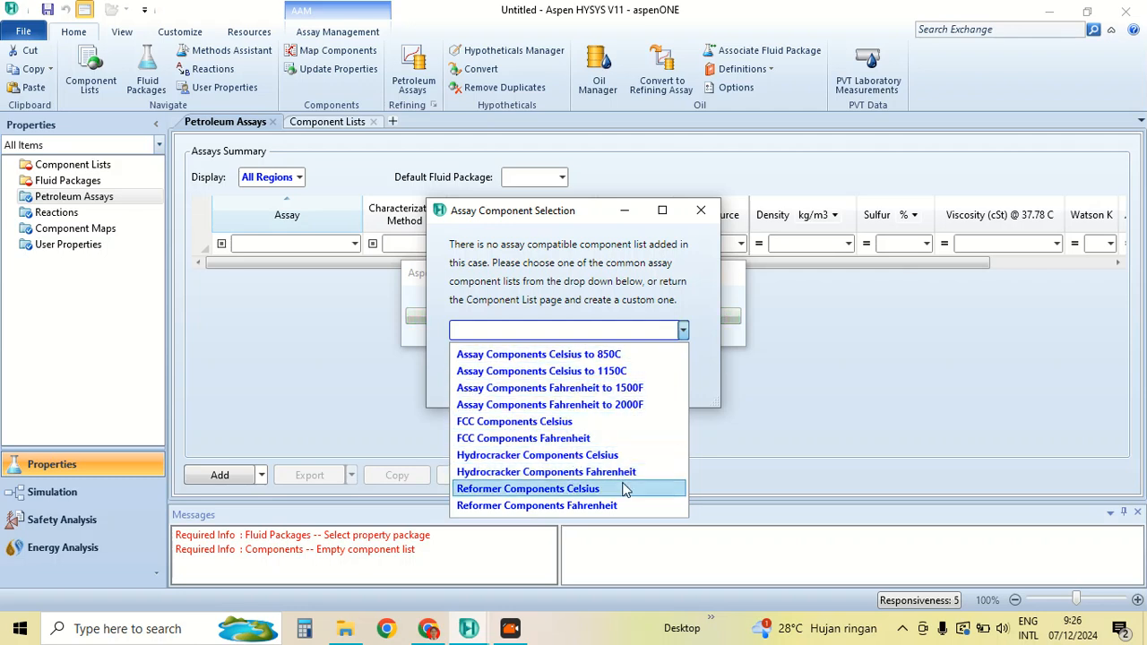
left_click(607, 360)
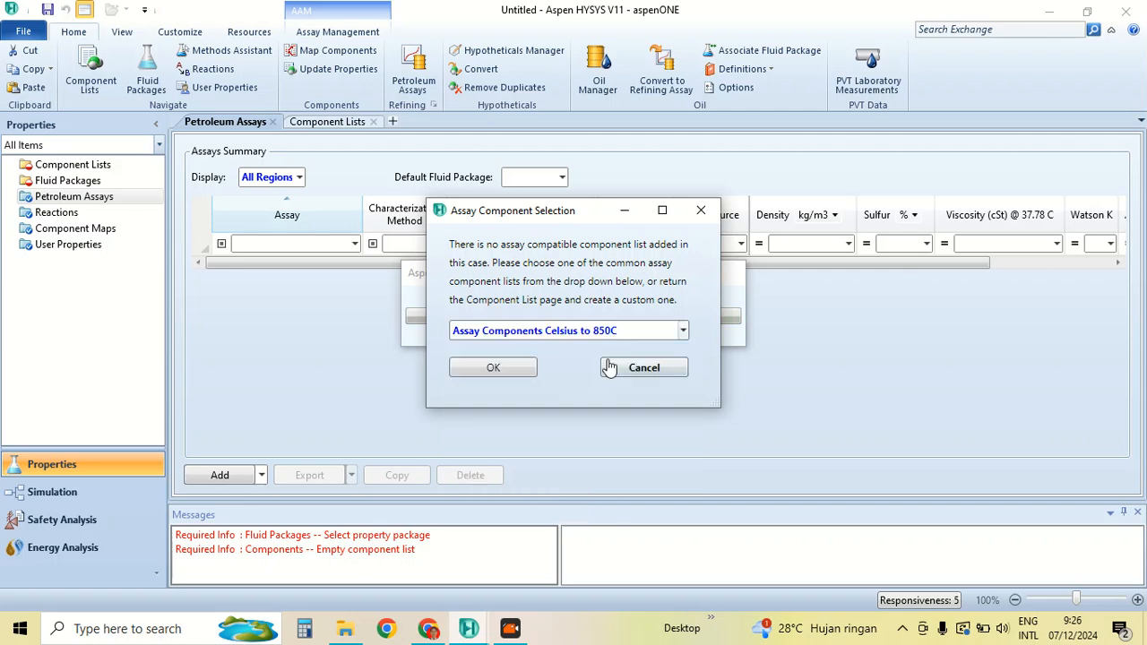
left_click(512, 369)
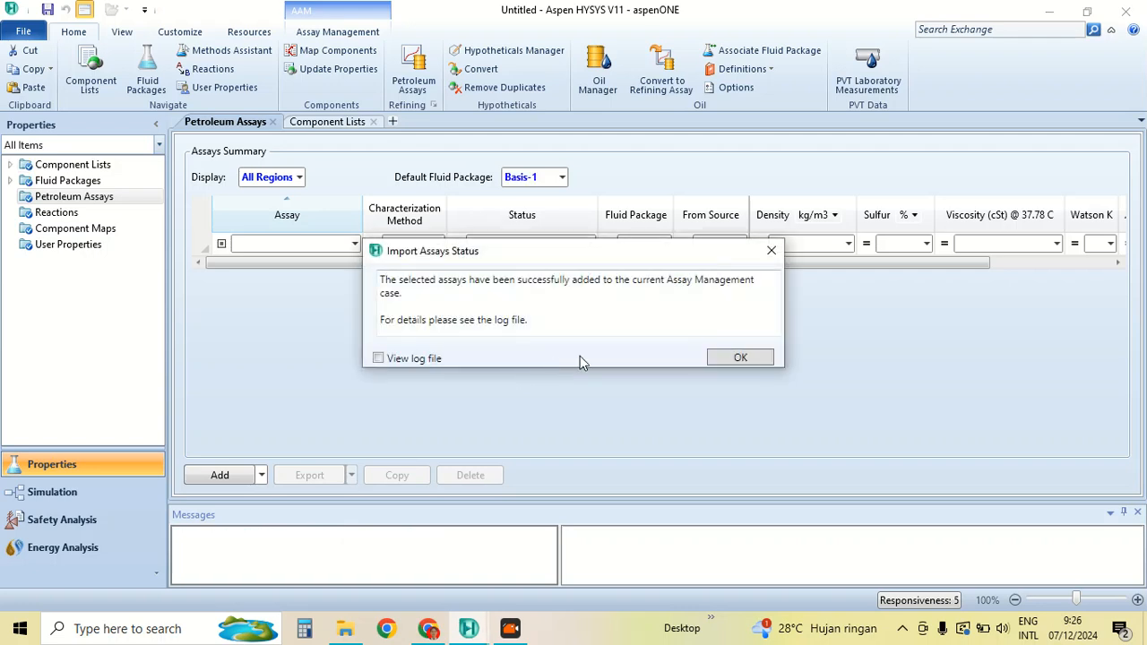
left_click(739, 360)
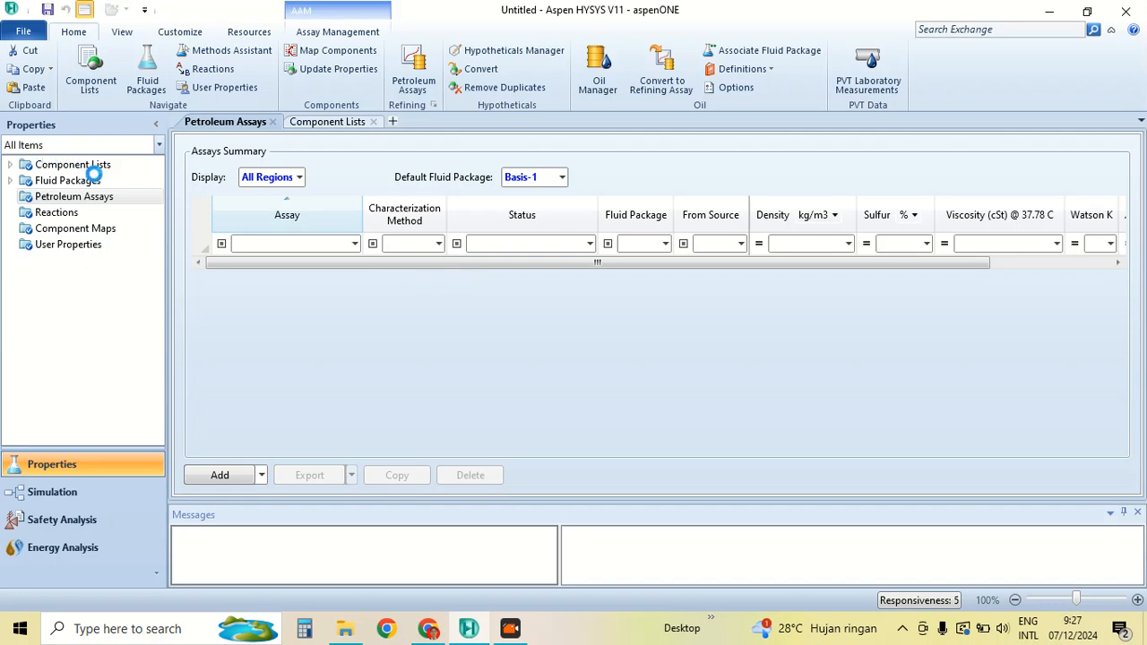
Open Component List - 1 and examine its pure and hypothetical assay components
left_click(107, 167)
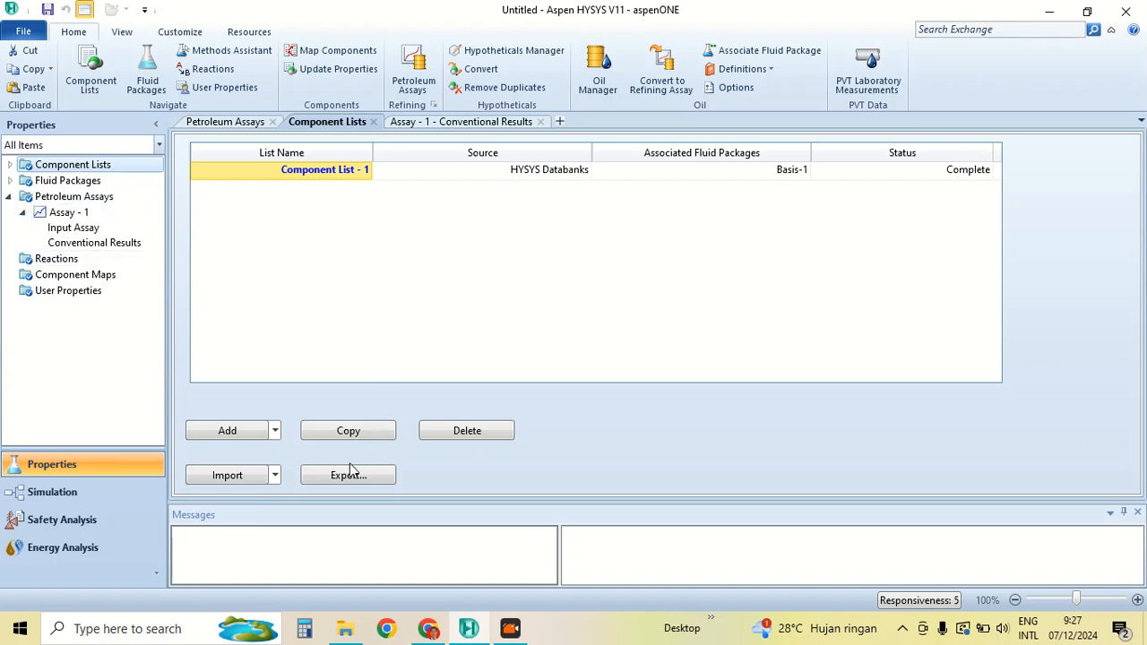
double_click(309, 173)
scroll(226, 369, "down", 8)
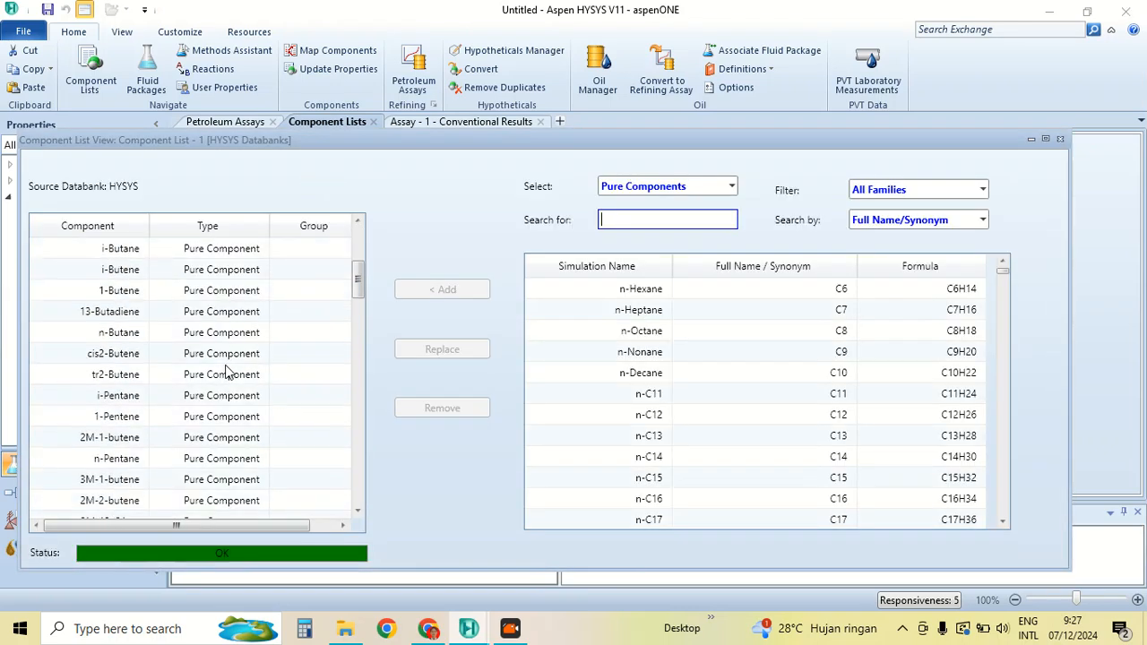
scroll(226, 369, "down", 3)
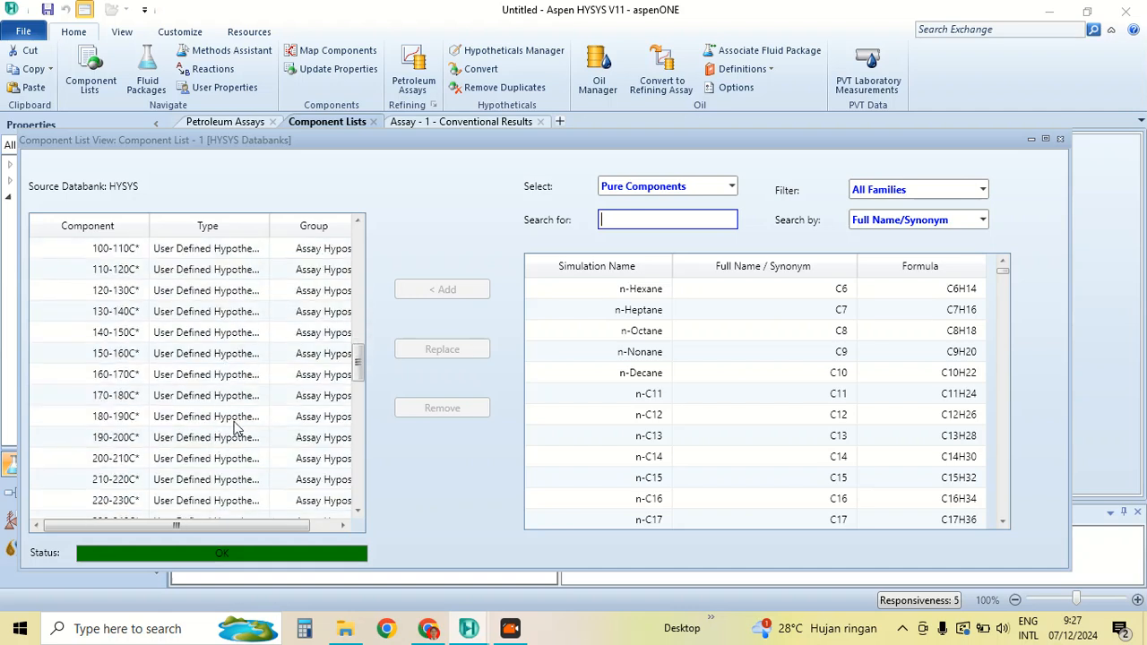
scroll(231, 318, "down", 2)
scroll(230, 316, "down", 3)
left_click_drag(359, 410, 360, 262)
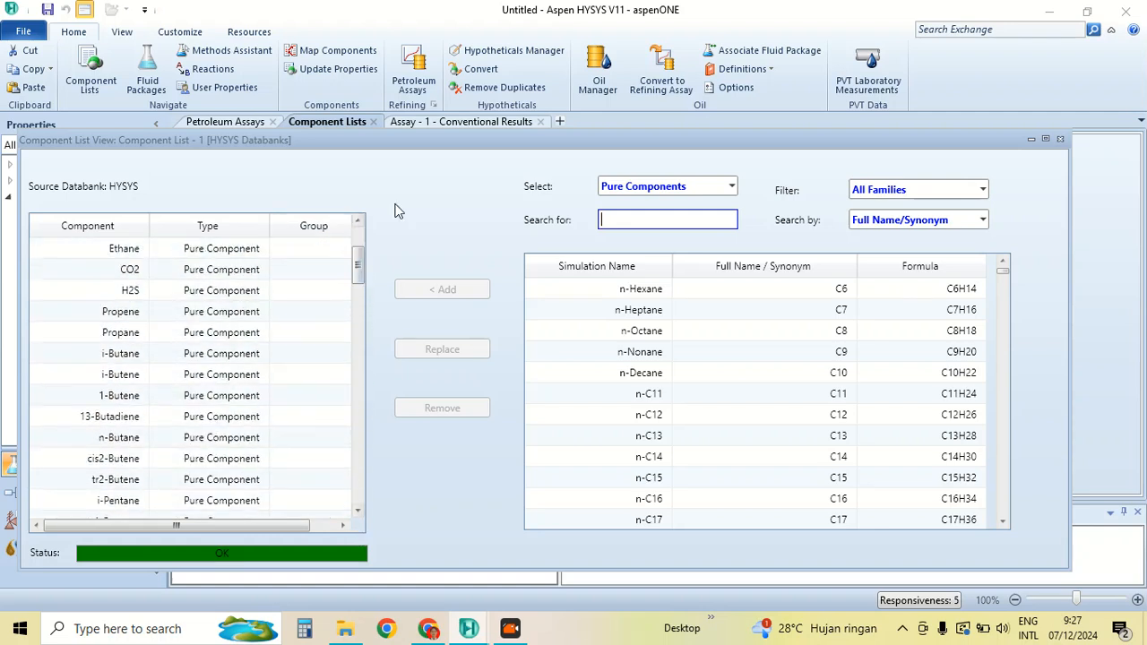
Close the assay results and component list views, and check which property package the fluid package uses
left_click(540, 123)
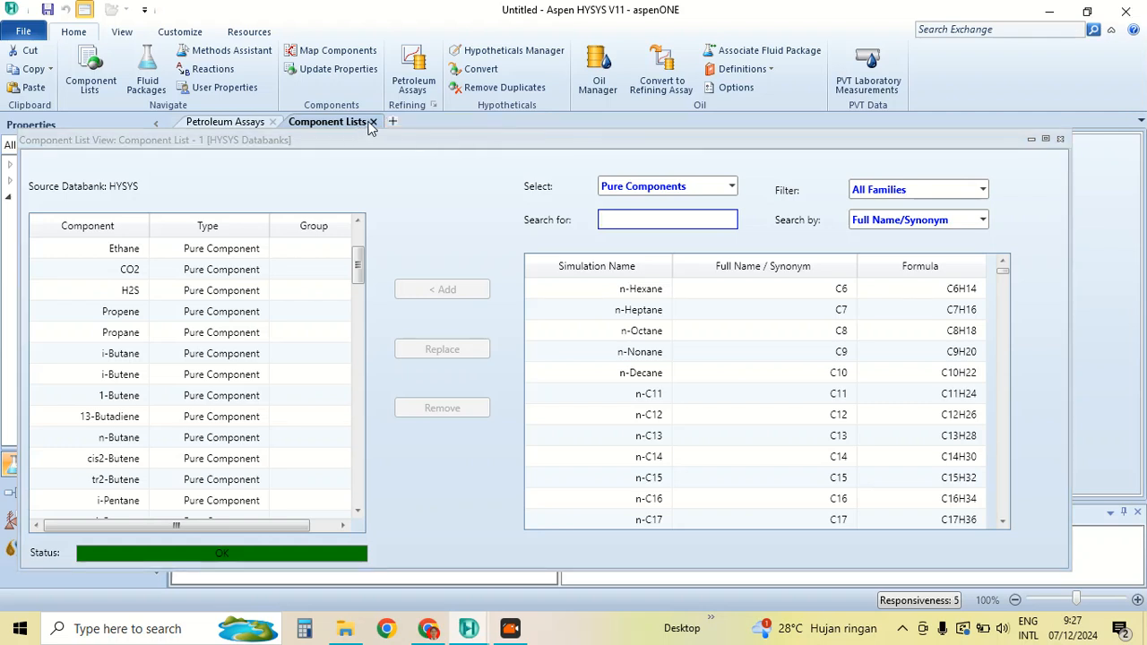
left_click(373, 123)
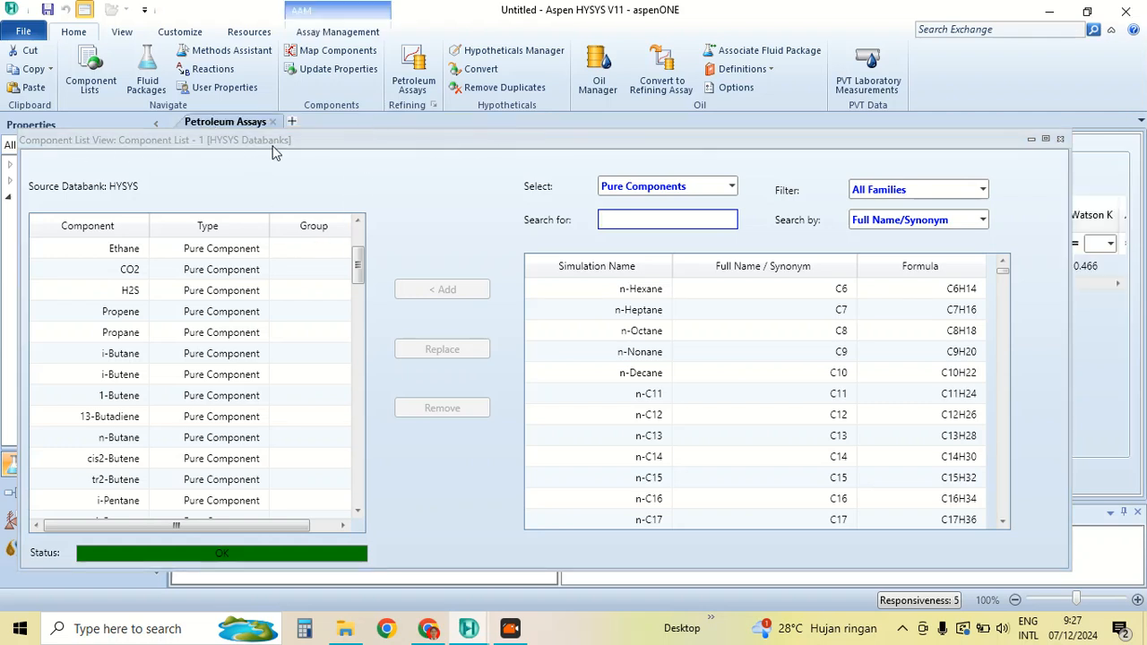
left_click(1059, 139)
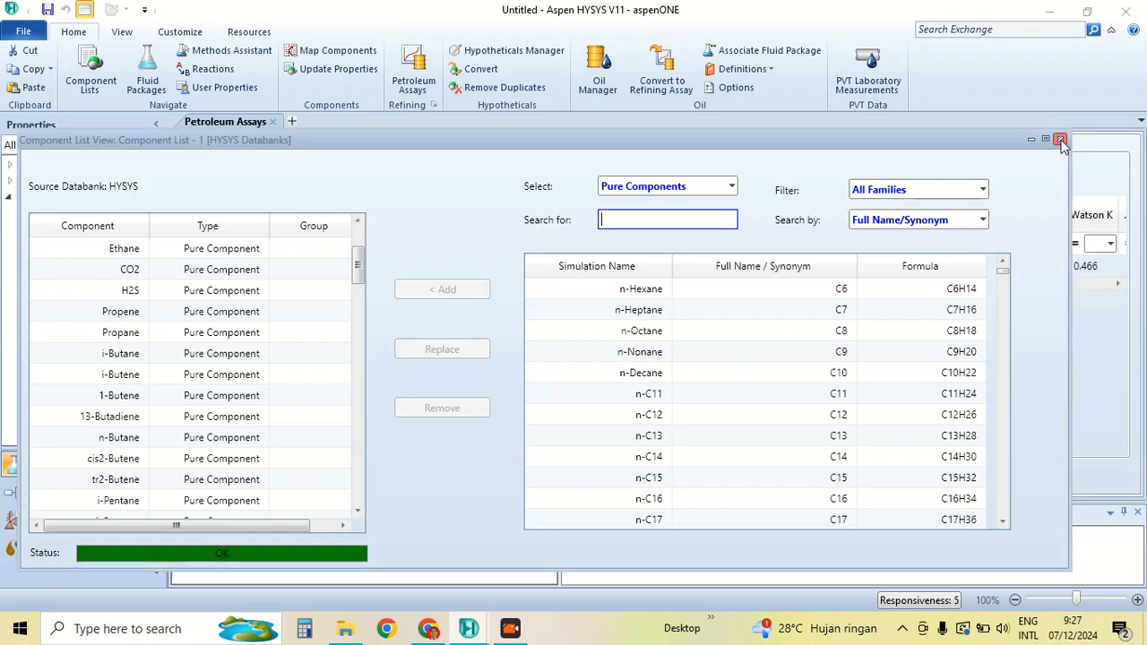
left_click(72, 165)
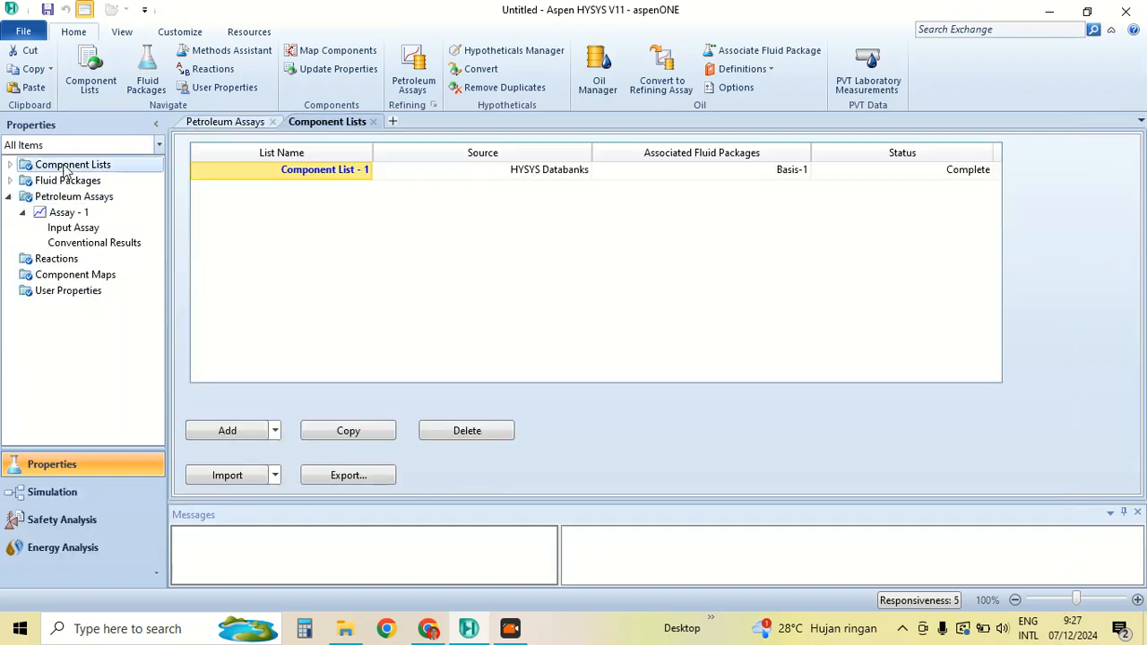
left_click(64, 180)
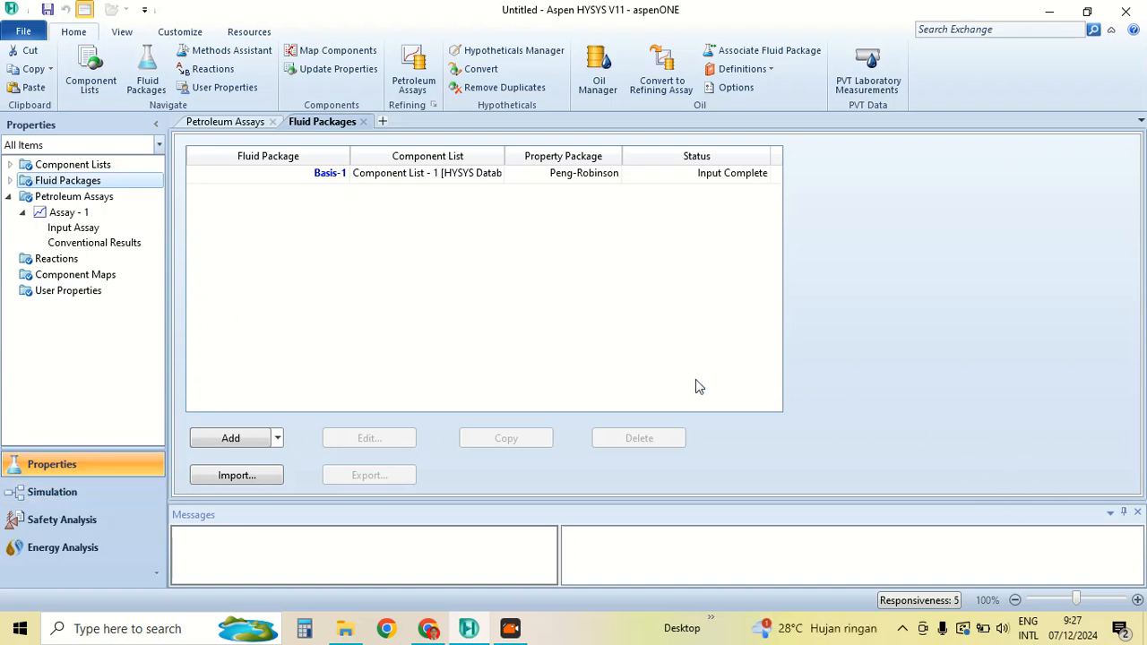
Enter the simulation environment and dock the Model Palette beside the flowsheet
left_click(115, 490)
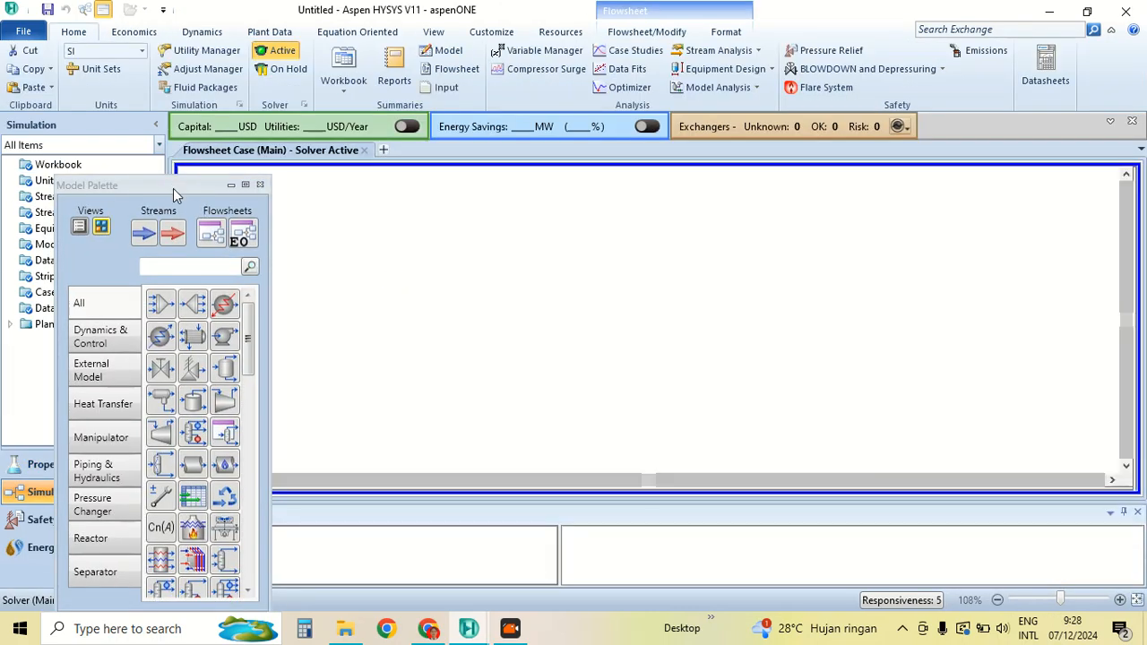
left_click_drag(173, 188, 1122, 364)
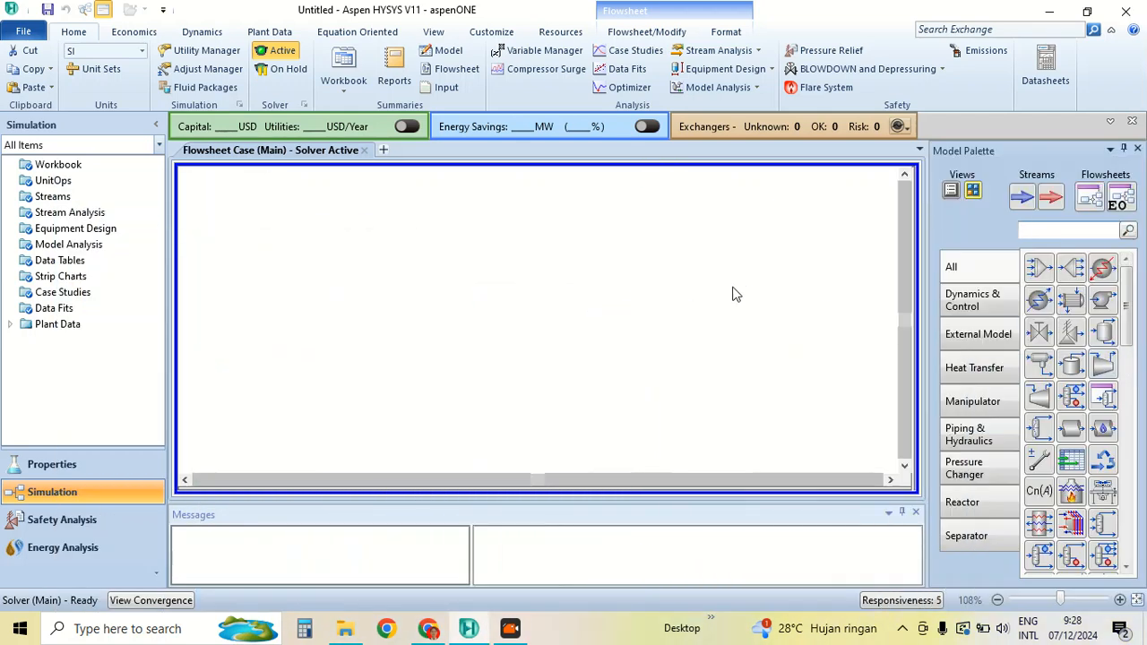
Place a material stream in the left part of the main flowsheet
left_click(185, 481)
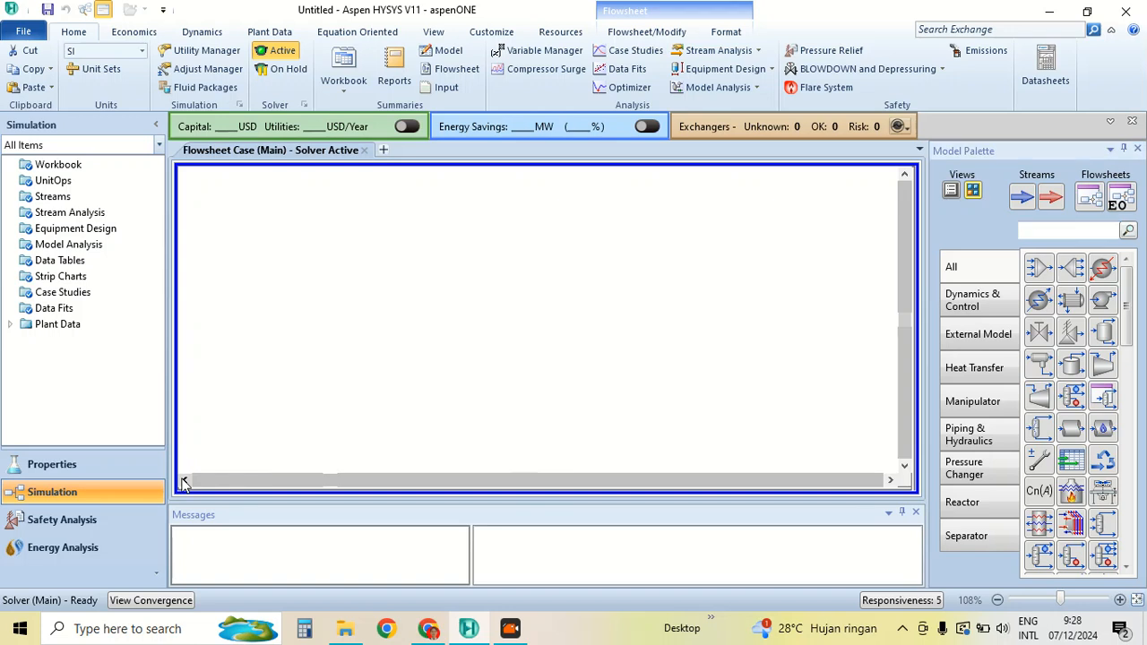
left_click_drag(1023, 198, 338, 299)
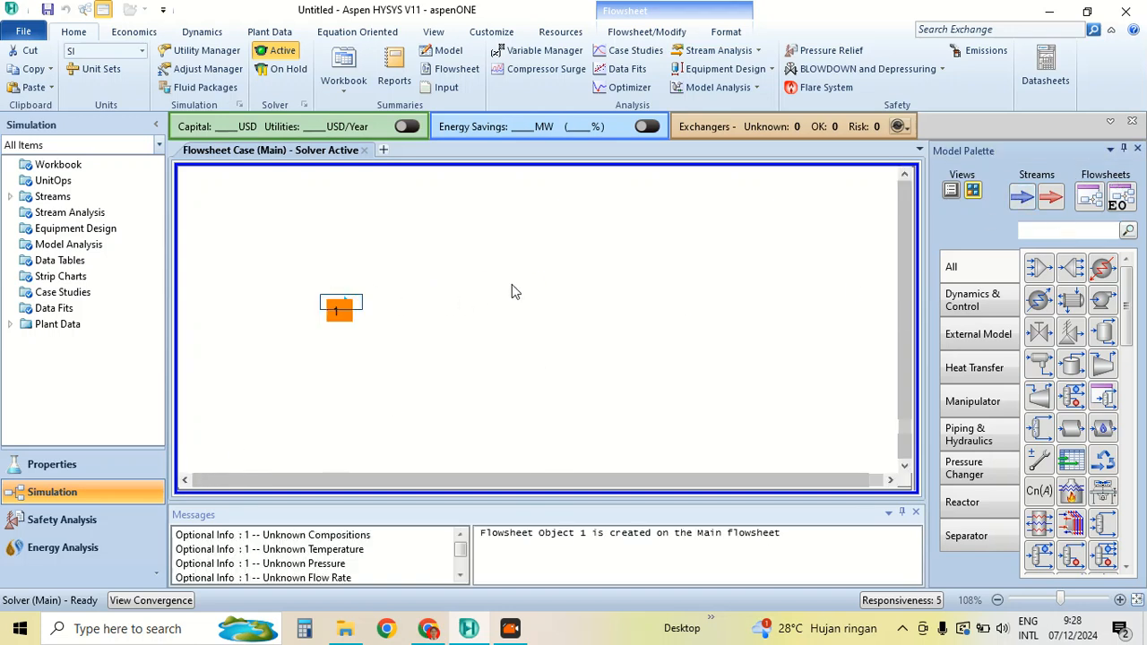
Open the newly placed material stream on the flowsheet and name it Raw Crude
left_click(512, 285)
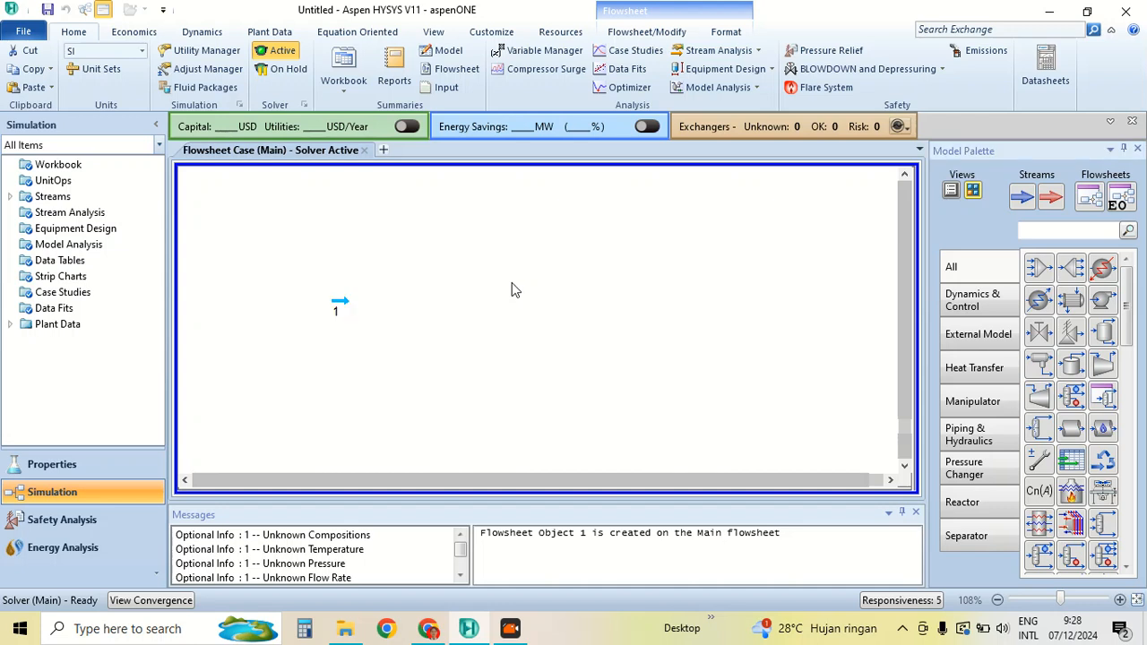
left_click(337, 308)
double_click(346, 309)
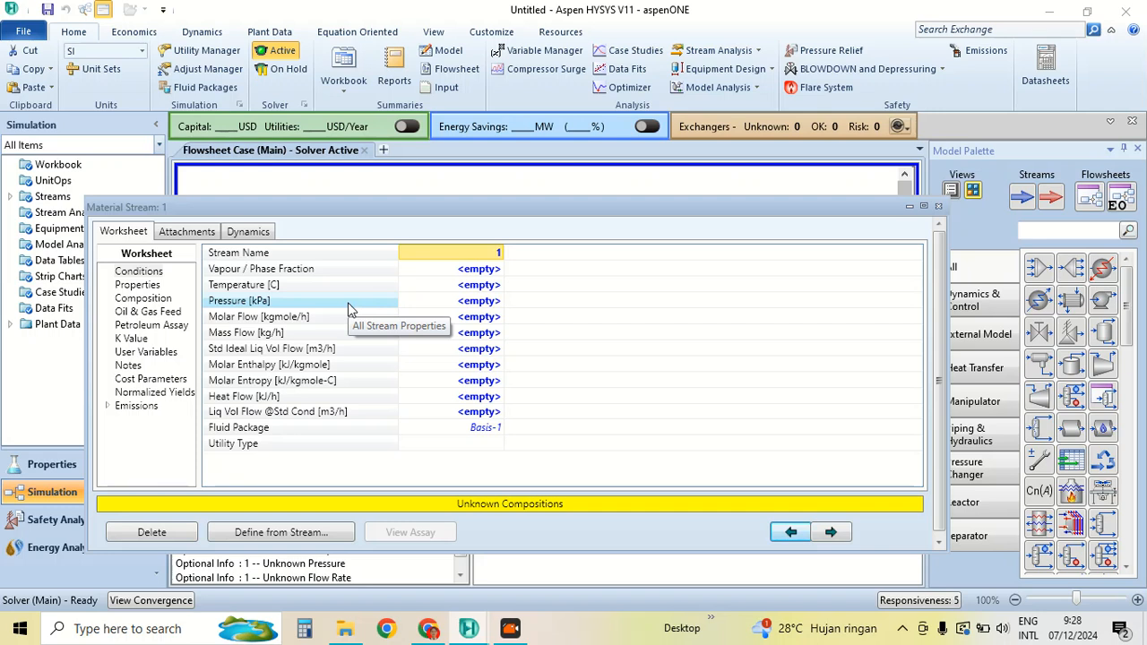
left_click(496, 257)
type("Raw")
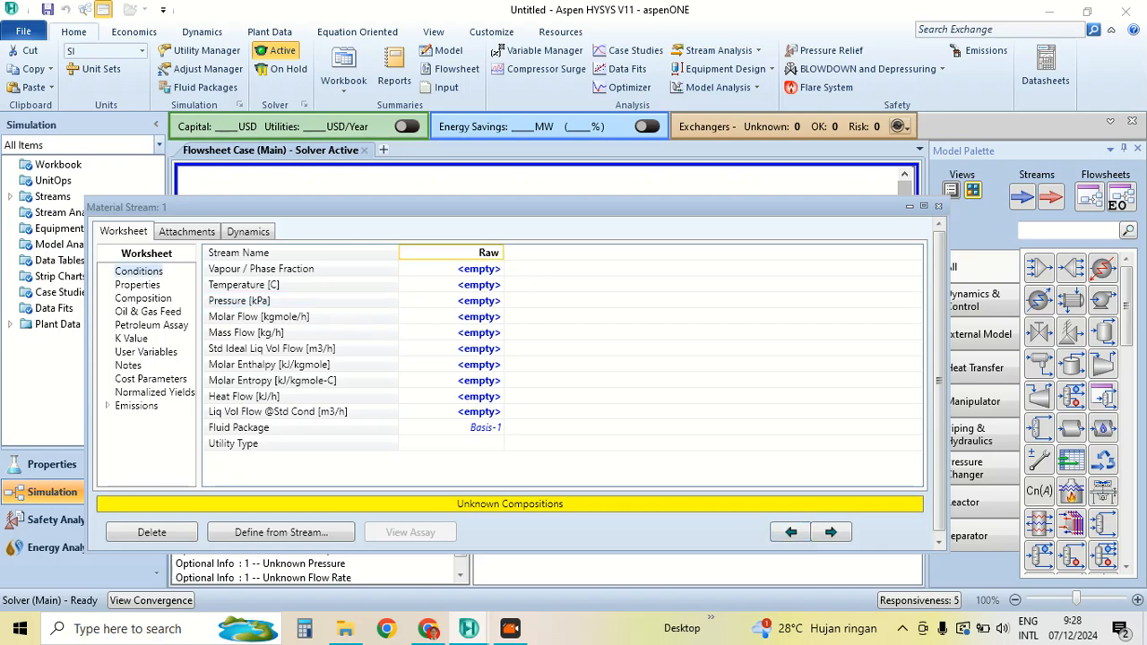
type(" Crude")
Set the Raw Crude stream's temperature to 15 C and its pressure to 1000 kPa
left_click(471, 288)
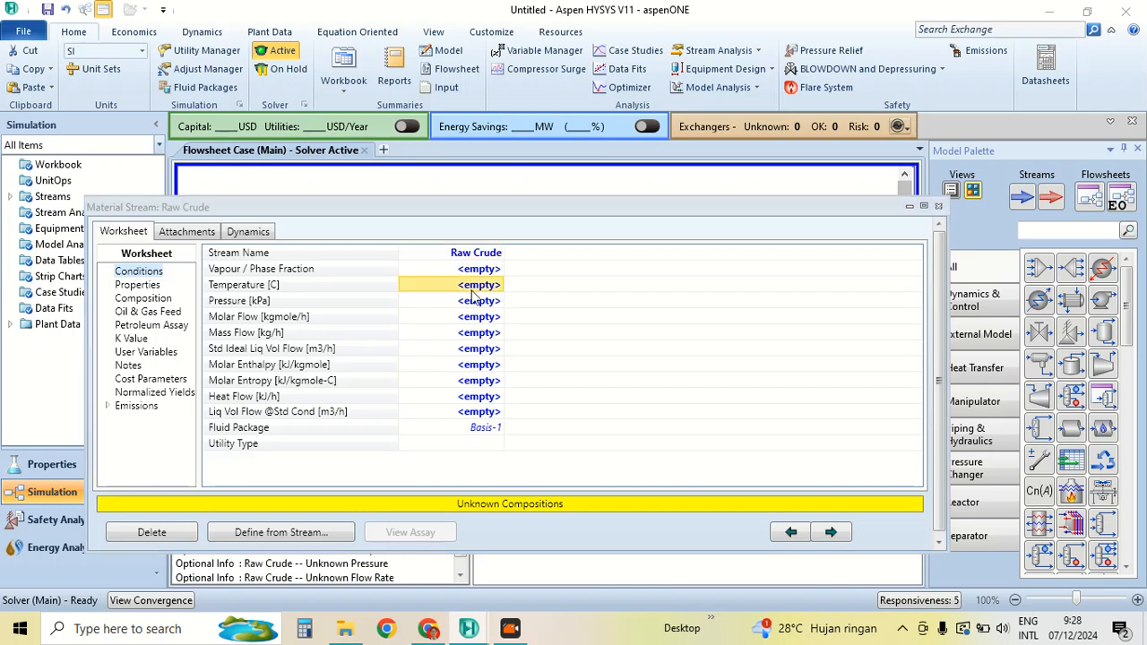
type("15")
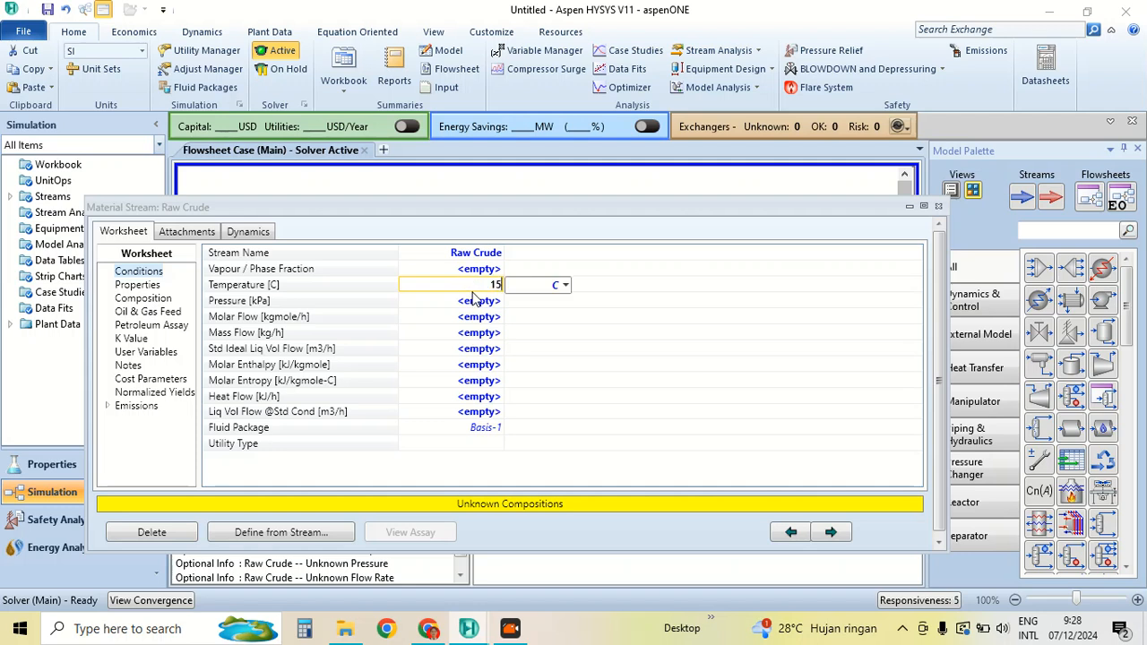
left_click(488, 348)
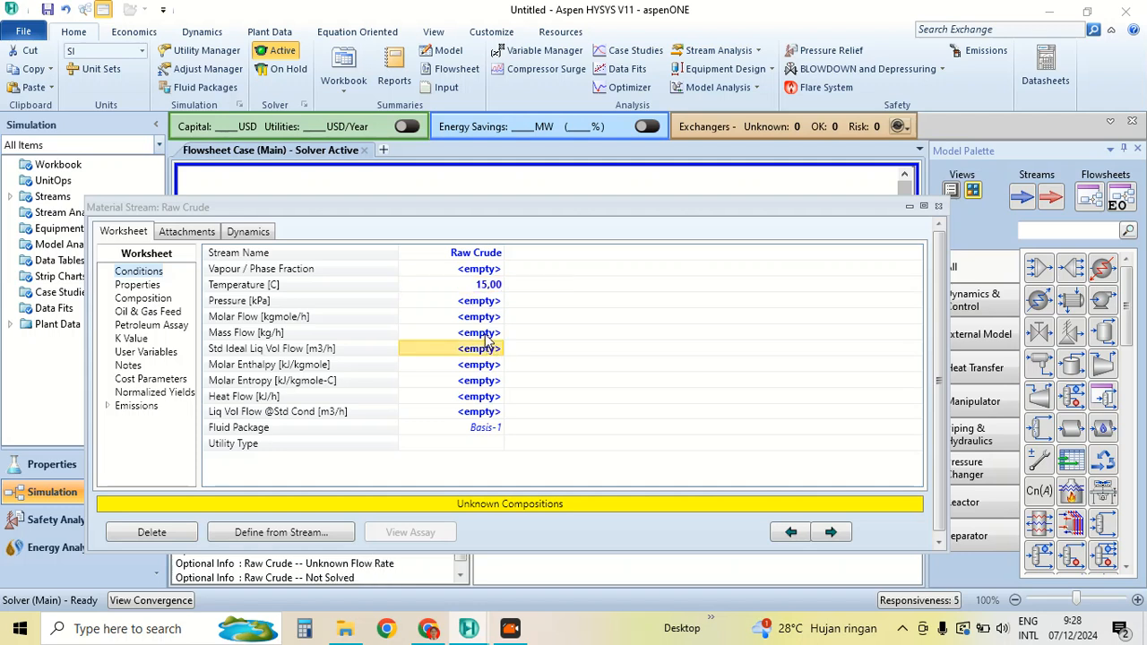
left_click(484, 302)
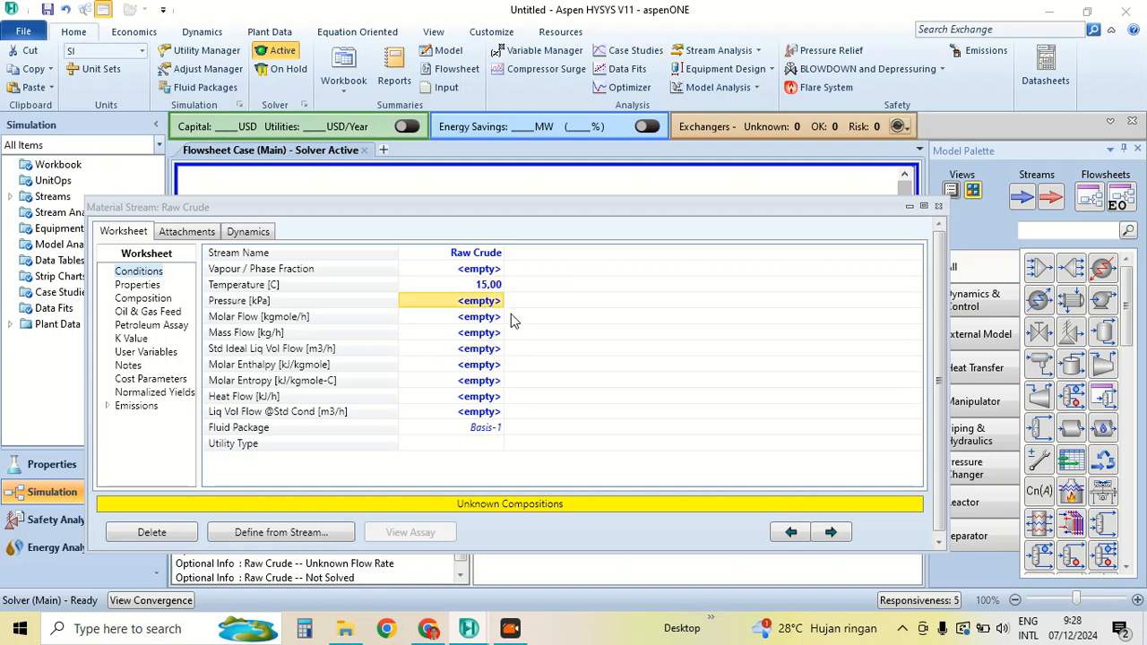
type("100")
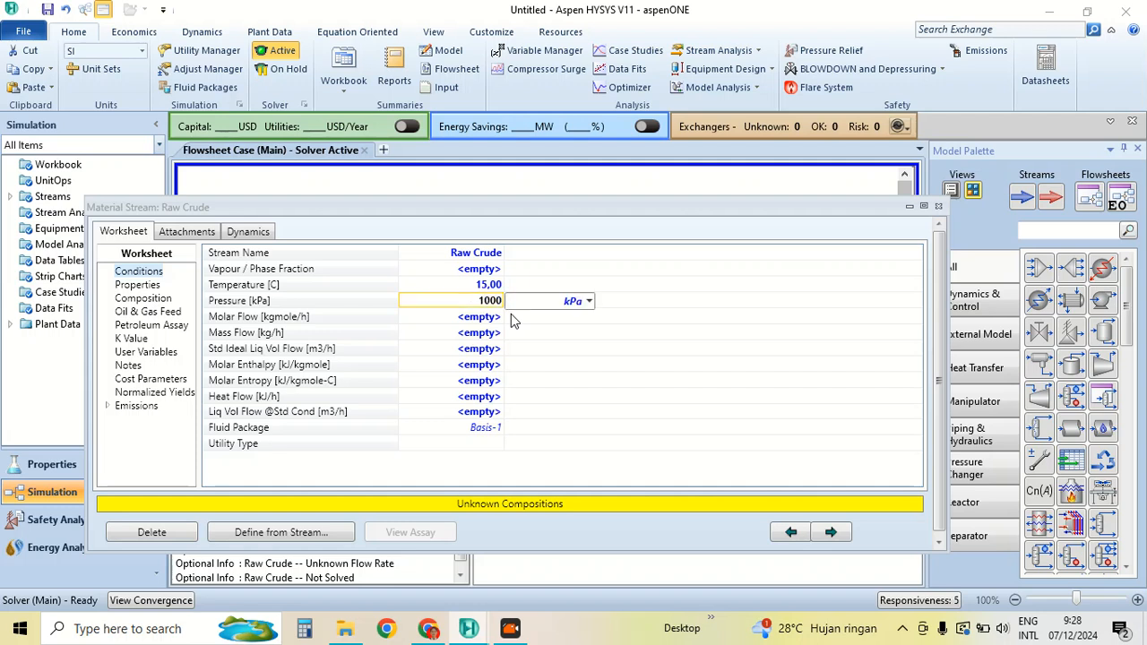
type("0")
left_click(464, 350)
Set the Raw Crude stream's mass flow to 600000 kg/h
left_click(468, 337)
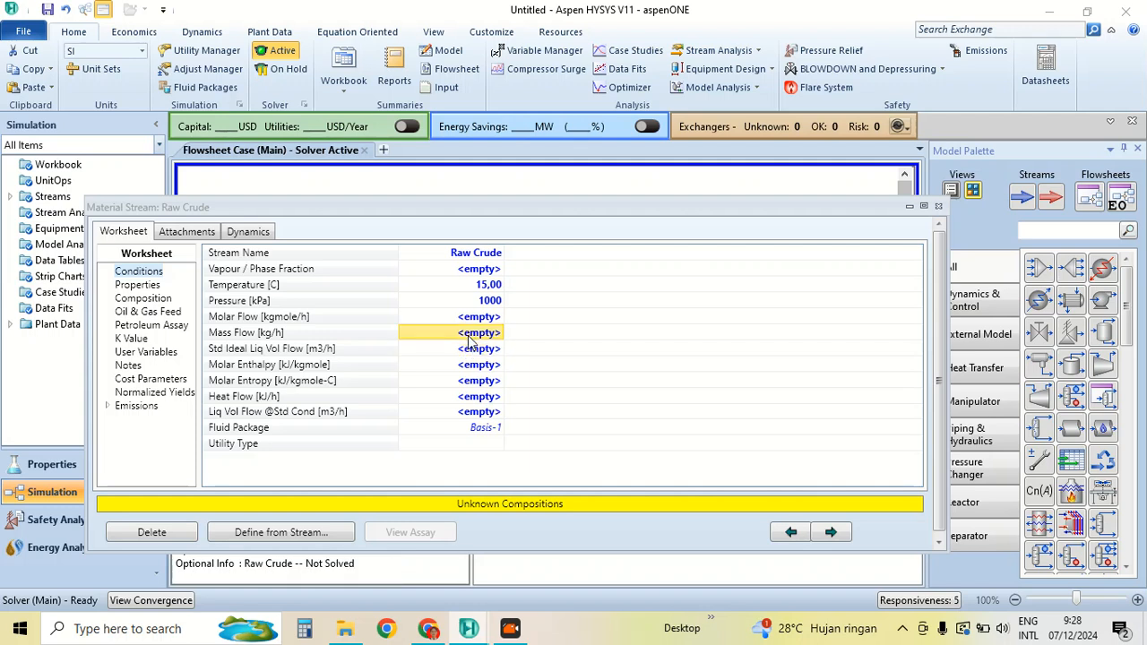
type("600000")
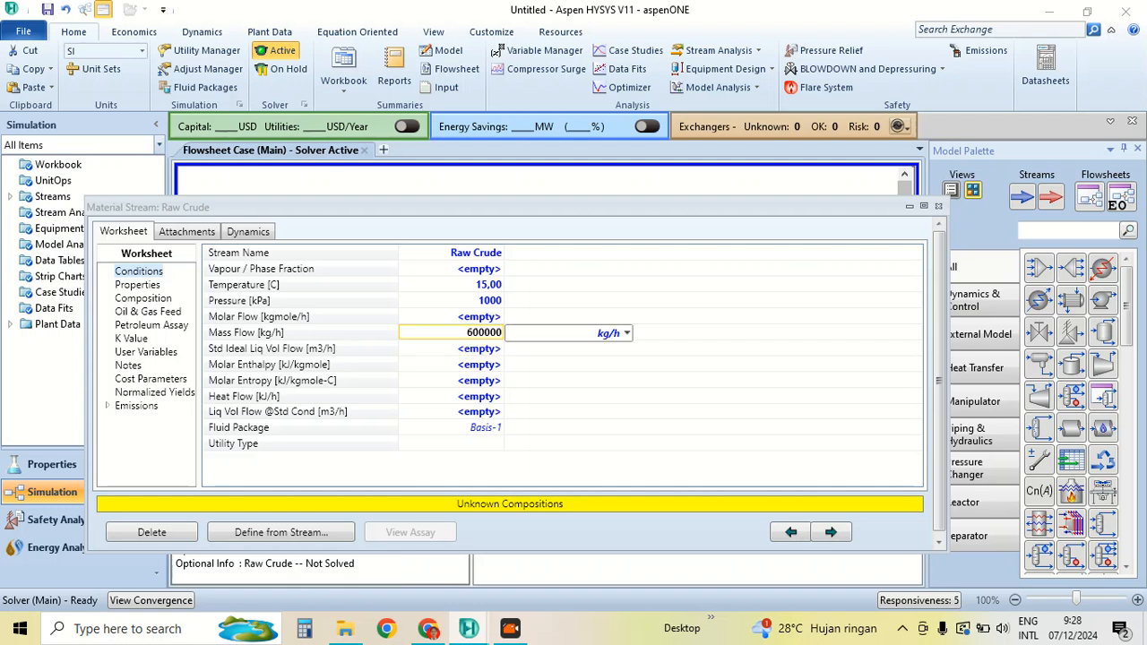
left_click(453, 366)
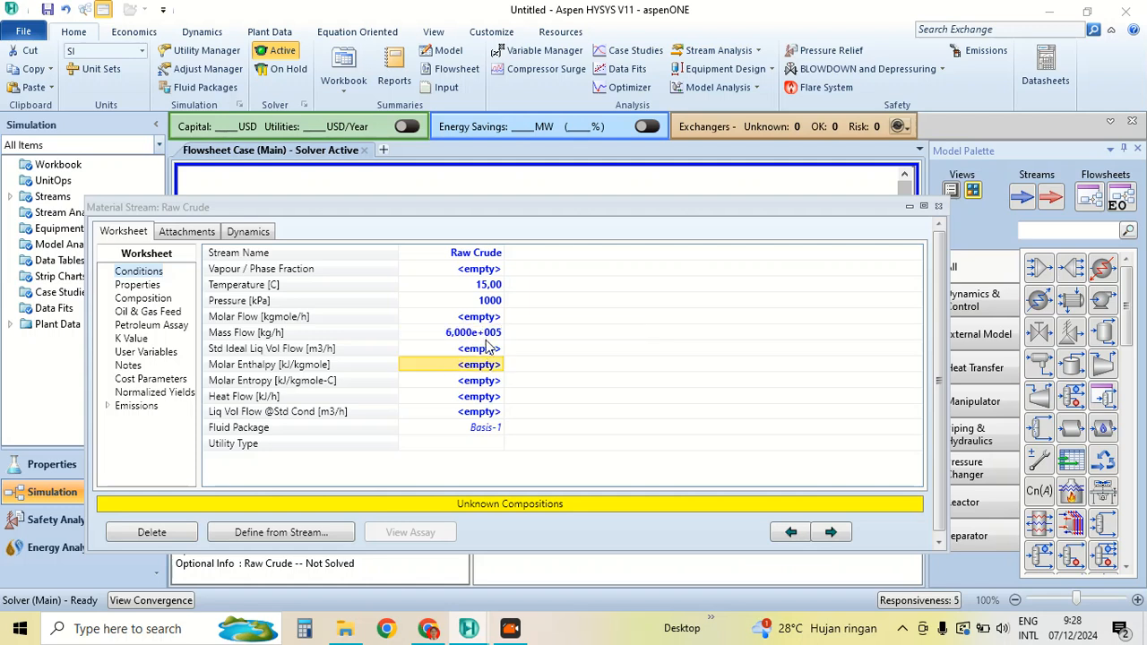
left_click(484, 334)
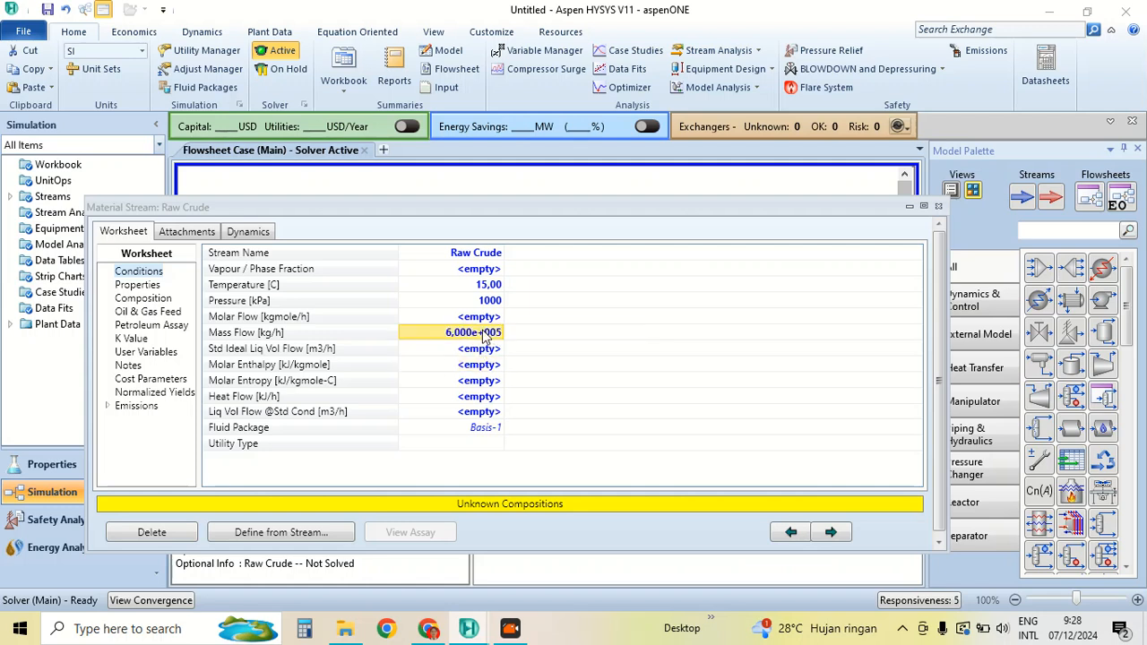
type("60000")
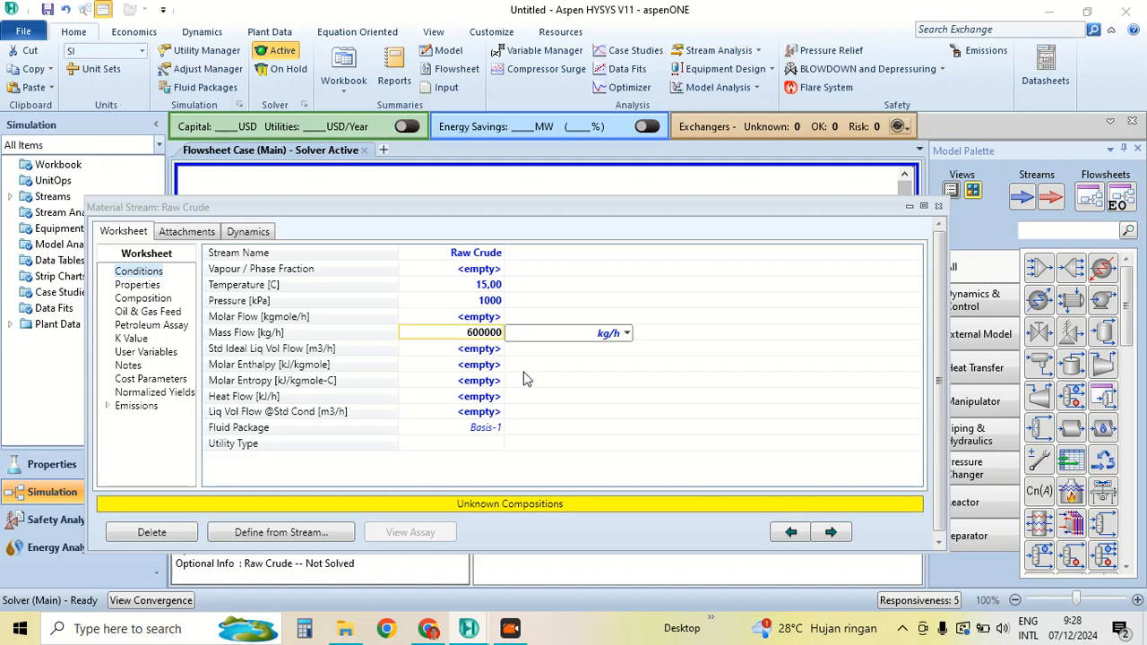
key("Return")
left_click(486, 386)
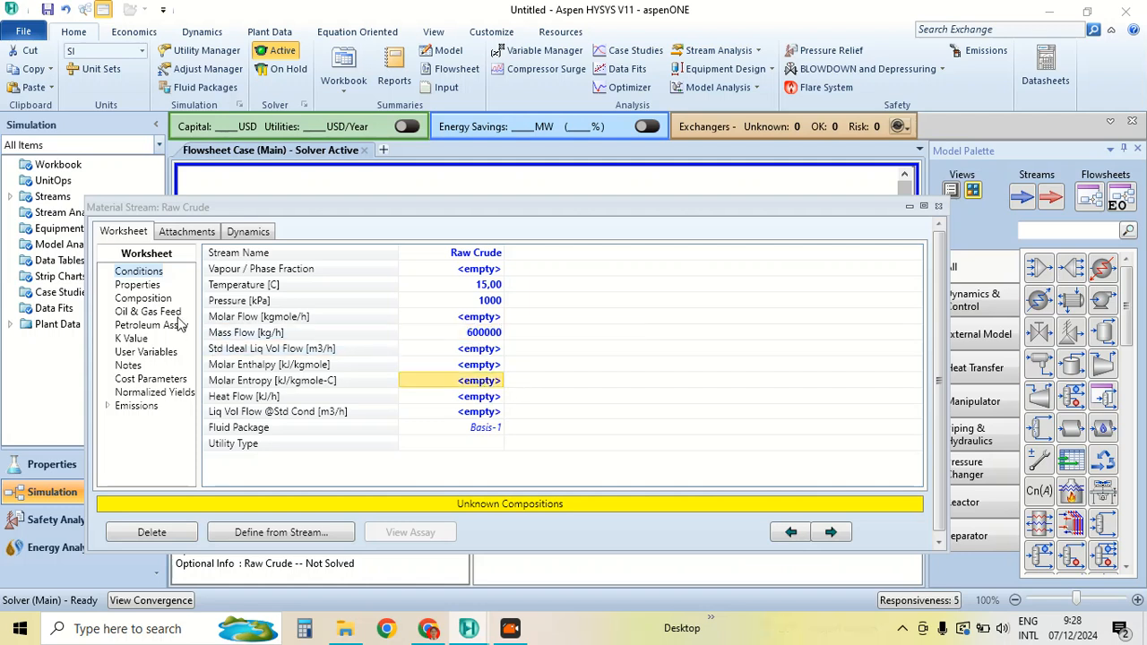
Attach the existing petroleum assay Assay - 1 to the Raw Crude stream to define its composition
left_click(147, 299)
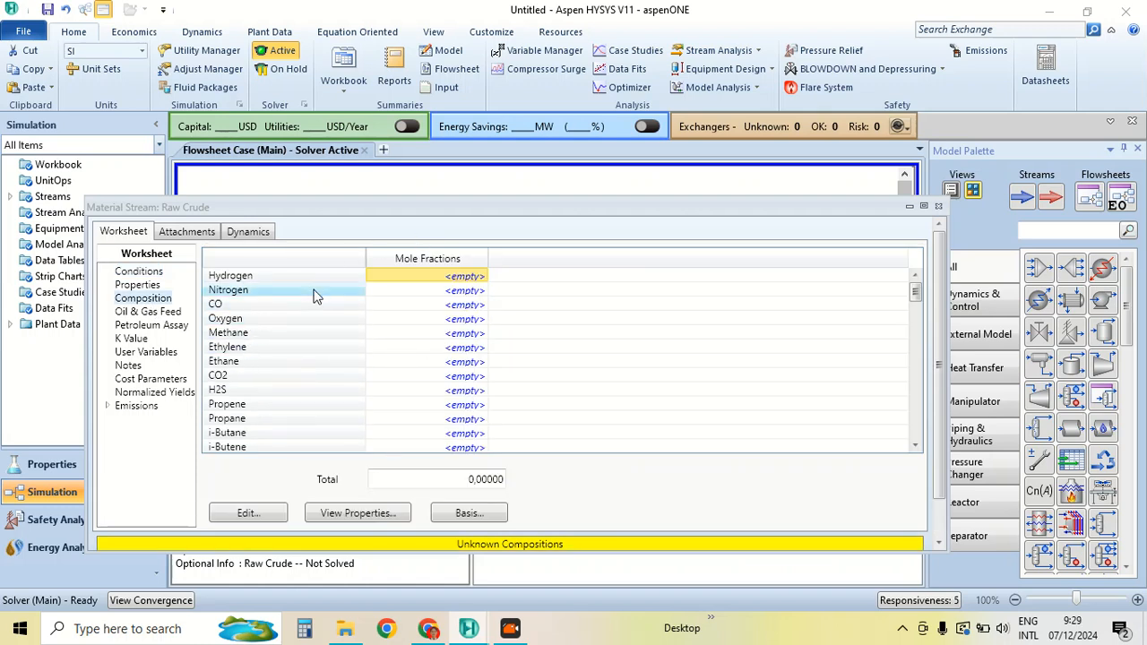
left_click_drag(423, 212, 479, 176)
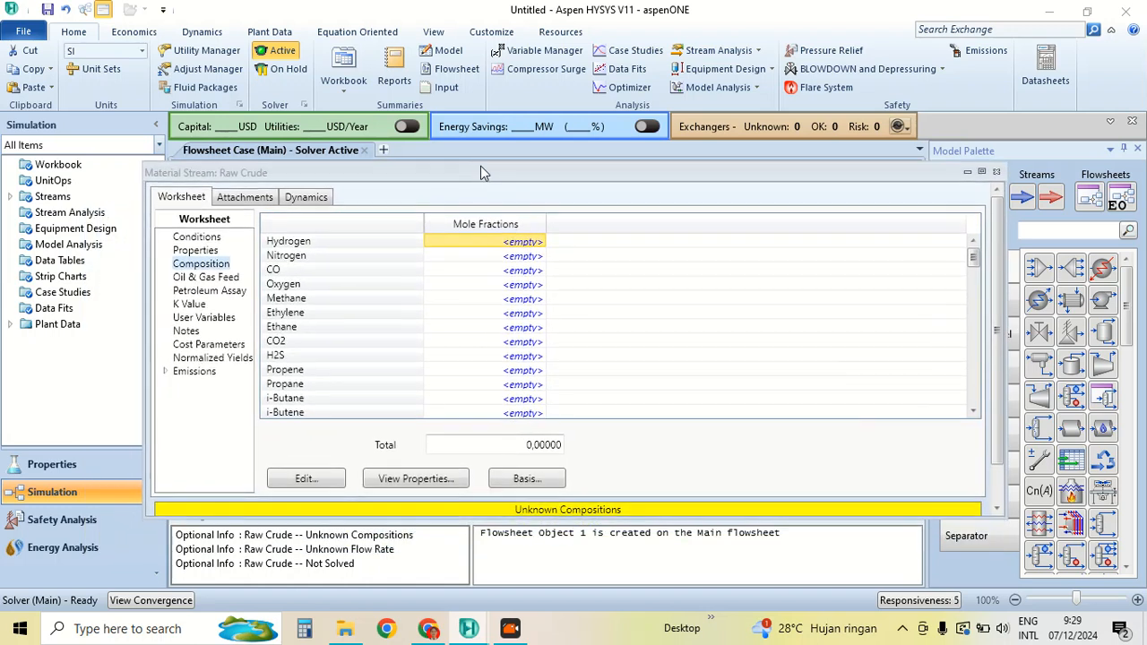
left_click(220, 291)
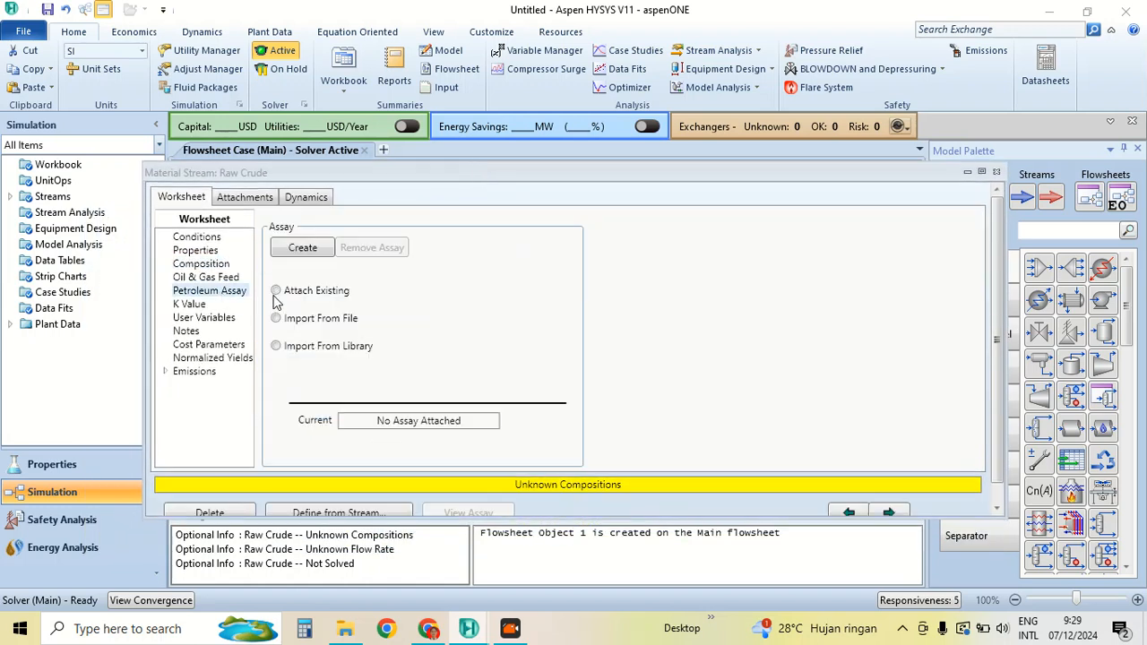
left_click(287, 299)
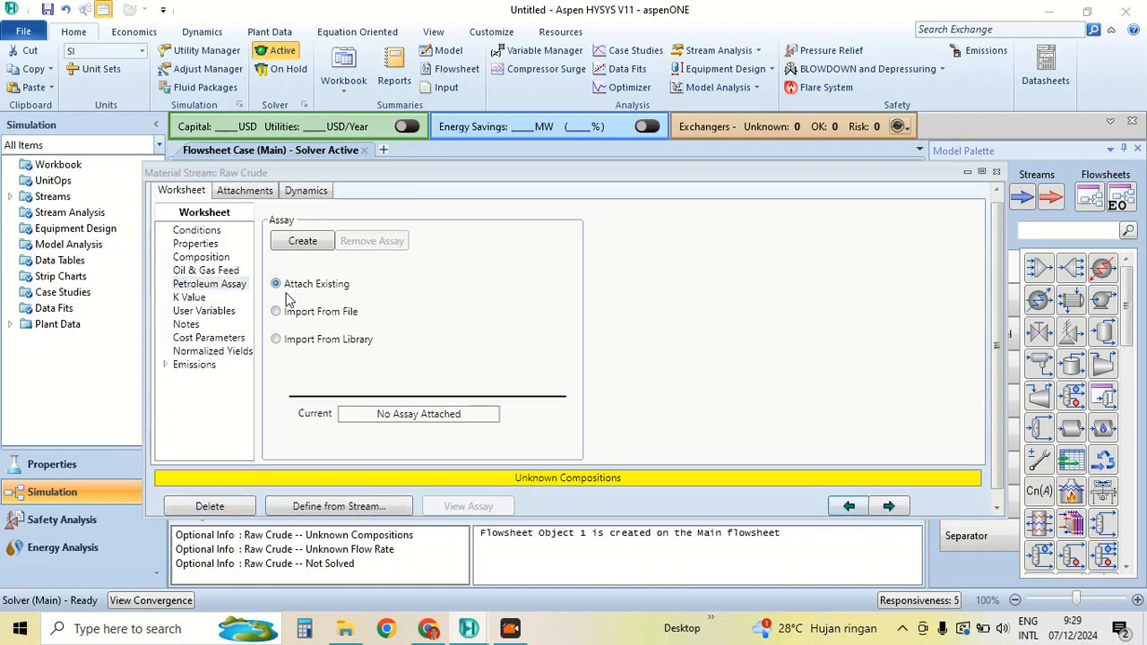
left_click(494, 286)
left_click(445, 311)
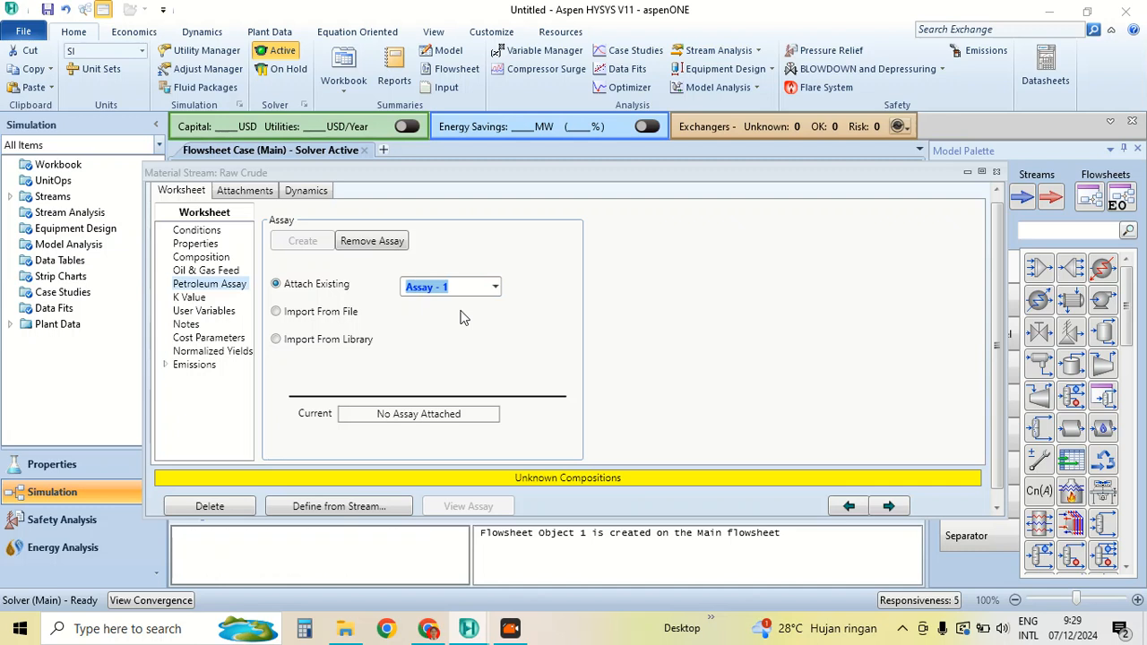
Review the Raw Crude stream's component mole fractions and calculated conditions, and close its property view
left_click(204, 259)
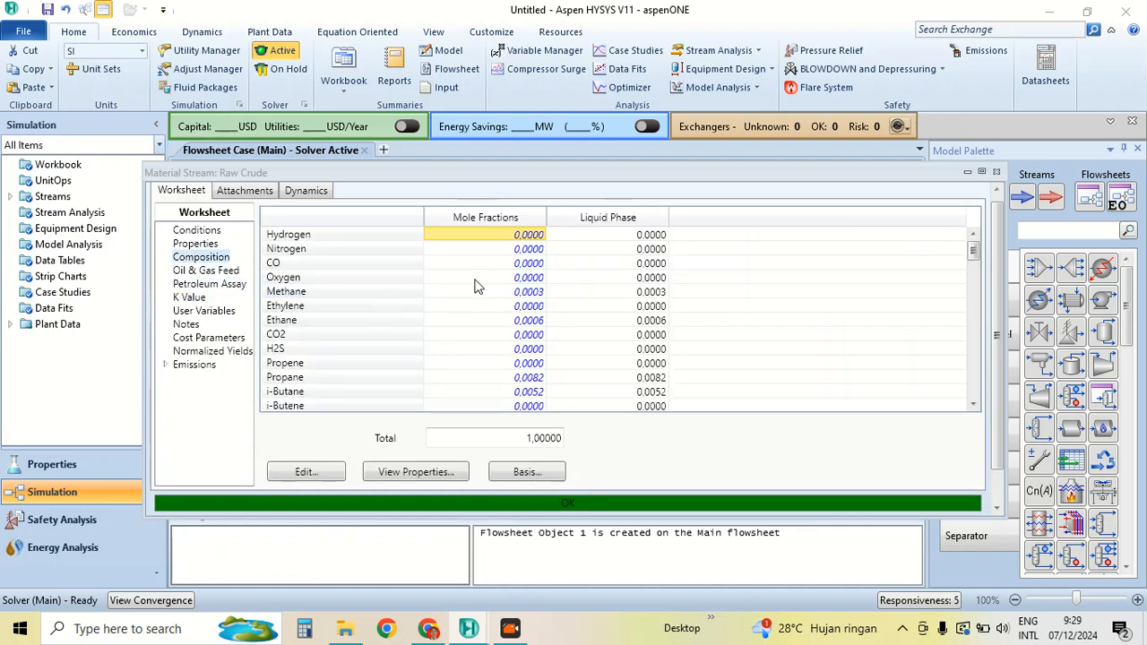
scroll(475, 282, "down", 10)
scroll(502, 287, "down", 12)
scroll(515, 295, "up", 20)
scroll(518, 298, "up", 8)
left_click(197, 231)
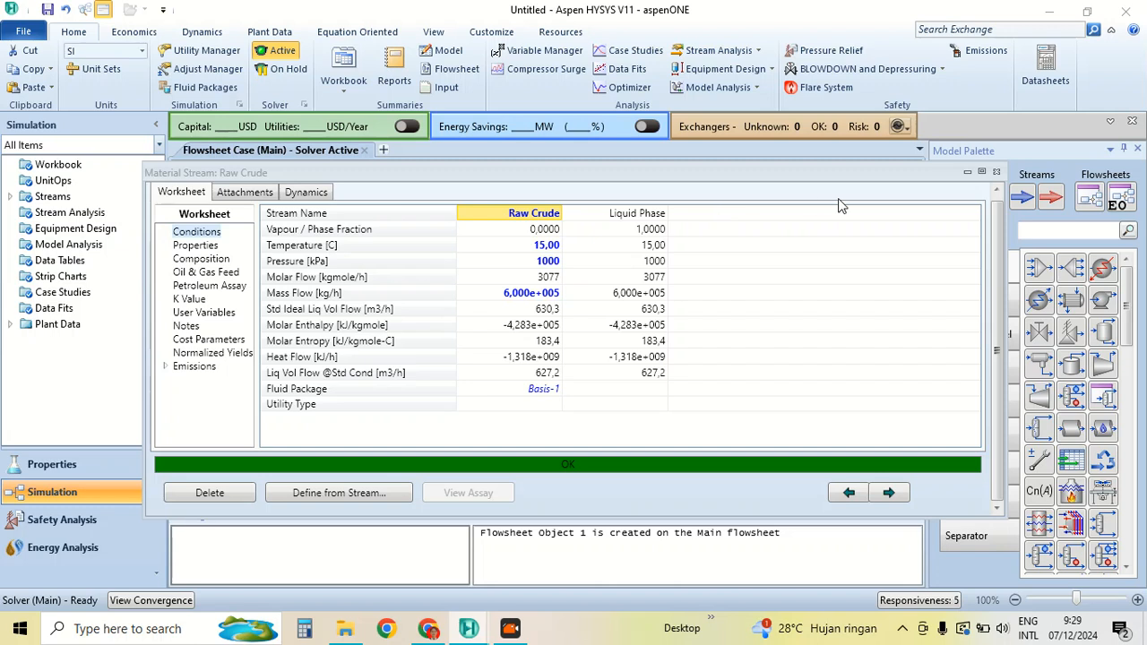
left_click(996, 172)
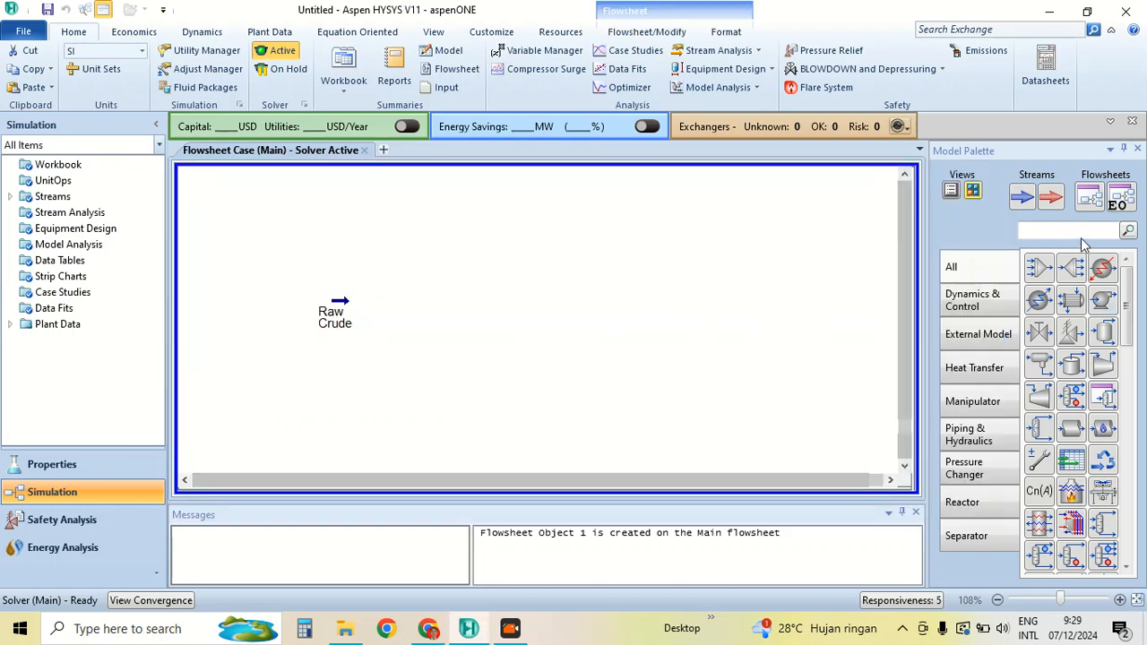
Place a second material stream below Raw Crude on the flowsheet and name it Water
left_click(1024, 202)
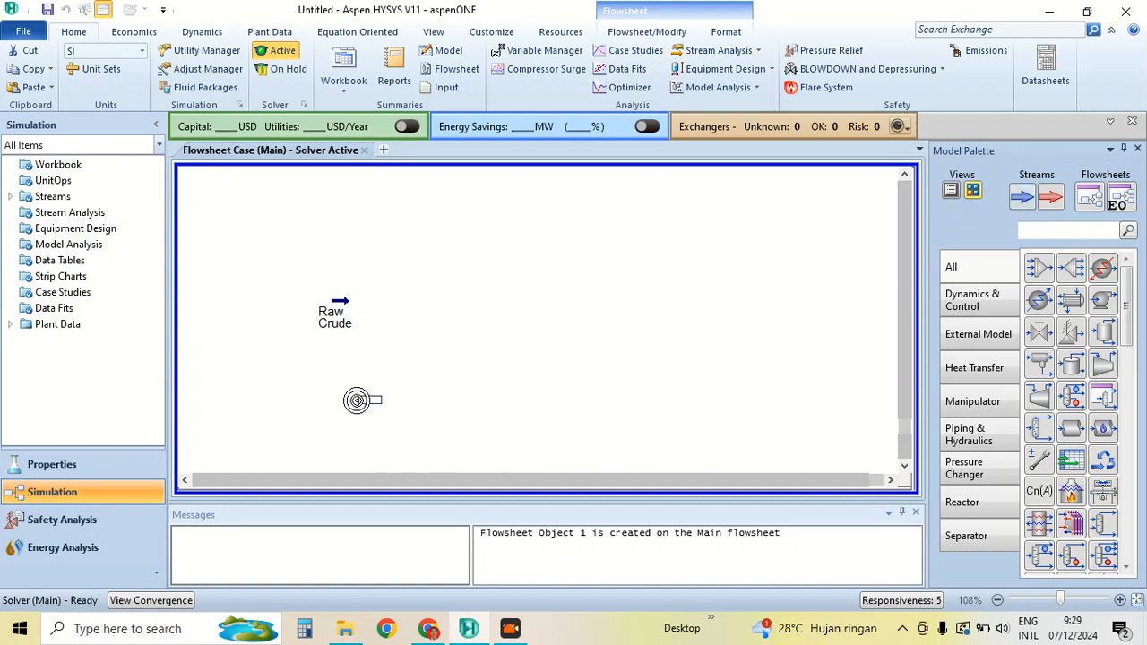
left_click(332, 377)
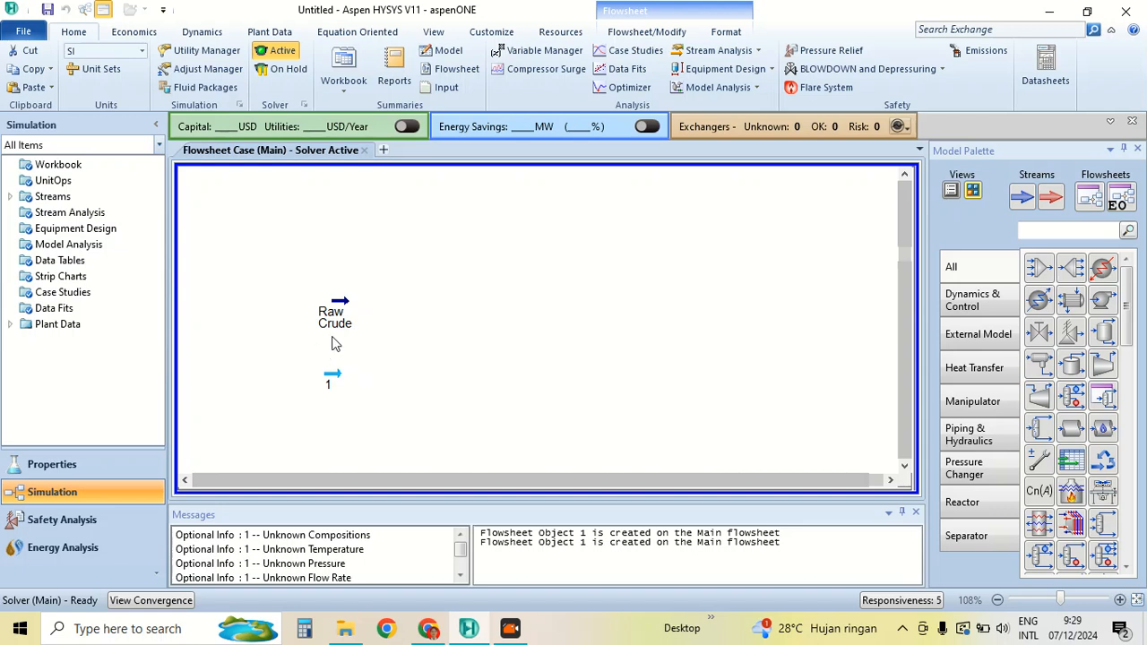
mouse_move(333, 334)
double_click(331, 377)
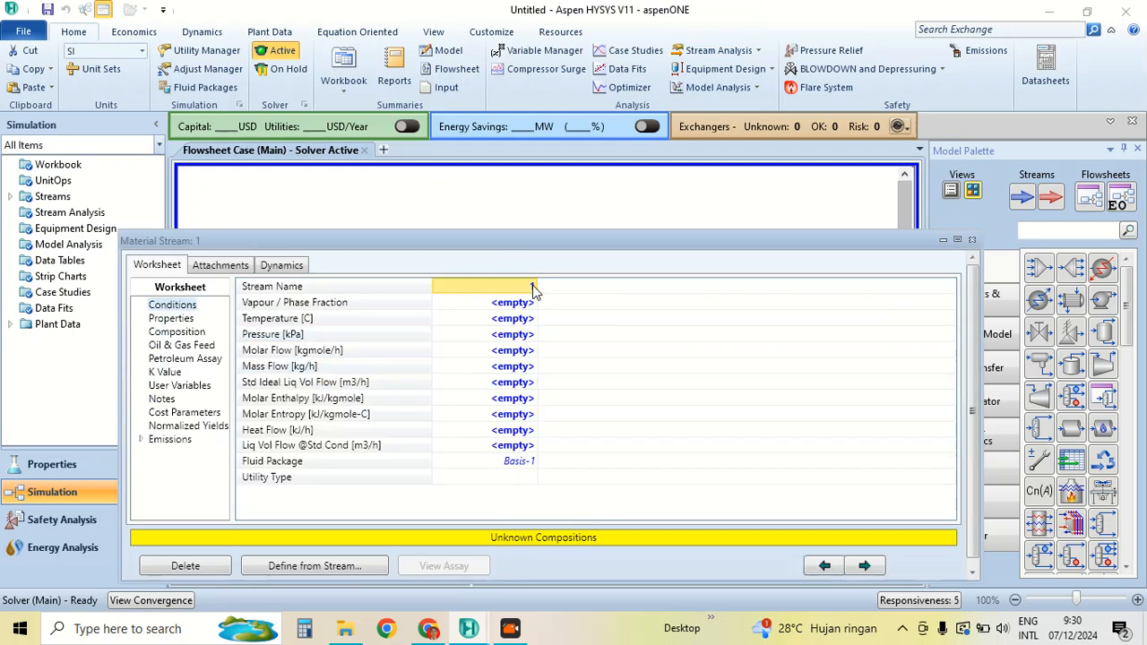
type("Water")
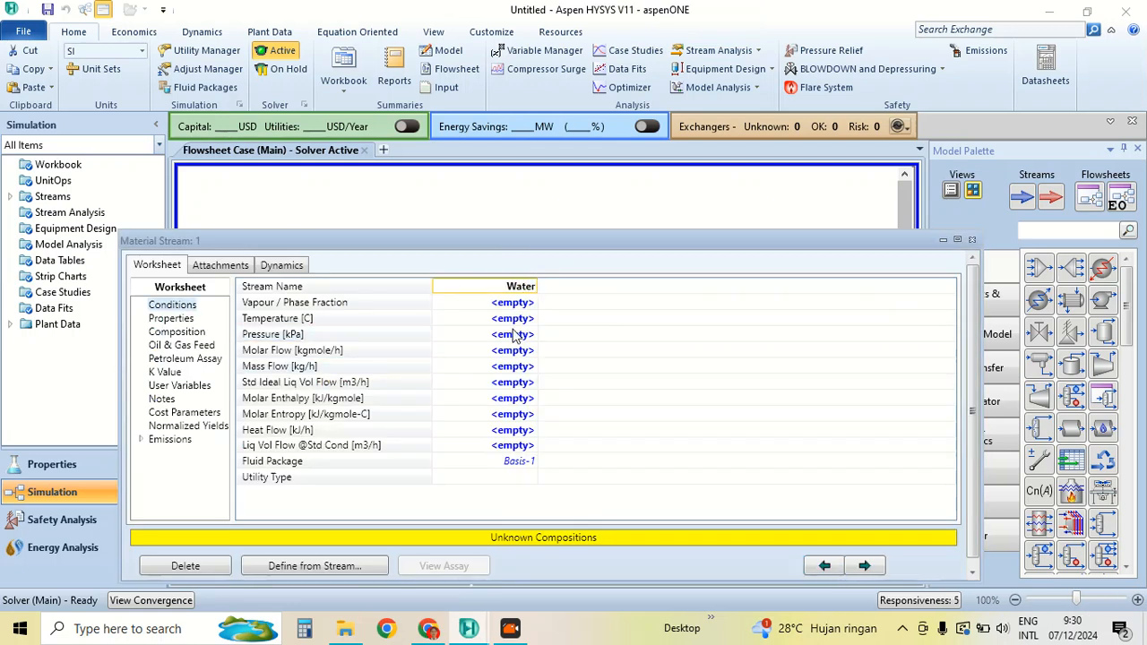
Set the Water stream's temperature to 15 C and its mass flow to 21600 kg/h
left_click(514, 324)
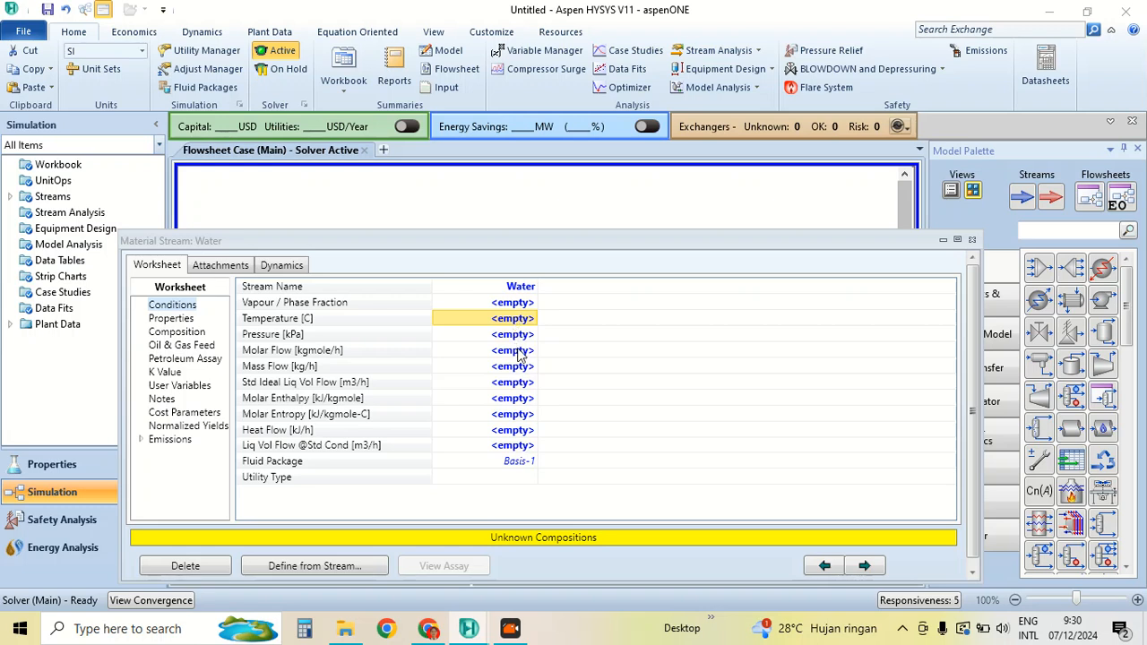
type("15")
left_click(520, 352)
left_click(527, 336)
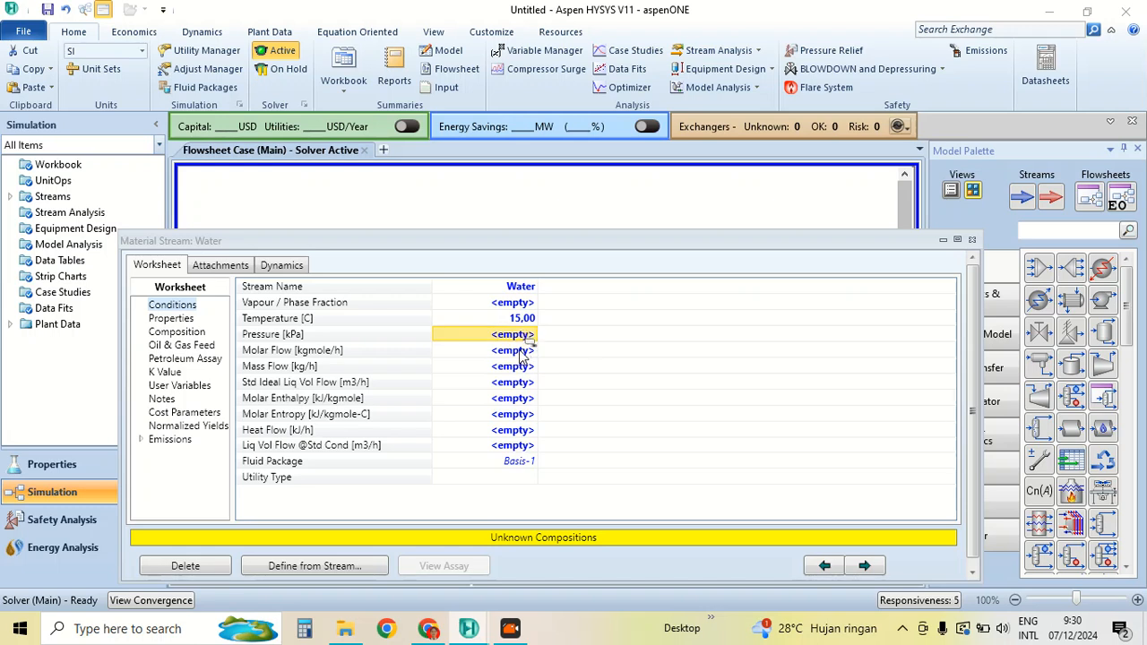
left_click(521, 353)
left_click(521, 368)
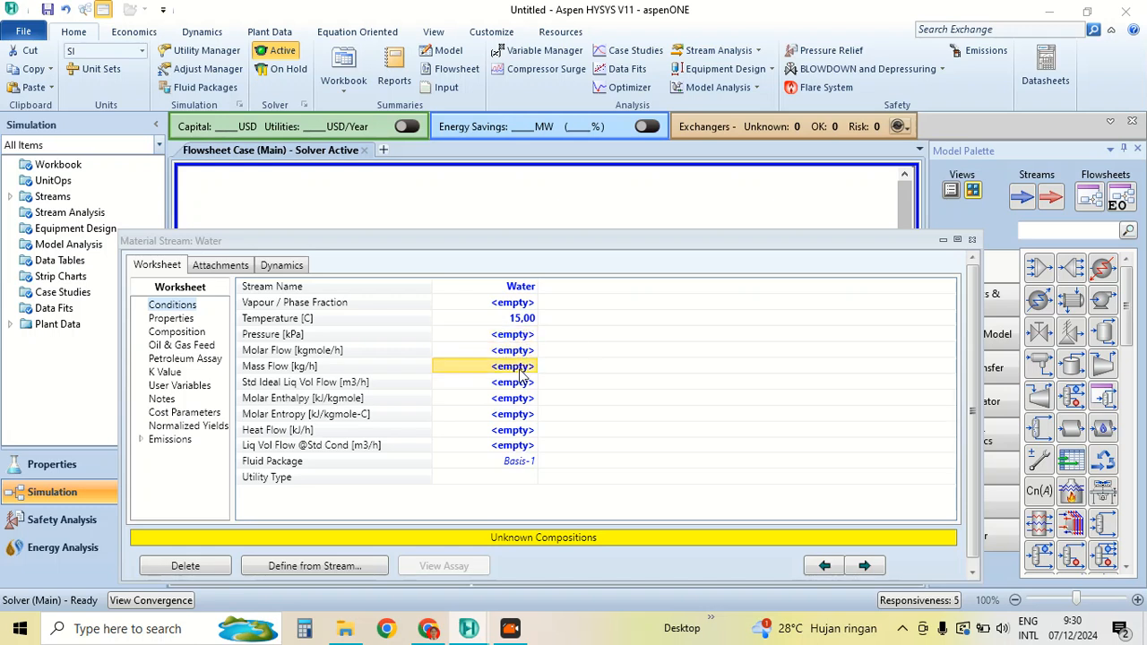
type("21600")
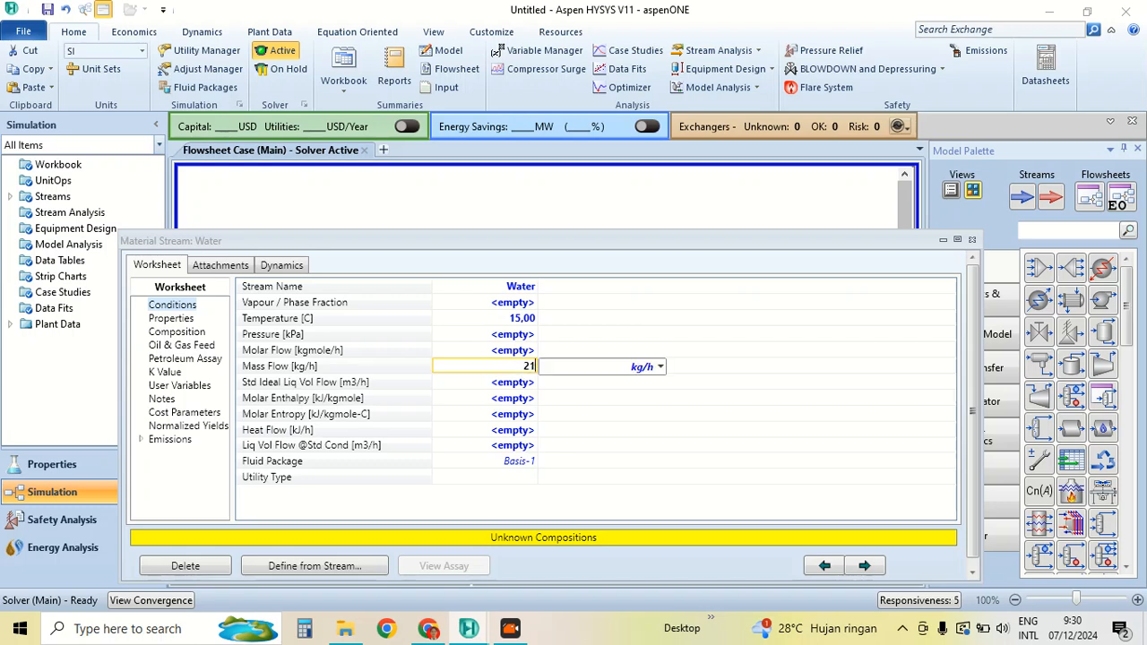
left_click(476, 433)
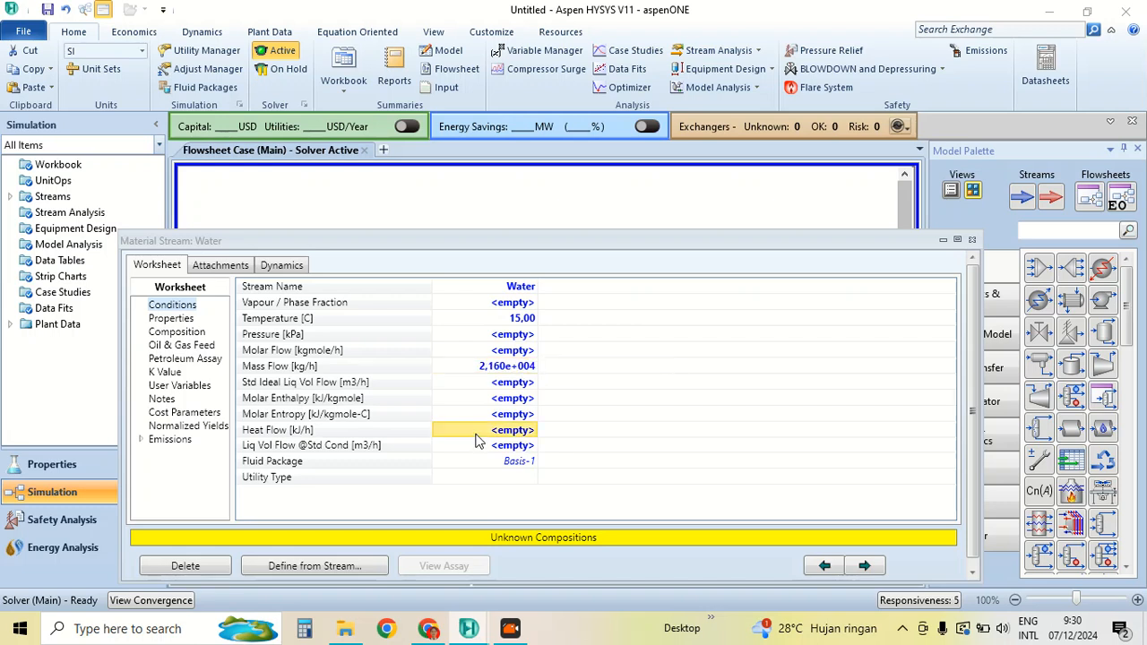
Define the Water stream's composition as pure water with an H2O mole fraction of 1, and close its property view
left_click(179, 335)
scroll(428, 363, "down", 10)
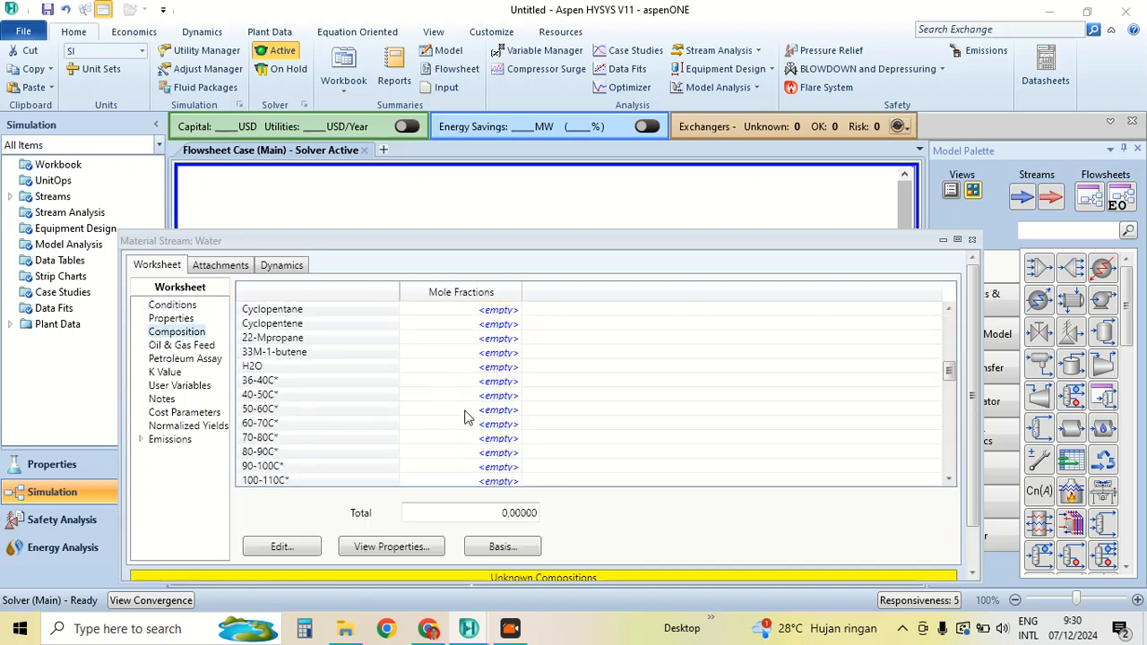
scroll(465, 417, "up", 5)
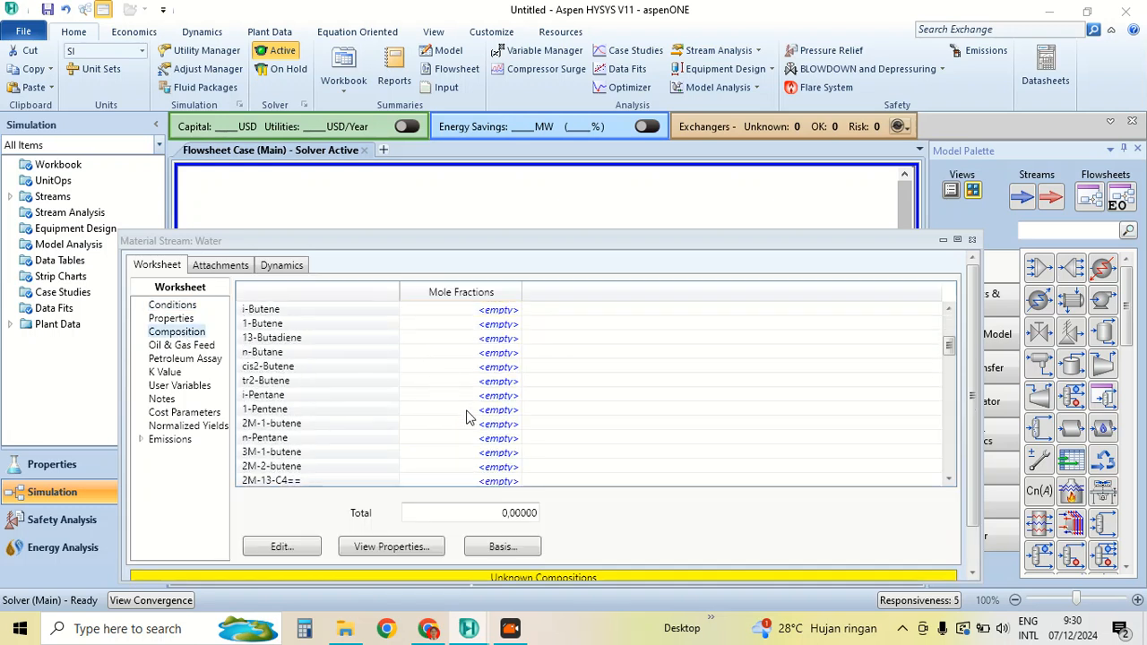
scroll(465, 417, "up", 2)
scroll(502, 352, "up", 2)
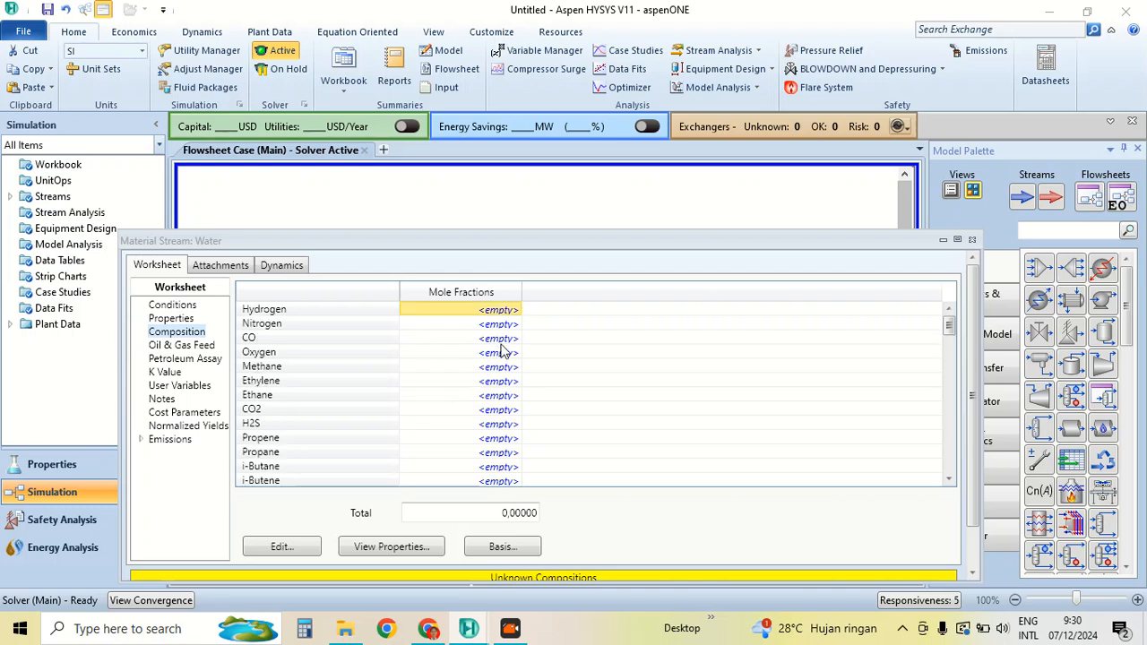
scroll(495, 359, "down", 3)
scroll(491, 363, "down", 5)
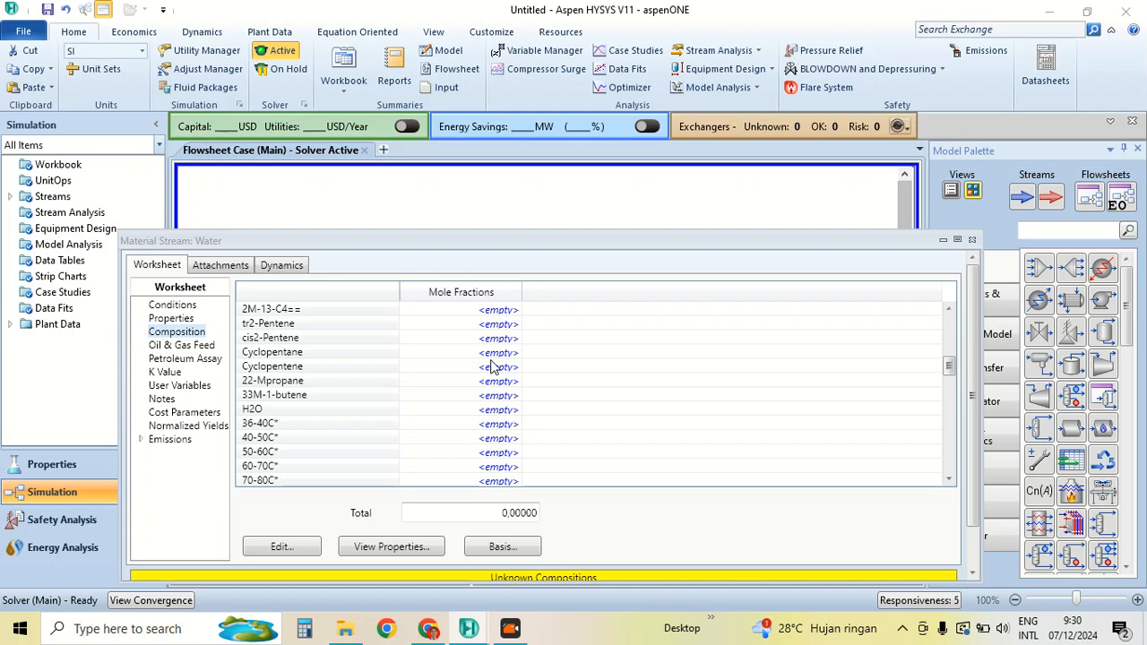
left_click(498, 410)
type("1")
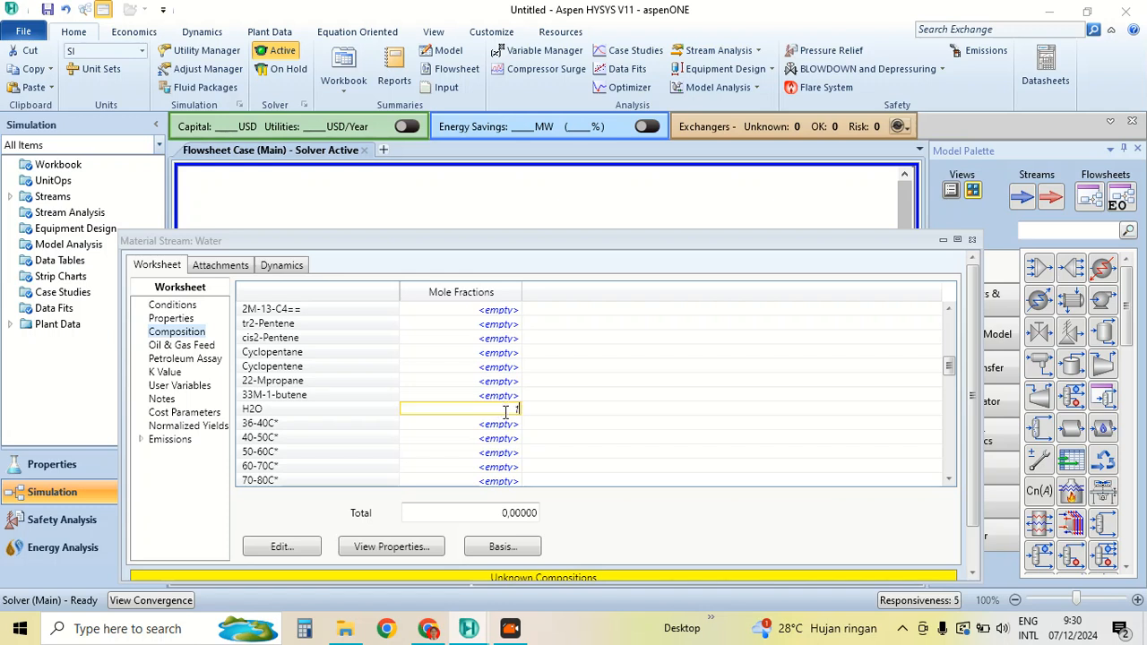
key("Return")
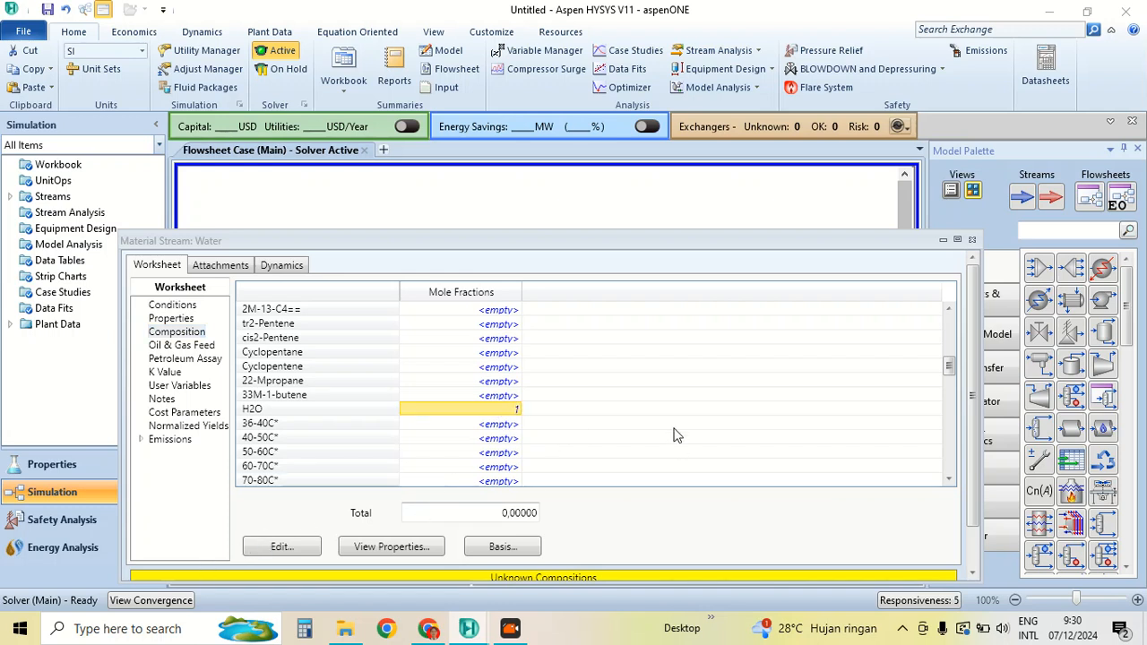
left_click(687, 478)
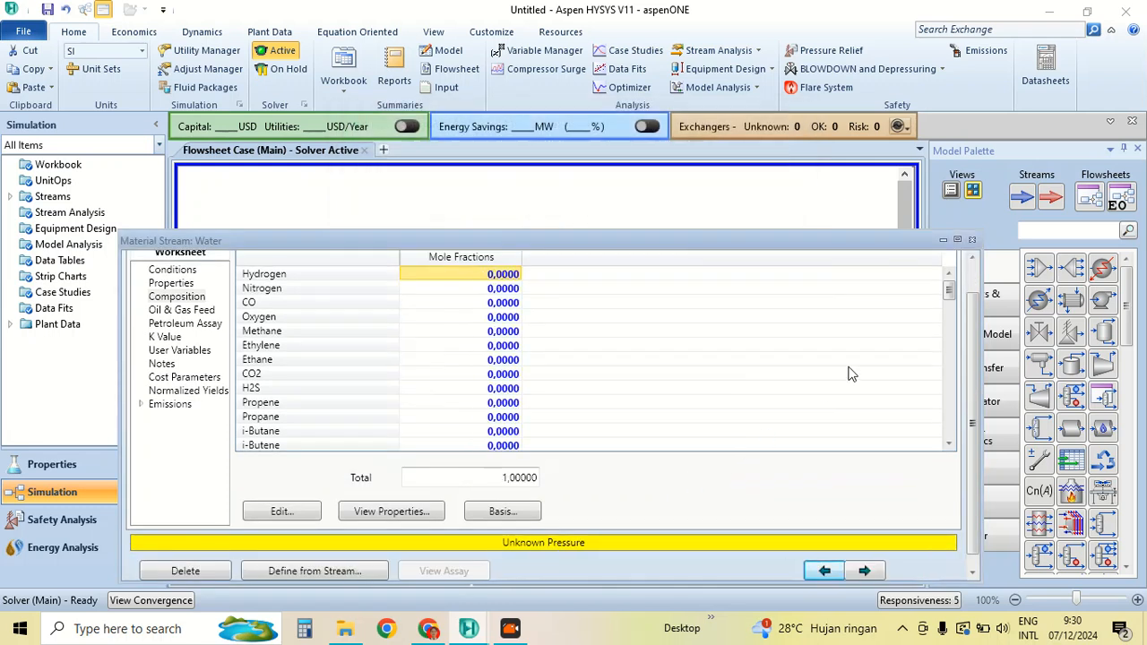
left_click(972, 239)
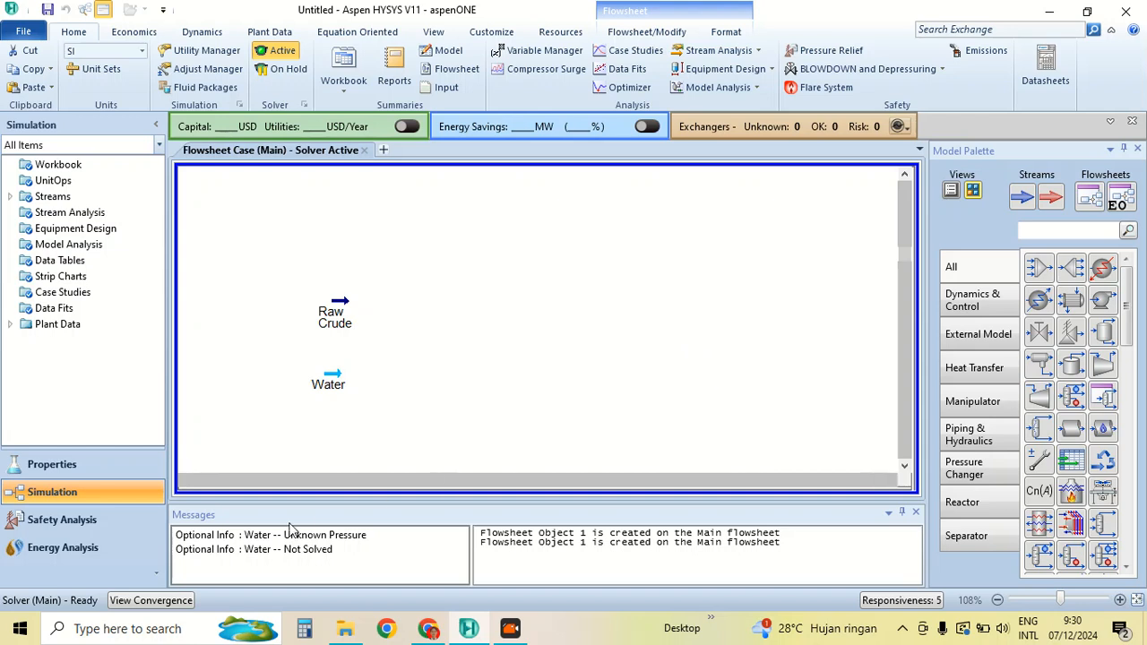
Move the Water stream up closer to Raw Crude and place a mixer just downstream of the two streams
mouse_move(329, 382)
left_click_drag(329, 381, 333, 365)
left_click(1040, 271)
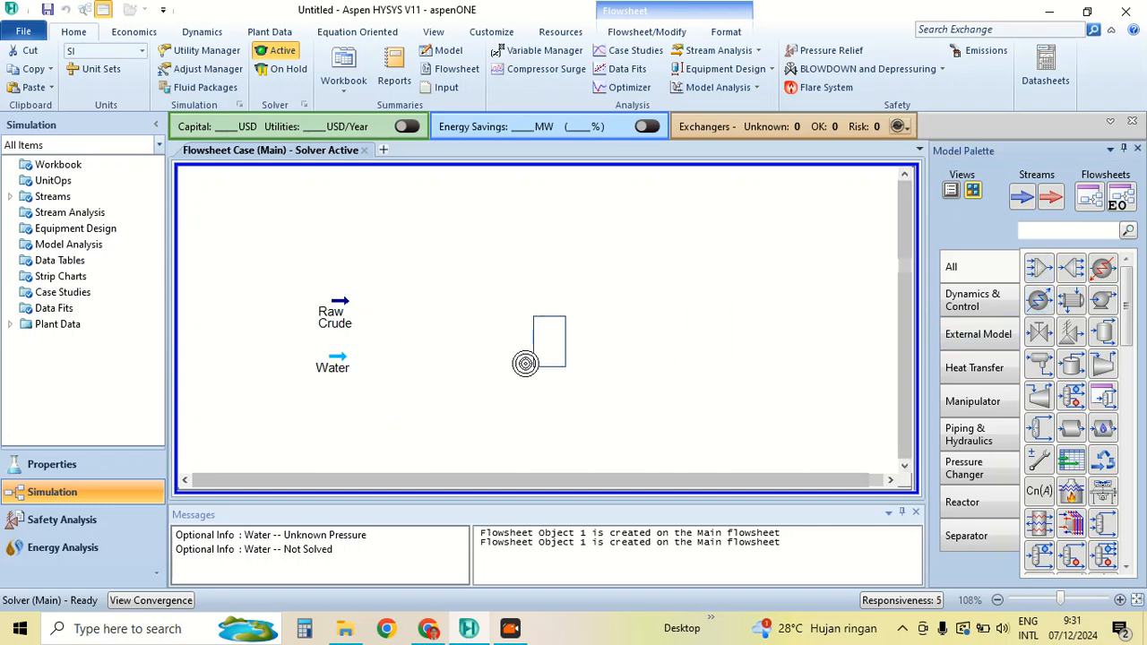
left_click(400, 351)
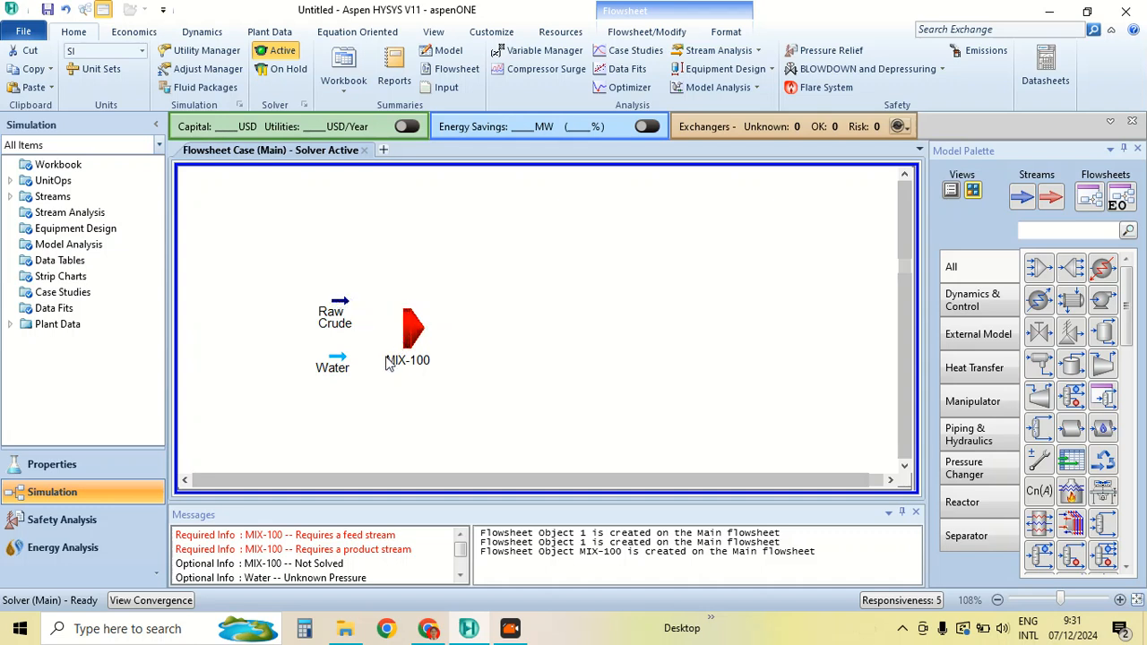
Connect Raw Crude and Water as the mixer's inlets and create its outlet stream To Heater
left_click(411, 334)
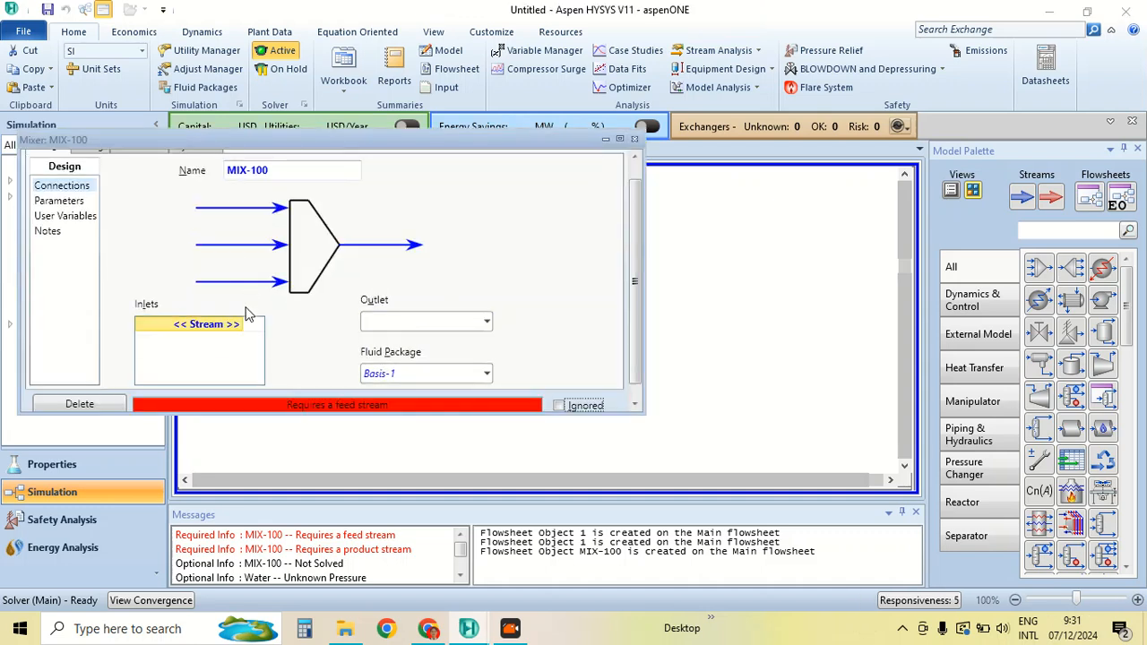
left_click(243, 328)
left_click(225, 347)
left_click(239, 346)
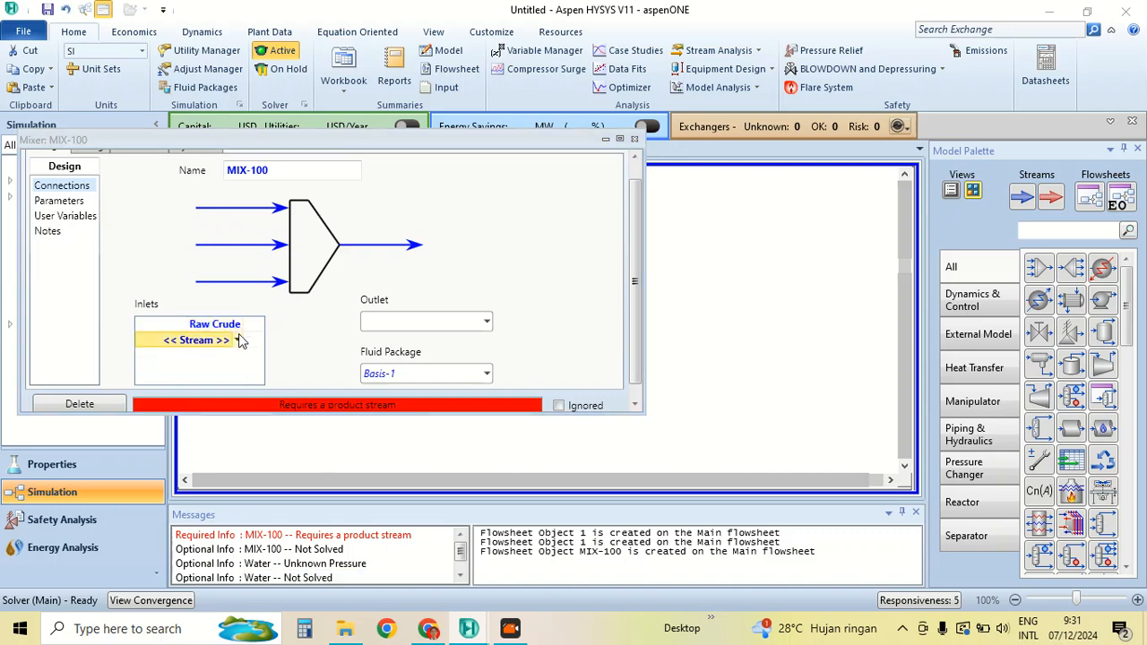
left_click(239, 342)
left_click(211, 368)
left_click(457, 325)
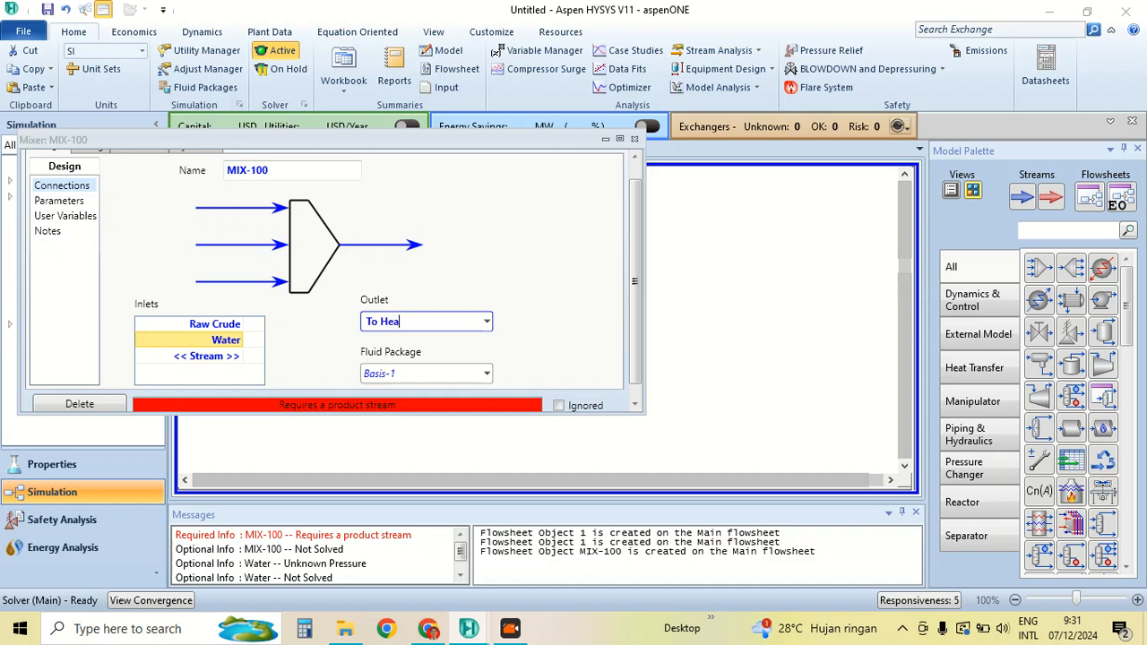
key("Return")
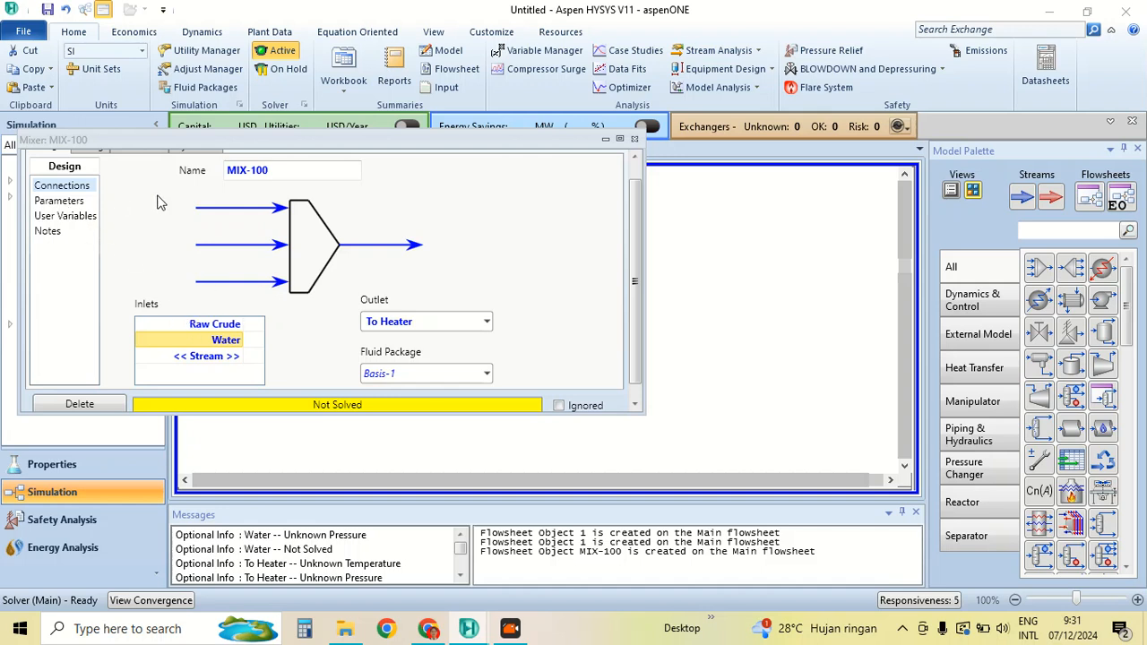
left_click(634, 139)
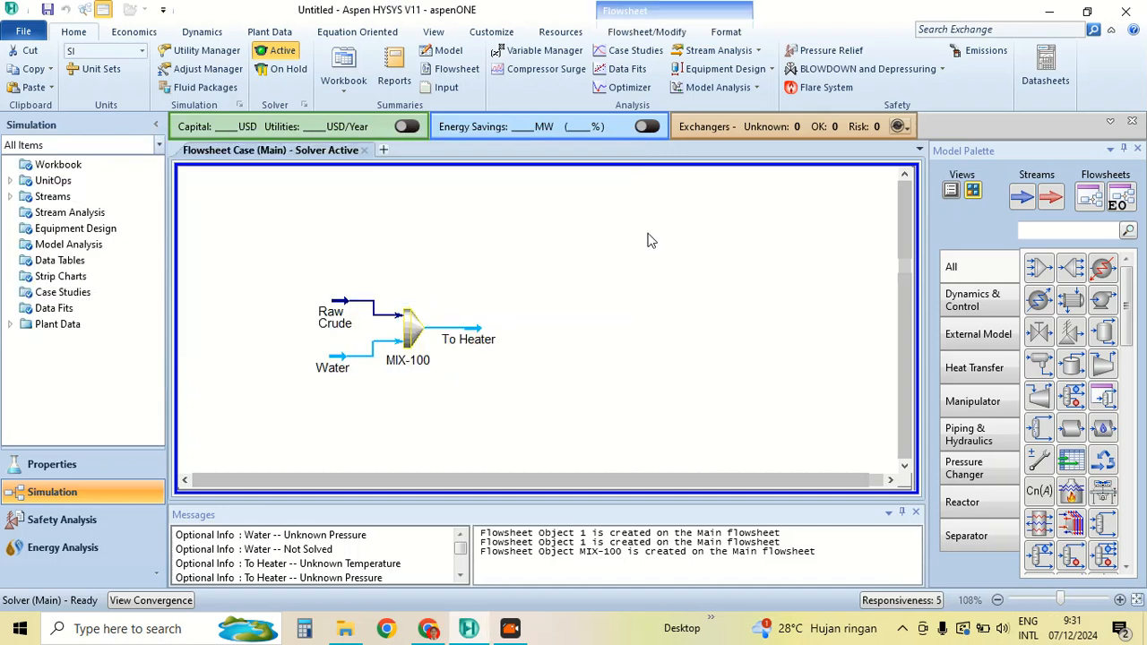
Set mixer MIX-100's automatic pressure assignment to Equalize All and close its property view
double_click(438, 329)
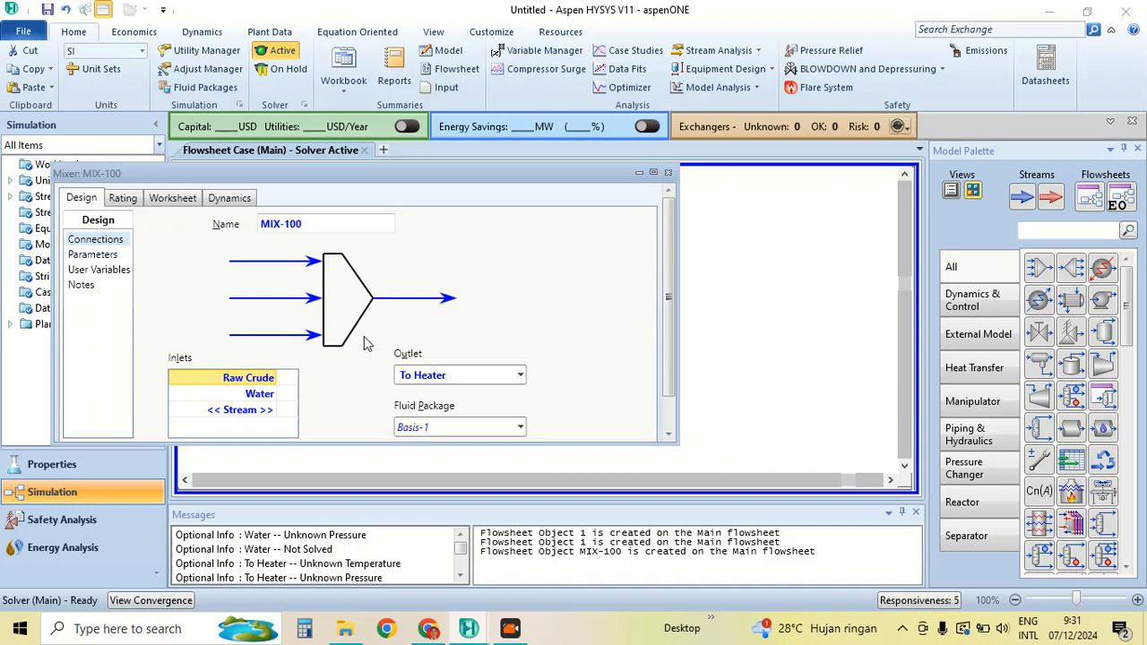
left_click(94, 255)
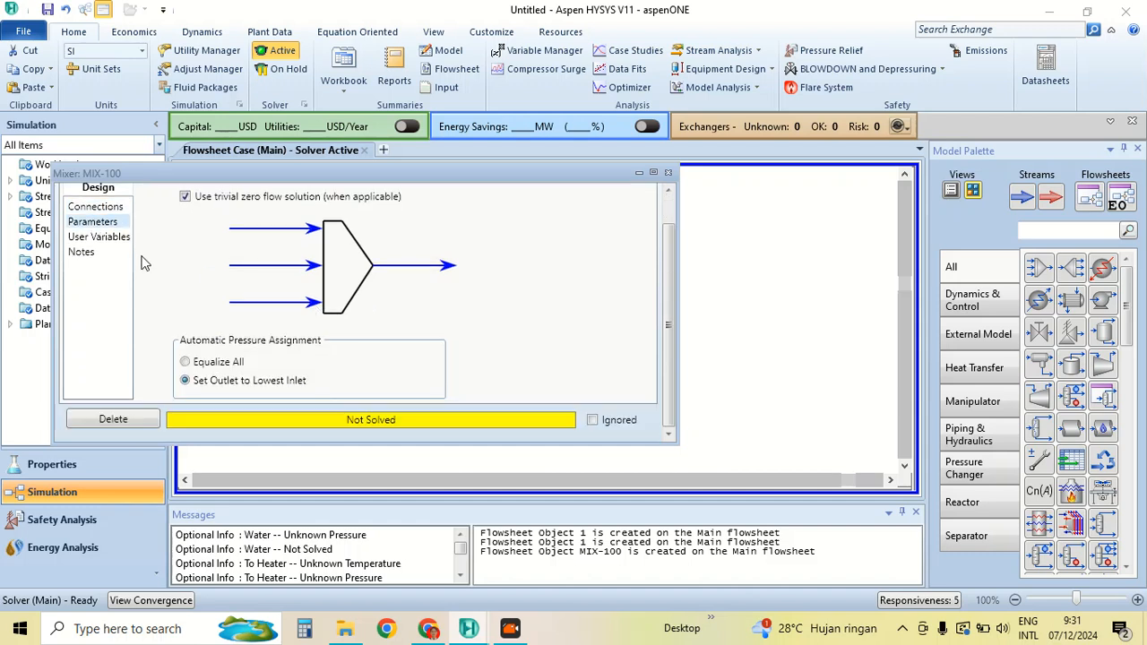
left_click(191, 366)
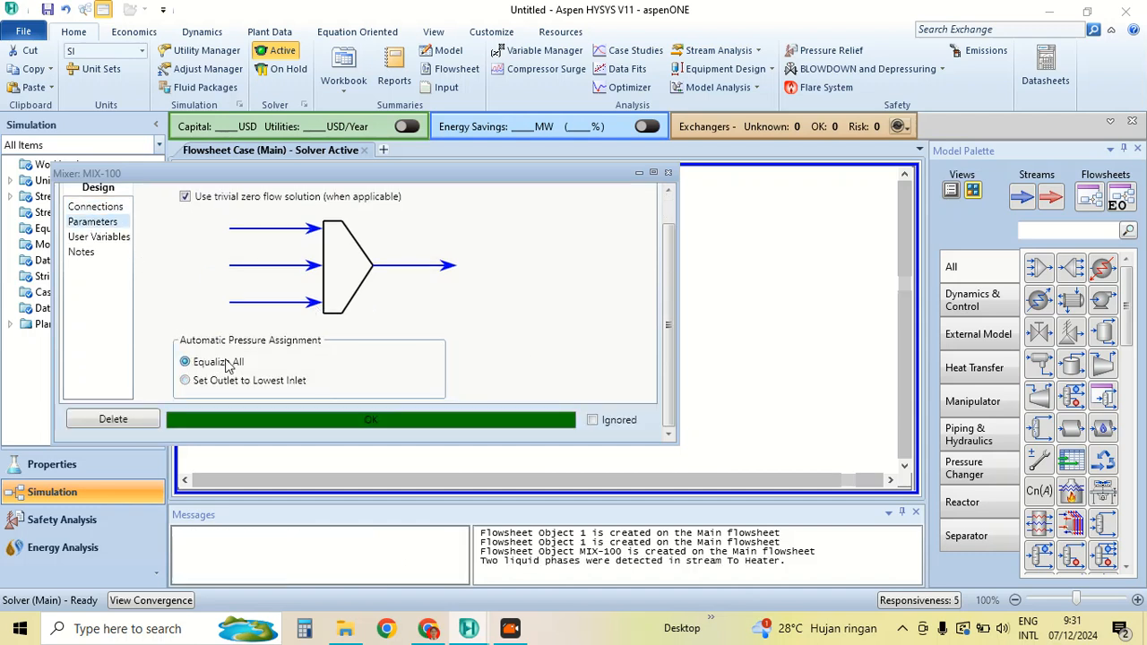
left_click(668, 173)
Review the To Heater stream's composition and calculated conditions, and close its property view
mouse_move(340, 304)
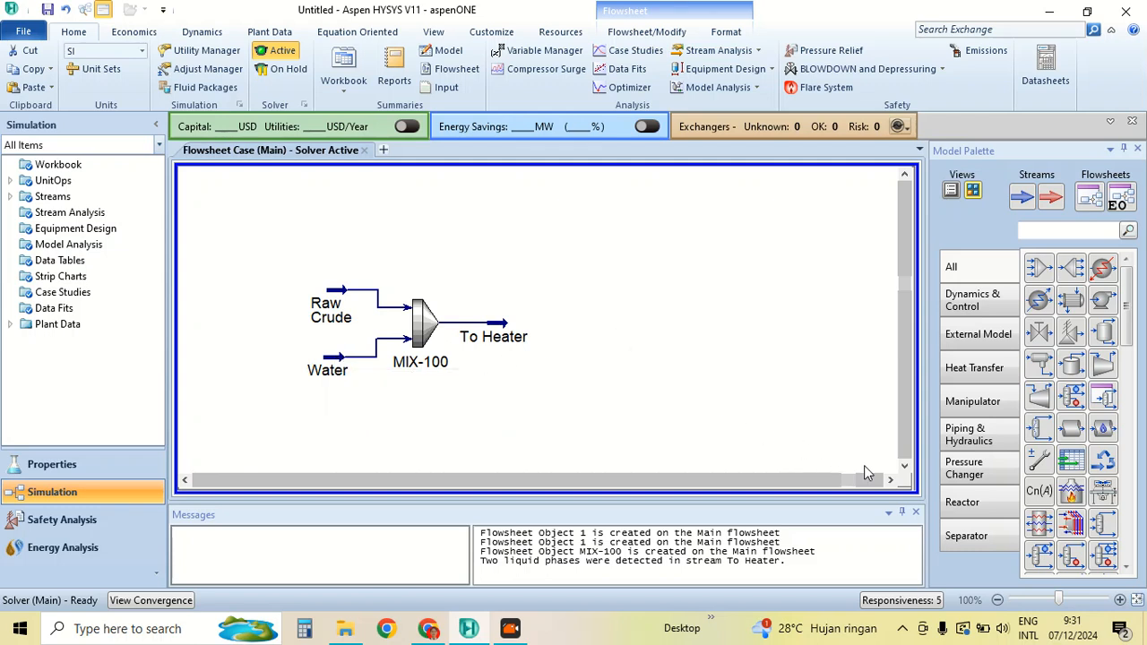
left_click(890, 480)
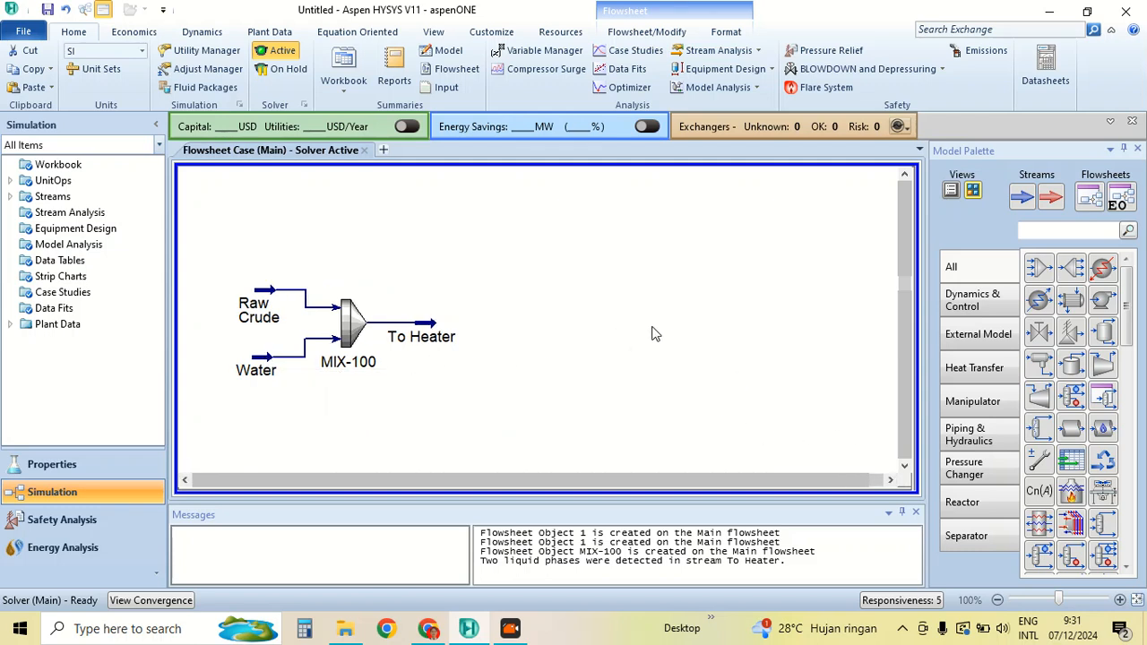
double_click(422, 330)
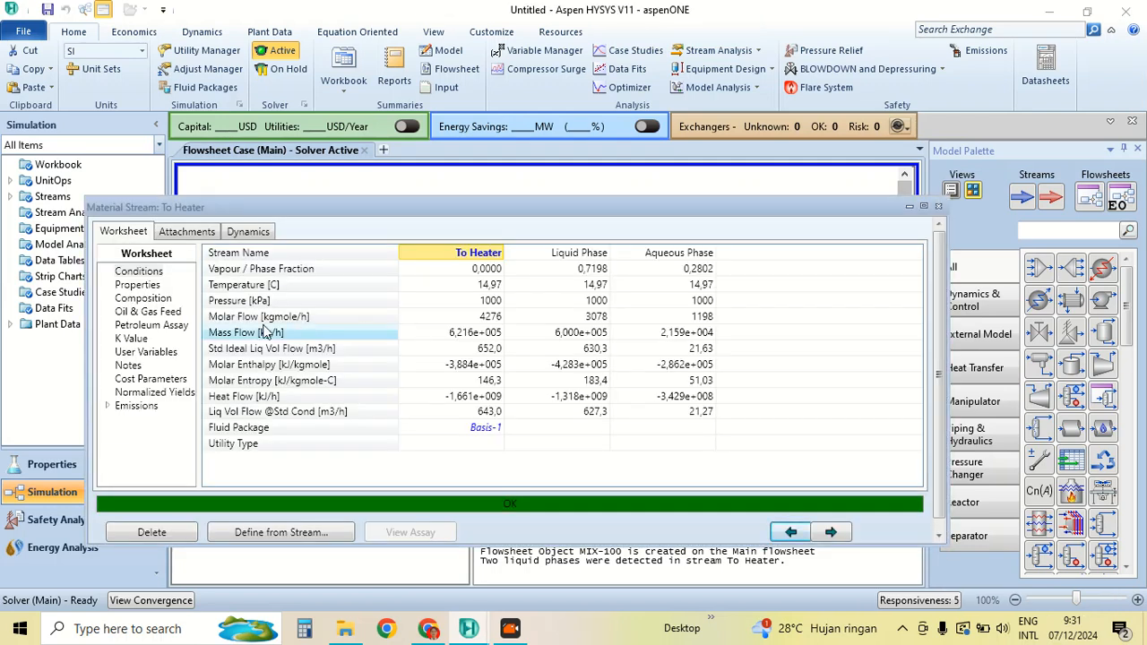
left_click(144, 298)
scroll(582, 348, "down", 8)
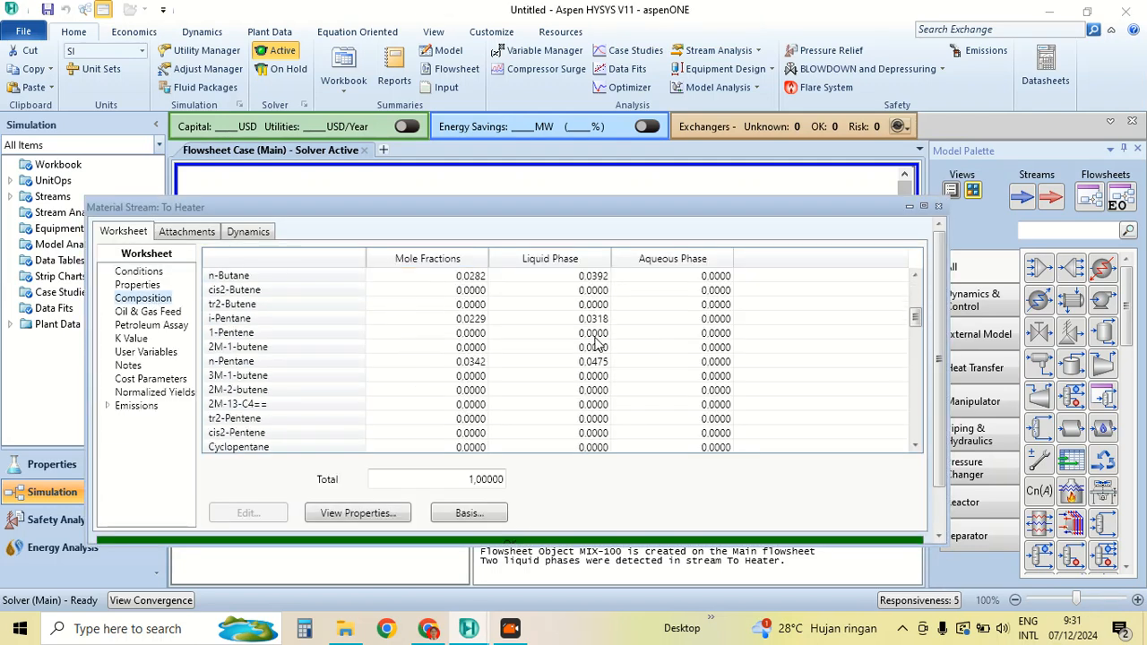
left_click(139, 273)
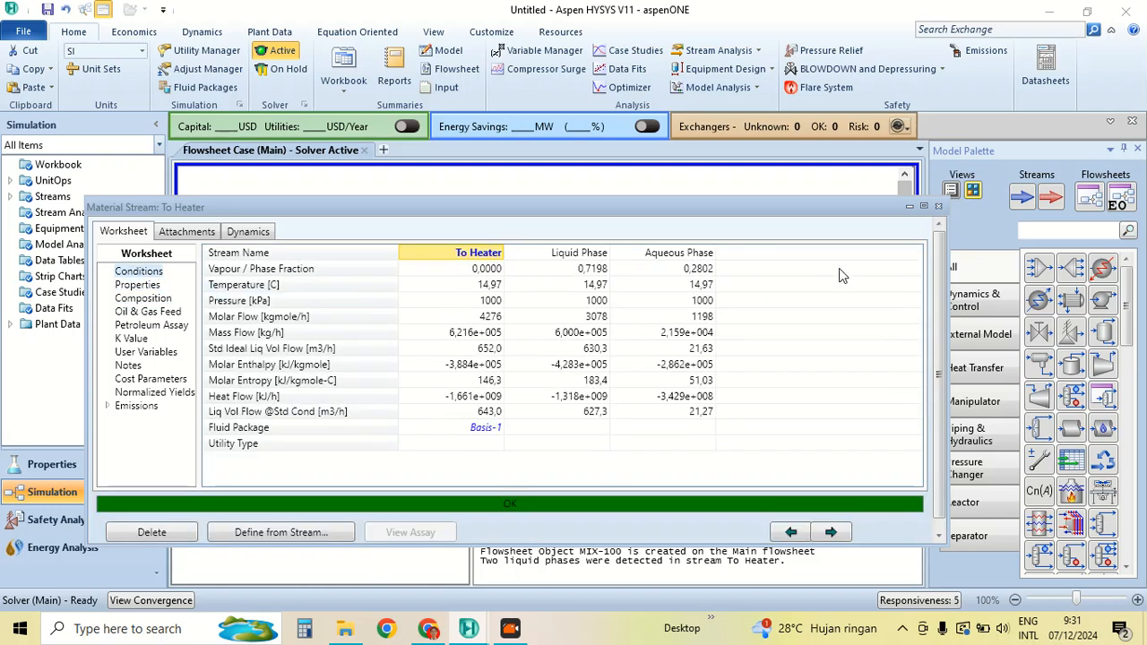
left_click(939, 206)
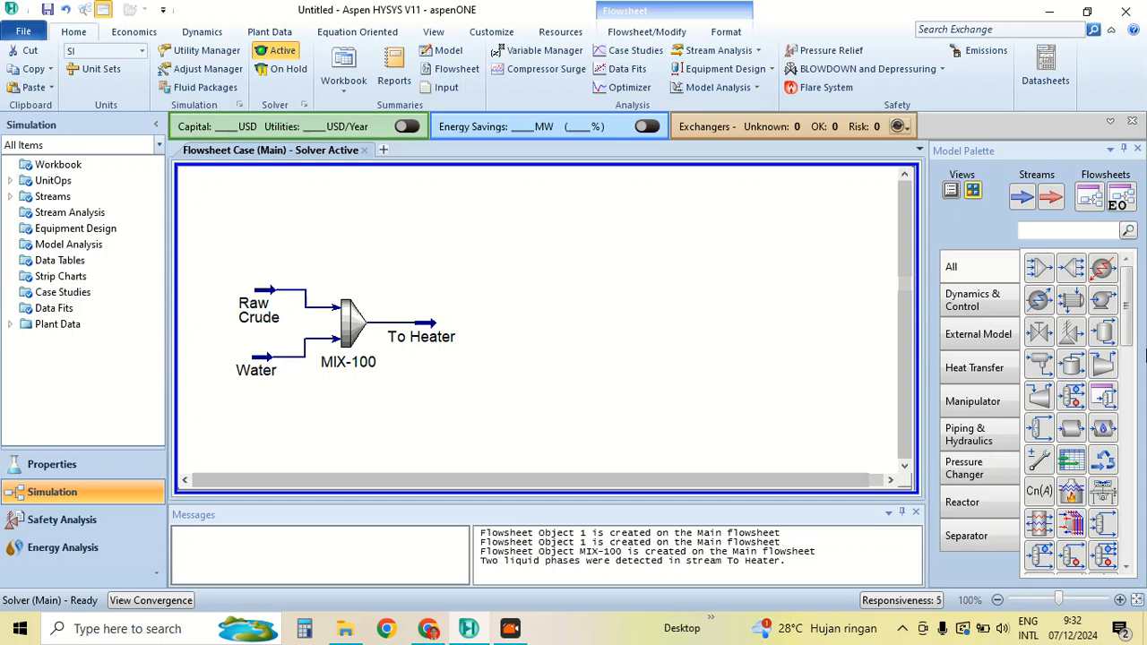
Place a heater downstream of the To Heater stream and name it Heater_1
left_click_drag(1103, 269, 475, 336)
double_click(481, 333)
left_click(418, 281)
type("Heater_1")
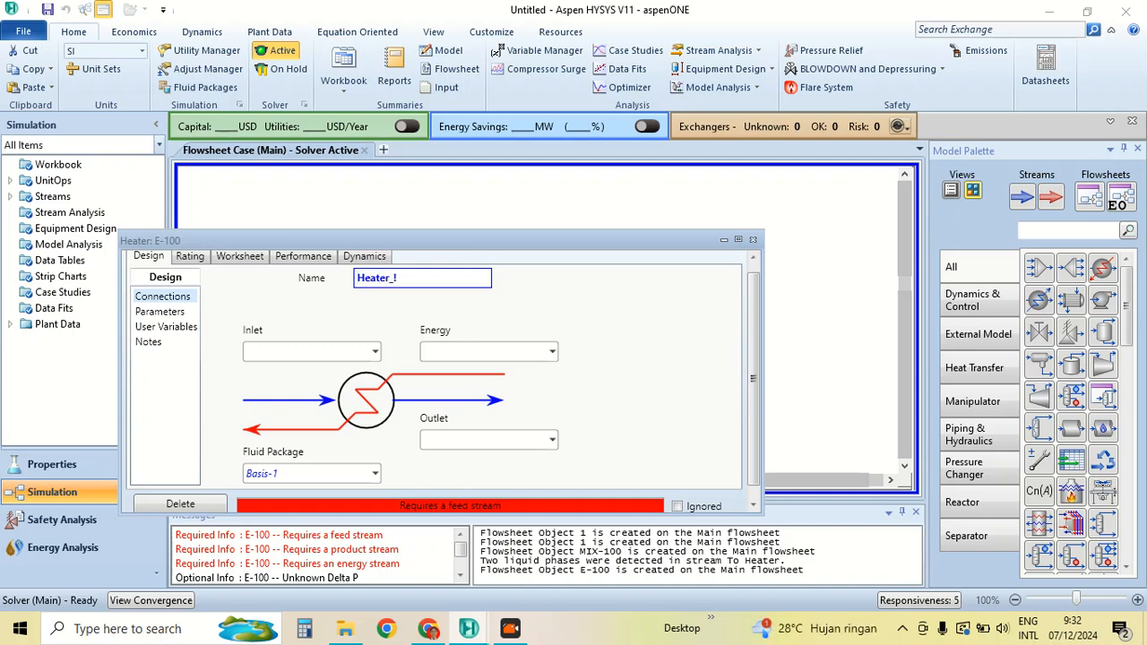
Connect To Heater as Heater_1's inlet and create its outlet stream To Heat Exchanger
left_click(351, 356)
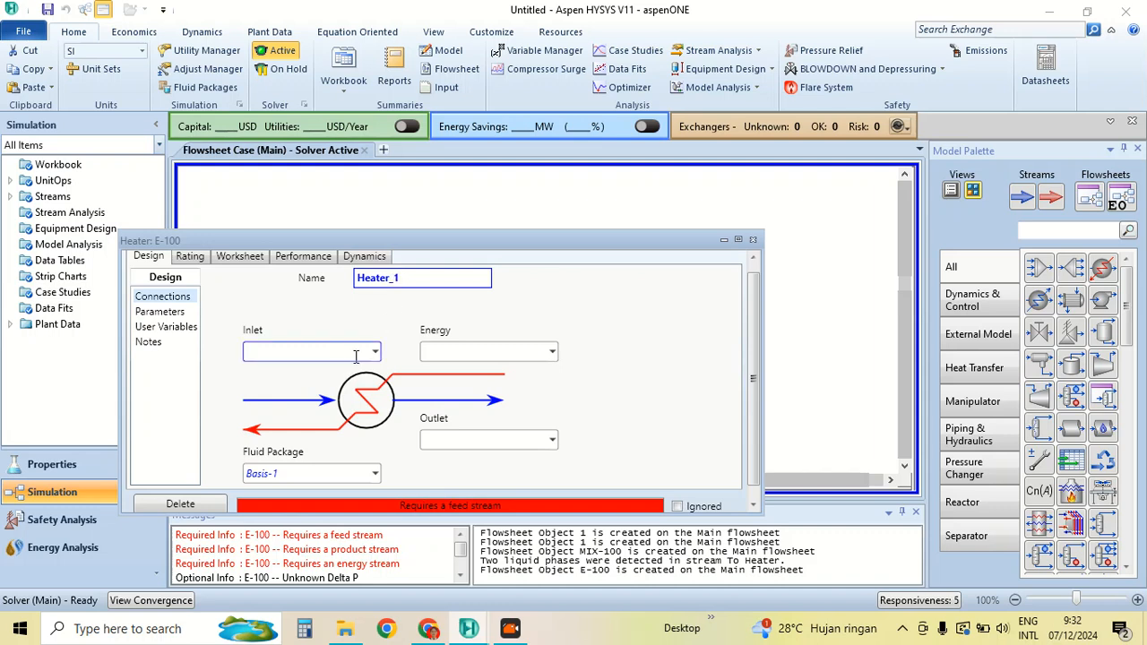
left_click(374, 353)
left_click(352, 375)
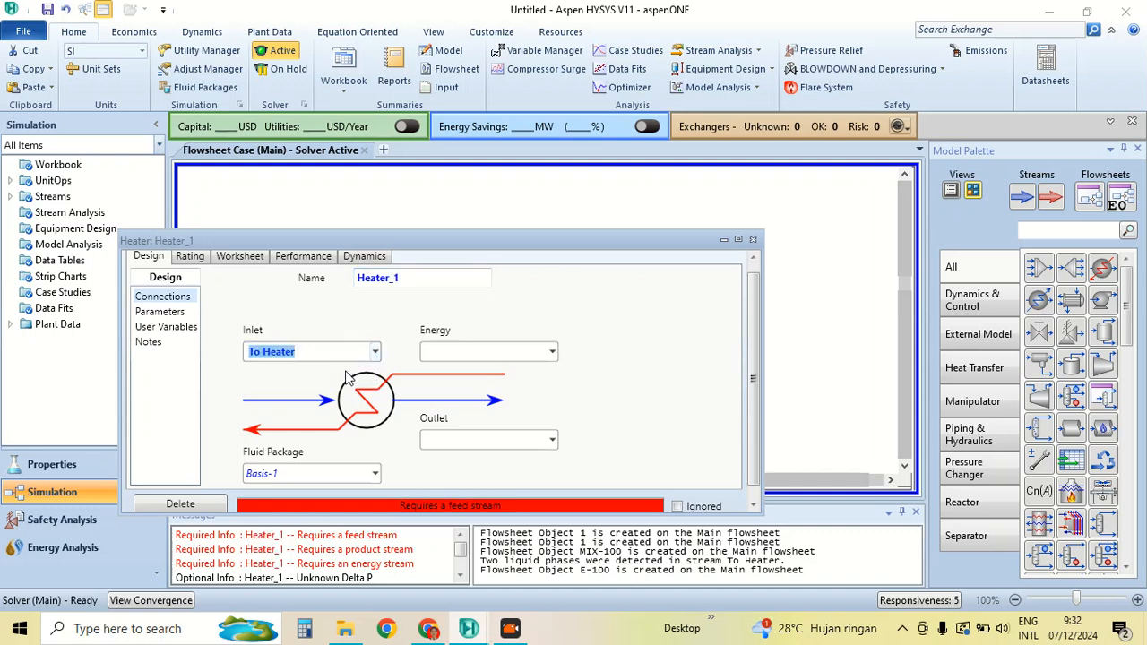
left_click(552, 441)
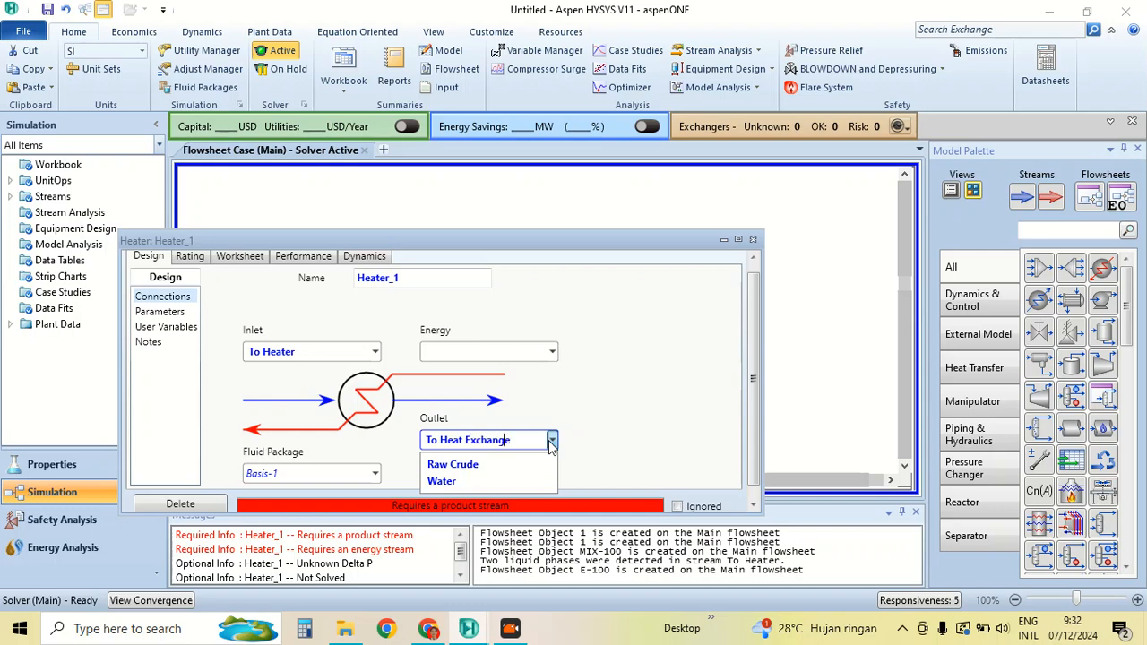
key("Return")
Create the energy stream QH_1 for Heater_1
left_click(475, 349)
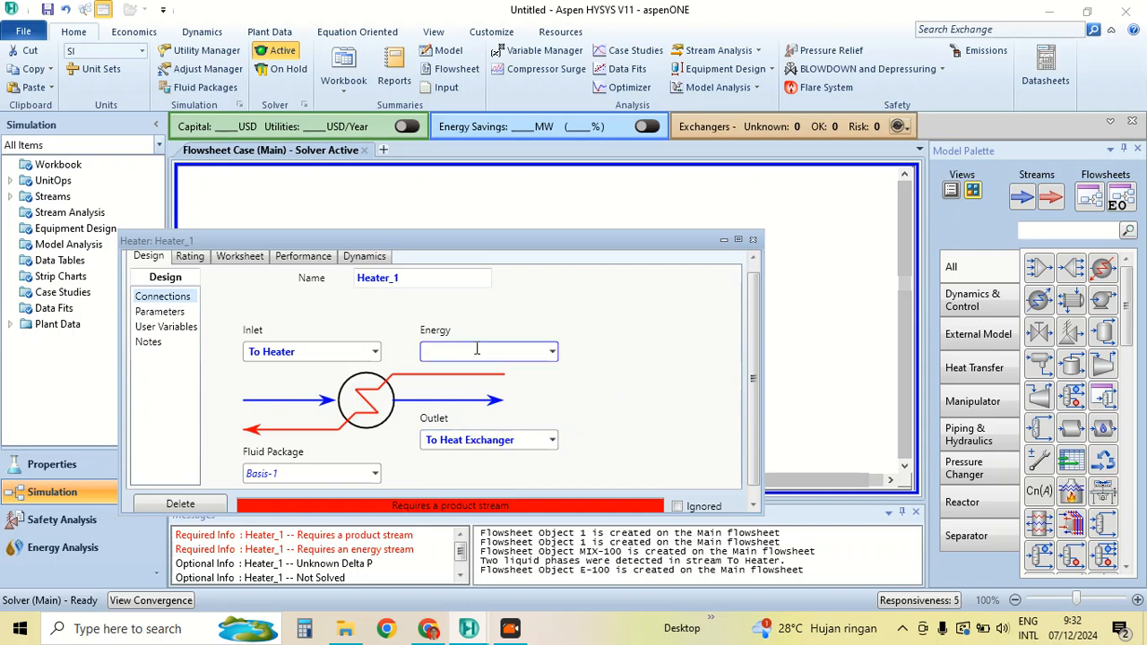
type("QH_1")
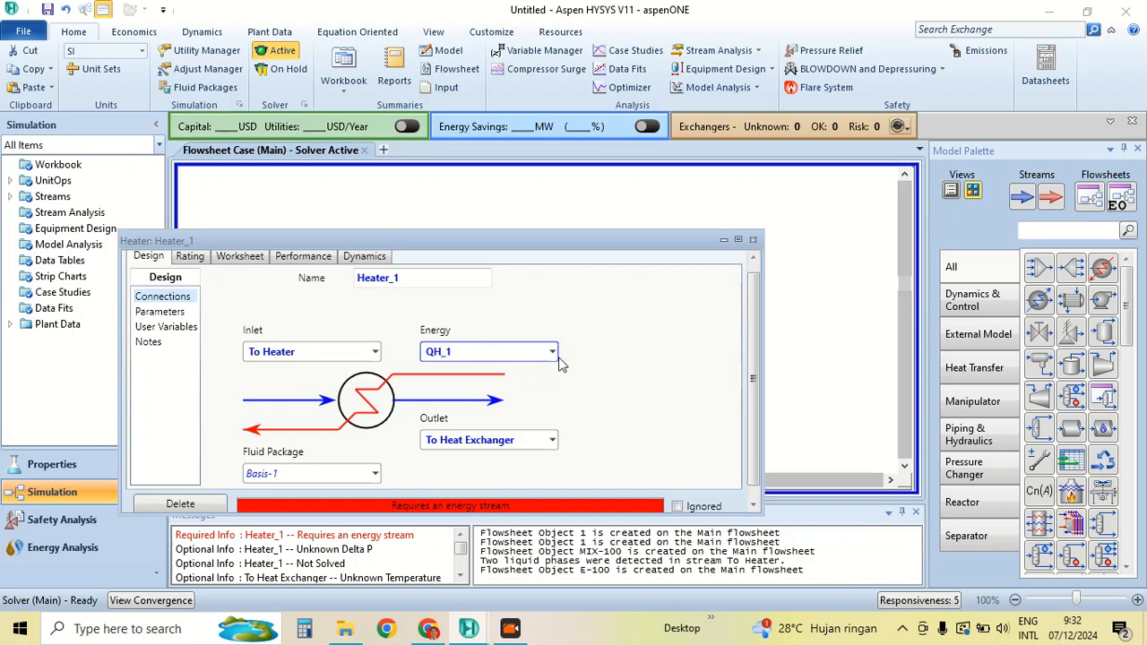
key("Return")
Set the temperature of Heater_1's outlet stream To Heat Exchanger to 65 C
left_click(242, 265)
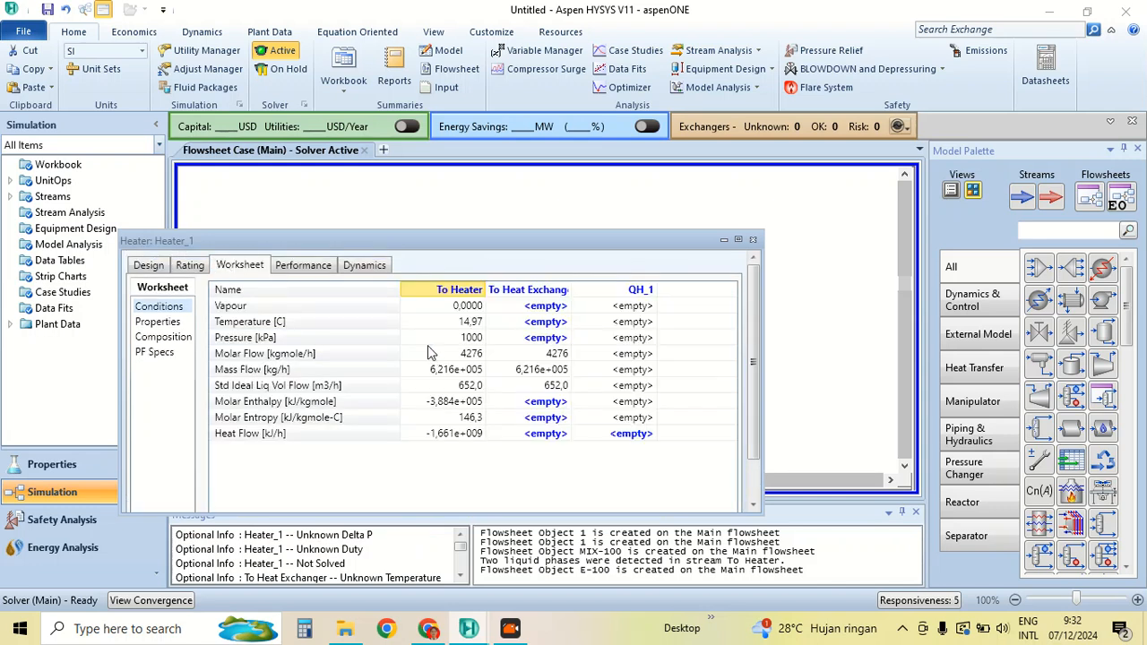
left_click(559, 325)
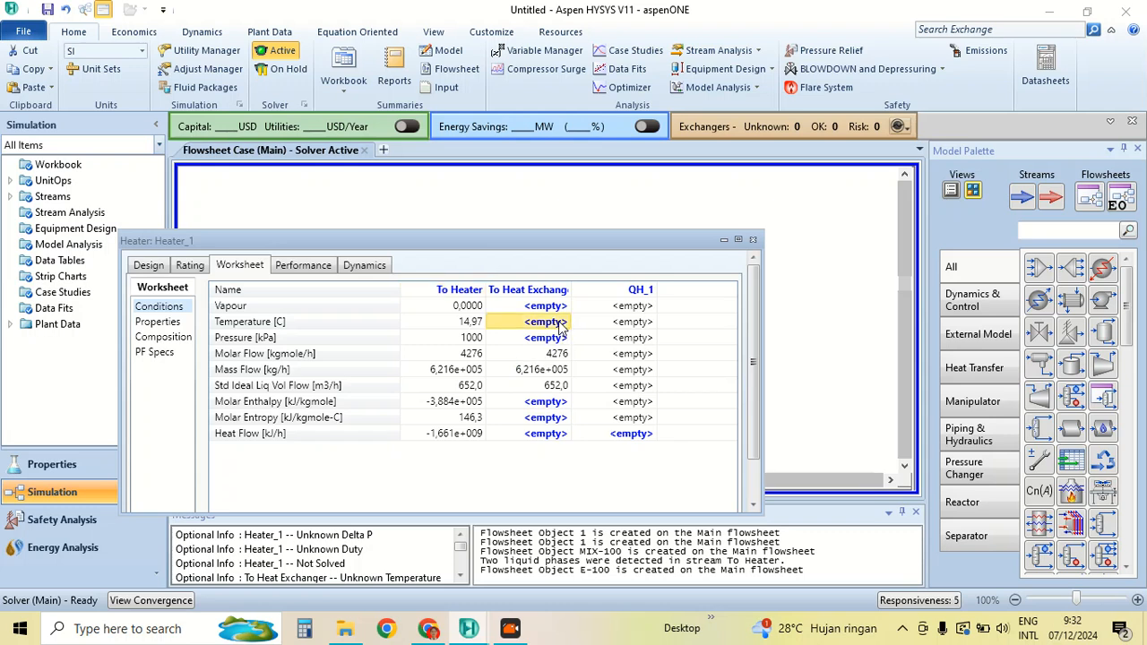
type("65")
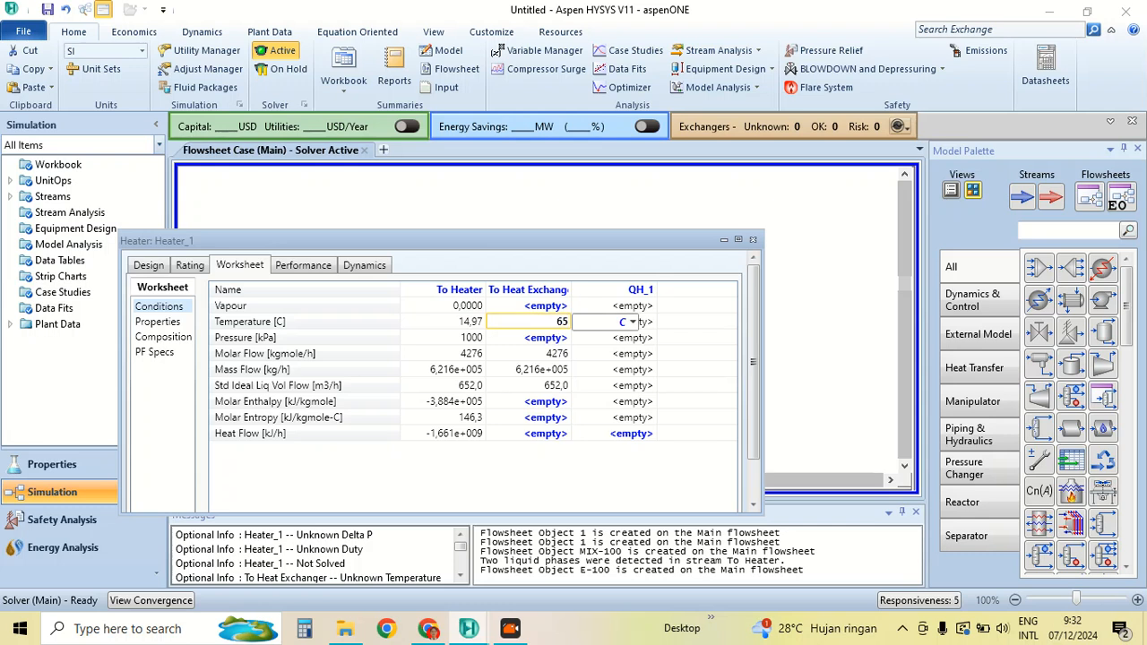
key("Return")
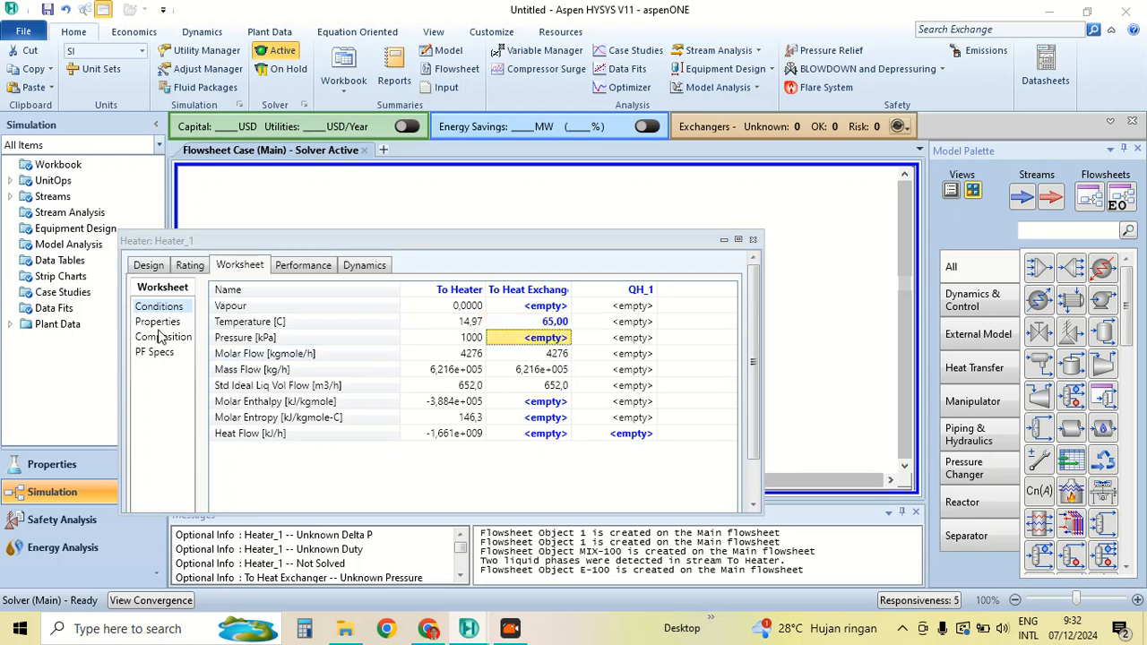
left_click(162, 338)
left_click(162, 308)
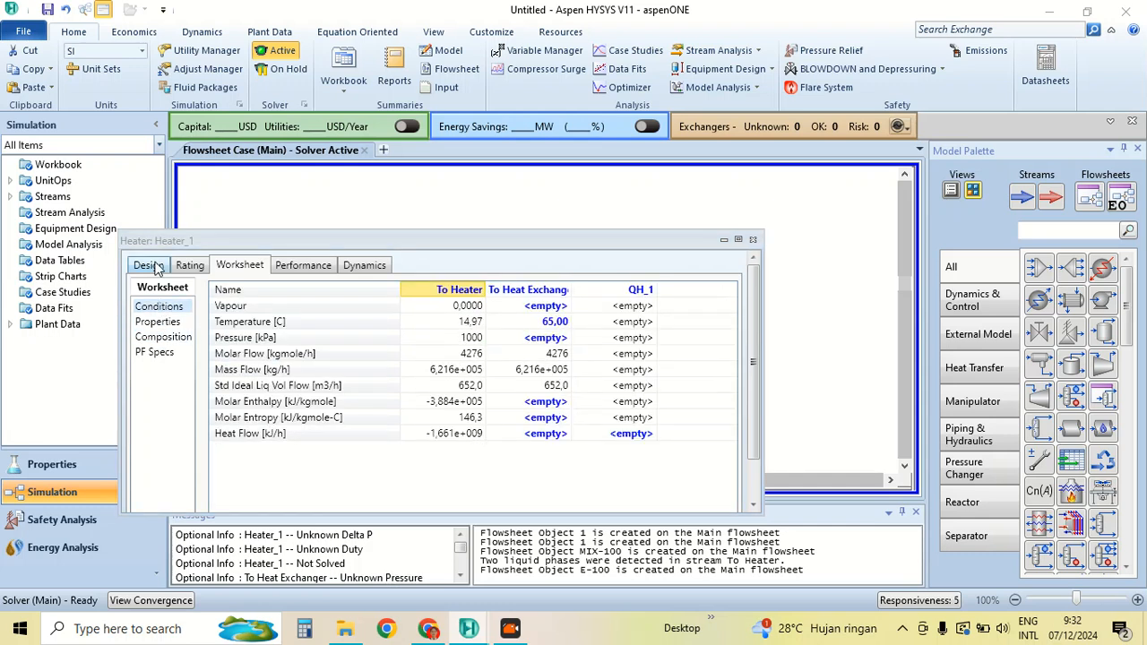
Set Heater_1's pressure drop to 0 kPa and close its properties
left_click(151, 267)
left_click(187, 324)
left_click(287, 313)
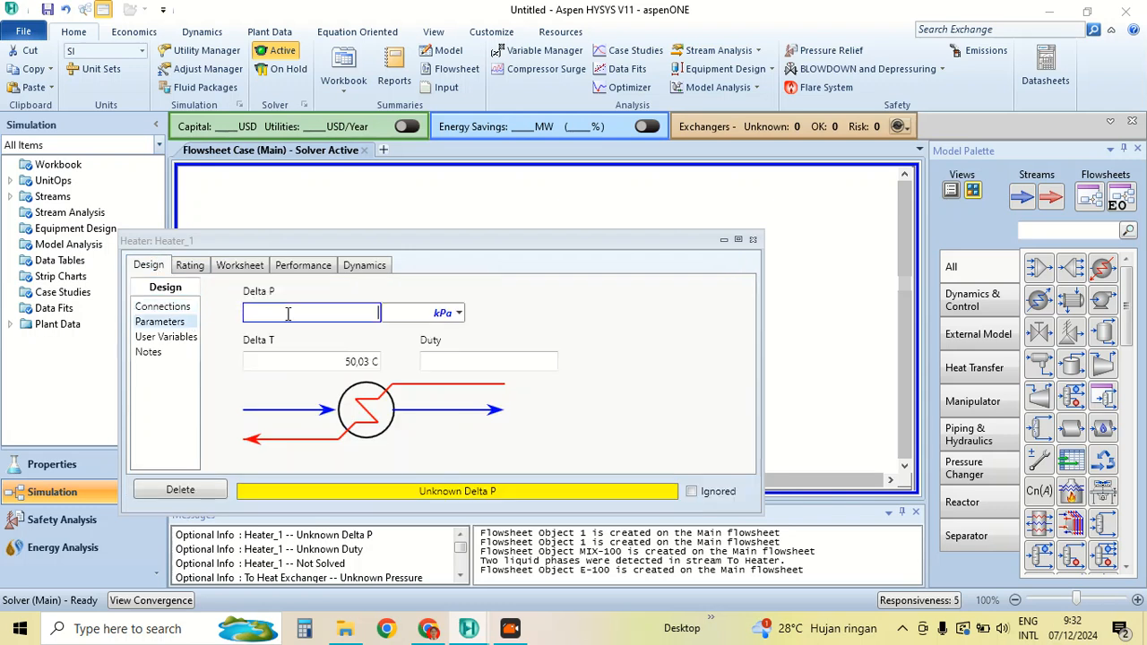
key("Return")
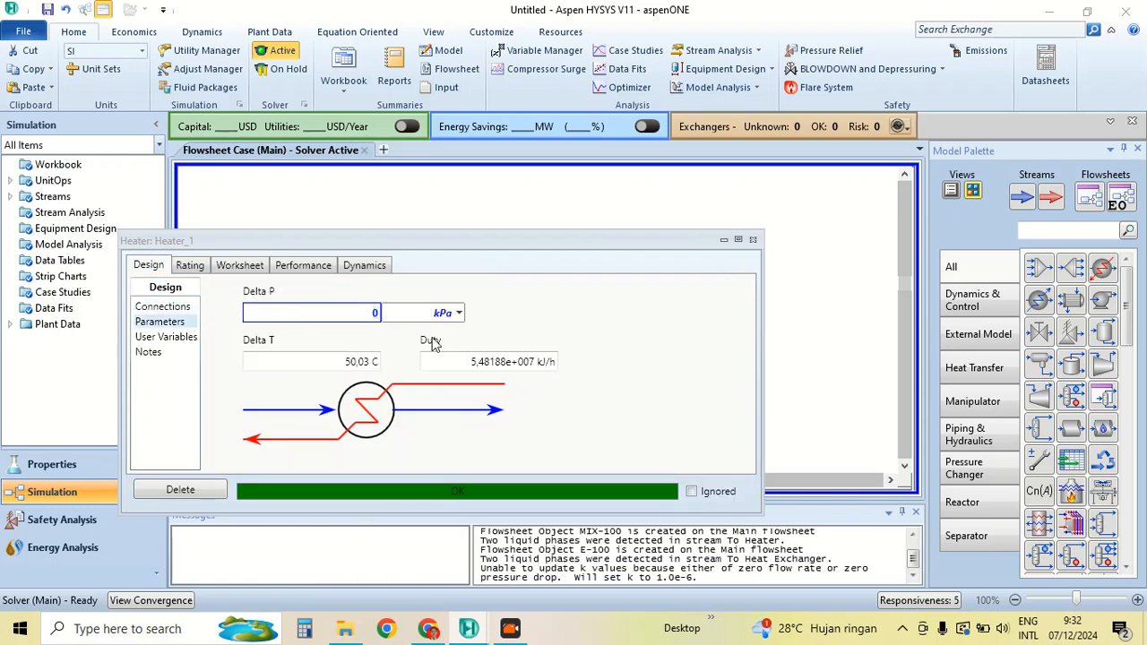
left_click(753, 241)
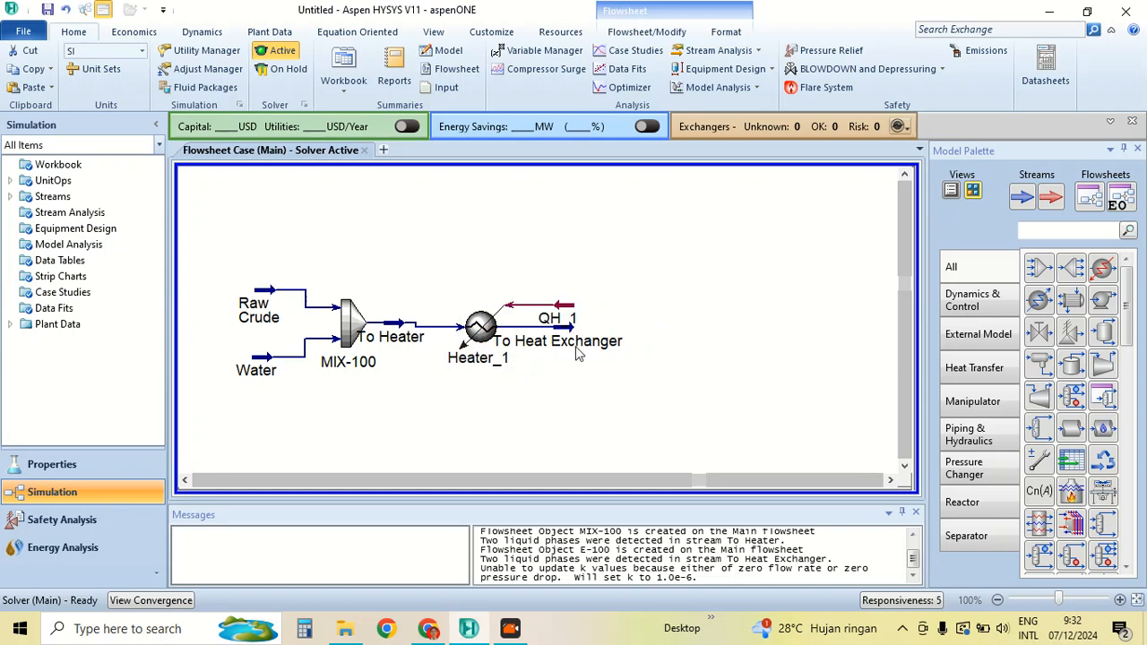
Move the To Heat Exchanger stream farther away from Heater_1 on the flowsheet
mouse_move(568, 332)
left_click_drag(567, 333, 616, 333)
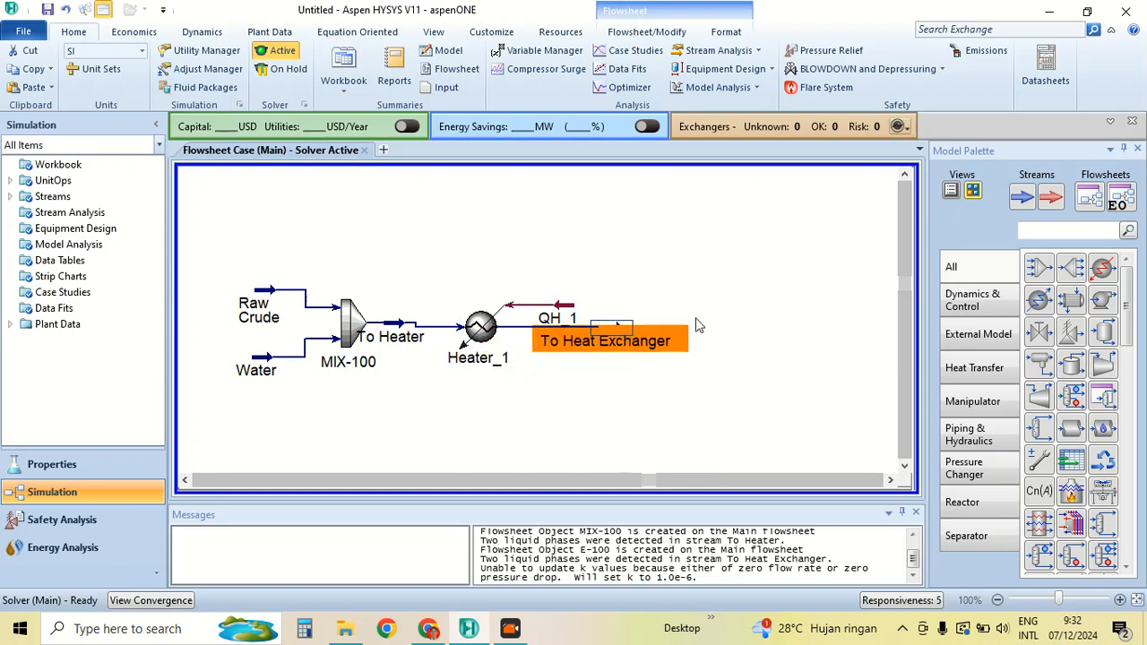
left_click(724, 311)
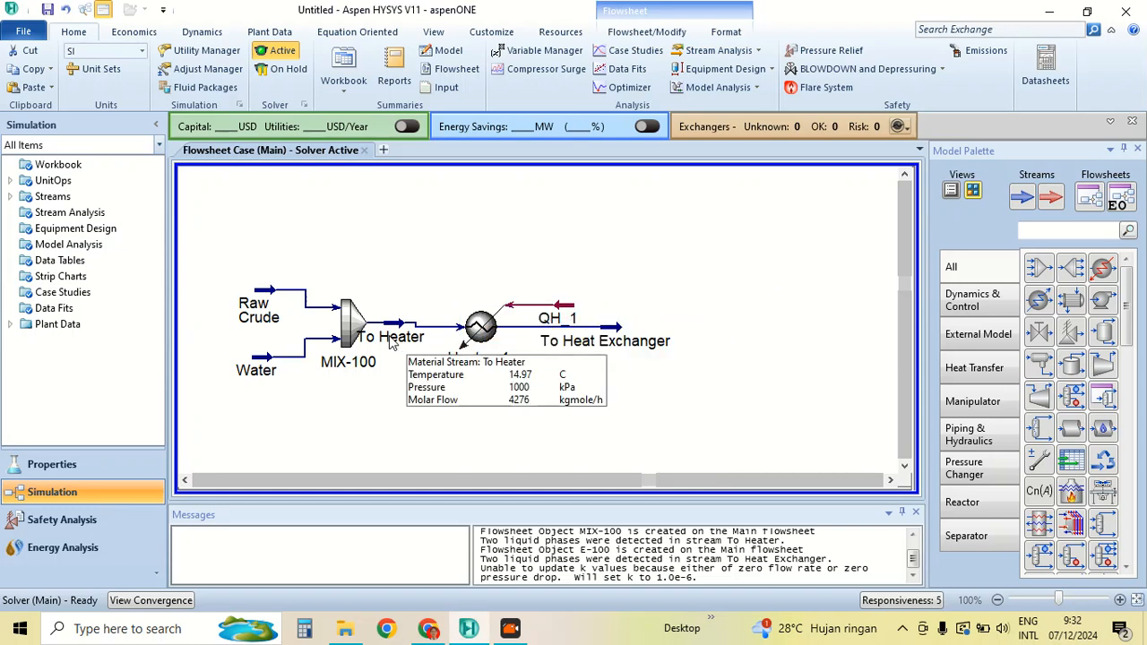
Rename Heater_1 as Pre Heater_1 and close its properties
mouse_move(471, 359)
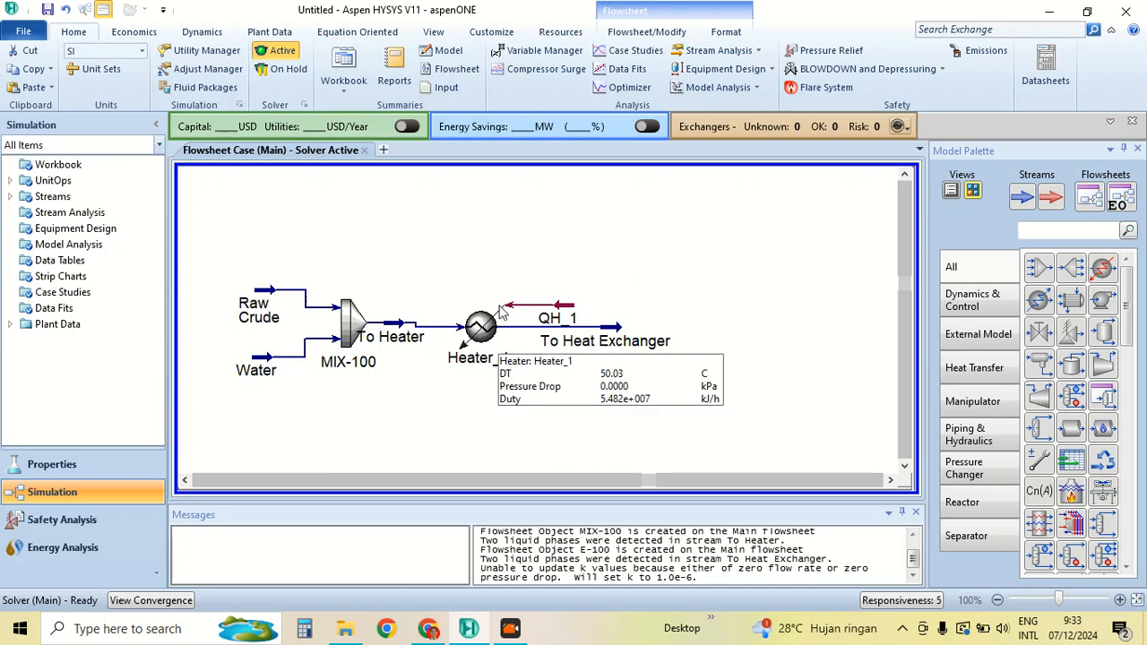
double_click(482, 327)
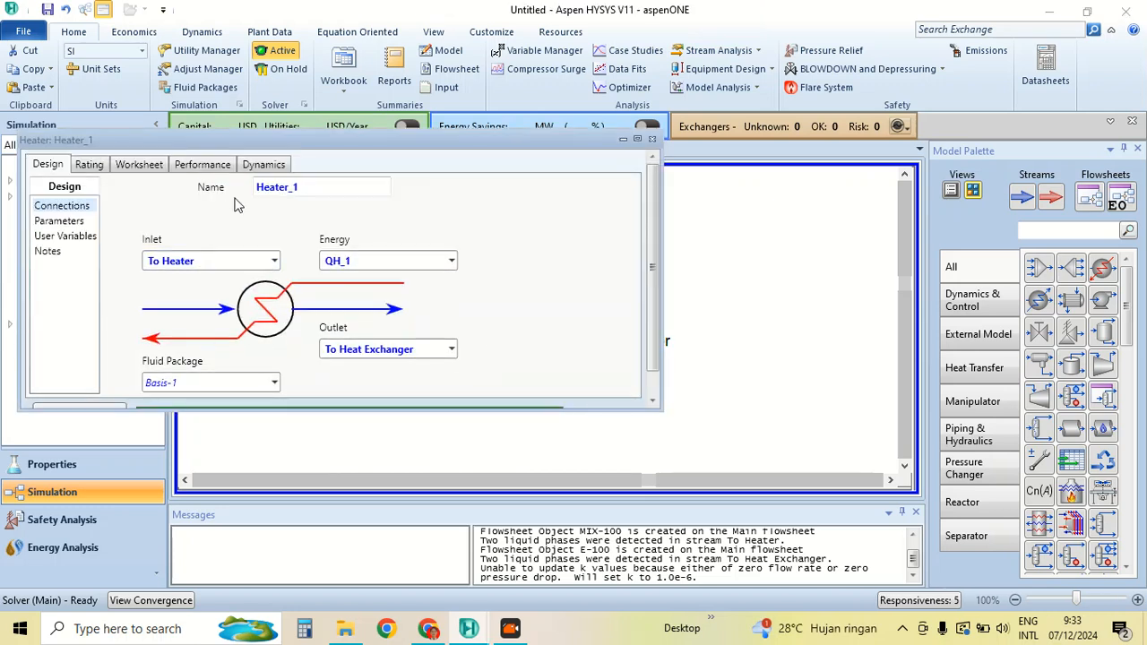
left_click(262, 188)
left_click(259, 187)
type("Pre")
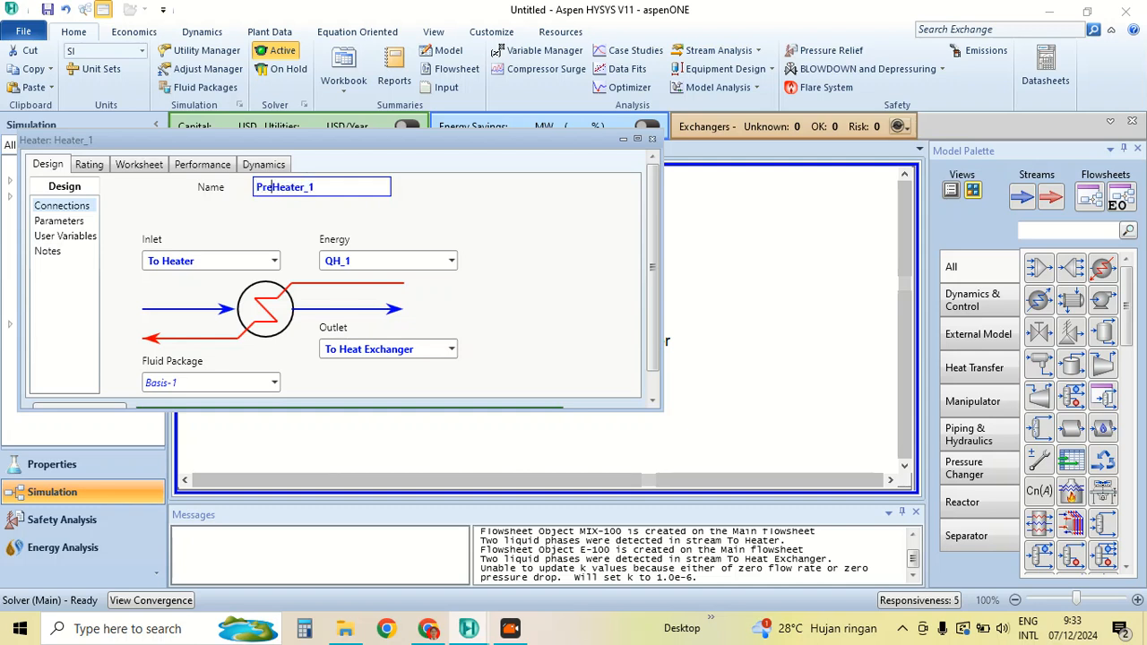
key("Return")
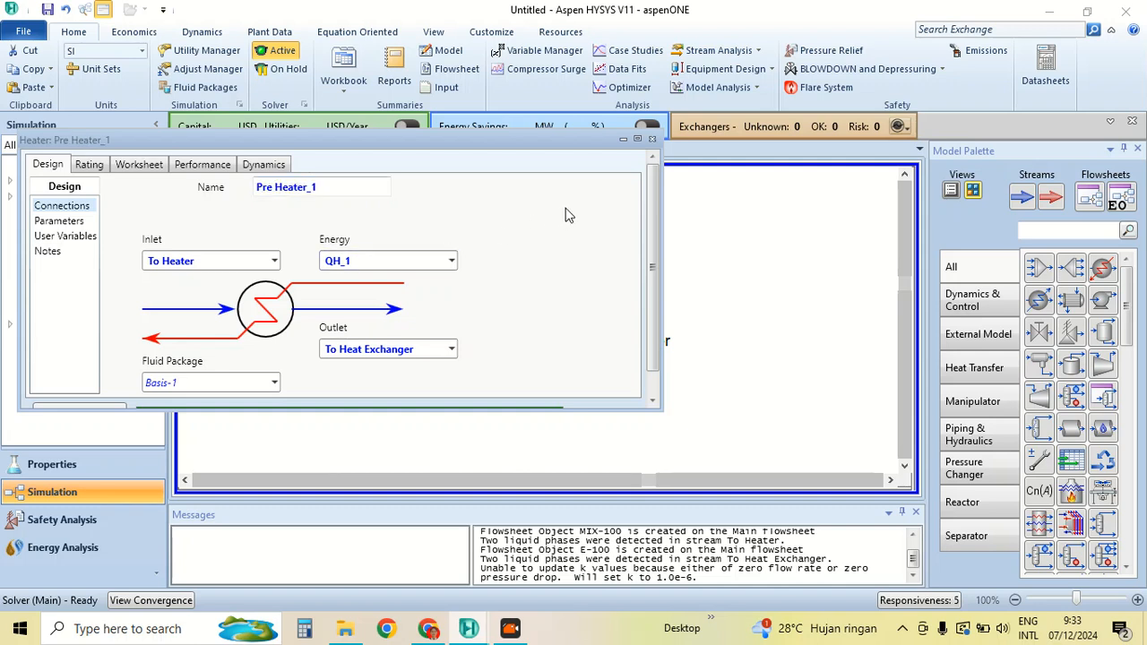
left_click(652, 140)
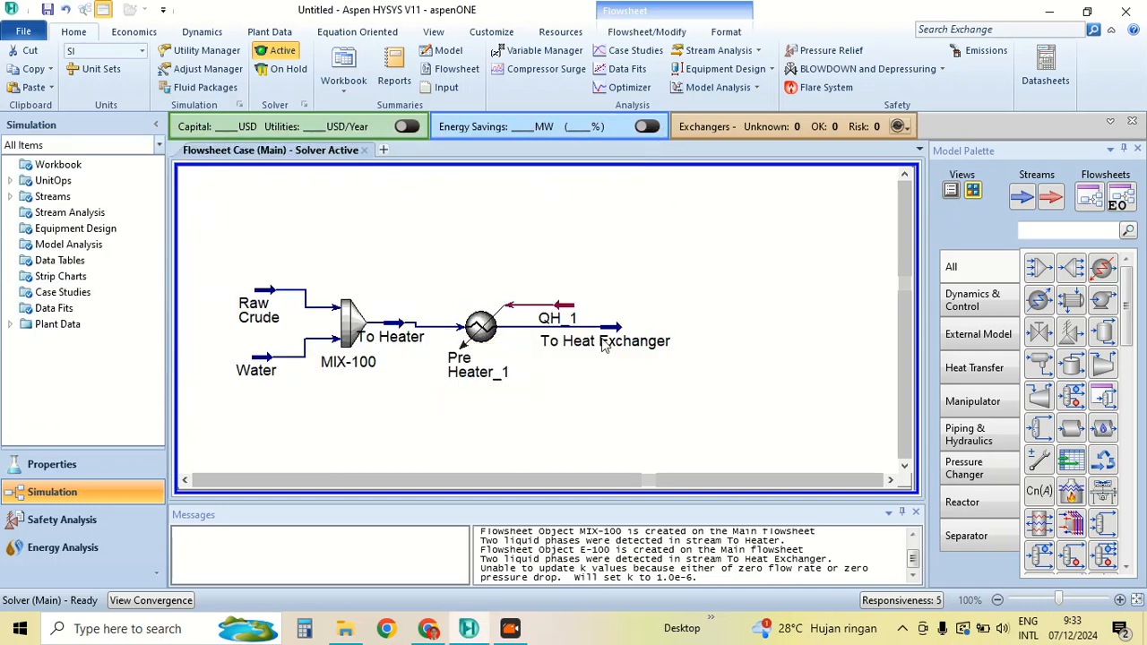
Place a heat exchanger just downstream of the To Heat Exchanger stream and align it with that stream
mouse_move(605, 345)
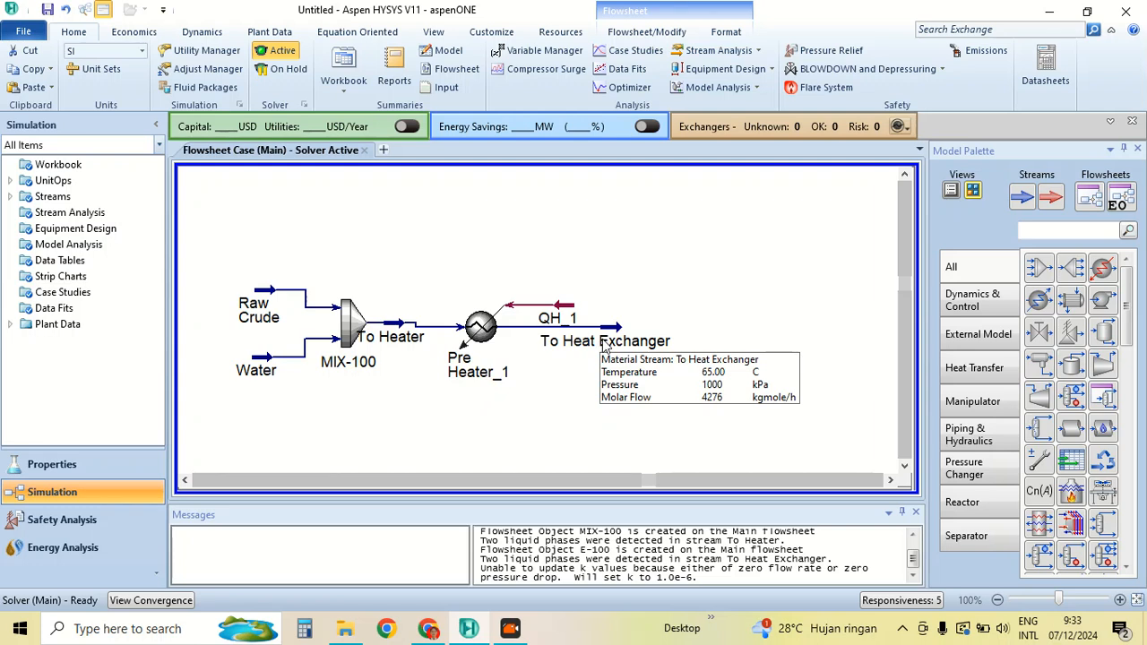
left_click(1045, 233)
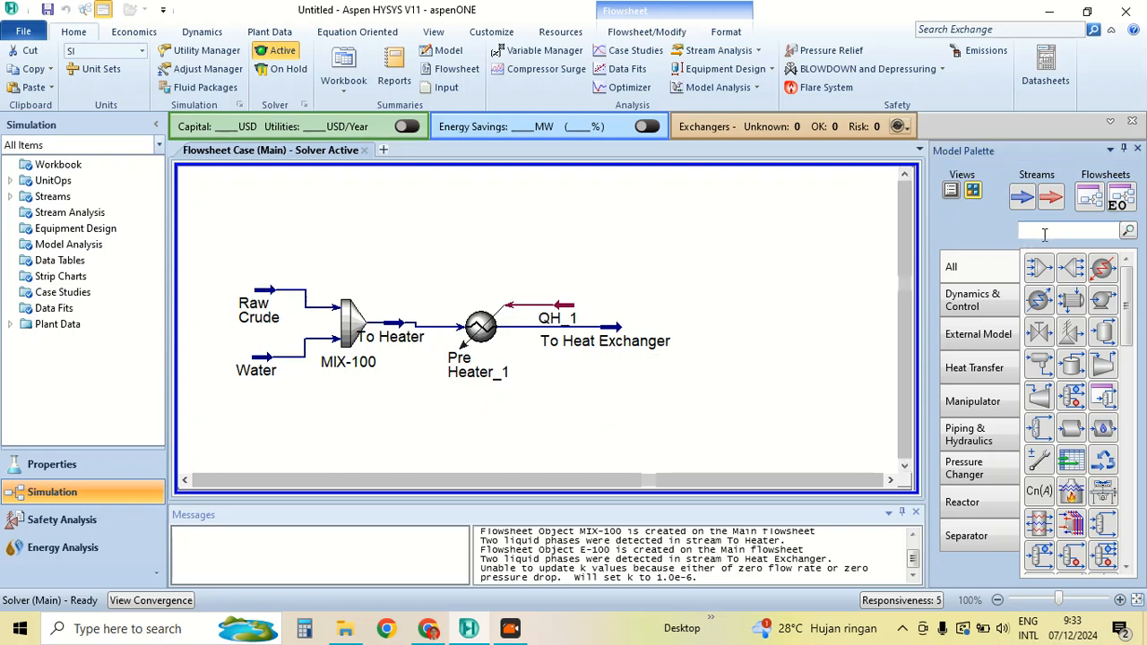
type("he")
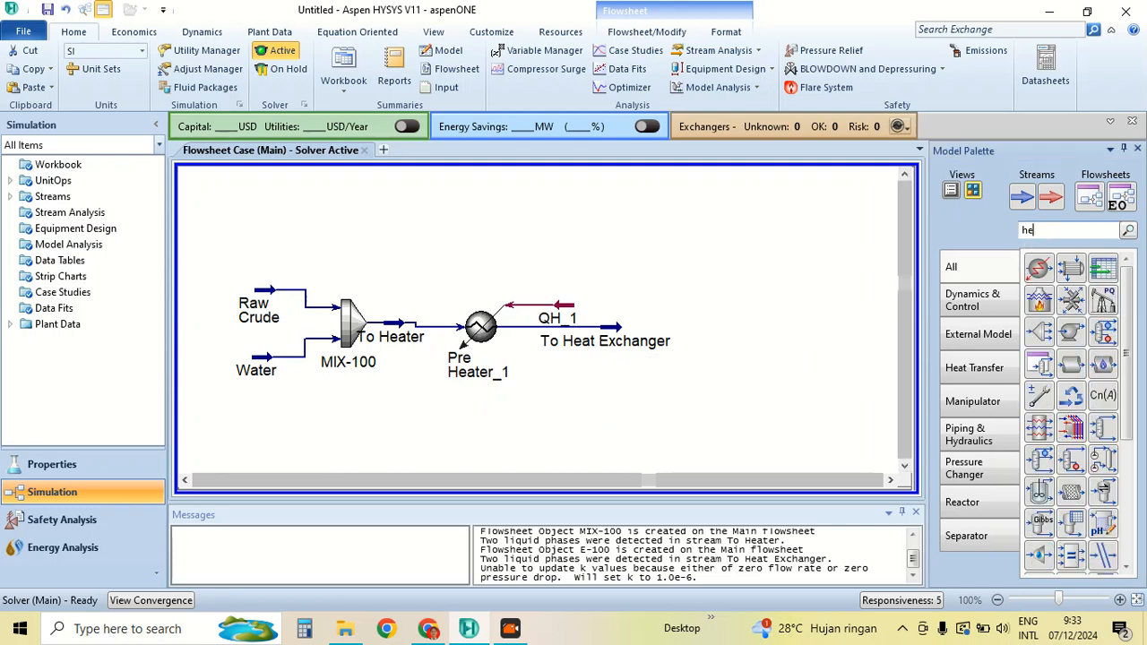
left_click(1074, 272)
left_click(626, 345)
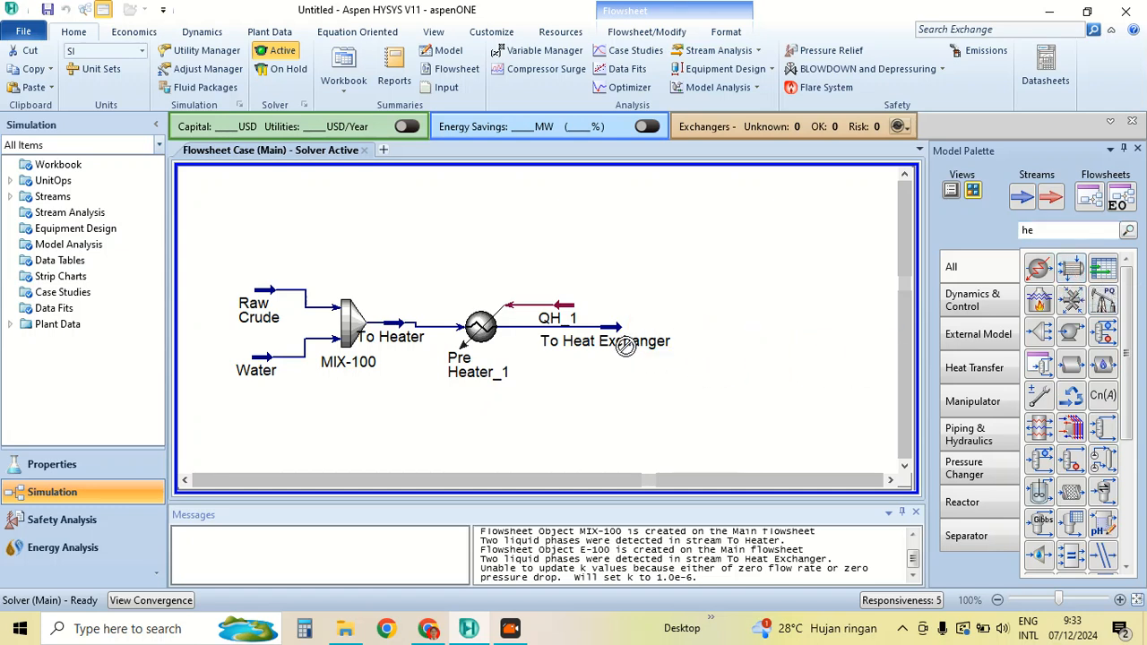
left_click(1071, 271)
left_click(636, 360)
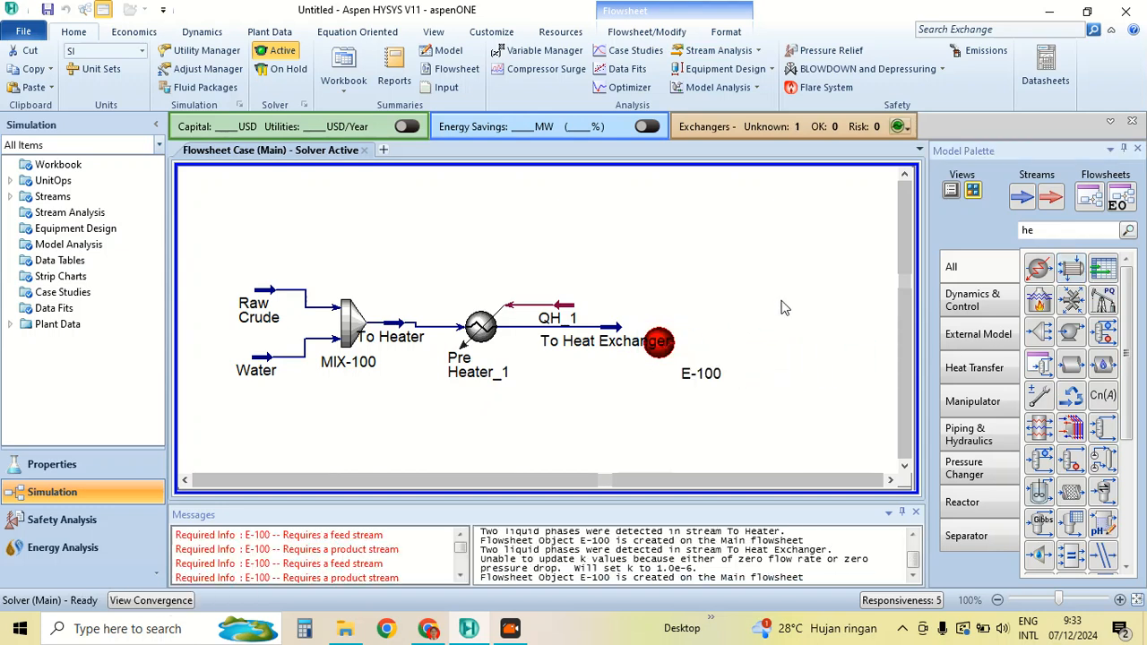
left_click(771, 303)
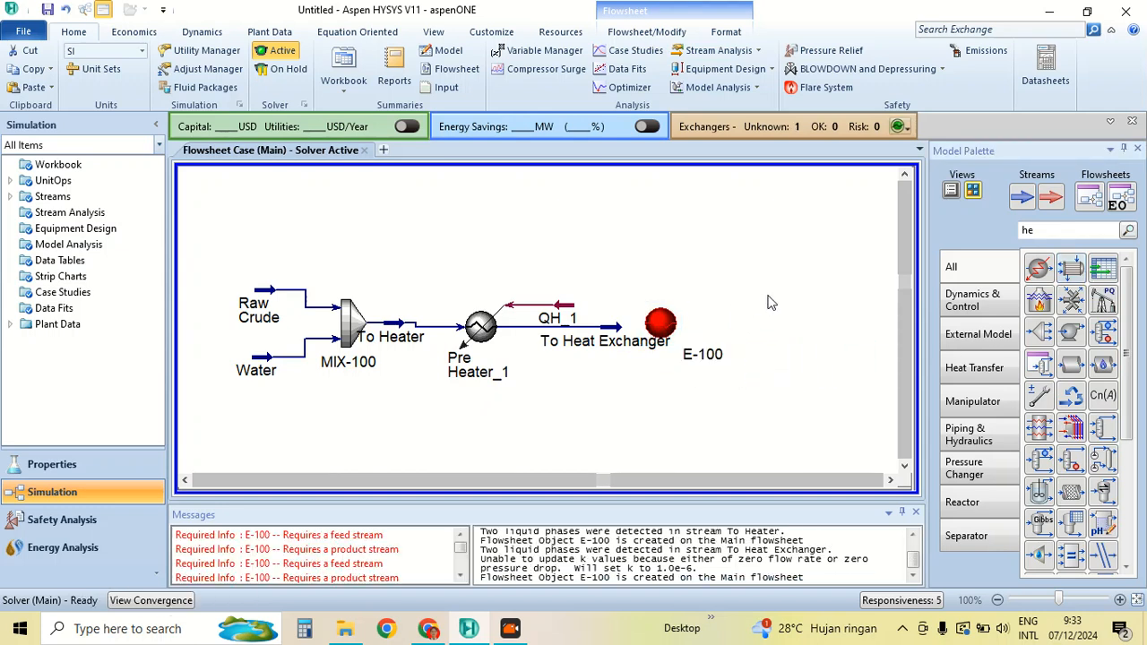
mouse_move(657, 321)
left_mouse_down()
mouse_move(678, 338)
mouse_move(671, 320)
left_mouse_up()
left_click(748, 288)
left_click(726, 298)
Add a material stream above the heat exchanger and name it Hot Pum Around
left_click(1020, 198)
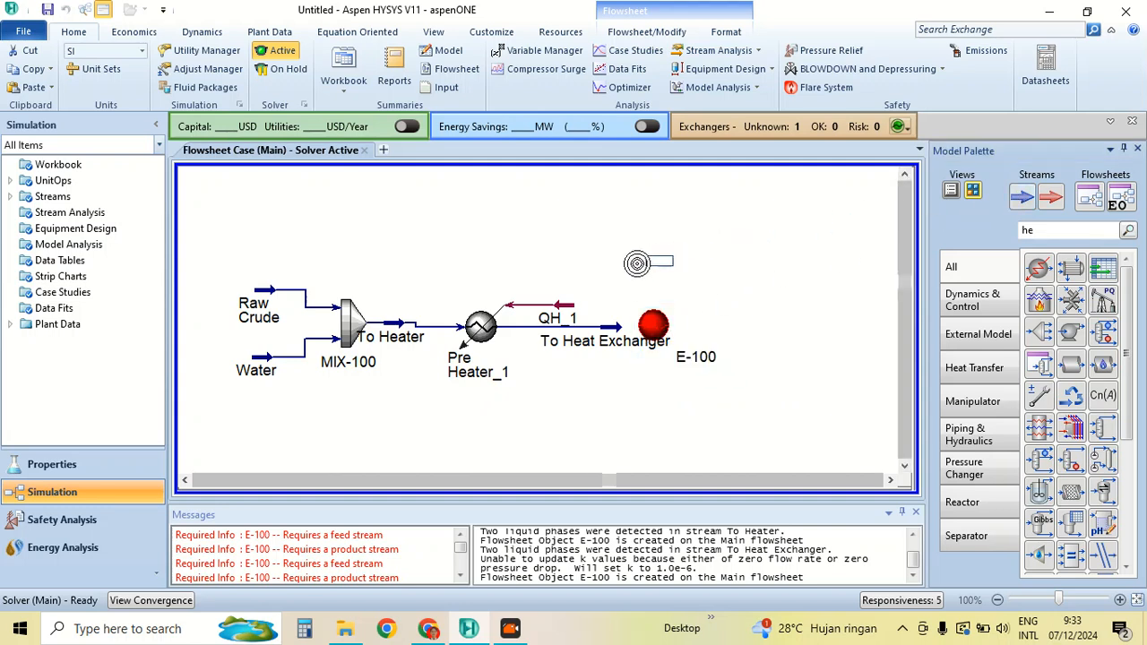
left_click(606, 259)
double_click(624, 255)
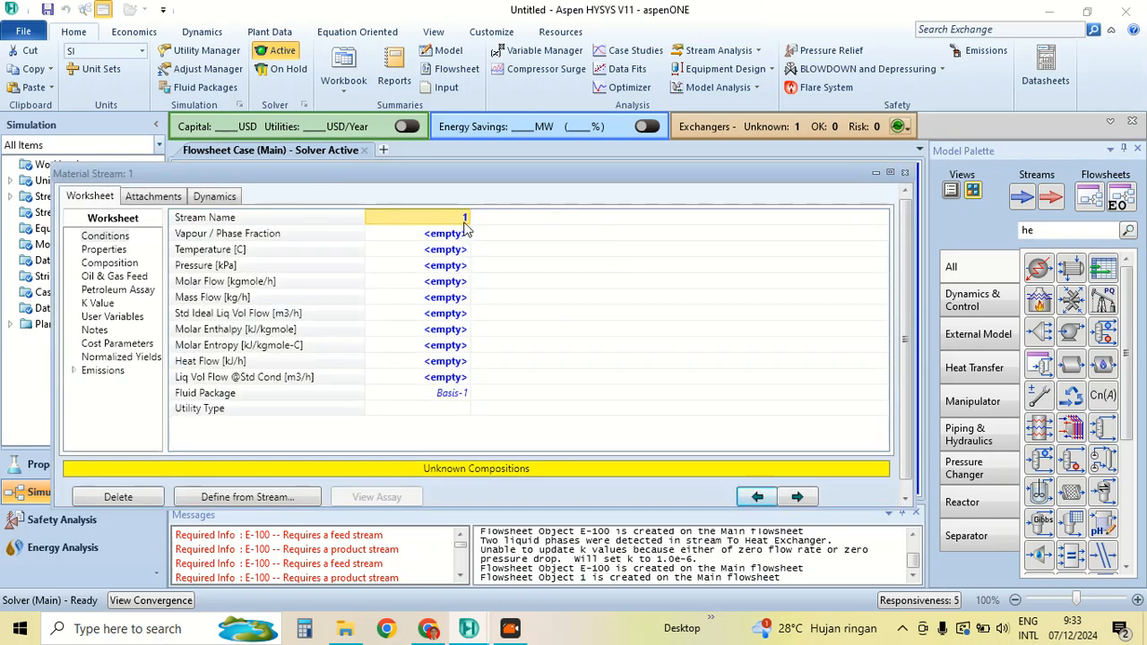
double_click(464, 223)
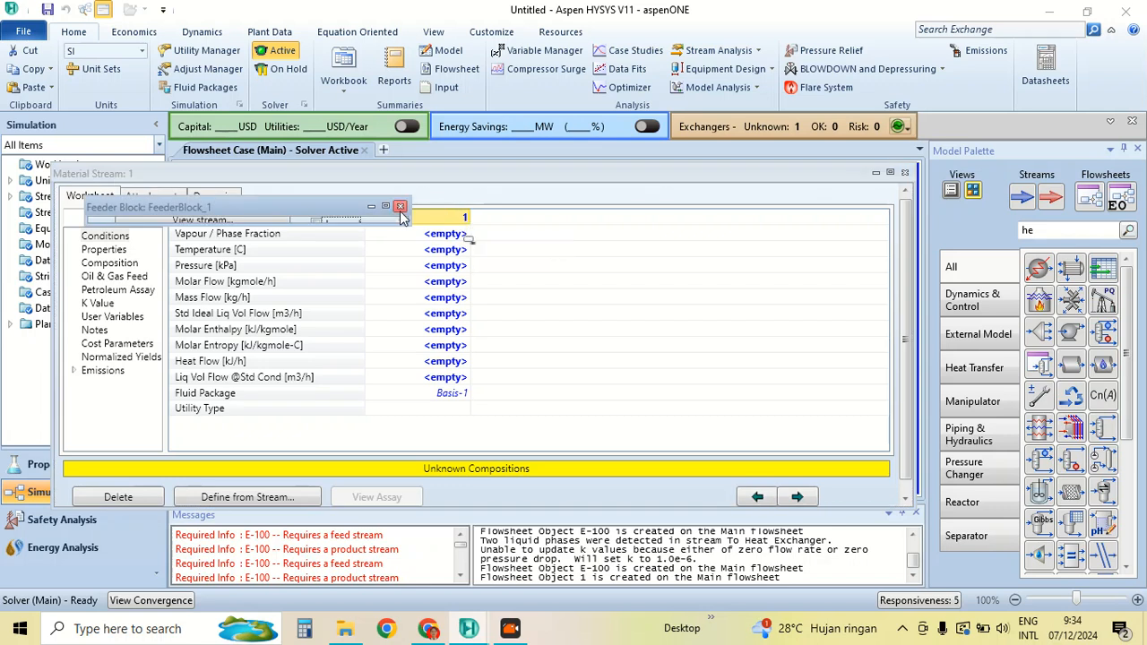
left_click(448, 220)
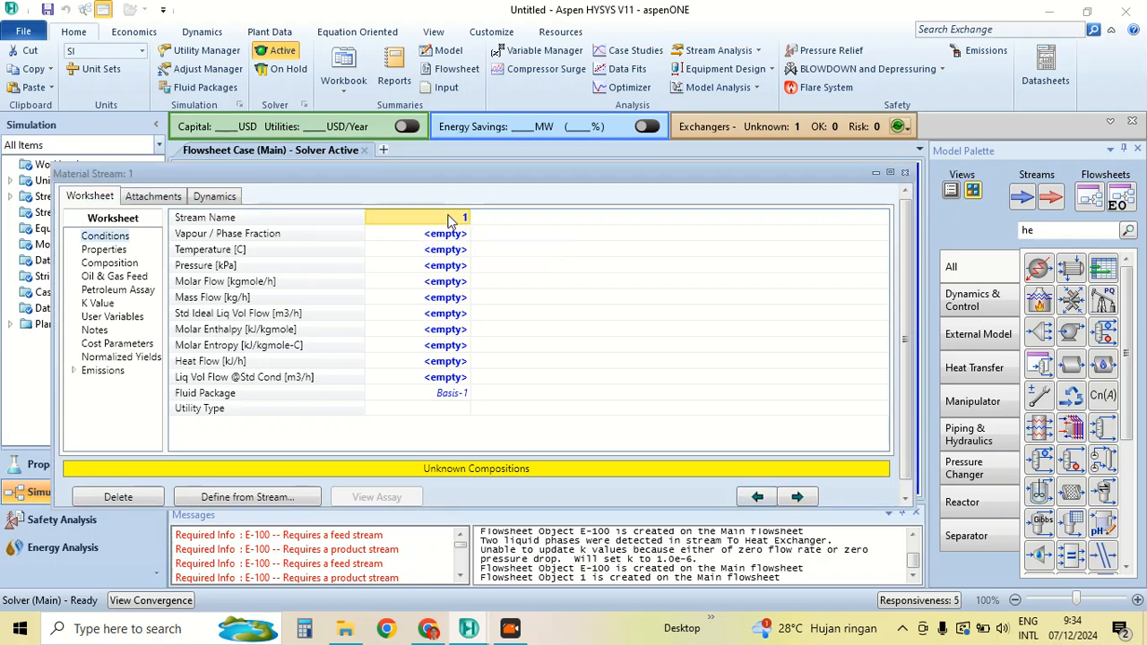
type("P")
type("ot Pum Aro")
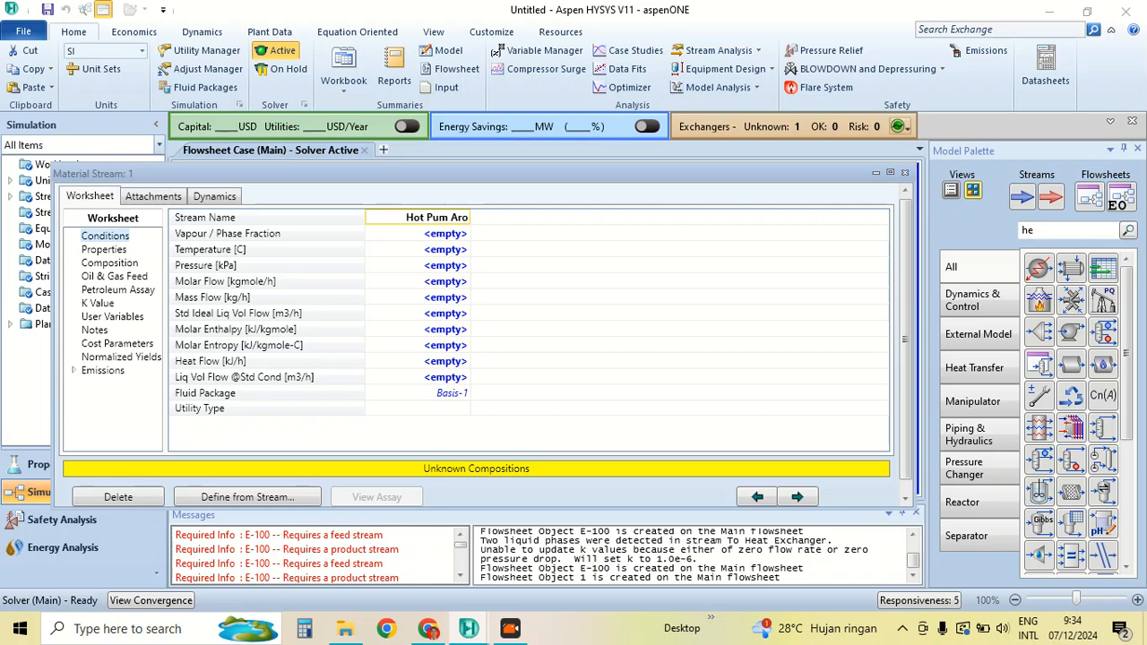
type("und")
left_click(462, 314)
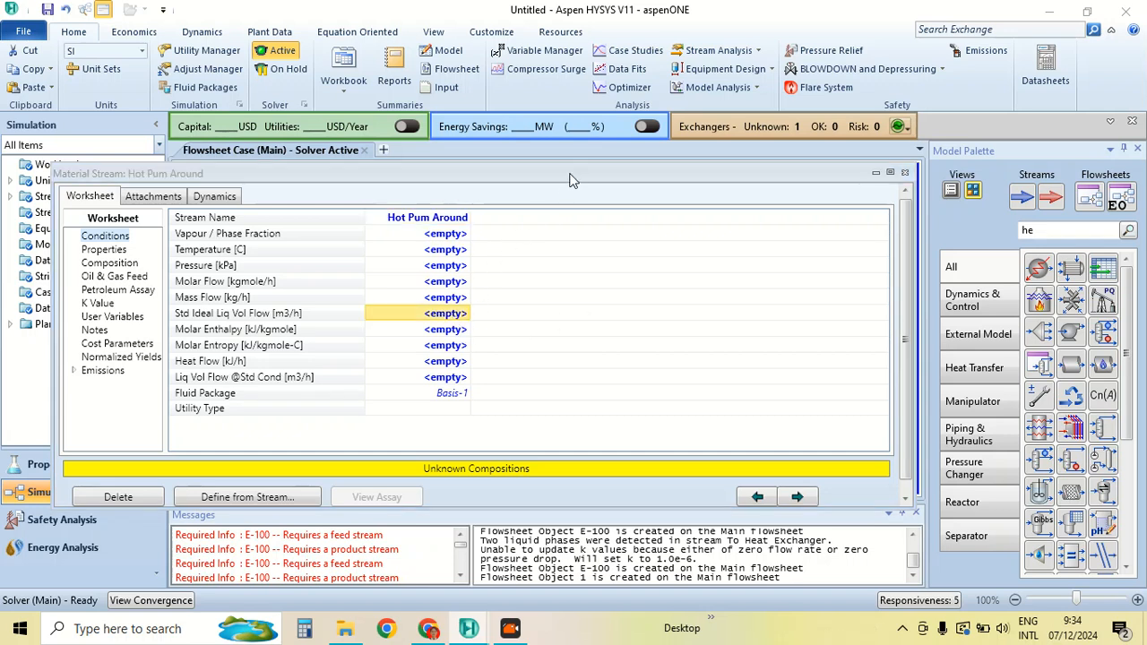
Set Hot Pum Around to 180 C, 200 kPa and a standard ideal liquid volume flow of 175 m3/h
mouse_move(569, 173)
left_mouse_down()
mouse_move(588, 318)
mouse_move(584, 177)
left_mouse_up()
left_click(453, 247)
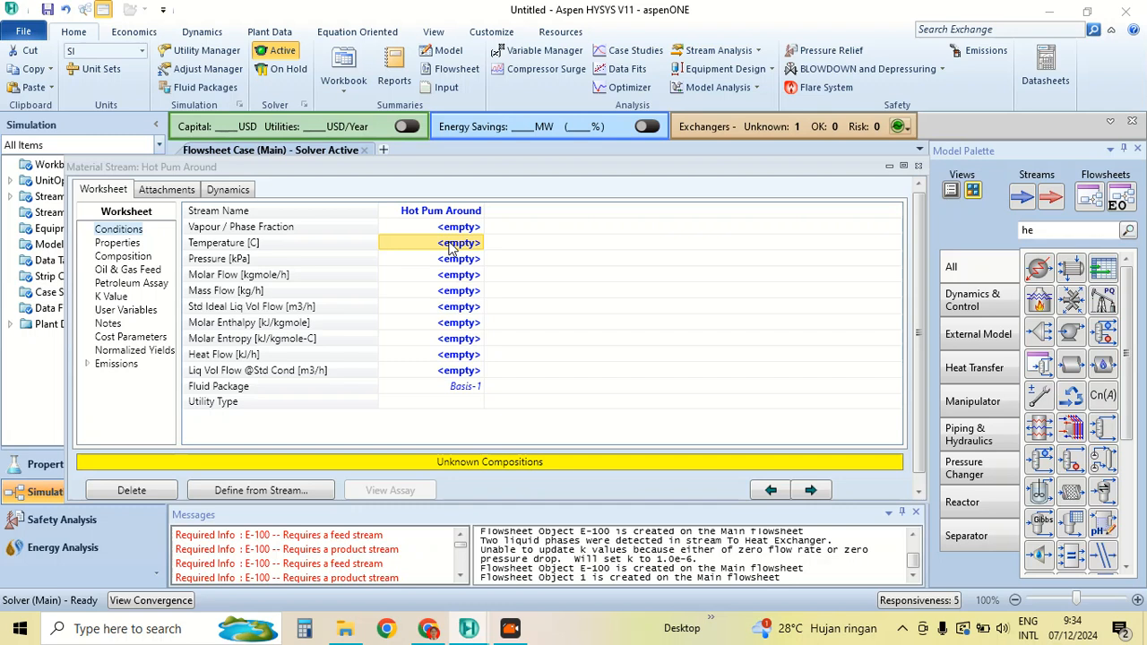
type("180")
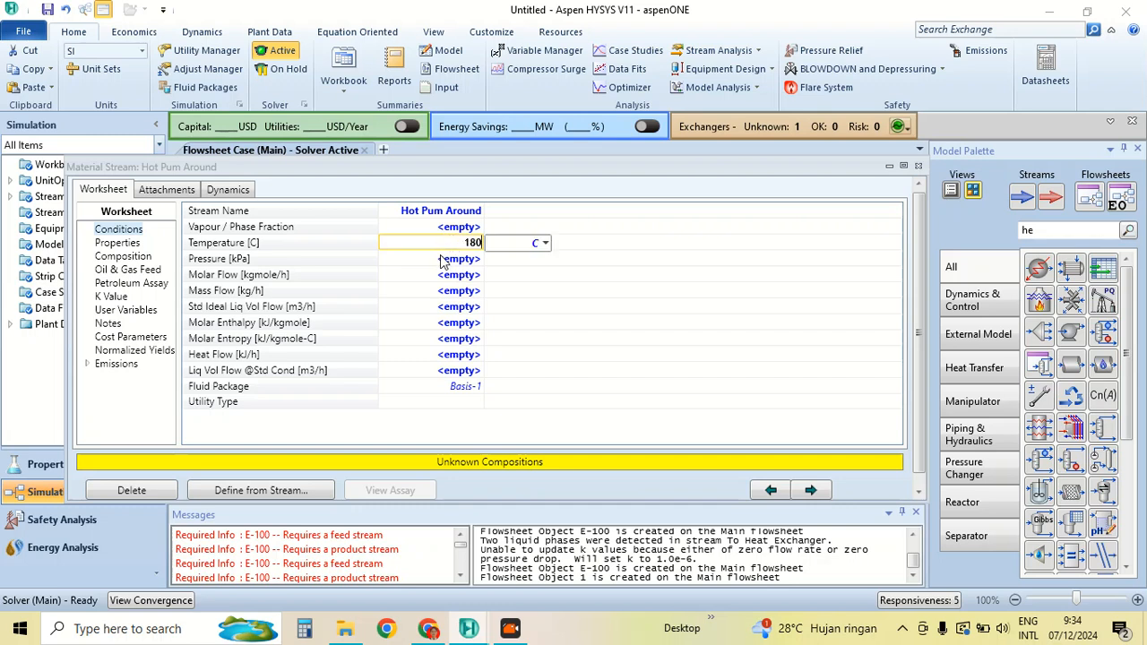
left_click(441, 260)
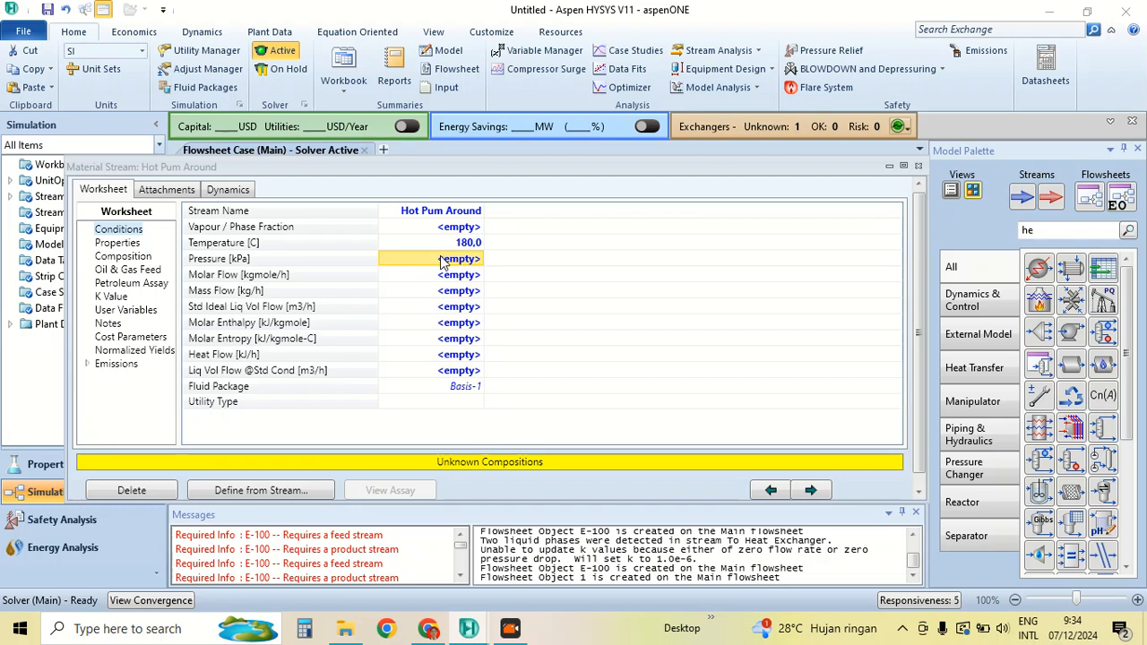
type("200")
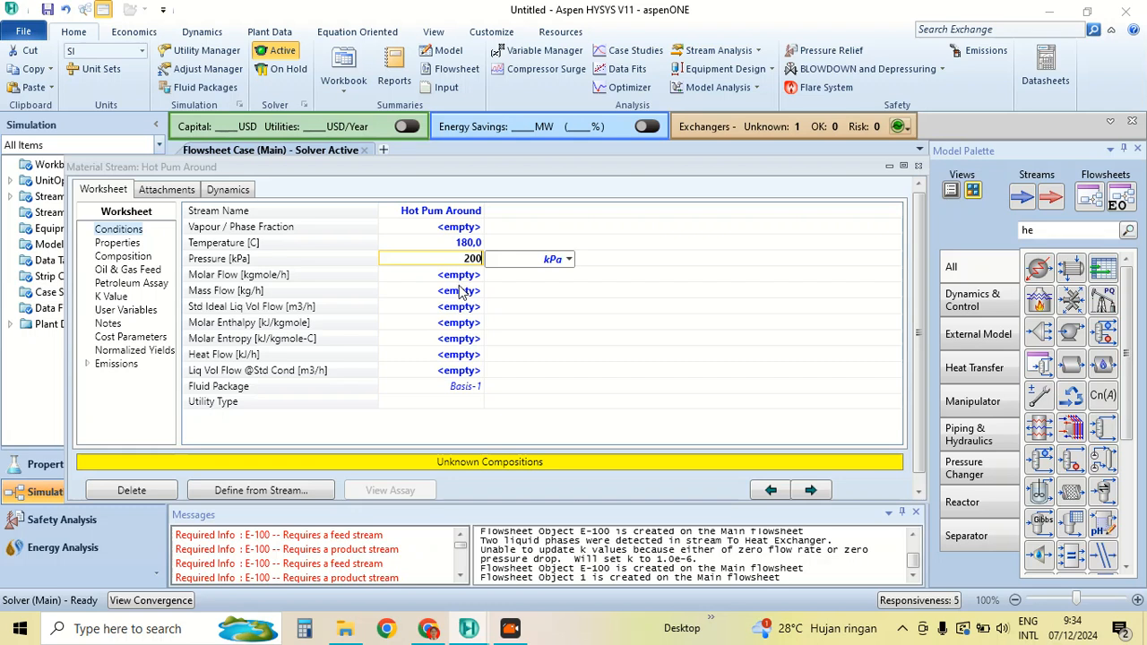
left_click(460, 290)
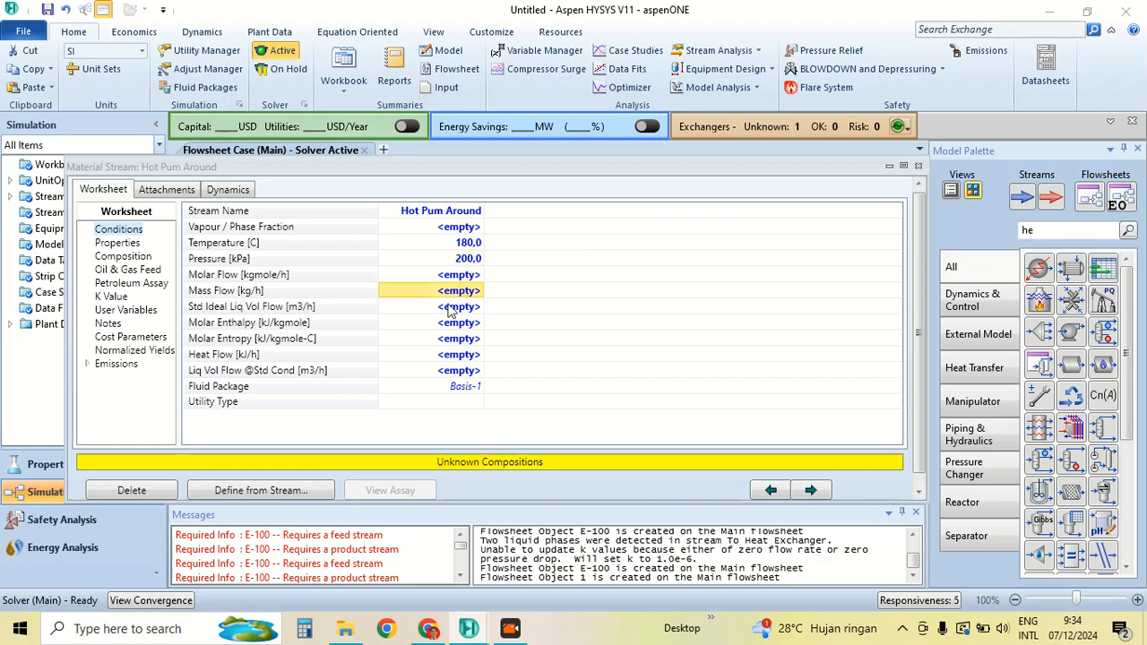
left_click(444, 309)
type("175")
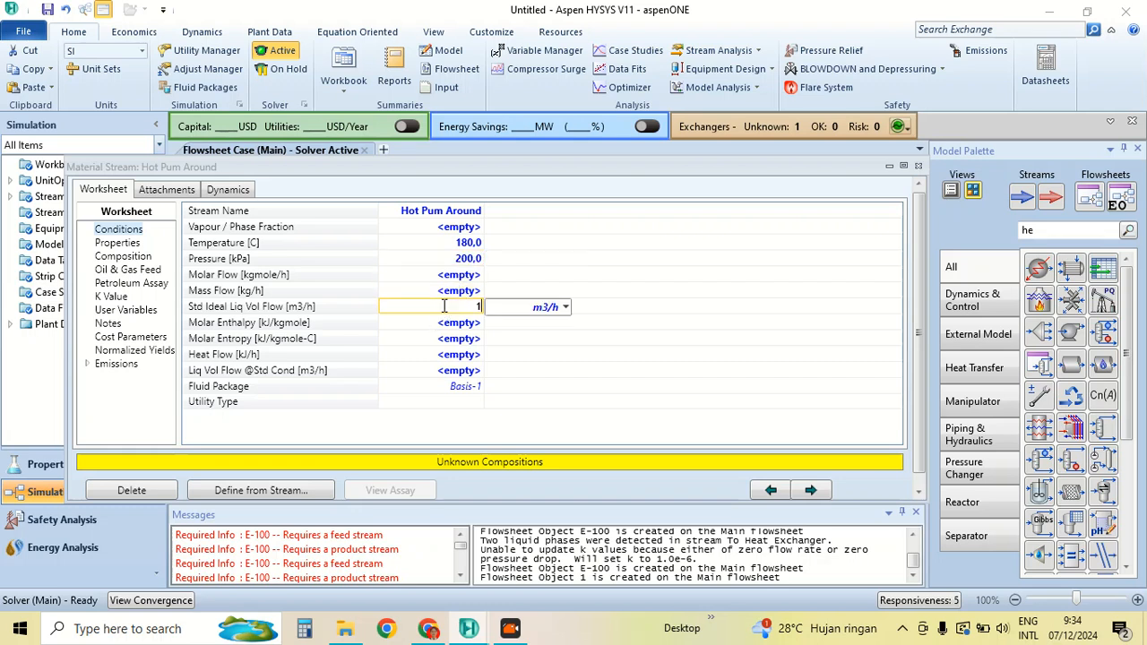
left_click(449, 340)
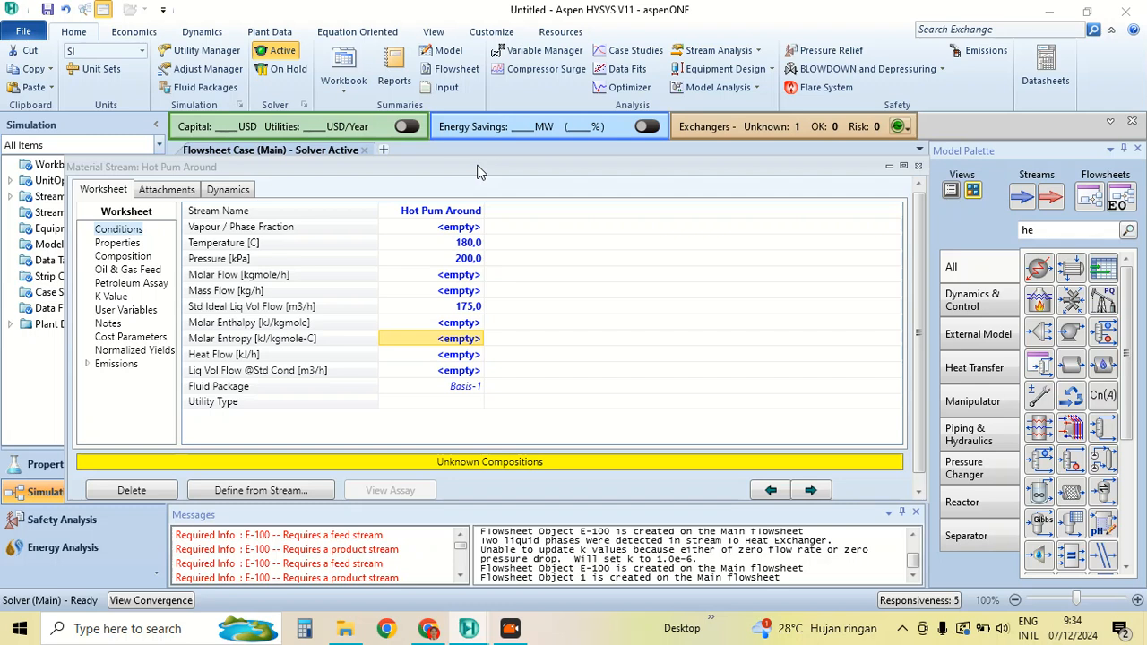
Define Hot Pum Around from the Raw Crude stream, copying only its composition
left_click_drag(476, 170, 514, 176)
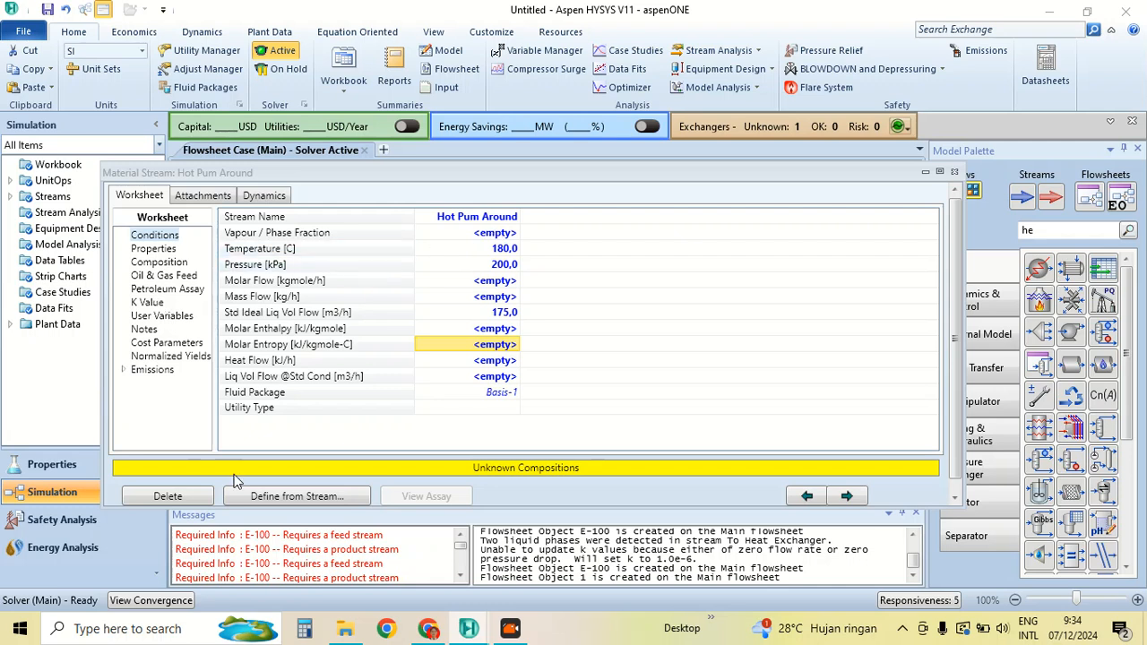
left_click(183, 290)
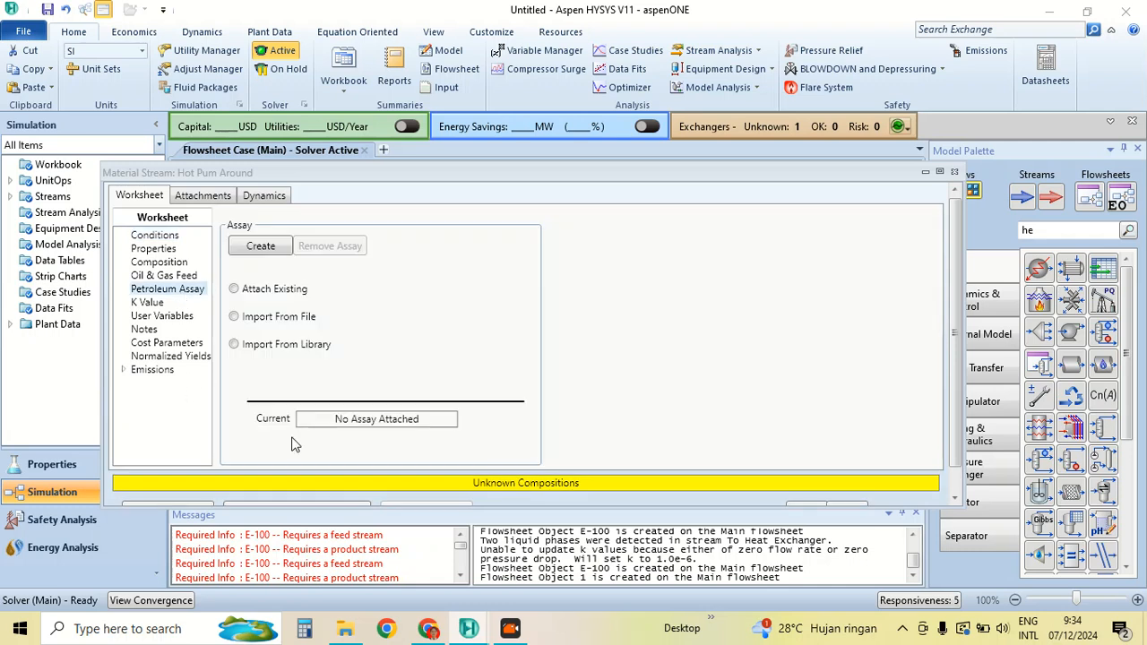
left_click(153, 238)
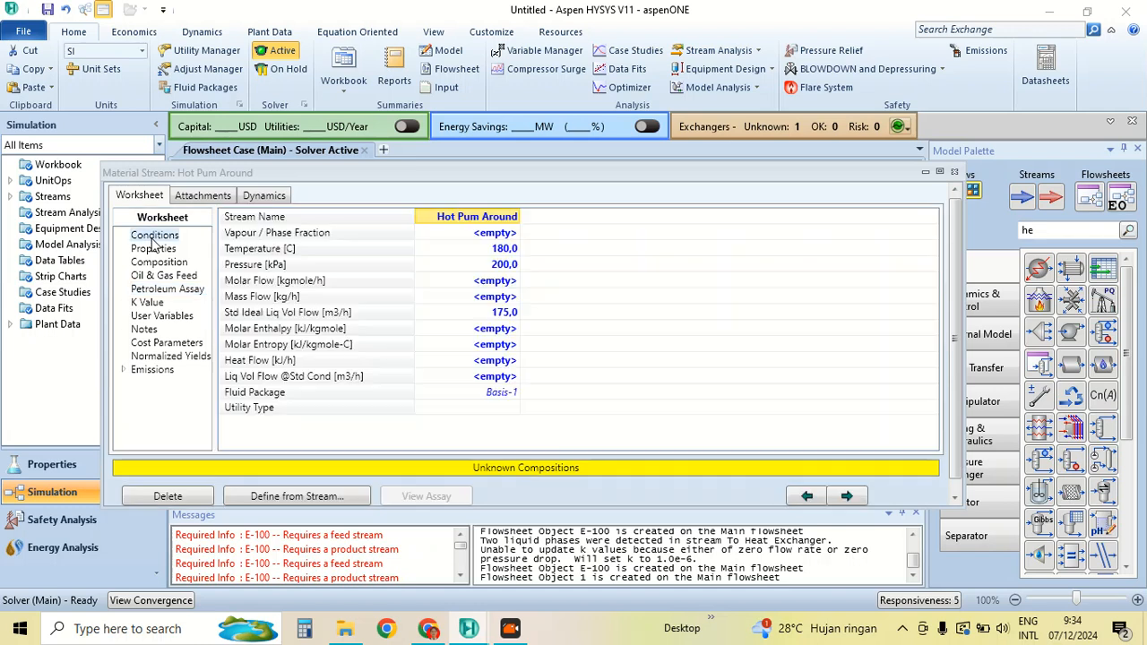
left_click(287, 496)
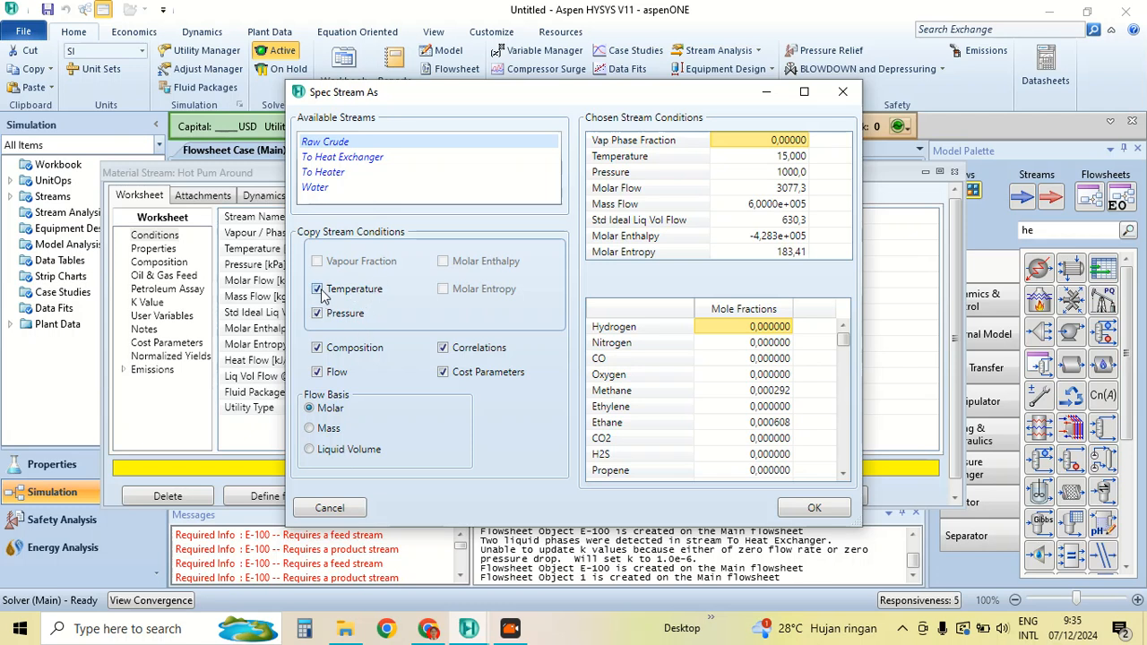
left_click(337, 316)
left_click(344, 291)
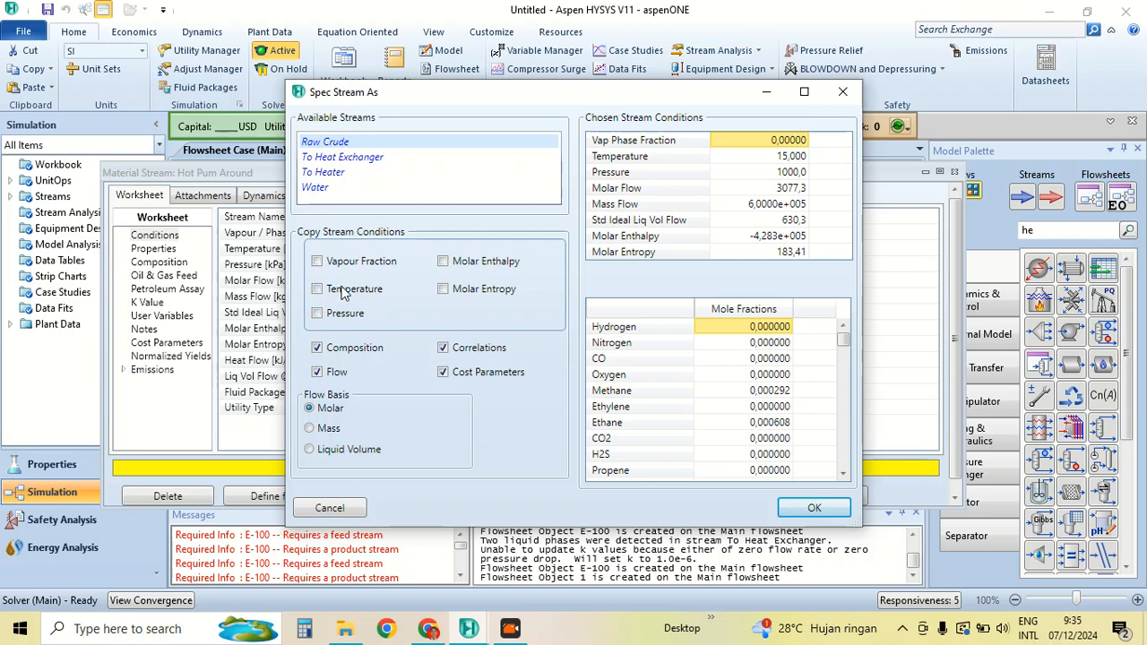
left_click(332, 374)
left_click(441, 373)
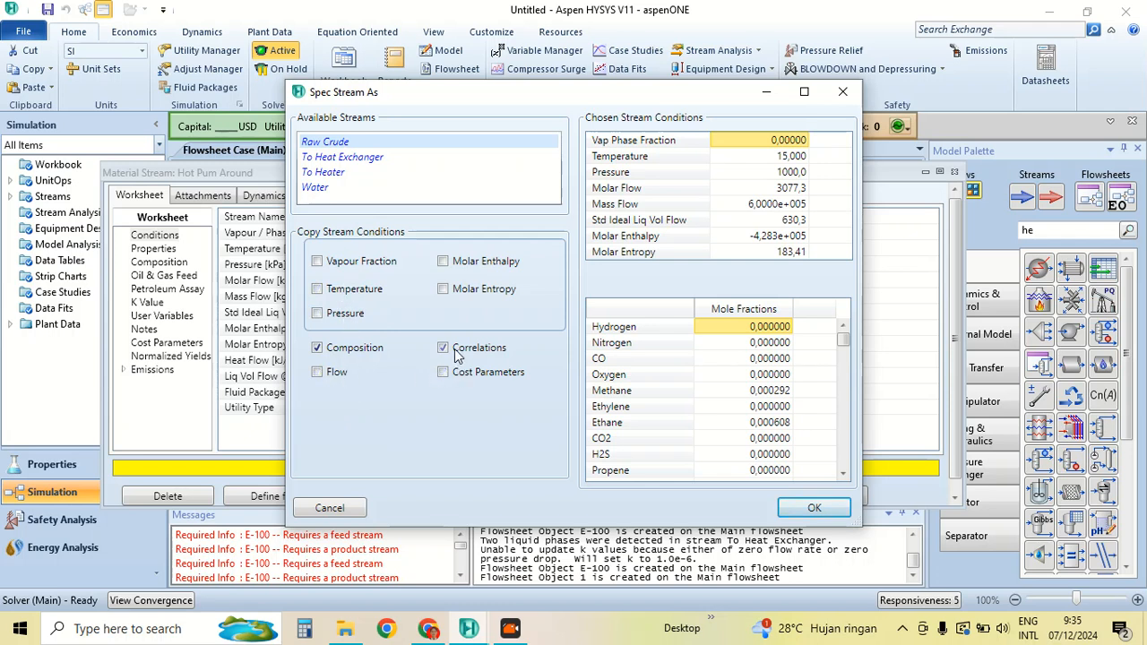
left_click(814, 509)
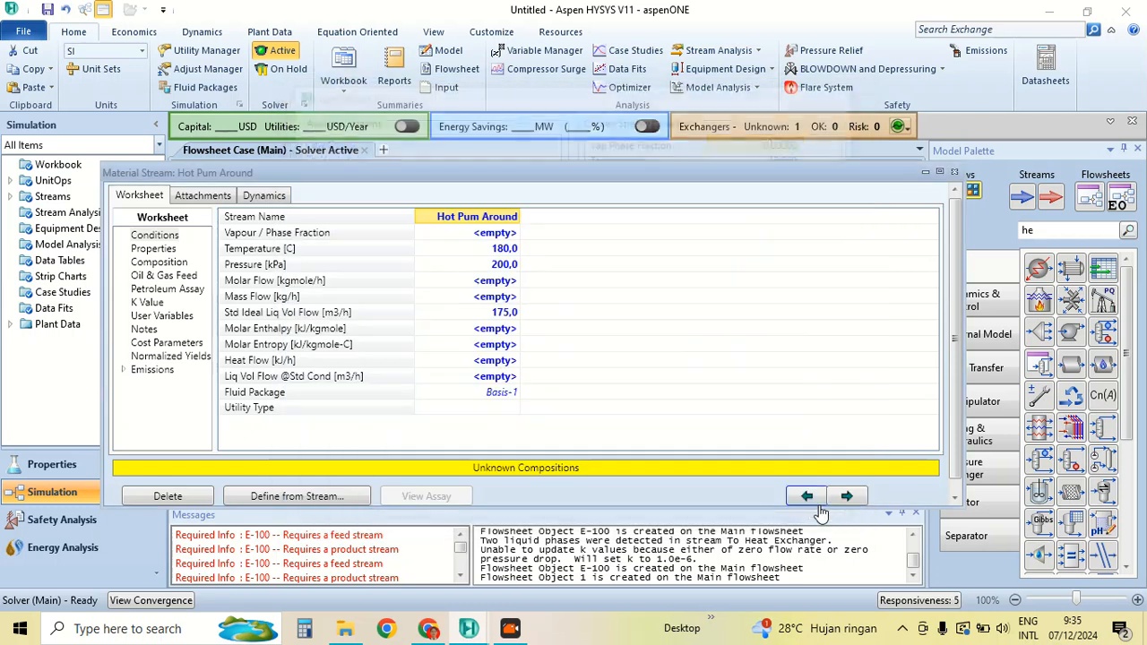
left_click(332, 500)
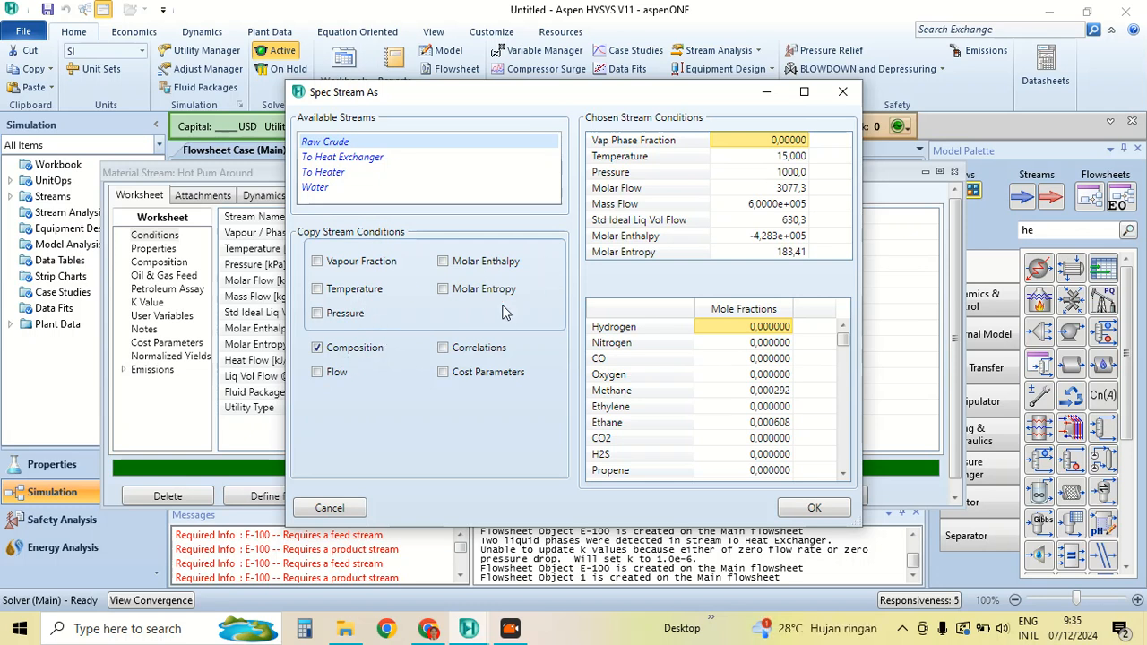
left_click(842, 92)
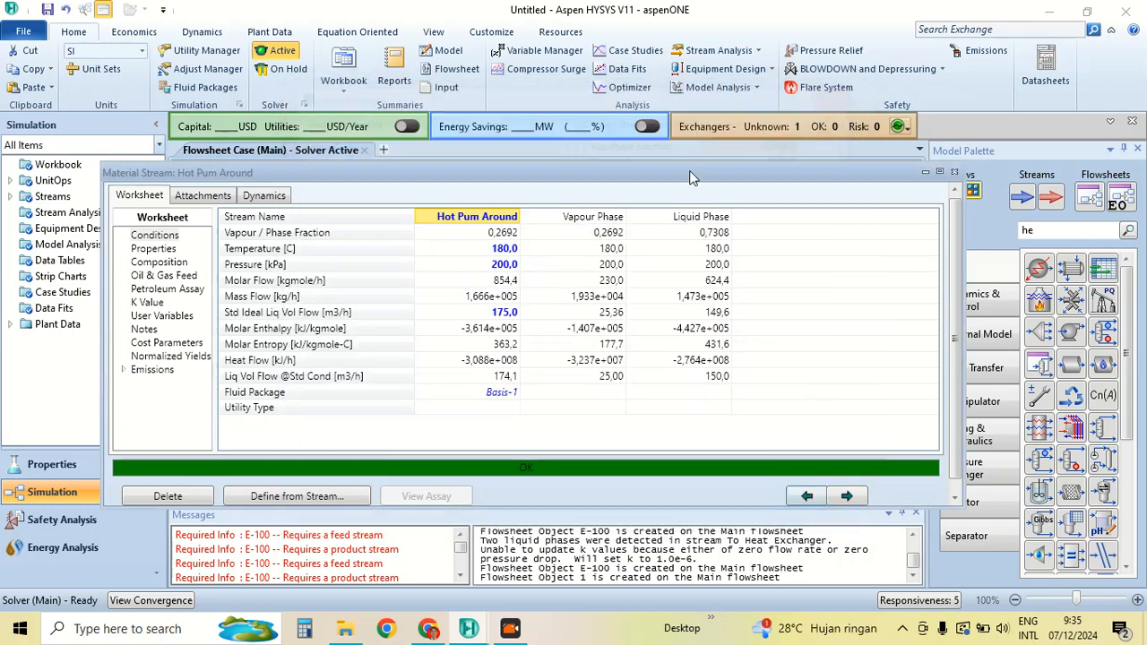
Close the Hot Pum Around properties and shift the stream slightly closer to the heat exchanger on the flowsheet
left_click(954, 172)
left_click_drag(607, 257, 621, 258)
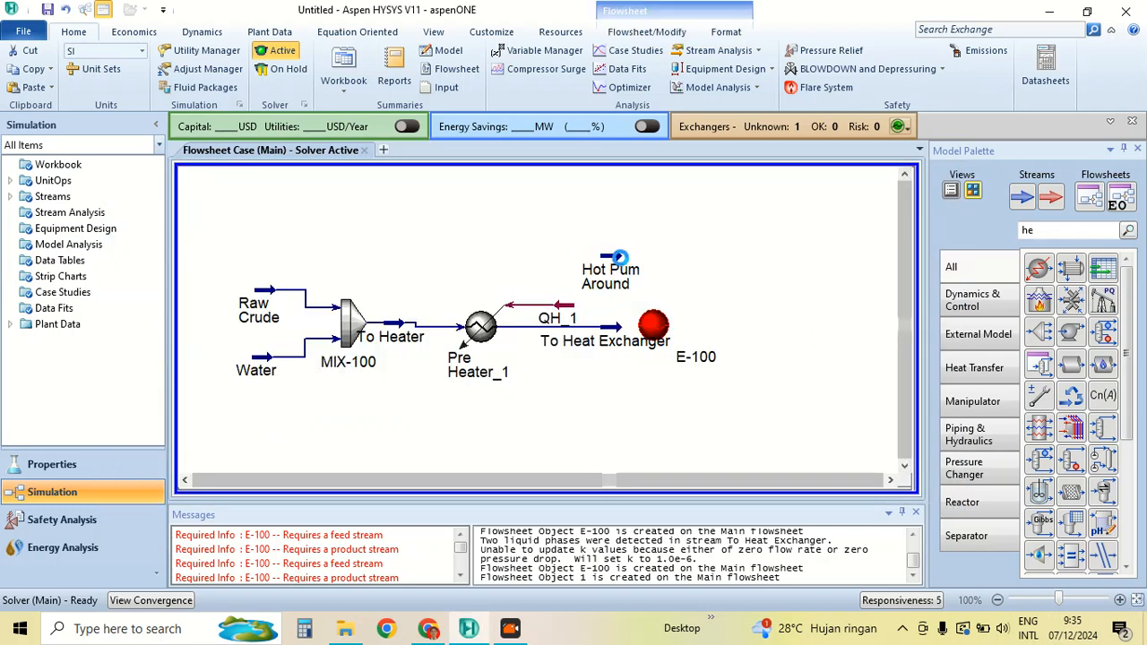
left_click(714, 276)
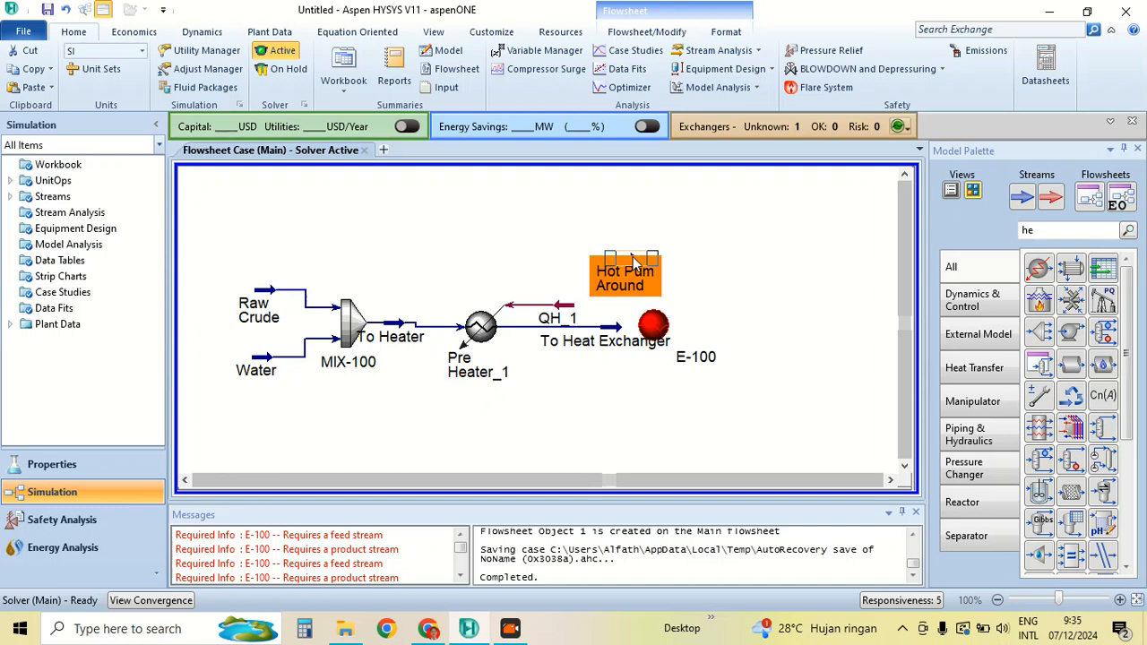
Connect heat exchanger E-100 with To Heat Exchanger as tube side inlet and Hot Pum Around as shell side inlet
left_click(659, 324)
double_click(661, 324)
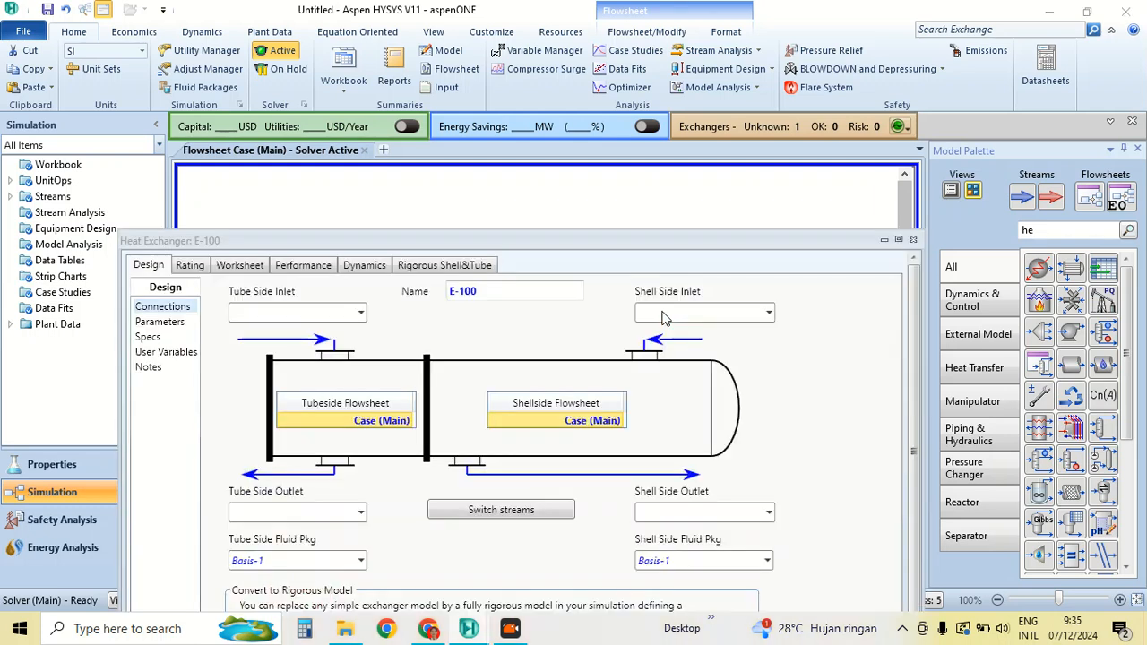
left_click(359, 299)
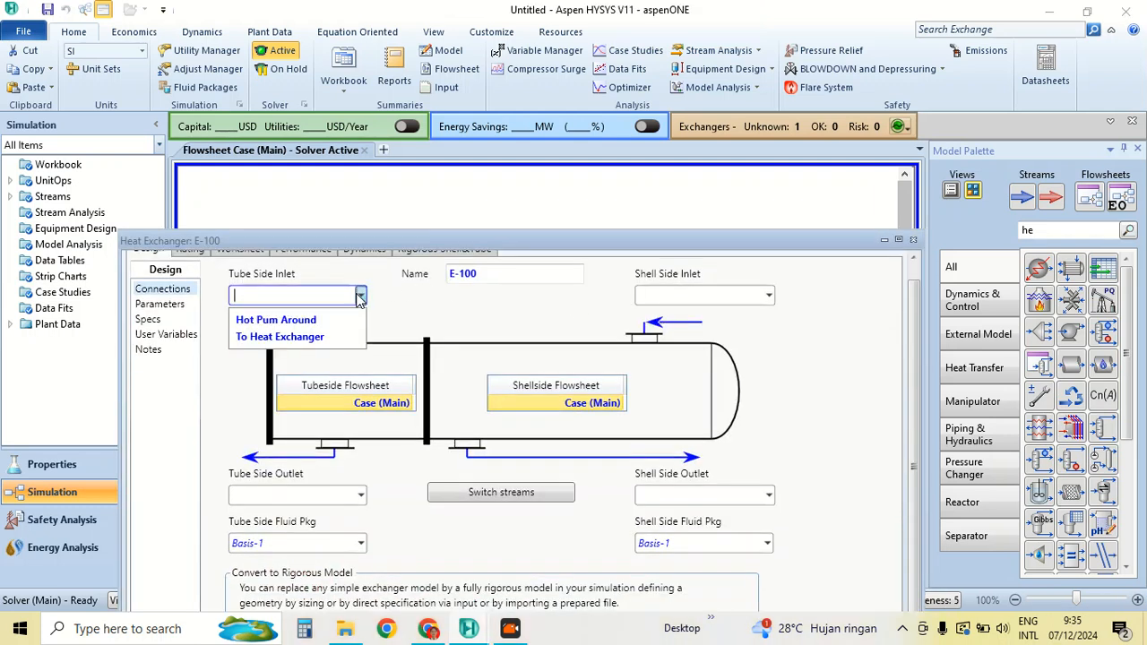
left_click(321, 338)
left_click(771, 298)
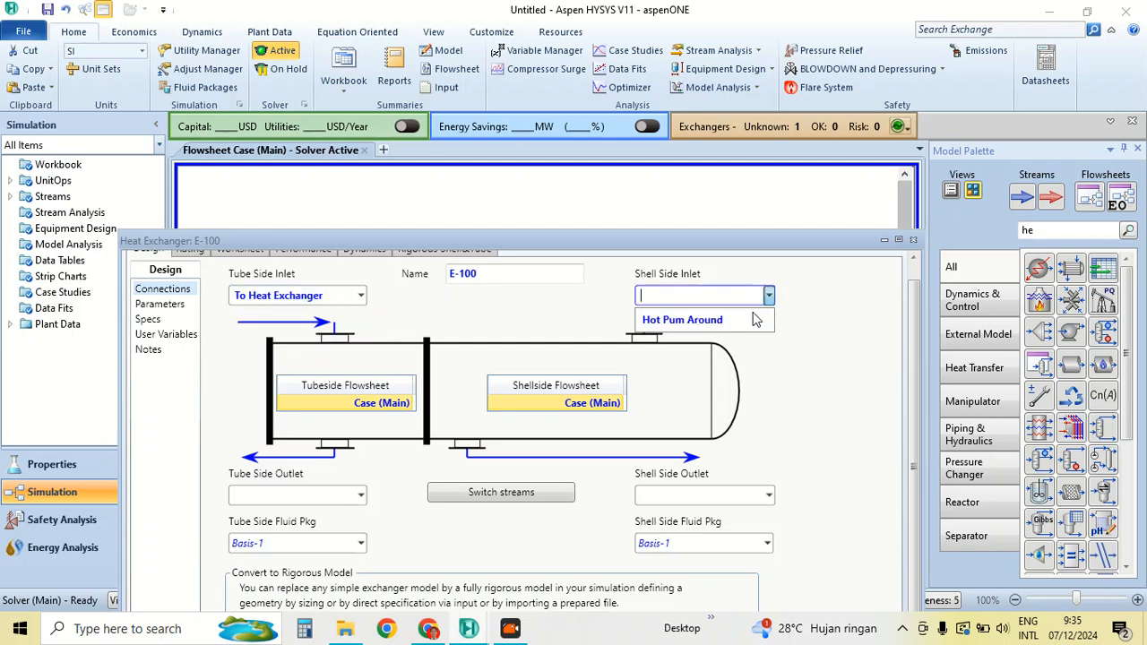
left_click(734, 316)
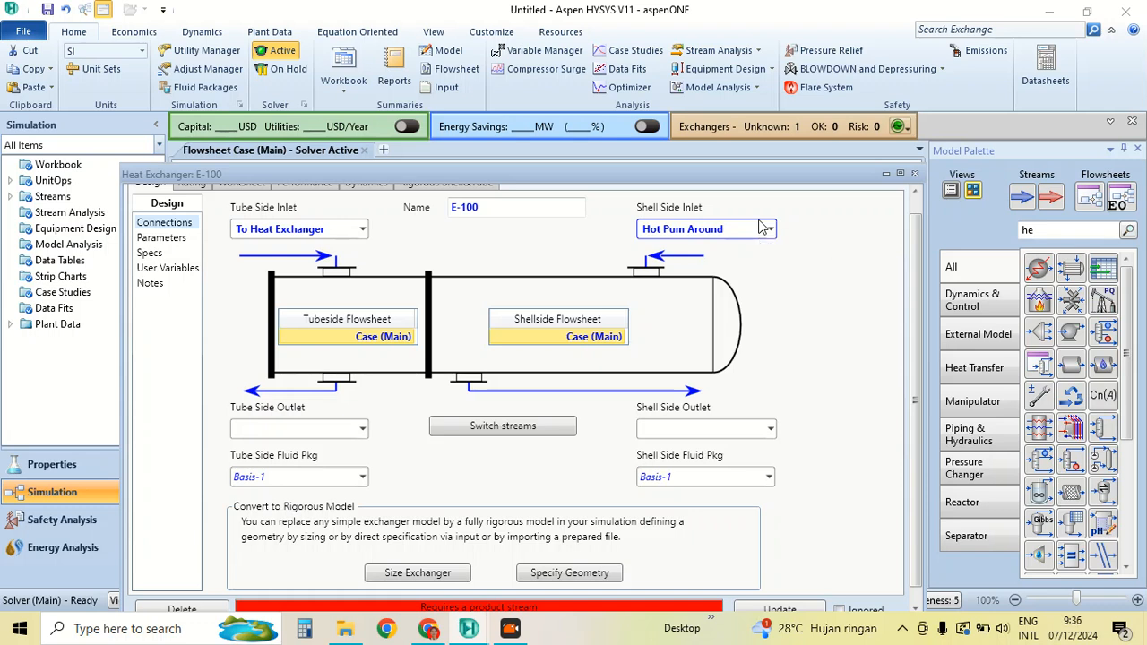
Create the exchanger outlets To Desalter on the tube side and Cold Pump Around on the shell side
left_click(362, 429)
left_click(299, 432)
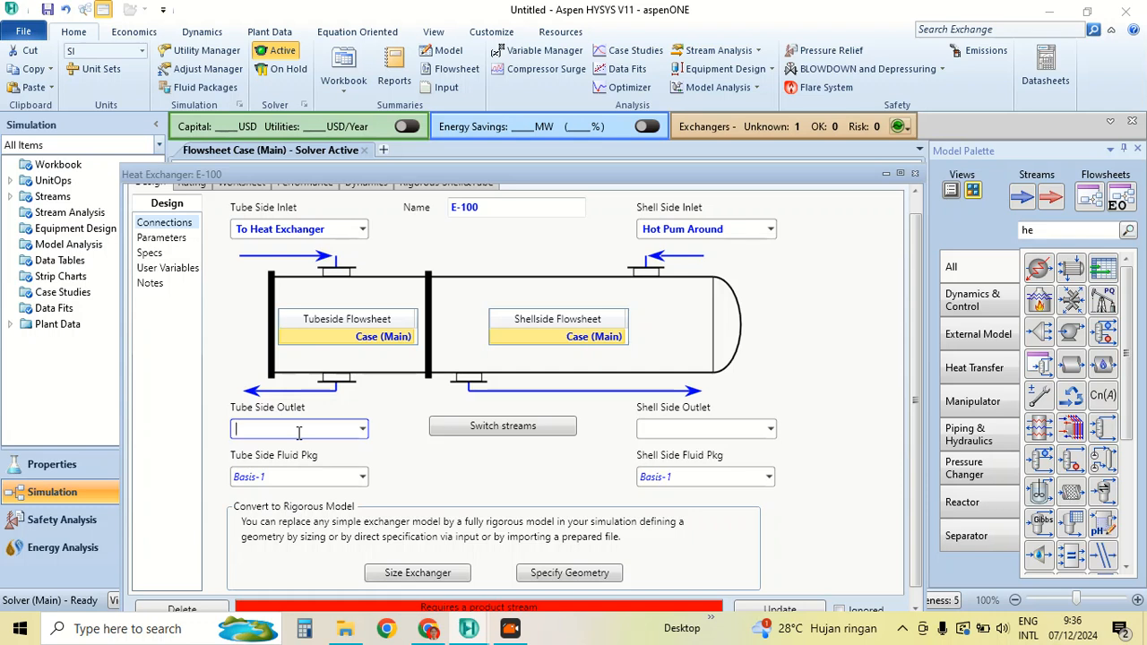
type("To Desalter")
left_click(707, 429)
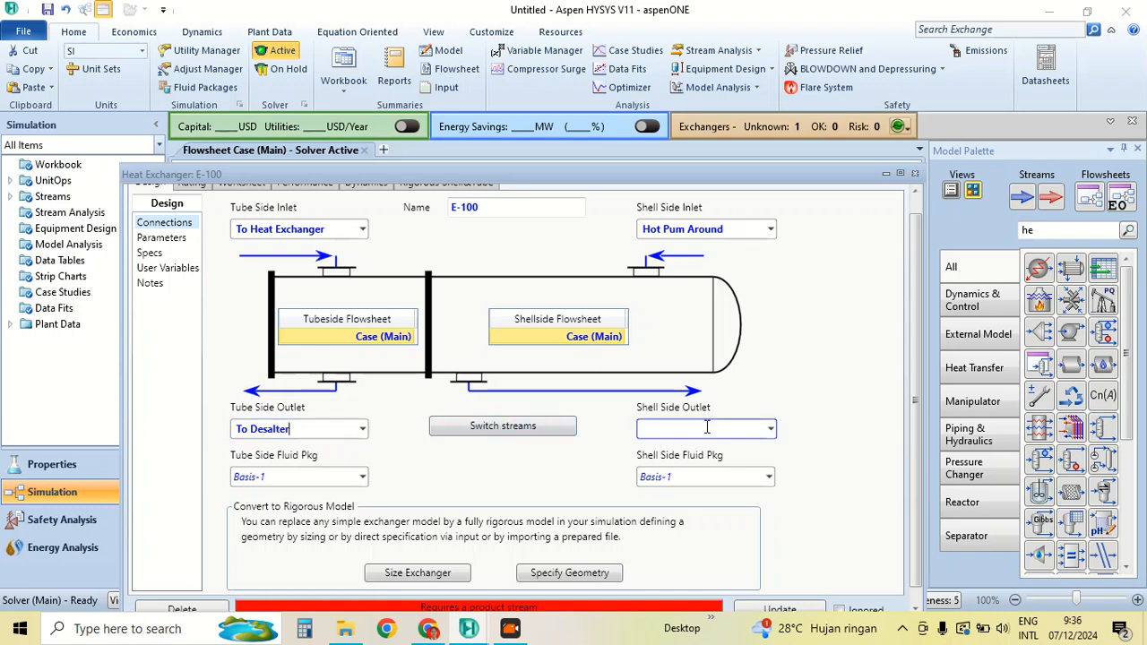
type("Cold")
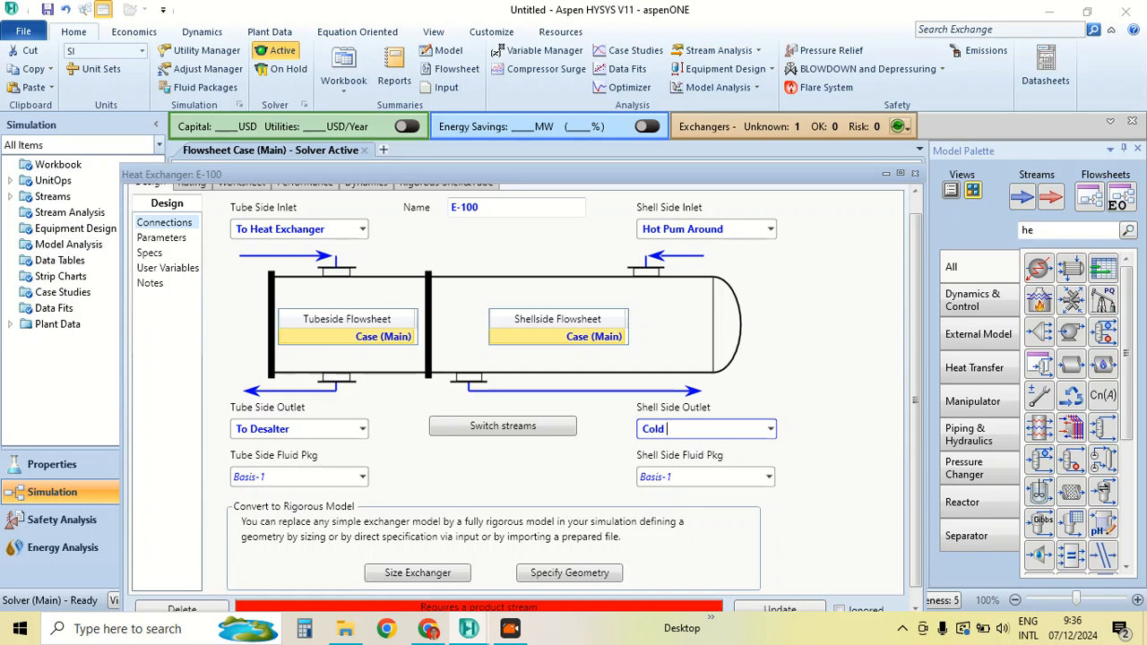
type(" Pump Around")
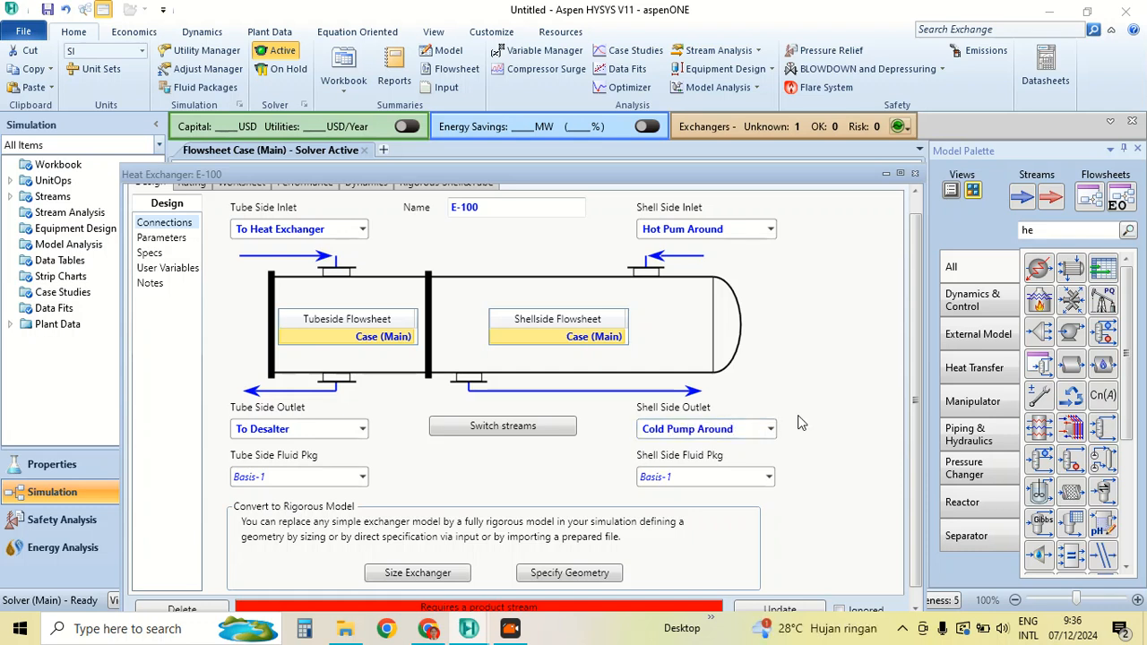
left_click(820, 353)
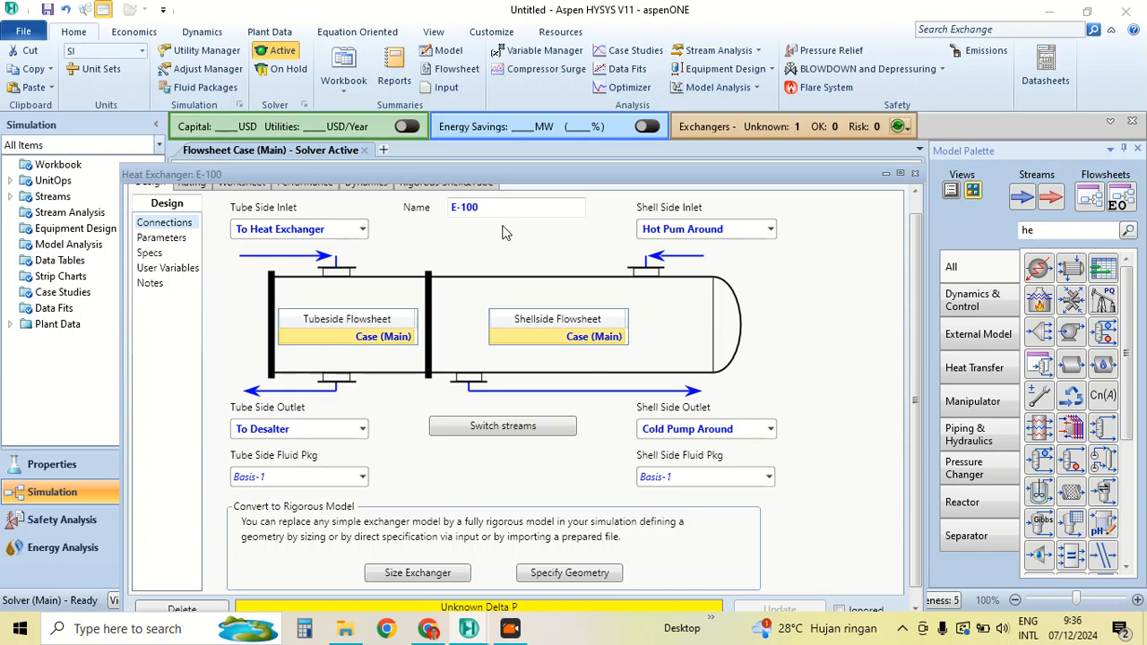
Try the Rigorous Shell&Tube model in the design parameters of heat exchanger E-100
left_click(247, 199)
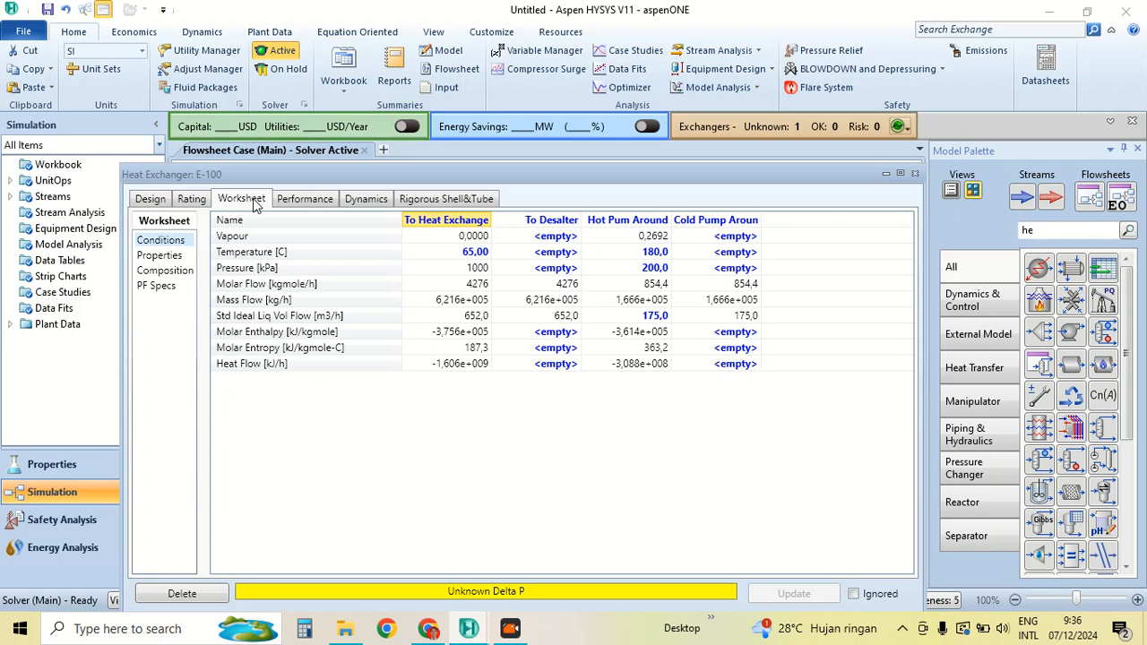
left_click(150, 199)
left_click(158, 258)
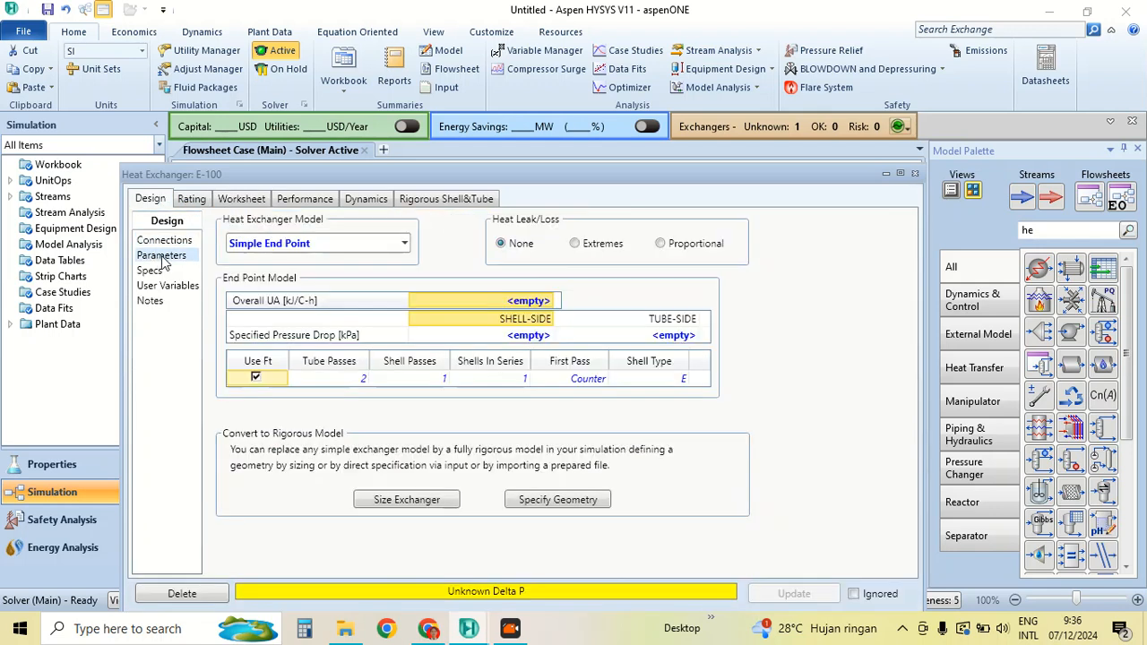
left_click(404, 243)
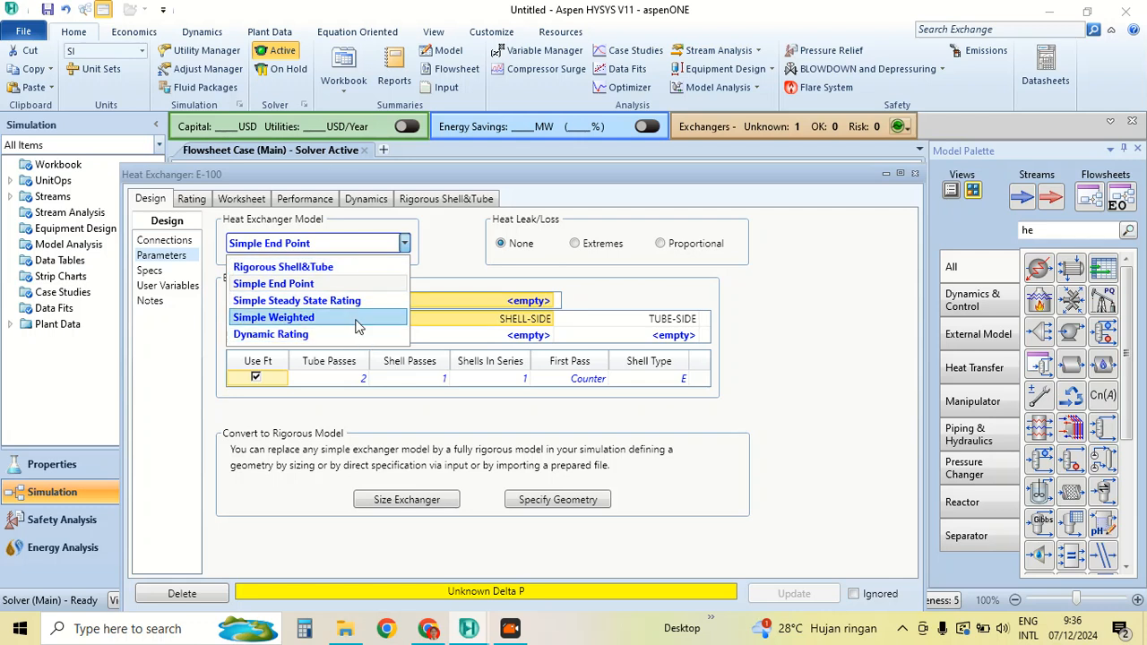
left_click(357, 269)
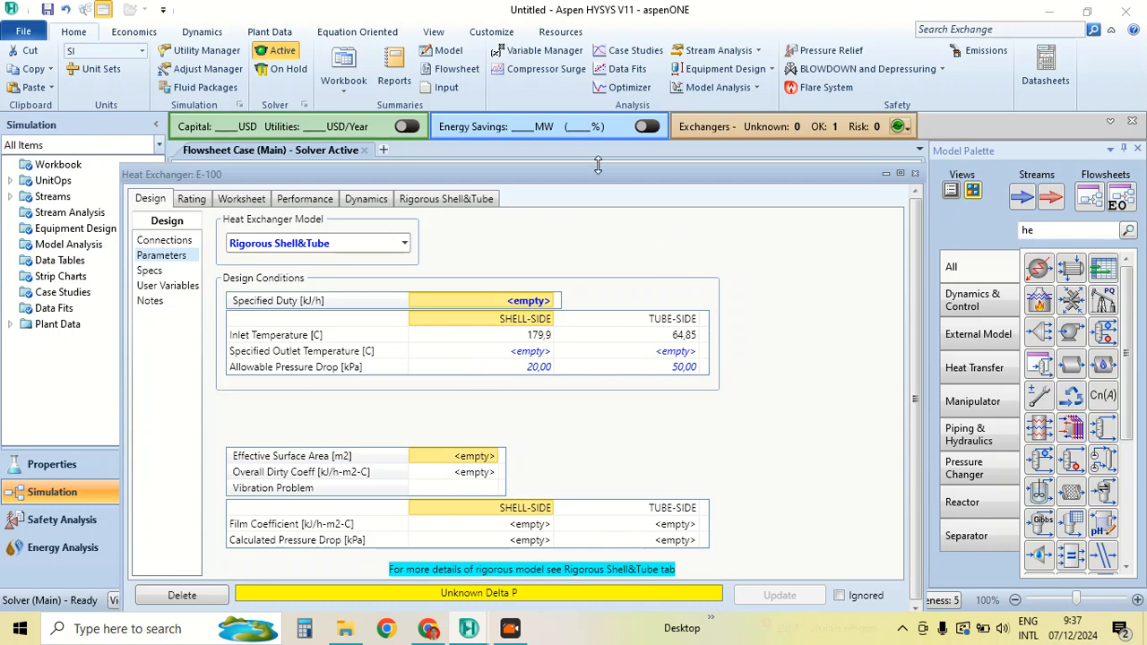
Change the heat exchanger model to Simple Weighted, accepting the loss of the rigorous model data
left_click_drag(600, 177, 577, 139)
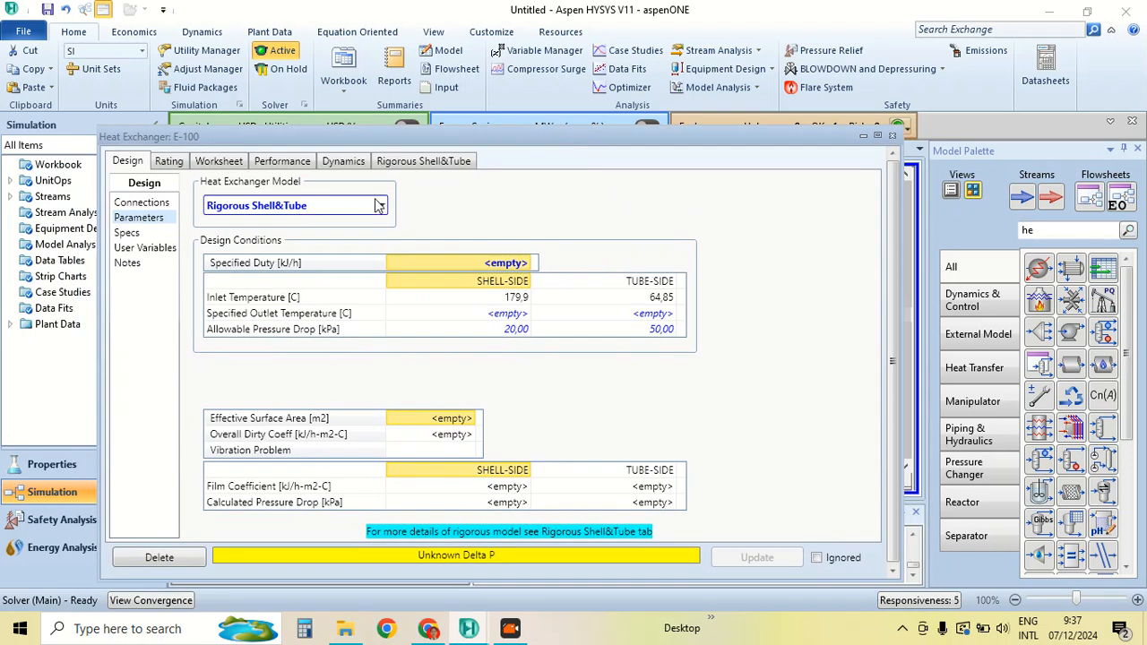
left_click(378, 205)
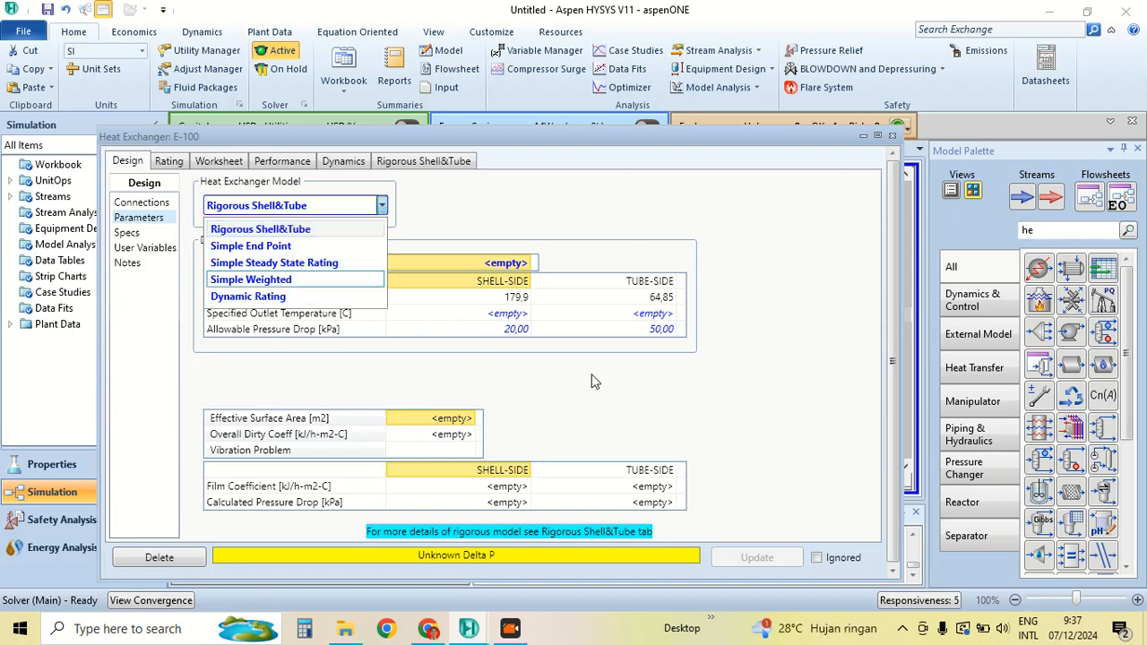
left_click(466, 293)
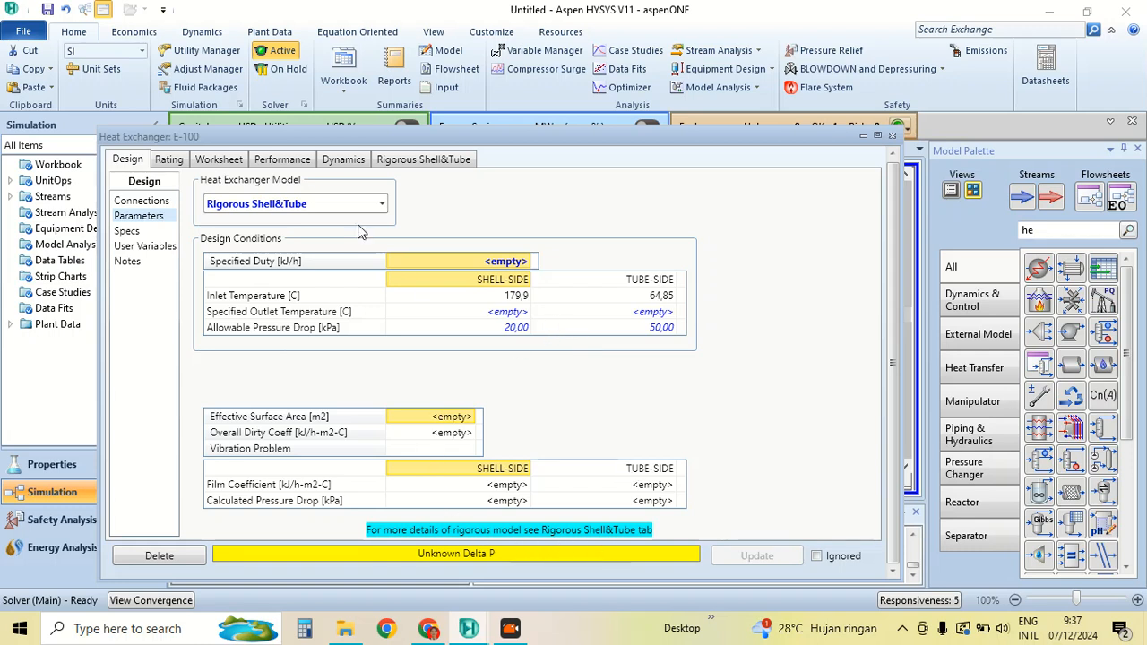
left_click(380, 205)
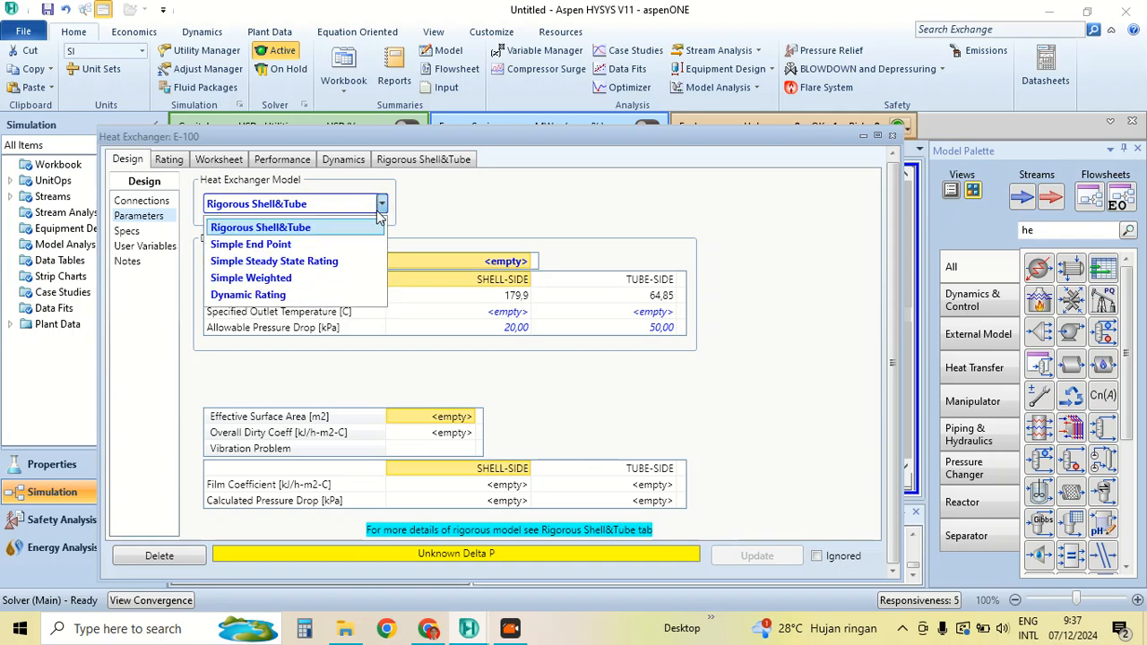
left_click(269, 278)
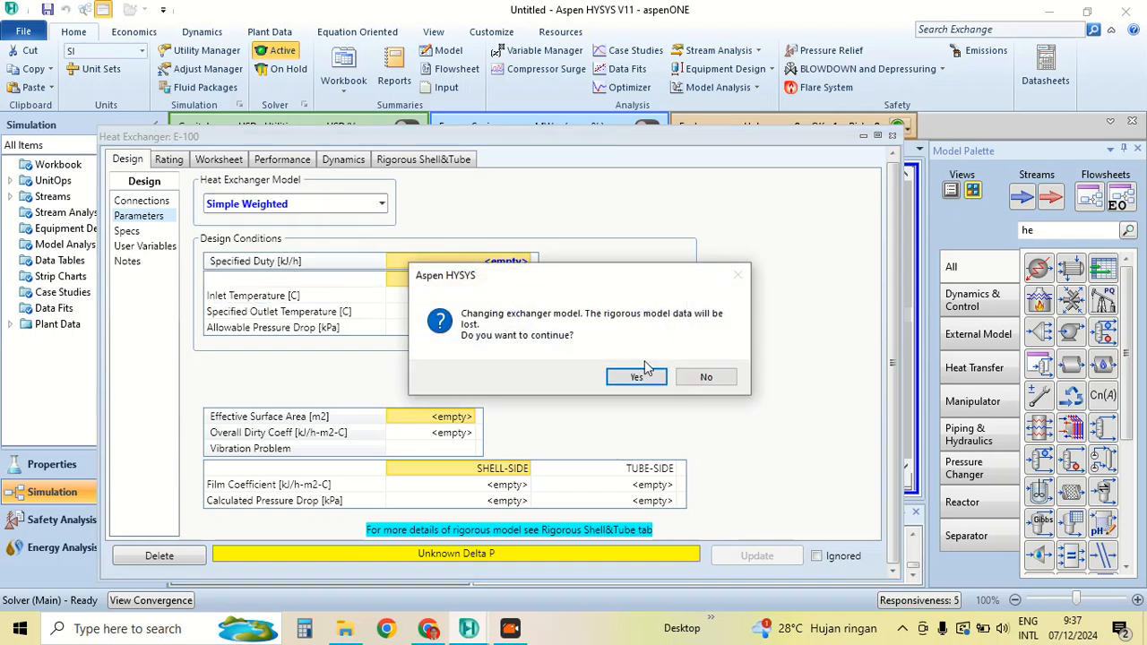
left_click(647, 381)
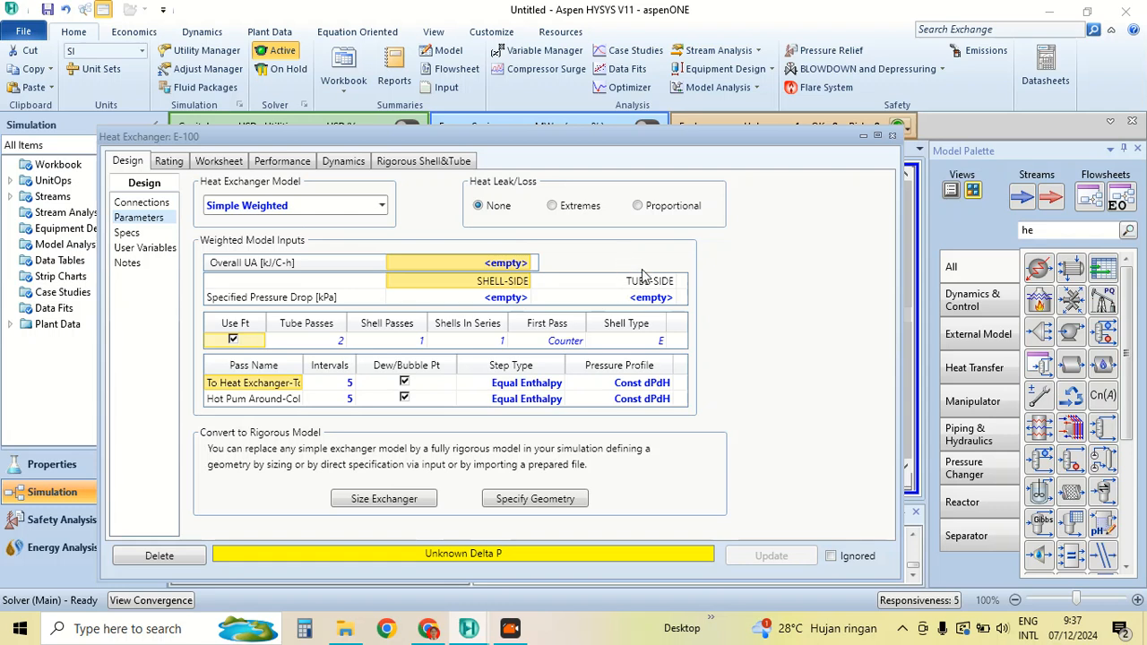
Specify the exchanger's pressure drops as 5 kPa on the shell side and 35 kPa on the tube side
left_click(506, 299)
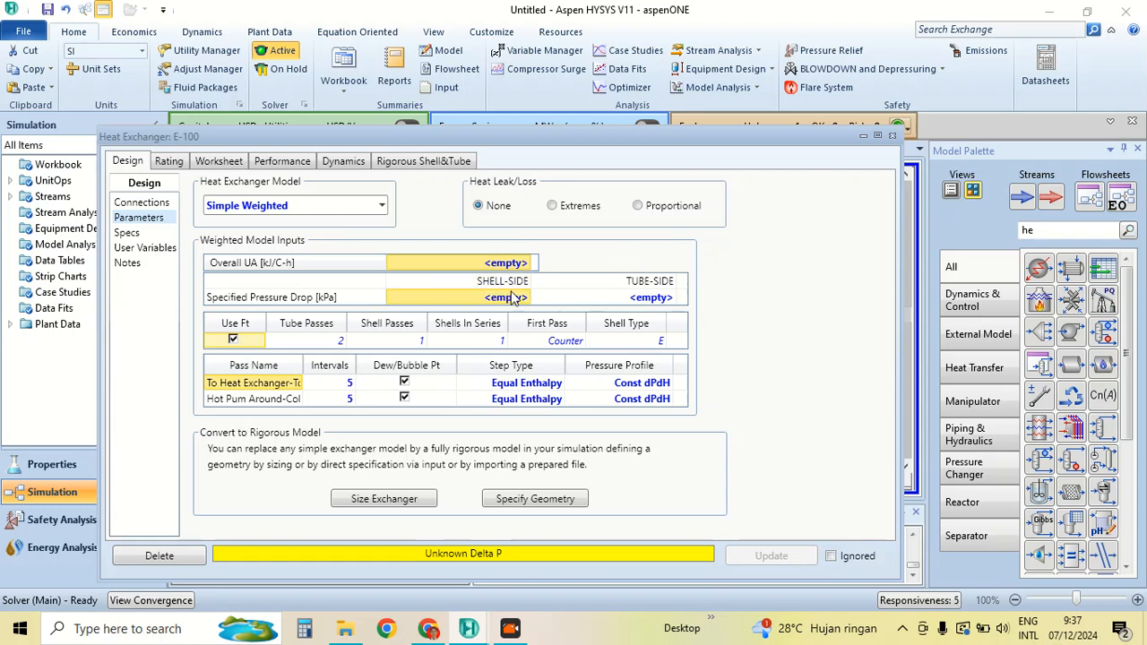
type("5")
left_click(657, 299)
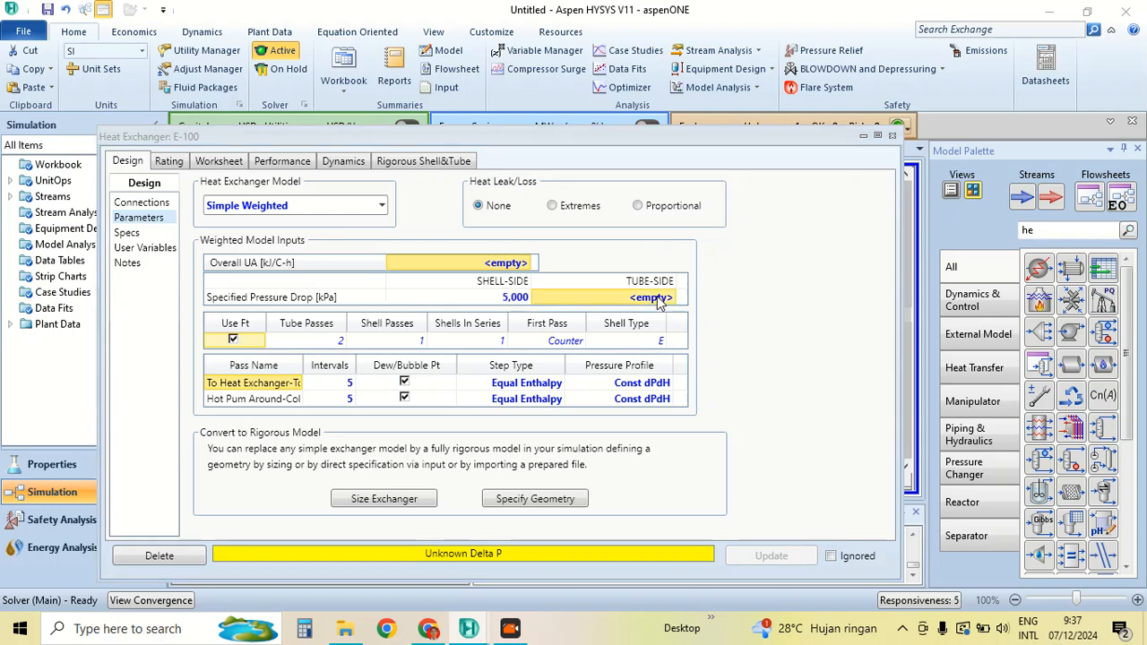
type("35")
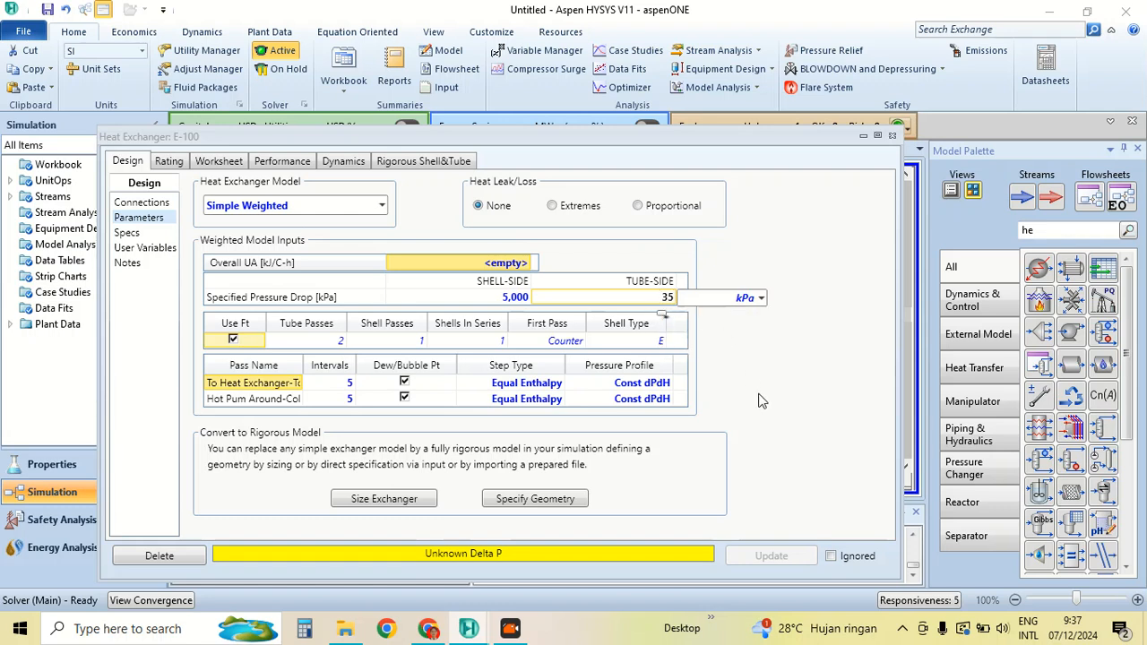
key("Return")
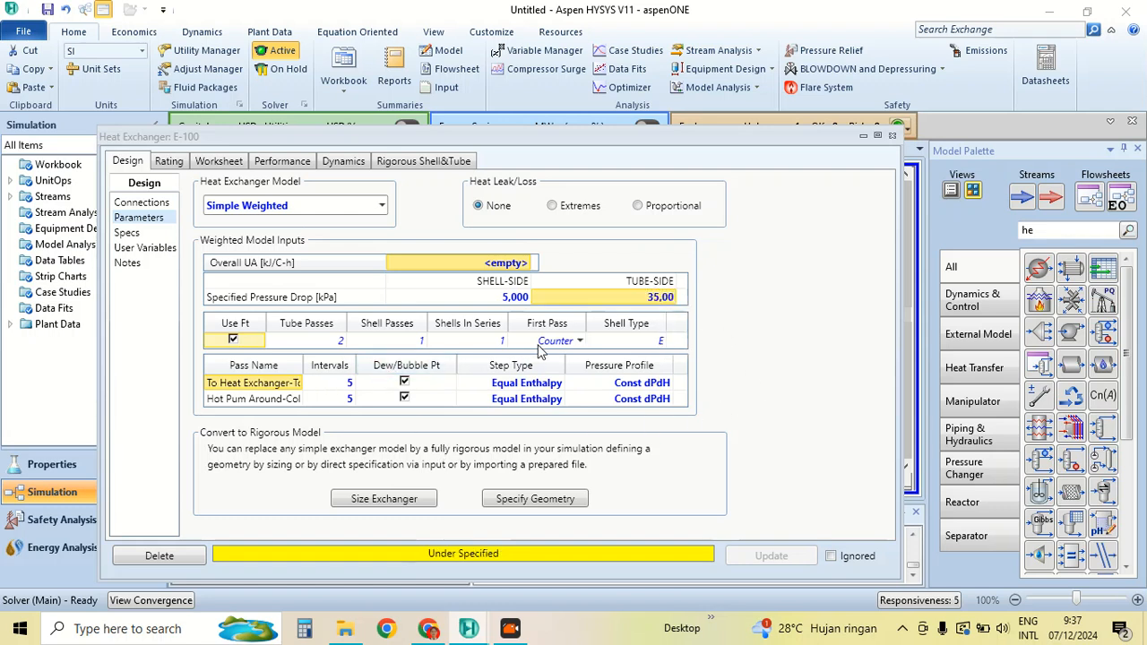
Deactivate the E-100 UA specification and add a new exchanger specification named Temp Approuch
left_click(133, 234)
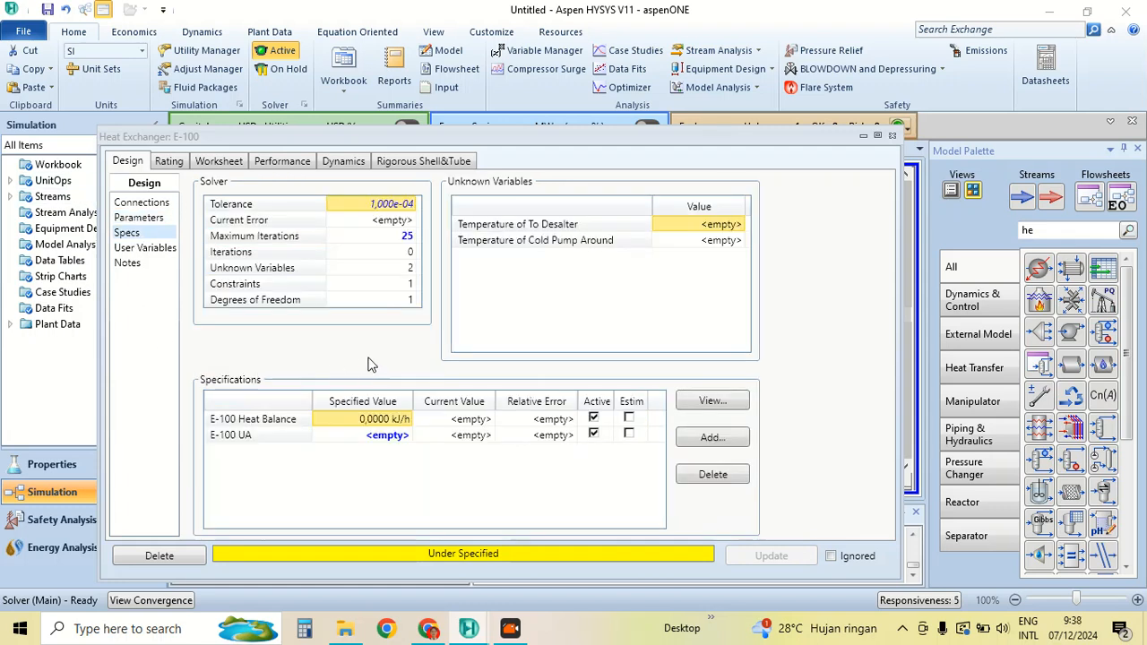
left_click(592, 436)
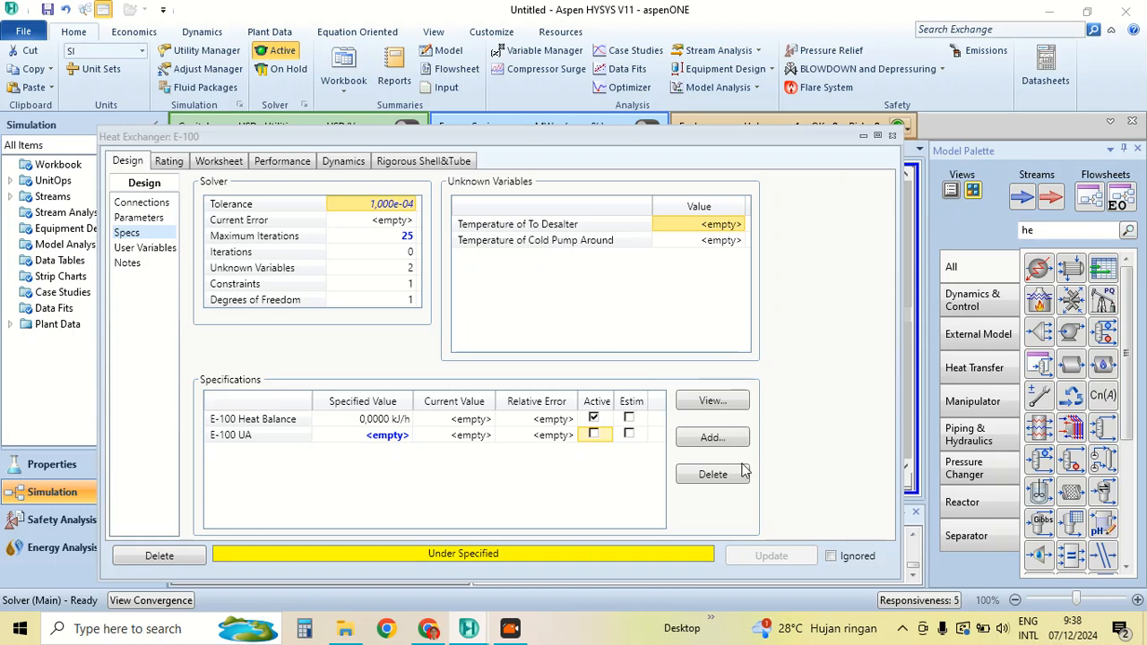
left_click(715, 437)
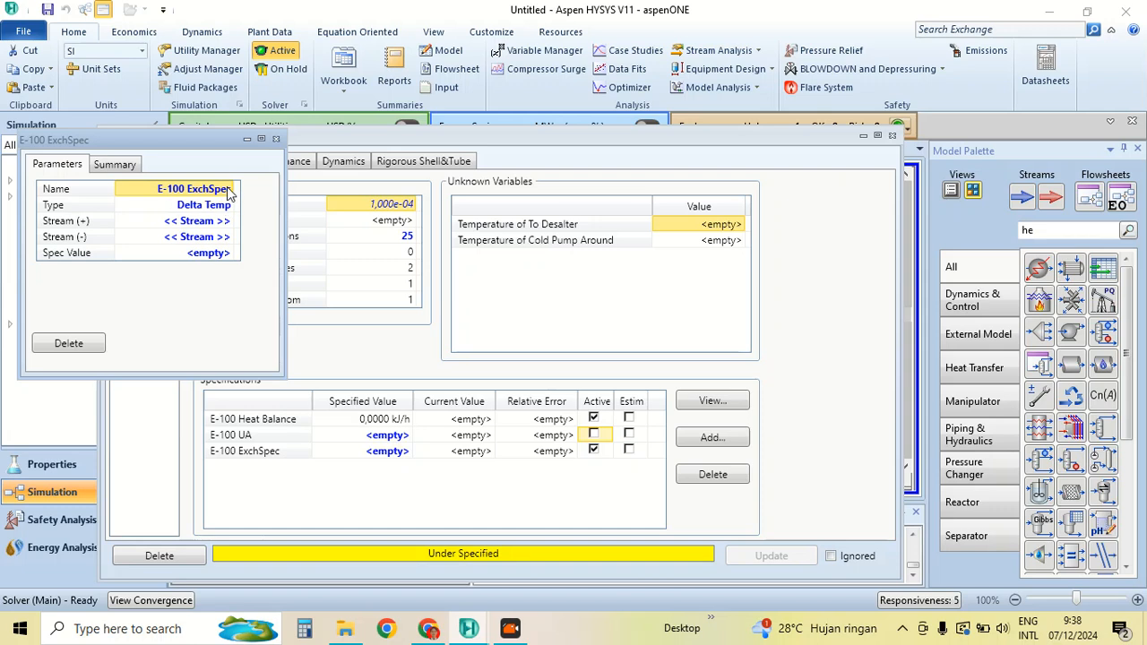
type("Temp Approach")
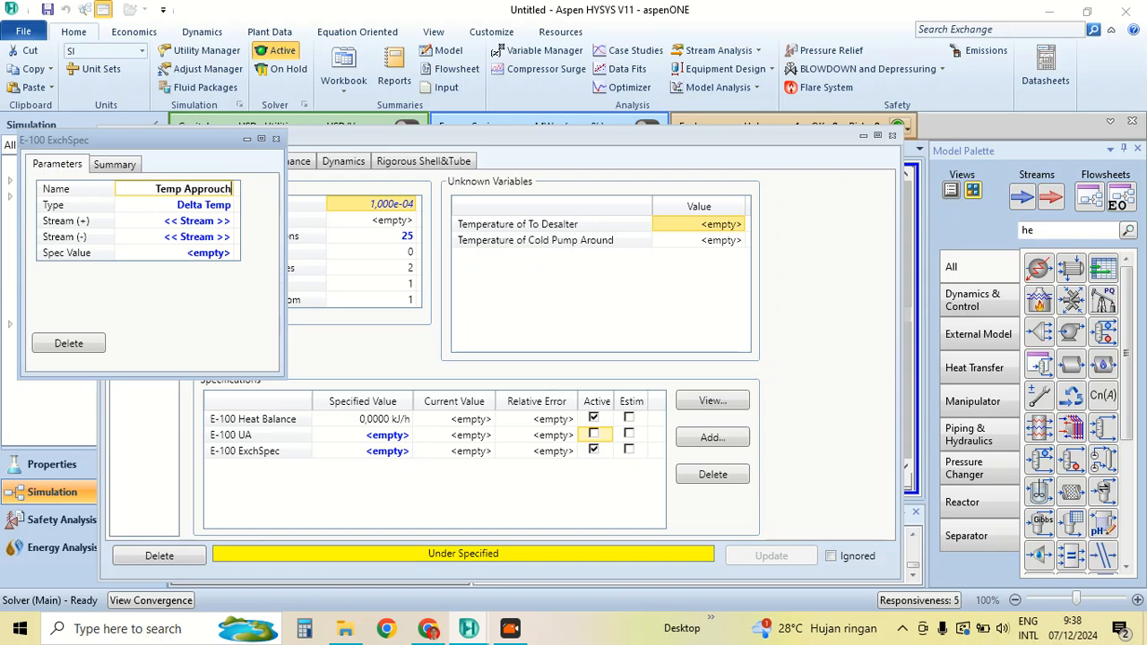
Define the Temp Approuch specification as an overall Min Approach with a value of 30 C
left_click(225, 206)
left_click(226, 206)
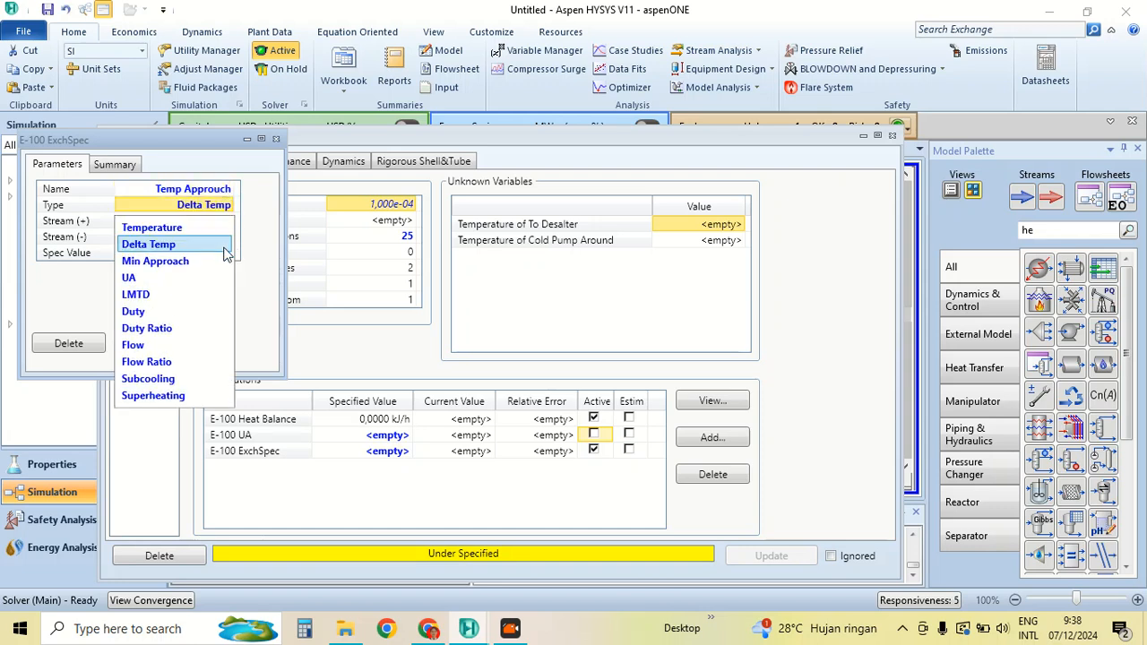
left_click(226, 245)
left_click(228, 205)
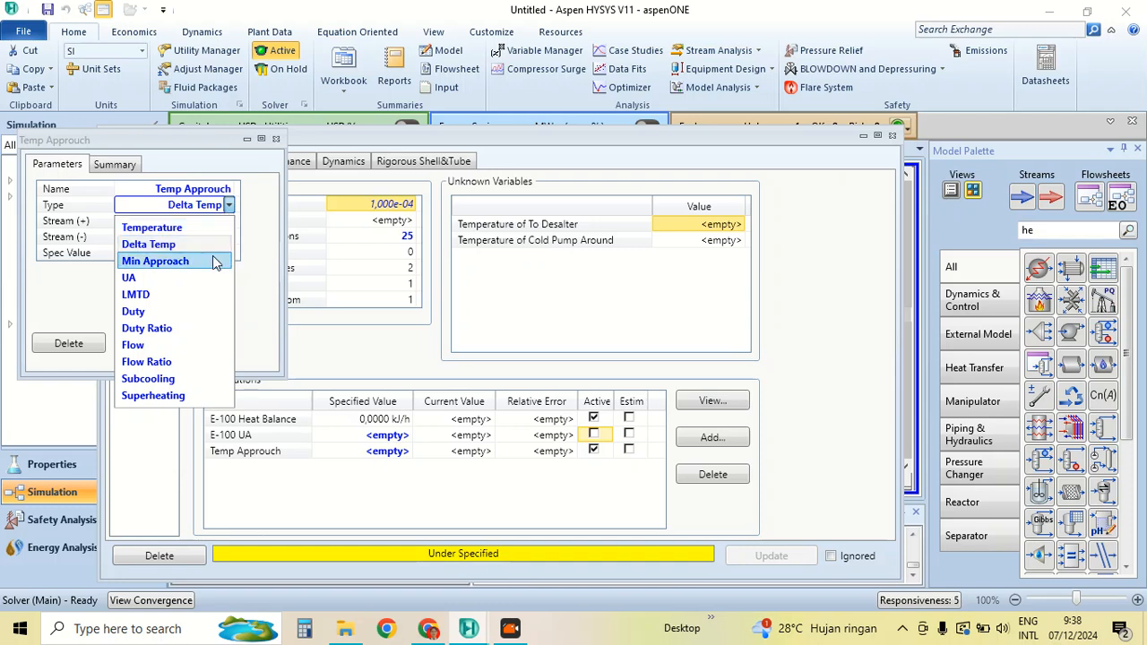
left_click(214, 261)
left_click(229, 222)
left_click(215, 244)
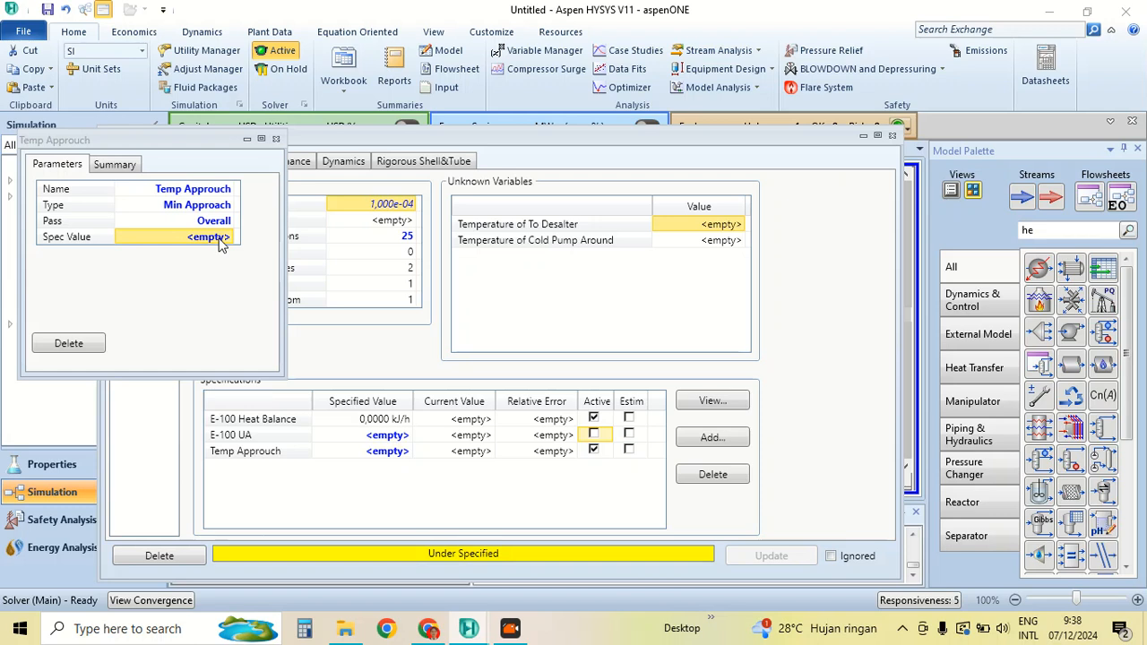
type("30")
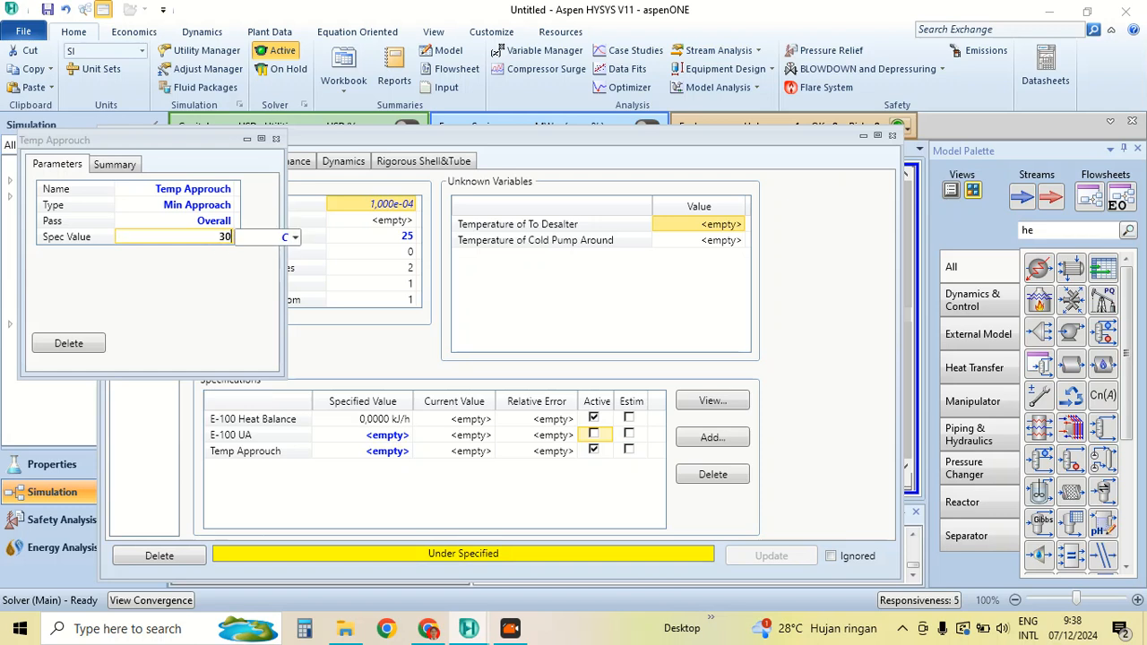
left_click(199, 289)
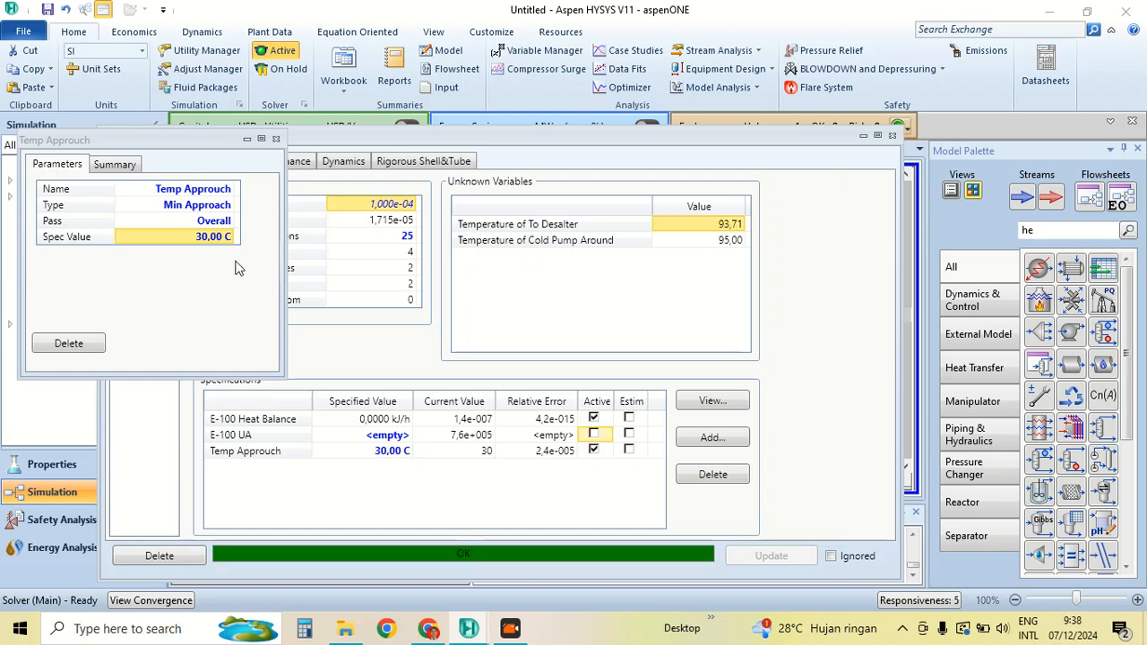
left_click(276, 139)
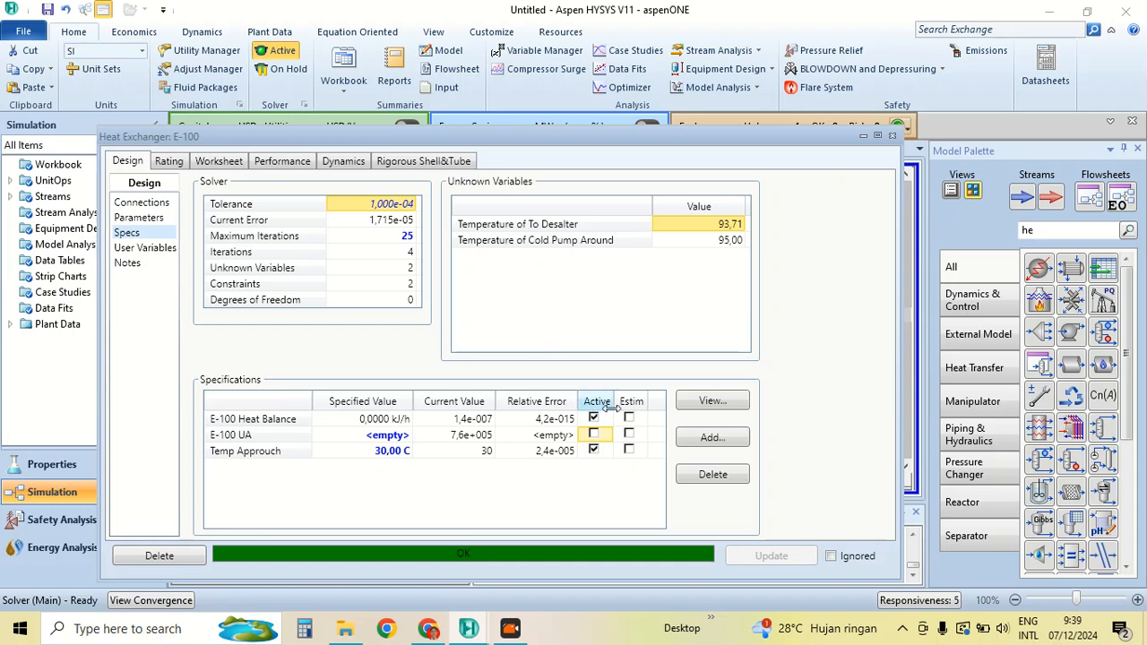
Review the inlet and outlet stream conditions in the worksheet of heat exchanger E-100
left_click_drag(518, 138, 481, 106)
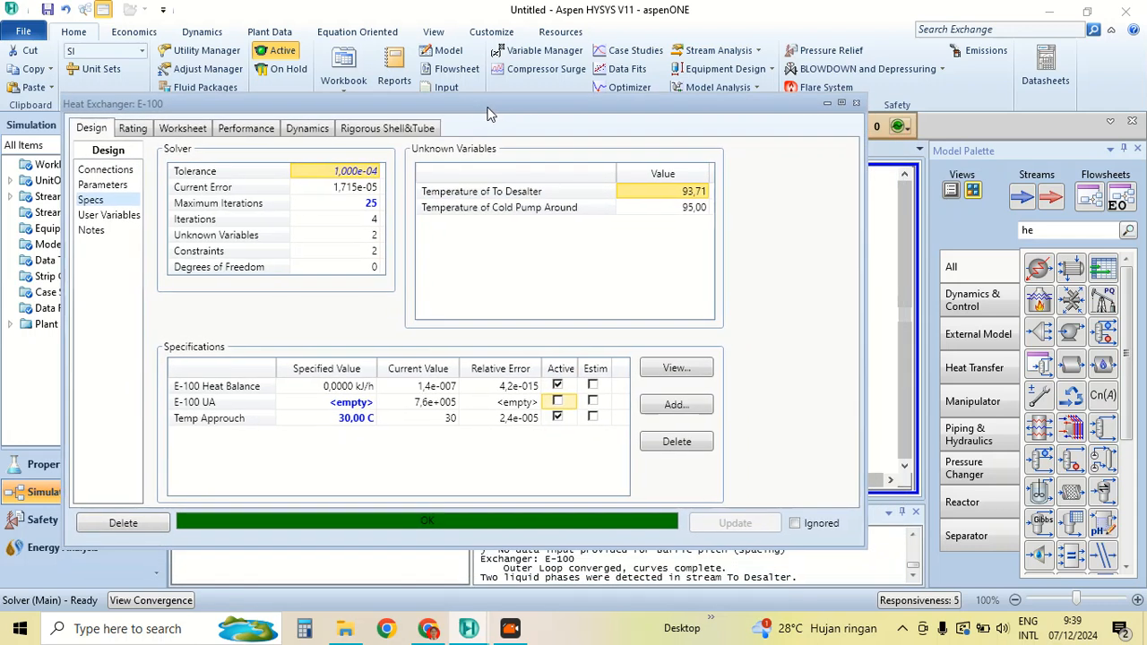
left_click(205, 131)
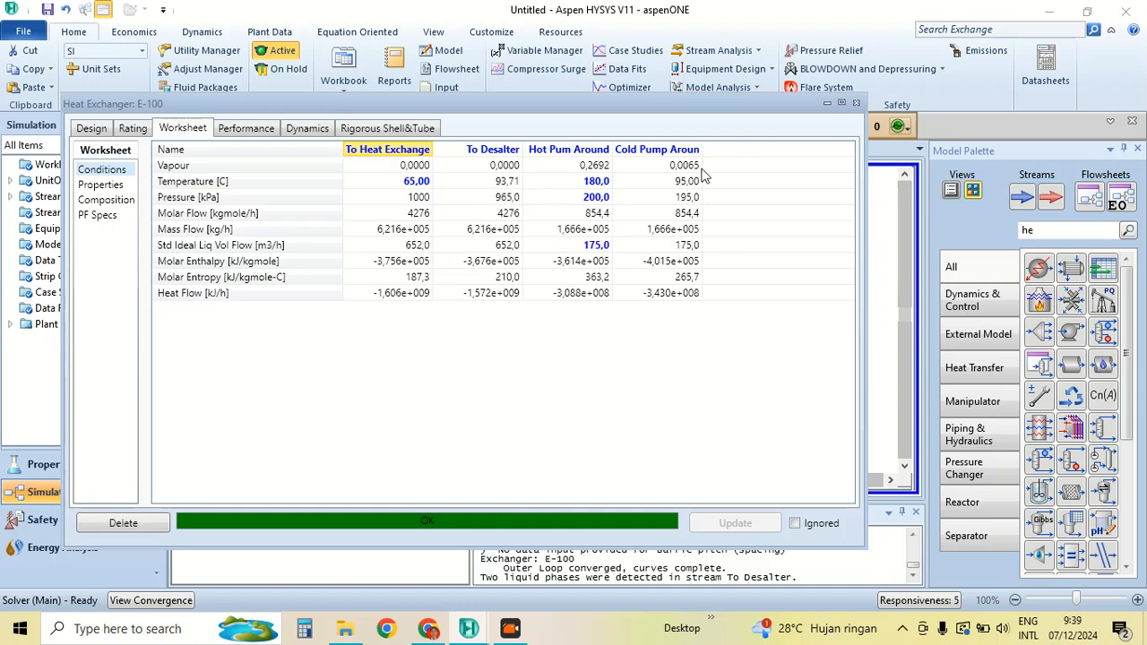
left_click(856, 103)
Move the To Desalter stream farther away from heat exchanger E-100 on the flowsheet
left_click(801, 317)
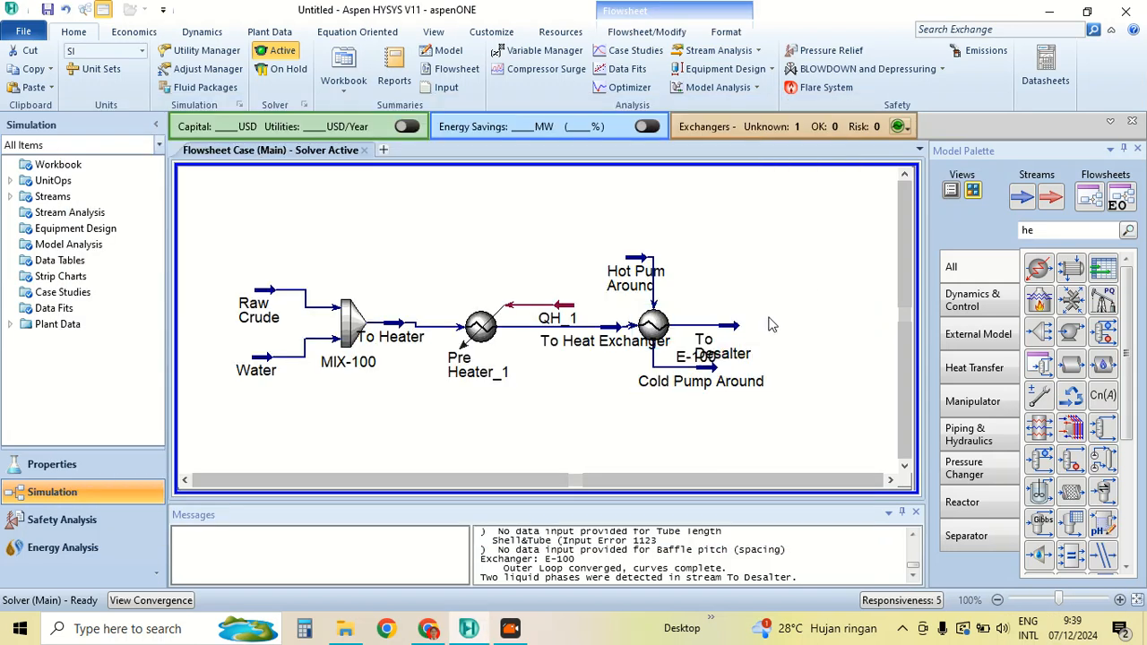
left_click_drag(733, 337, 778, 339)
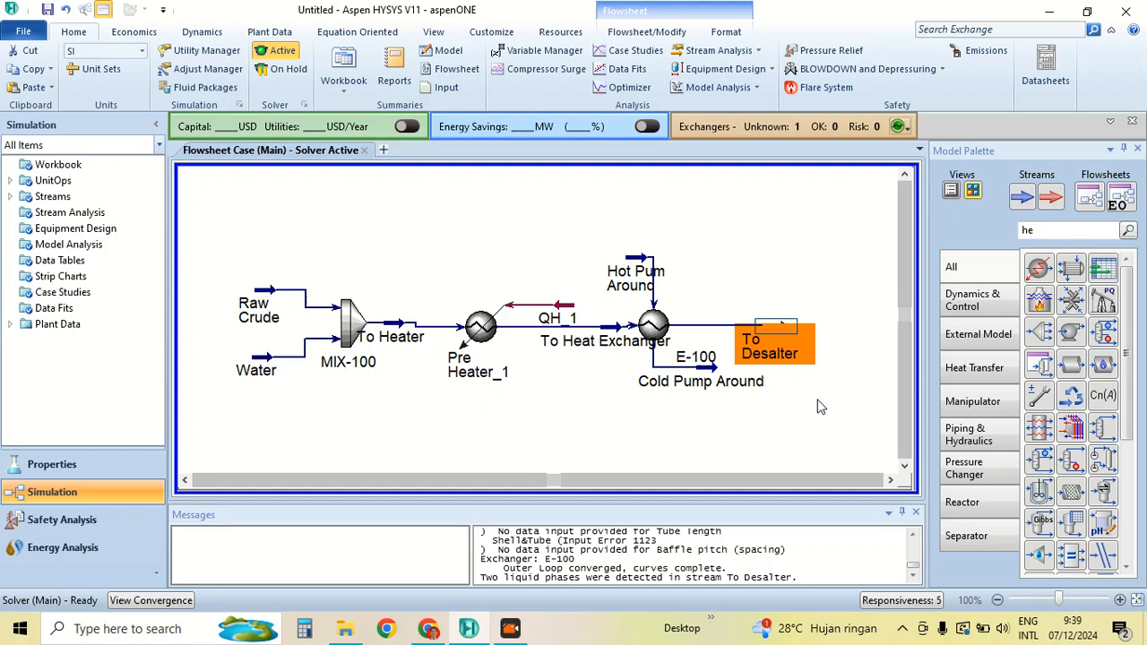
left_click(884, 471)
left_click(891, 481)
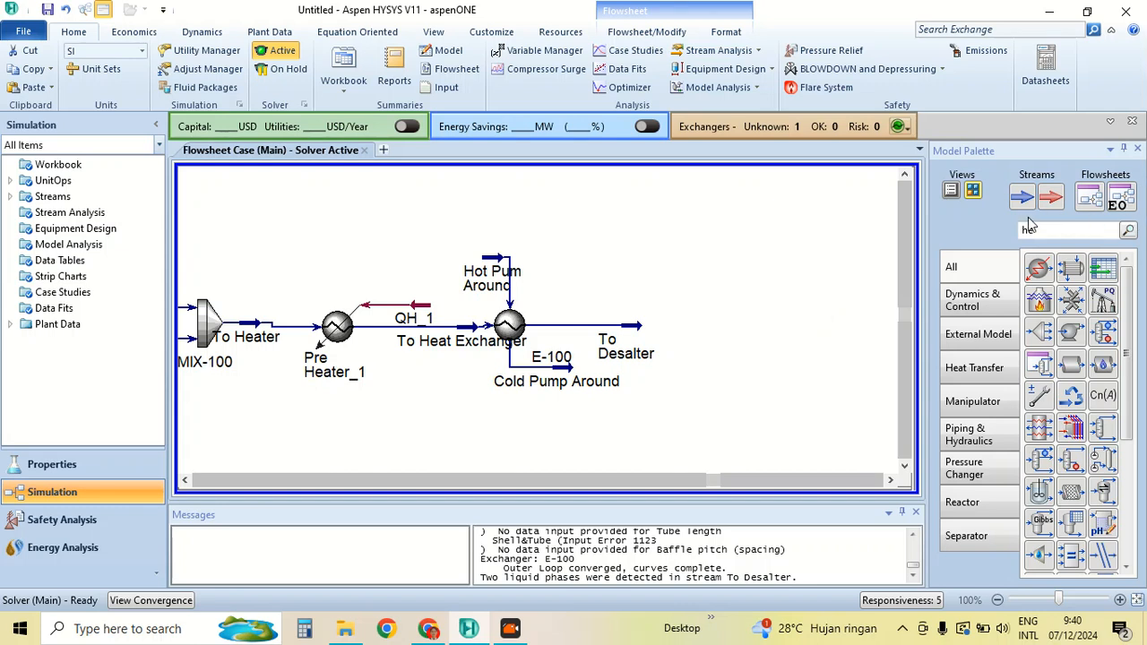
Find the separator models with "sep" and place a 3 Phase Separator just downstream of the To Desalter stream
left_click(1061, 229)
key("BackSpace")
key("BackSpace")
type("sep")
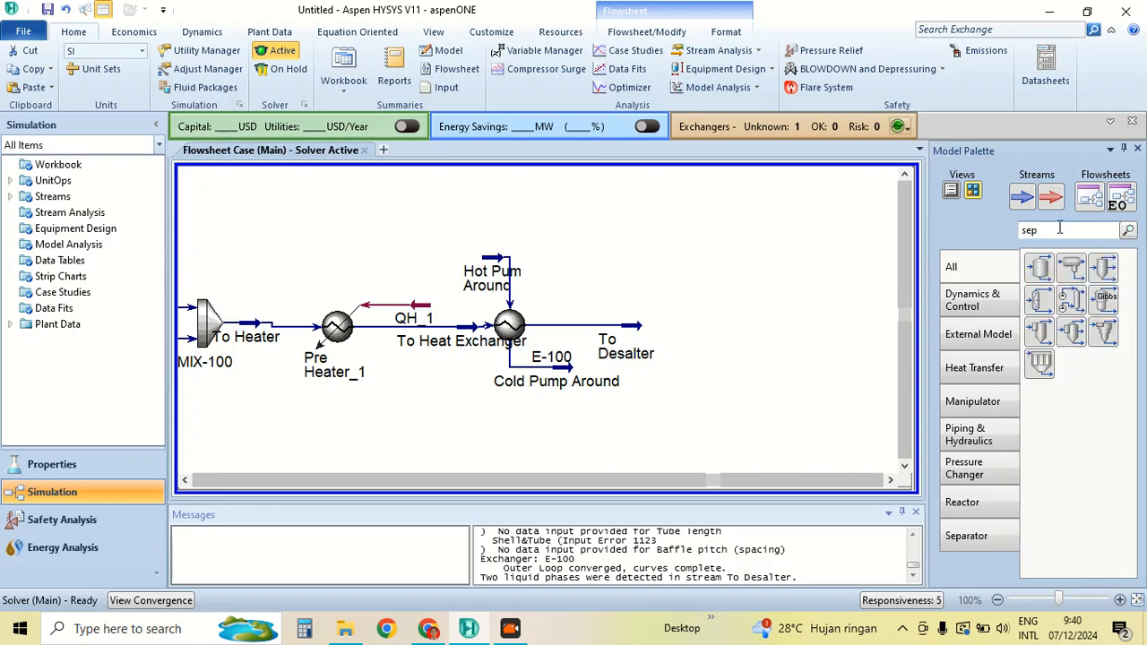
left_click_drag(1078, 273, 717, 322)
left_click(737, 334)
left_click_drag(731, 308, 725, 324)
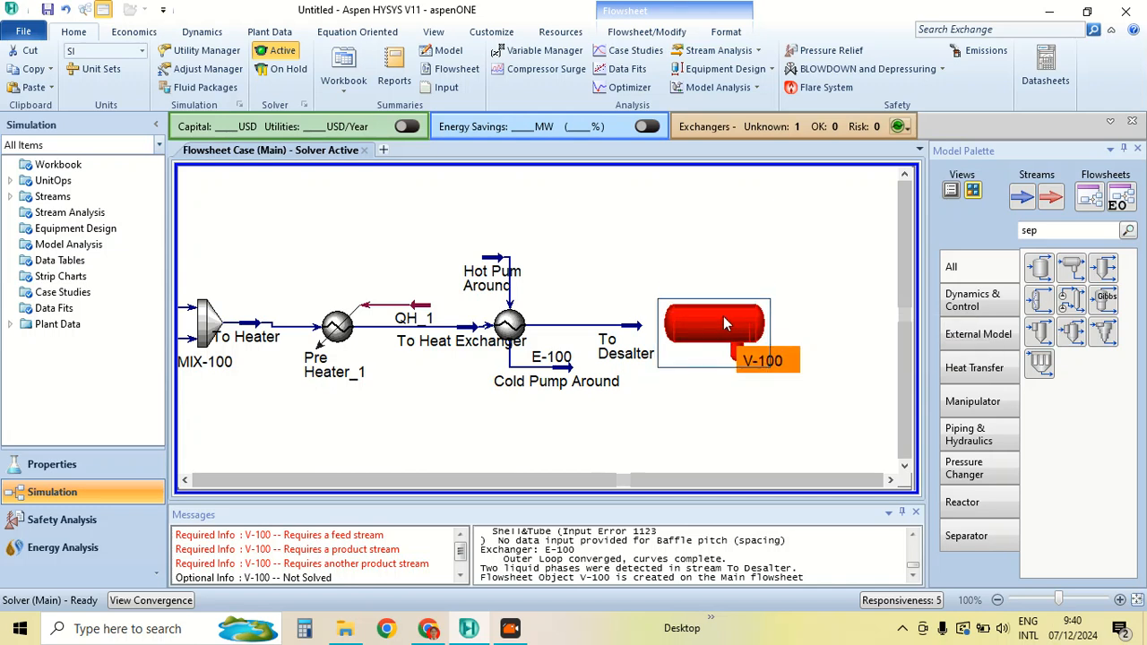
Name the three-phase separator Desalter and connect the To Desalter stream as its inlet
double_click(725, 323)
left_click(331, 222)
double_click(331, 223)
type("D")
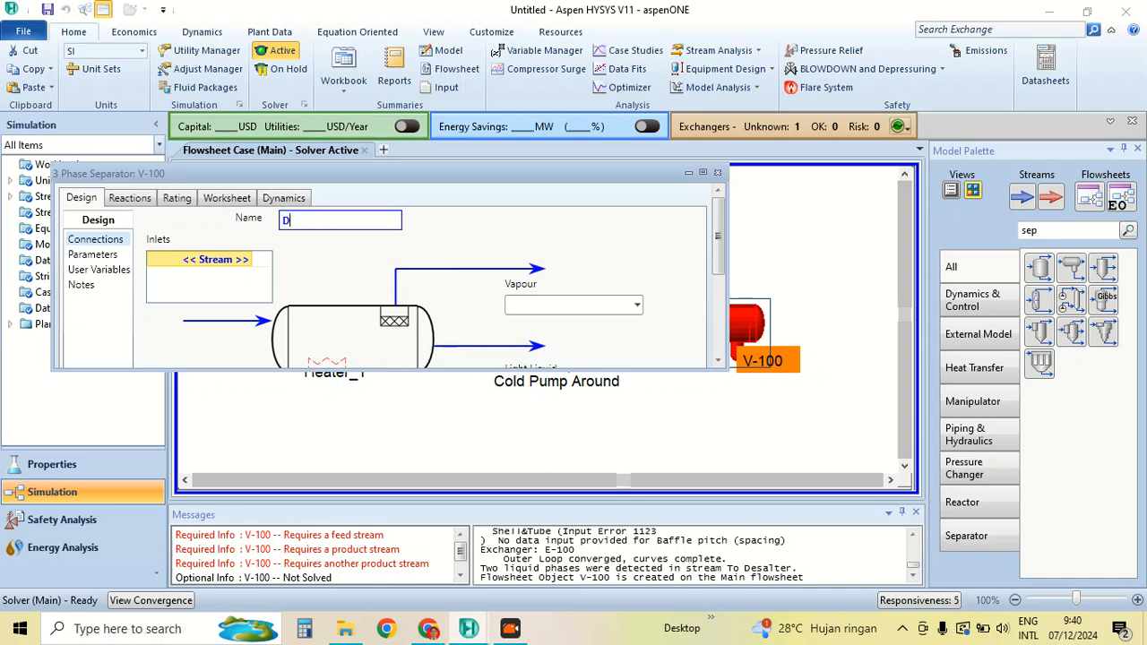
type("esalter")
key("Return")
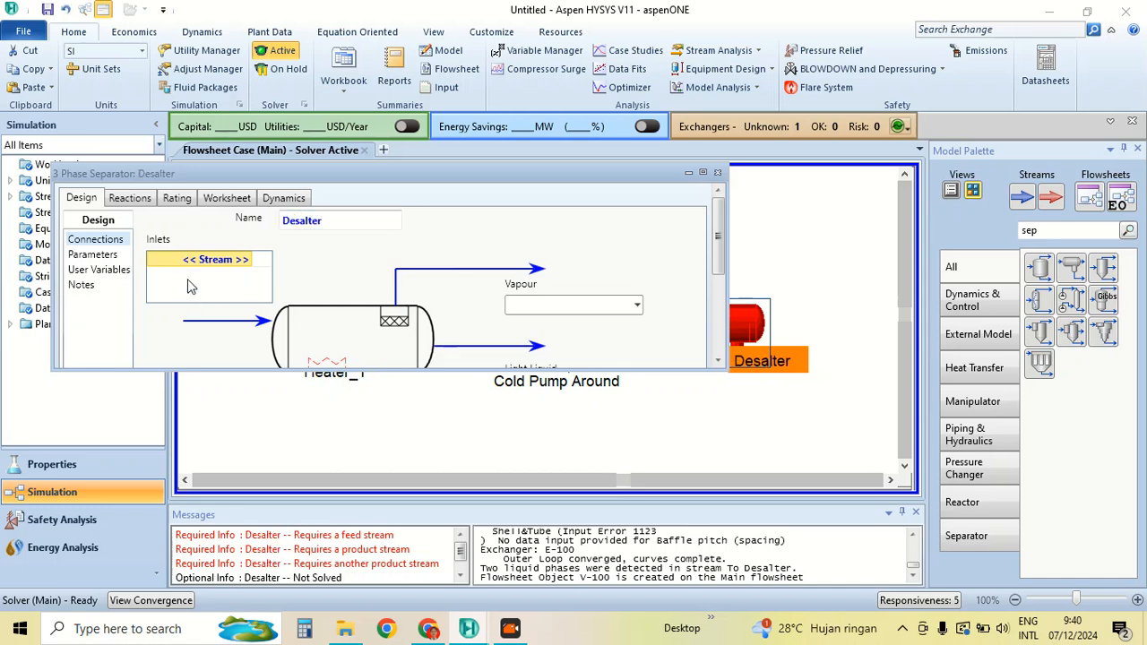
left_click(247, 261)
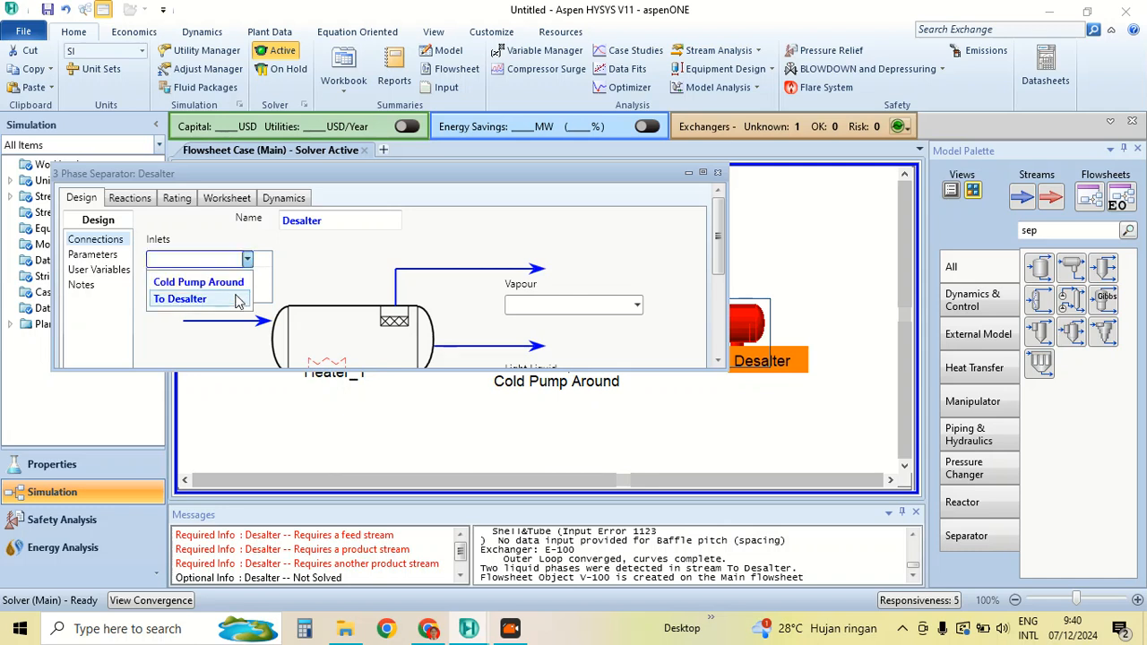
left_click(238, 298)
Try to assign ovhd Vap as the Desalter's vapour outlet, and break the accidental vapour connection to Hot Pum Around
left_click(569, 306)
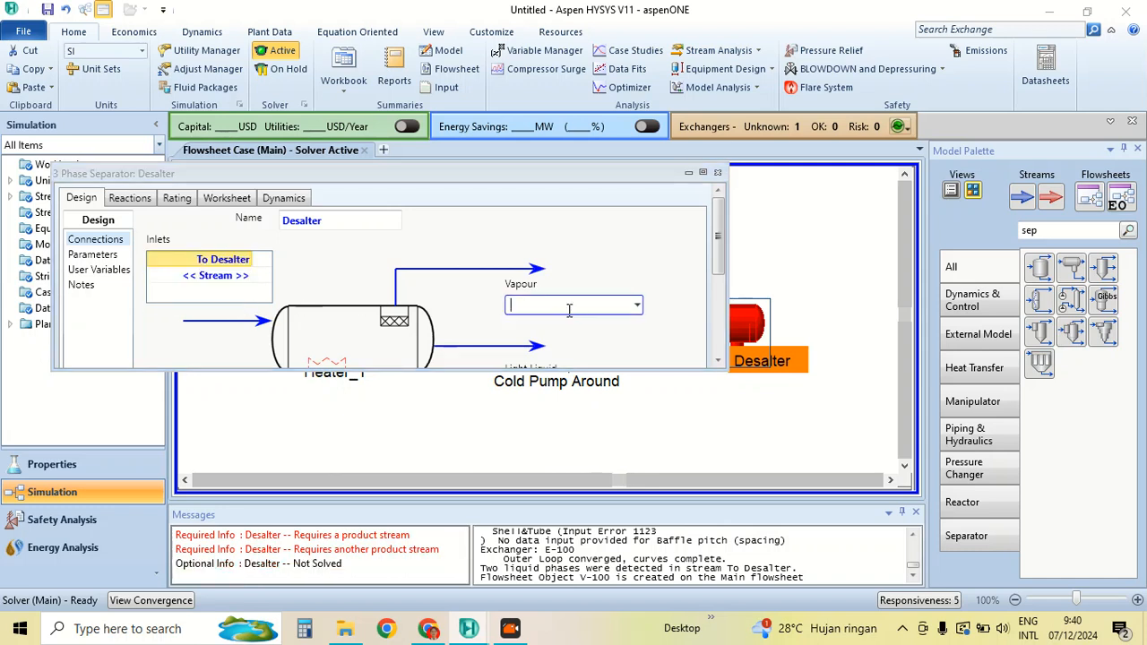
type("o")
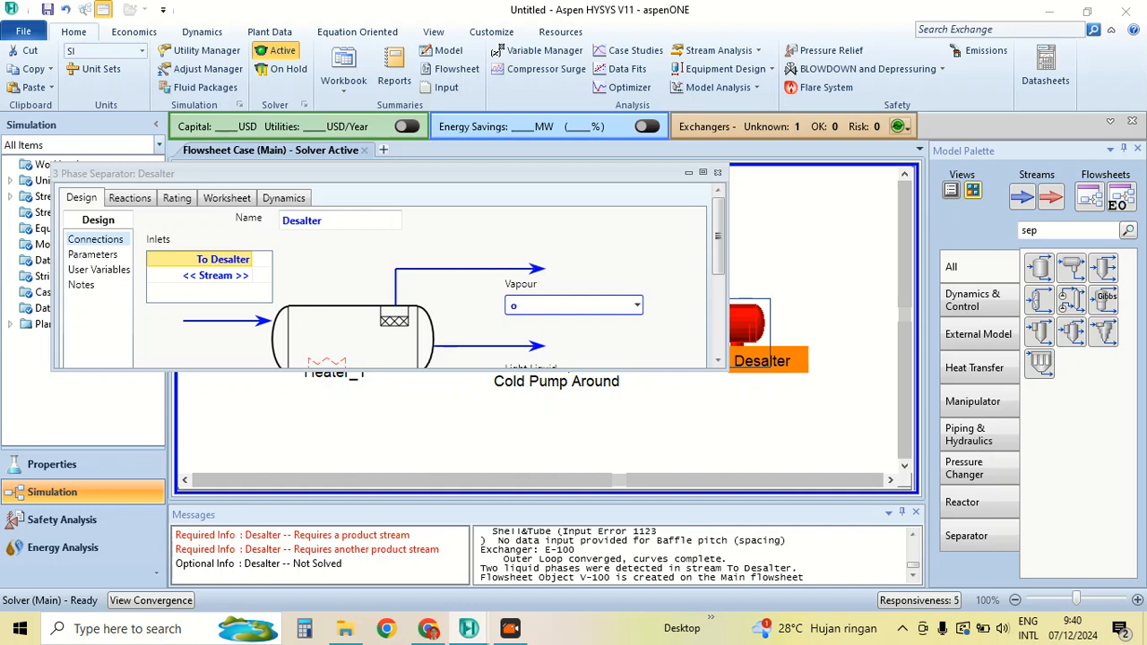
type("vhd Vap")
scroll(556, 310, "down", 1)
left_click(667, 314)
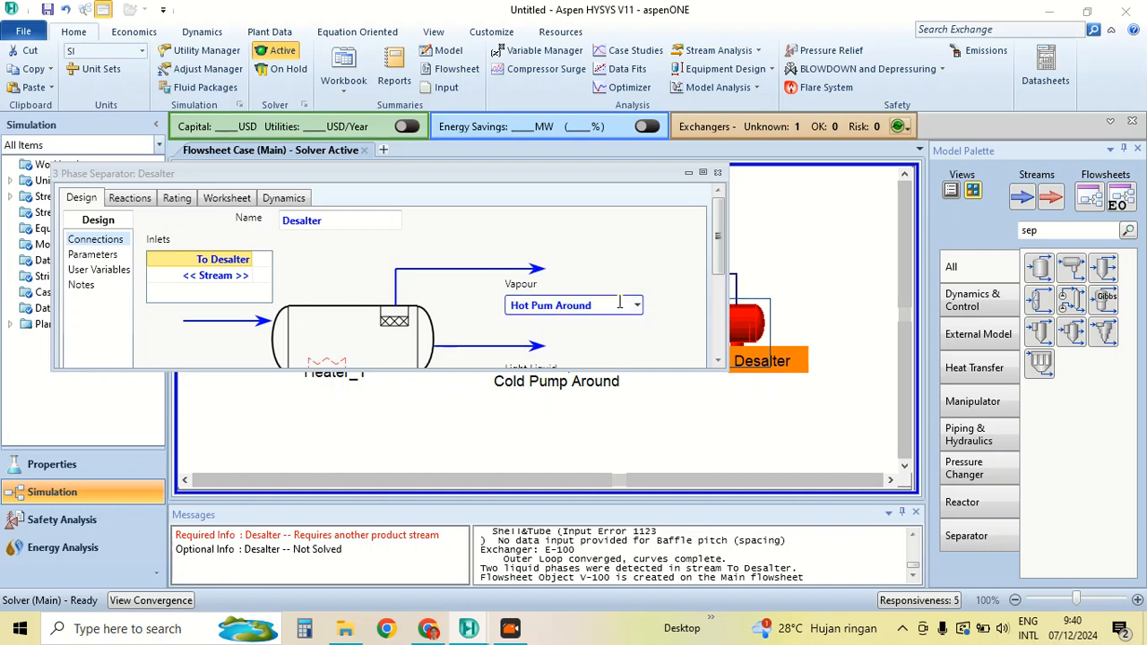
left_click(636, 306)
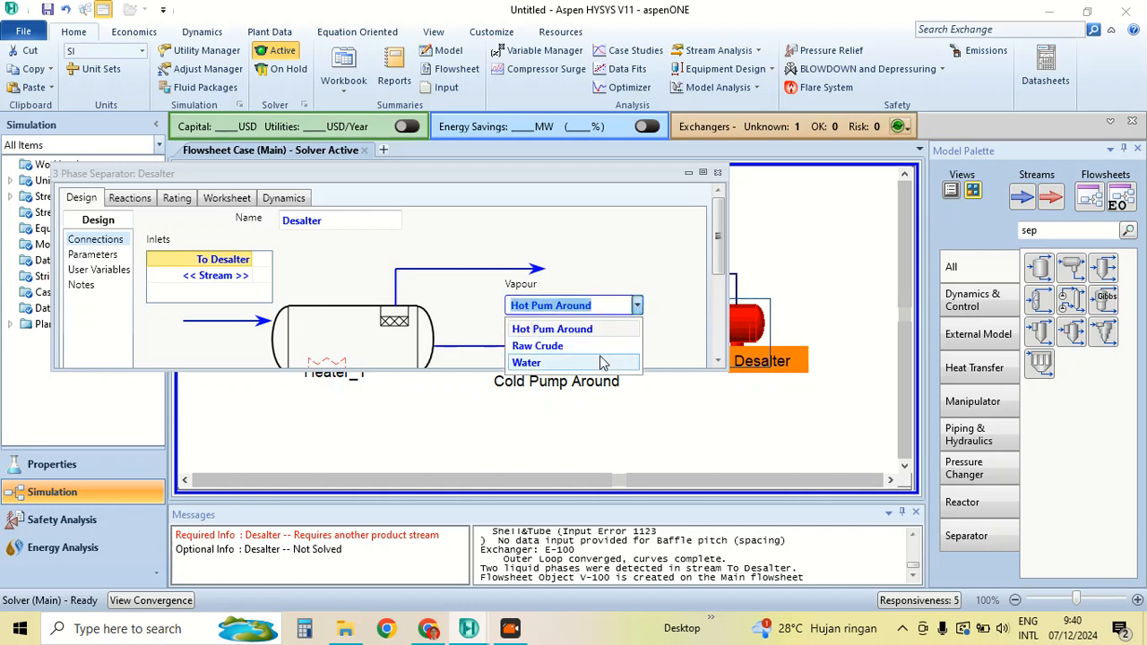
left_click(651, 291)
left_click(717, 173)
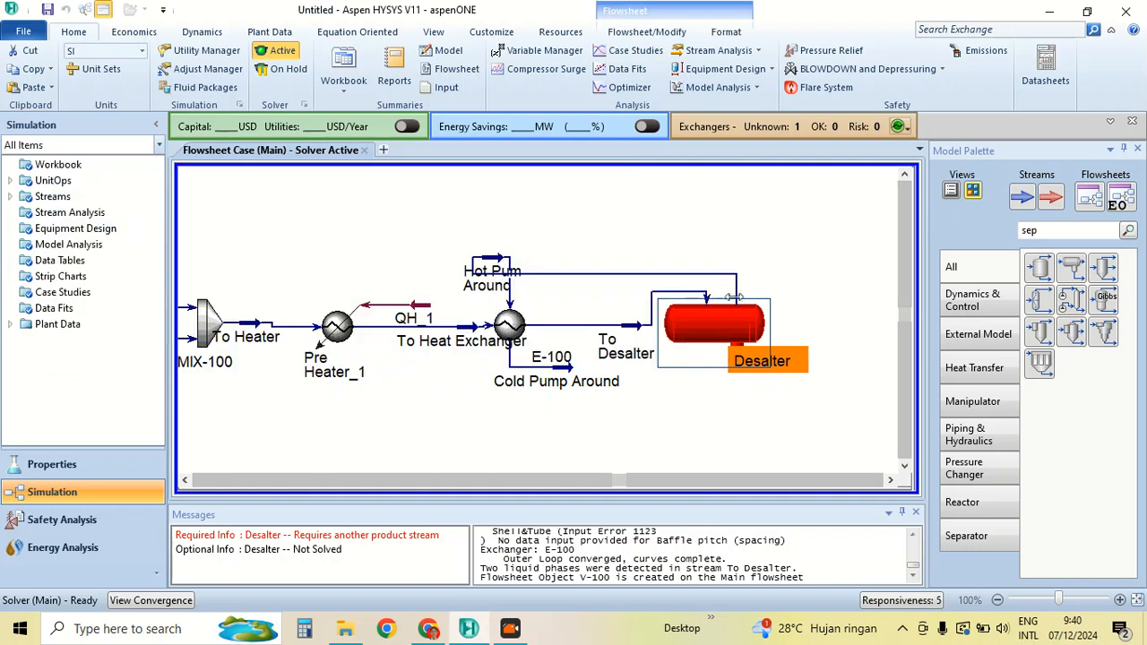
right_click(737, 278)
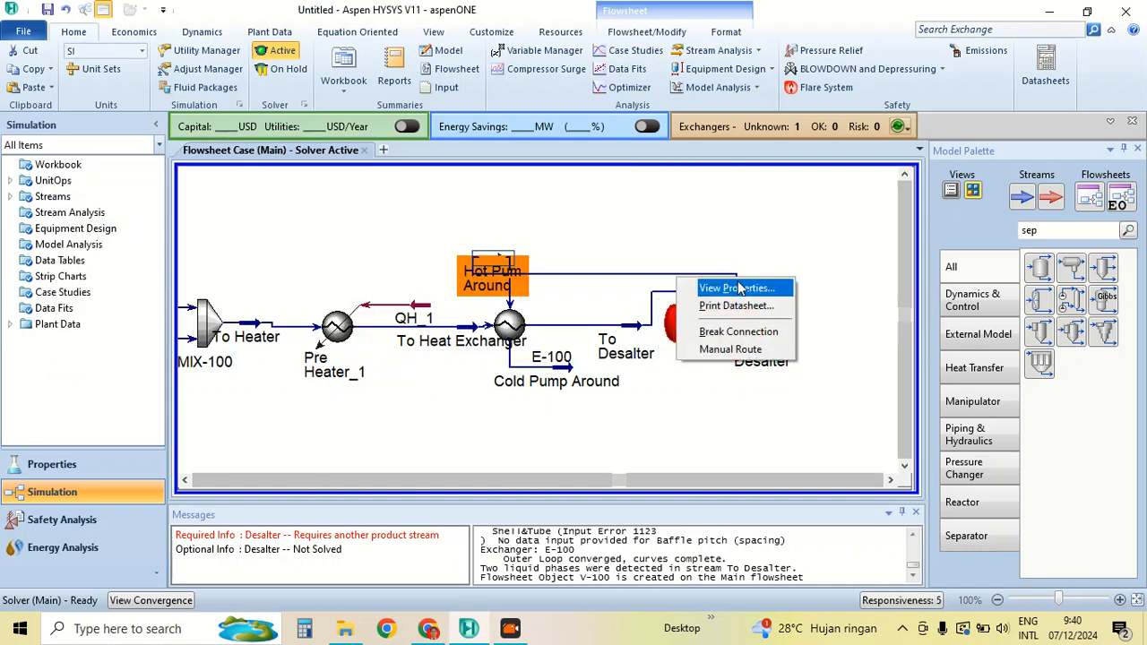
left_click(760, 335)
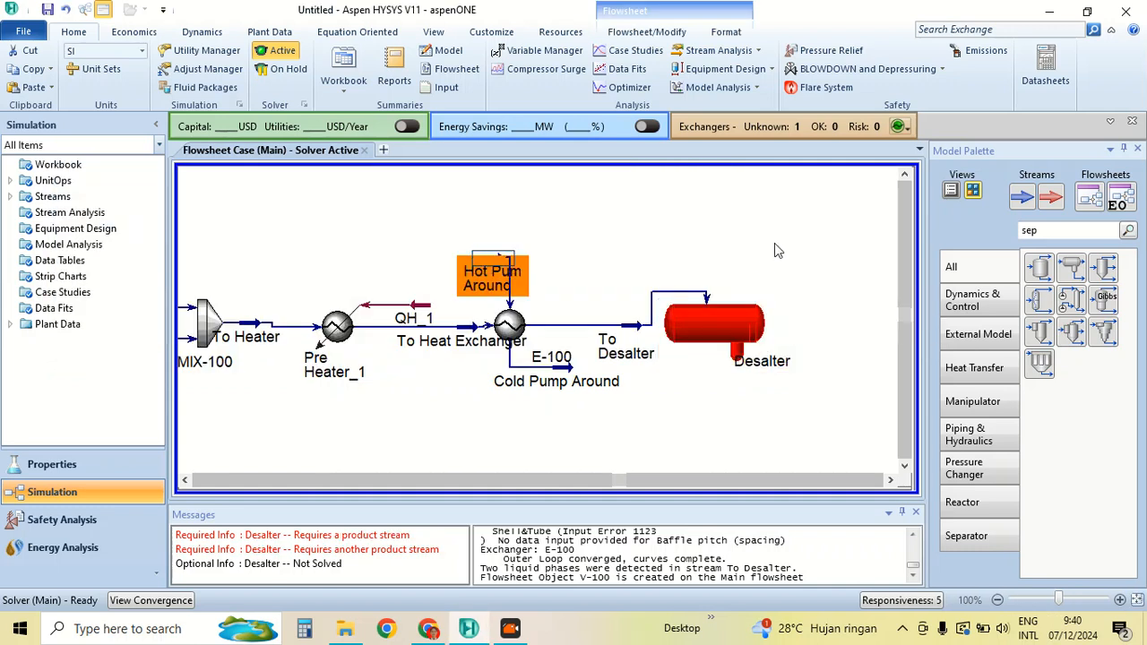
Create the stream ovhd Vap and assign it as the Desalter's vapour outlet
double_click(729, 314)
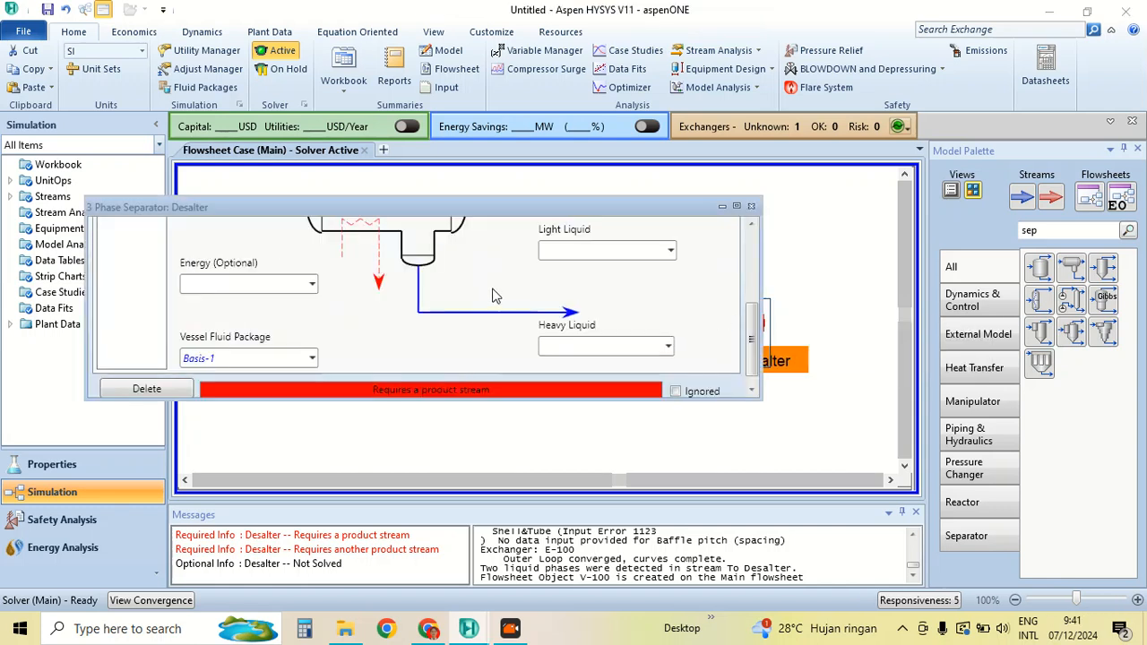
scroll(603, 255, "up", 3)
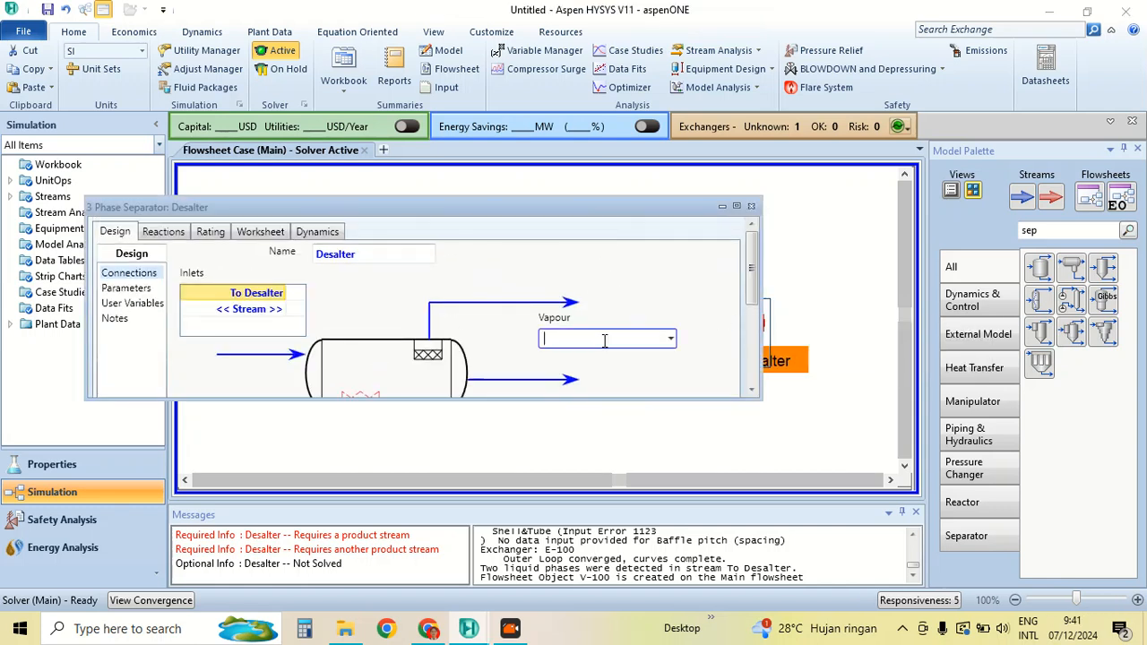
type("ovhd Vap")
key("Return")
scroll(600, 337, "down", 1)
left_click(644, 374)
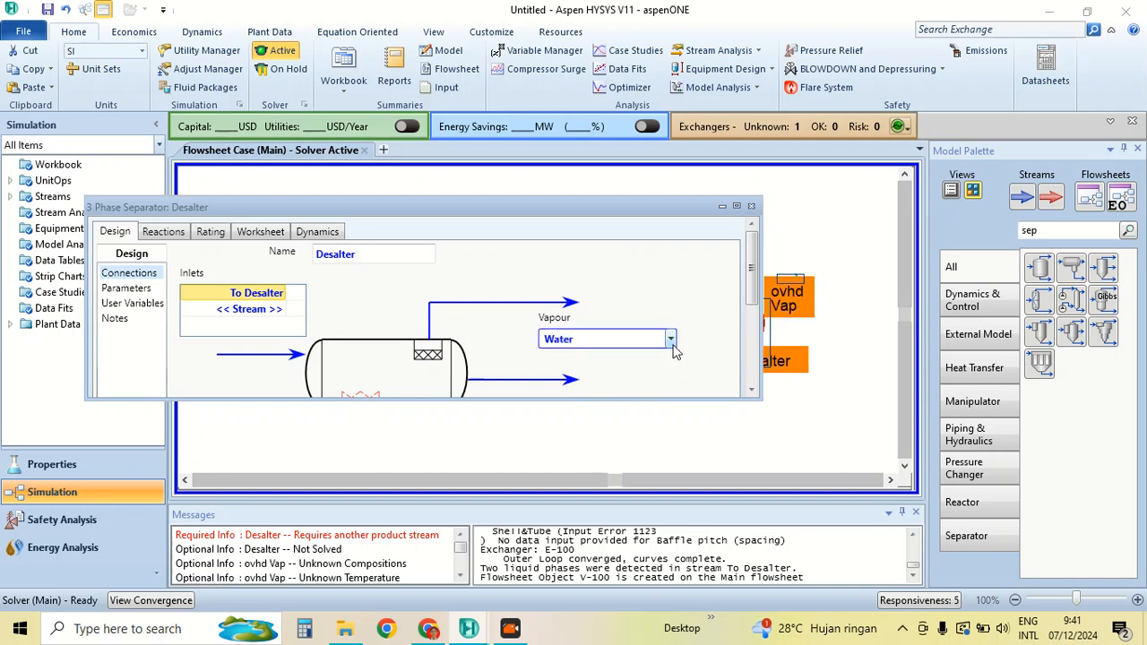
left_click(670, 338)
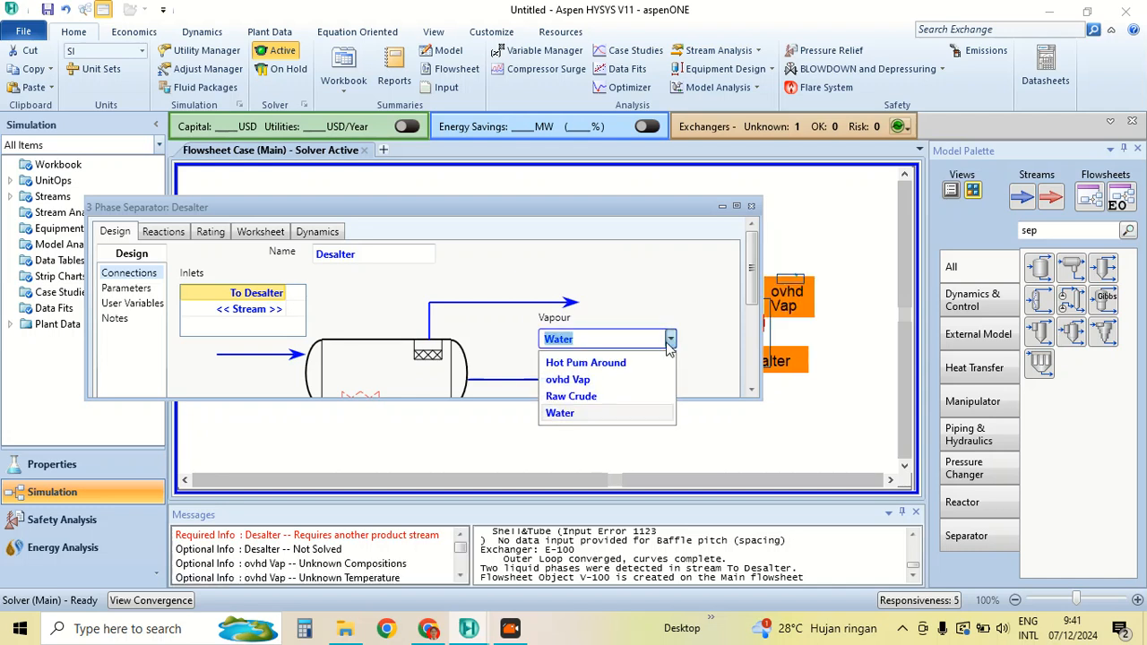
left_click(640, 380)
Create the streams Crude and Salted Water as the Desalter's light and heavy liquid outlets, and close its properties
scroll(674, 298, "down", 3)
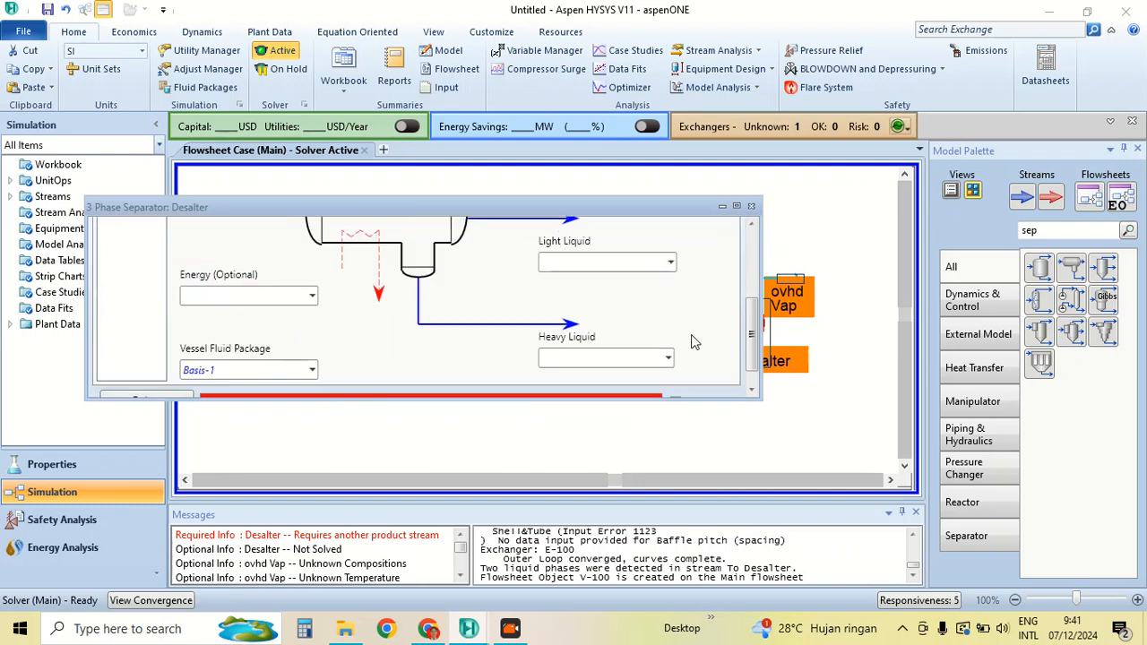
left_click(648, 264)
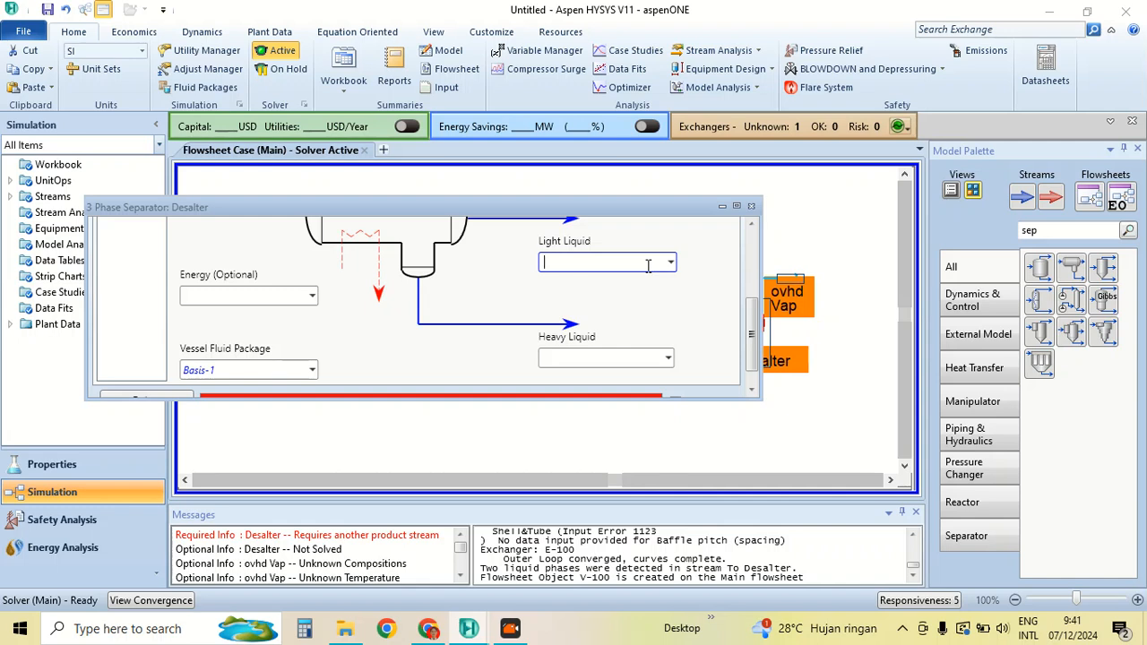
type("Crude")
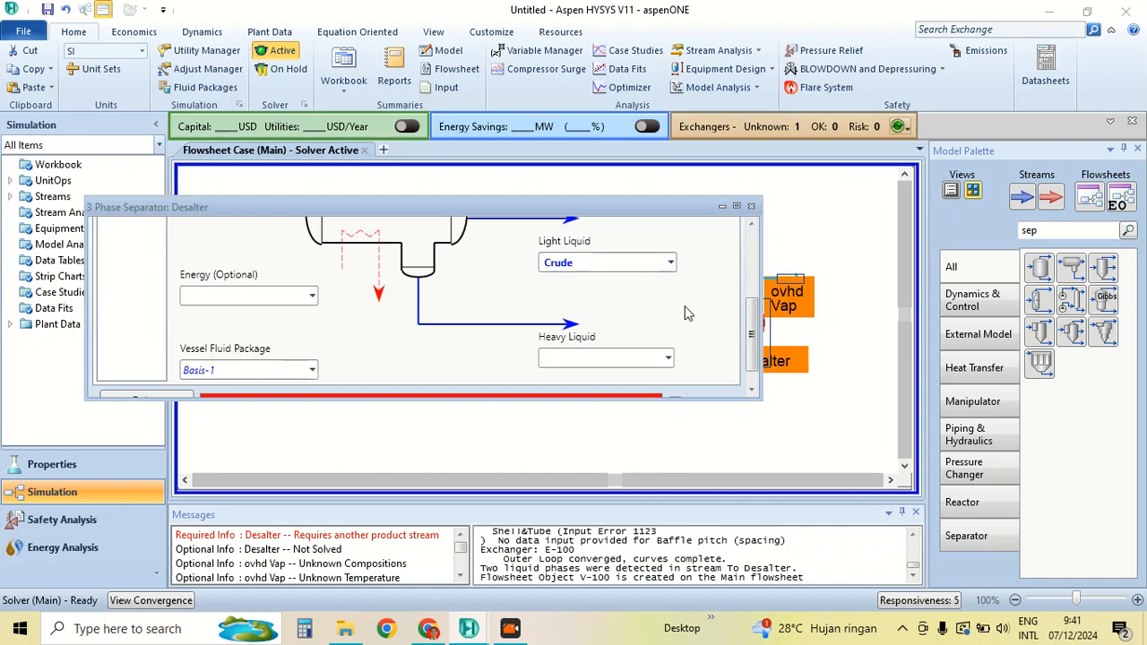
left_click(627, 355)
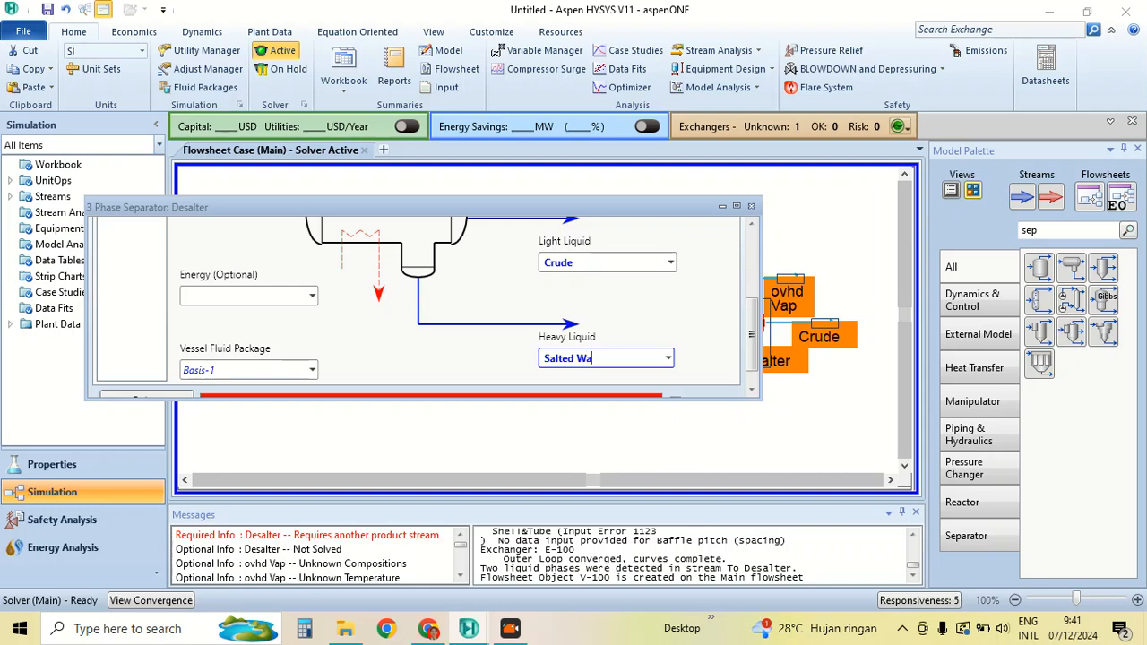
type("Salted Water")
key("Return")
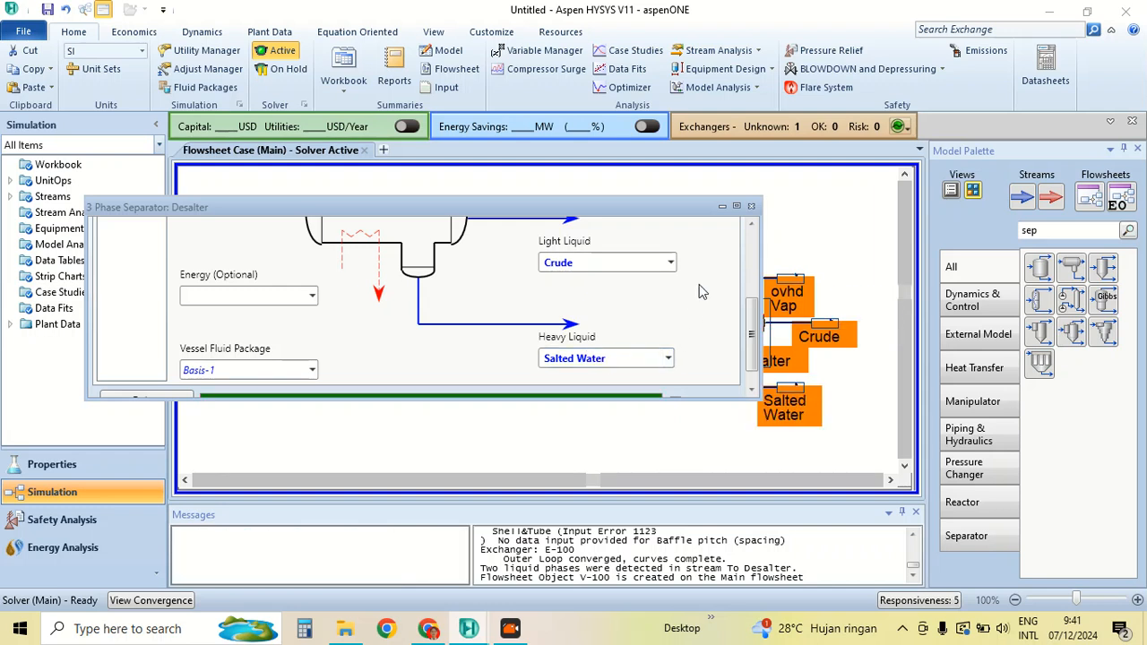
left_click(751, 207)
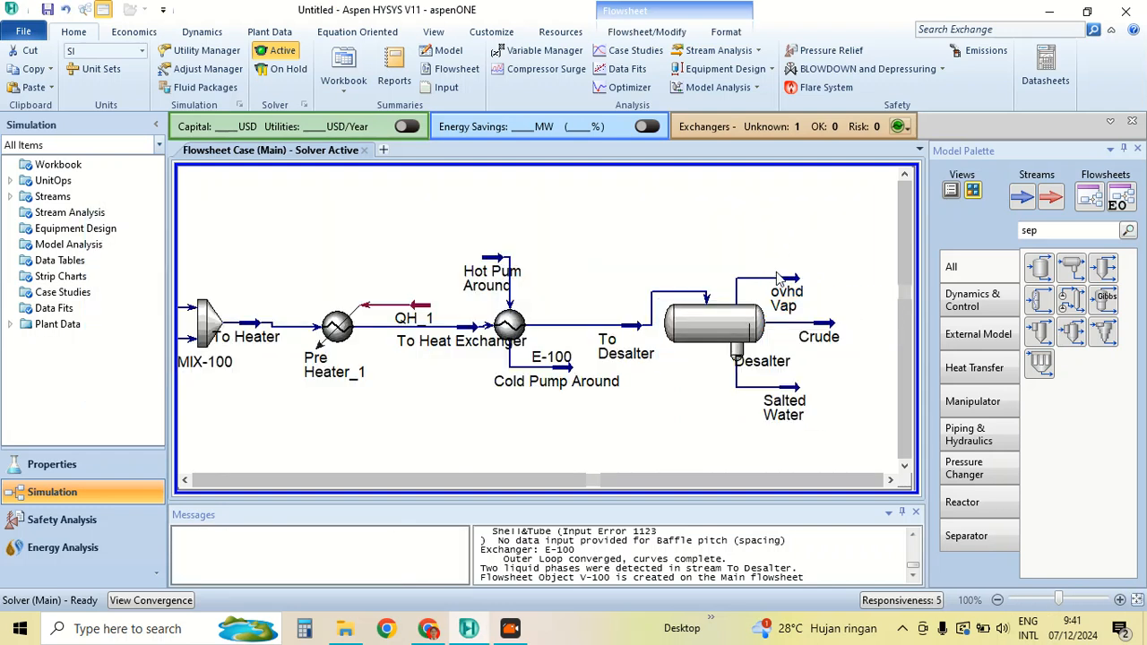
Spread out the Desalter's outlet streams: ovhd Vap higher, Crude further downstream and Salted Water lower
left_click_drag(793, 279, 793, 259)
mouse_move(834, 339)
left_click_drag(834, 339, 860, 327)
left_click(866, 301)
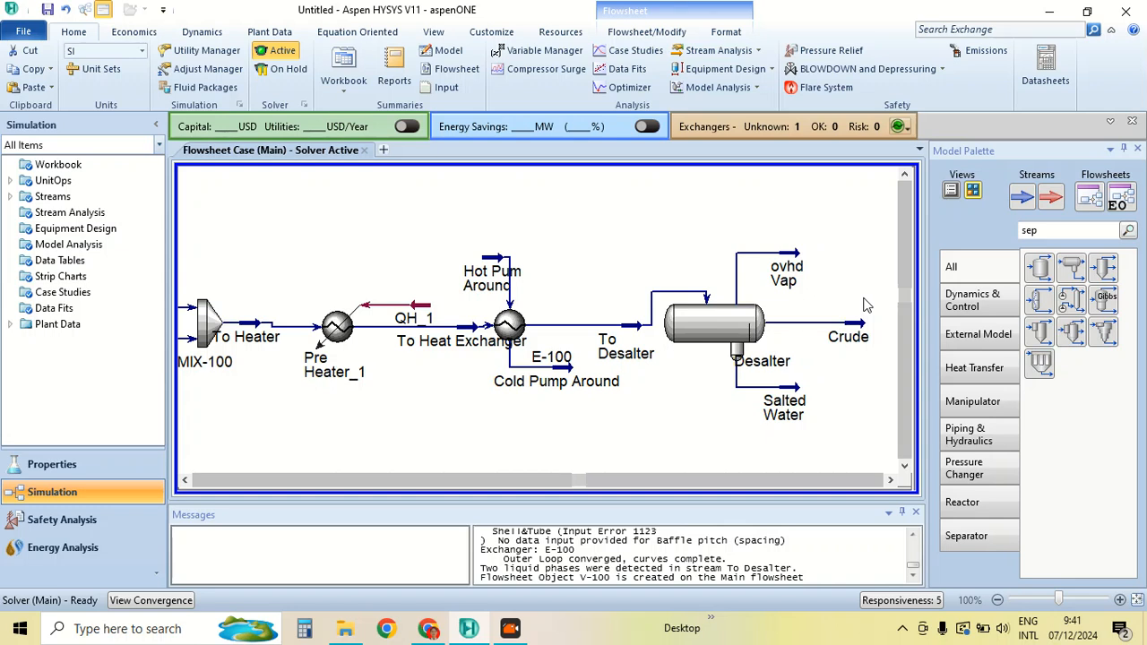
left_click(802, 394)
left_click_drag(802, 399, 802, 413)
left_click(822, 397)
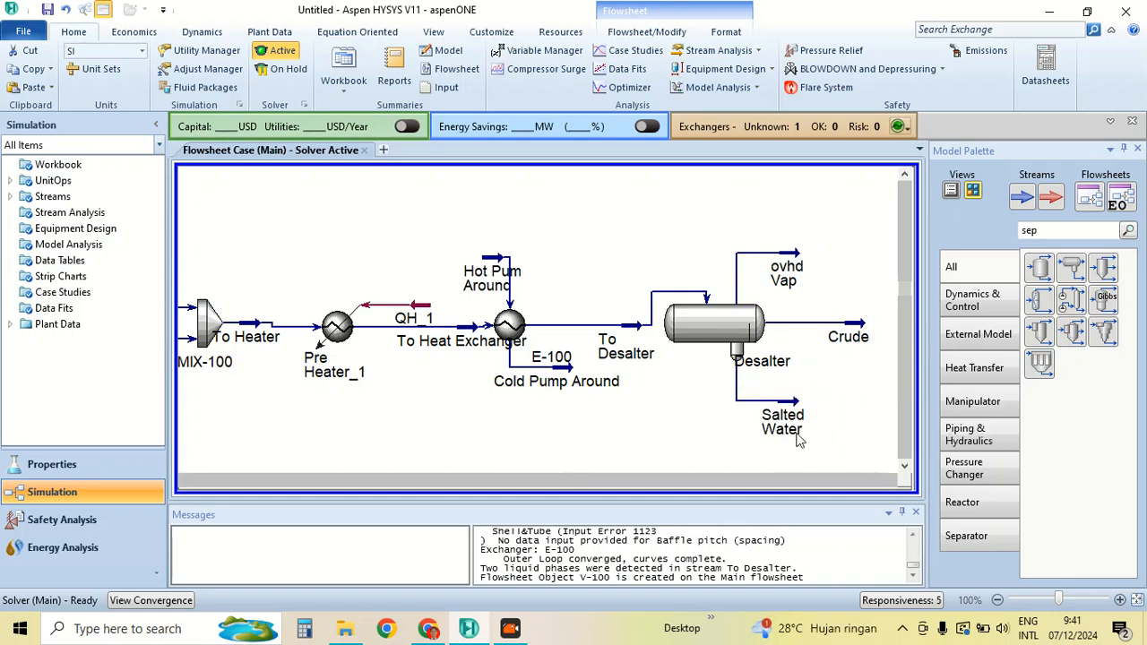
Shift the Crude stream slightly further away from the Desalter
mouse_move(787, 424)
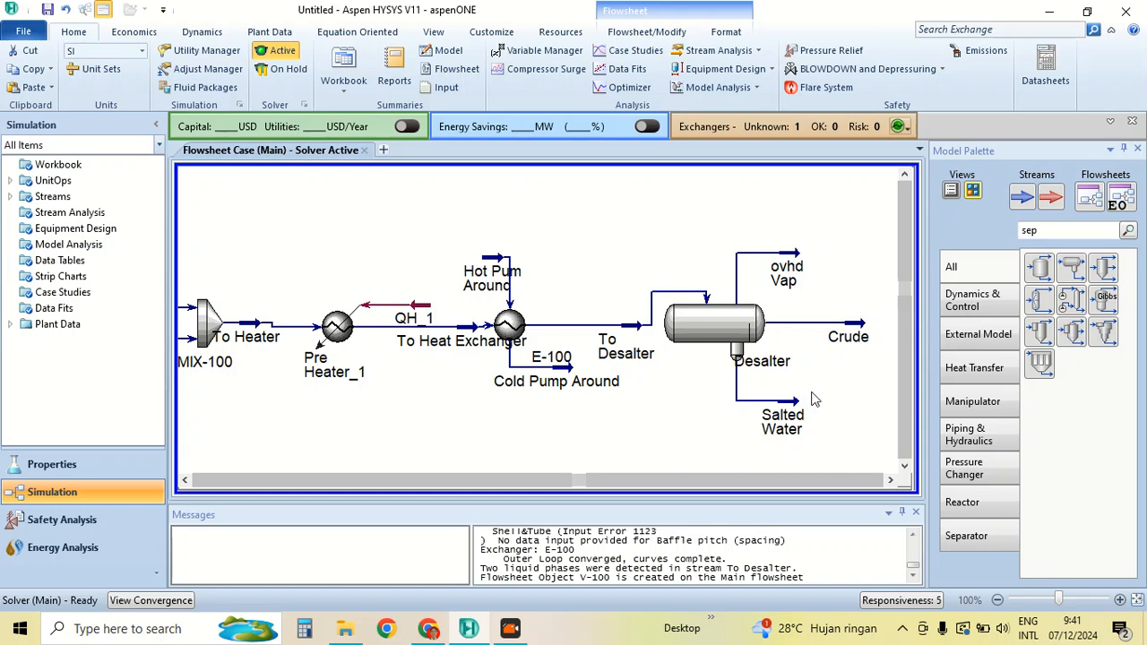
left_click(848, 328)
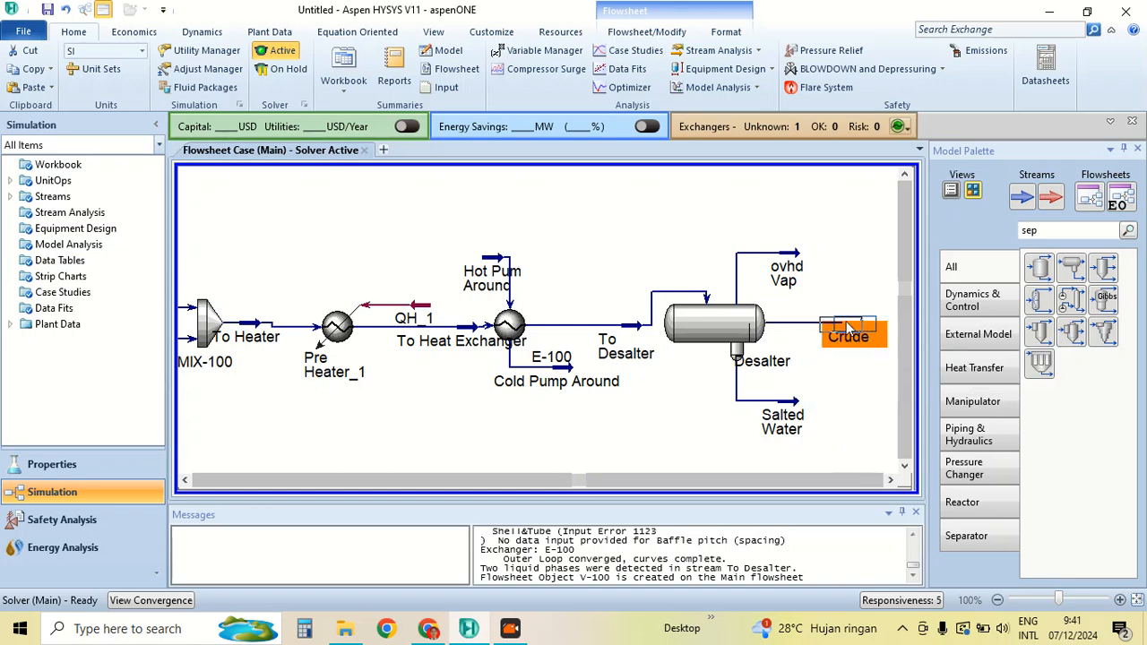
left_click(890, 481)
left_click(770, 370)
left_click_drag(693, 328, 724, 326)
left_click(785, 297)
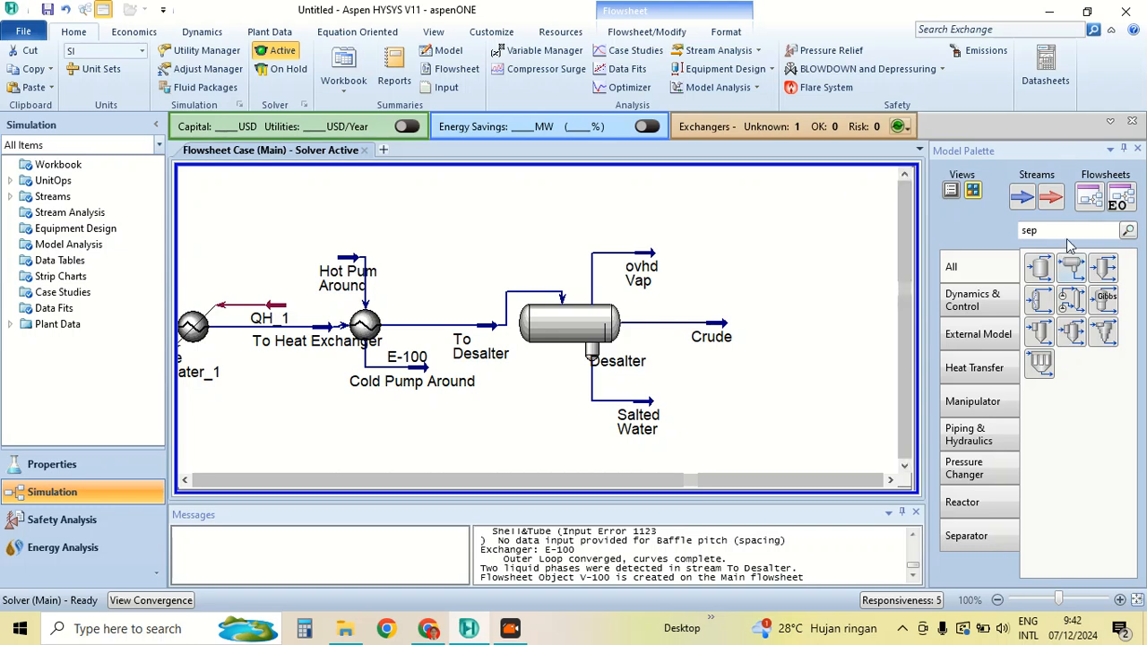
Find the heater models with "he" and place a Heater just downstream of the Crude stream
left_click(991, 233)
type("he")
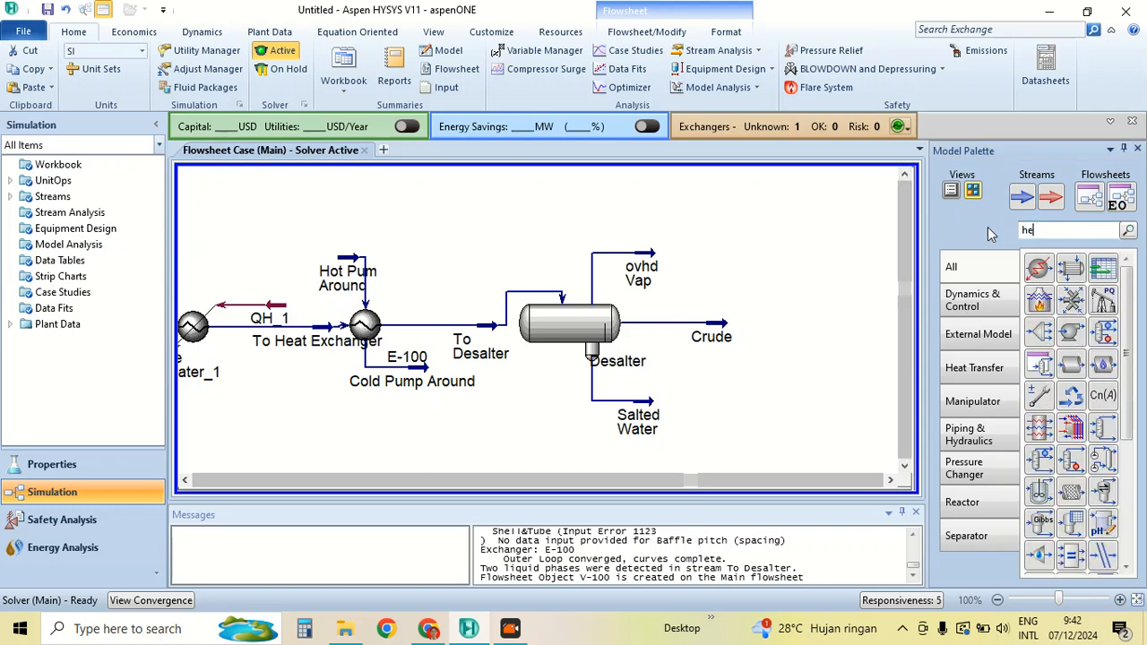
left_click(1040, 267)
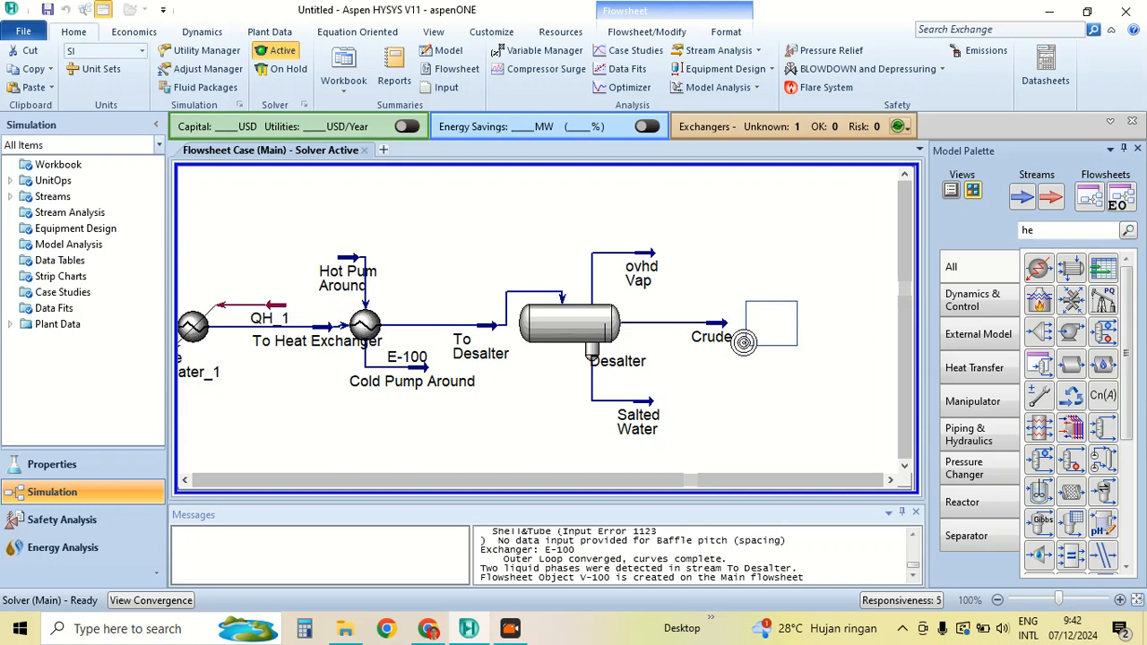
left_click(762, 325)
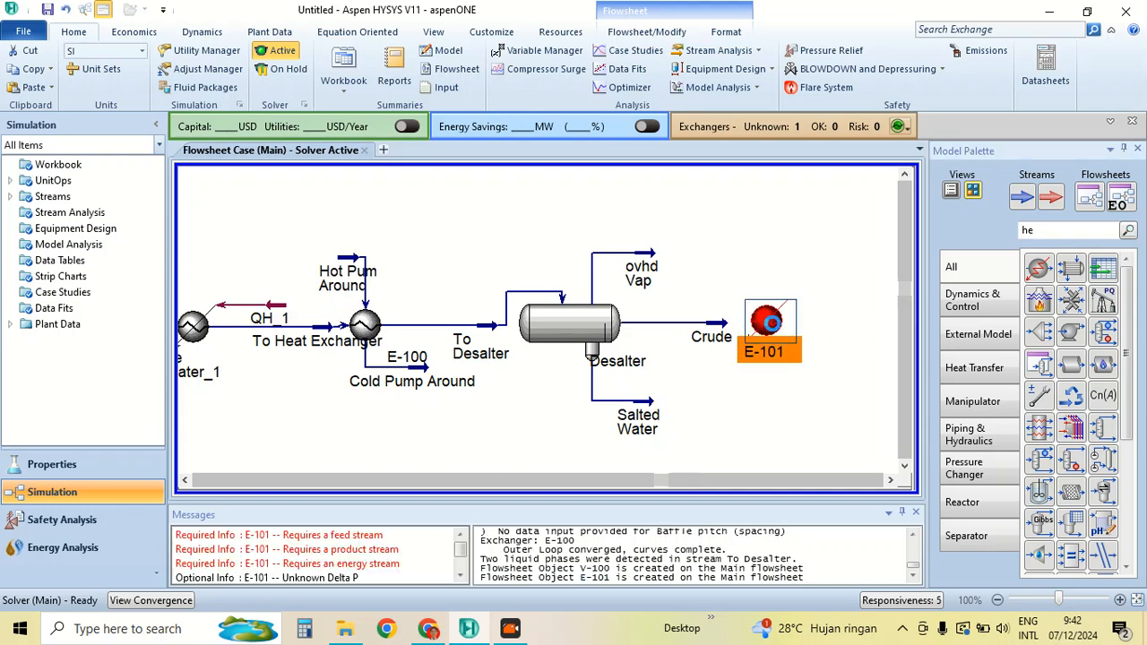
Name the new heater Heater and connect Crude as its inlet and a new stream To pre flash as its outlet
double_click(774, 328)
left_click(450, 284)
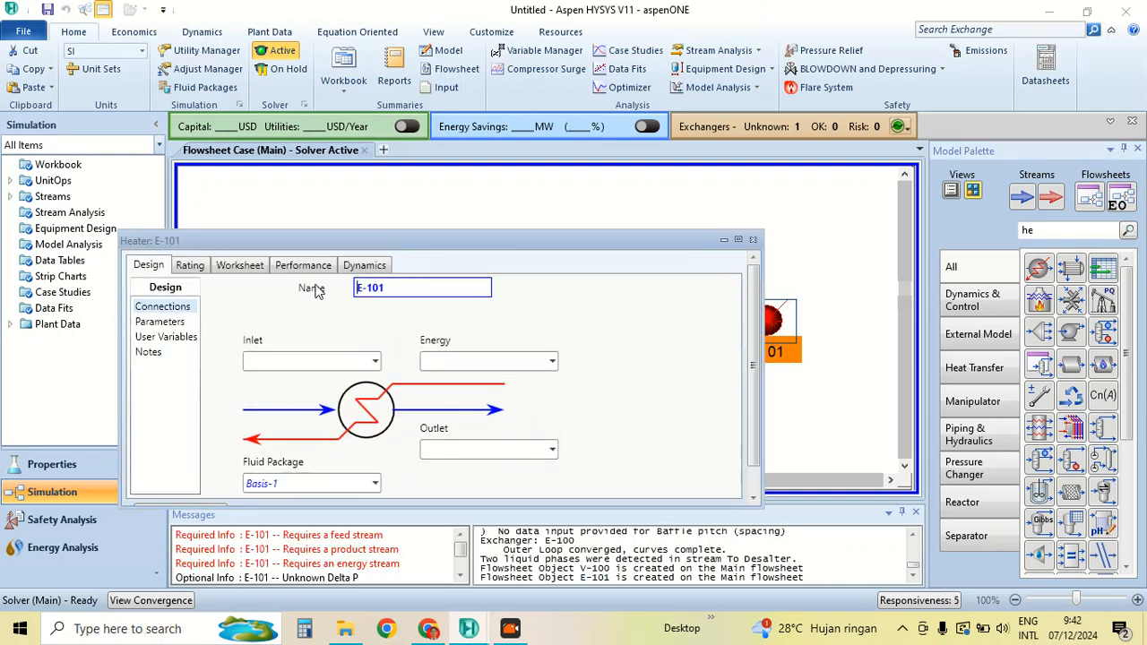
left_click_drag(416, 289, 346, 287)
type("Heater")
left_click(359, 361)
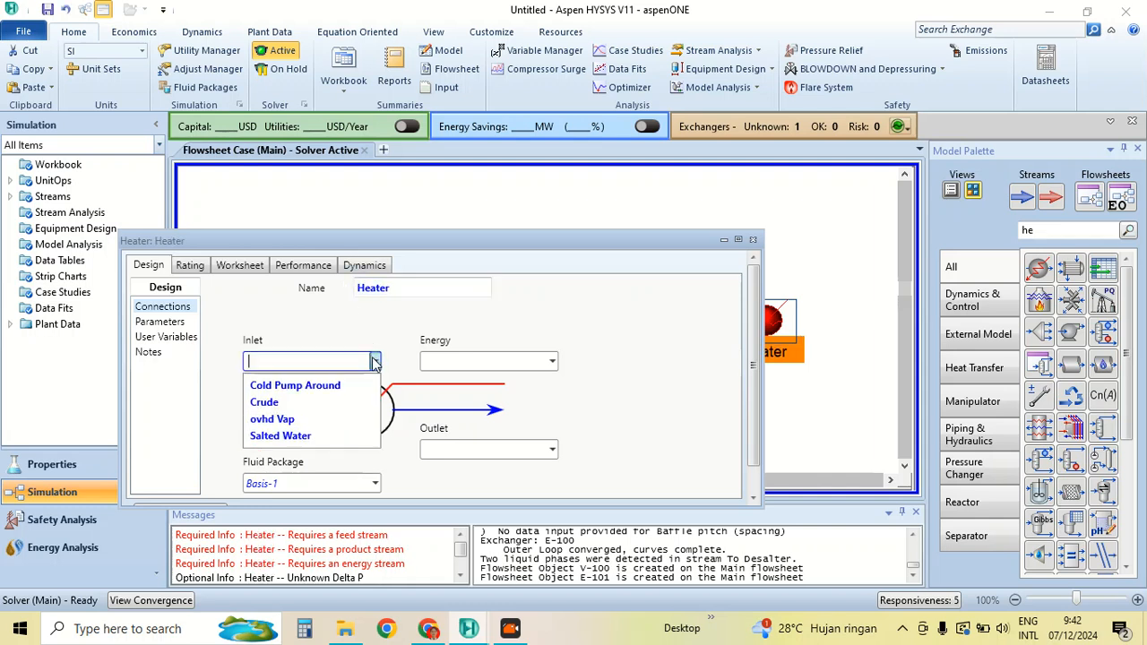
left_click(265, 402)
left_click(458, 451)
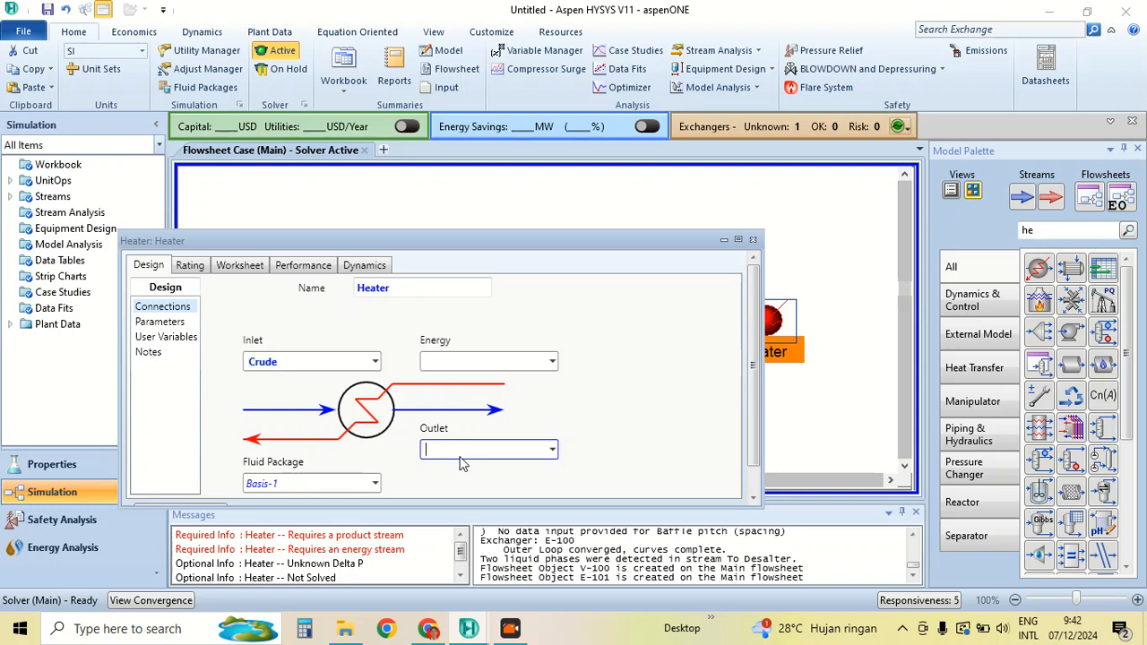
type("To pre flash")
key("Return")
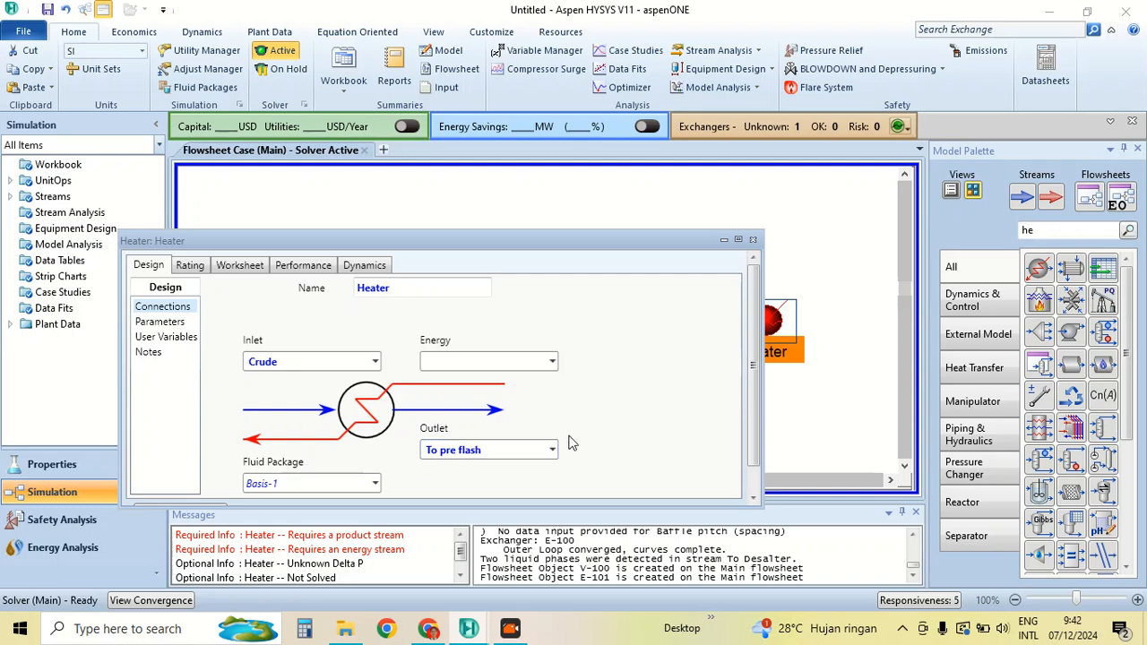
Set the temperature of the Heater's outlet stream To pre flash to 175 °C
left_click(249, 268)
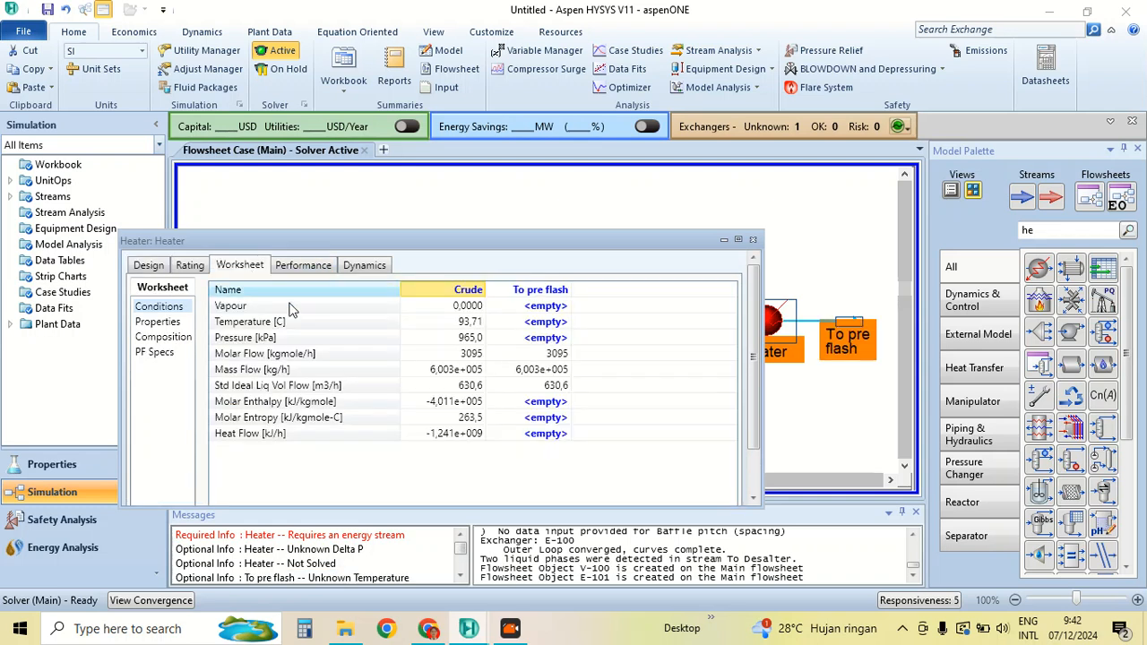
left_click(561, 322)
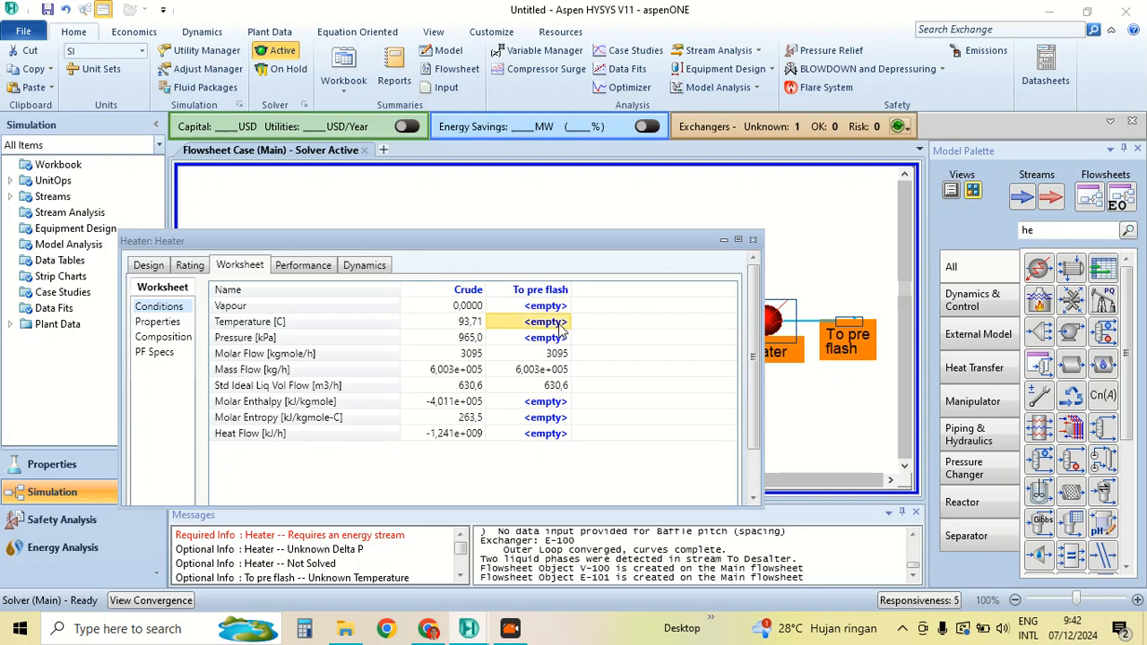
type("175")
key("Return")
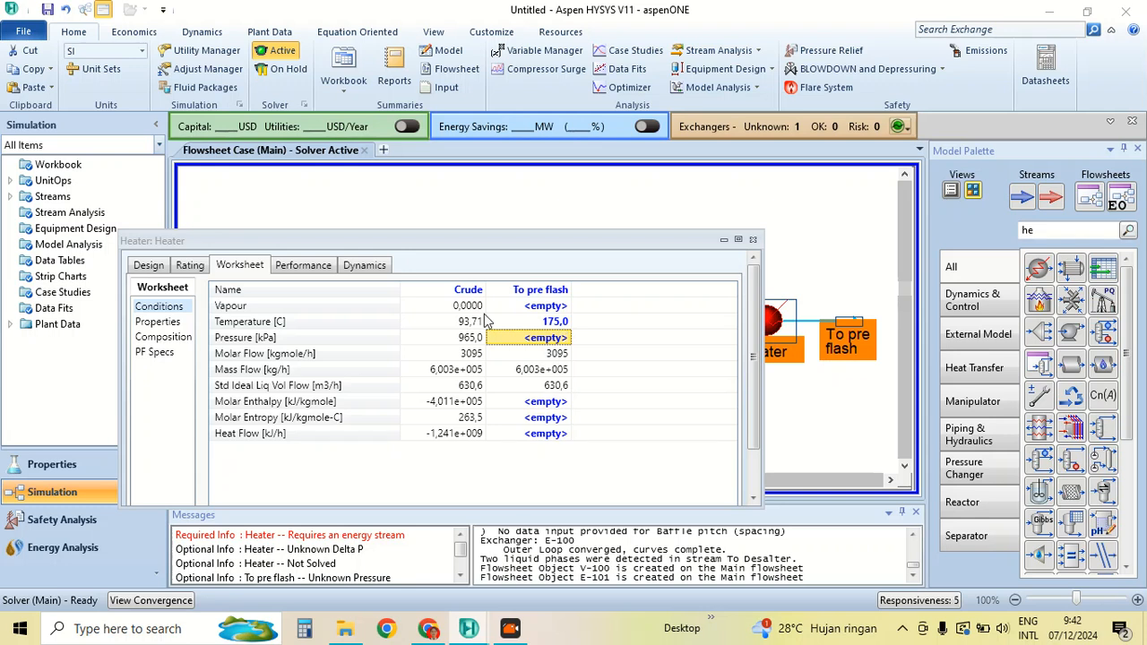
Set the Heater's pressure drop (Delta P) to 0 kPa
left_click(149, 266)
left_click(164, 322)
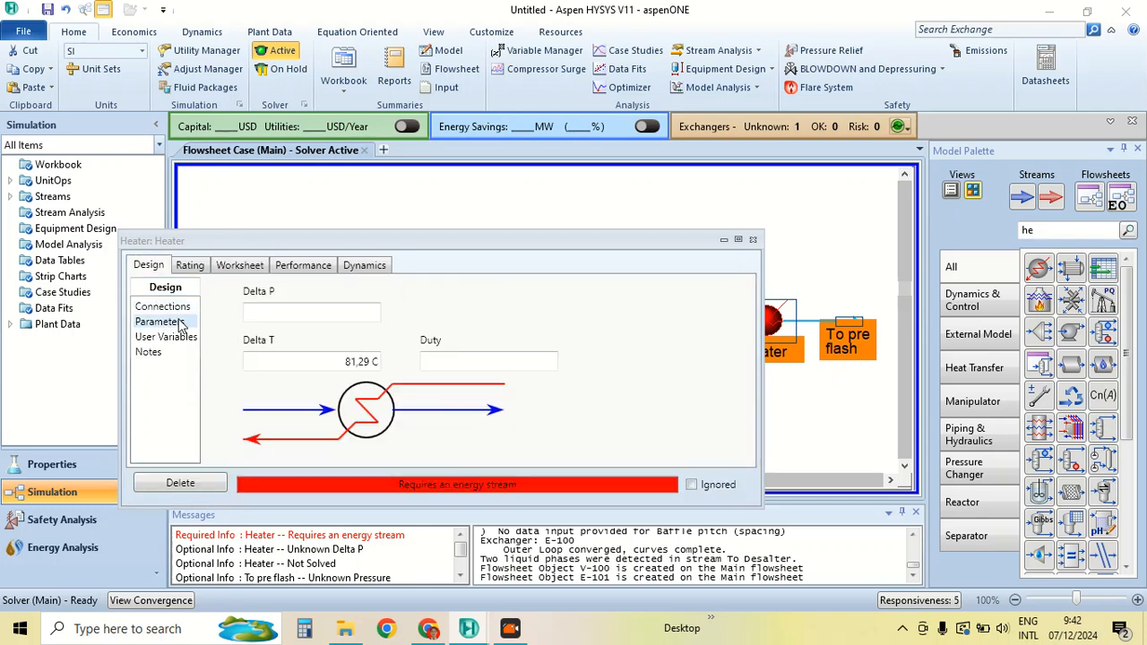
left_click(279, 319)
type("0")
key("Return")
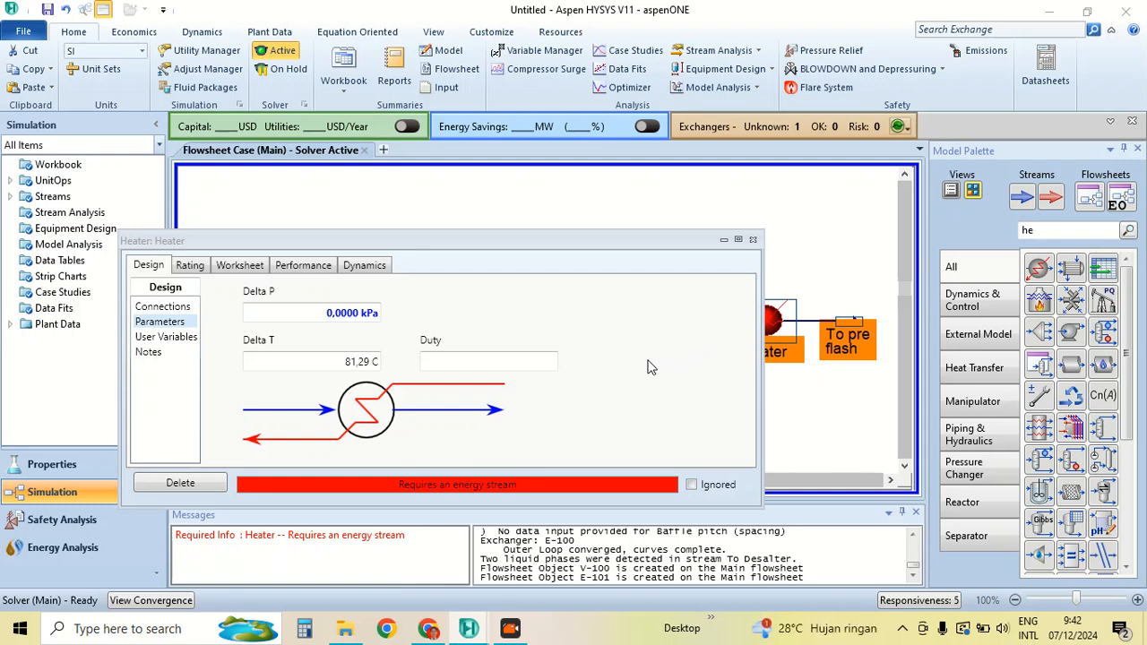
Create the energy stream Q H_2 for the Heater and close its properties
left_click(235, 266)
left_click(147, 268)
left_click(161, 306)
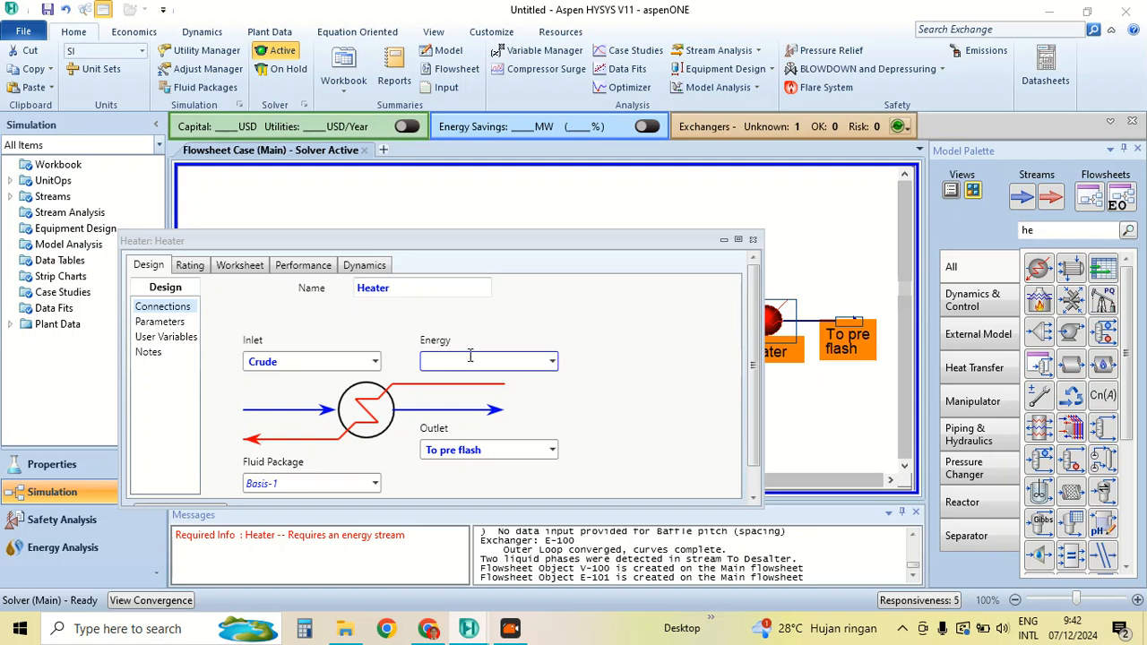
left_click(482, 362)
type("Q H_2")
key("Return")
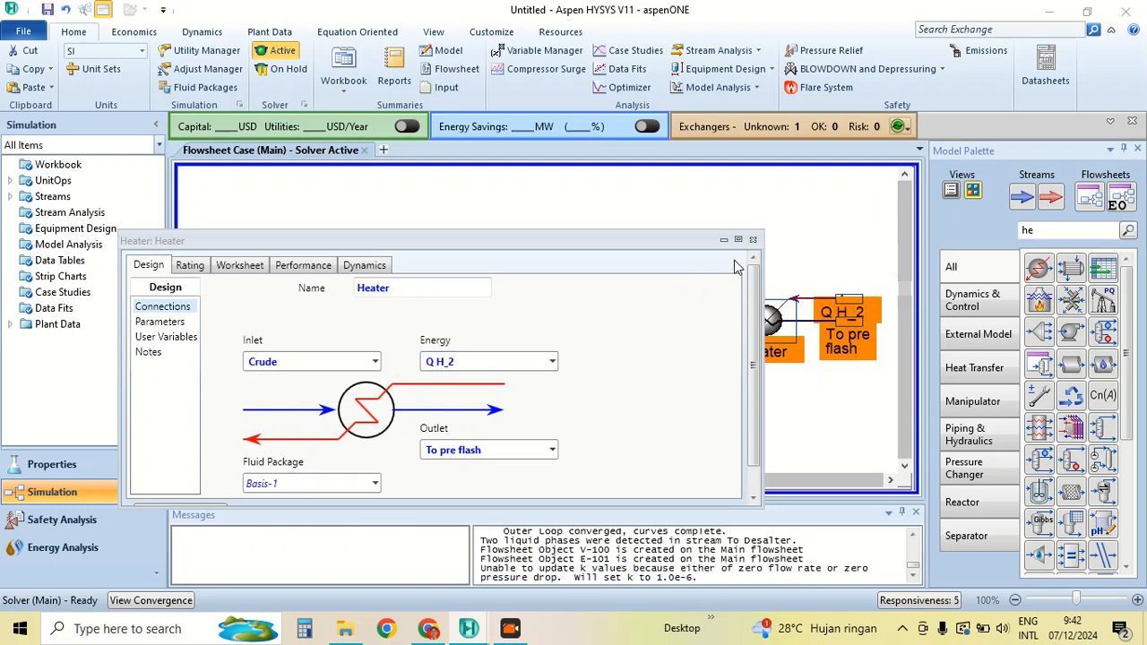
left_click(753, 240)
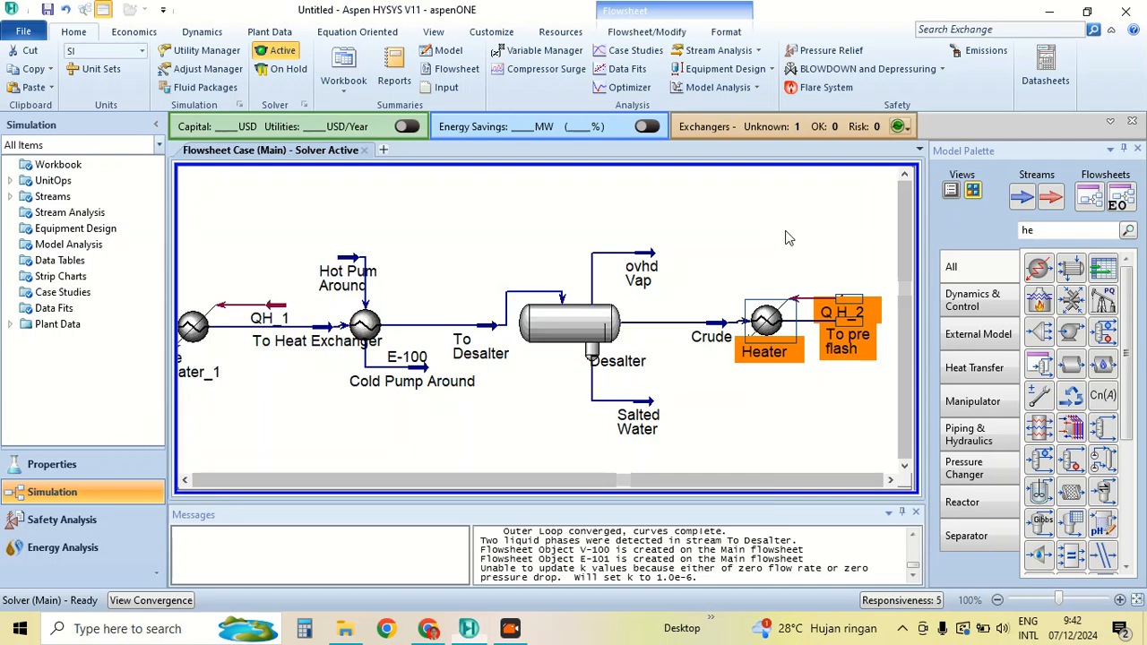
Move the To pre flash stream further from the Heater and review its stream conditions
left_click(890, 482)
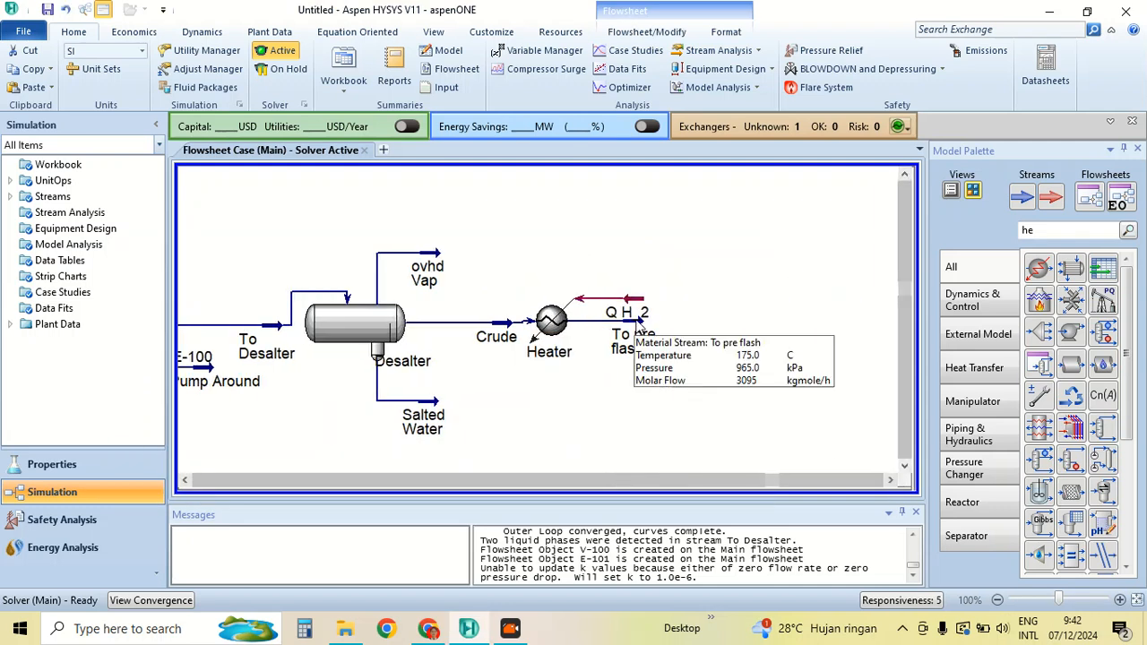
left_click(653, 337)
left_click_drag(652, 337, 712, 338)
left_click(795, 300)
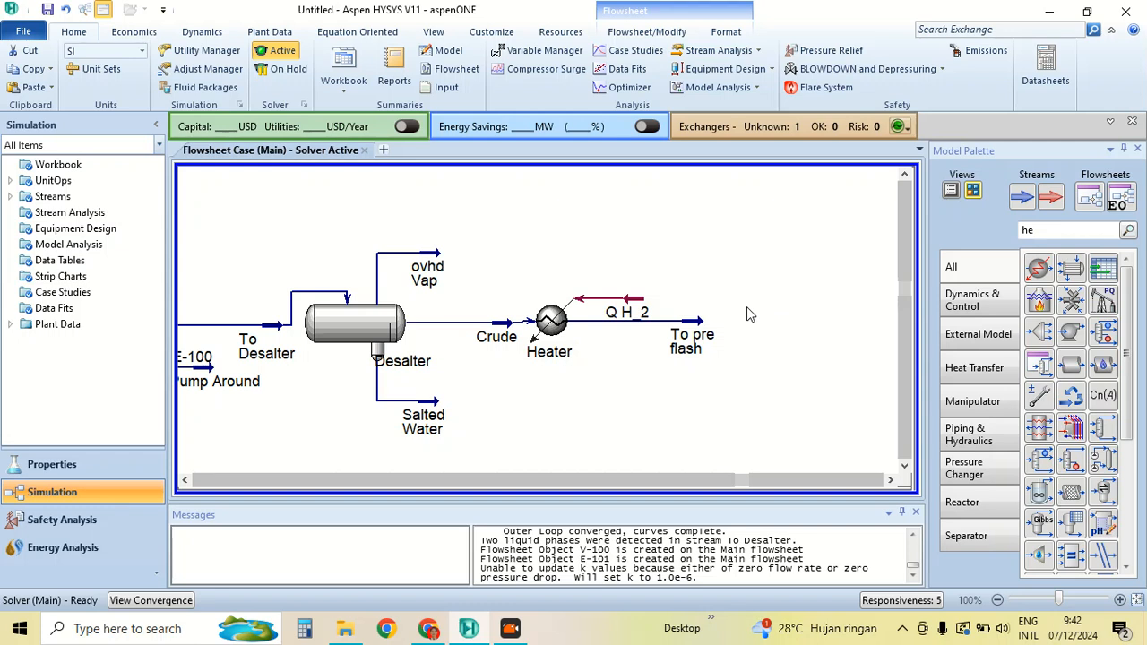
double_click(706, 326)
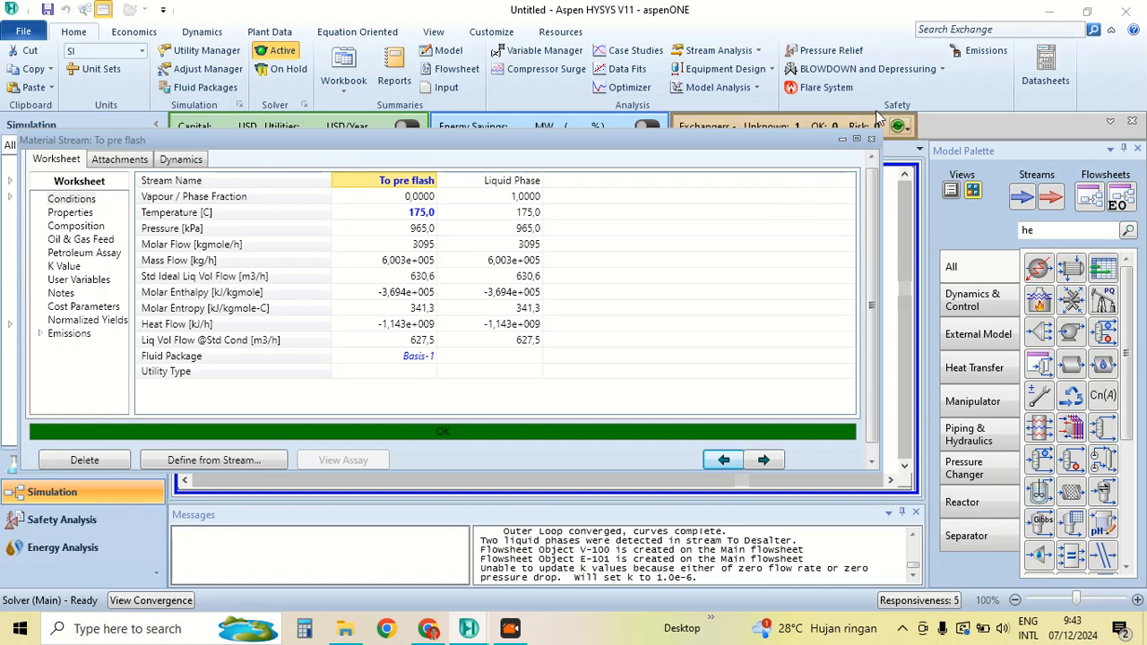
left_click(870, 138)
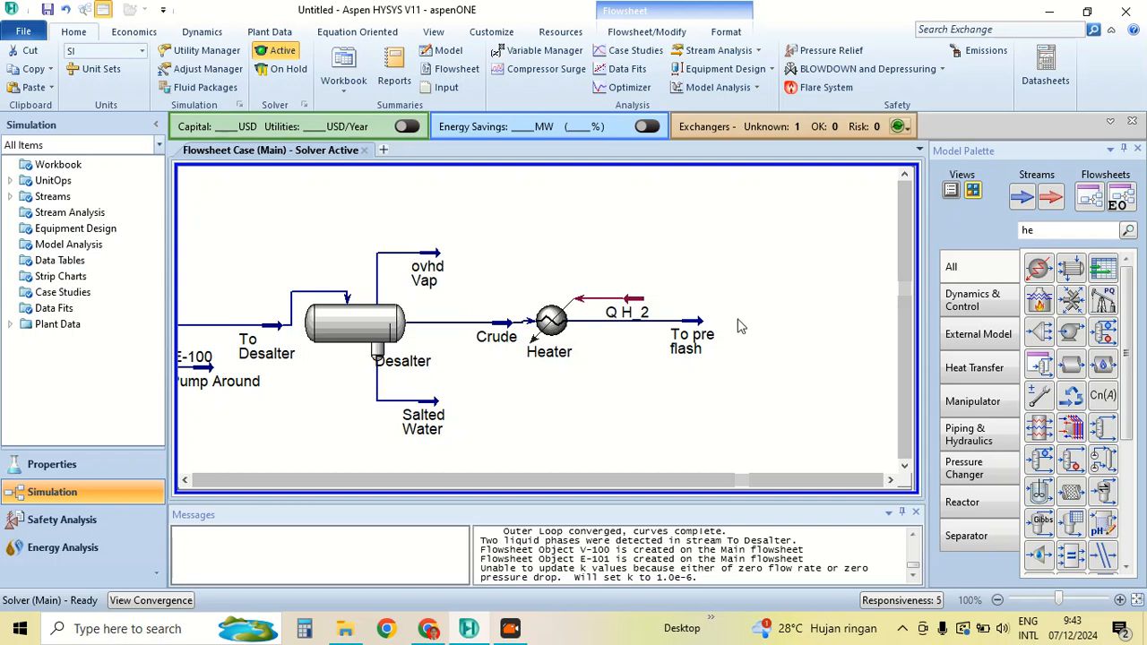
Find the separator models with "sep" and place a two-phase Separator just downstream of the To pre flash stream
left_click_drag(1088, 230, 993, 225)
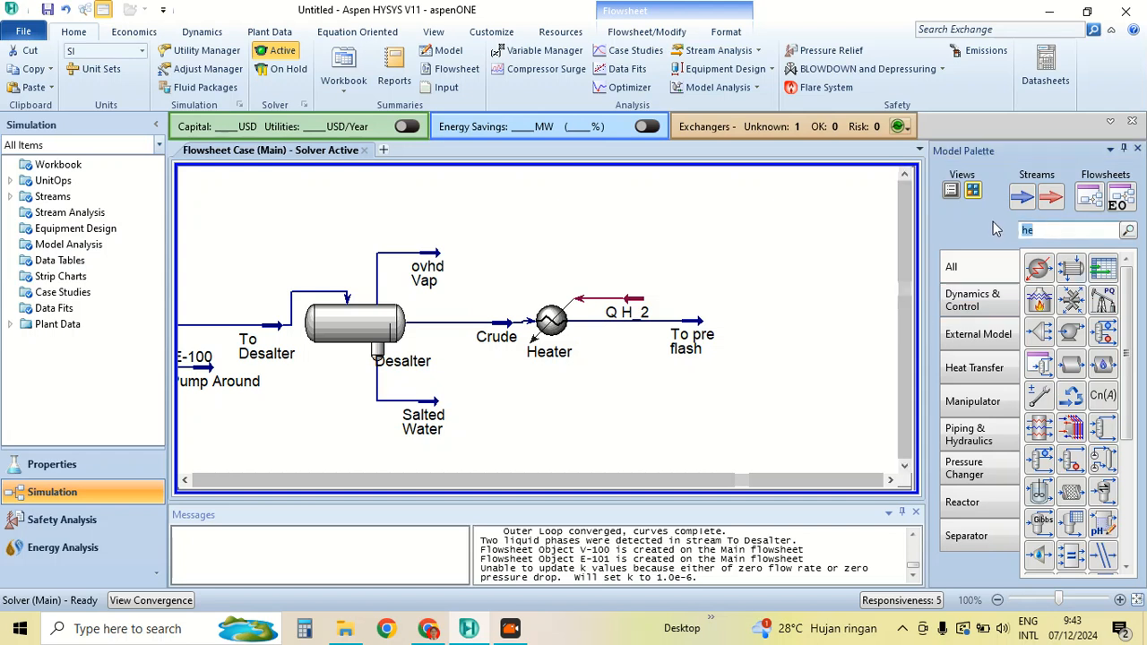
type("sep")
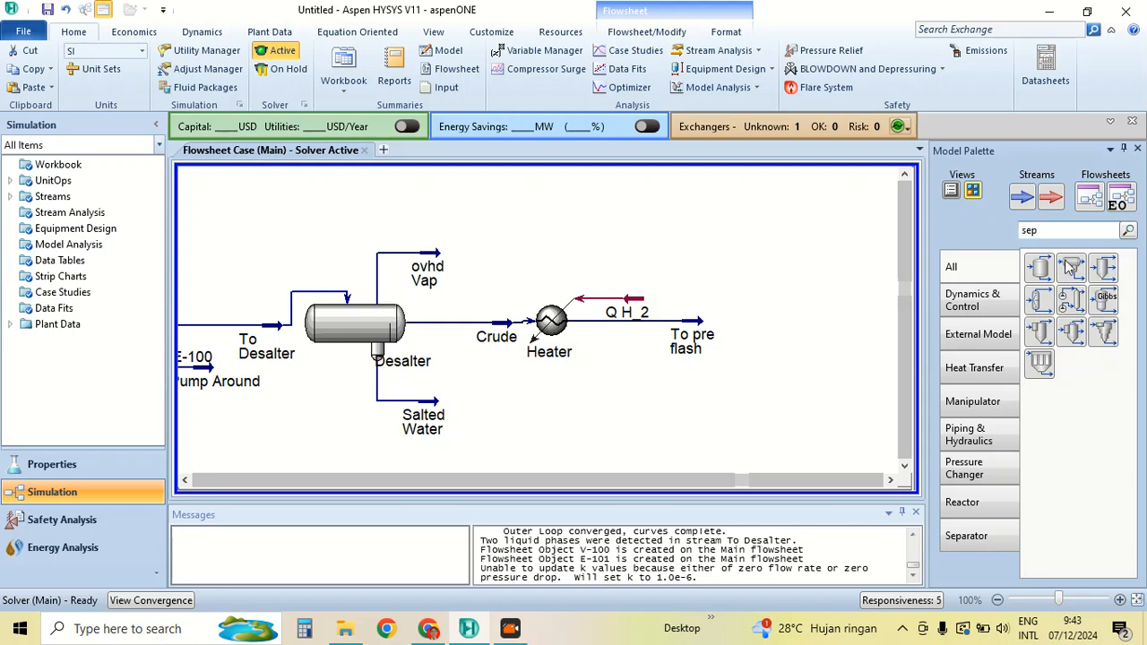
left_click_drag(1047, 276, 719, 384)
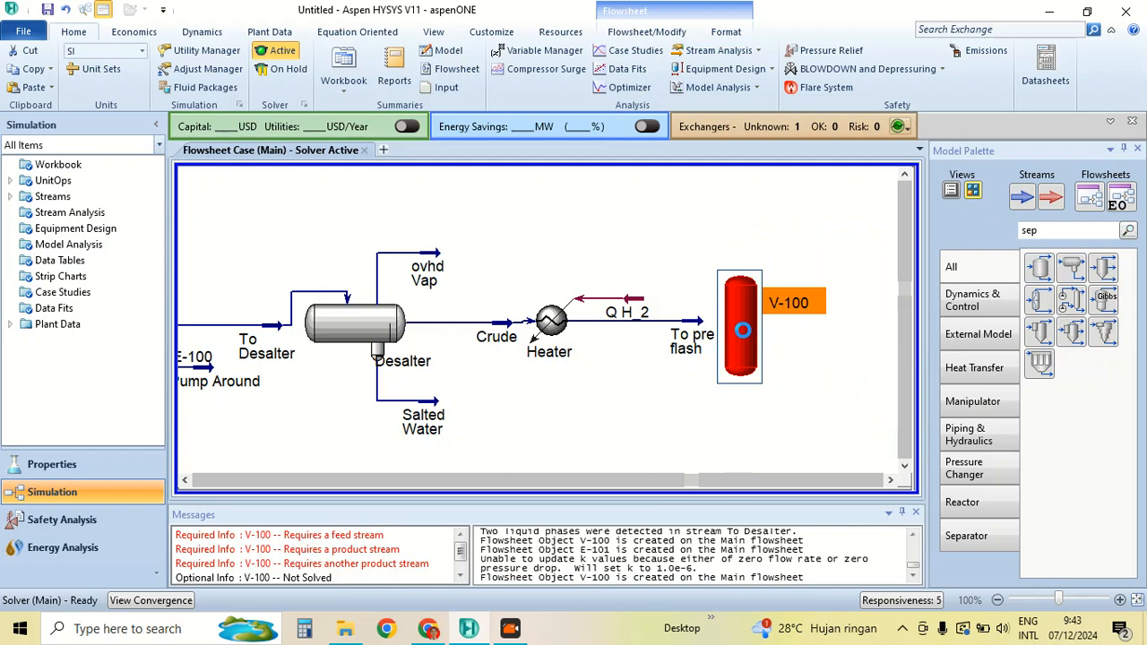
Connect the To pre flash stream as the inlet of separator V-100 and rename the separator Pre FLash
double_click(742, 333)
scroll(282, 269, "up", 3)
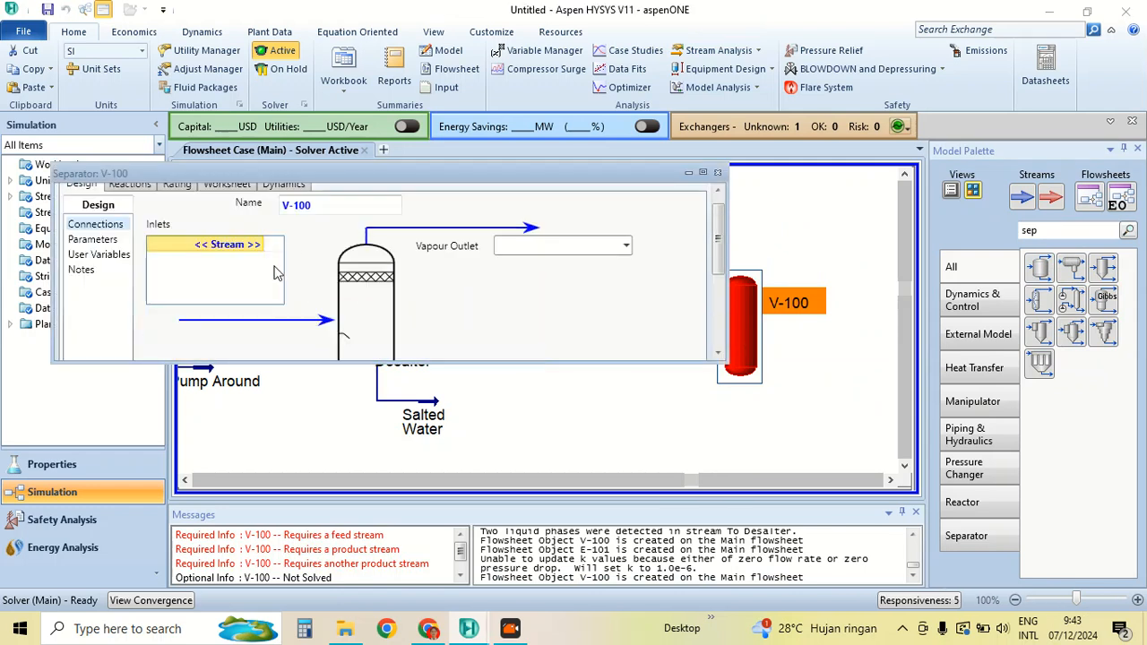
left_click(260, 245)
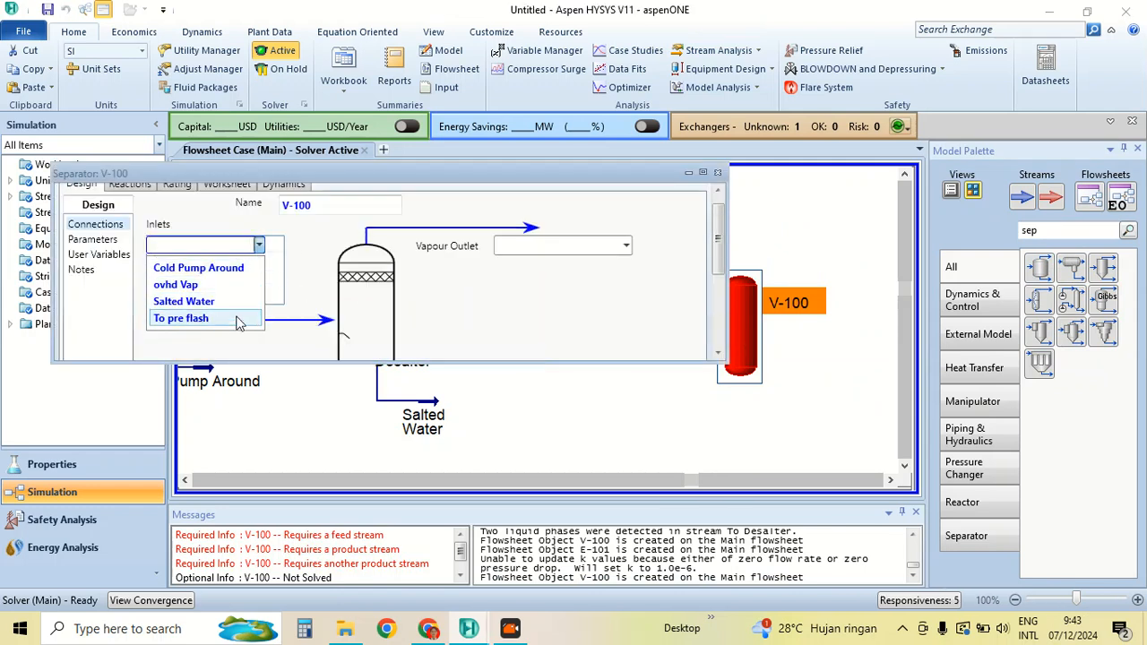
left_click(237, 325)
left_click(336, 205)
type("Pre FLash")
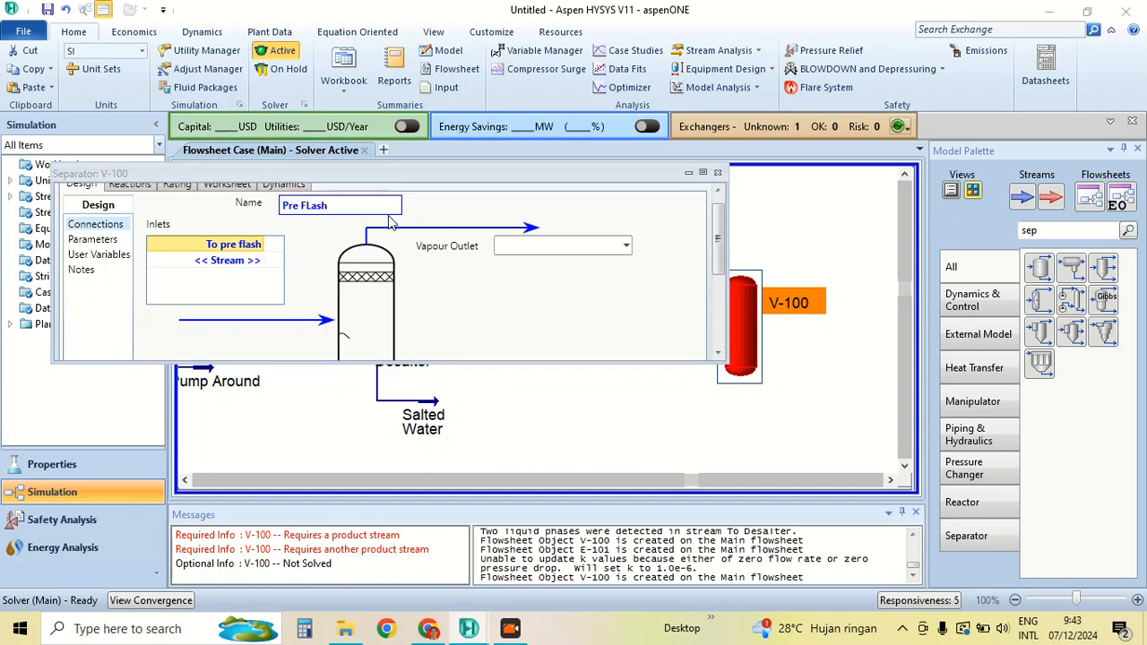
Create the vapour outlet stream light Produk and the liquid outlet stream Bottom Liq for the Pre FLash separator
left_click(529, 244)
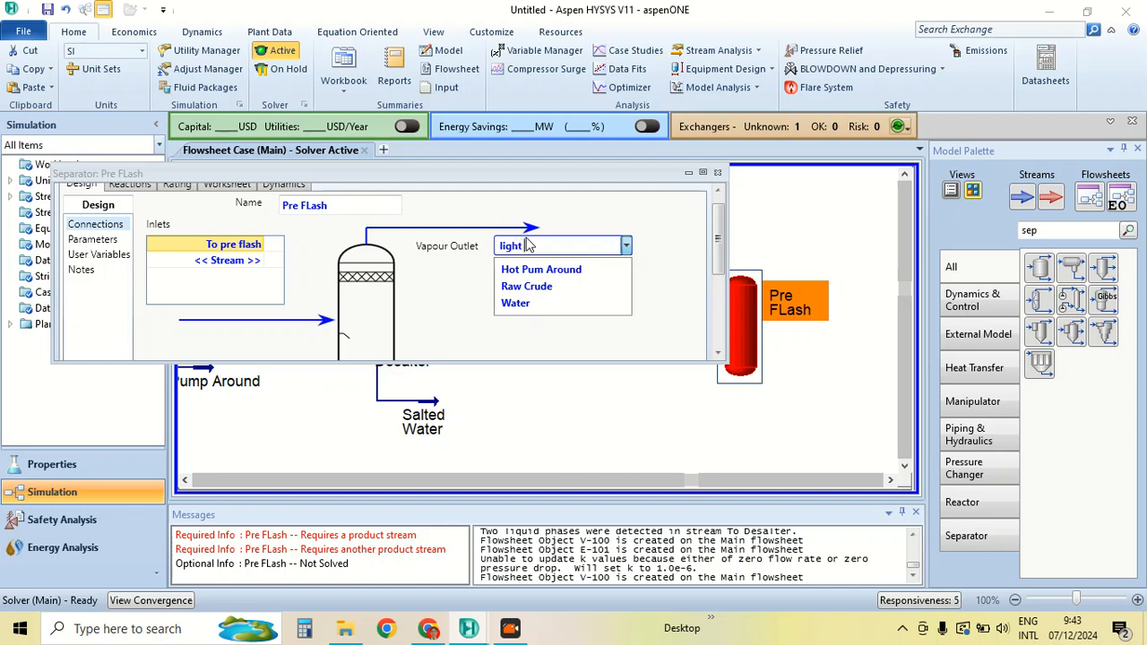
type("light produk")
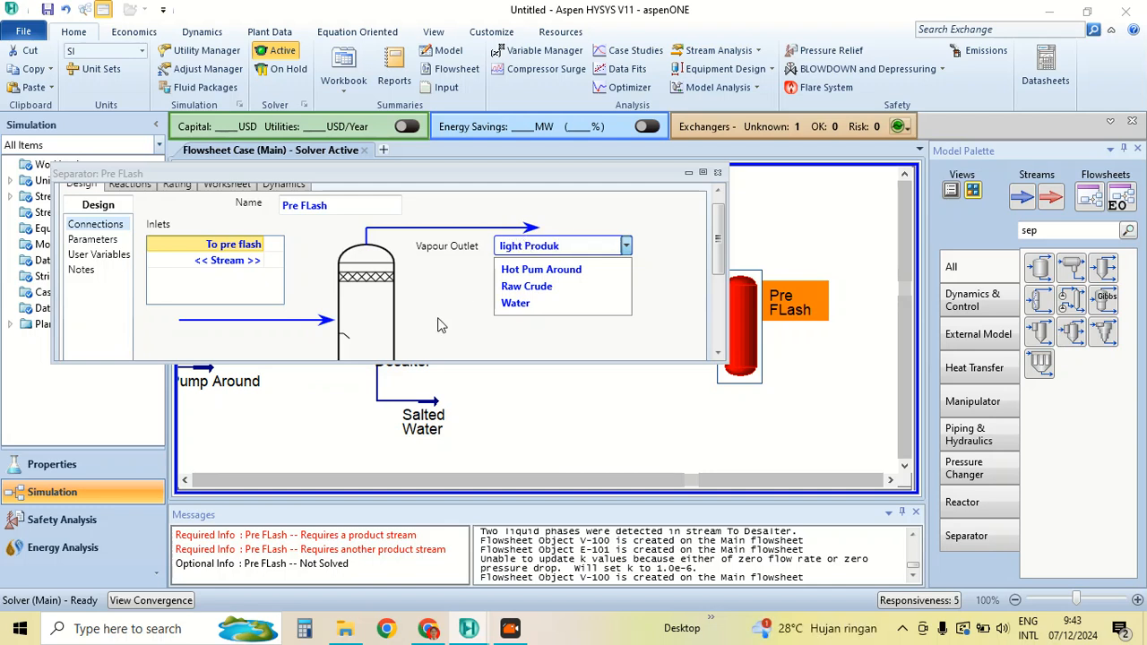
key("Return")
scroll(431, 328, "down", 5)
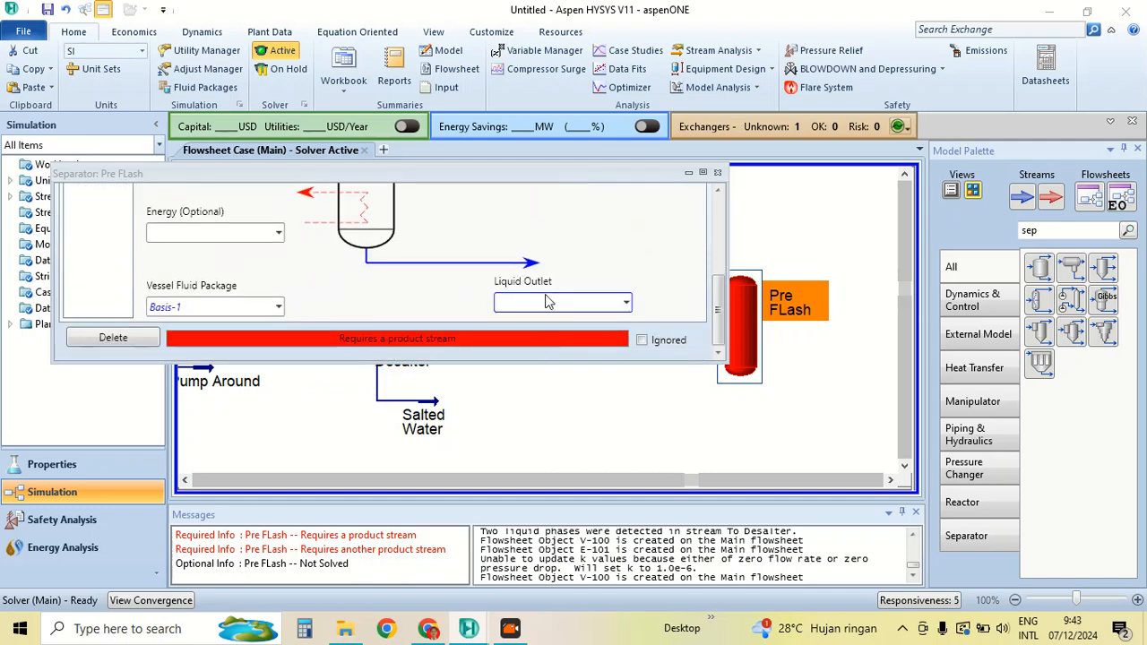
left_click(546, 302)
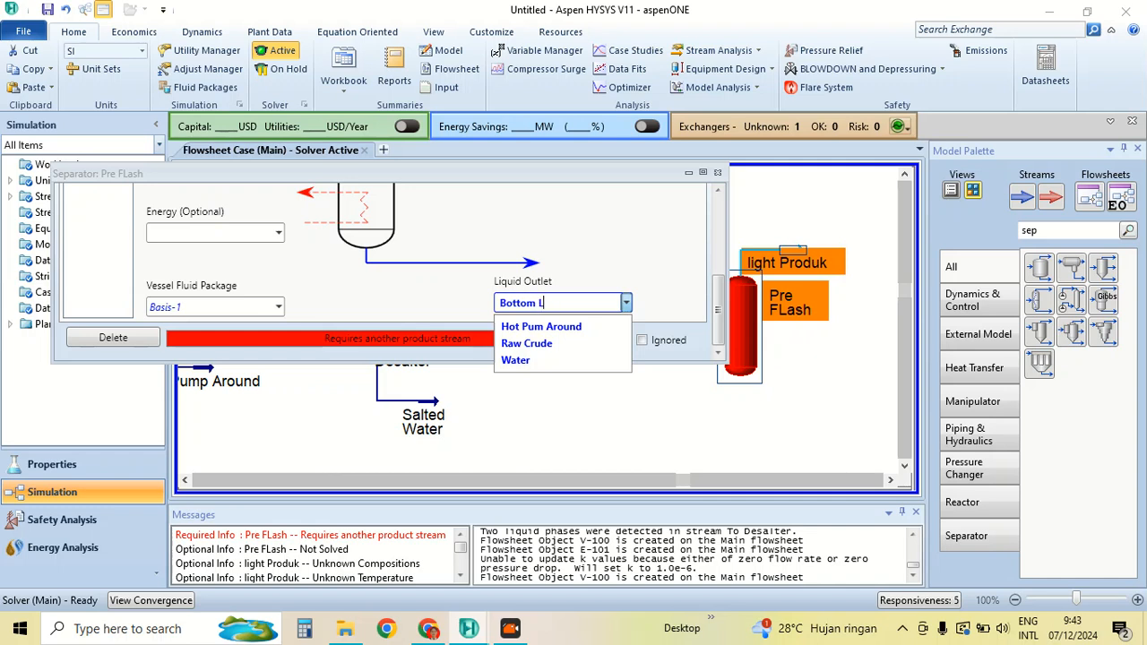
left_click(601, 247)
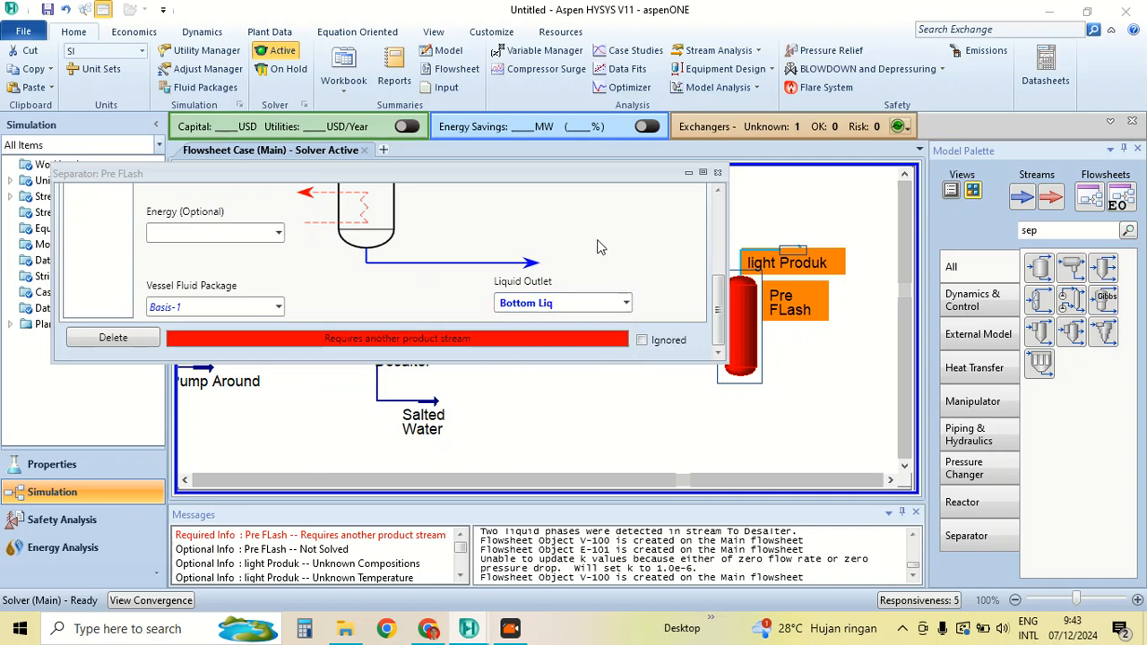
Check the Pre FLash separator's Delta P, liquid level and vessel type parameters, and close its properties
scroll(600, 247, "up", 3)
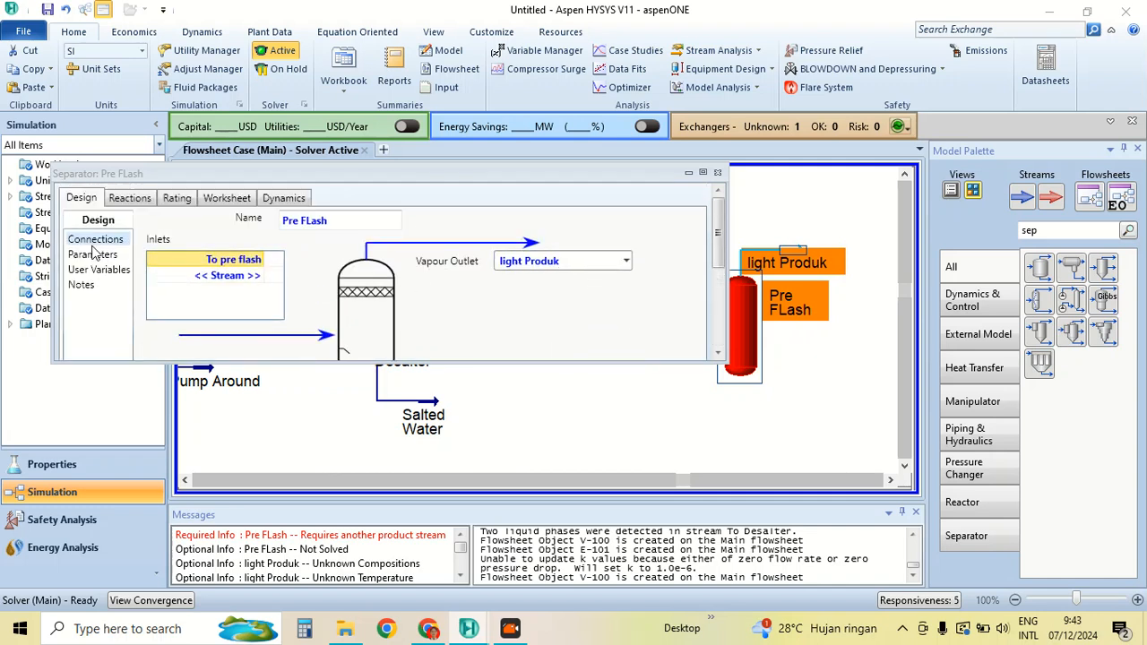
left_click(92, 256)
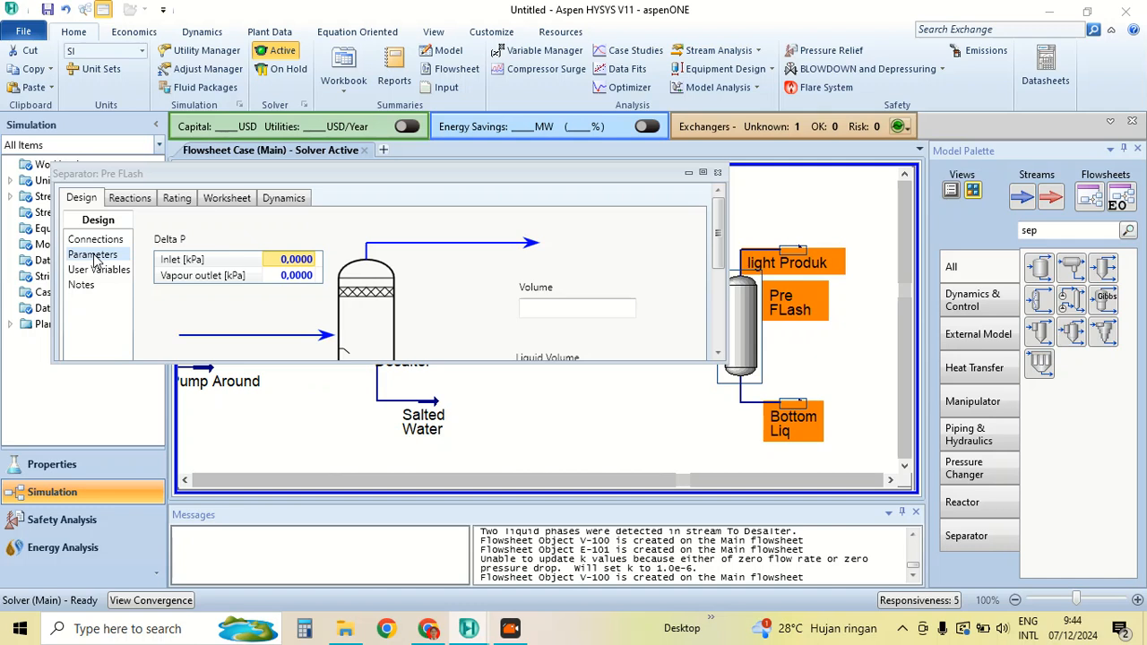
scroll(520, 309, "down", 5)
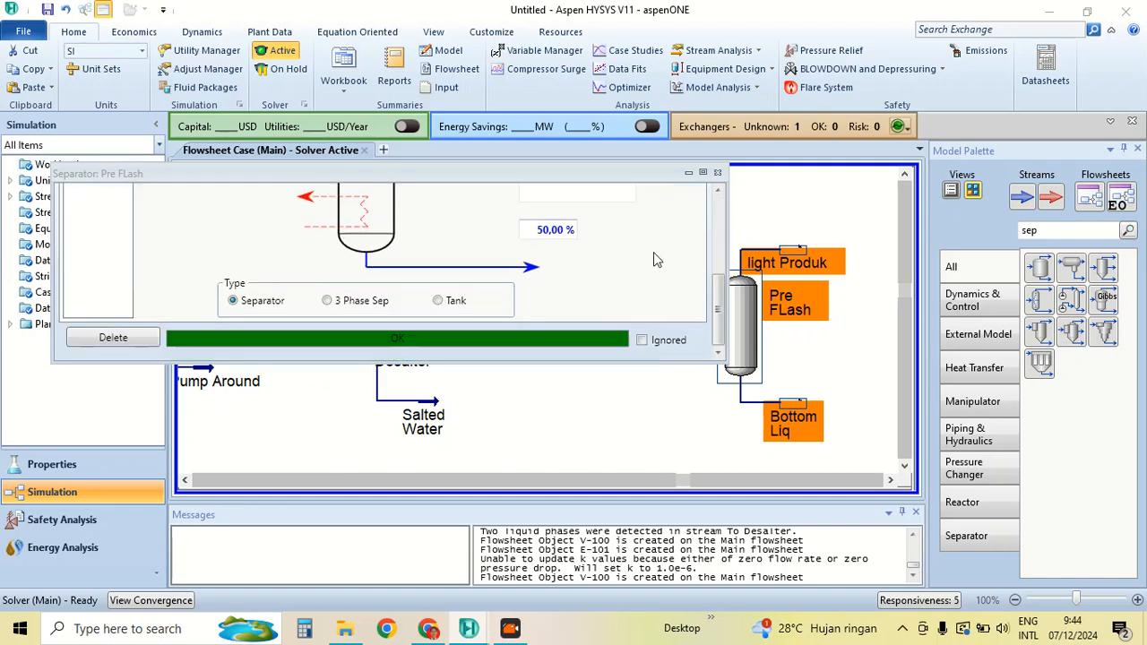
left_click(717, 172)
left_click(796, 213)
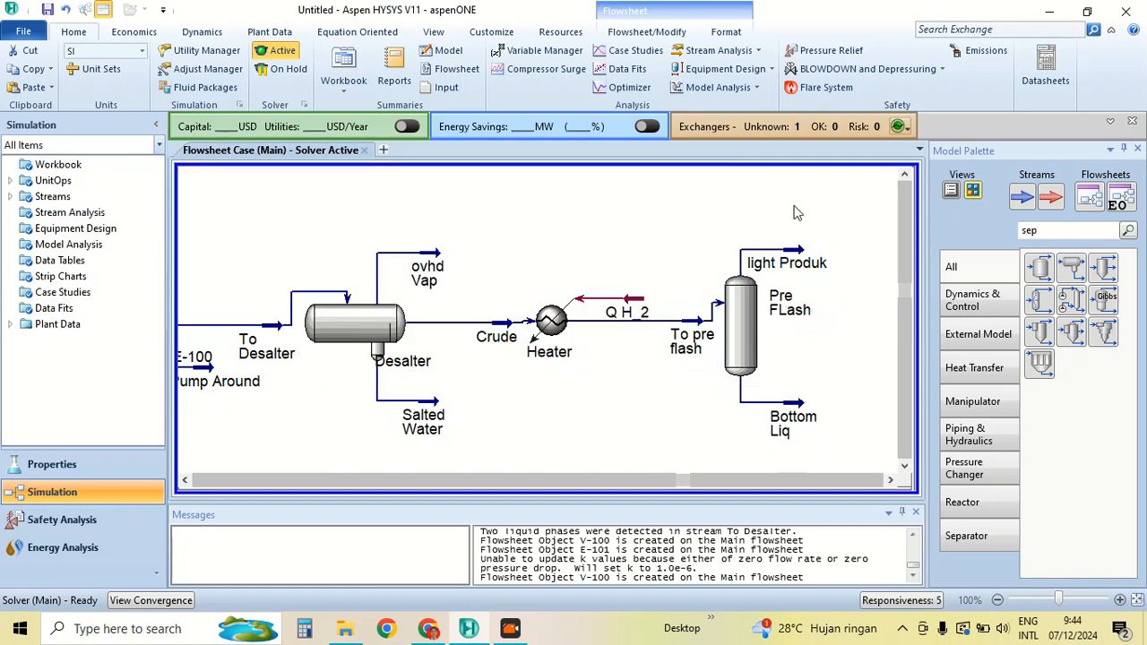
Review the stream conditions around the Pre FLash separator, and move the vessel slightly down to straighten its feed line
double_click(751, 336)
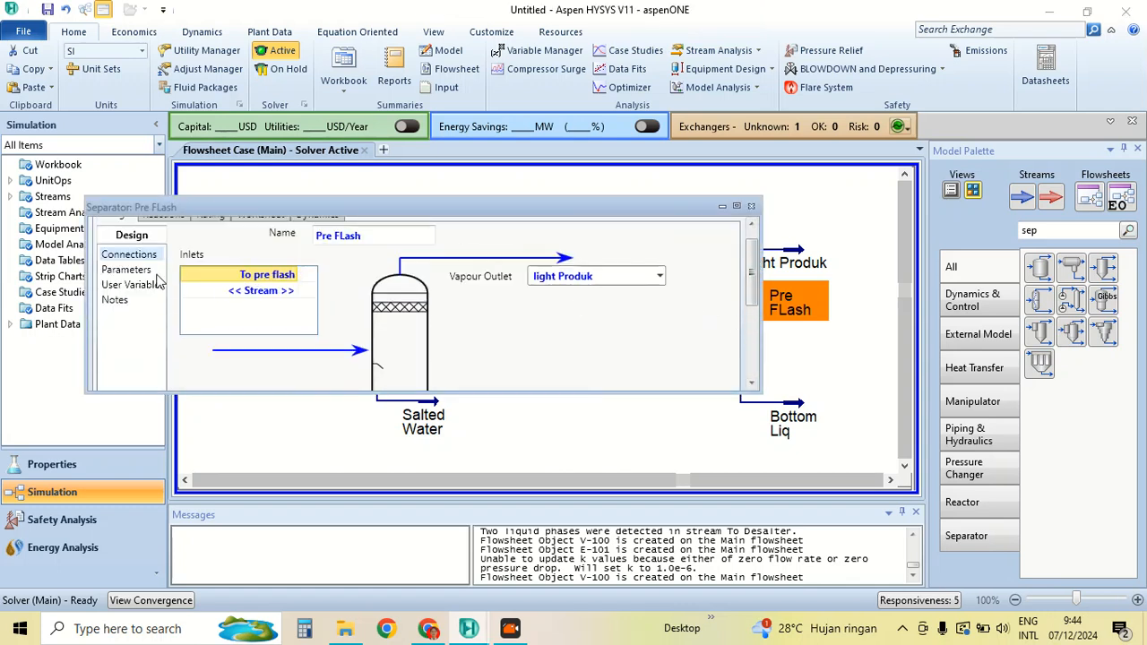
scroll(330, 260, "up", 1)
left_click(262, 235)
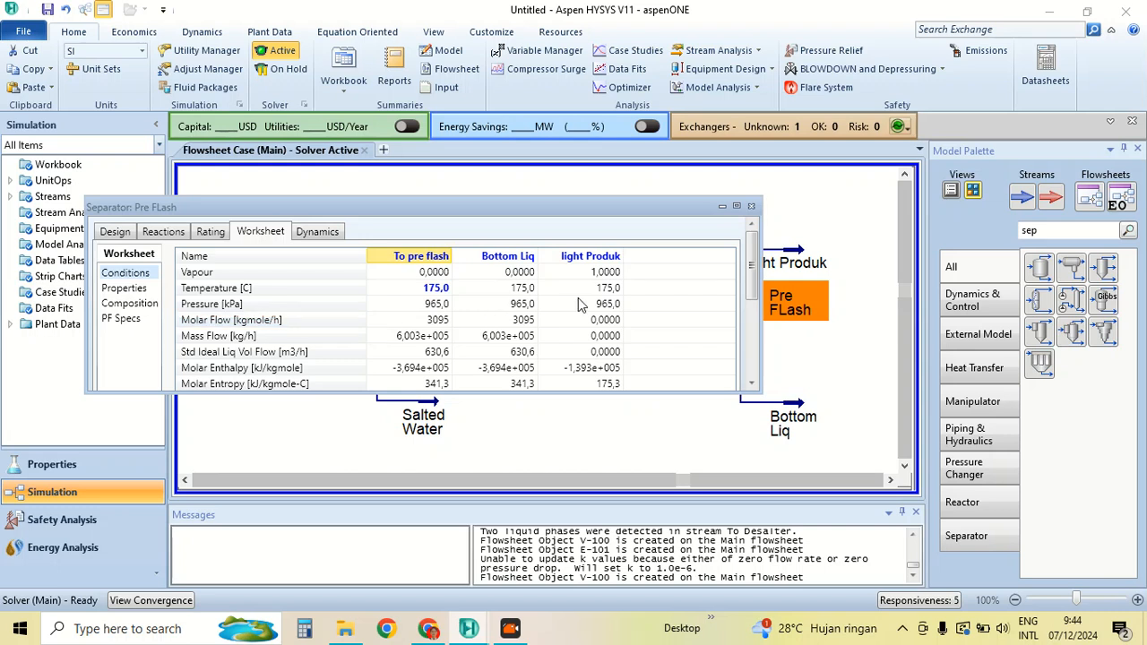
mouse_move(616, 323)
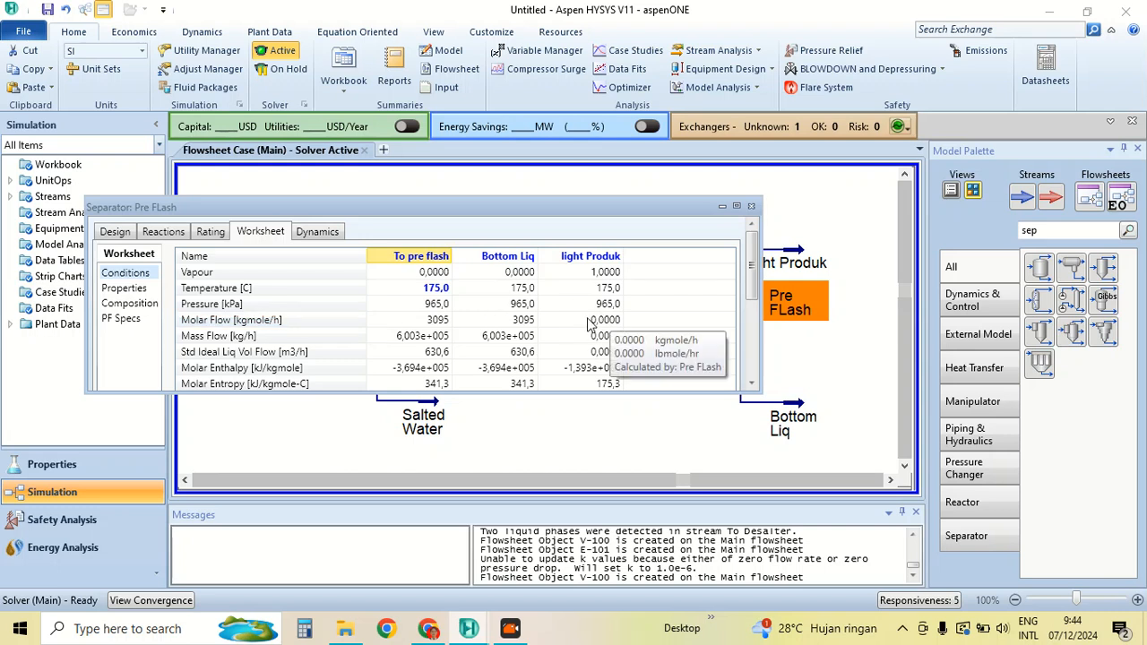
mouse_move(535, 327)
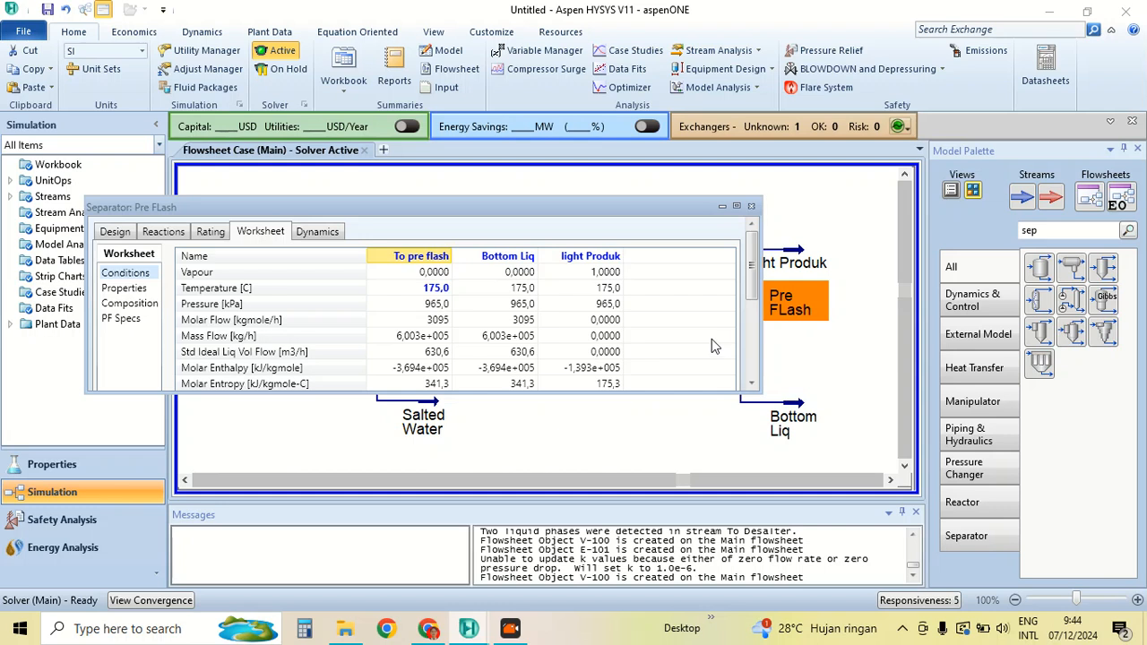
left_click(751, 207)
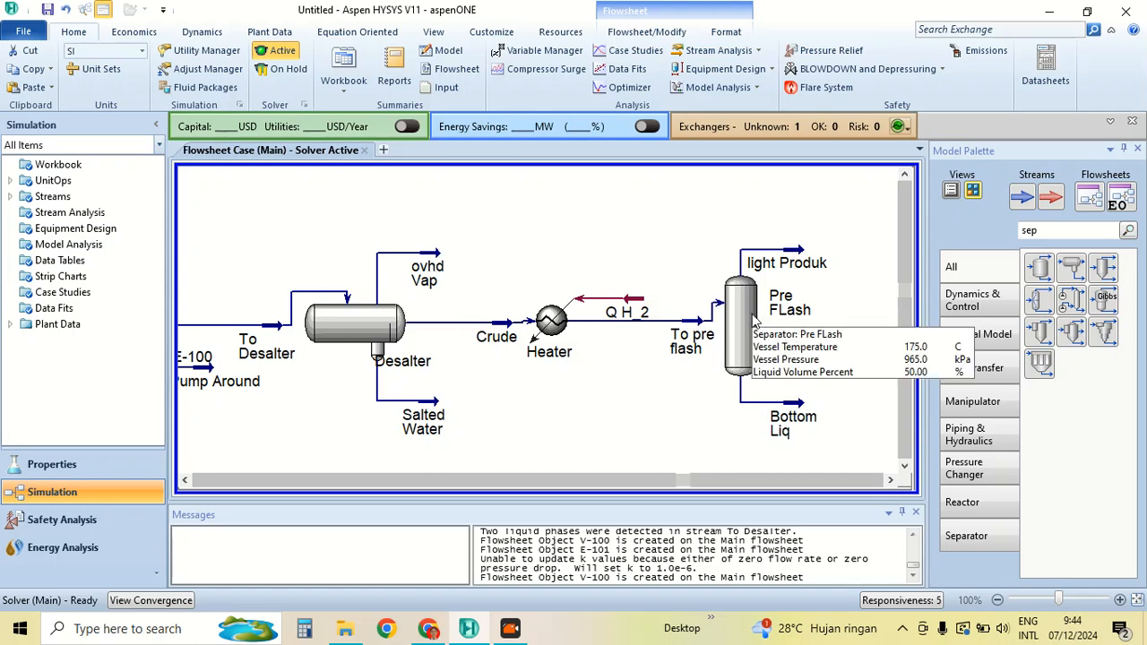
left_click_drag(757, 314, 768, 330)
left_click(868, 334)
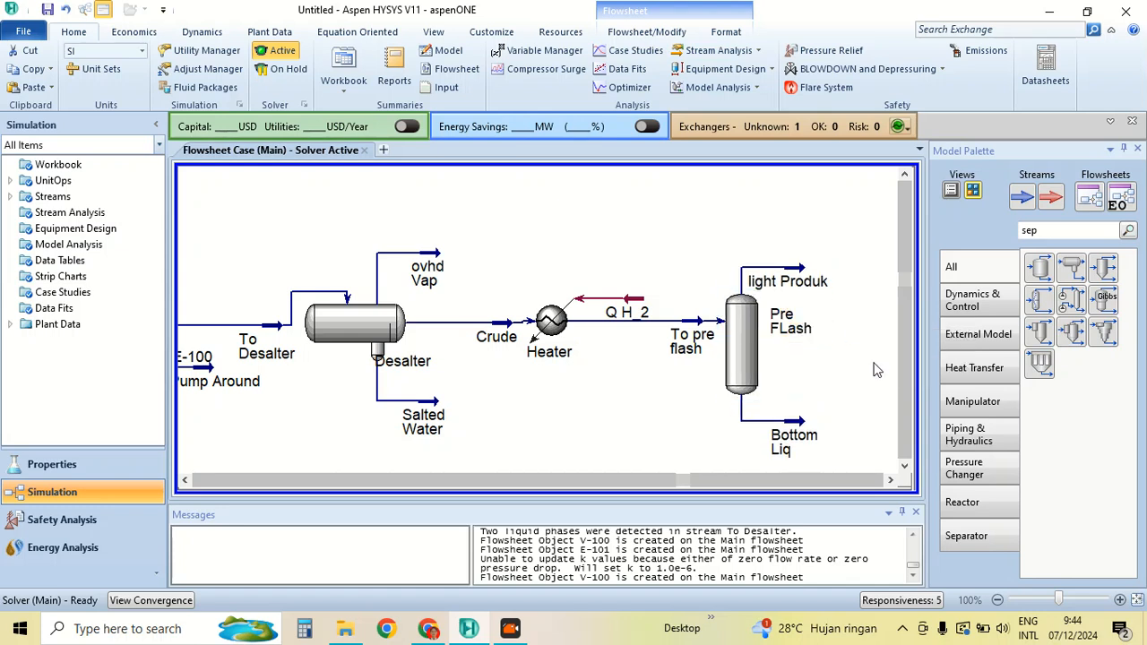
Find the heat transfer models with "Heat" and place a Heater just downstream of the Bottom Liq stream
left_click(890, 479)
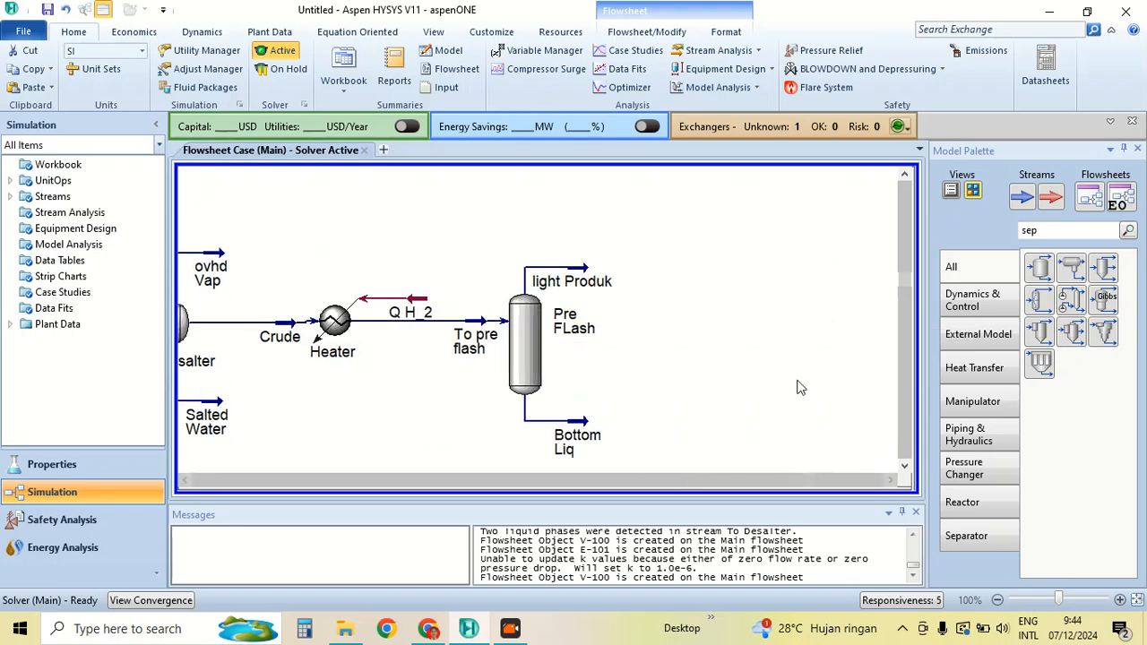
left_click(905, 467)
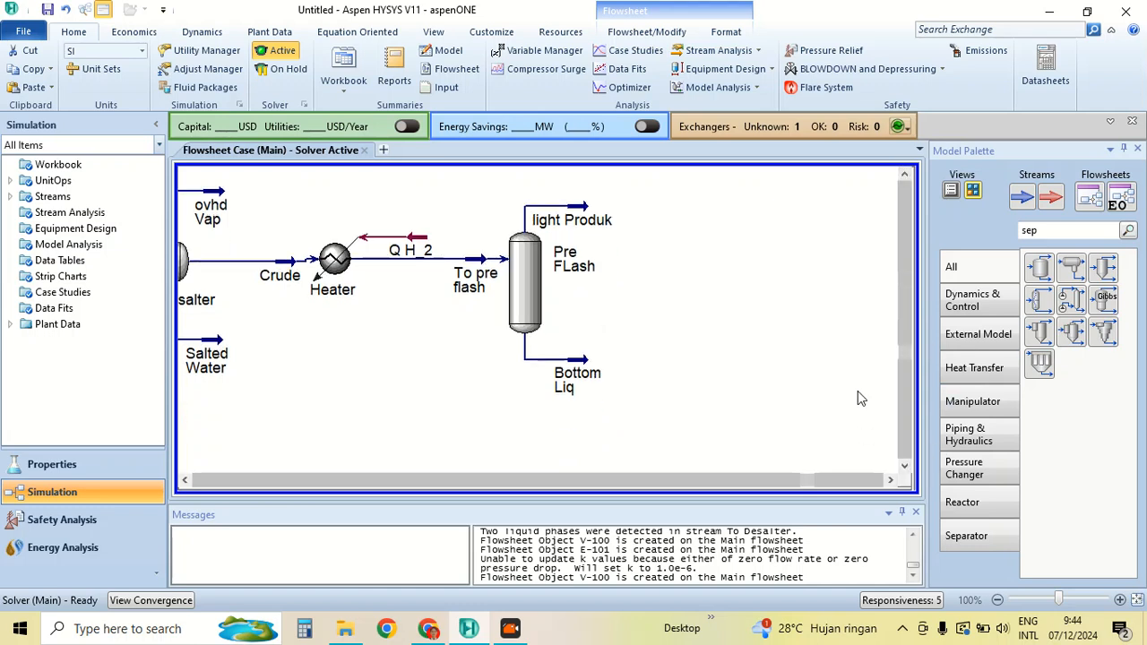
left_click(1069, 226)
key("BackSpace")
key("BackSpace")
key("BackSpace")
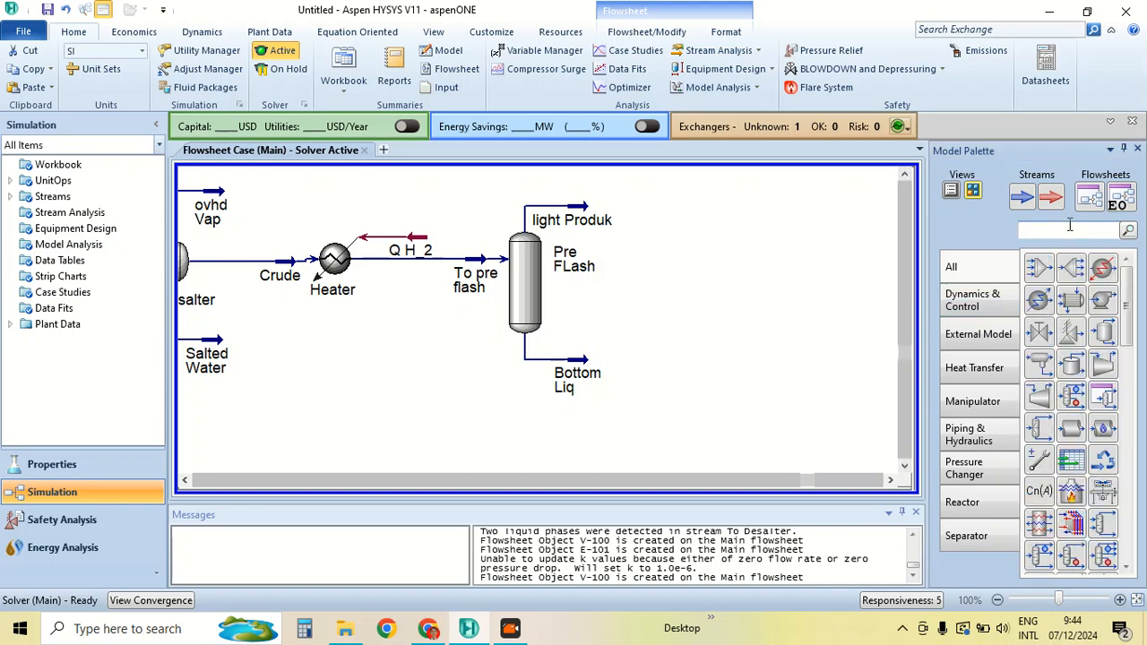
type("Heat")
left_click_drag(1039, 267, 642, 354)
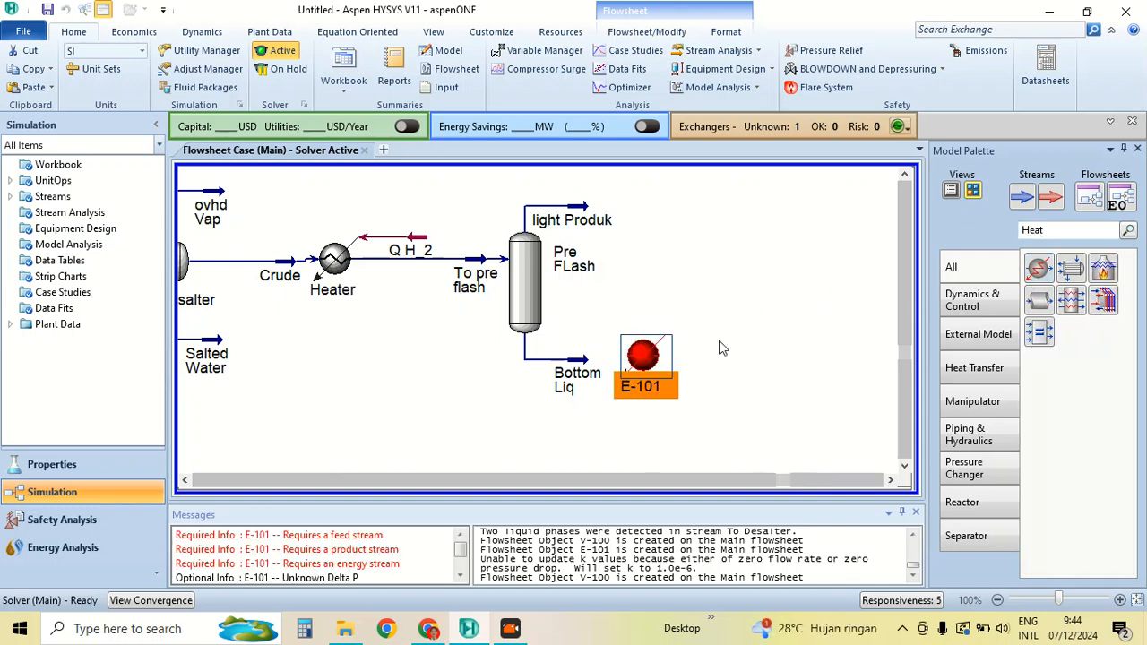
Rename the new heater E-101 as Furnace and connect Bottom Liq as its inlet stream
double_click(655, 364)
left_click(405, 289)
type("Furnace")
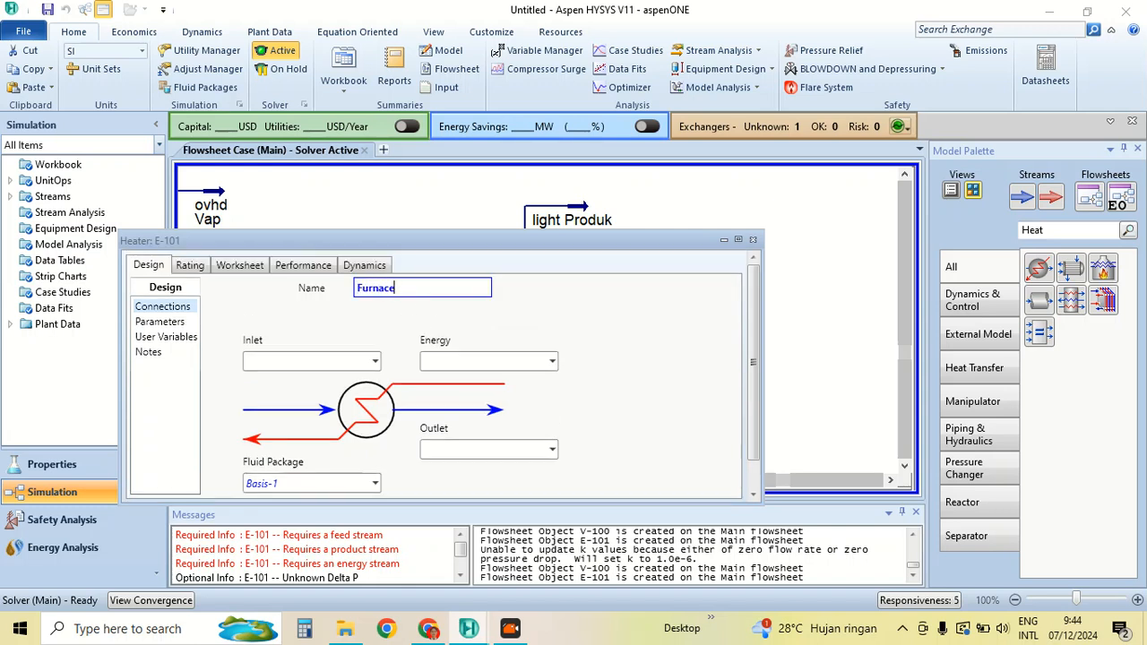
left_click(374, 361)
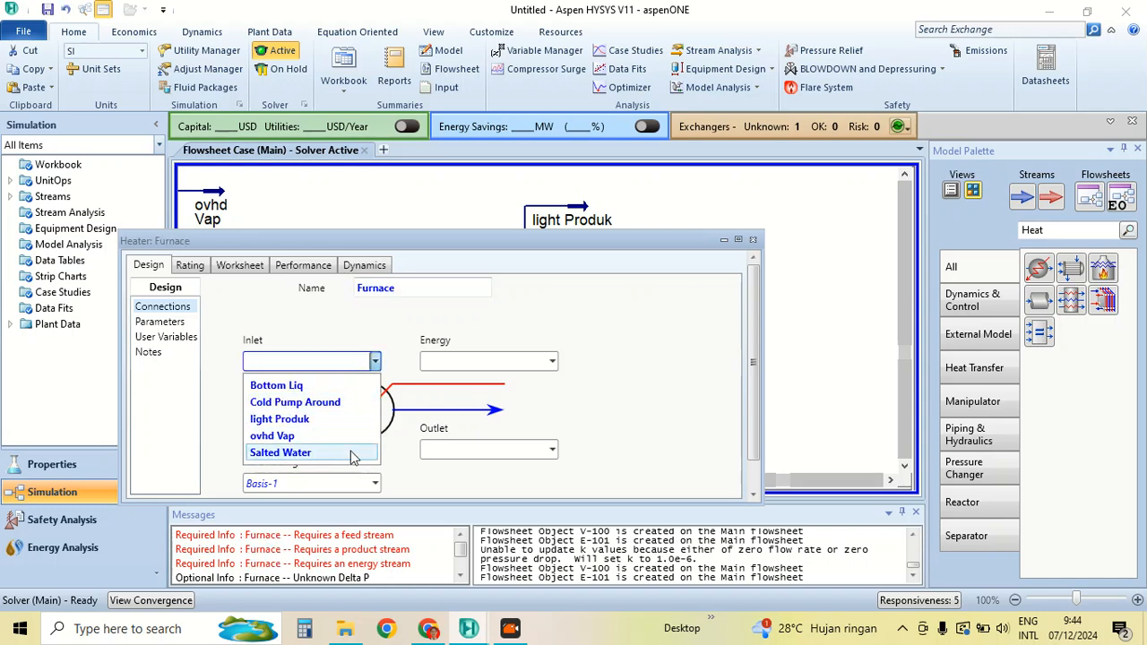
left_click(363, 385)
Create the energy stream QH3 and the outlet stream To Trns Line for the Furnace
left_click(457, 358)
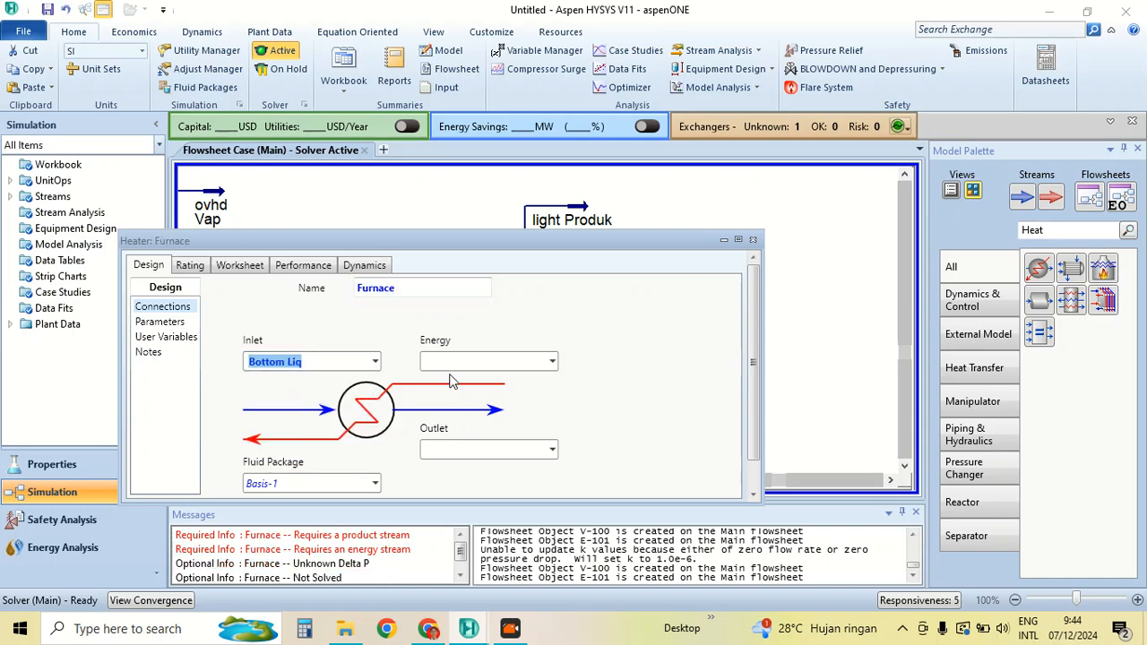
type("QH3")
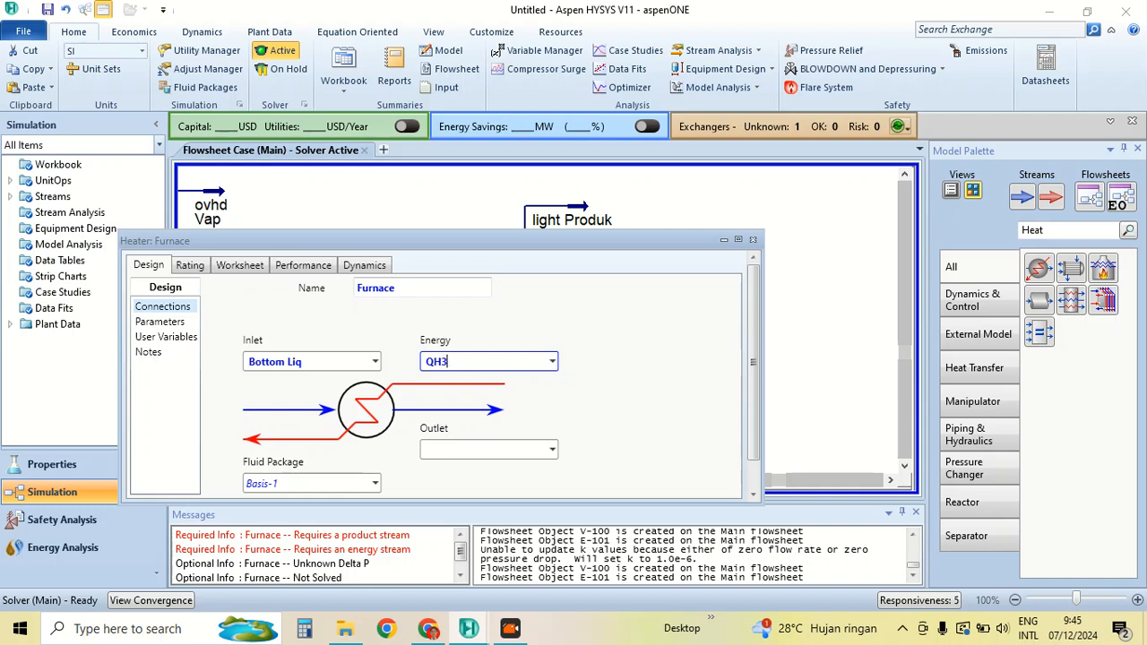
left_click(448, 446)
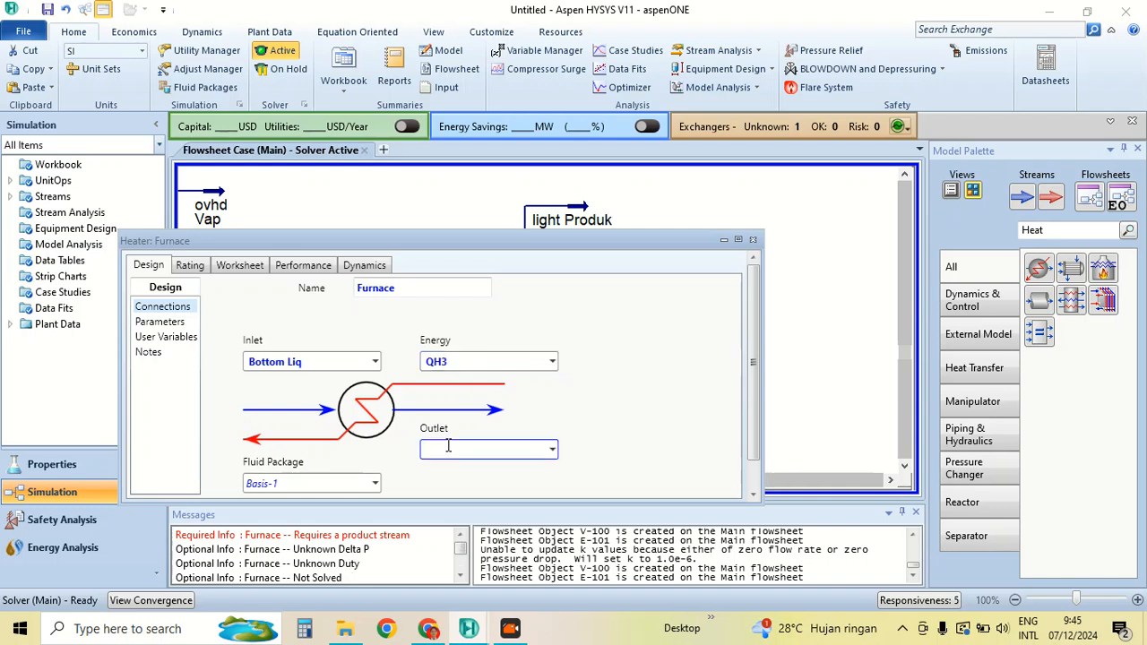
type("To")
key("Return")
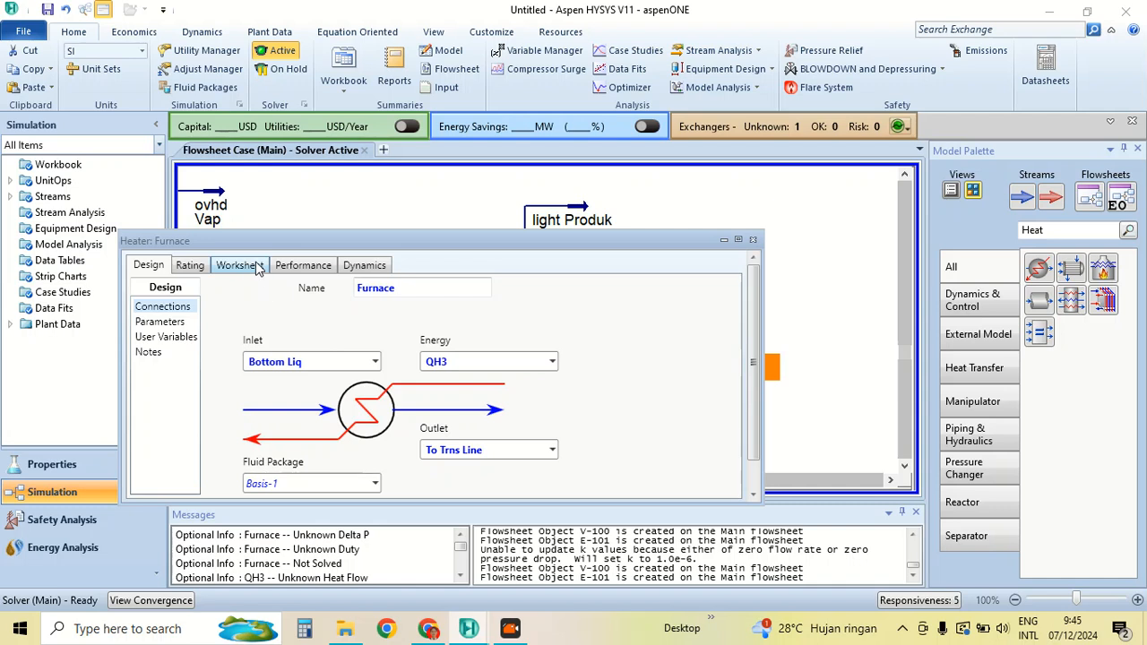
Set the temperature of the Furnace's outlet stream To Trns Line to 400 °C
left_click(239, 265)
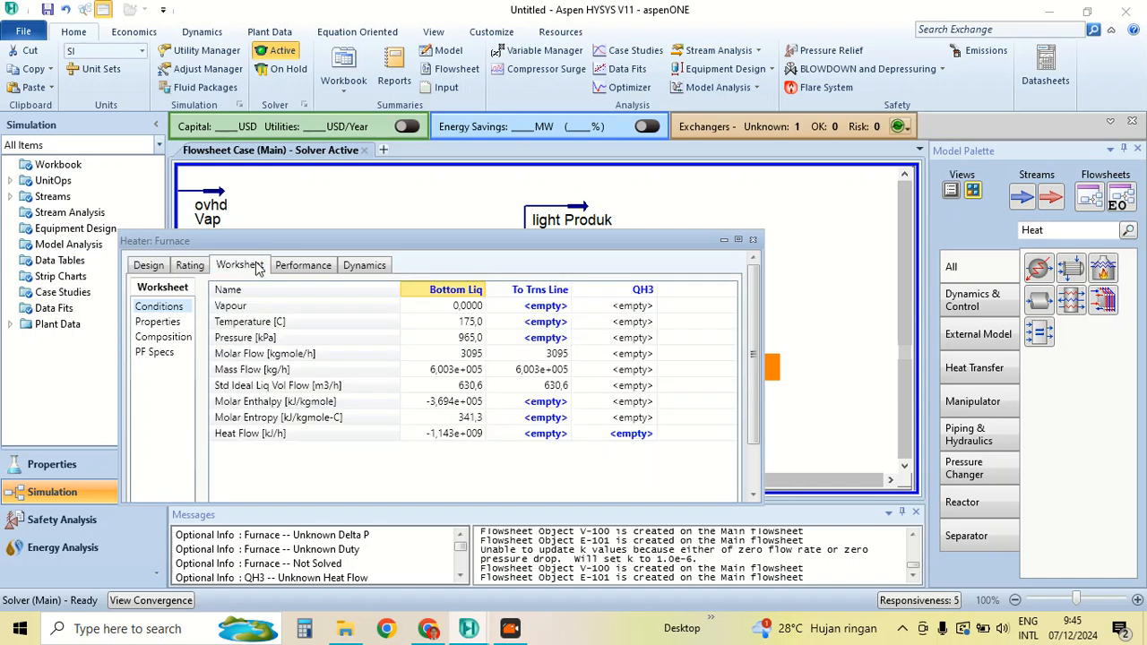
left_click(553, 337)
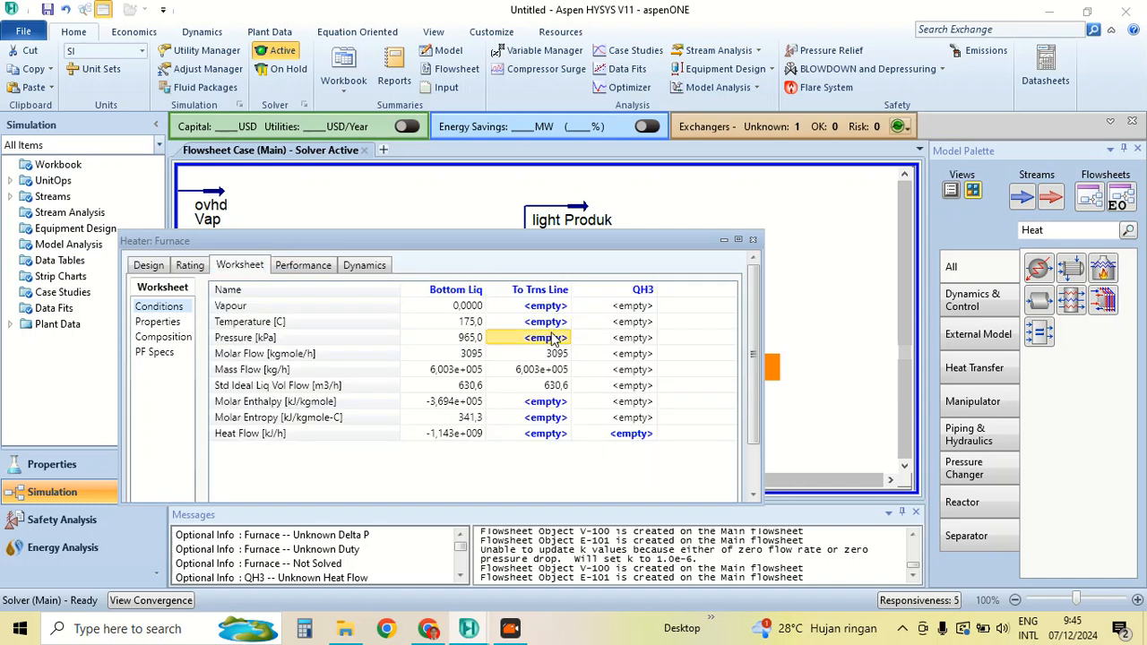
left_click(556, 324)
type("400")
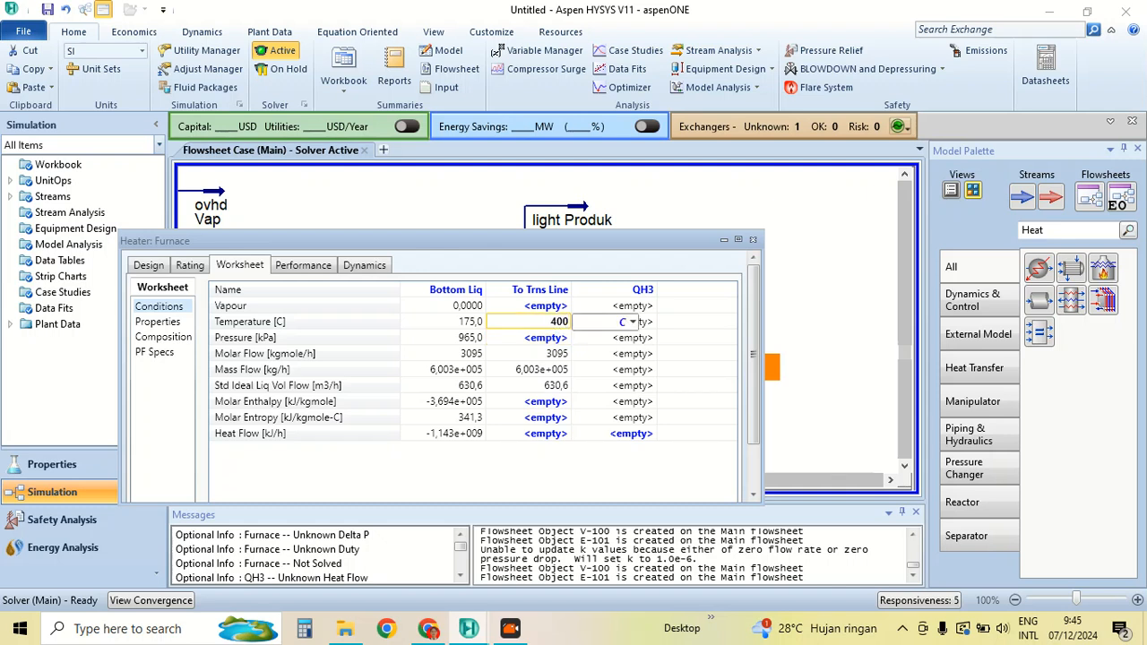
key("Return")
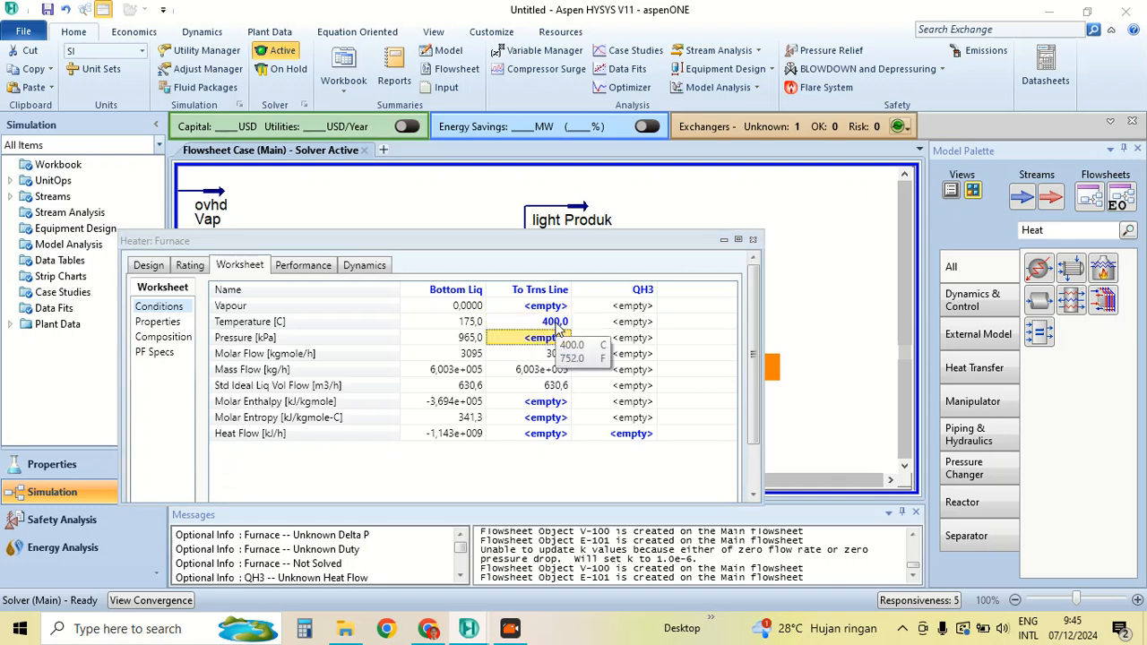
type("1")
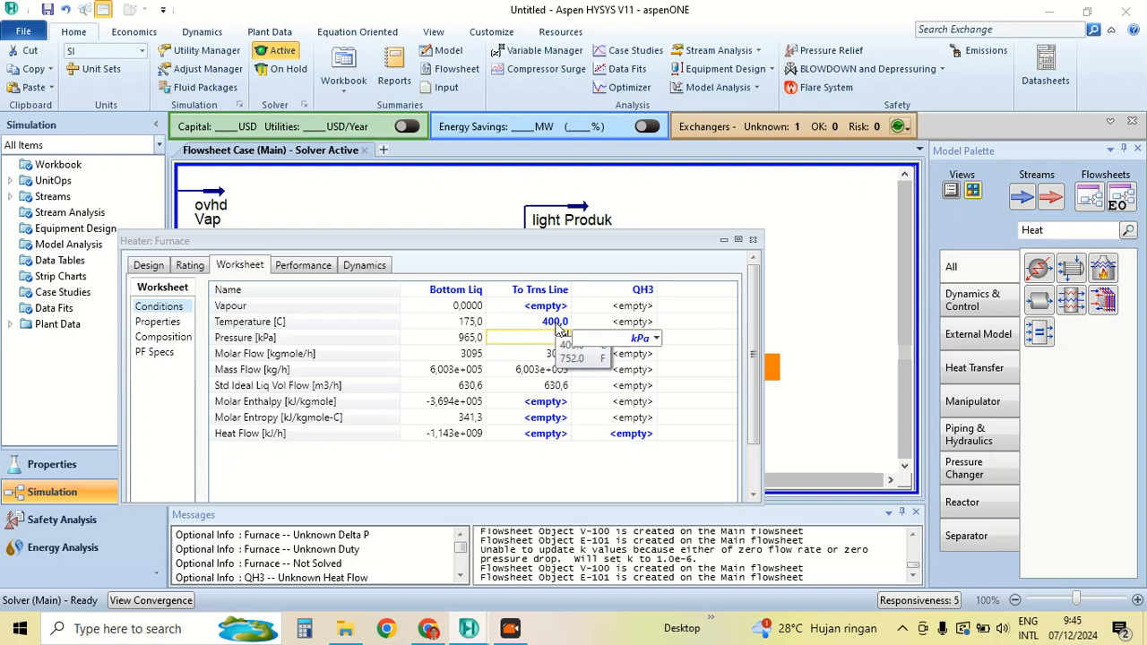
type("72")
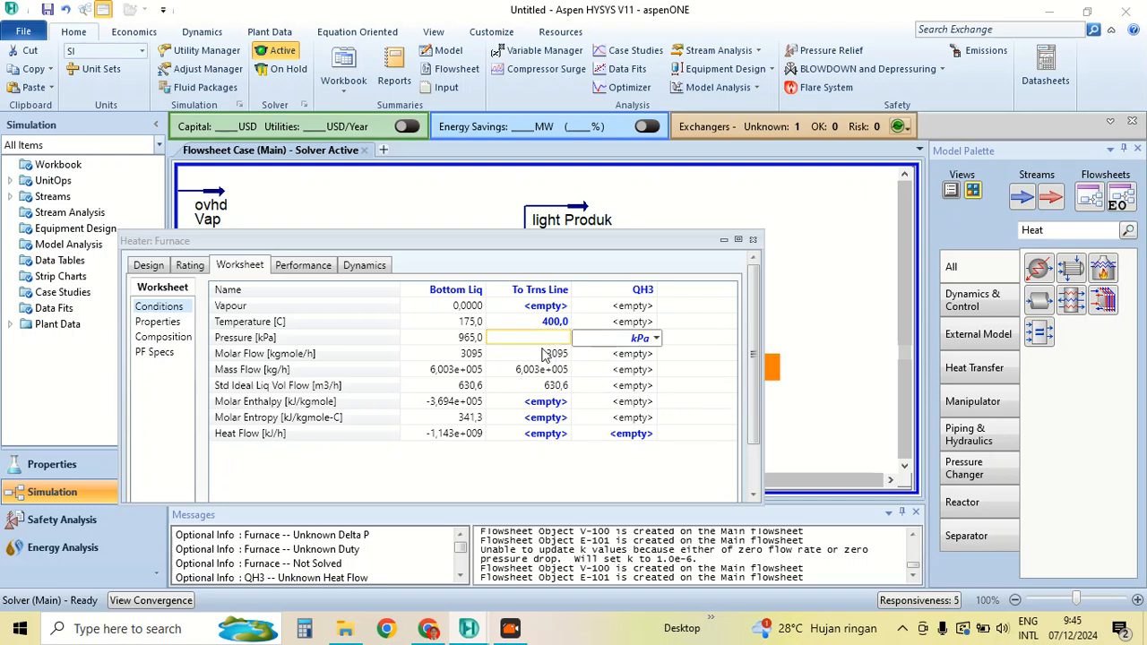
left_click(153, 268)
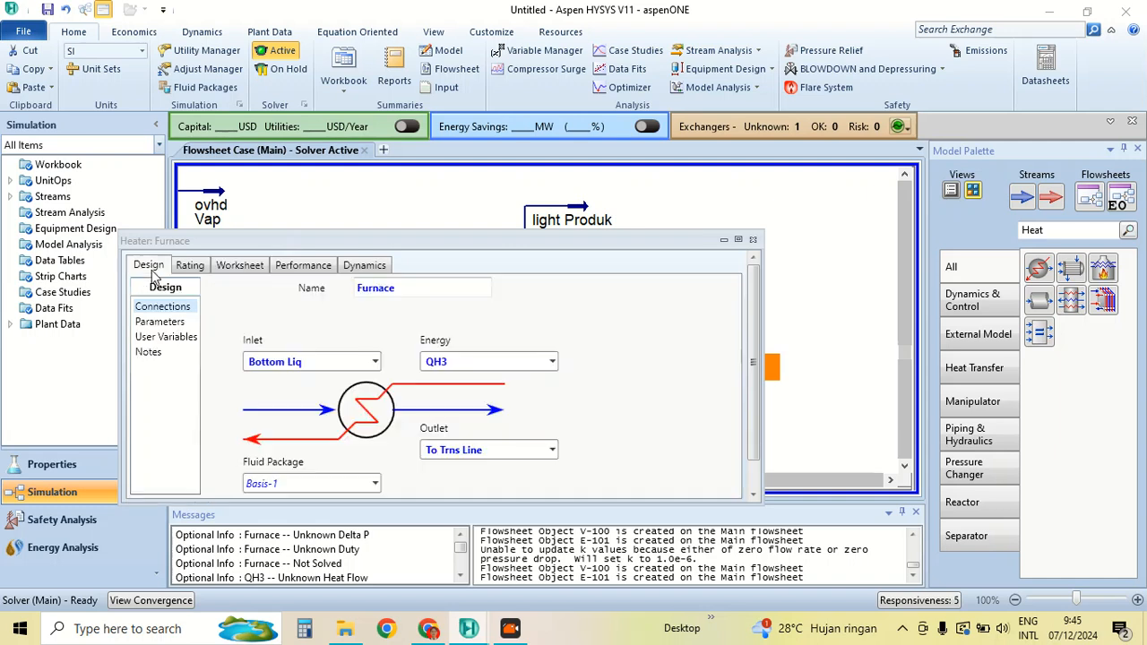
Set the Furnace's pressure drop to about 172.4 kPa and check the conditions of its outlet stream To Trns Line
left_click(159, 323)
left_click(252, 312)
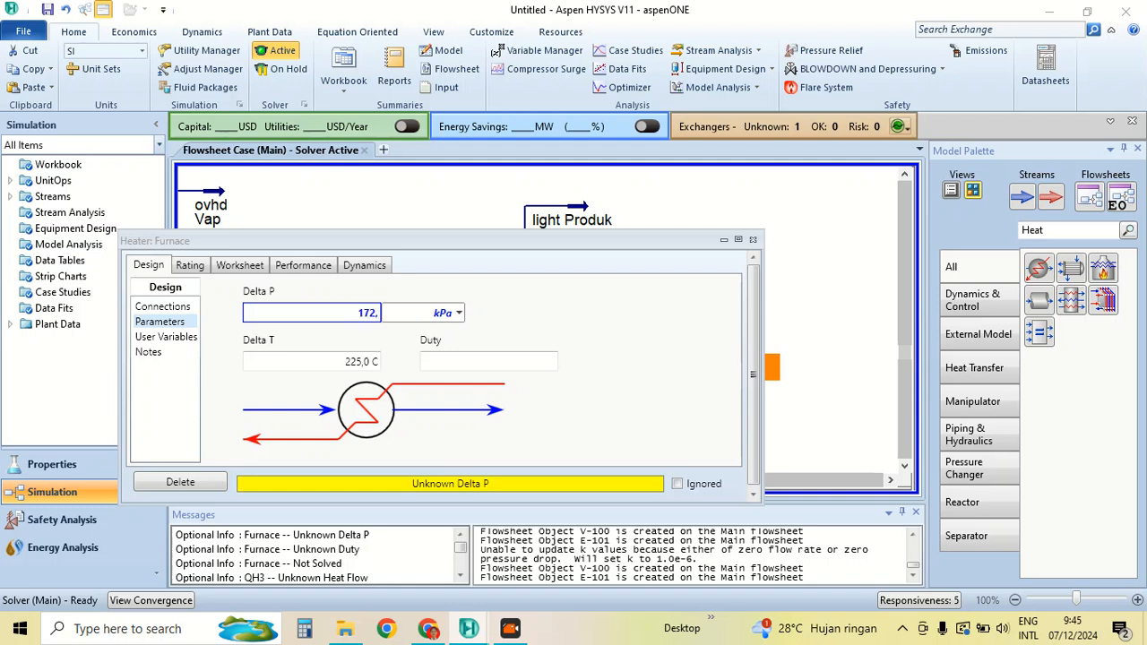
key("Return")
left_click(753, 239)
double_click(743, 368)
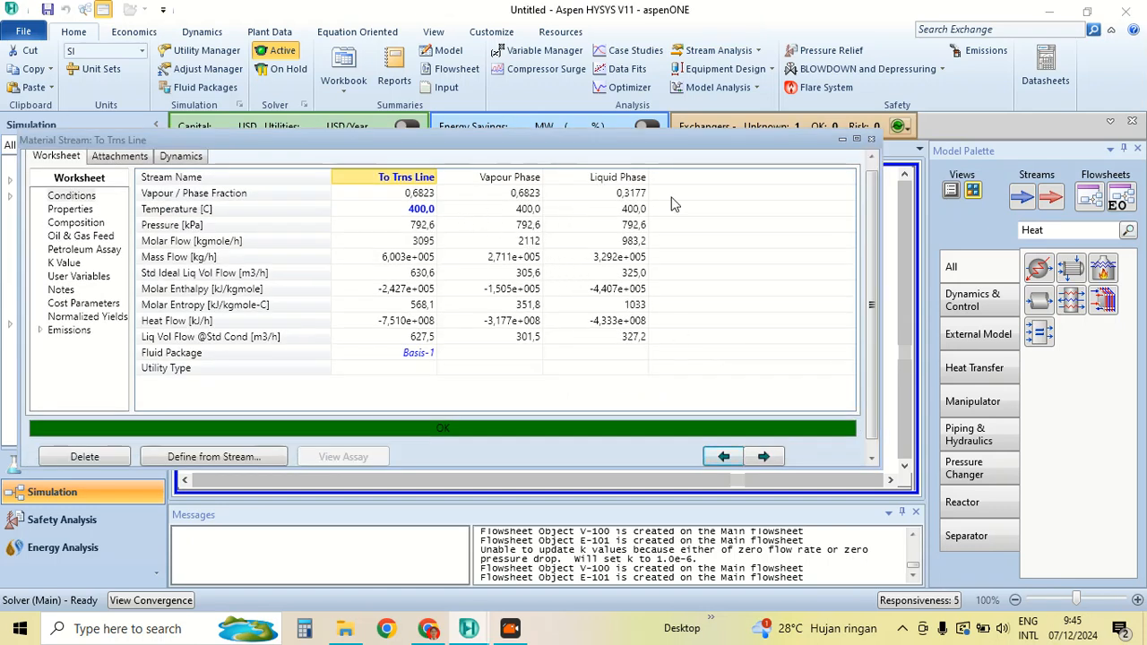
left_click(871, 141)
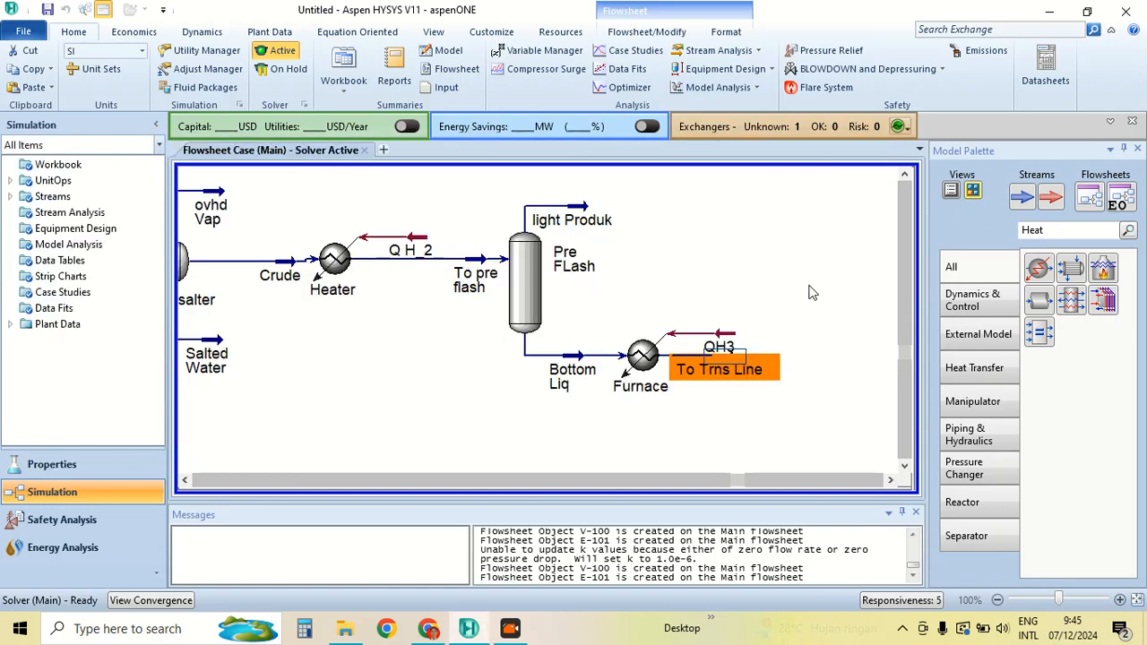
Reposition the To Trns Line stream a short distance downstream of the Furnace, level with its outlet
left_click_drag(733, 367, 804, 368)
left_click(812, 324)
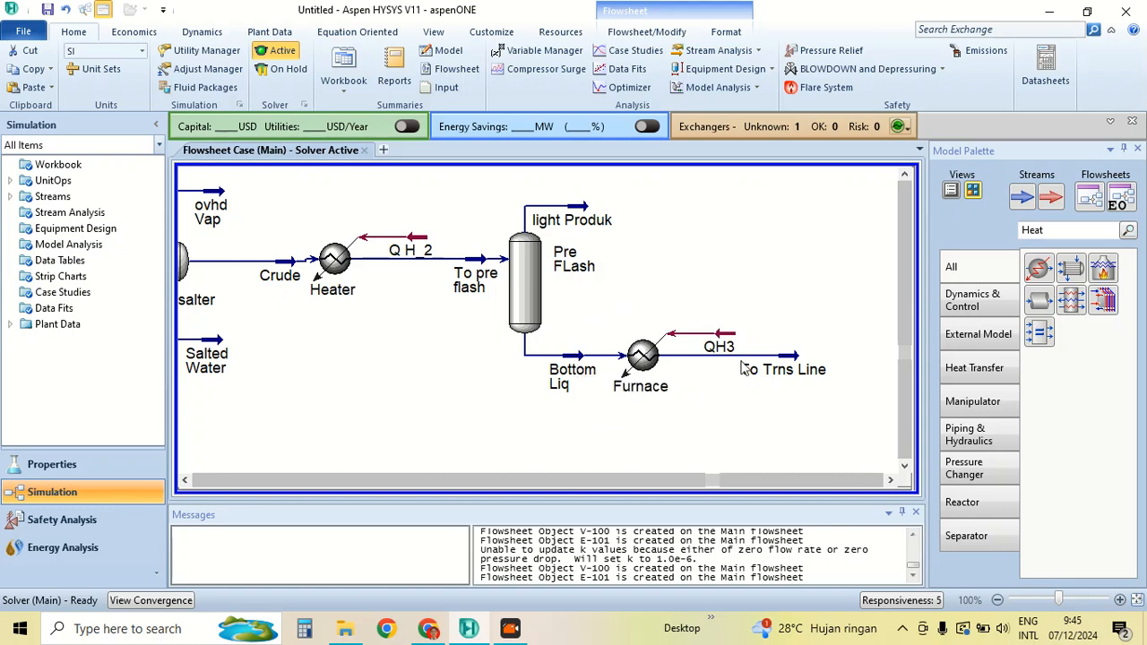
left_click(891, 481)
left_click(890, 481)
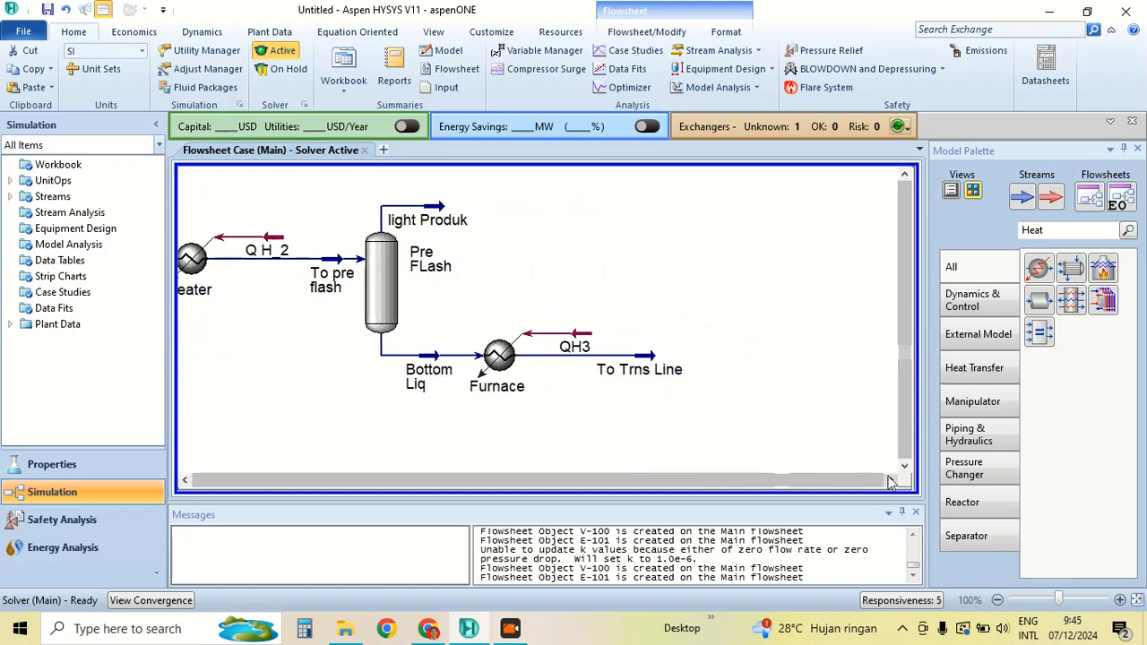
mouse_move(619, 371)
left_mouse_down()
mouse_move(588, 374)
mouse_move(608, 360)
left_mouse_up()
left_click(748, 356)
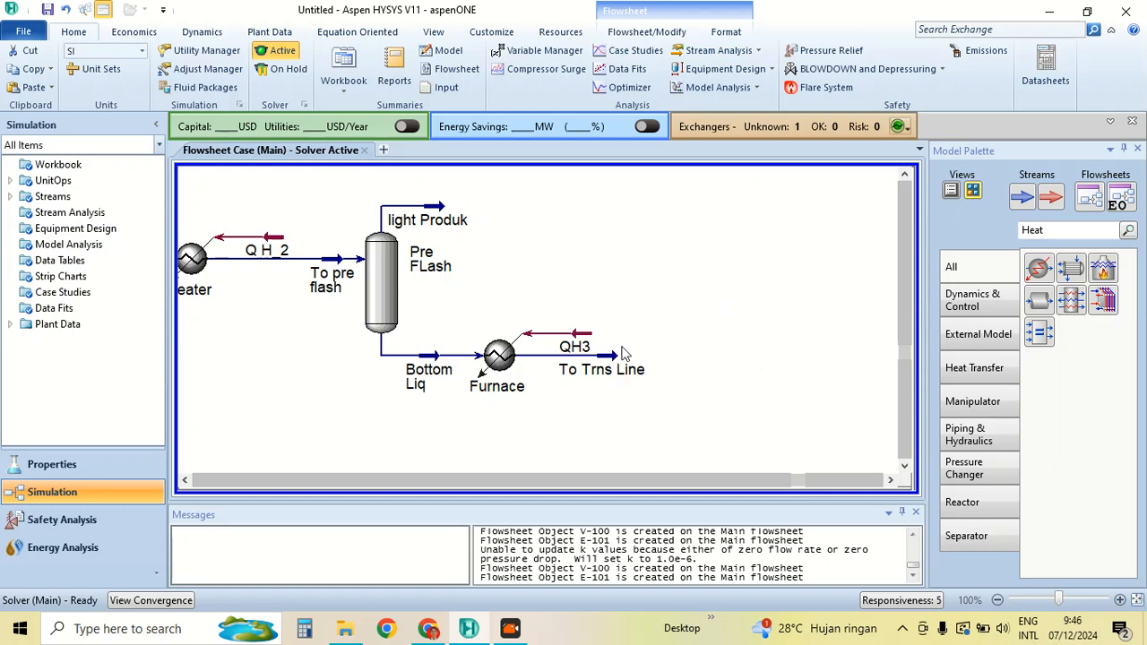
Examine the To Trns Line stream's conditions and review the whole flowsheet from the Raw Crude feed to the Furnace outlet
mouse_move(606, 357)
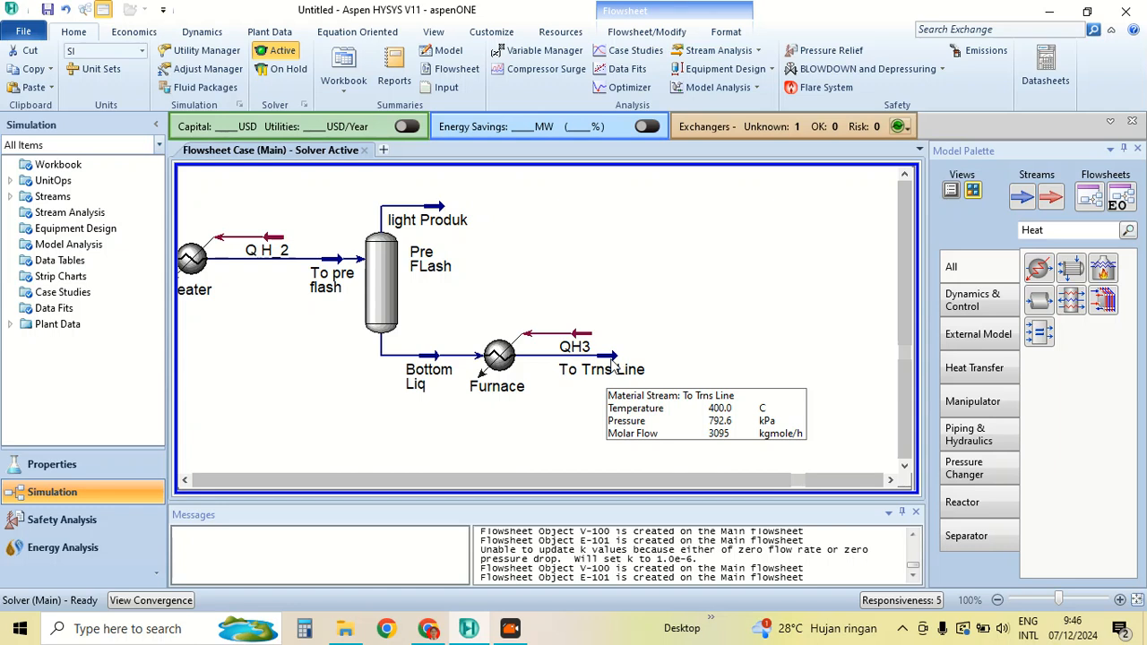
double_click(614, 364)
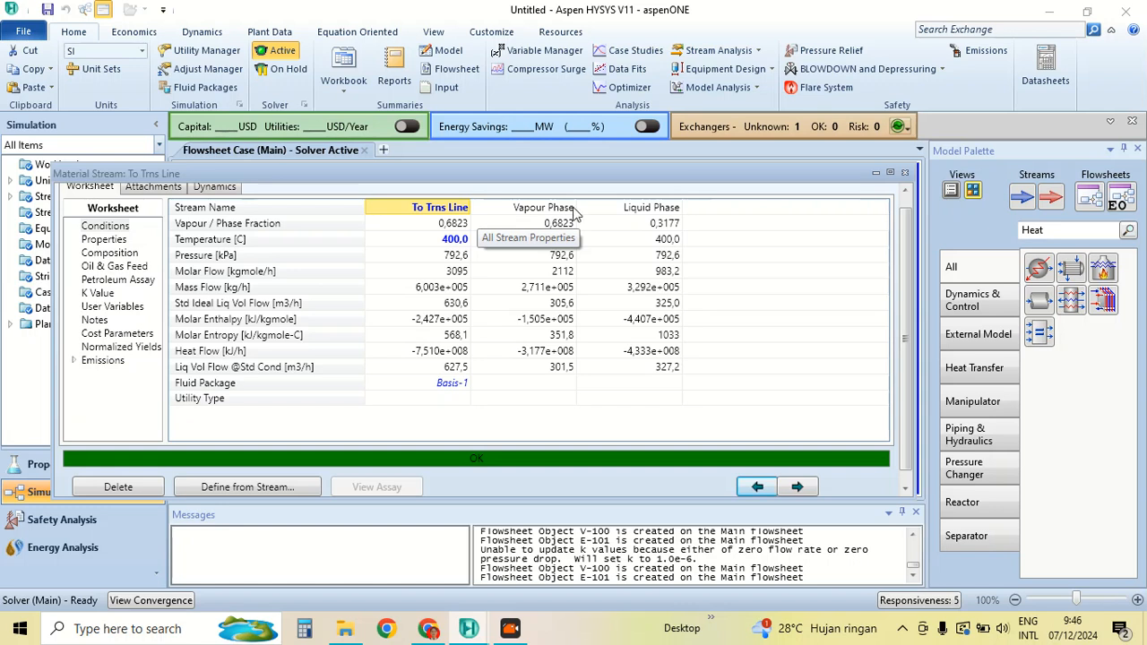
left_click(904, 172)
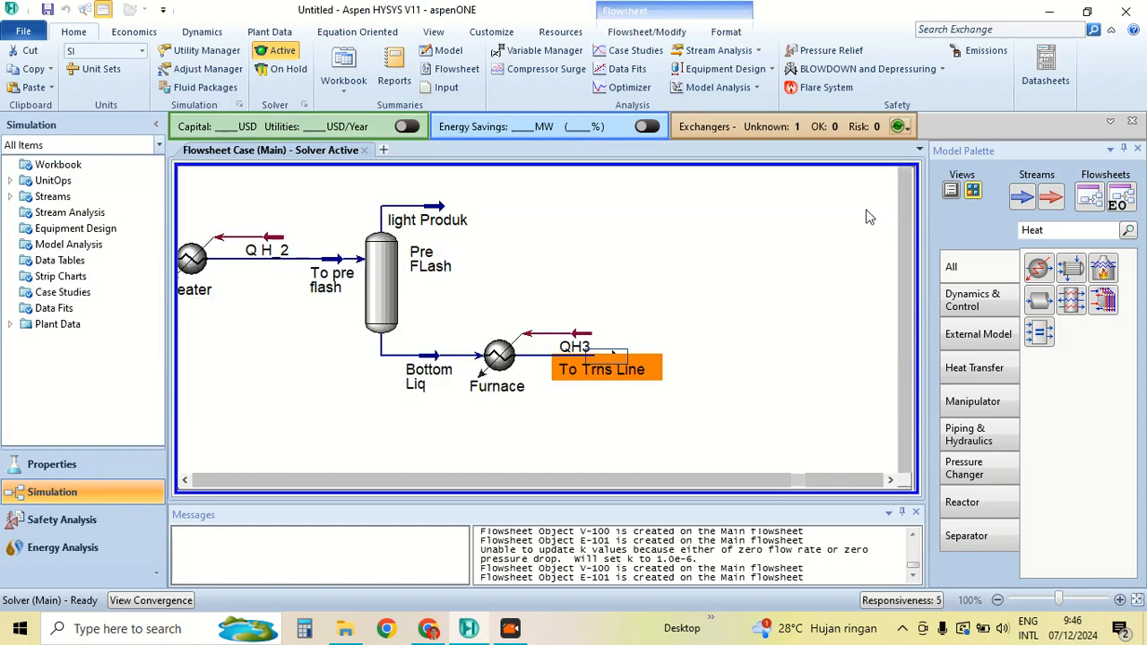
scroll(758, 389, "down", 3)
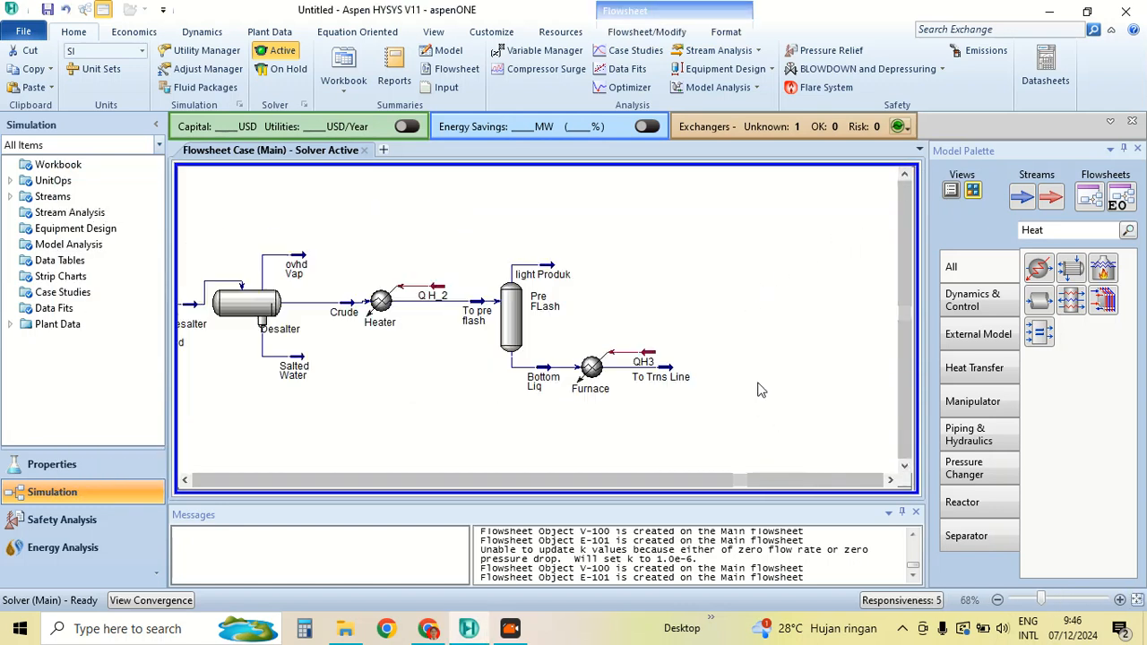
scroll(758, 389, "down", 2)
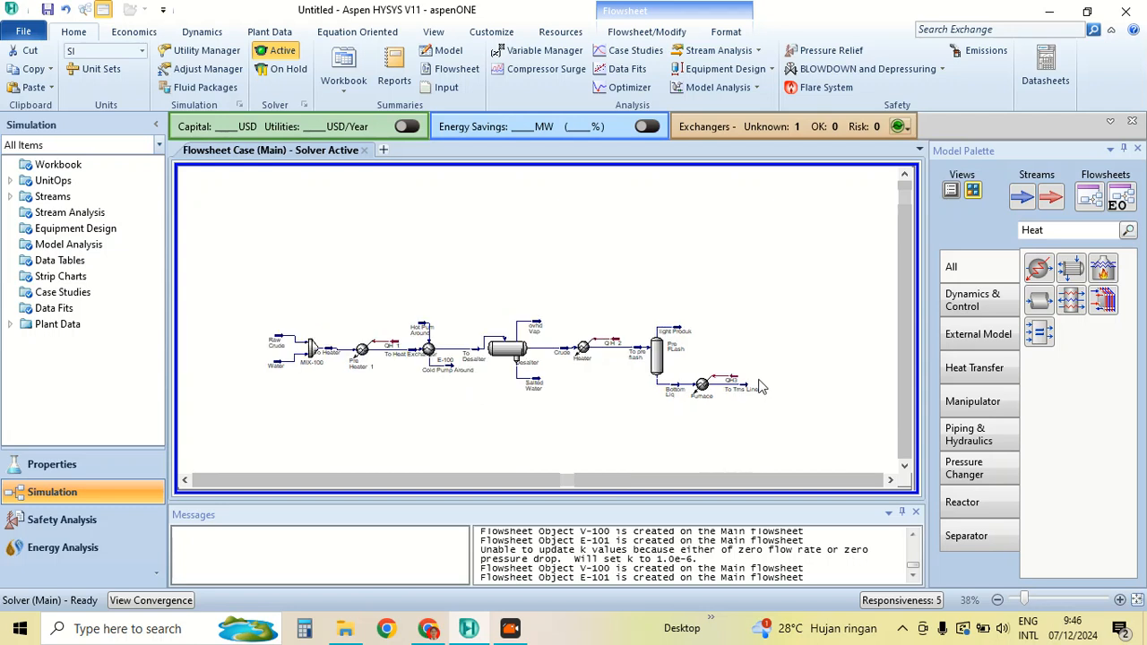
scroll(761, 377, "up", 1)
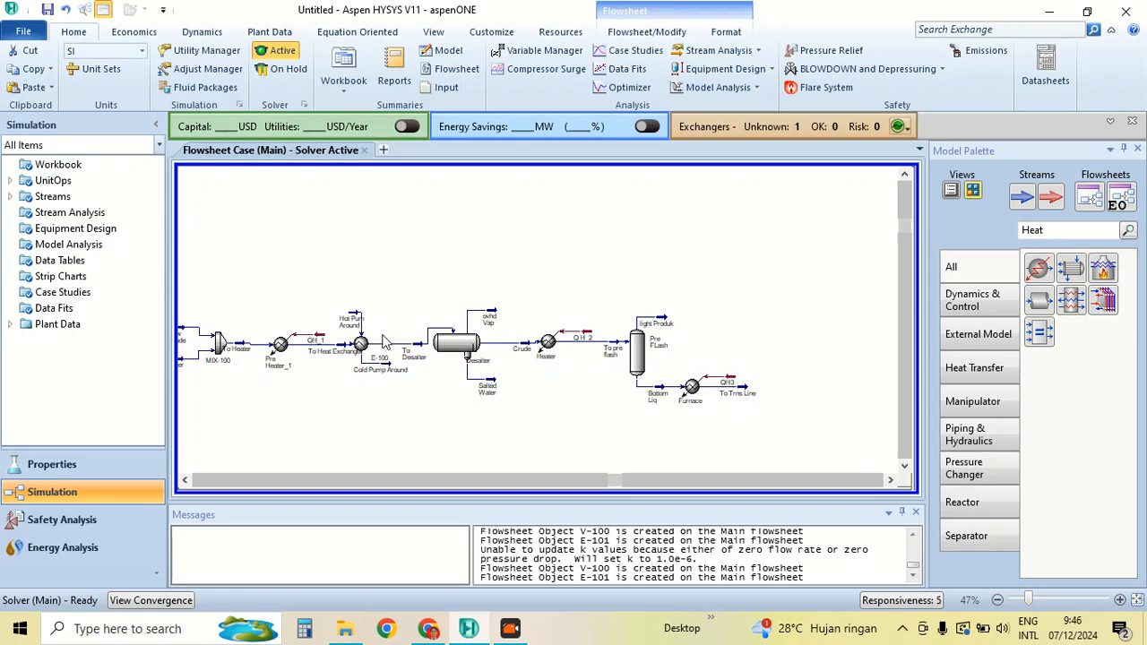
left_click(187, 482)
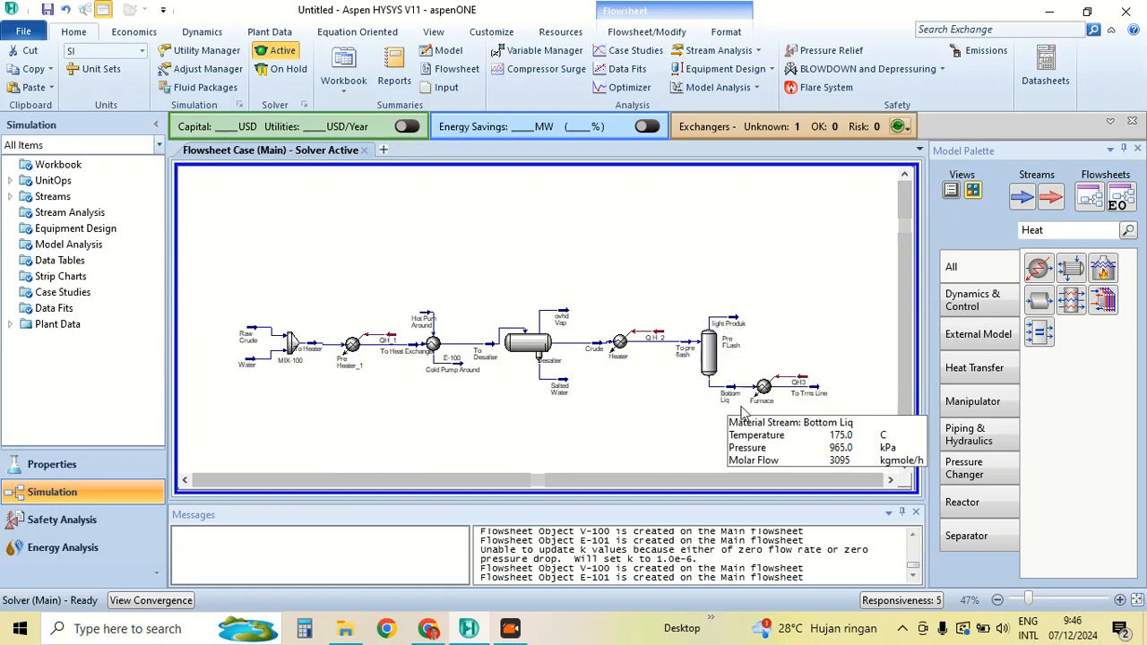
left_click(888, 481)
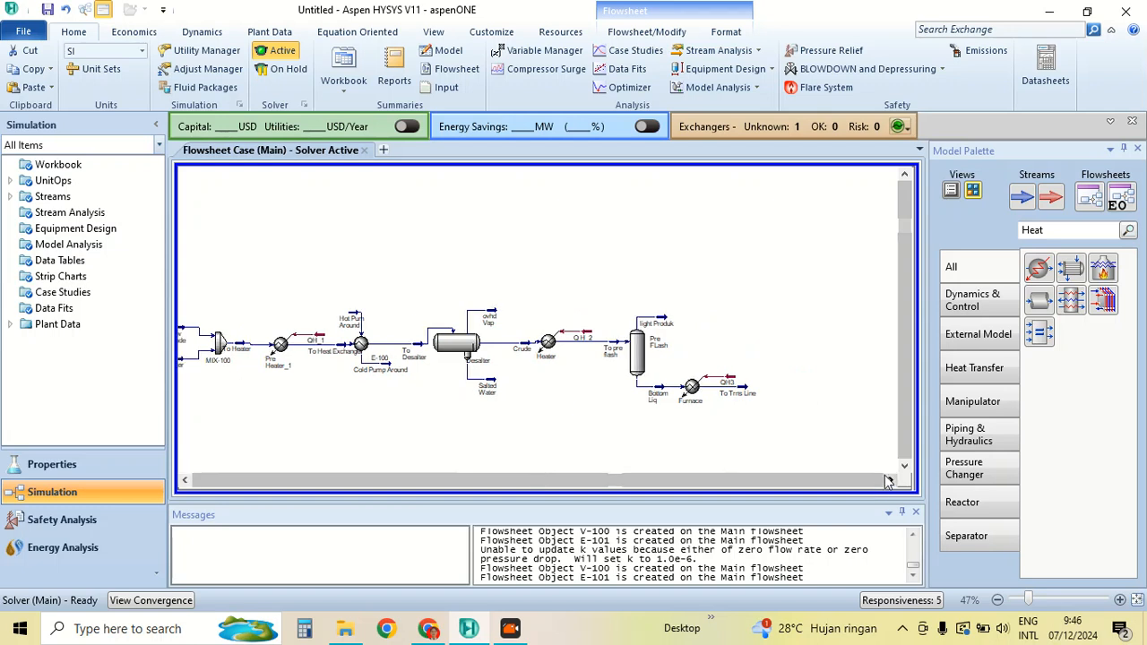
left_click(888, 480)
scroll(767, 405, "up", 2)
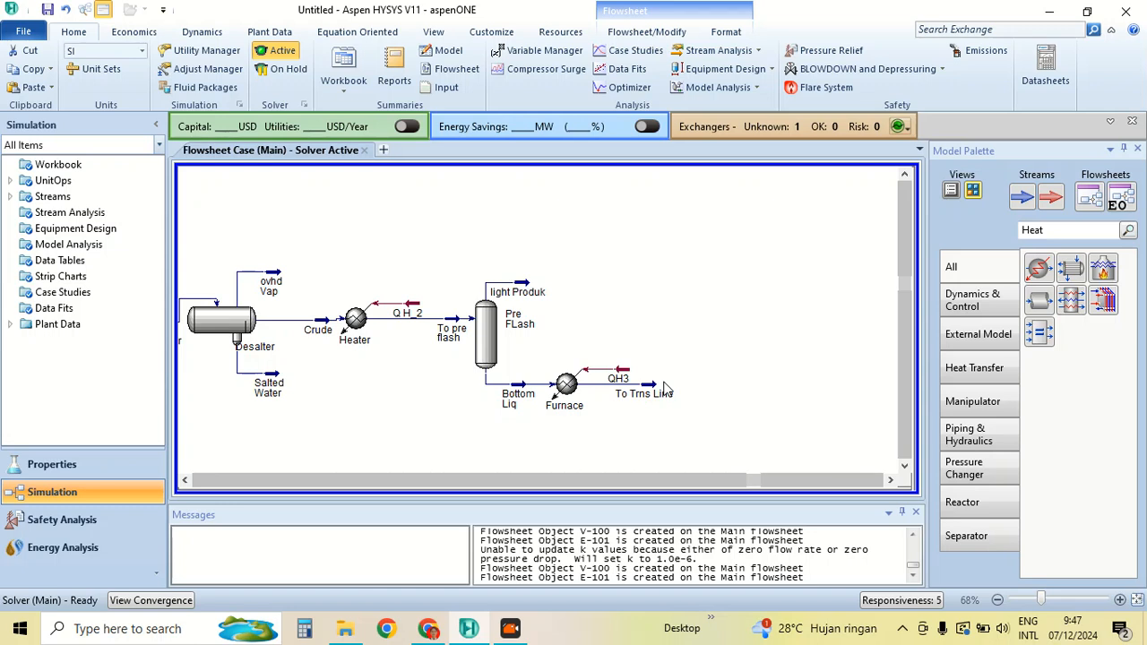
mouse_move(636, 403)
mouse_move(619, 375)
Find the pipe models with "pip" and place a Pipe Segment just downstream of To Trns Line, aligned with that stream
left_click(980, 227)
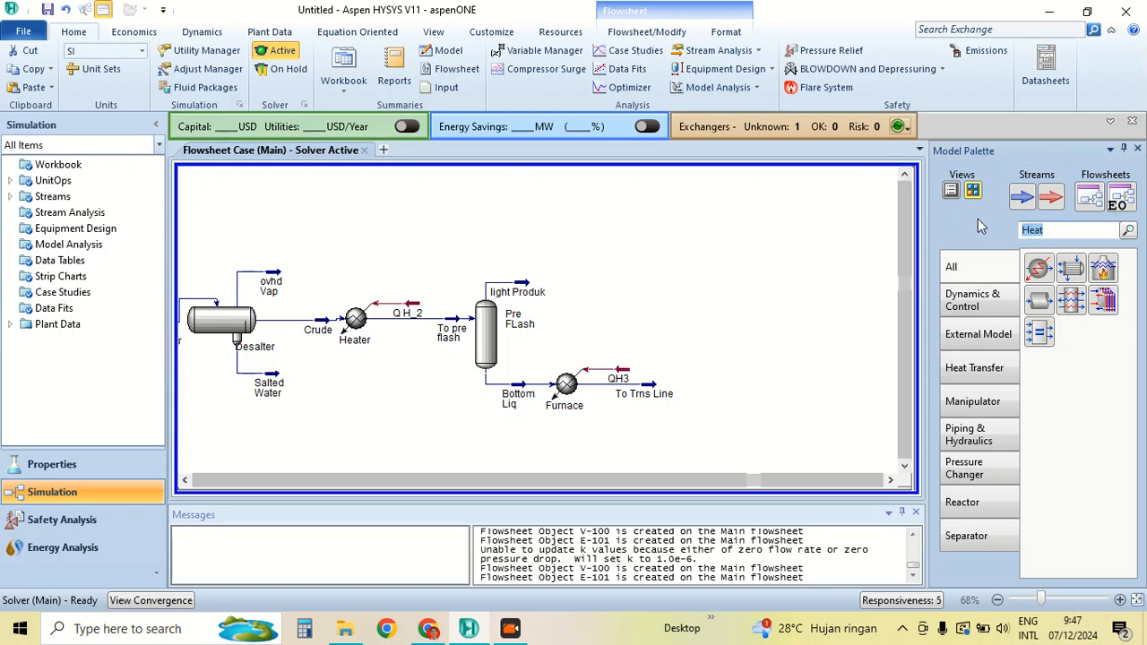
type("pip")
left_click_drag(1034, 266, 672, 399)
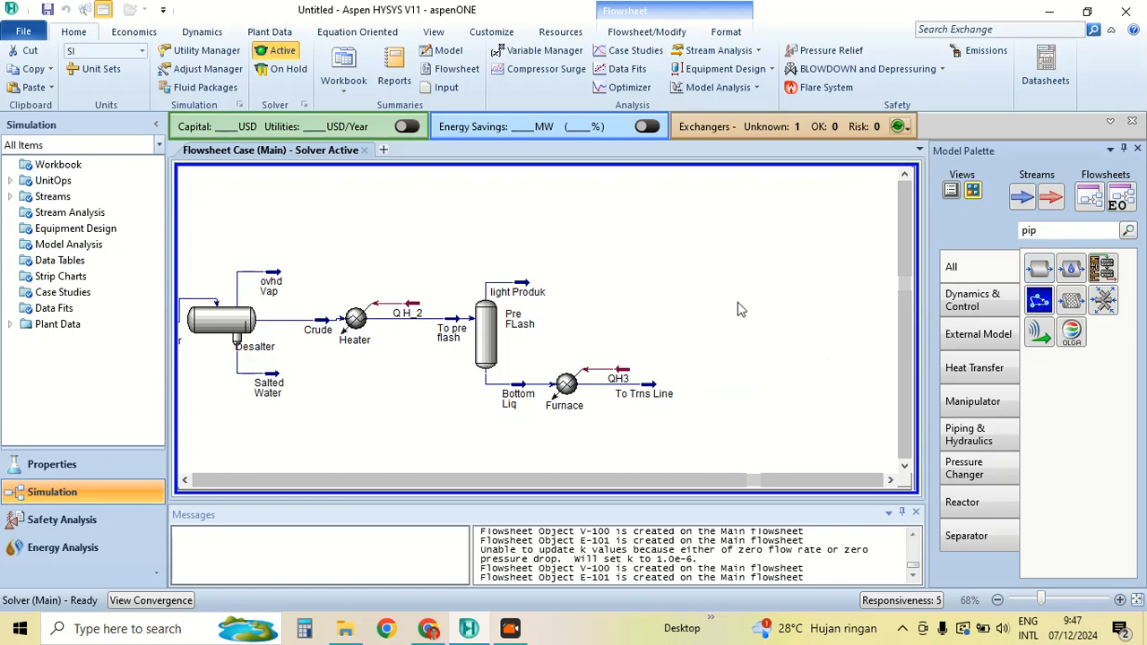
scroll(780, 280, "up", 3)
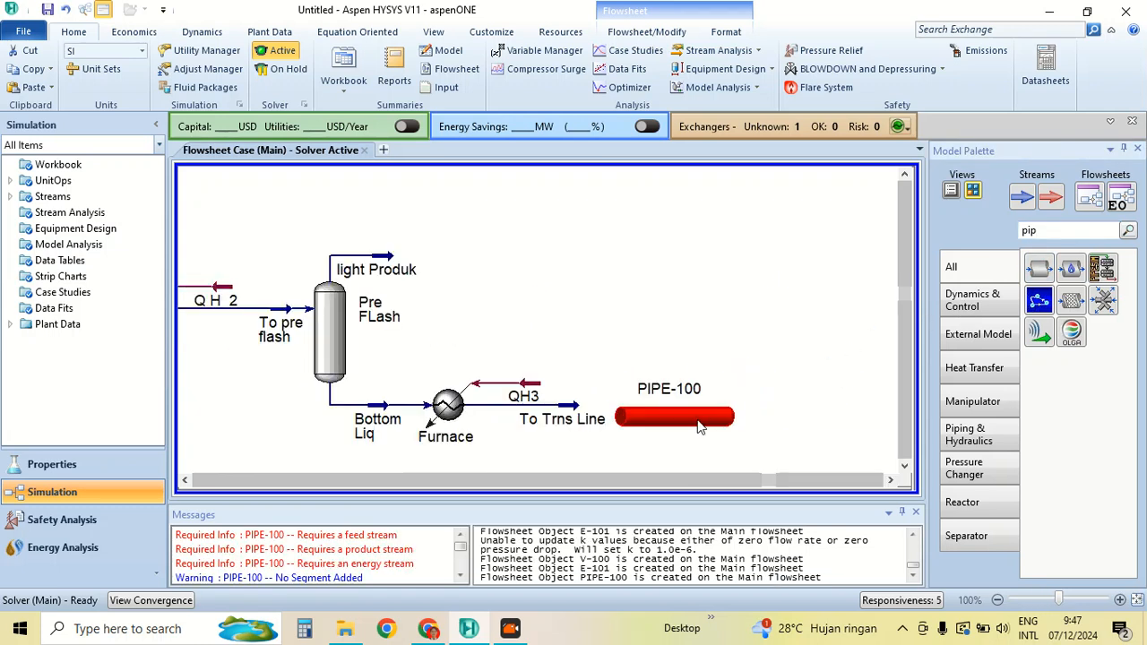
left_click(697, 421)
left_click_drag(686, 405, 688, 399)
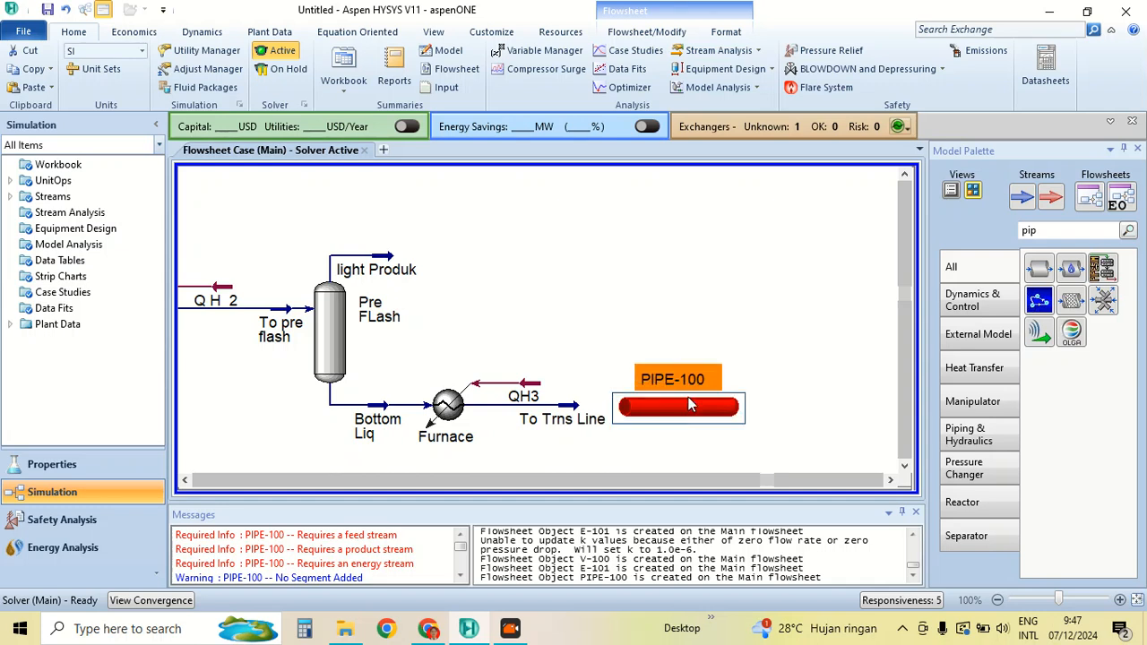
Connect To Trns Line as the inlet of PIPE-100 and create its energy stream Q pipe and outlet stream Atm Feed
double_click(689, 405)
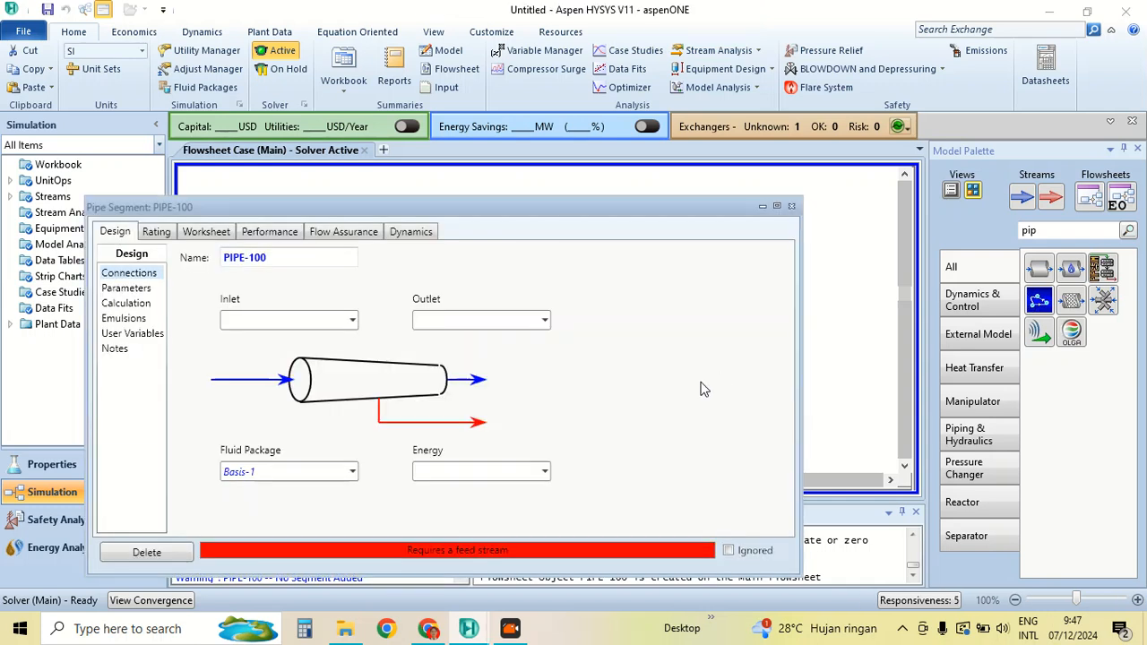
left_click(349, 321)
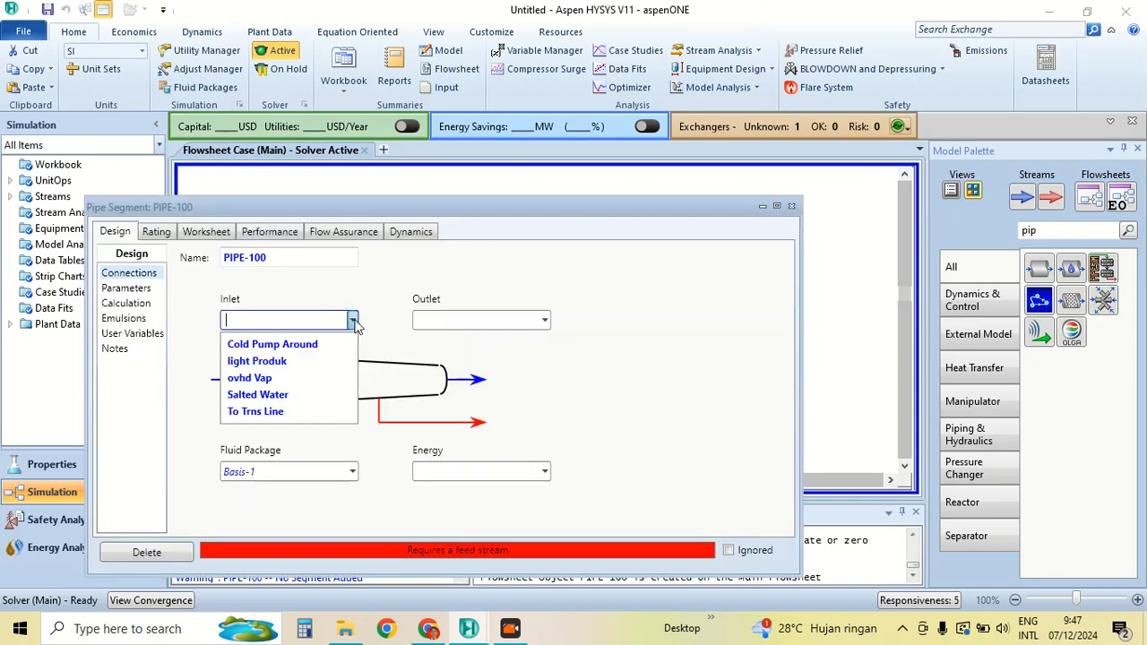
left_click(337, 411)
left_click(480, 473)
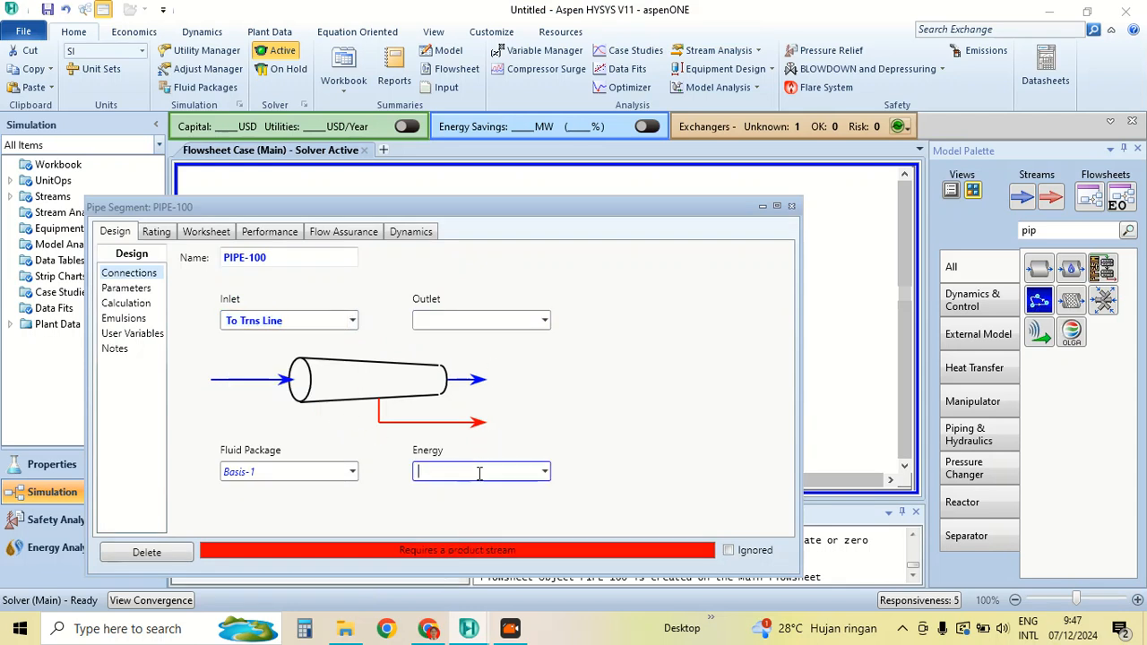
type("Q pipe")
key("Return")
left_click(479, 321)
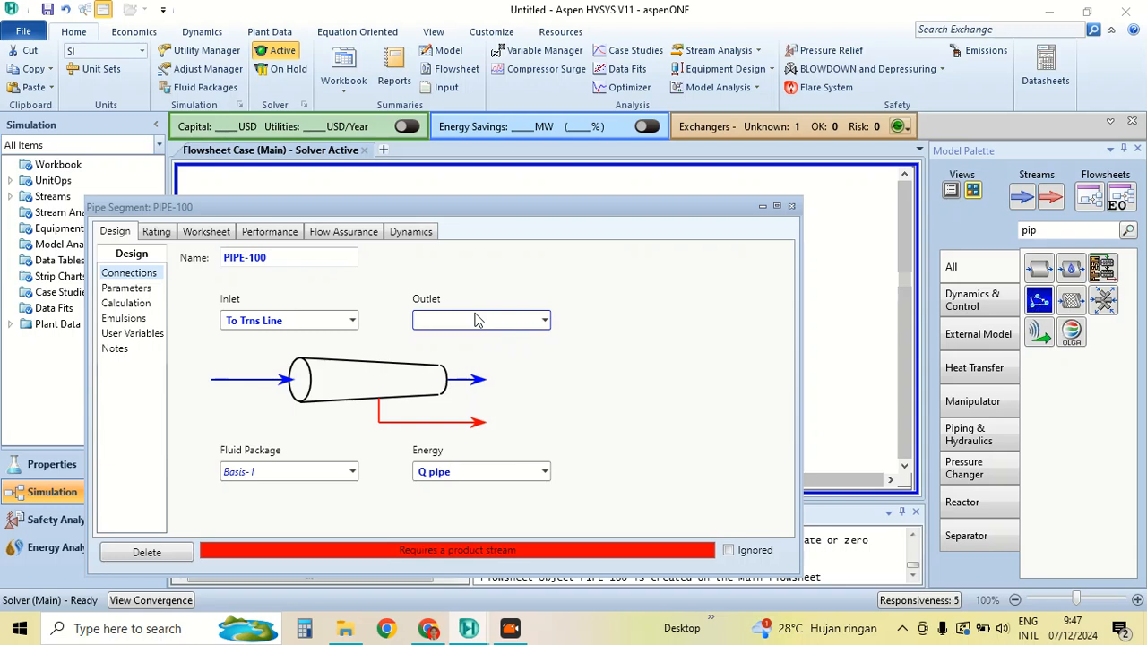
type("Atm Feed")
key("Return")
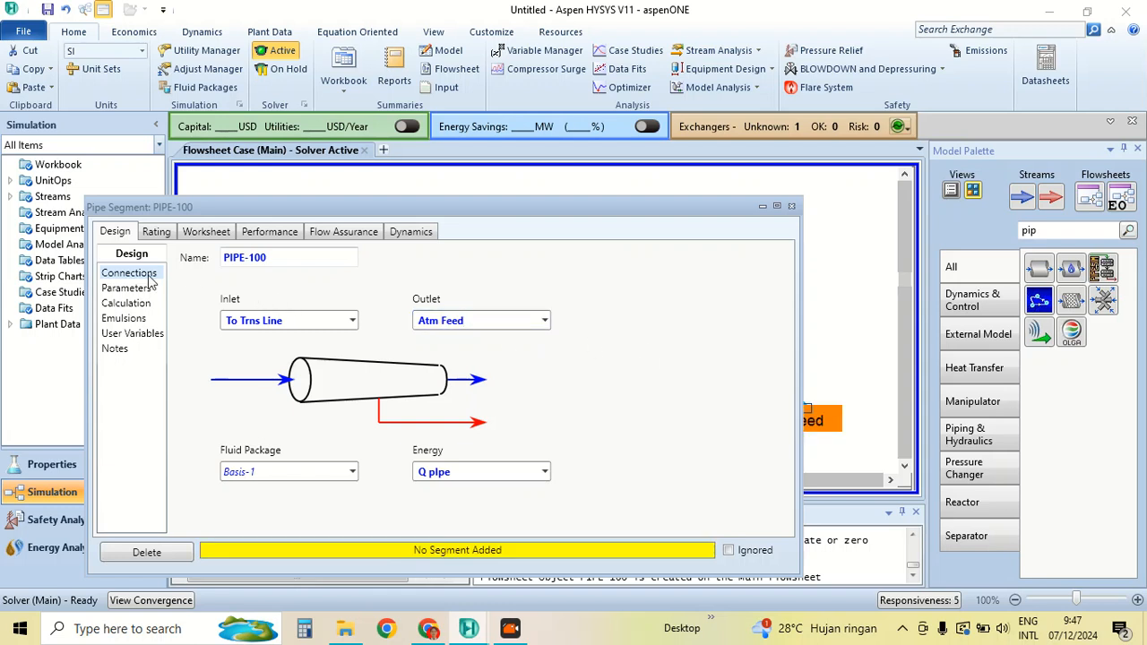
Append a pipe segment to the sizing profile of PIPE-100 and set its length to 765 m
left_click(156, 235)
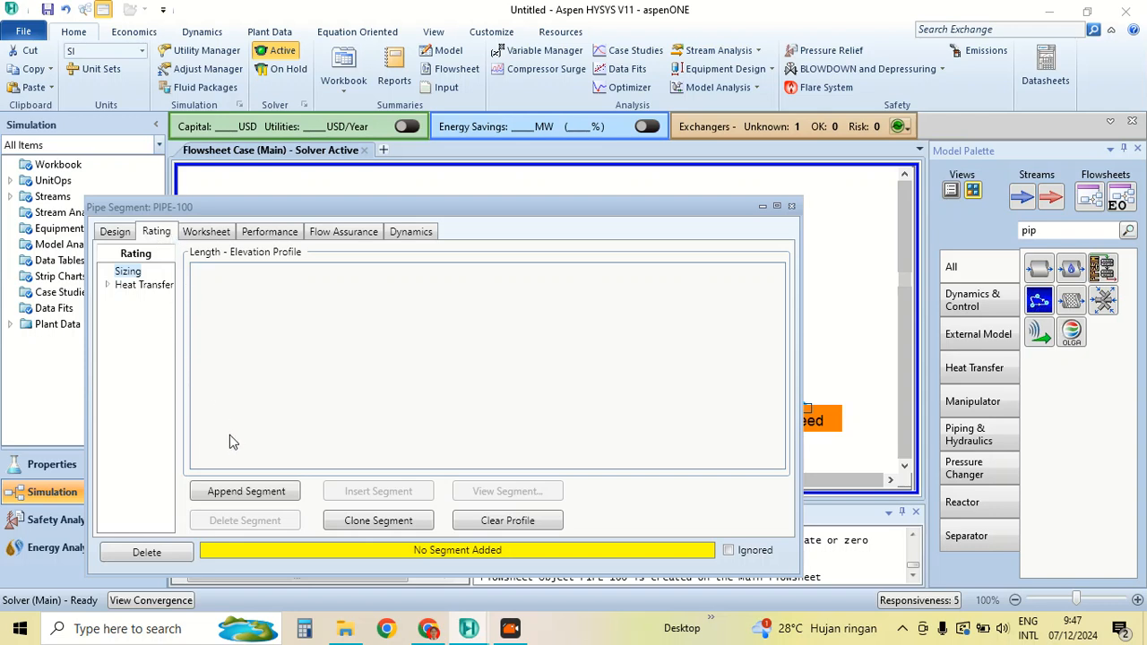
left_click(255, 491)
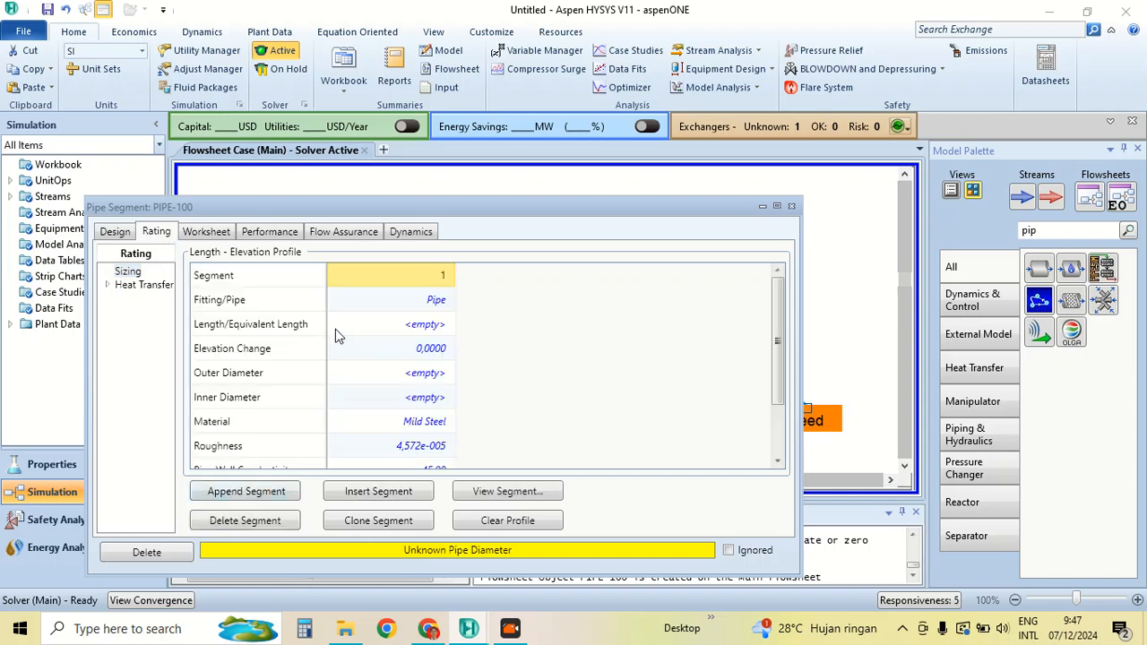
left_click(434, 307)
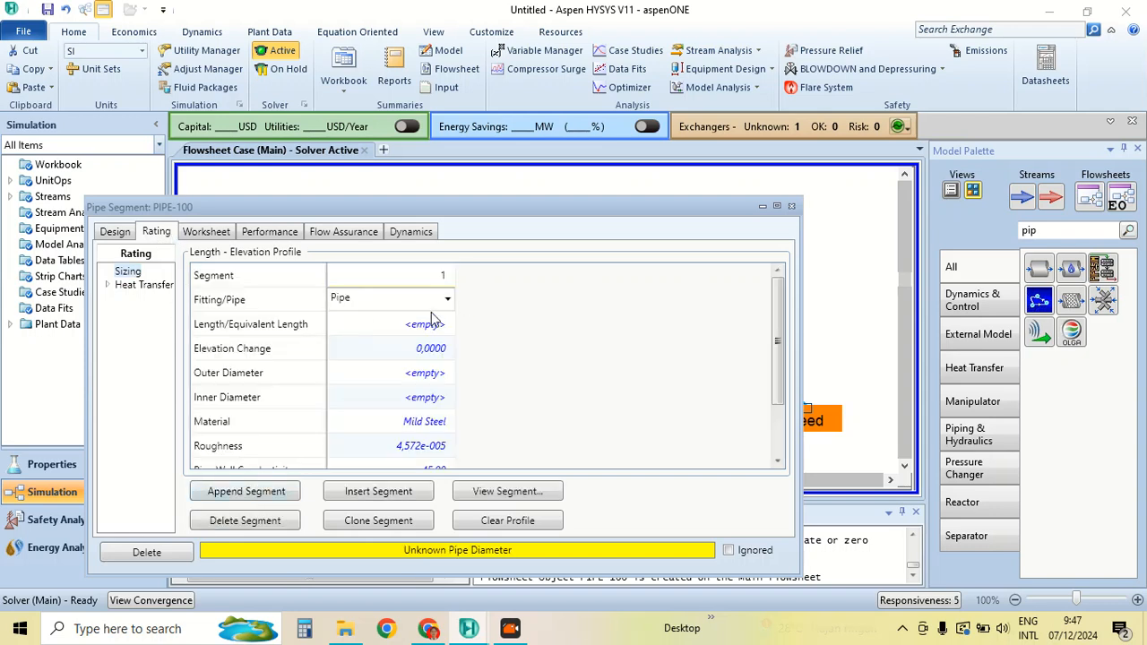
left_click(429, 330)
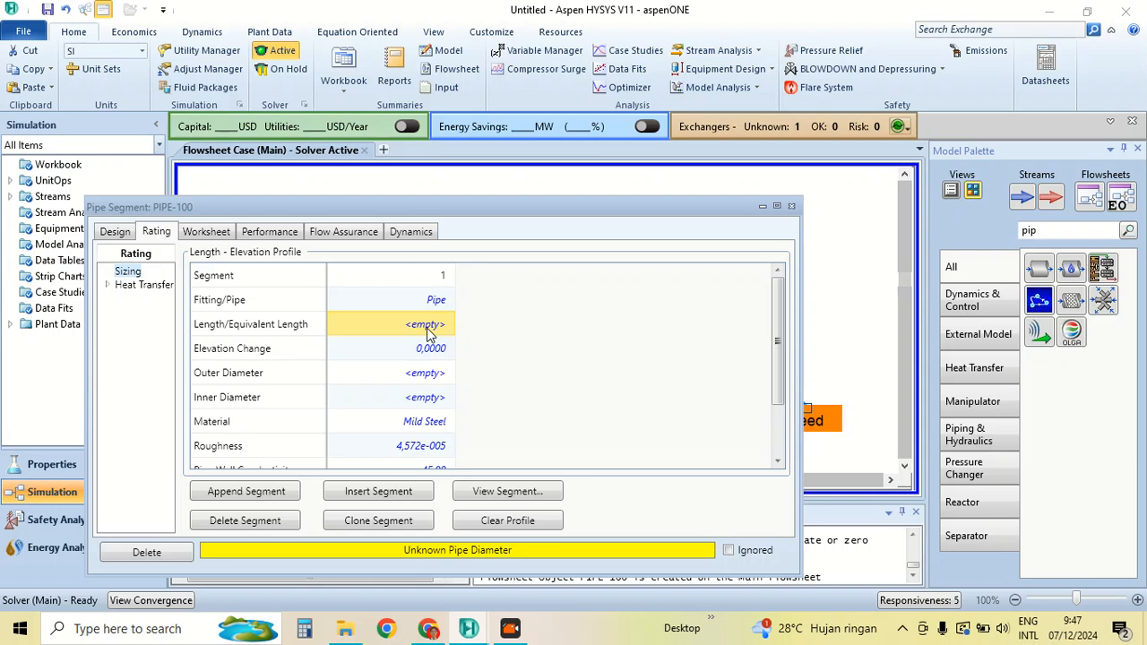
type("765")
key("Return")
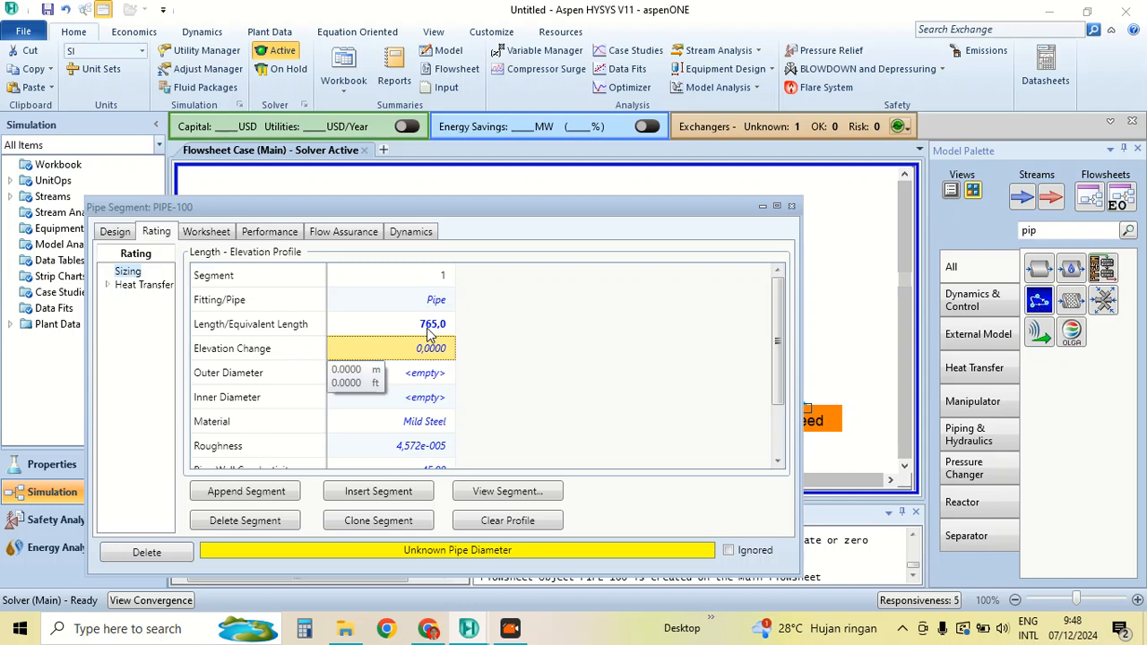
type("-")
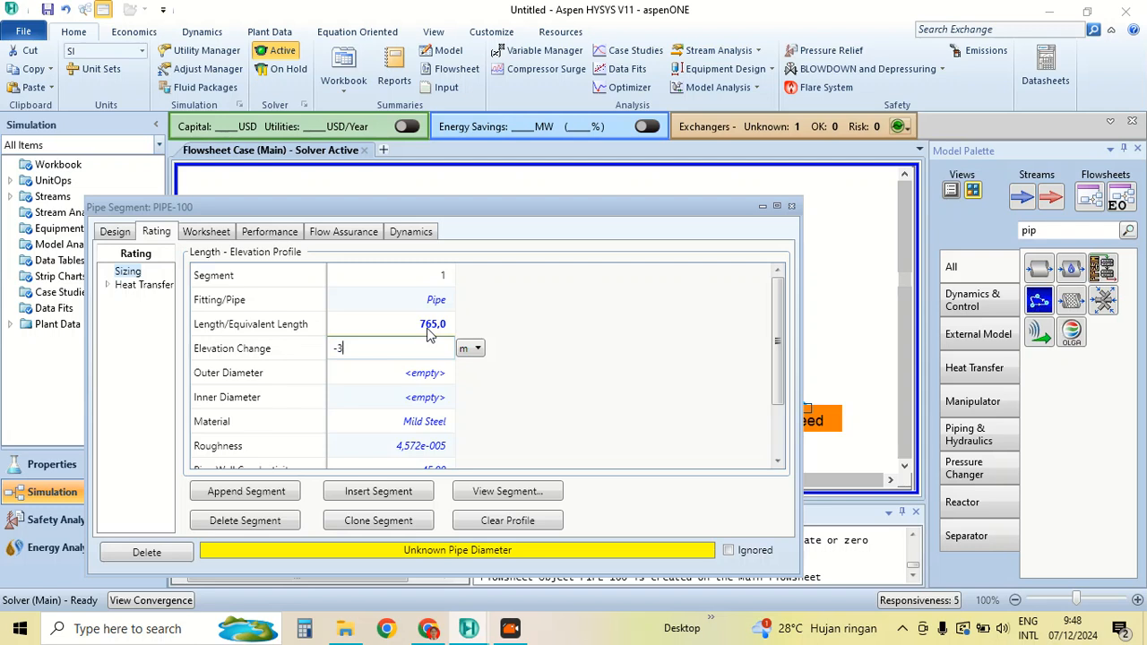
type("335")
key("Return")
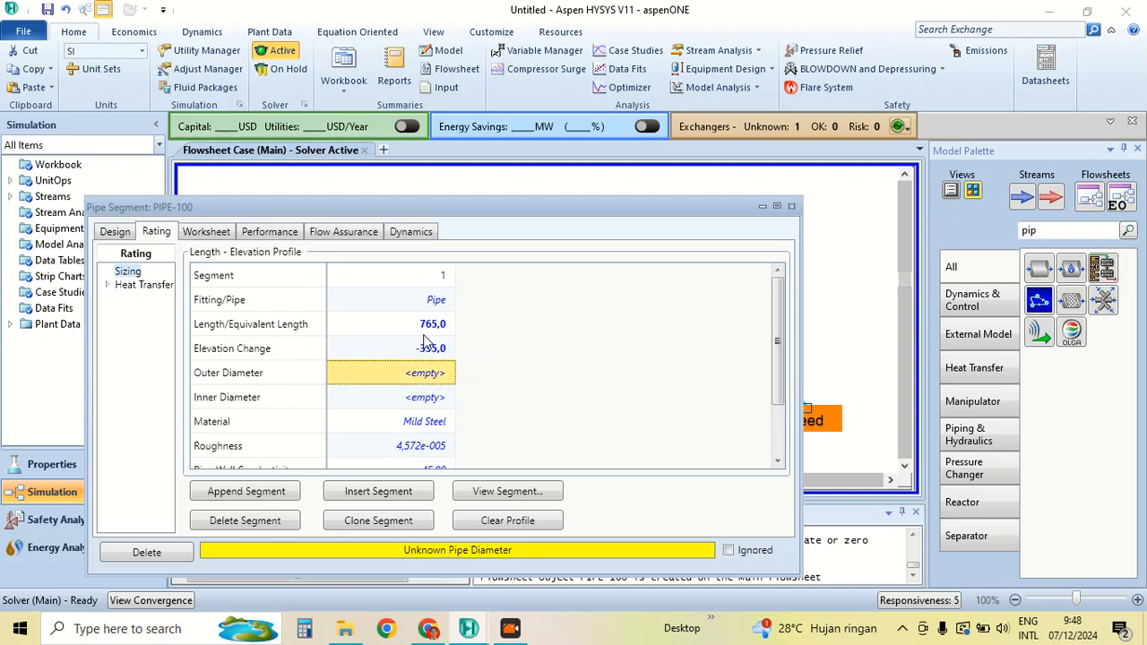
Set the elevation change of segment 1 in PIPE-100 to -3.35 m
left_click(429, 355)
type("-")
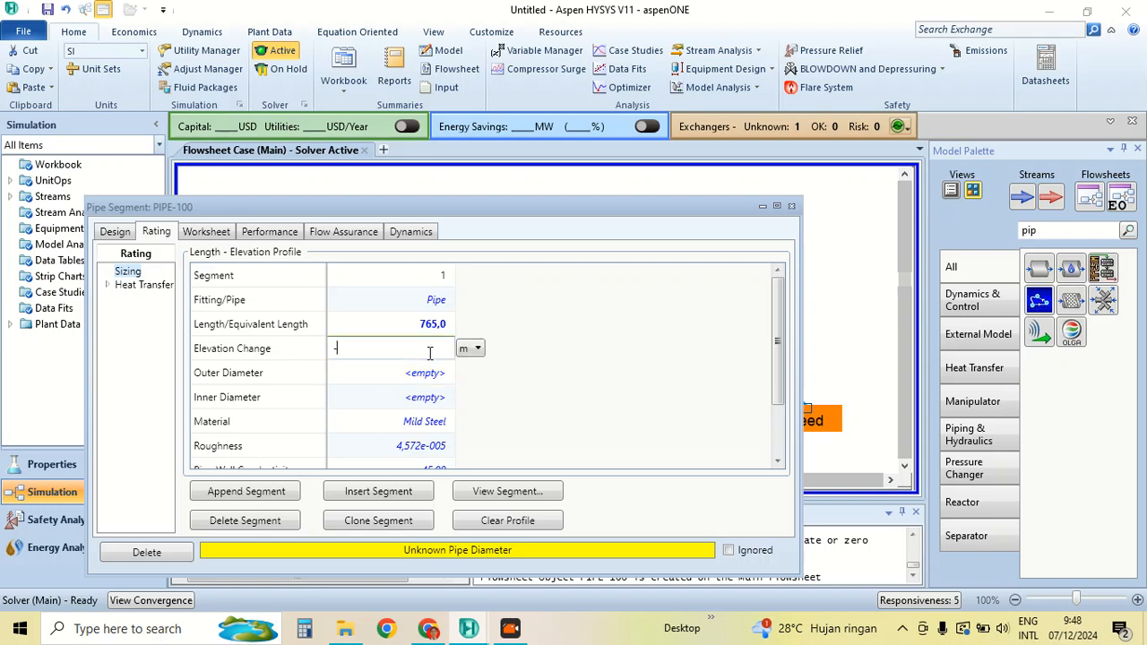
key("Return")
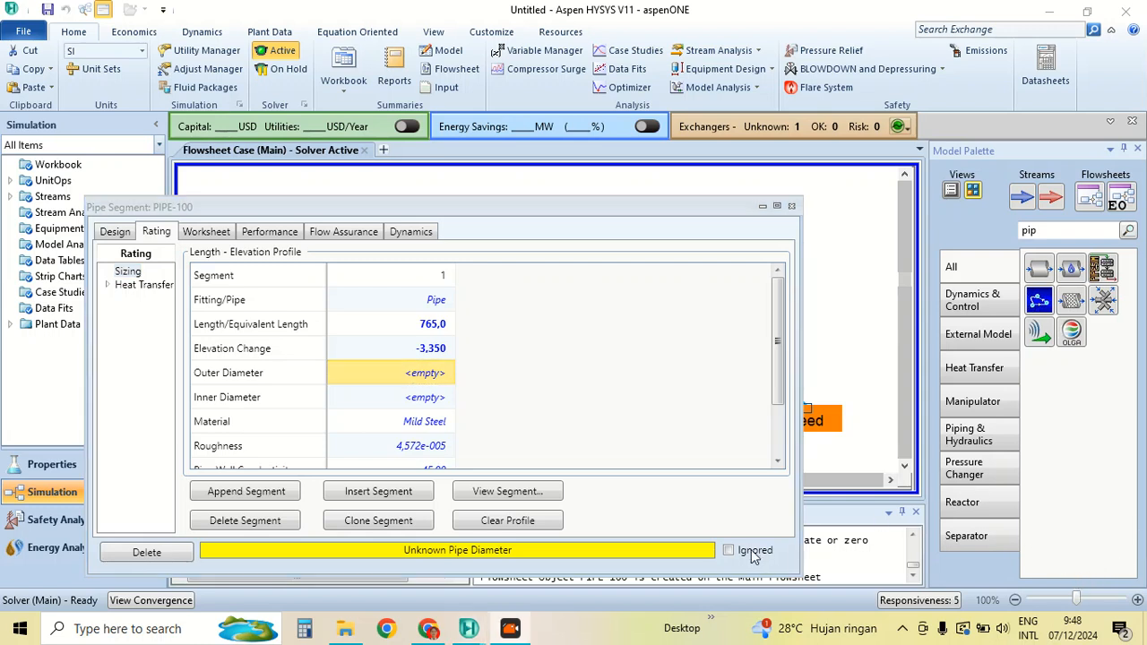
left_click_drag(260, 268, 520, 284)
left_click_drag(259, 270, 454, 289)
left_click_drag(453, 339, 472, 151)
left_click_drag(465, 339, 495, 151)
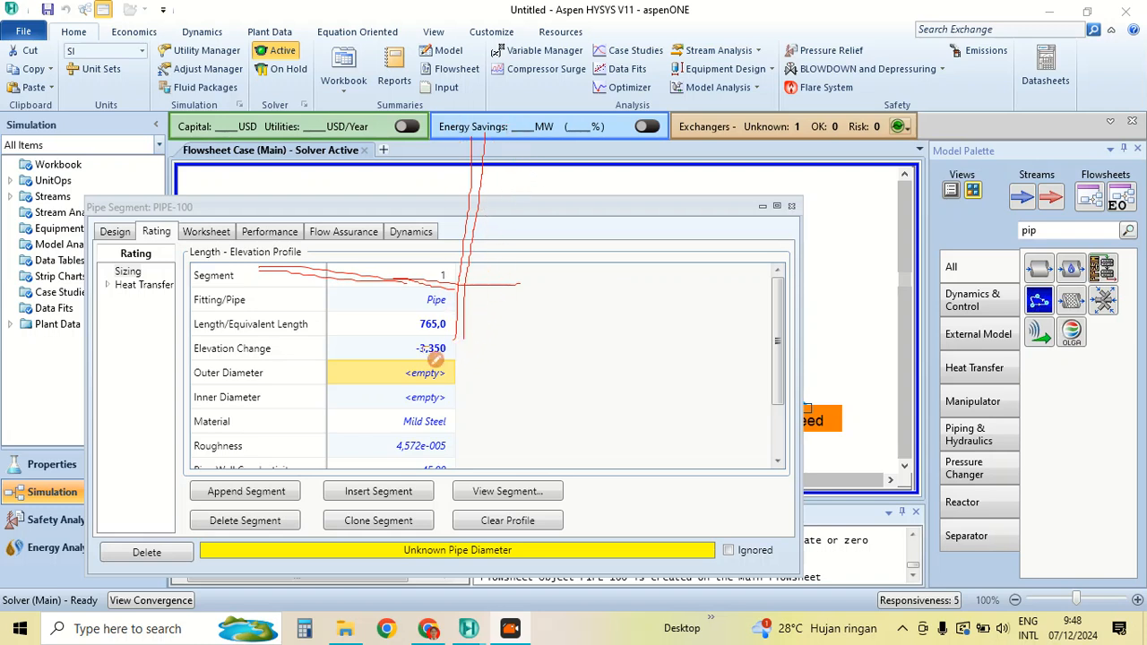
left_click_drag(541, 168, 542, 260)
left_click_drag(549, 171, 548, 255)
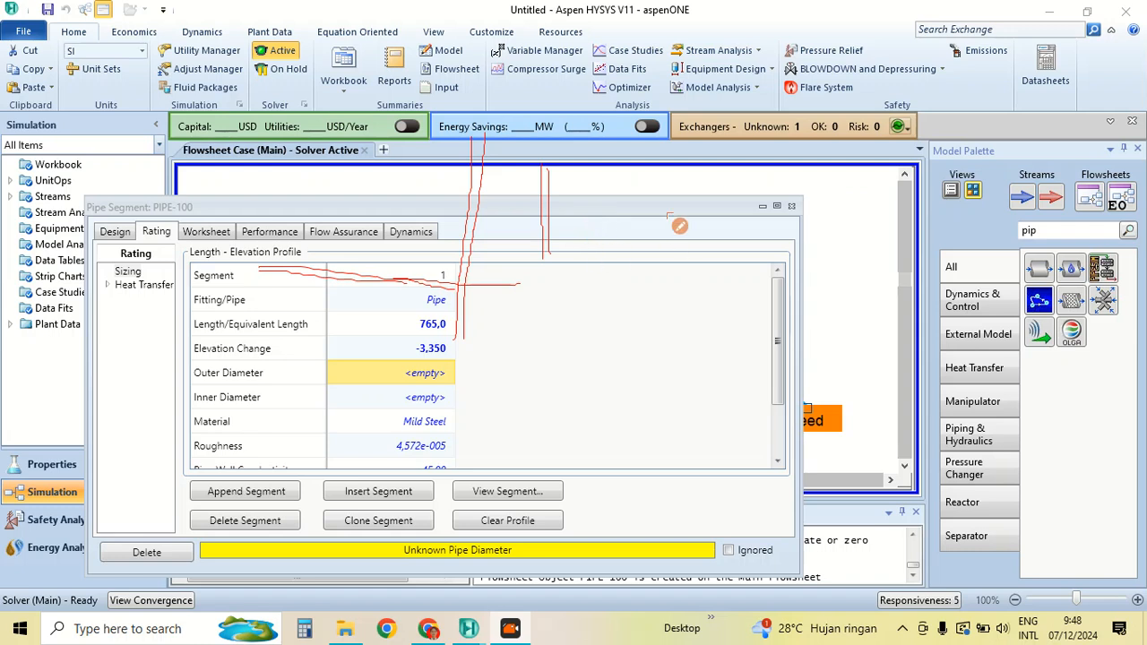
left_click_drag(163, 174, 401, 190)
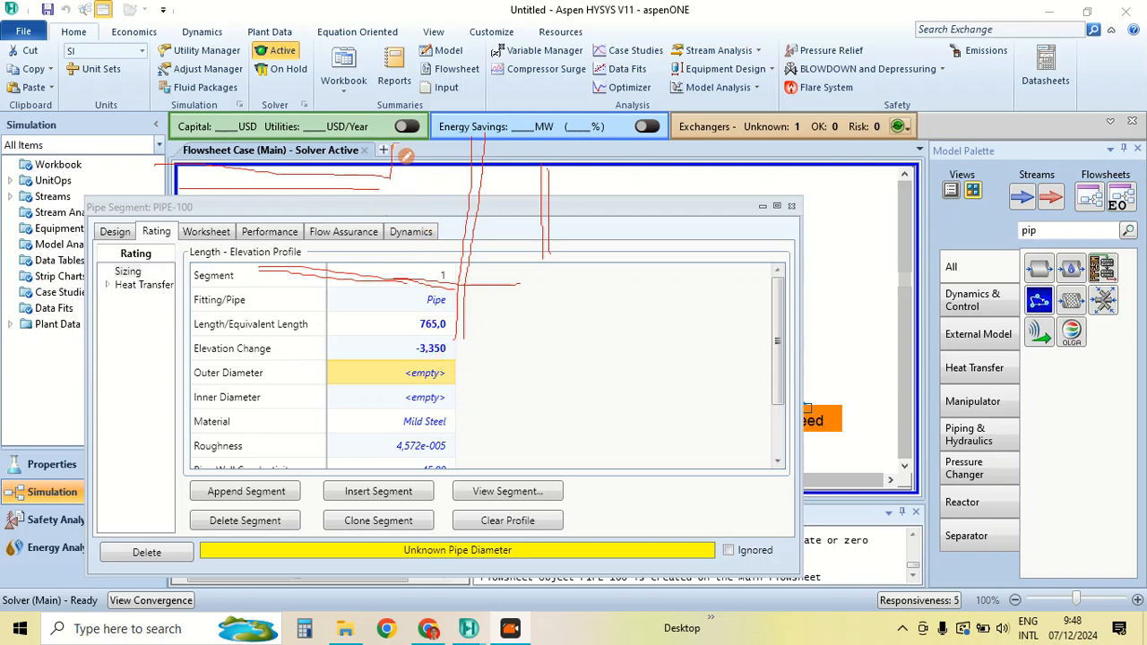
mouse_move(411, 205)
left_mouse_down()
mouse_move(434, 197)
mouse_move(434, 130)
mouse_move(418, 122)
mouse_move(384, 151)
mouse_move(391, 240)
left_mouse_up()
left_click_drag(417, 203, 420, 240)
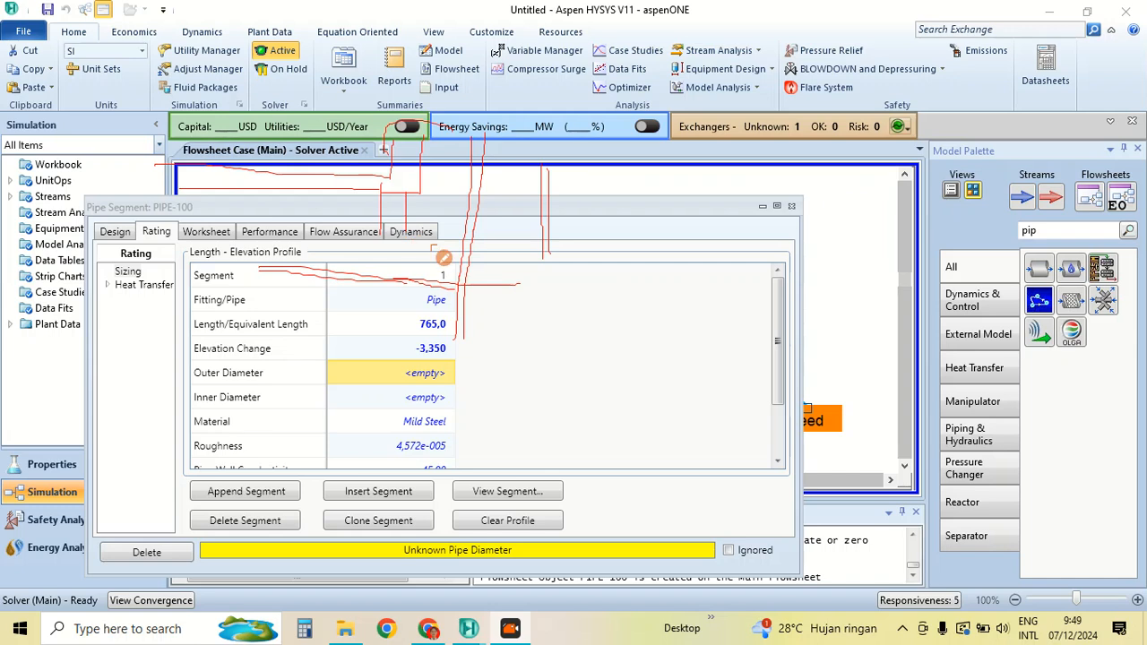
left_click(1081, 526)
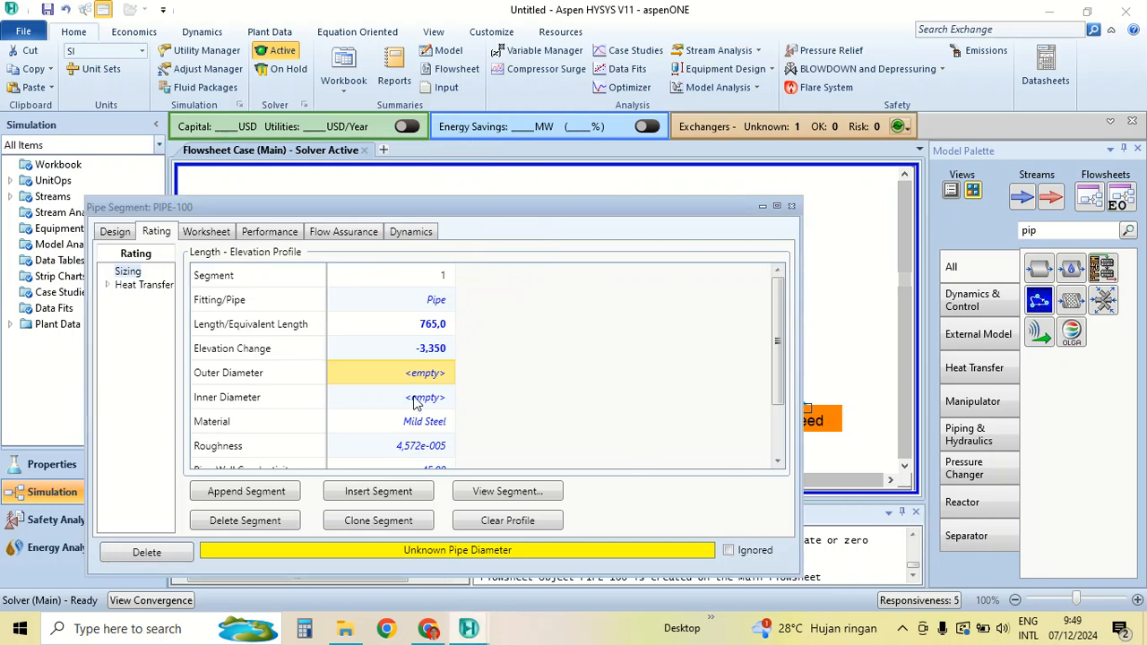
Specify segment 1 of PIPE-100 as Schedule 40 pipe with a nominal diameter of 600 mm
double_click(434, 375)
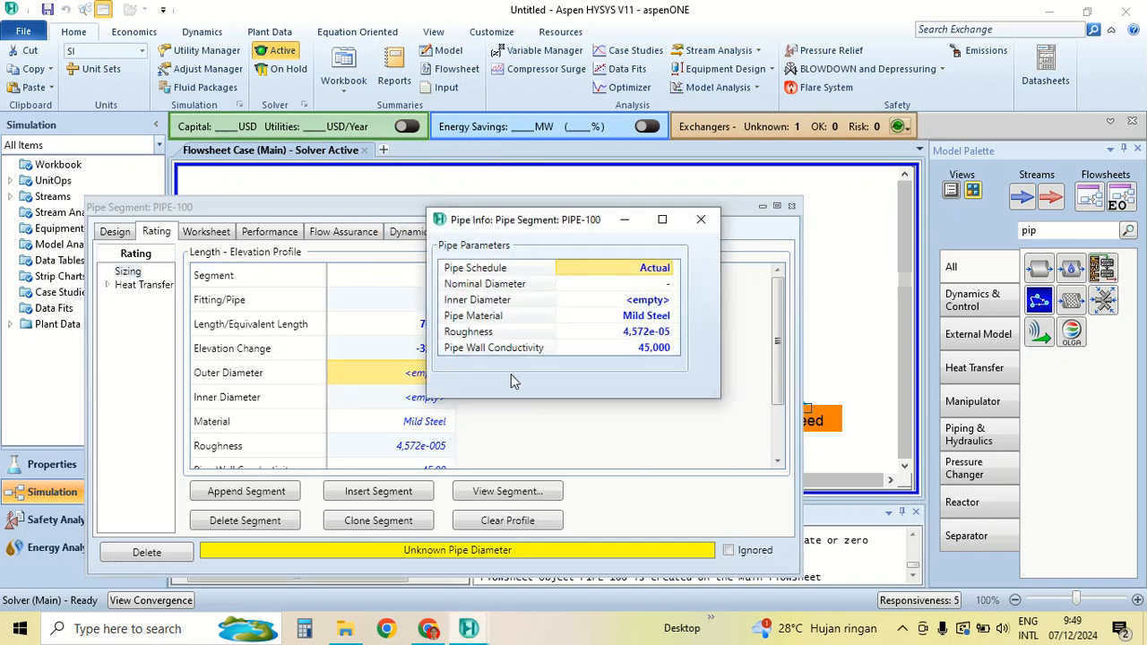
left_click(658, 268)
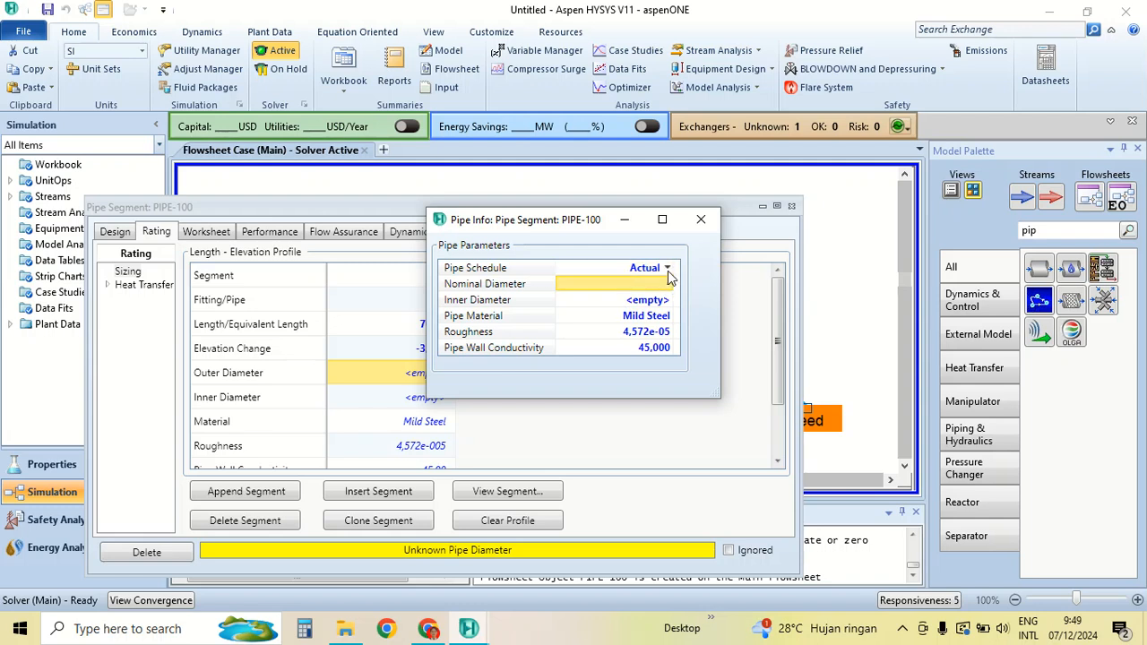
left_click(668, 268)
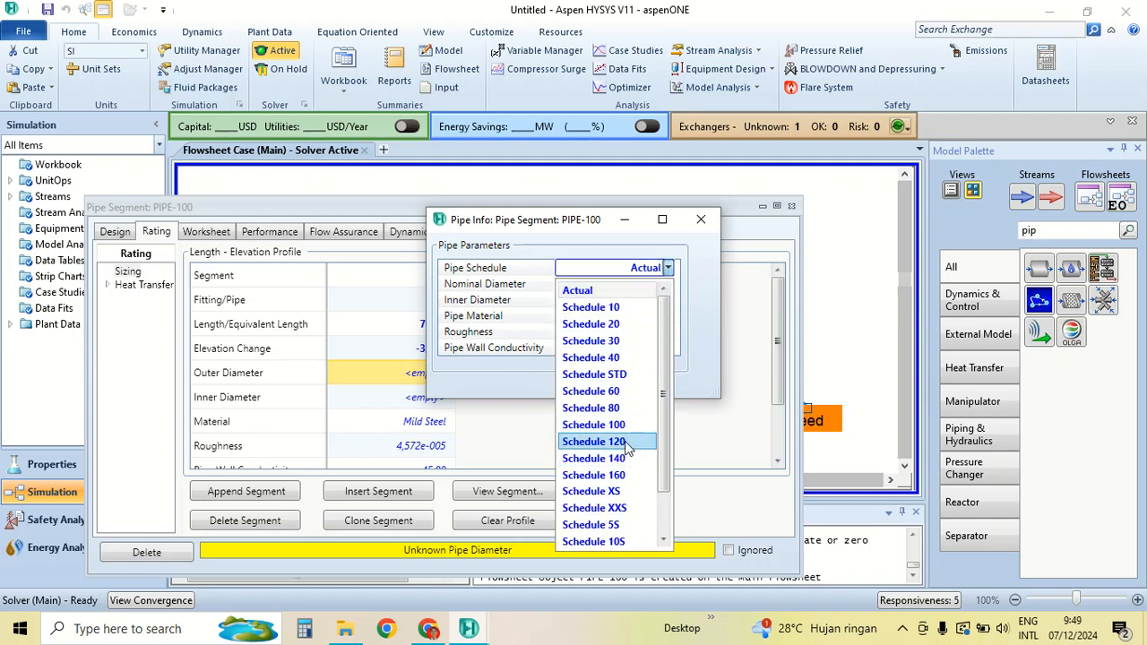
left_click(627, 357)
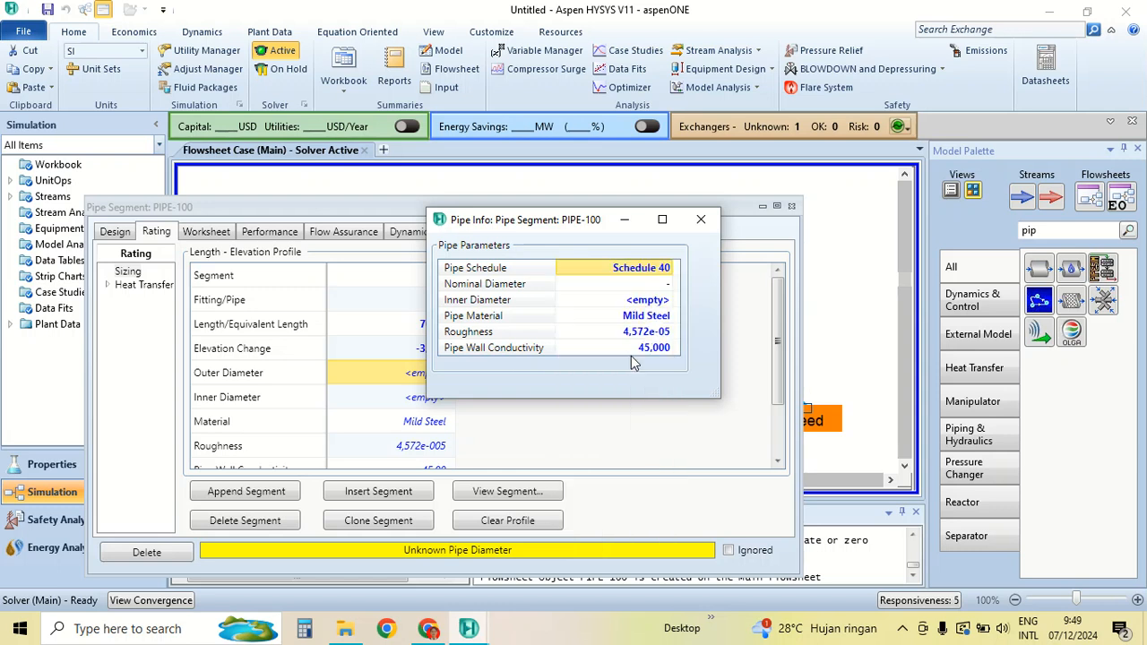
left_click(667, 283)
scroll(645, 439, "down", 3)
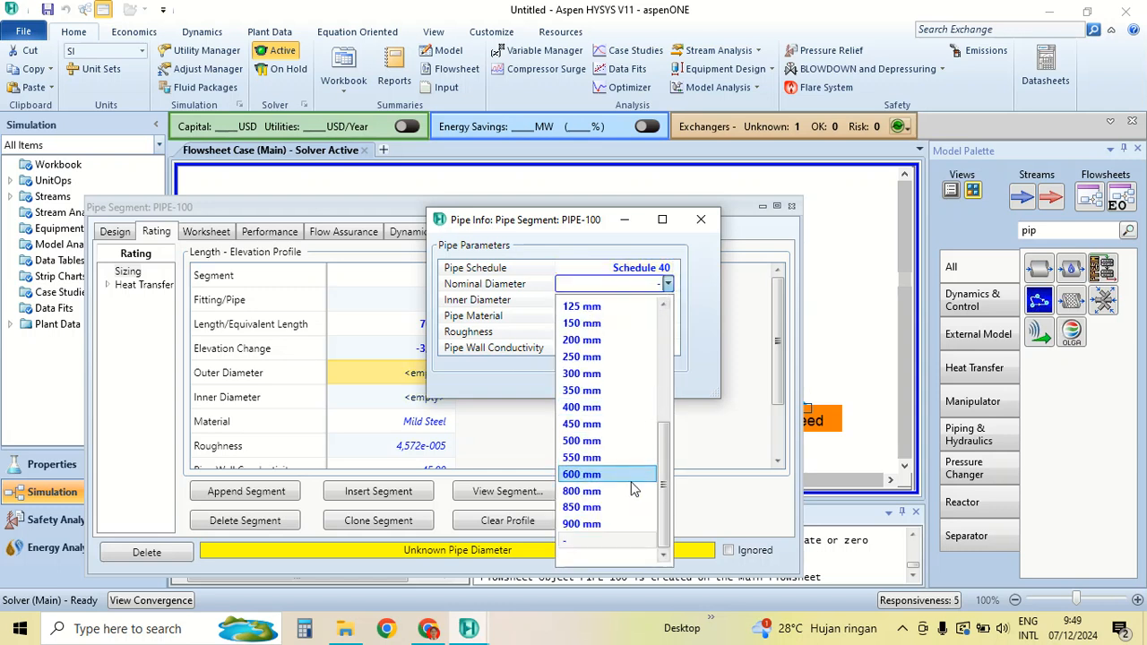
left_click(640, 475)
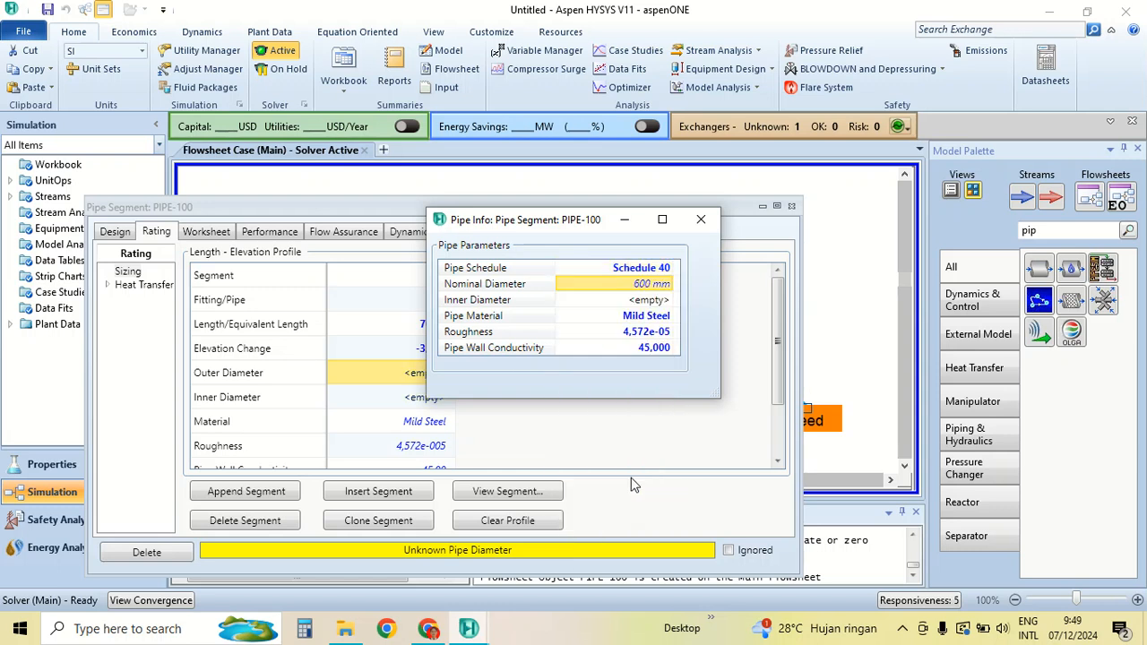
left_click(701, 219)
scroll(390, 419, "down", 3)
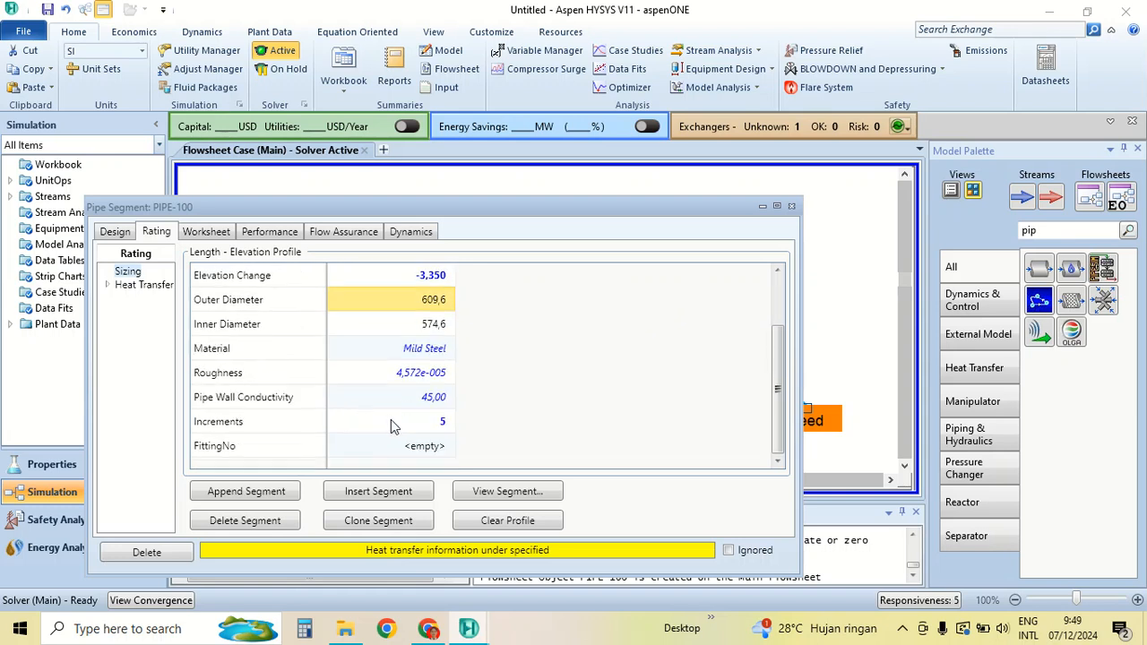
scroll(391, 420, "up", 3)
scroll(403, 420, "down", 2)
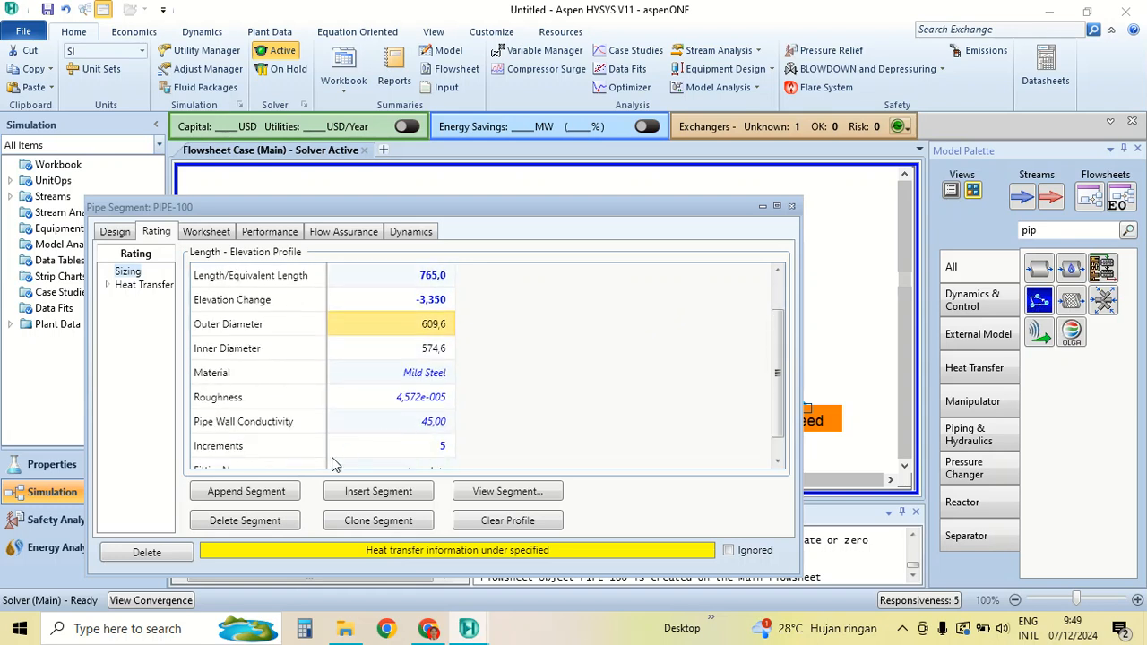
left_click(390, 493)
scroll(534, 391, "up", 2)
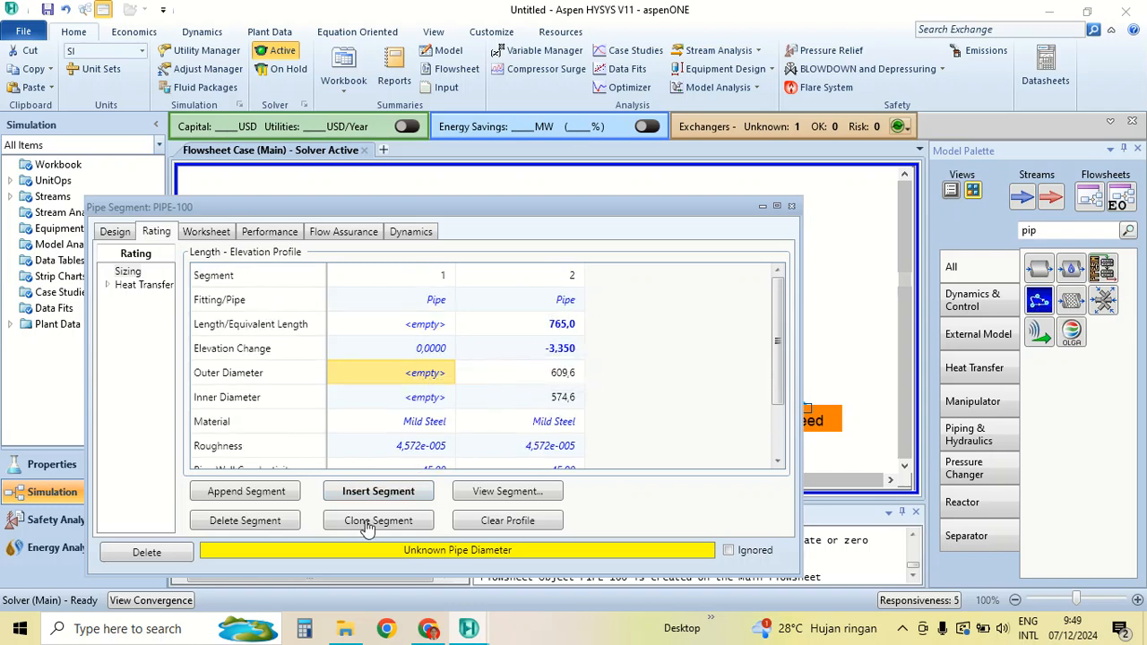
left_click(246, 523)
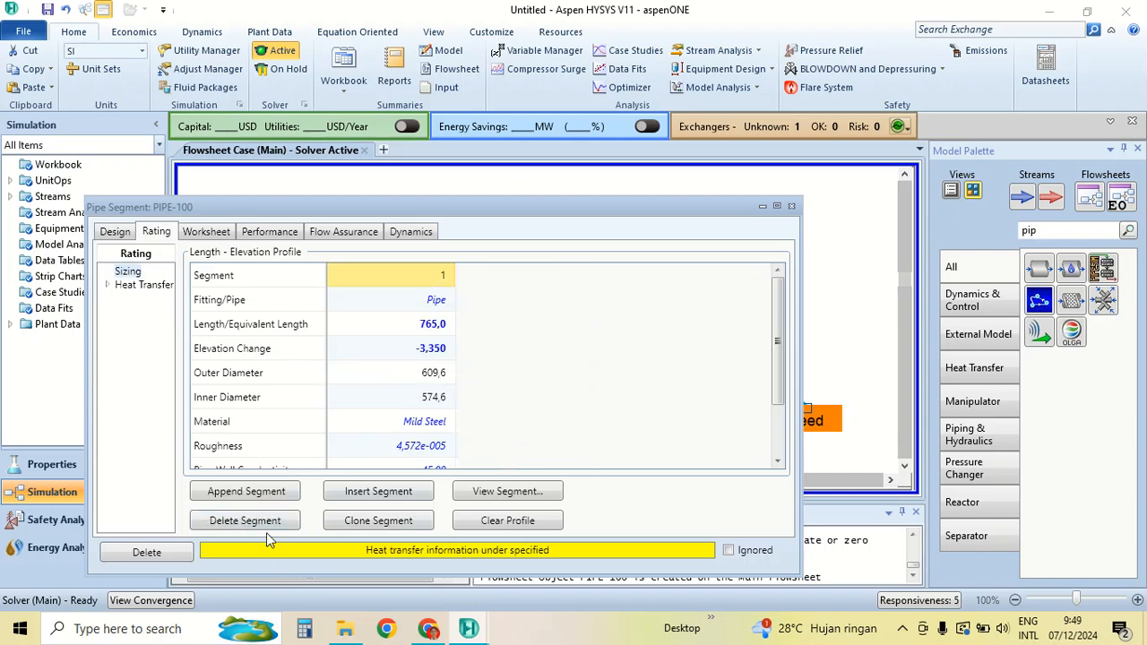
Append a second segment to the pipe's length-elevation profile and set its fitting type to Elbow: 90 Std
left_click(293, 499)
left_click(570, 301)
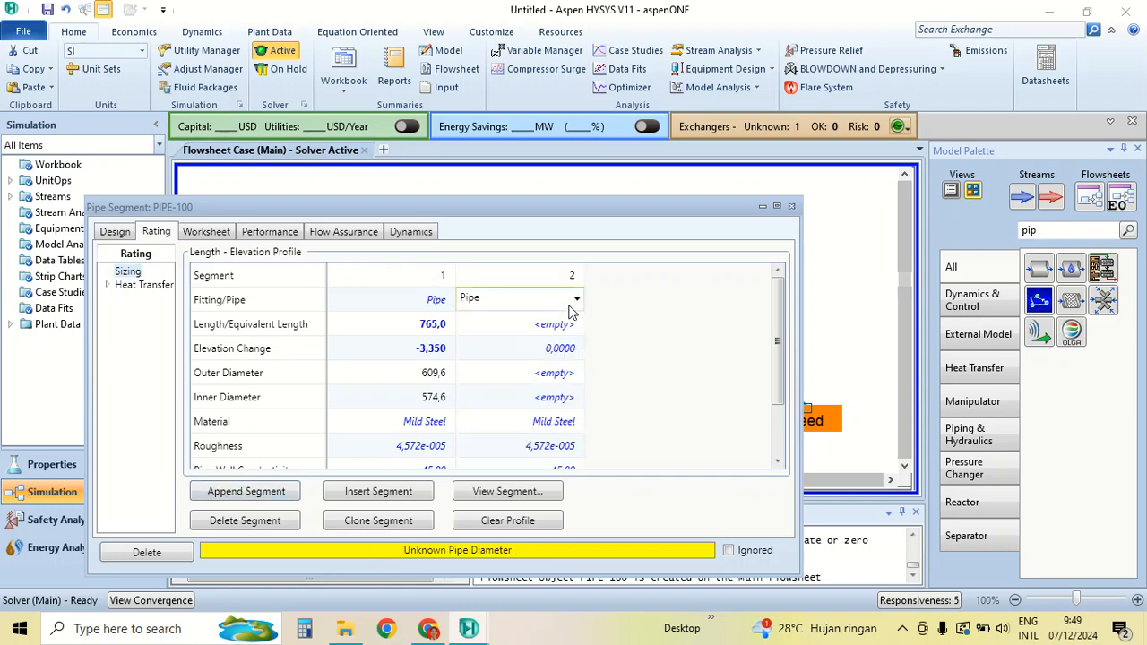
left_click(579, 299)
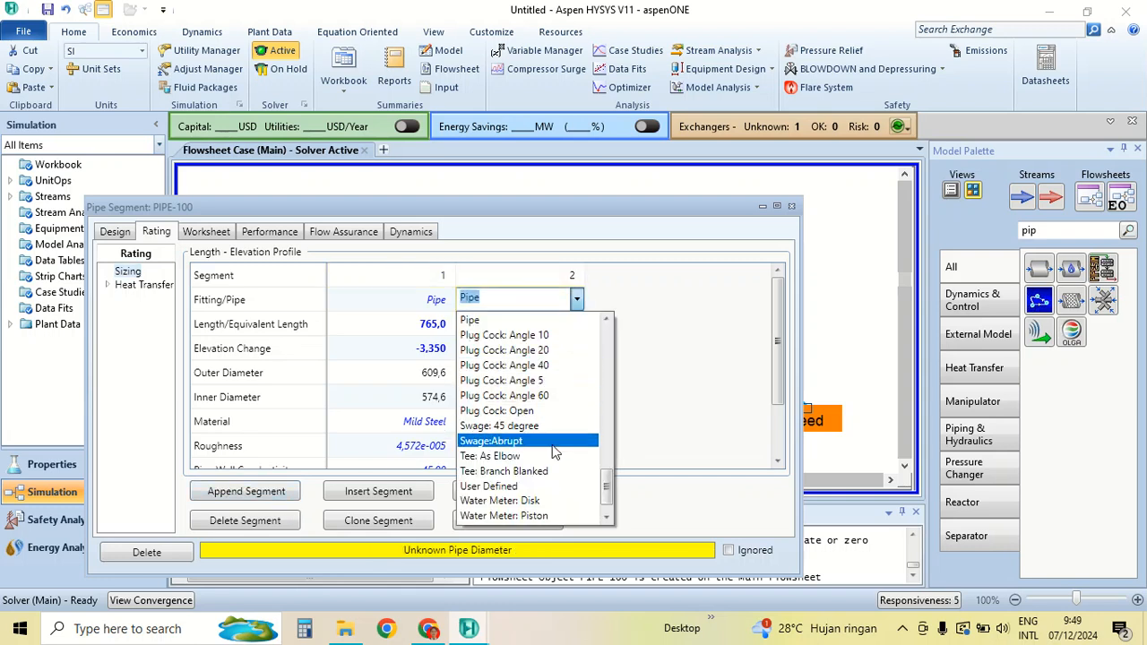
scroll(552, 449, "down", 1)
scroll(552, 449, "up", 1)
scroll(552, 448, "up", 10)
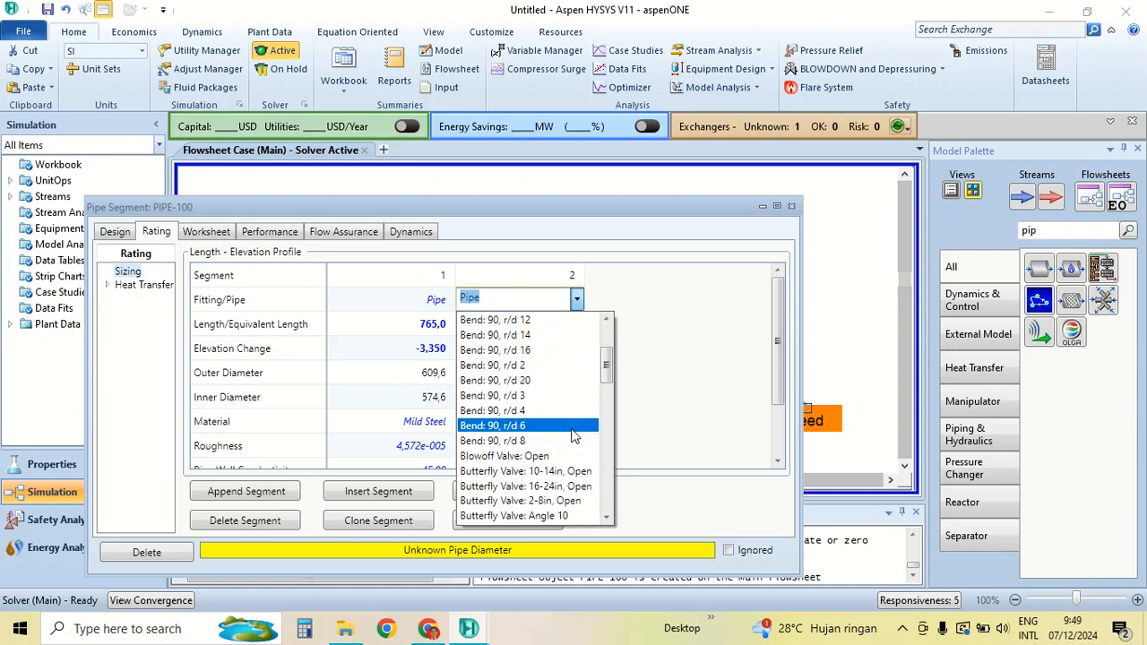
scroll(574, 437, "up", 3)
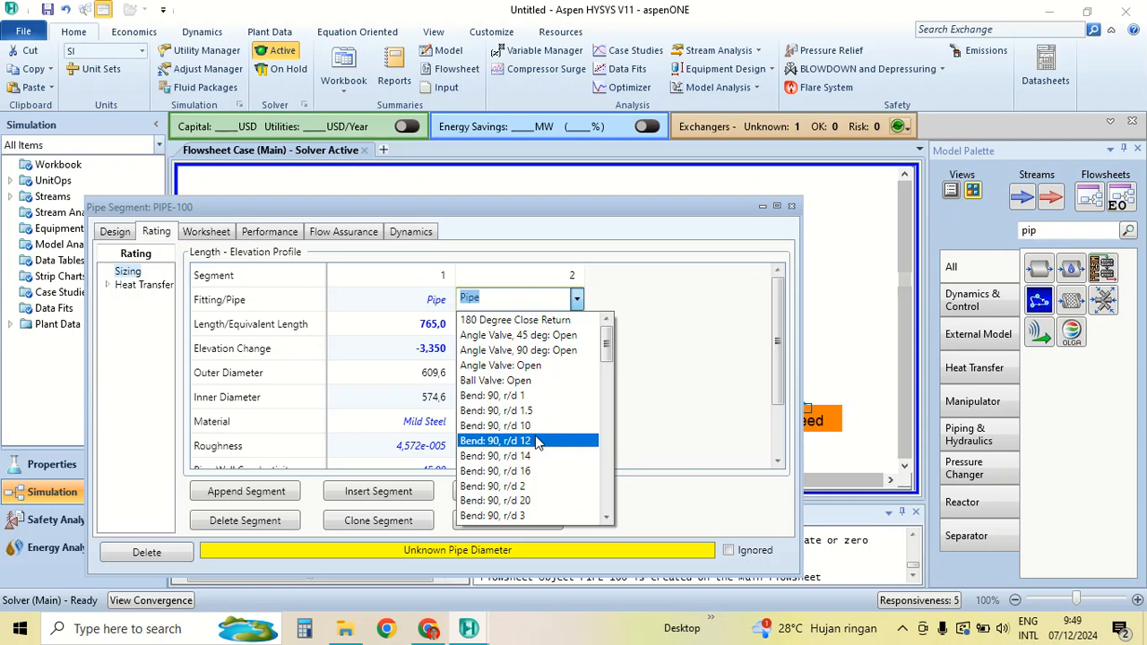
scroll(537, 446, "down", 6)
scroll(538, 446, "down", 2)
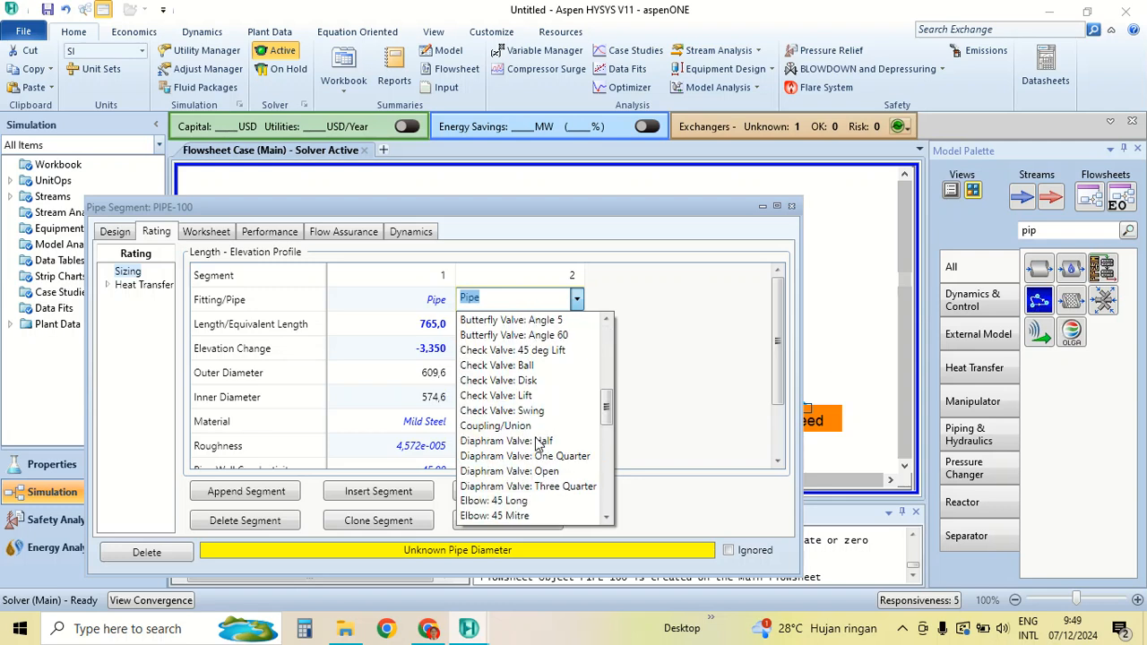
scroll(526, 459, "down", 2)
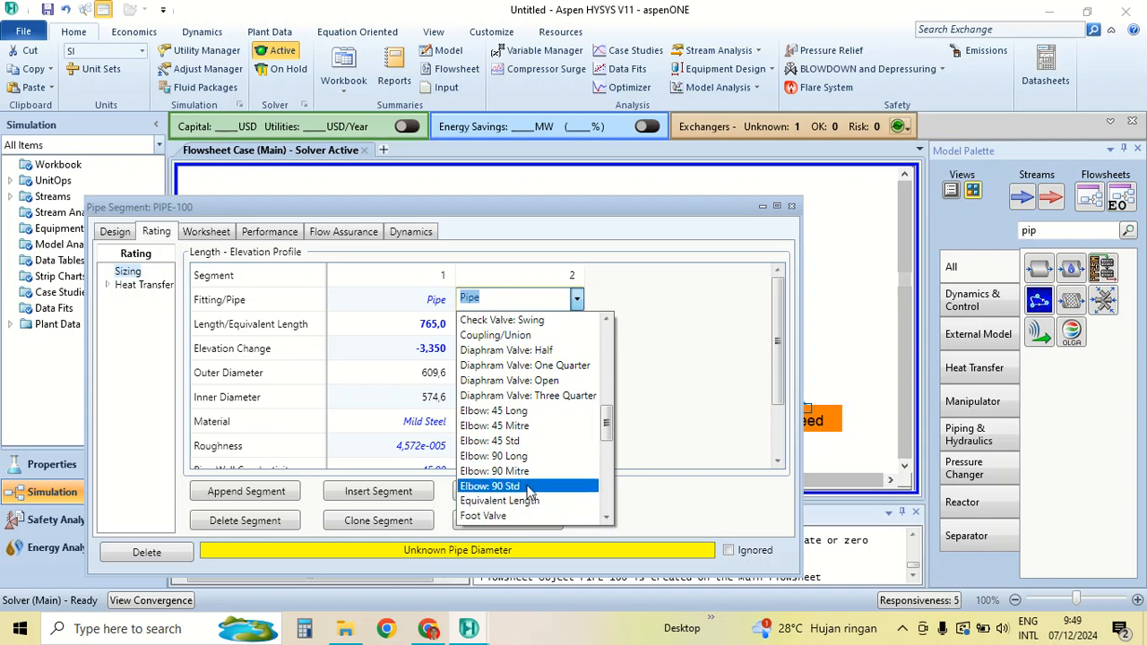
left_click(529, 486)
Set the inner diameter of the Elbow: 90 Std segment to 574.6 mm
left_click(555, 347)
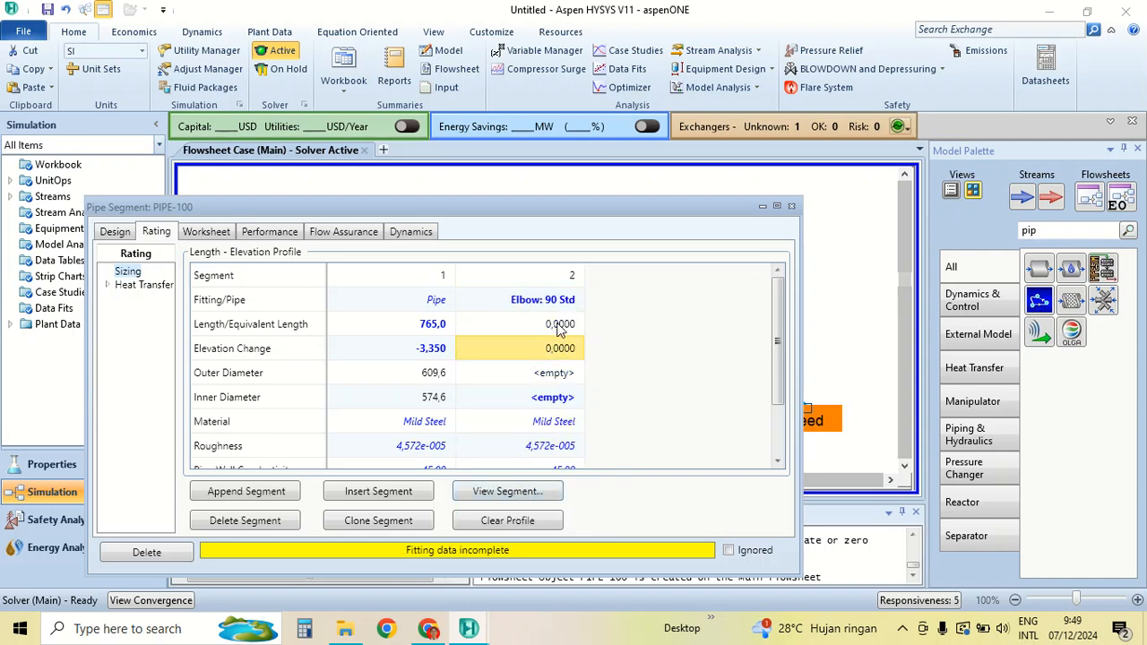
left_click(557, 325)
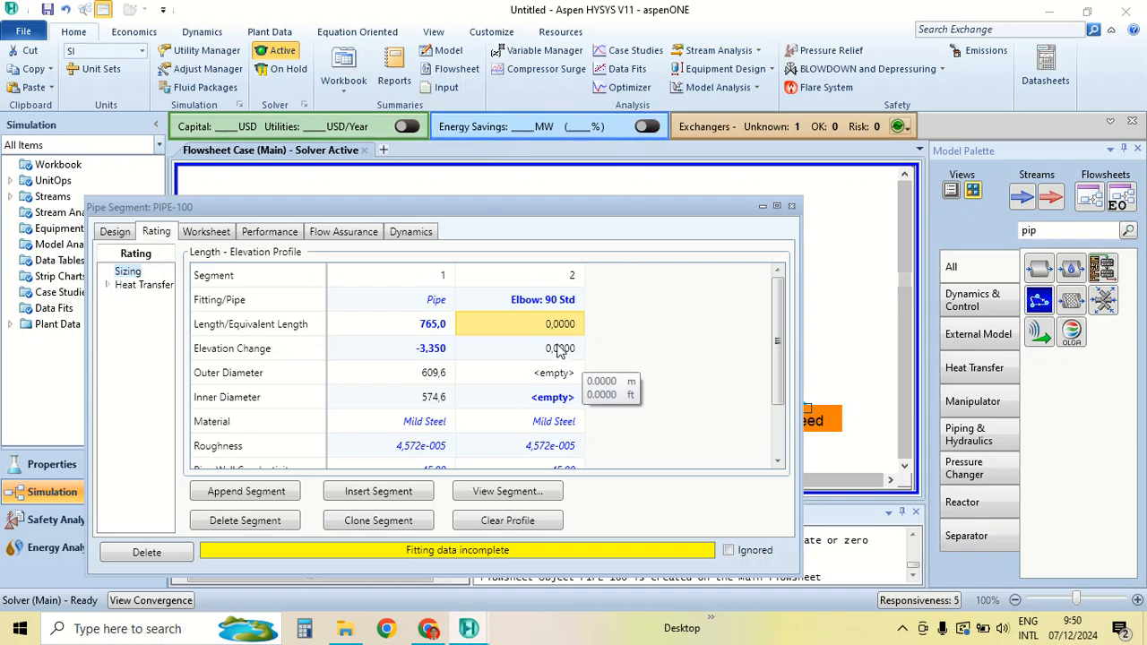
double_click(583, 379)
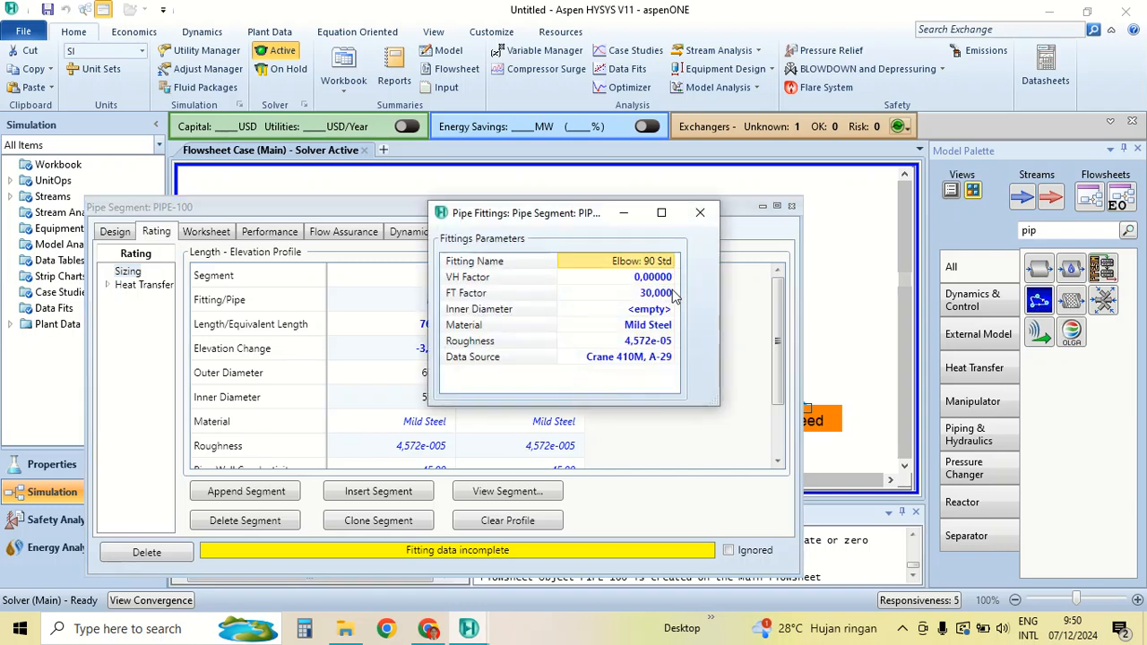
left_click(700, 213)
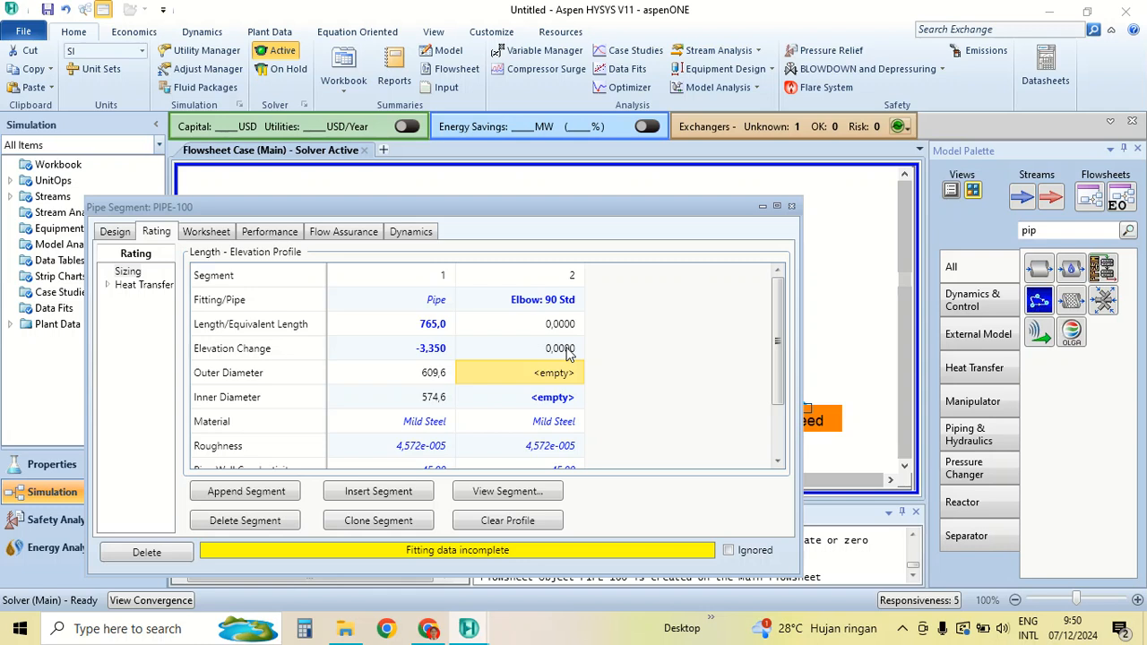
left_click(551, 398)
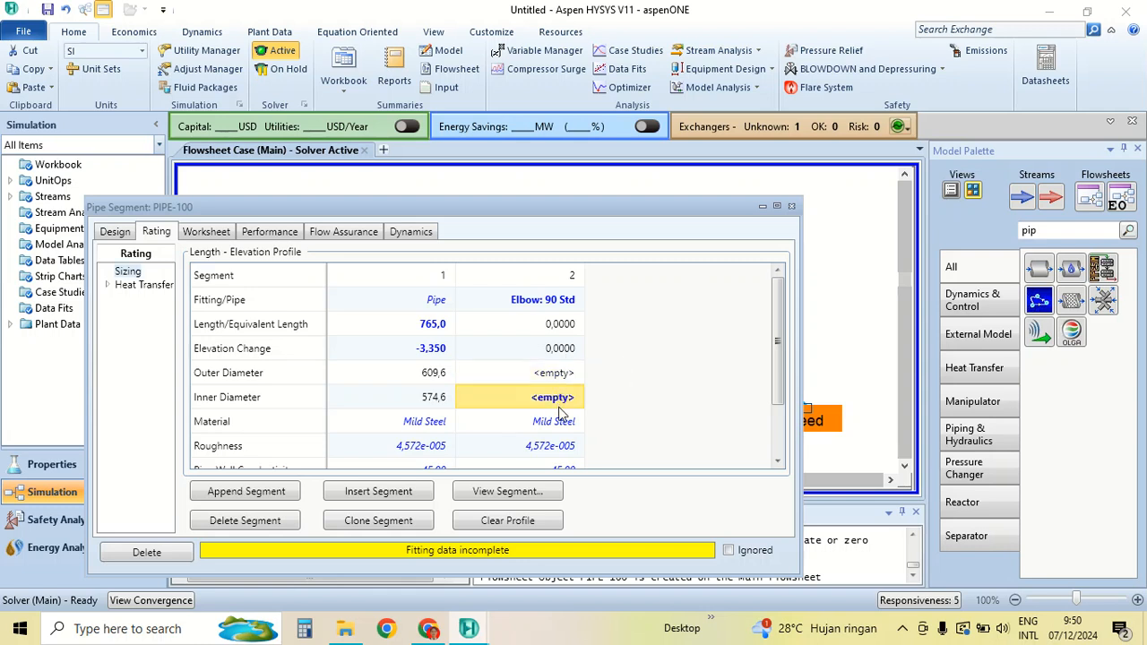
type("5")
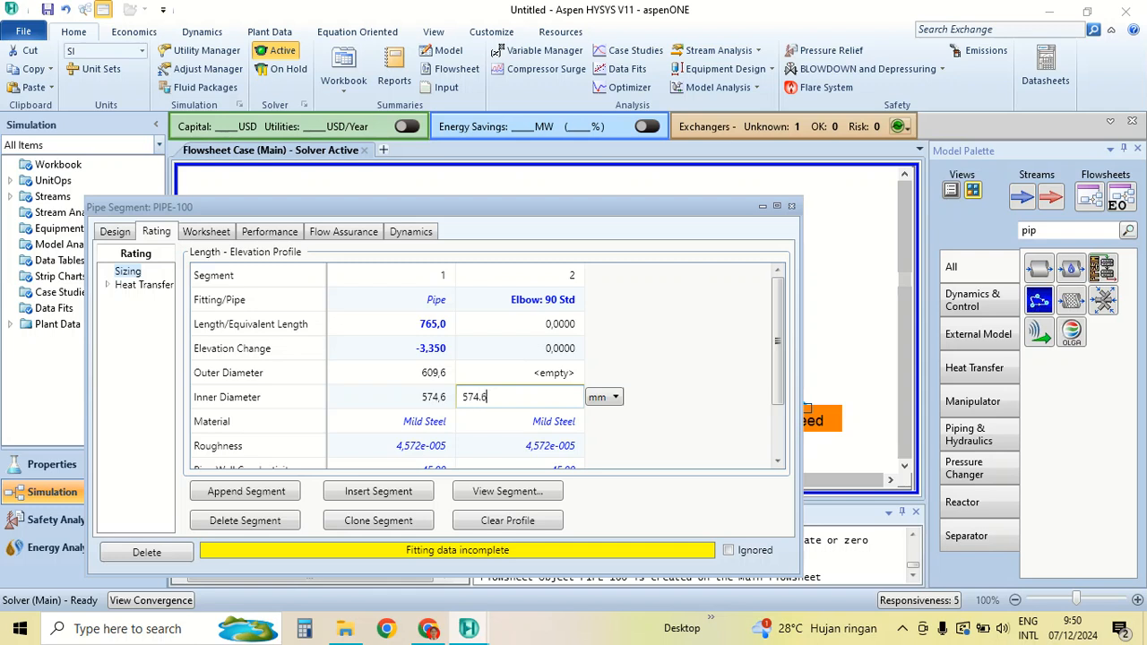
type("74.6")
key("Return")
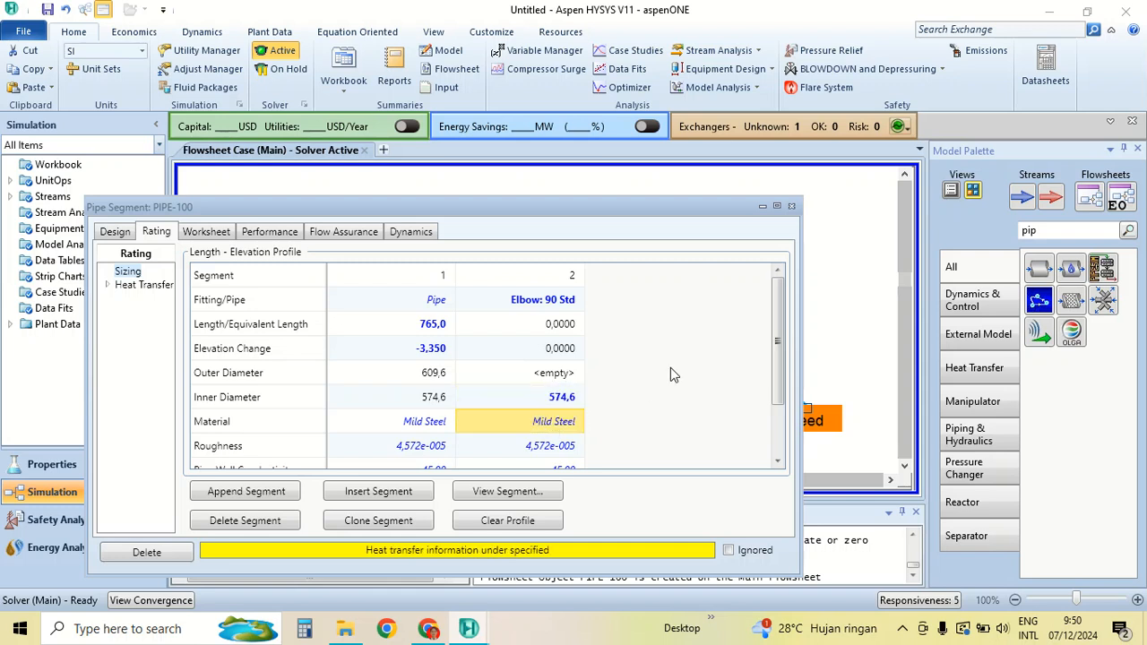
scroll(642, 391, "down", 3)
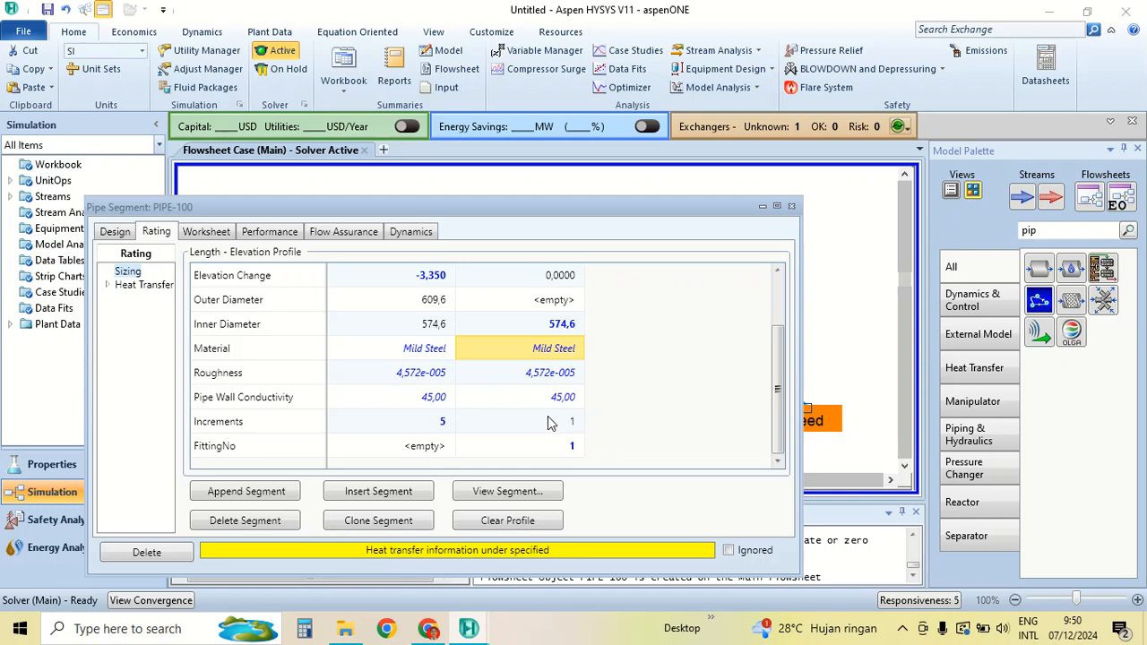
left_click(548, 422)
scroll(547, 414, "up", 3)
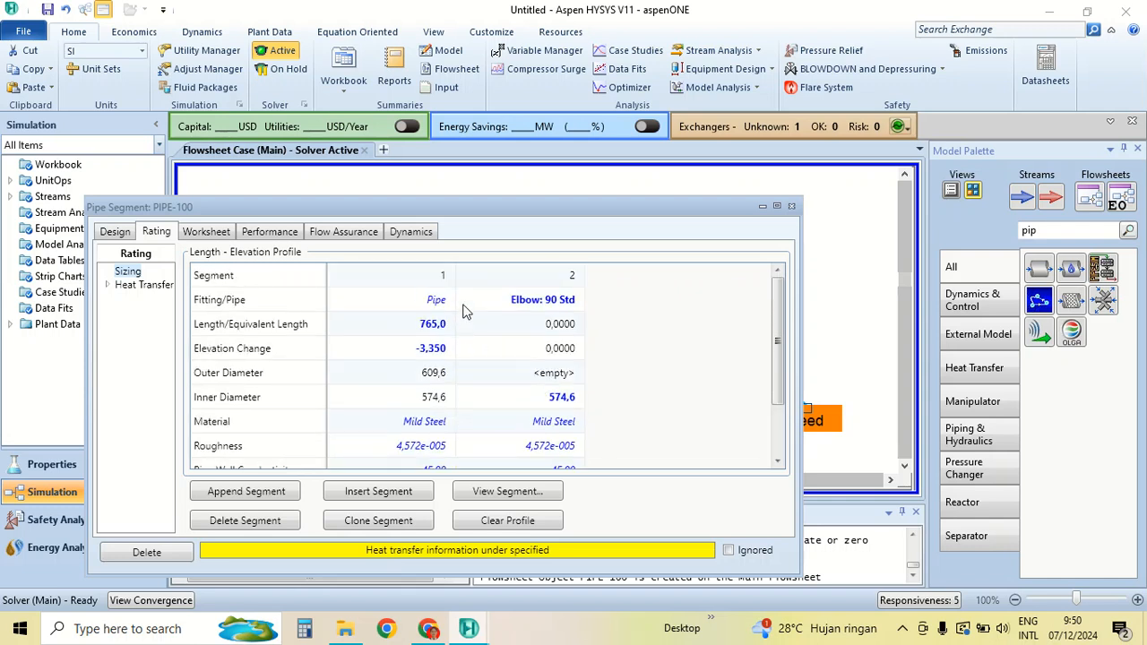
left_click(436, 276)
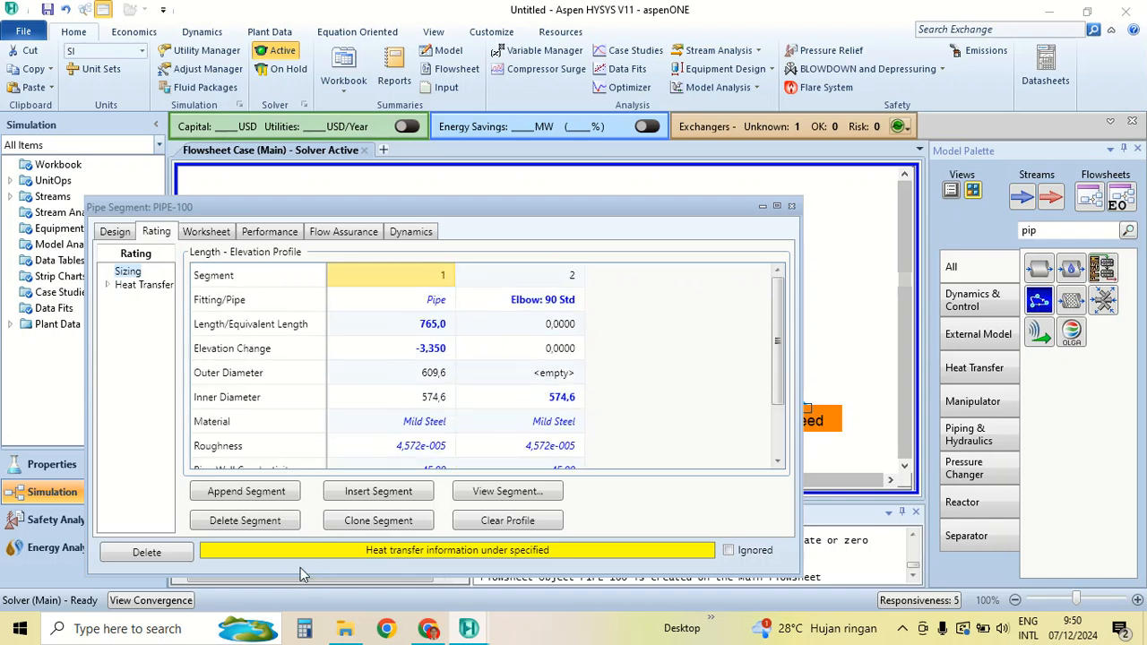
left_click(350, 505)
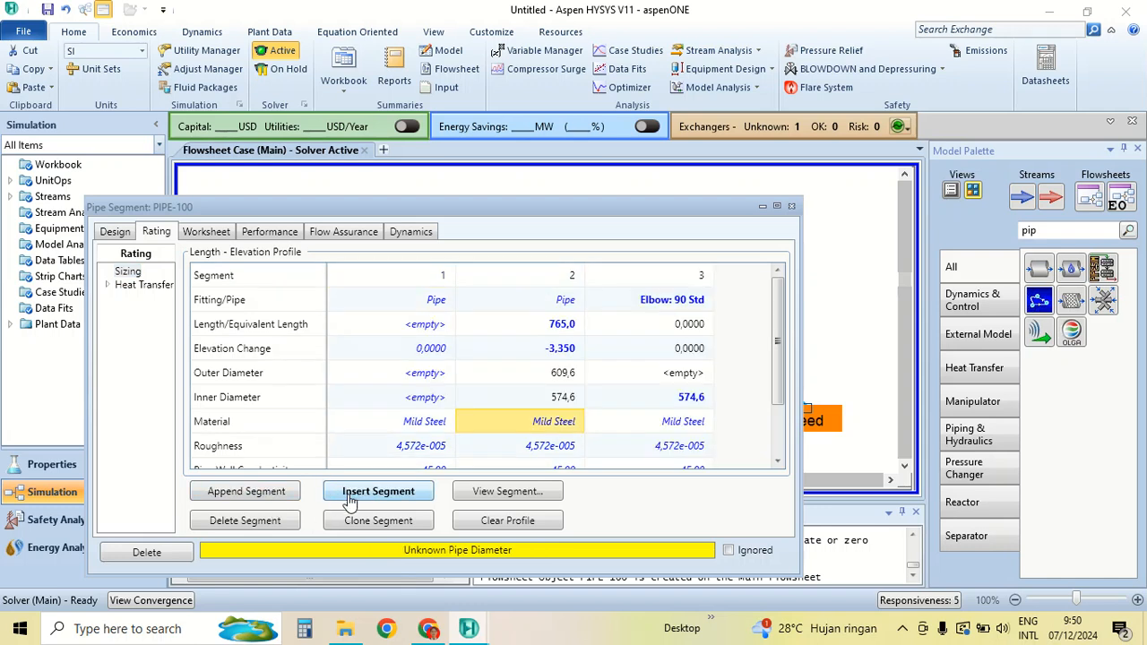
left_click(425, 278)
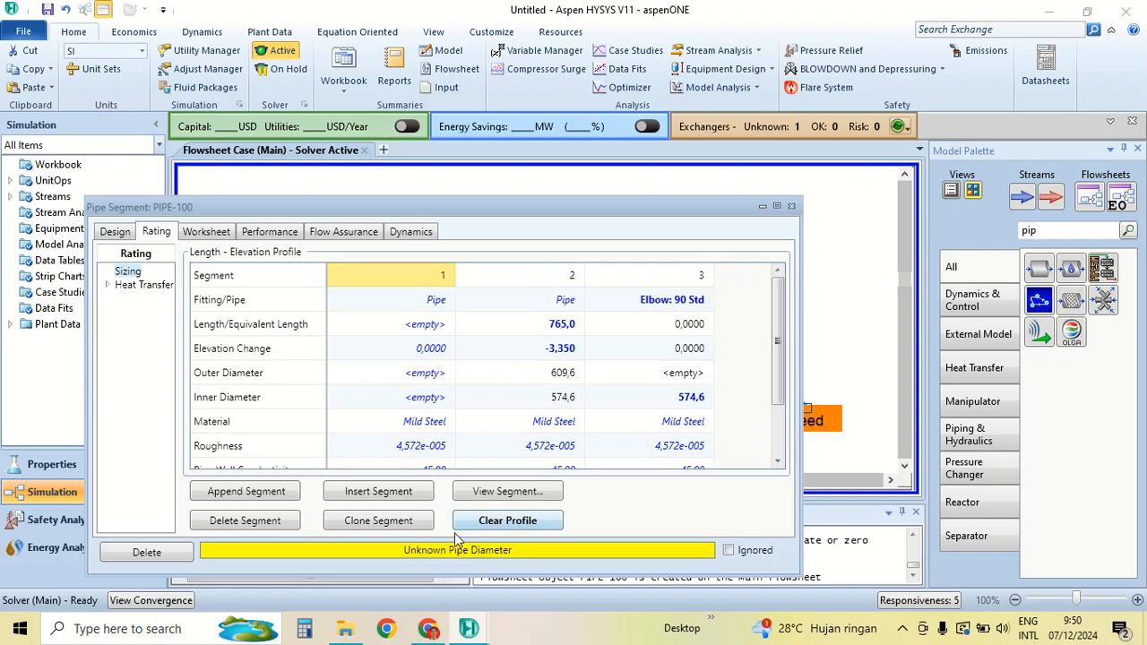
left_click(270, 529)
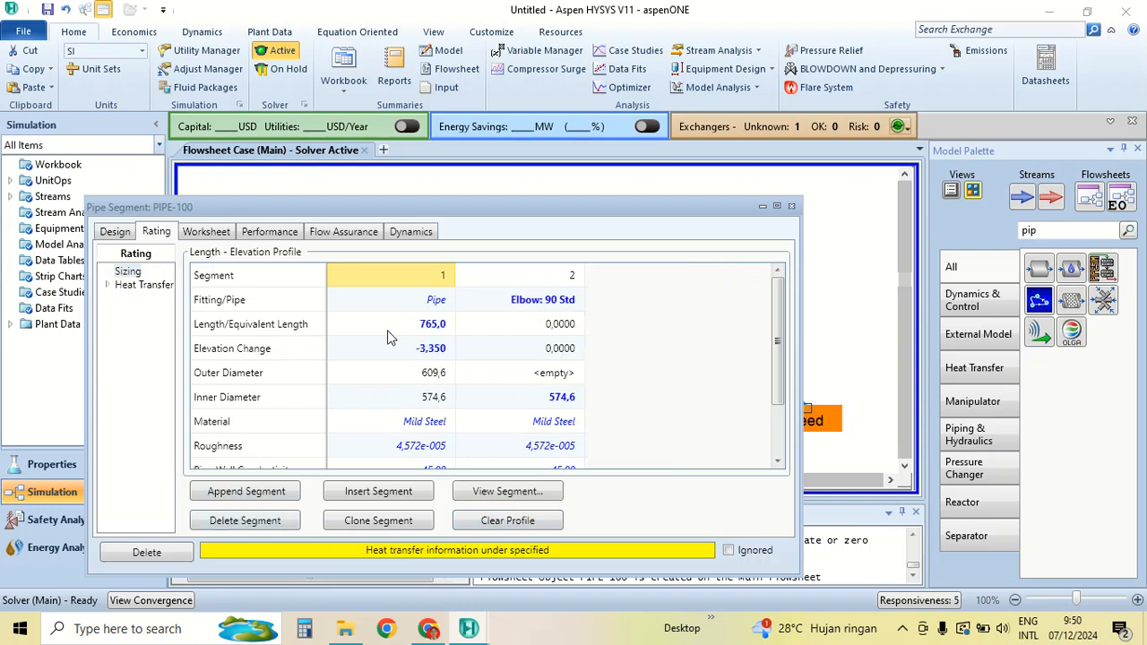
Clone the first pipe segment to add a third segment after the elbow
scroll(423, 328, "down", 1)
scroll(424, 328, "up", 1)
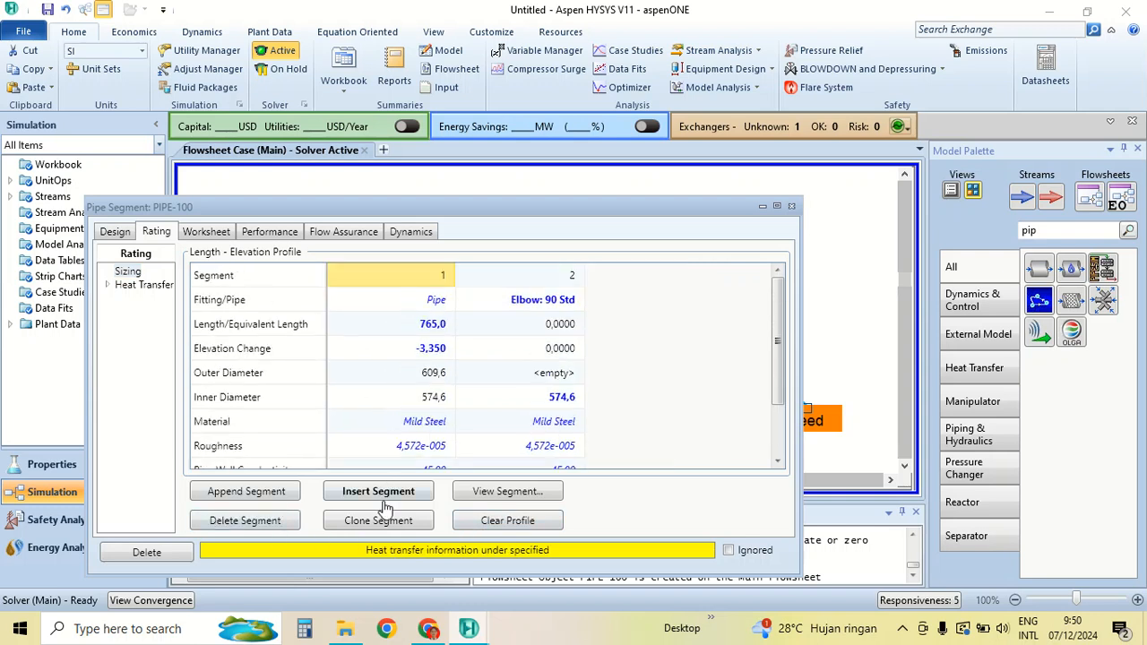
left_click(386, 523)
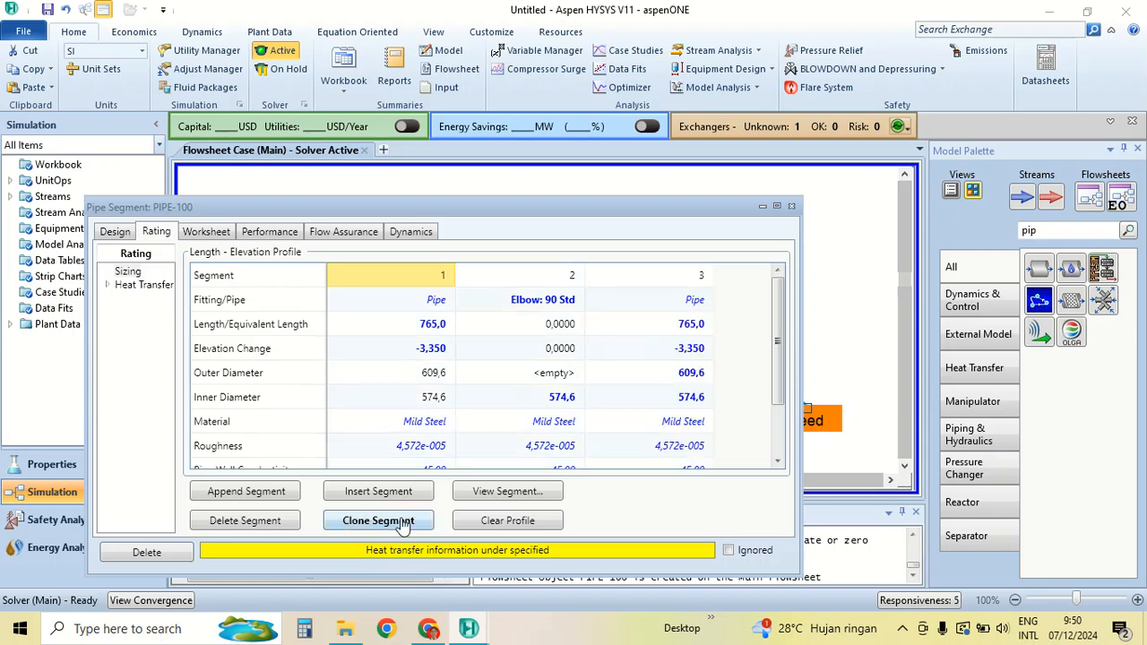
Set the third segment's length to 1219 m and its elevation change to 4.57 m
left_click(629, 402)
left_click(692, 350)
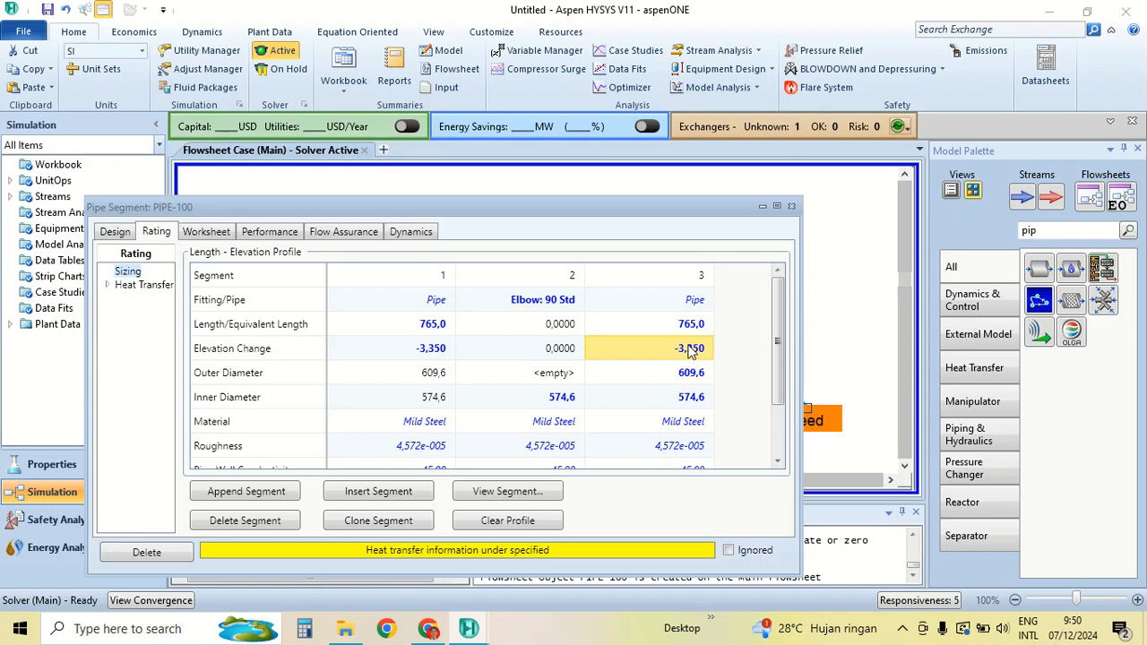
left_click(694, 326)
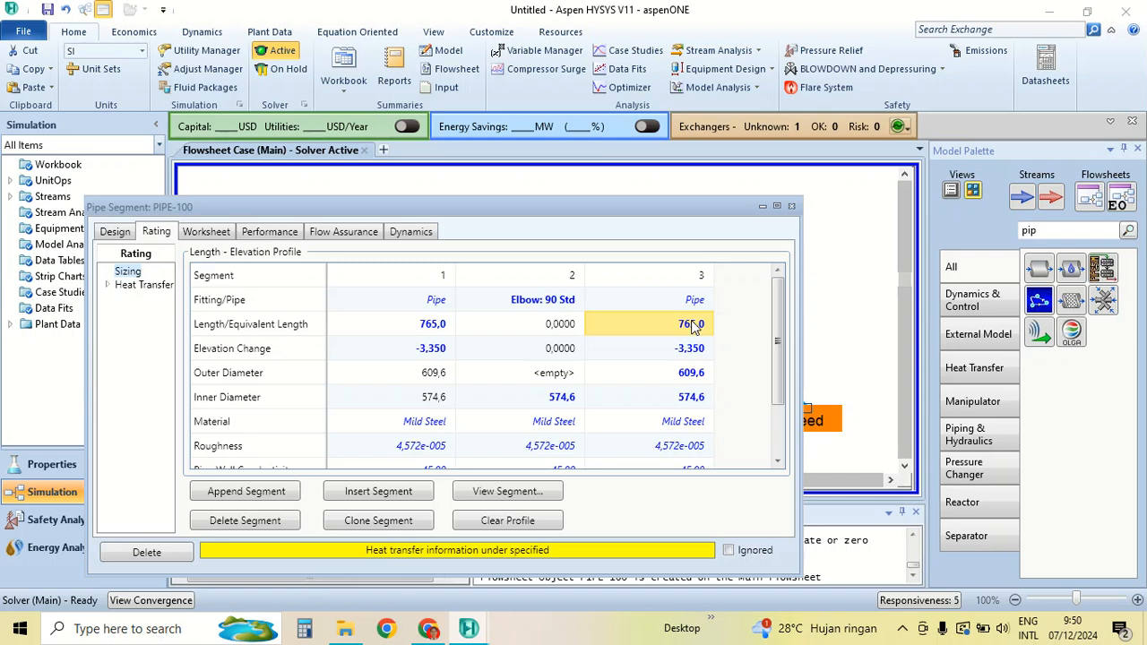
type("1")
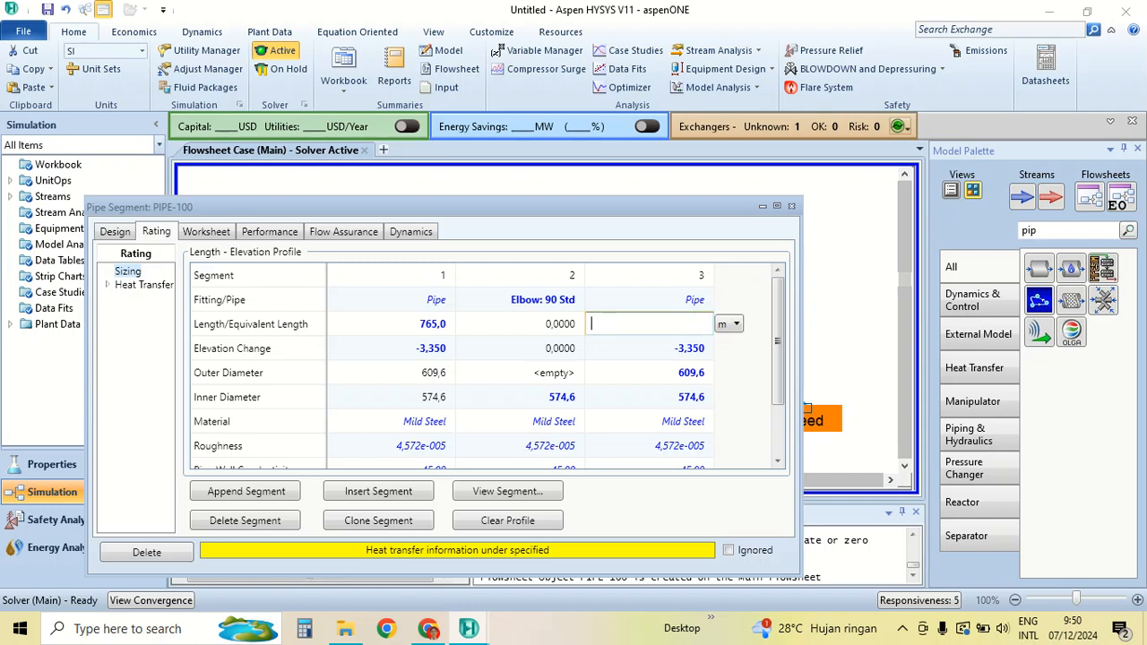
type("219")
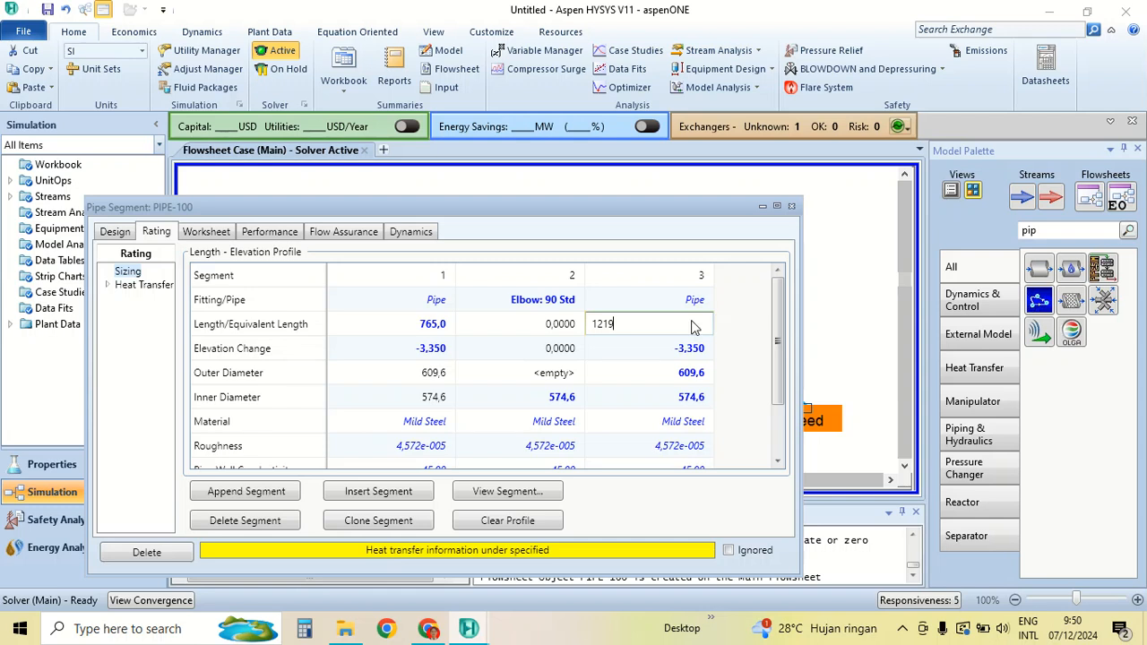
key("Return")
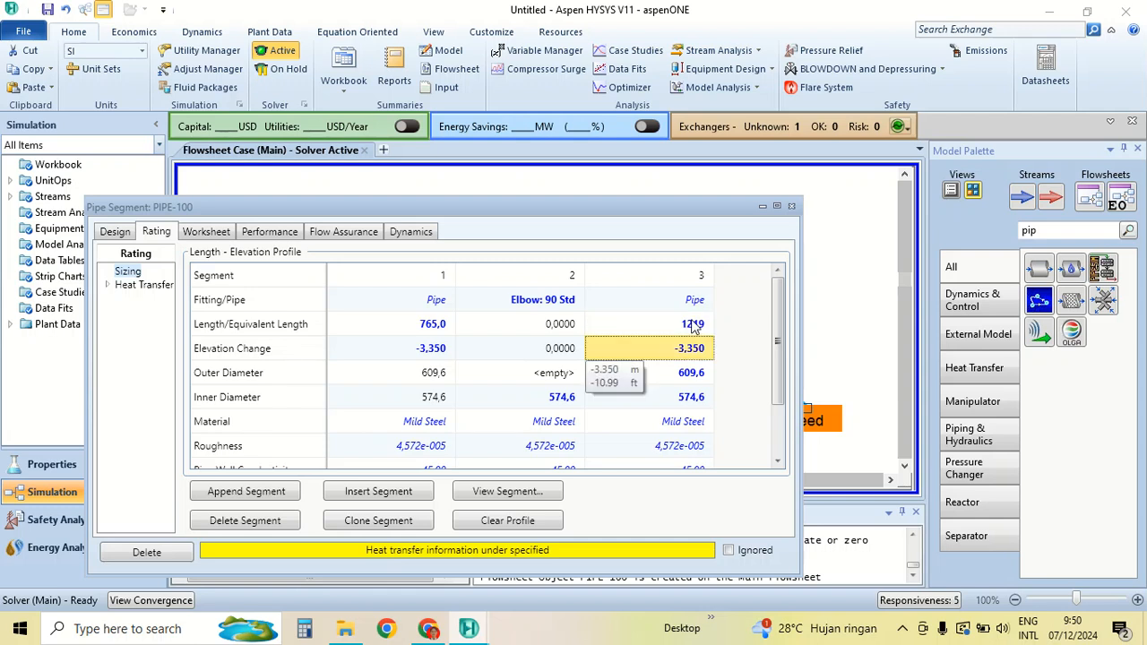
type("4.57")
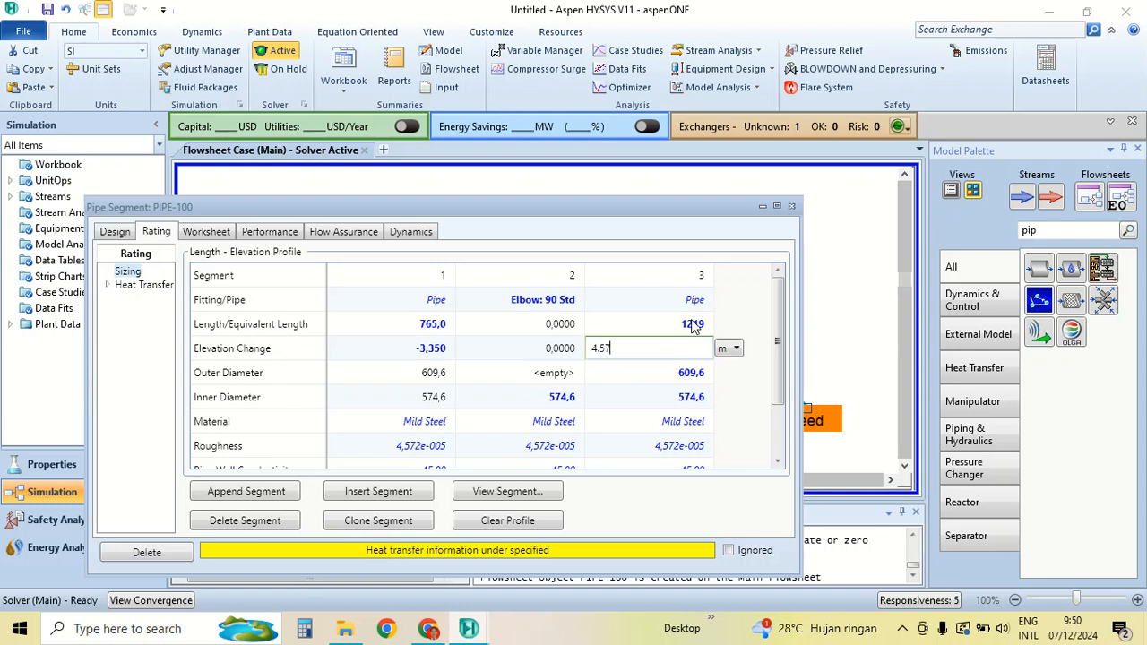
key("Return")
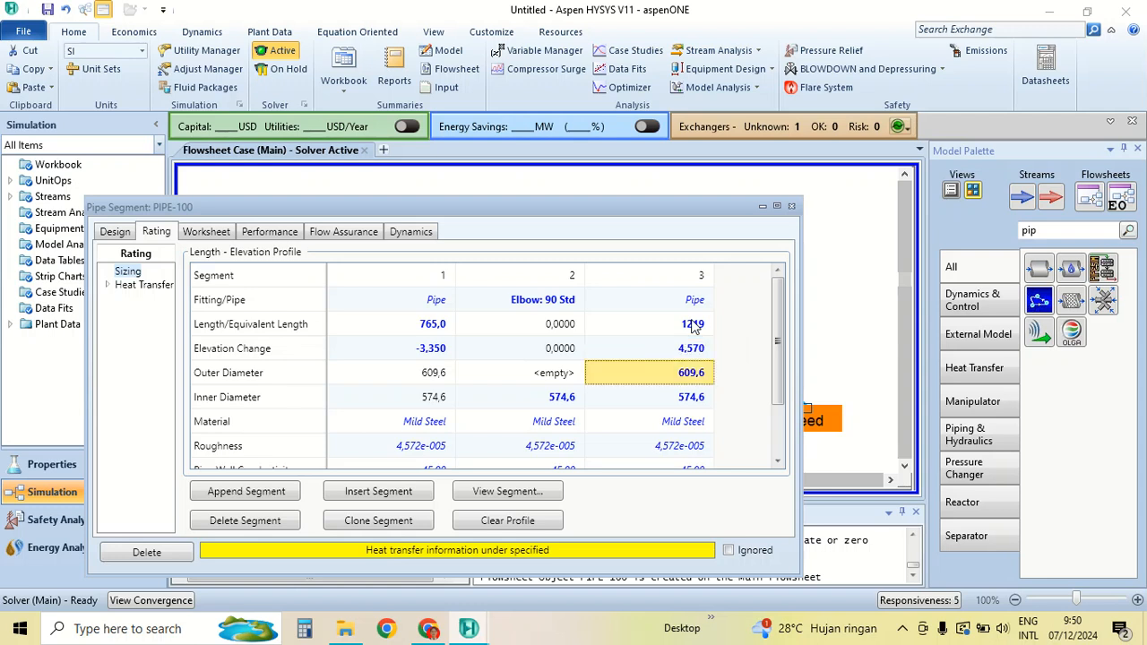
Set the number of increments for the third segment to 10
scroll(695, 405, "down", 1)
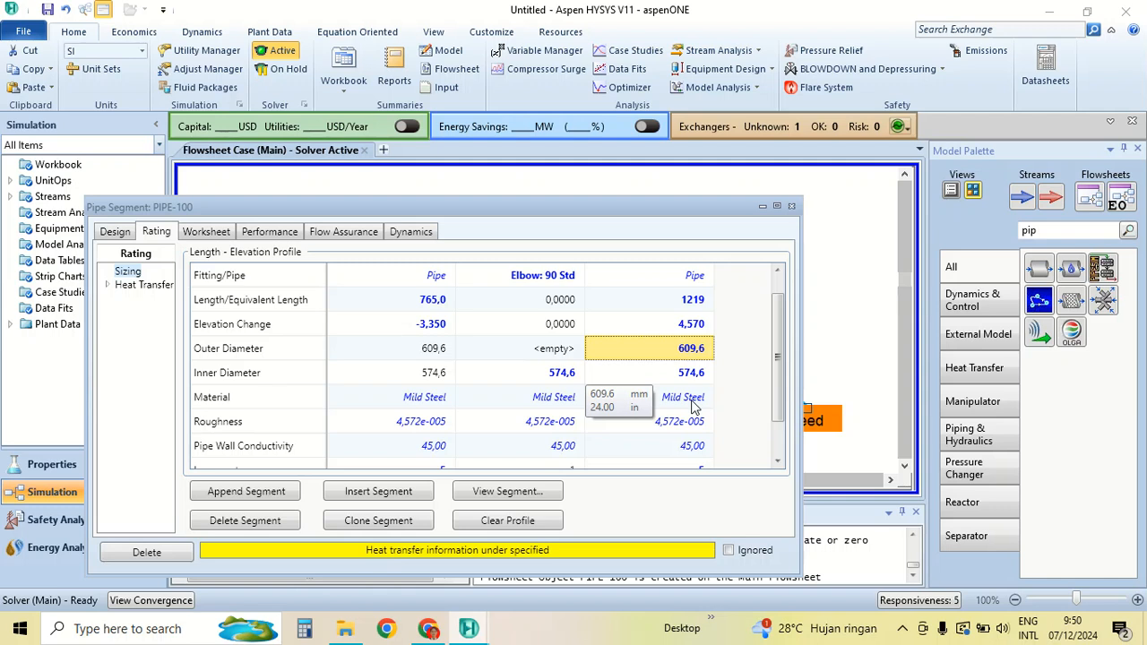
scroll(708, 421, "down", 2)
left_click(707, 421)
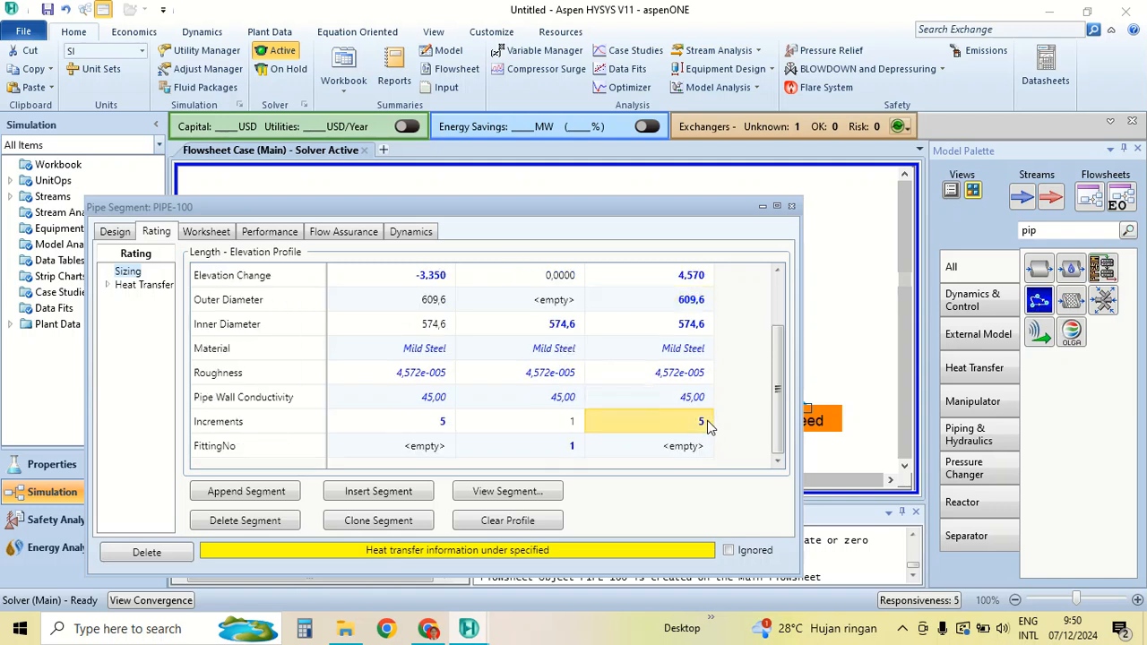
type("10")
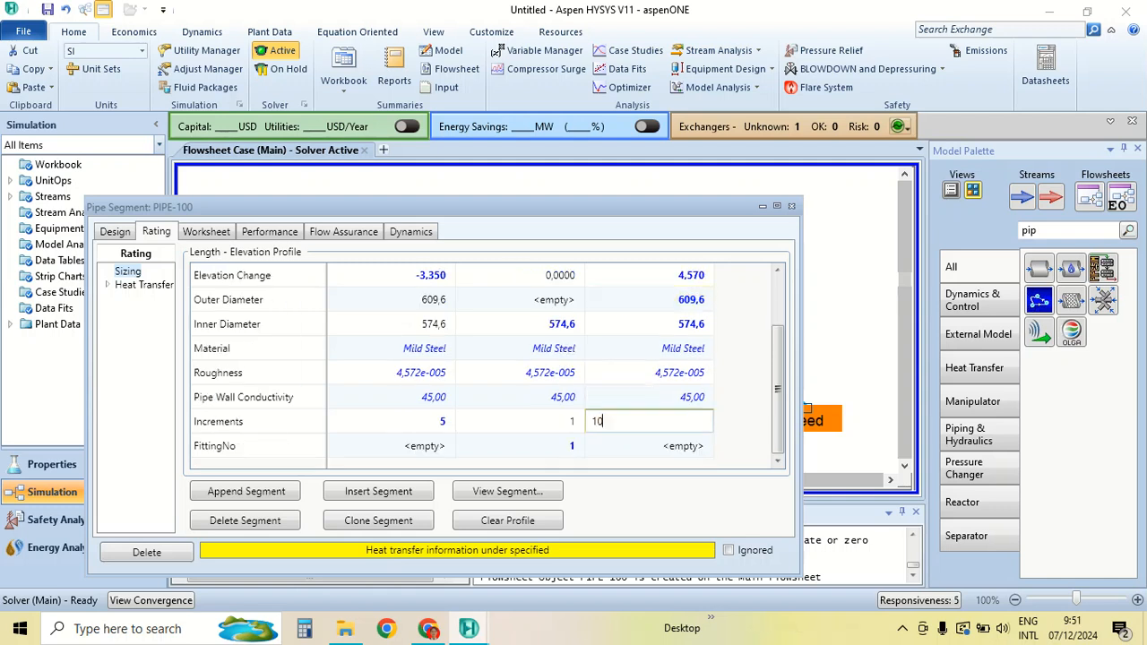
key("Return")
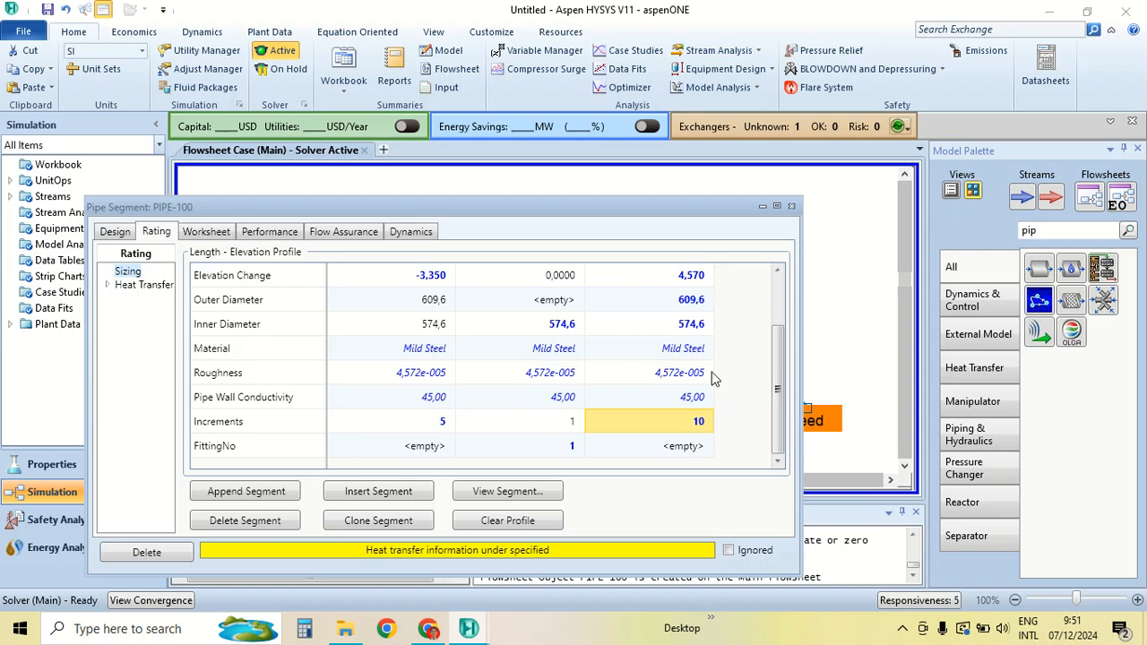
scroll(715, 379, "up", 3)
scroll(713, 380, "up", 1)
scroll(713, 380, "down", 1)
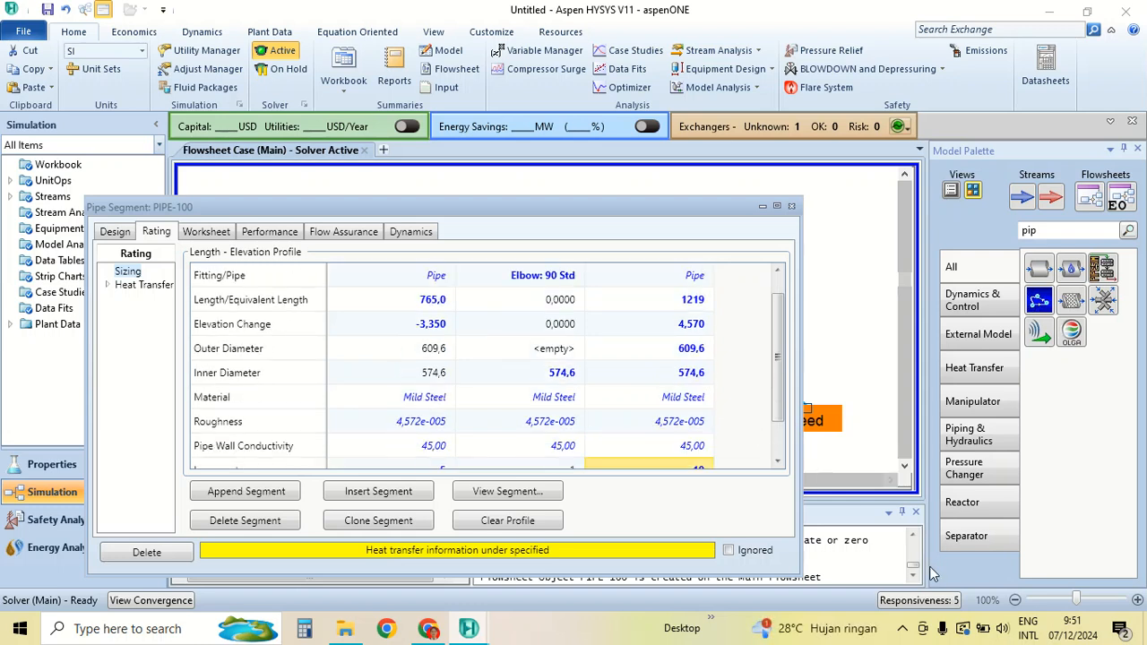
left_click(936, 565)
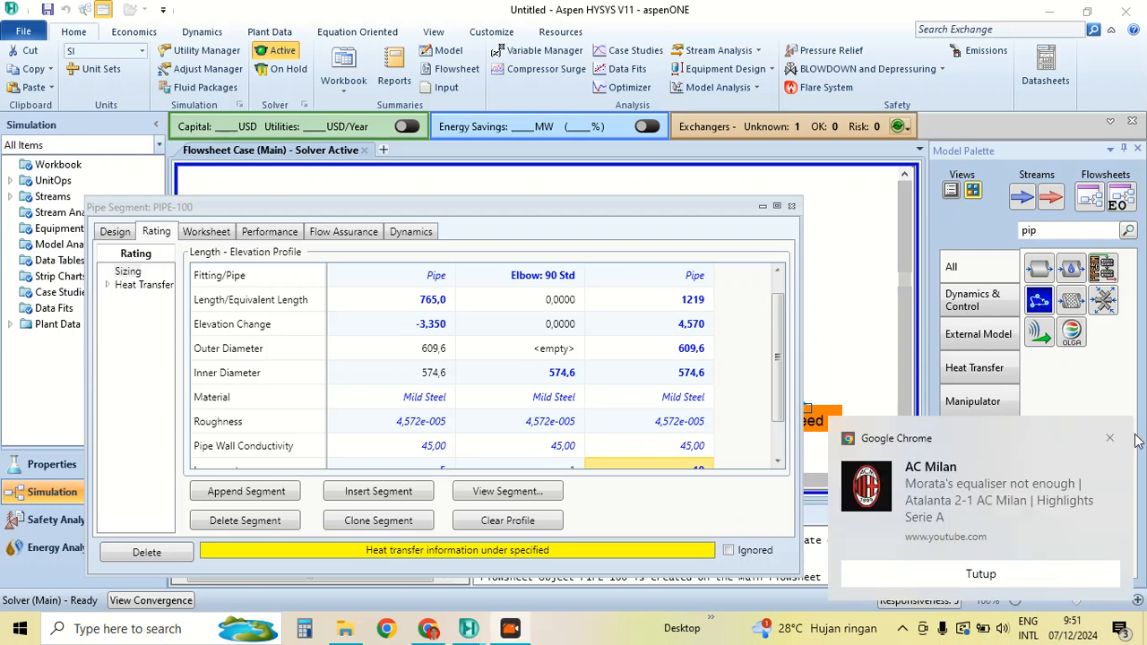
left_click(1110, 439)
left_click(253, 420)
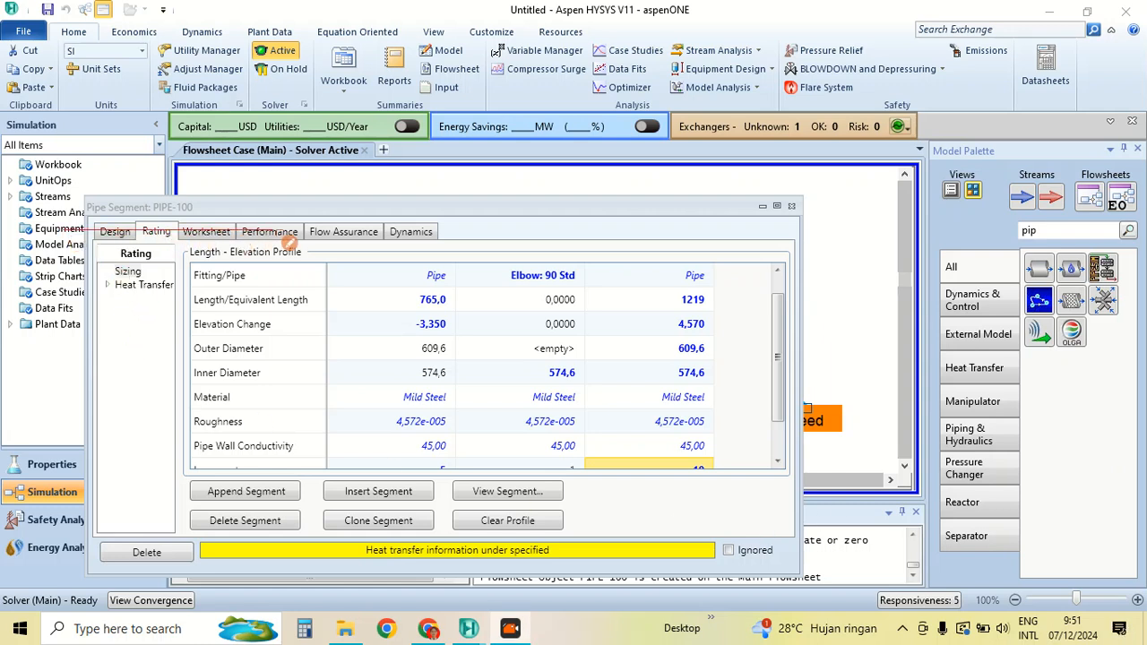
left_click_drag(109, 240, 471, 241)
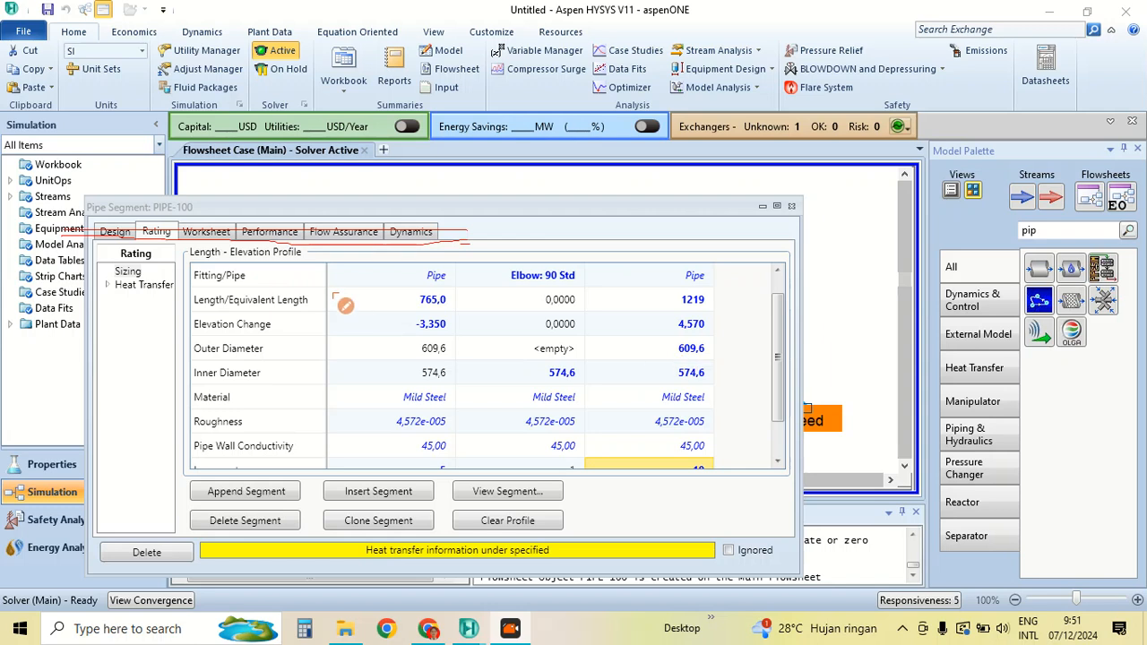
left_click_drag(465, 233, 462, 179)
mouse_move(476, 243)
left_mouse_down()
mouse_move(489, 244)
mouse_move(492, 177)
left_mouse_up()
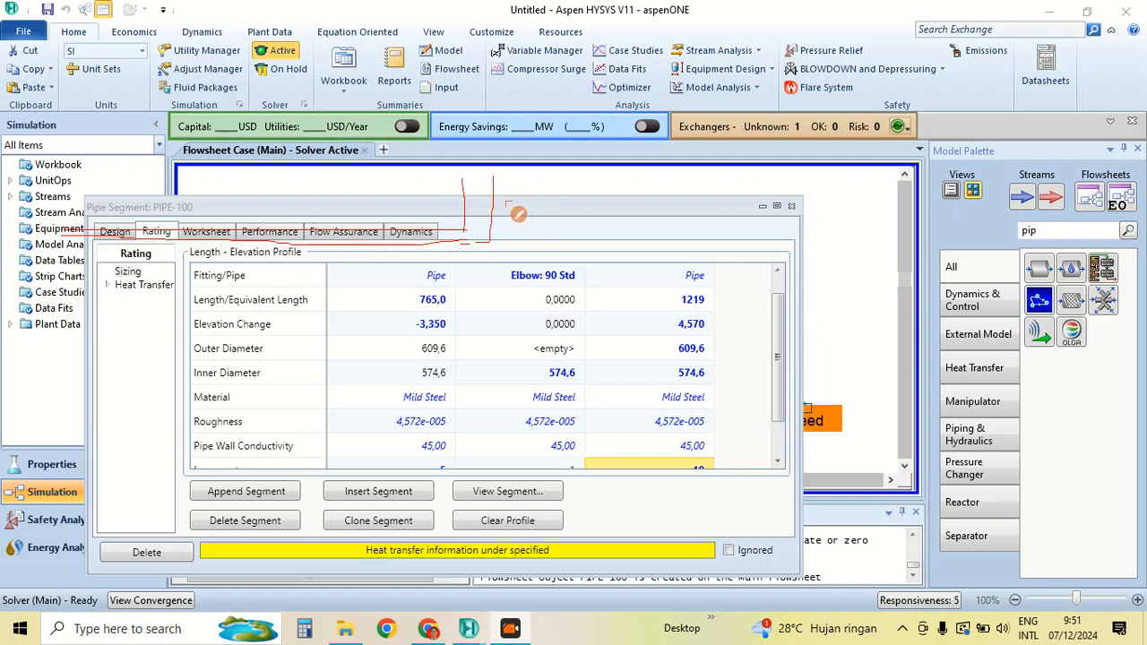
mouse_move(469, 185)
left_mouse_down()
mouse_move(478, 155)
mouse_move(509, 152)
left_mouse_up()
left_click_drag(502, 192, 541, 181)
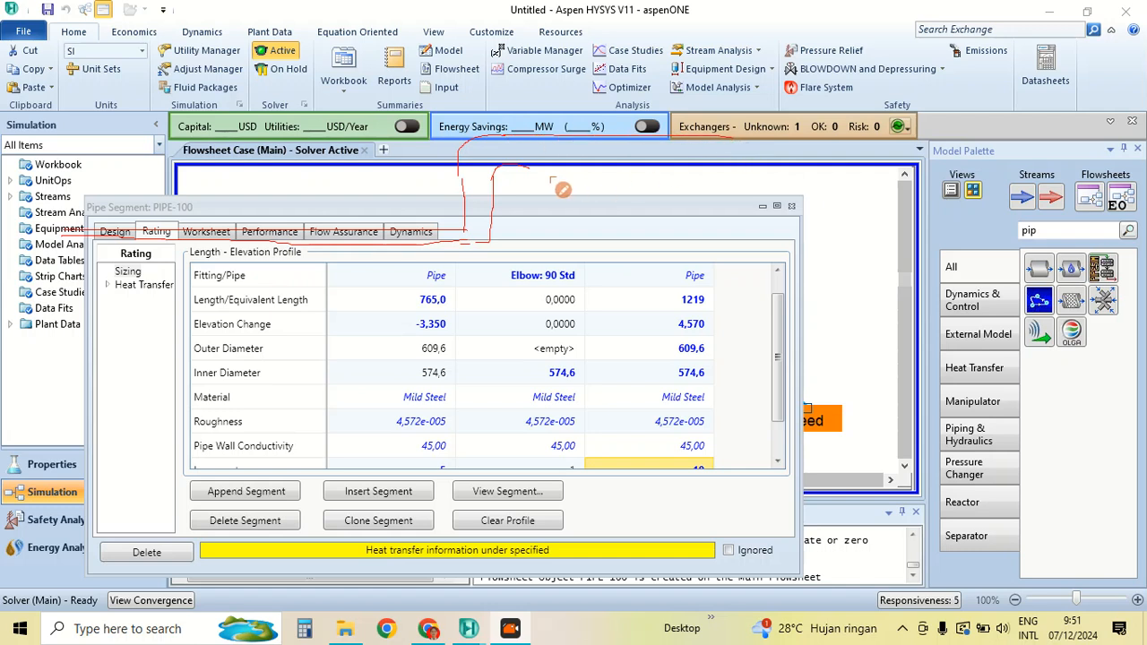
left_click_drag(537, 179, 692, 176)
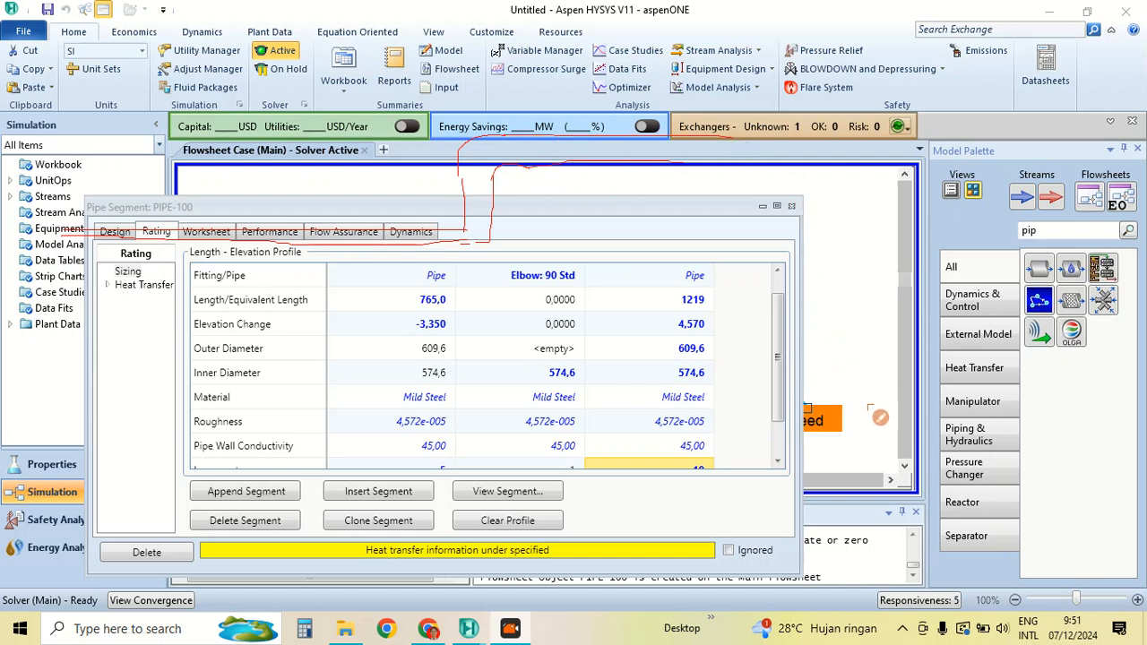
left_click(1081, 526)
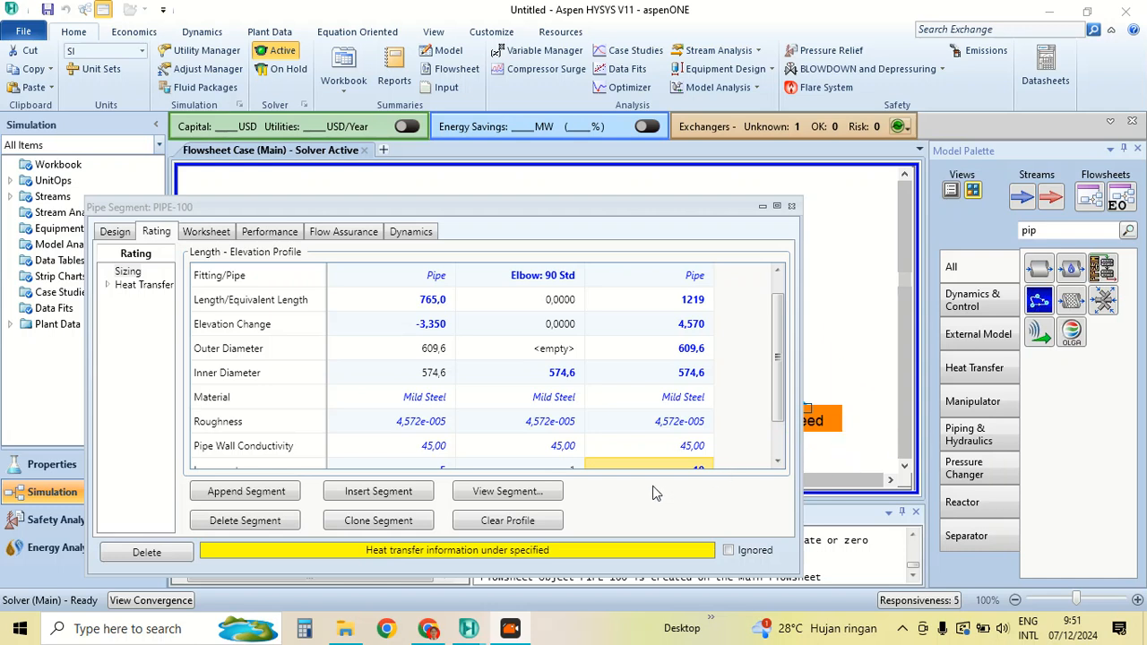
Correct the third pipe segment's length to 121.9 m in the length-elevation profile
left_click(676, 327)
left_click(703, 305)
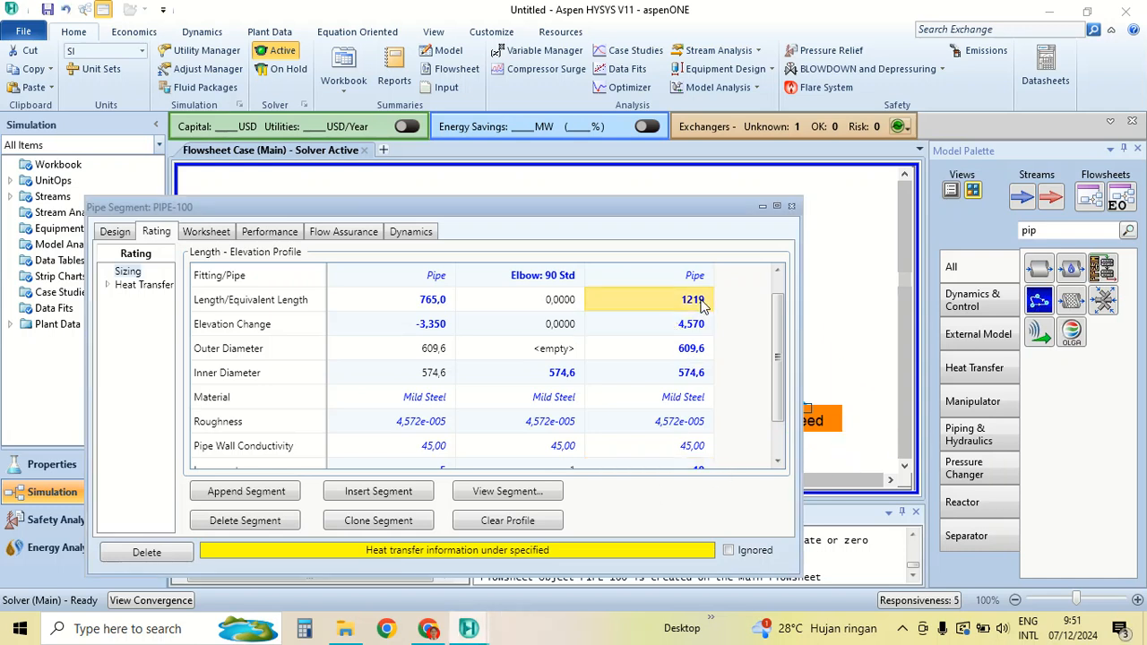
type("121")
key("Return")
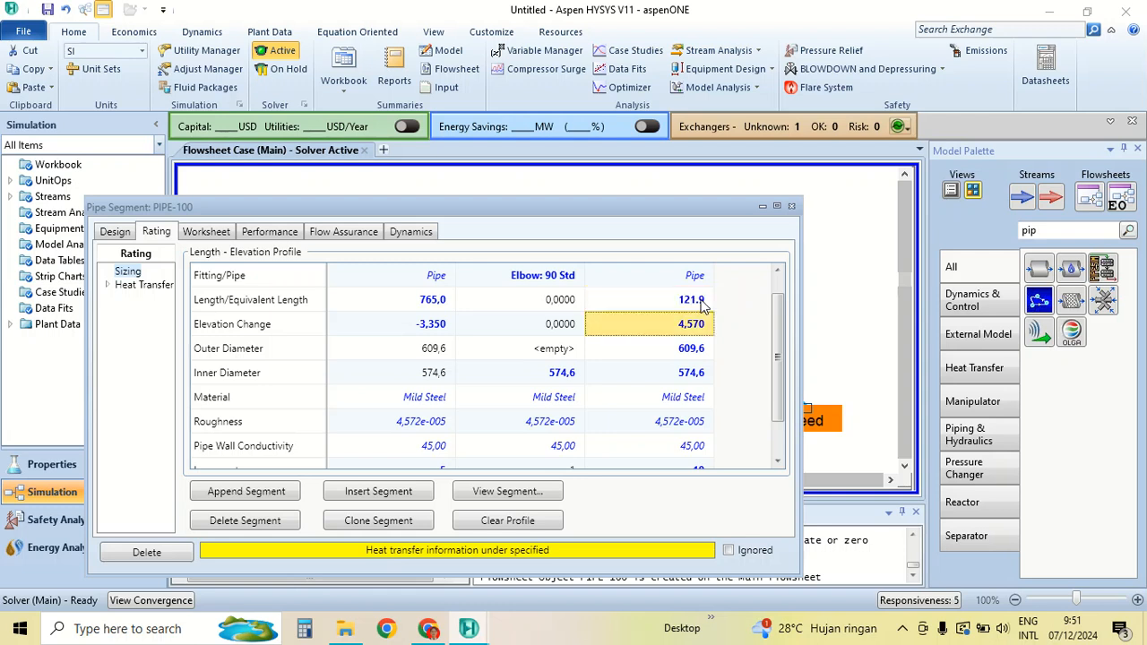
scroll(633, 347, "down", 1)
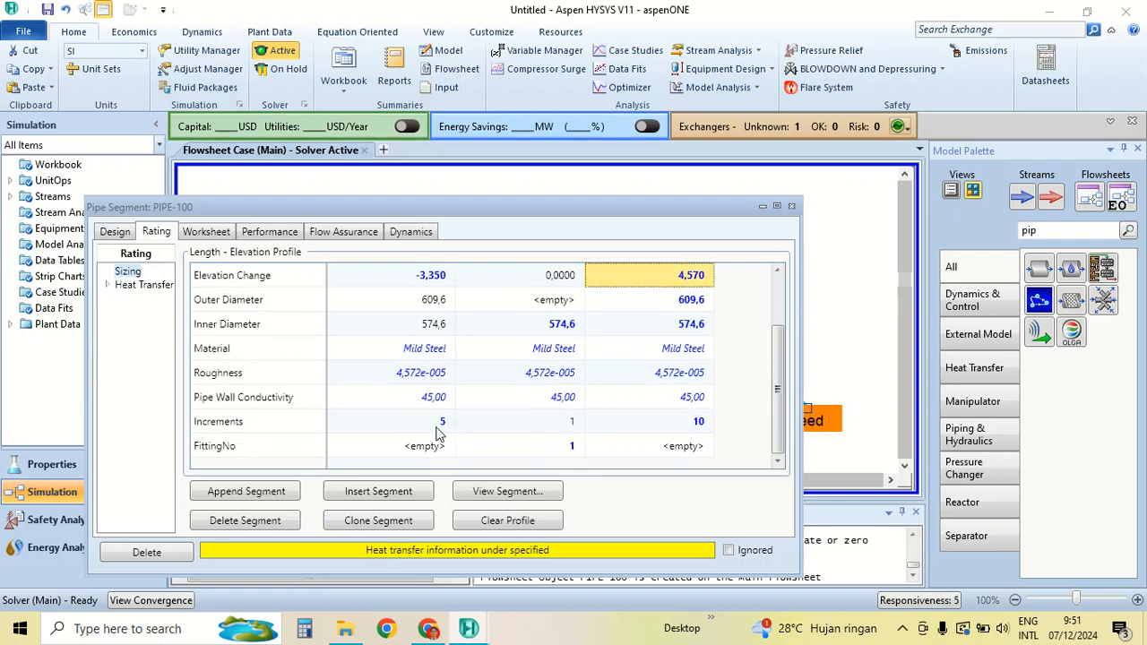
scroll(445, 407, "up", 1)
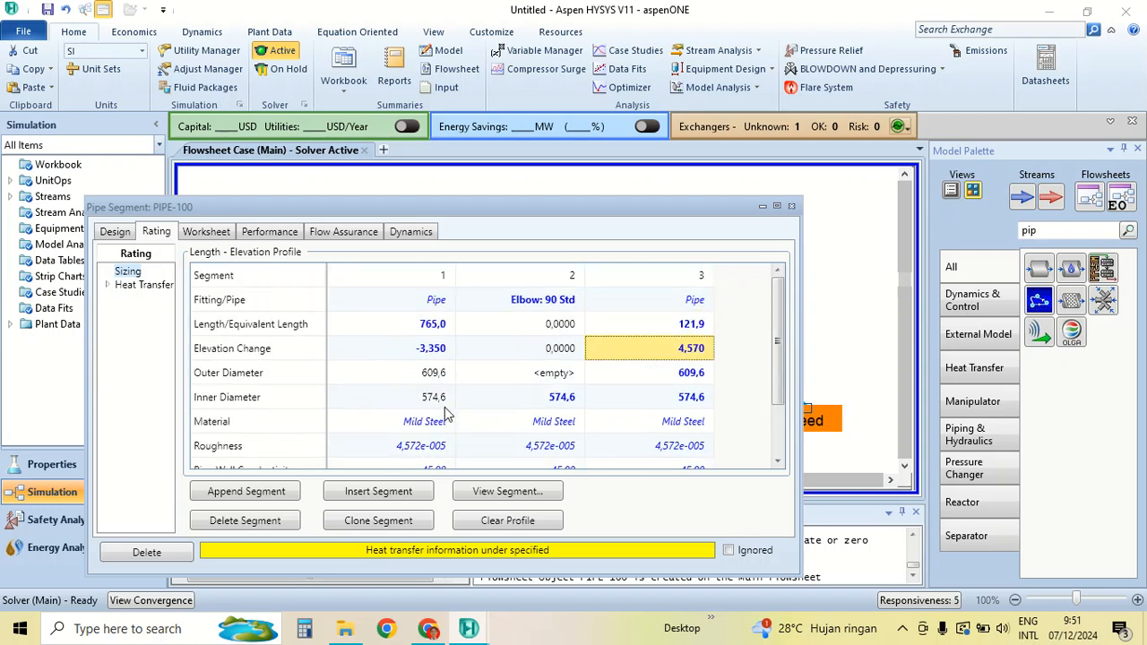
In the heat transfer coefficient estimation, include the pipe wall, inner HTC, insulation and outer HTC
left_click(108, 285)
left_click(154, 339)
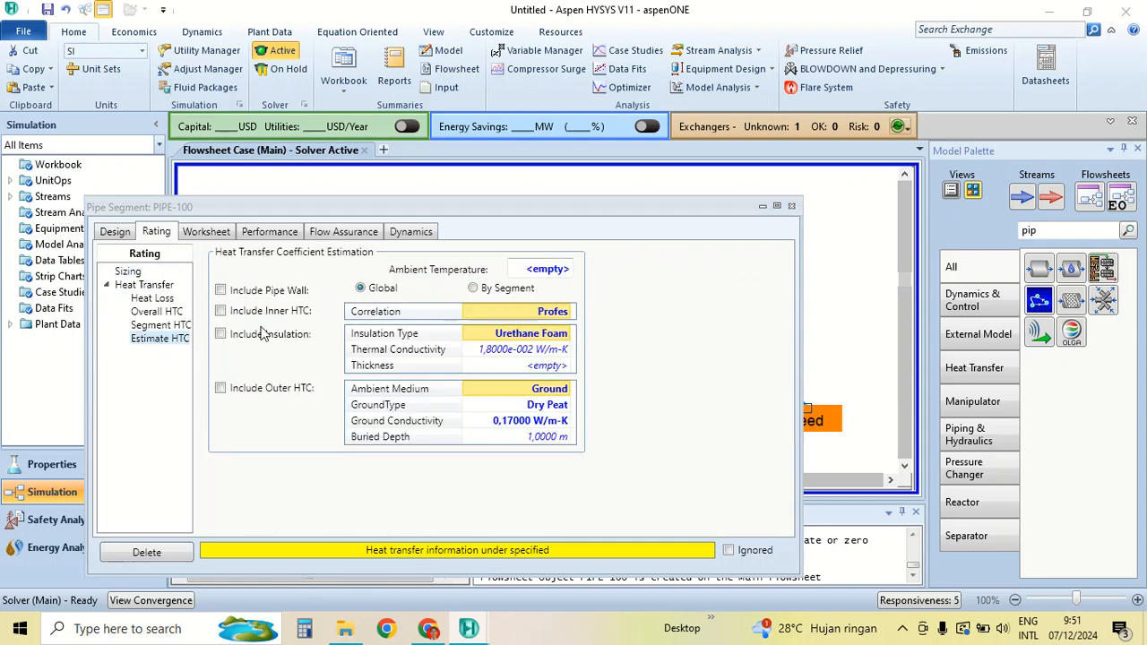
left_click(220, 291)
left_click(222, 312)
left_click(221, 337)
left_click(220, 388)
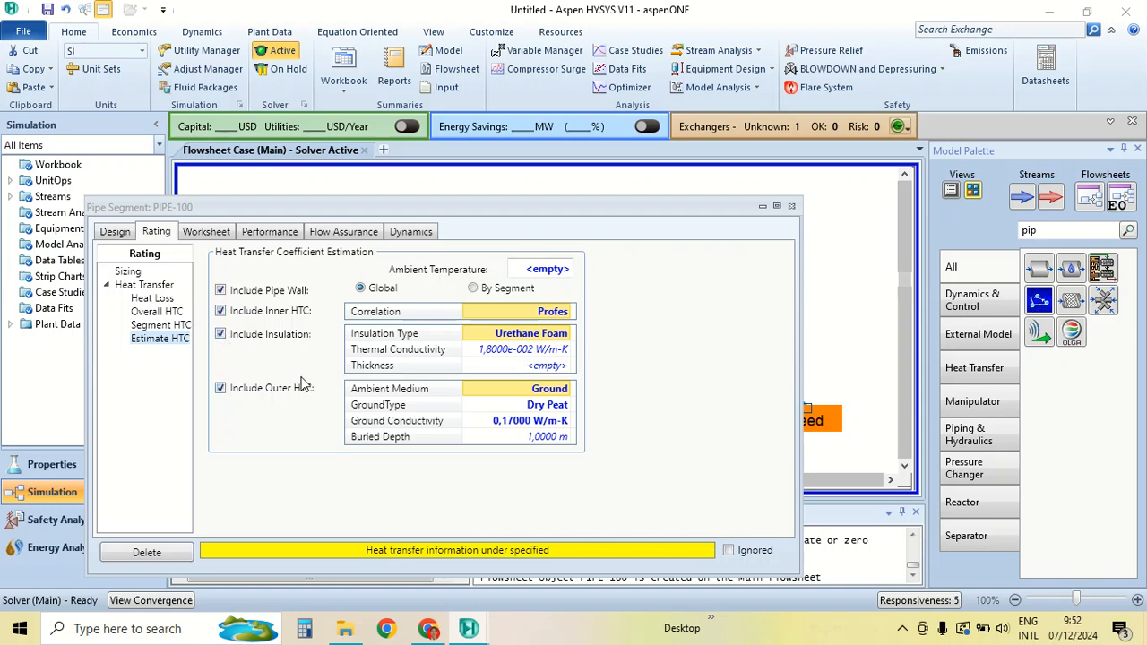
Set the insulation type to User Specified for the global heat transfer coefficient estimation
left_click(558, 313)
left_click(567, 314)
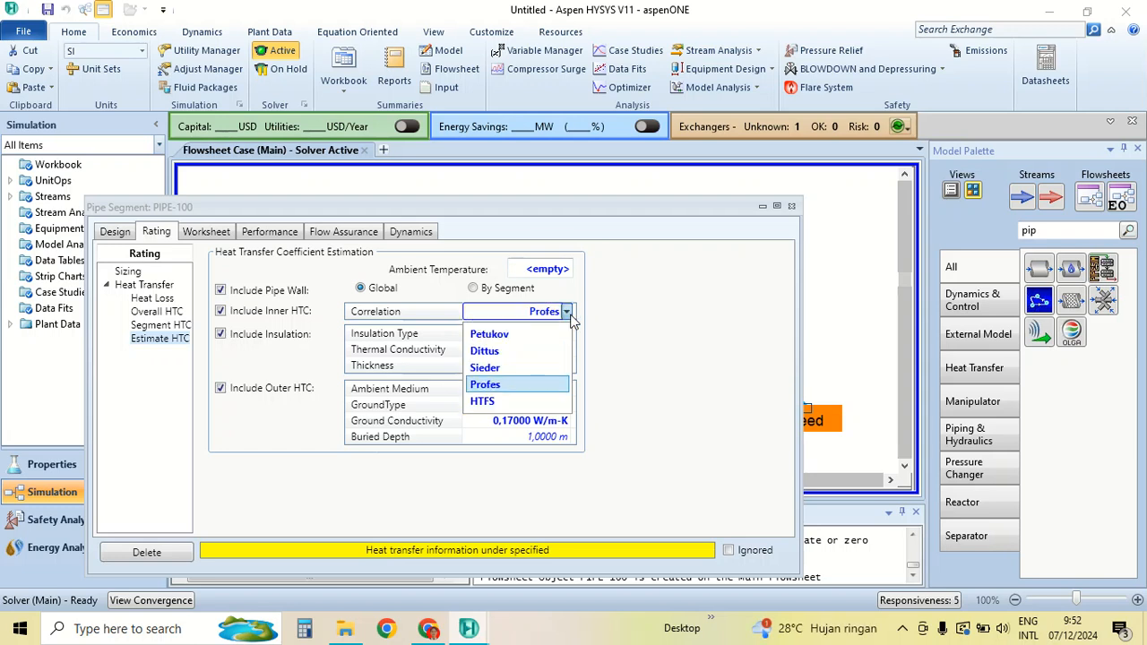
left_click(596, 321)
left_click(555, 335)
left_click(567, 334)
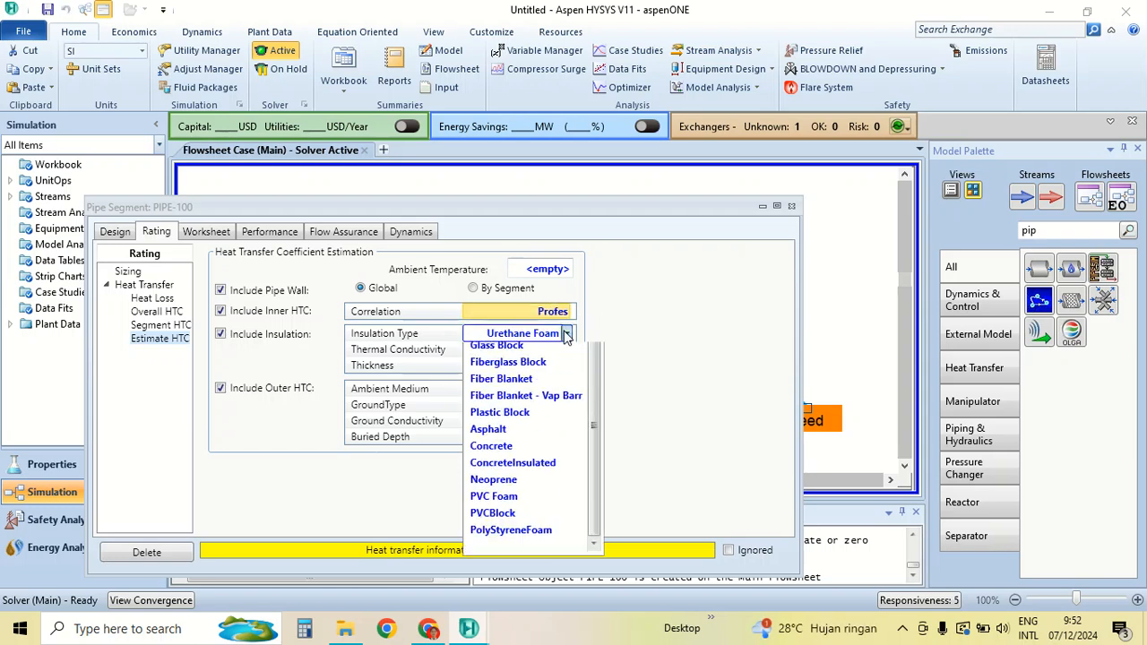
left_click(627, 339)
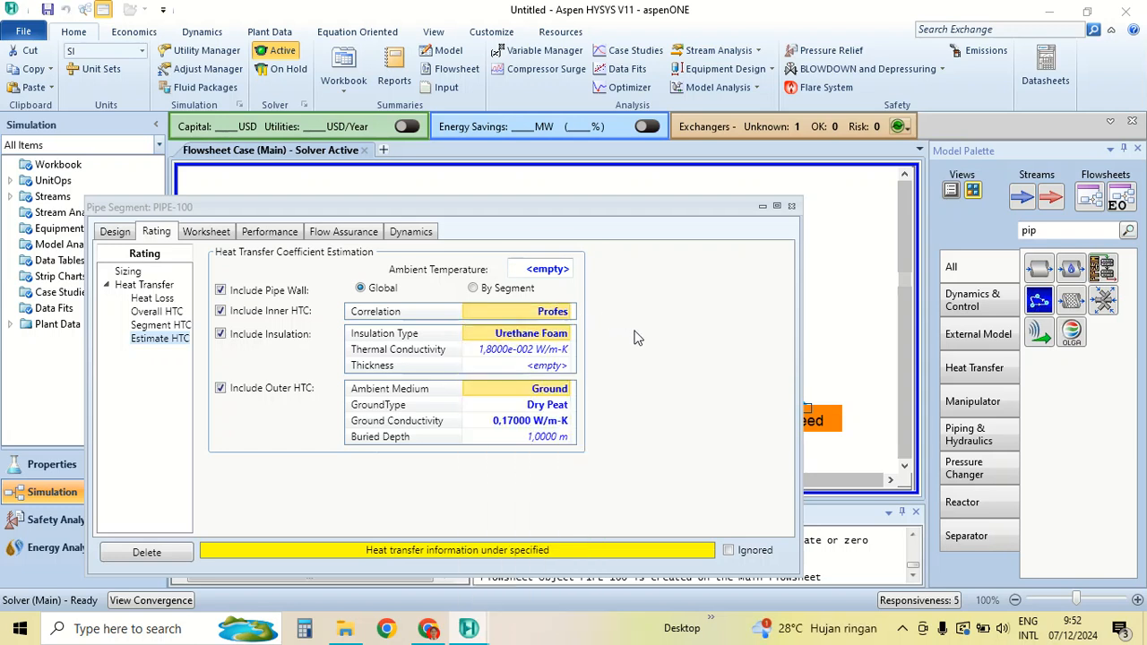
left_click(559, 337)
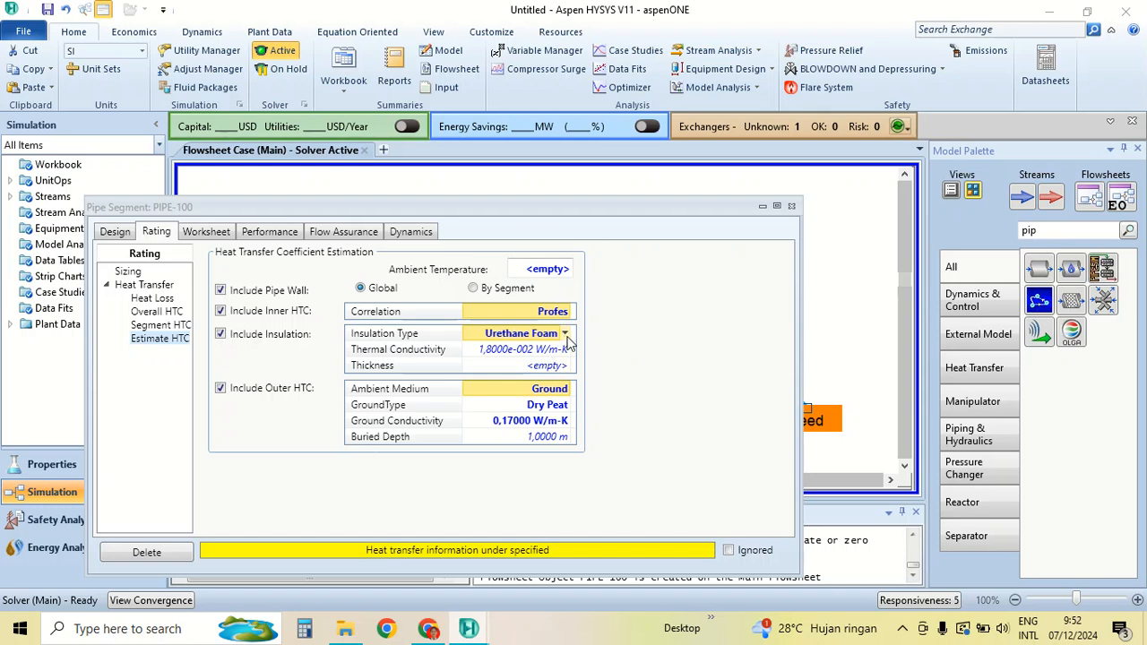
left_click(566, 335)
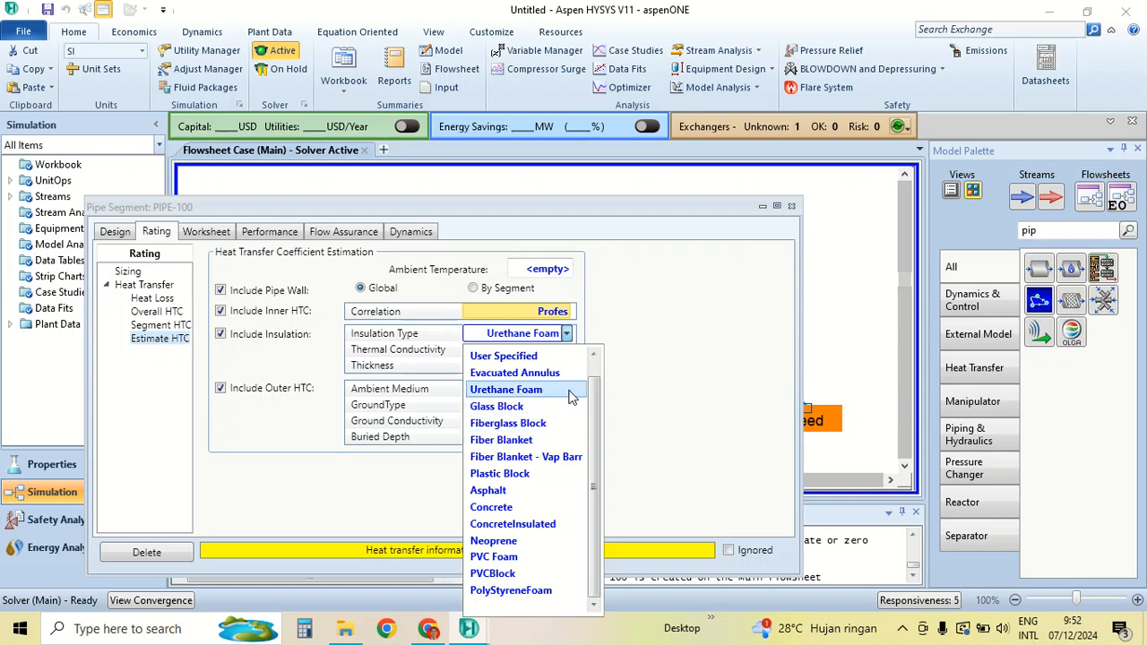
left_click(546, 357)
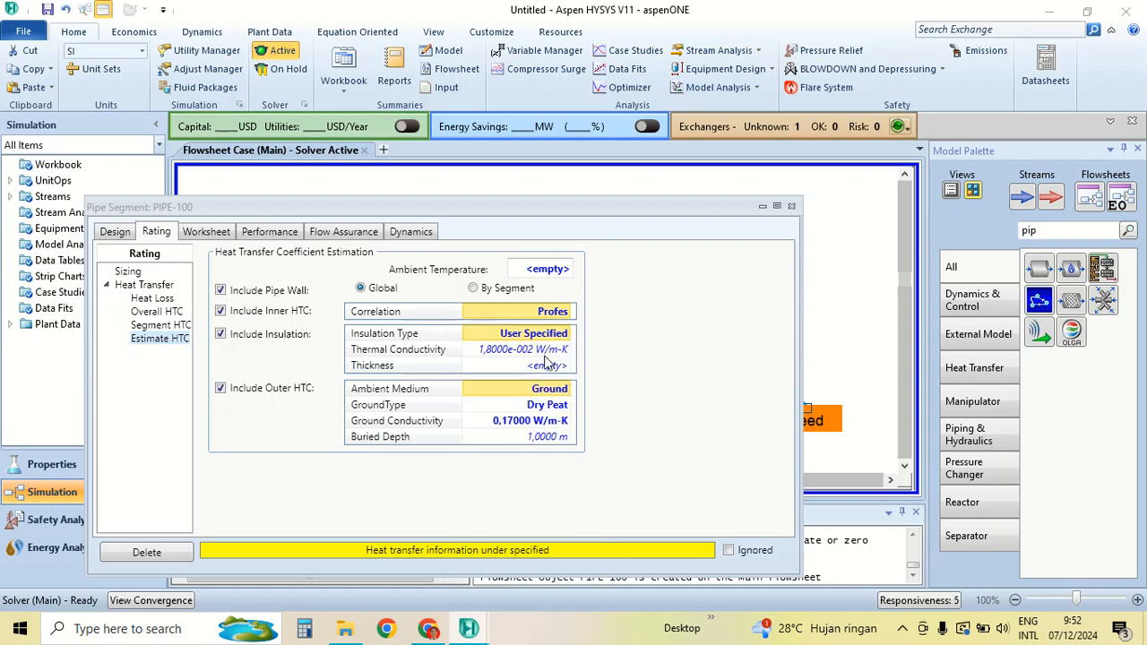
Set the insulation thickness to 1.5 in
left_click(546, 368)
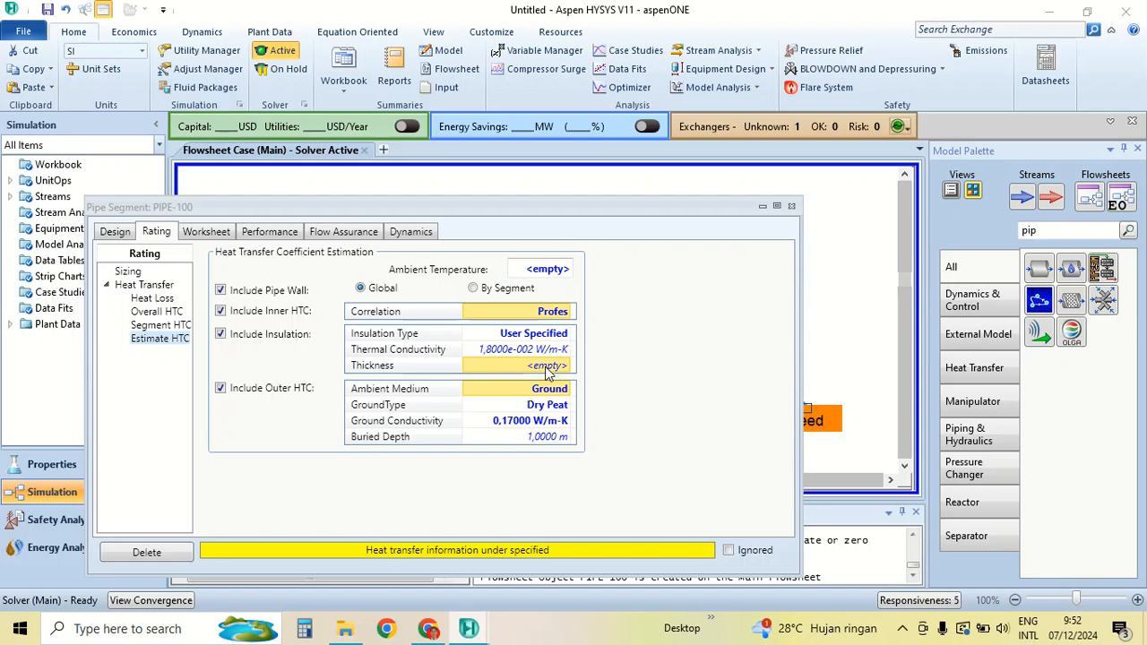
type("1")
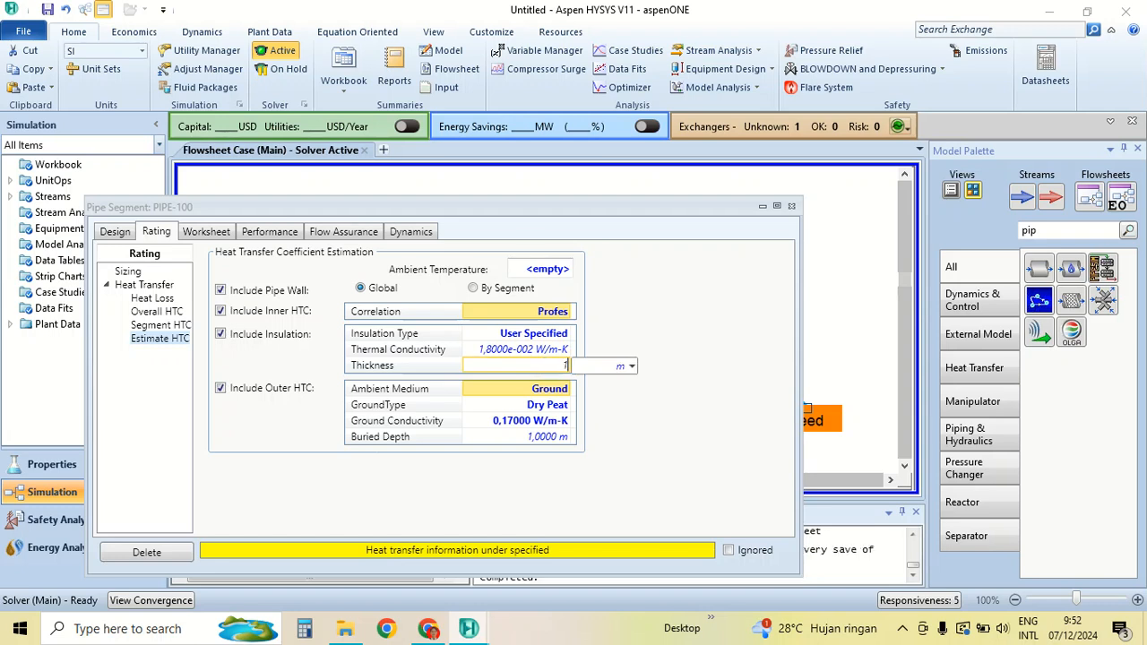
type(".5")
key("space")
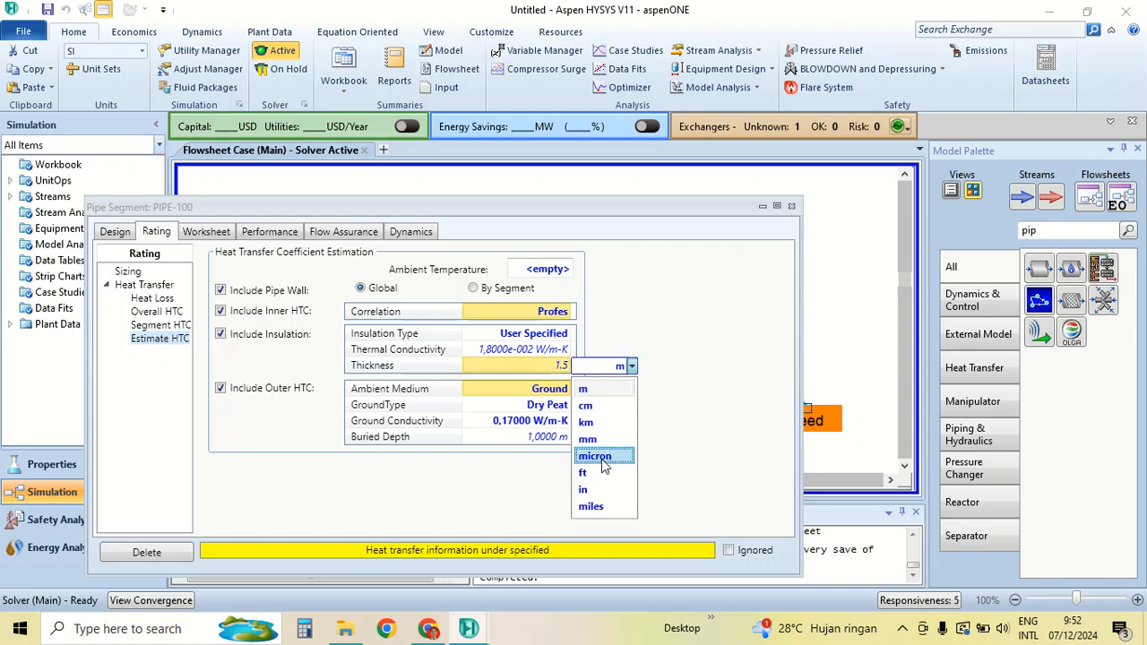
left_click(626, 490)
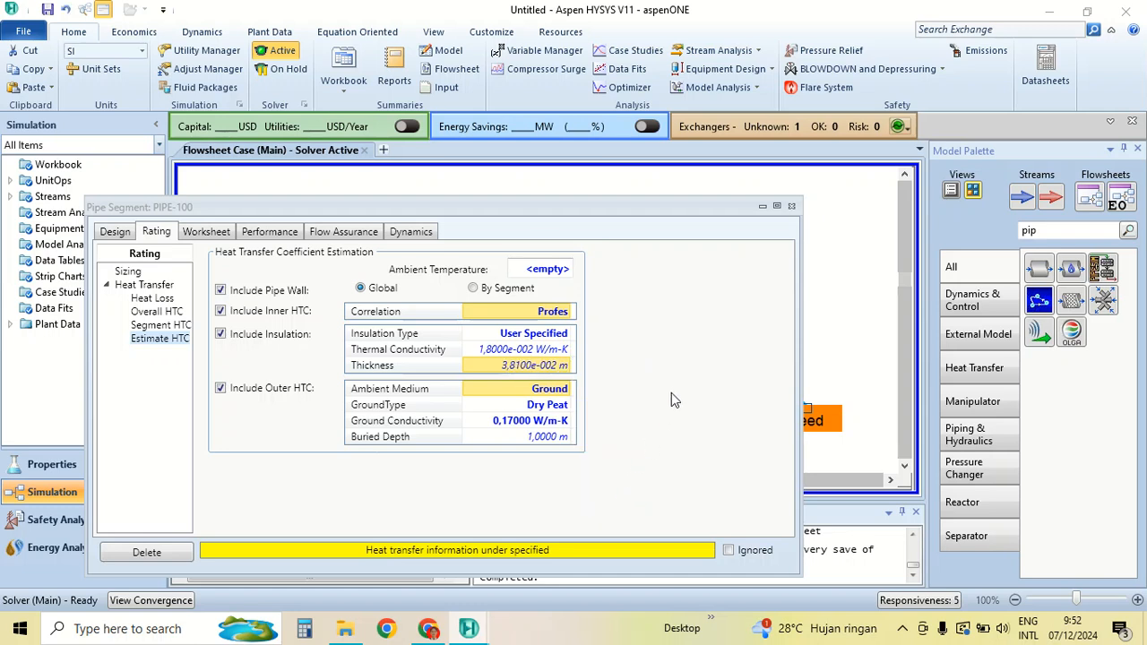
Set the outer HTC's ambient medium to Air with a velocity of 11.176 m/s
left_click(567, 389)
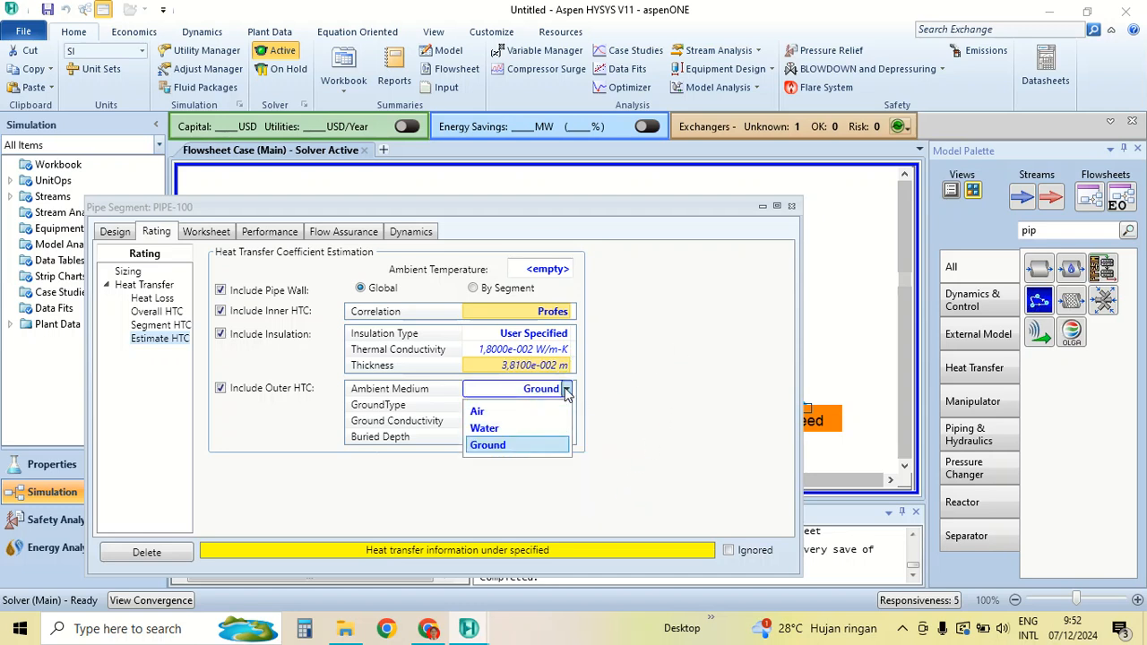
left_click(488, 412)
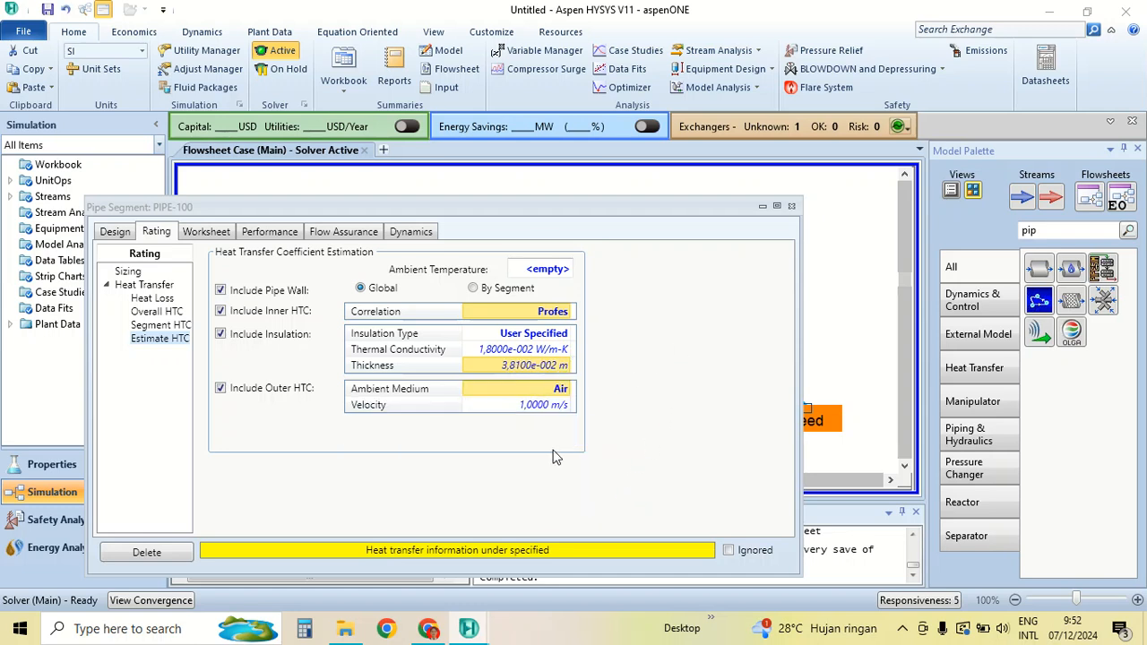
left_click(551, 405)
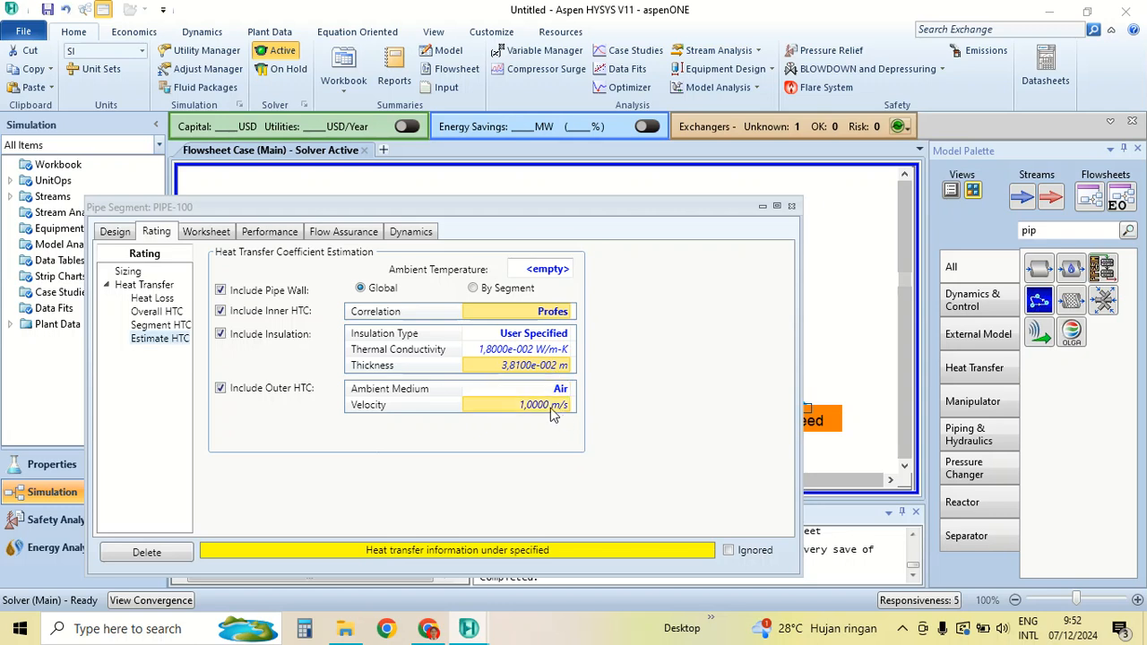
type("1")
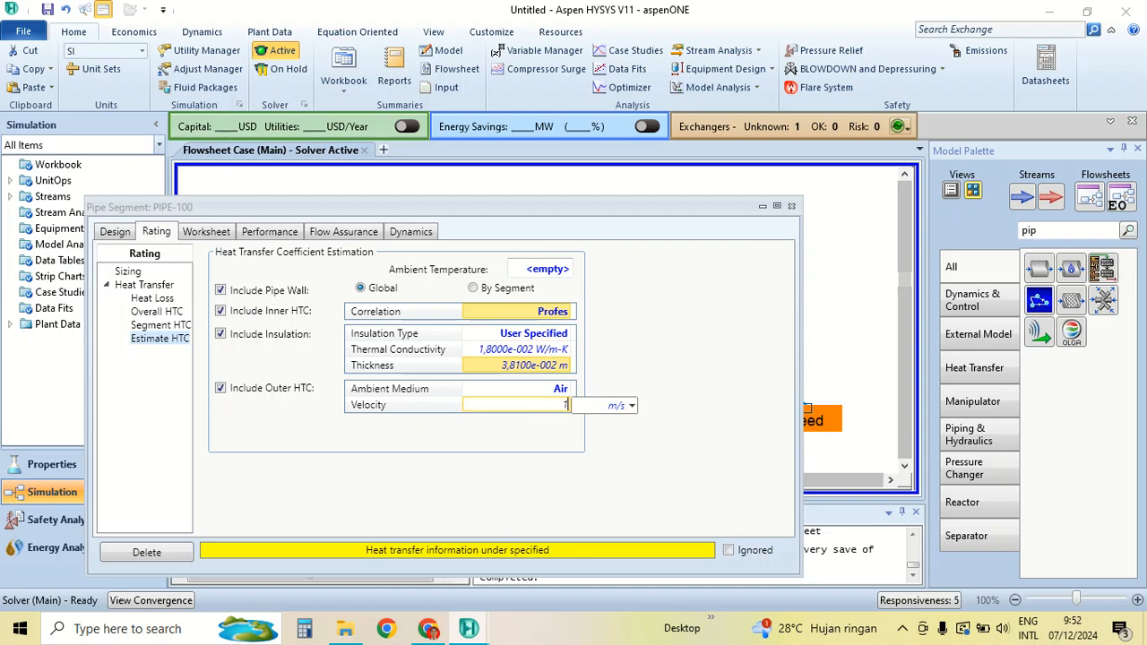
type("1.176")
key("Return")
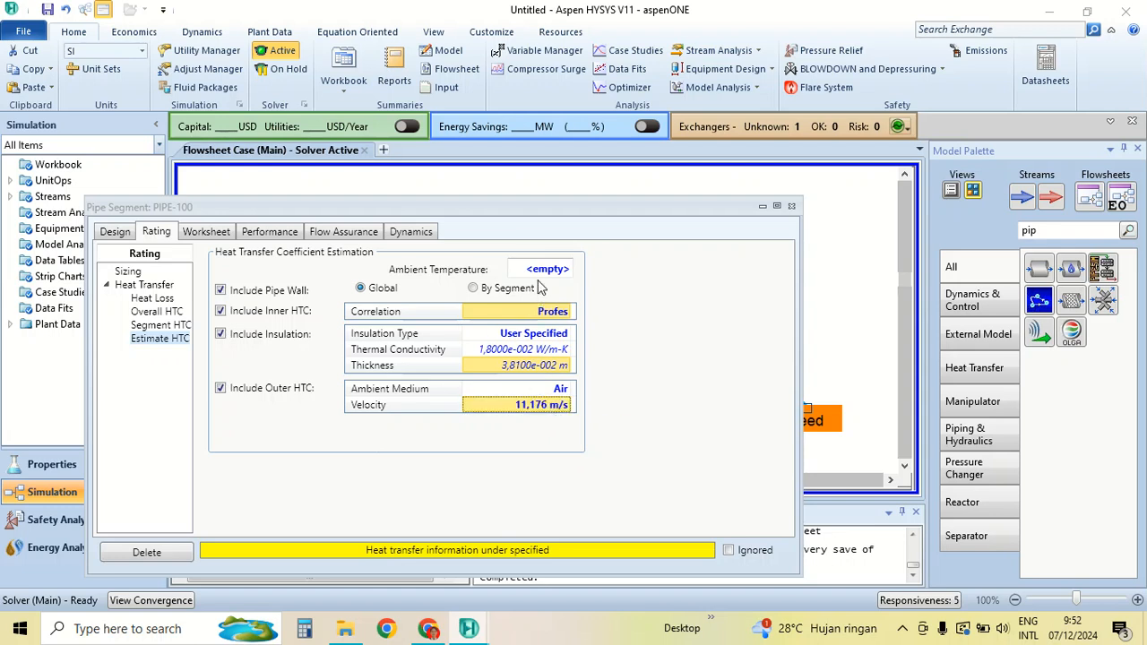
Set the ambient temperature for the heat transfer estimation to -9.4 C
left_click(541, 271)
type("-9.4")
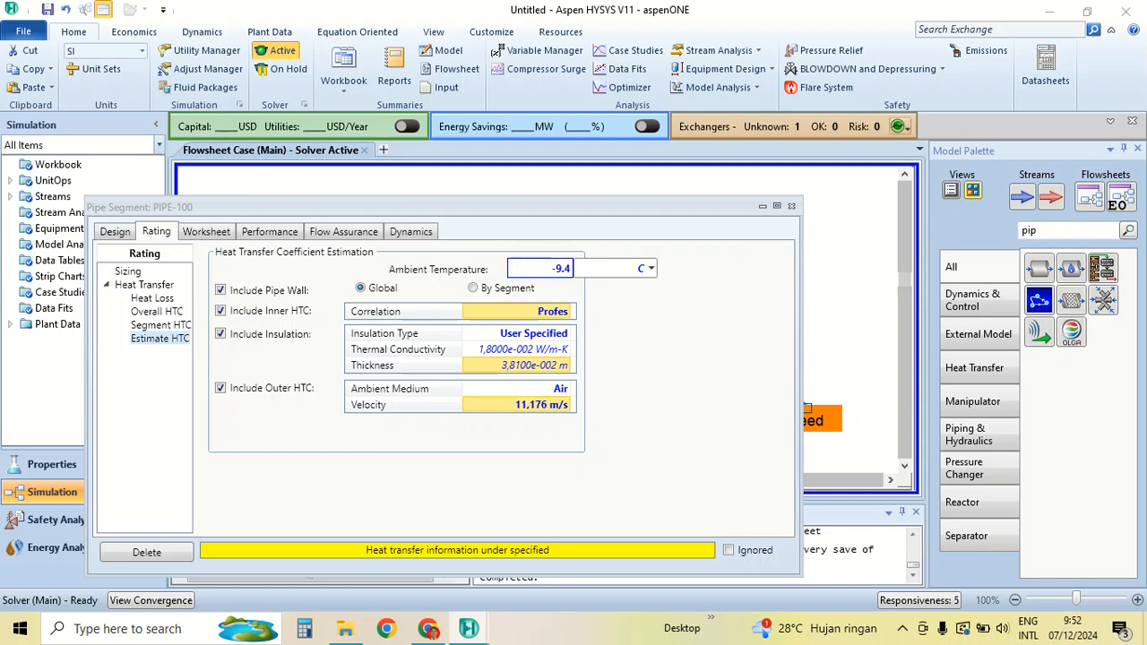
key("Return")
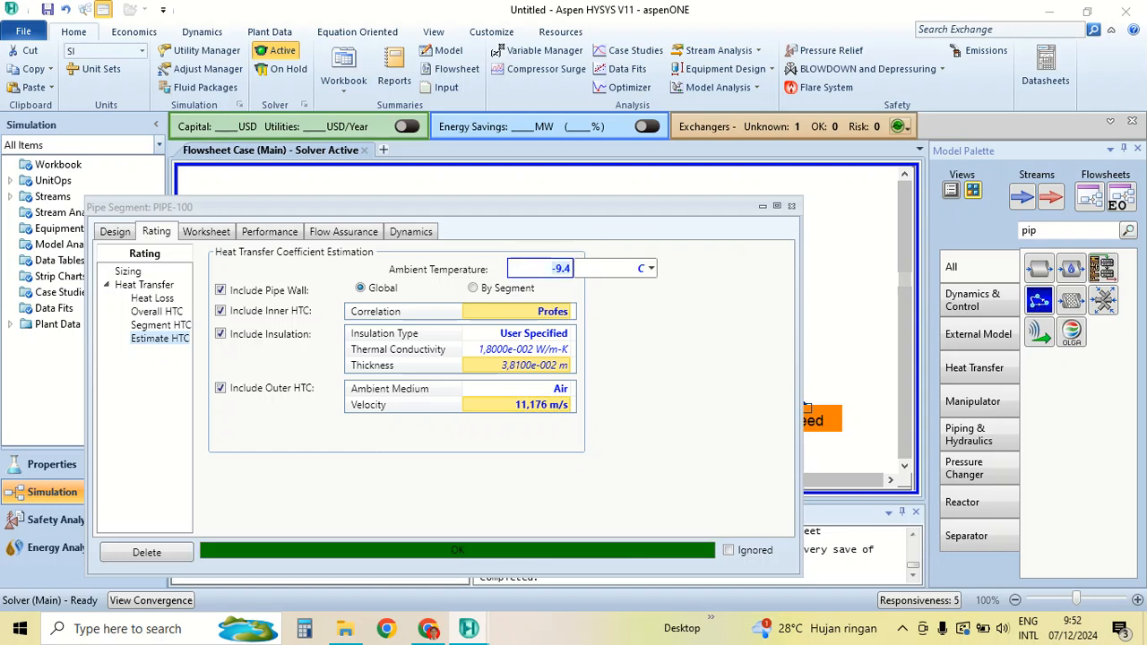
left_click(647, 431)
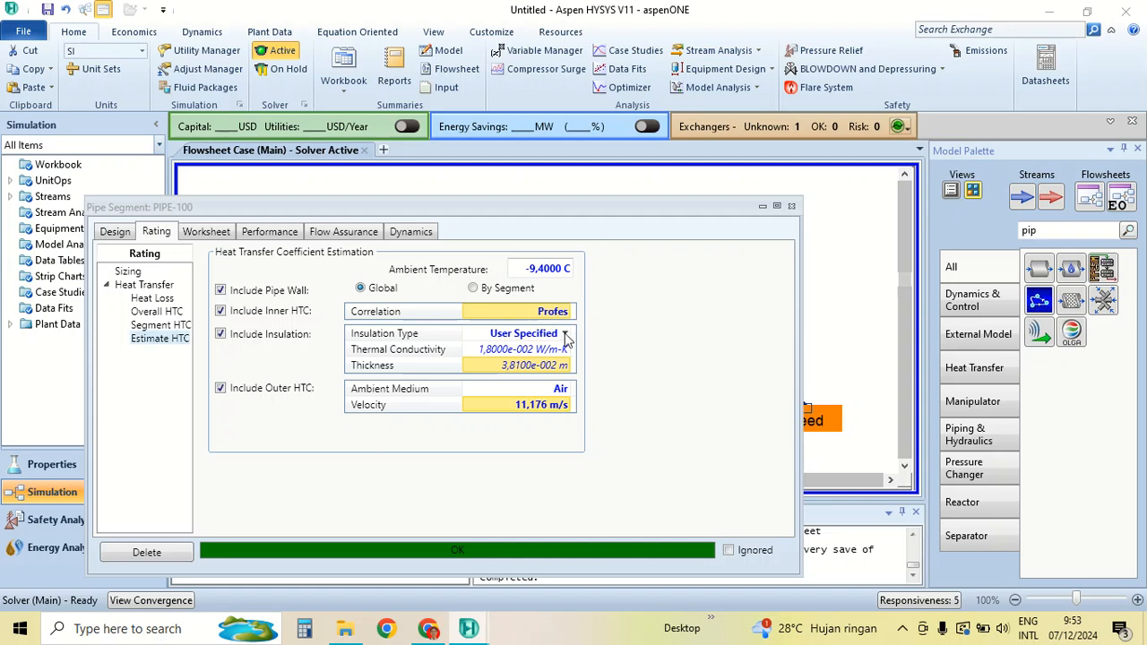
Review the available insulation types and close the PIPE-100 window to return to the flowsheet
left_click(565, 335)
left_click(566, 333)
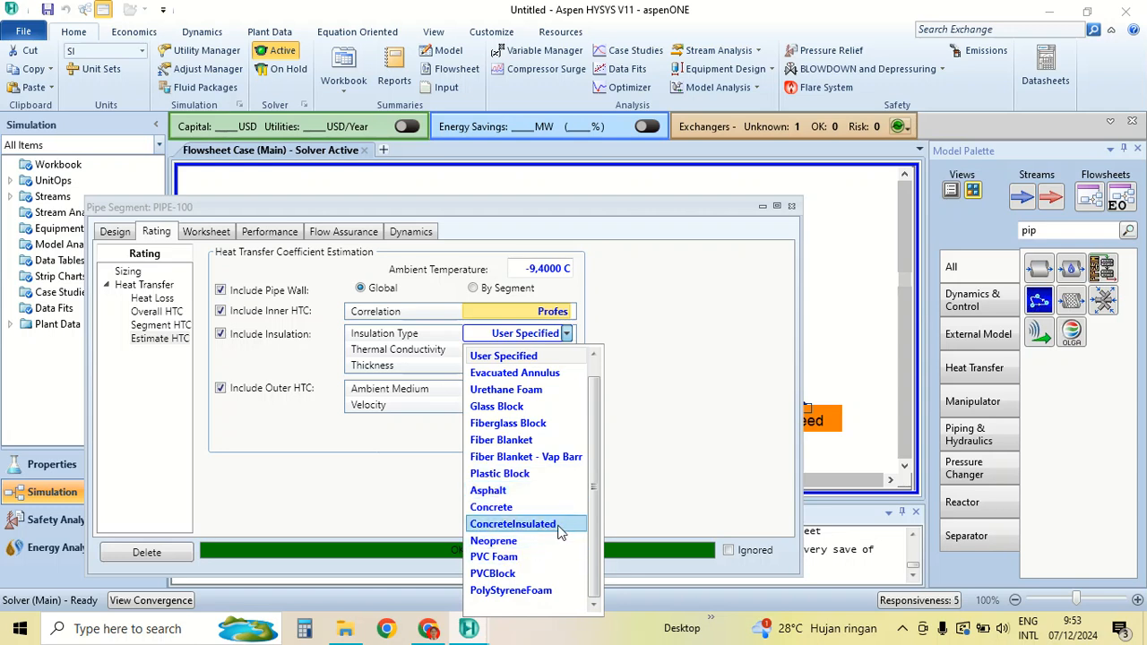
left_click(681, 414)
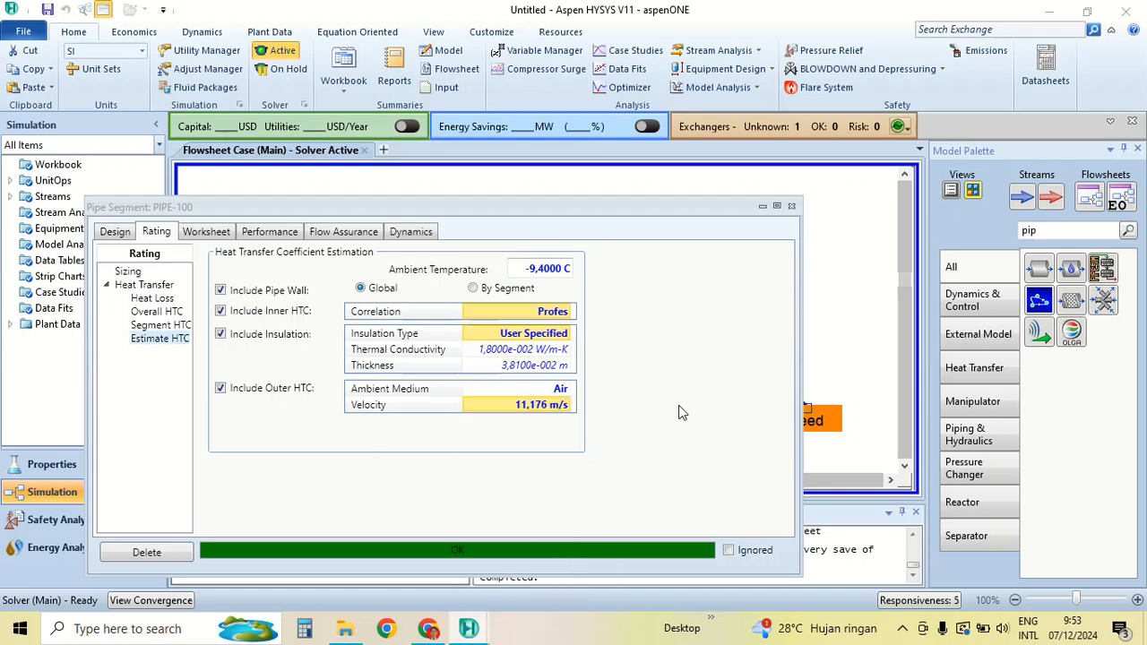
left_click(541, 375)
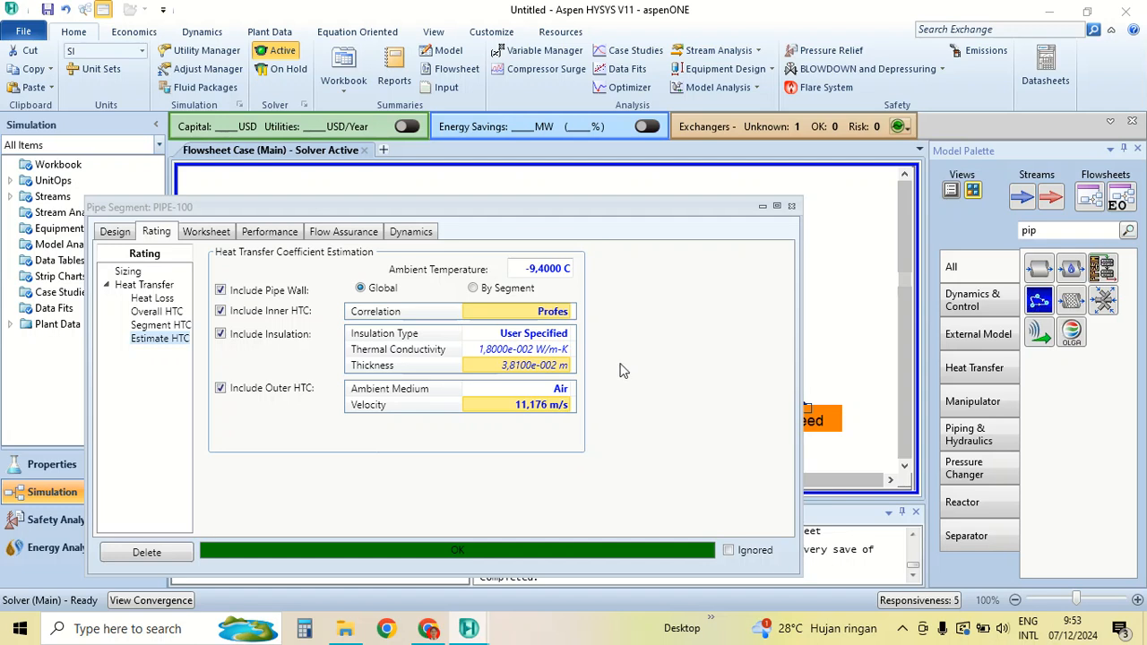
left_click(792, 205)
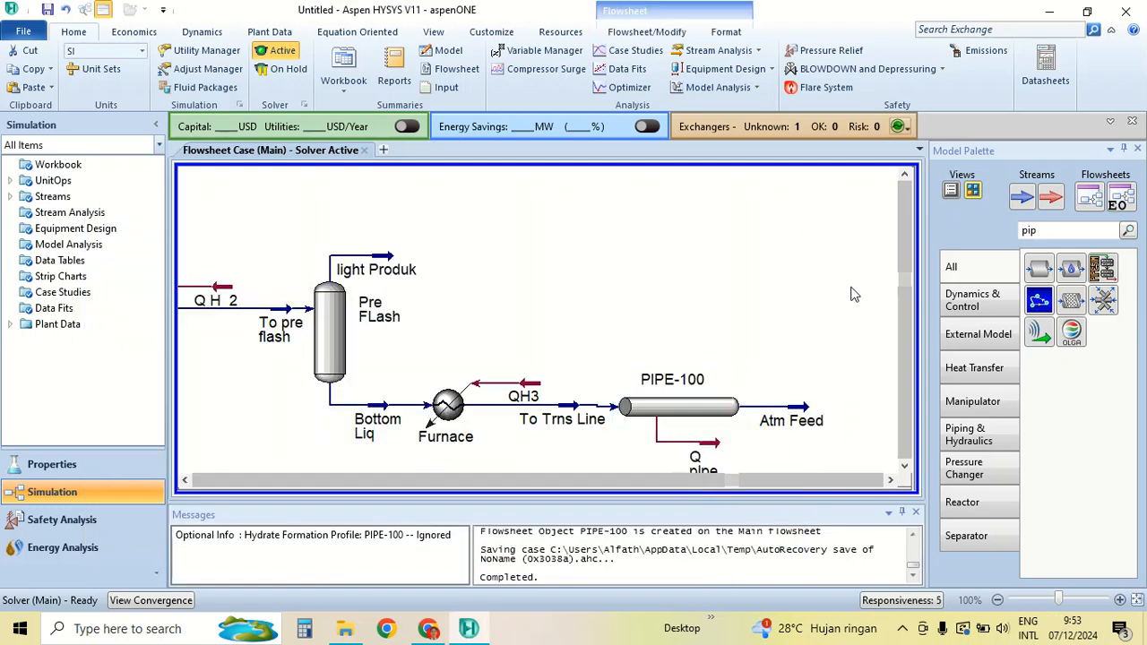
Move PIPE-100 slightly farther away from the Furnace on the flowsheet
left_click(723, 412)
left_click_drag(724, 412, 739, 411)
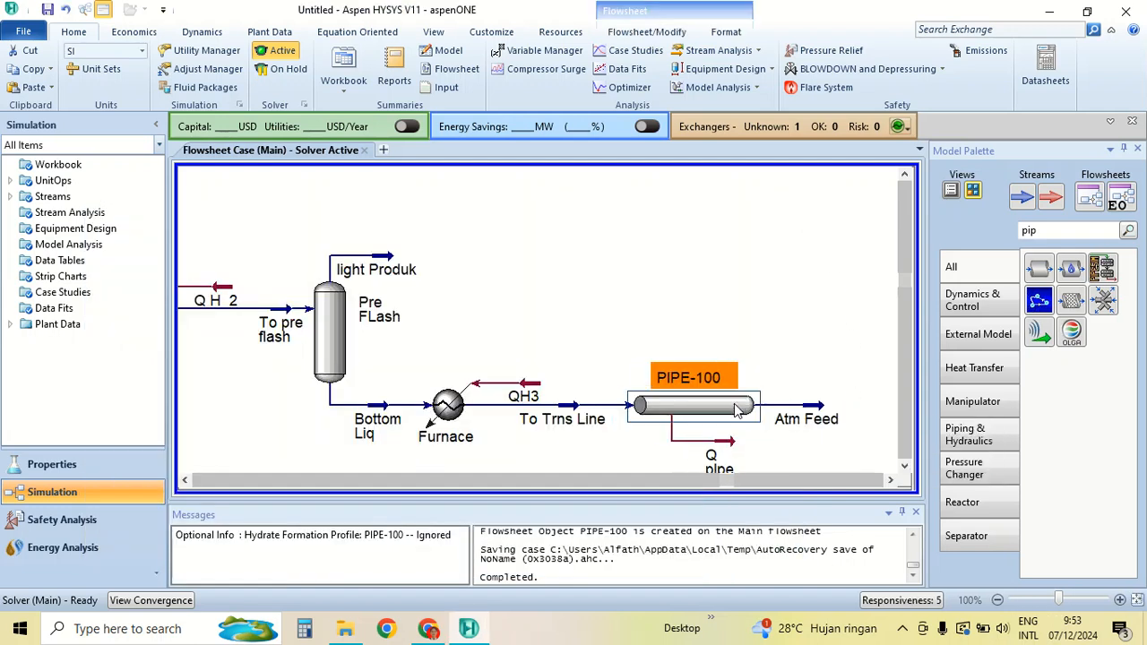
left_click(890, 481)
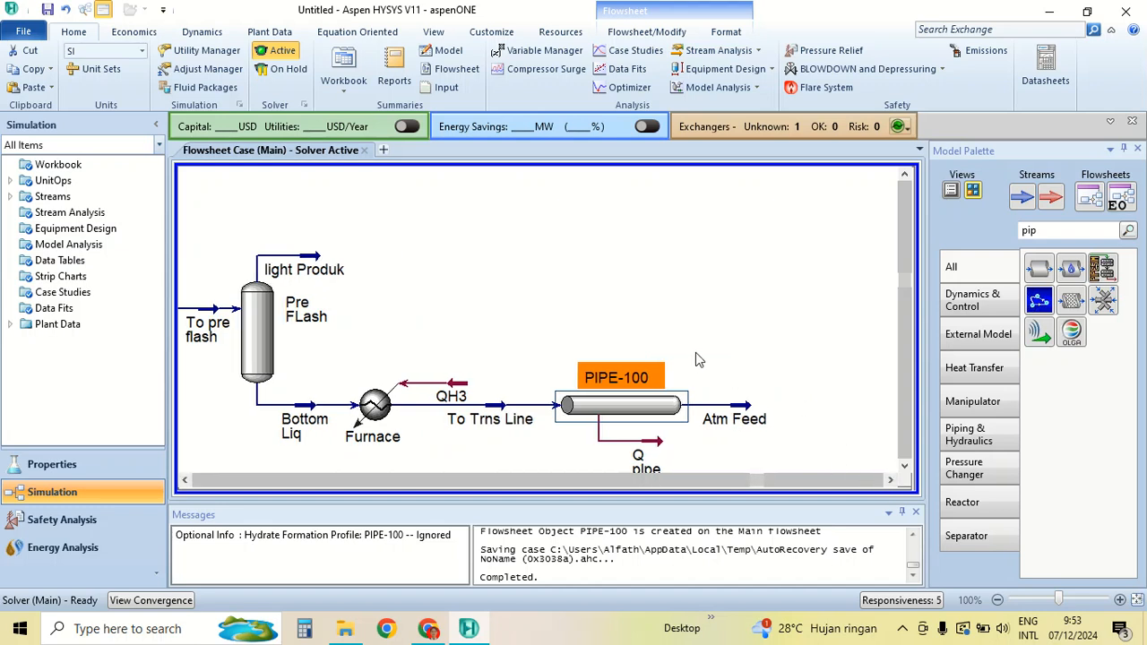
Review the flowsheet from the Desalter through PIPE-100 to the Atm Feed stream, checking stream conditions along the way
mouse_move(609, 408)
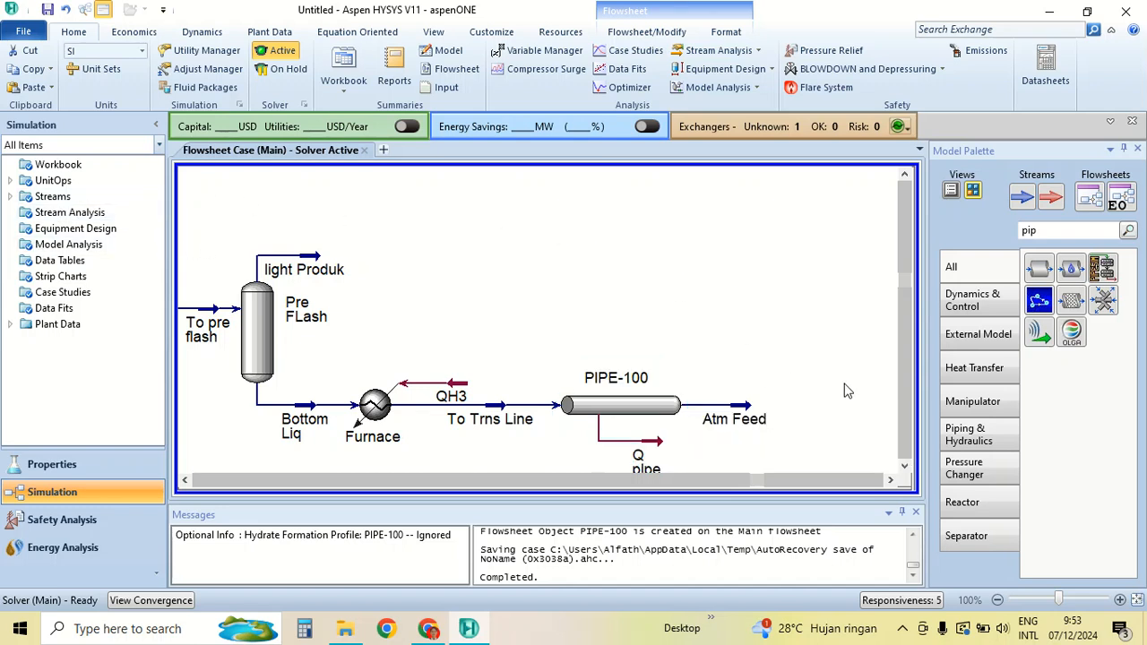
scroll(448, 326, "down", 3)
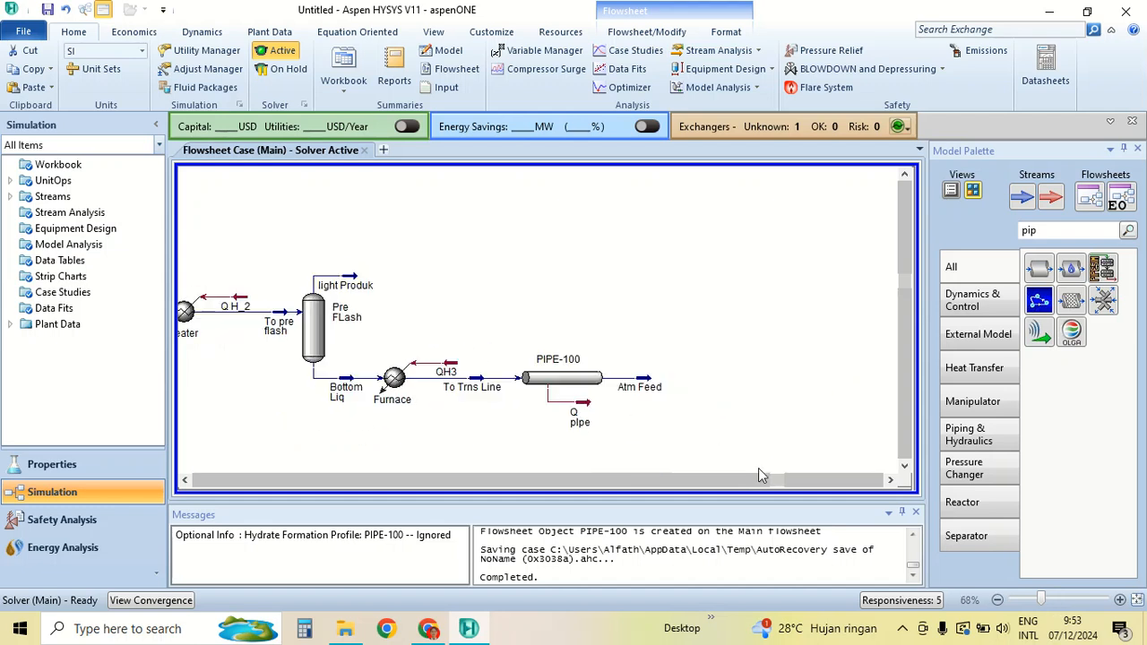
left_click(186, 482)
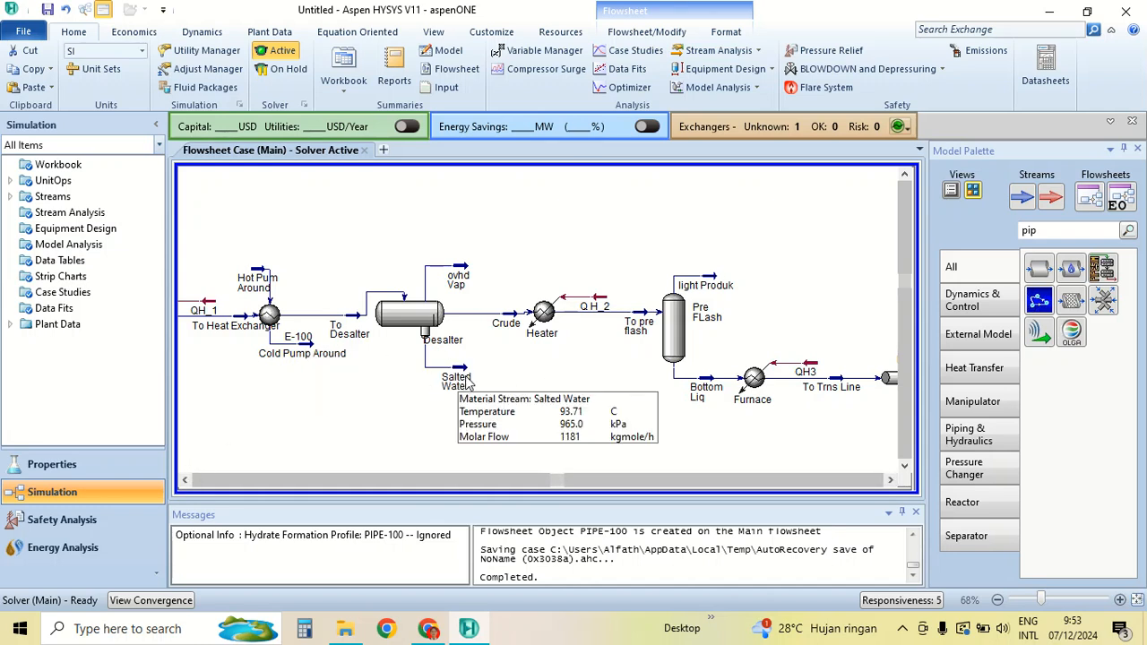
left_click(892, 481)
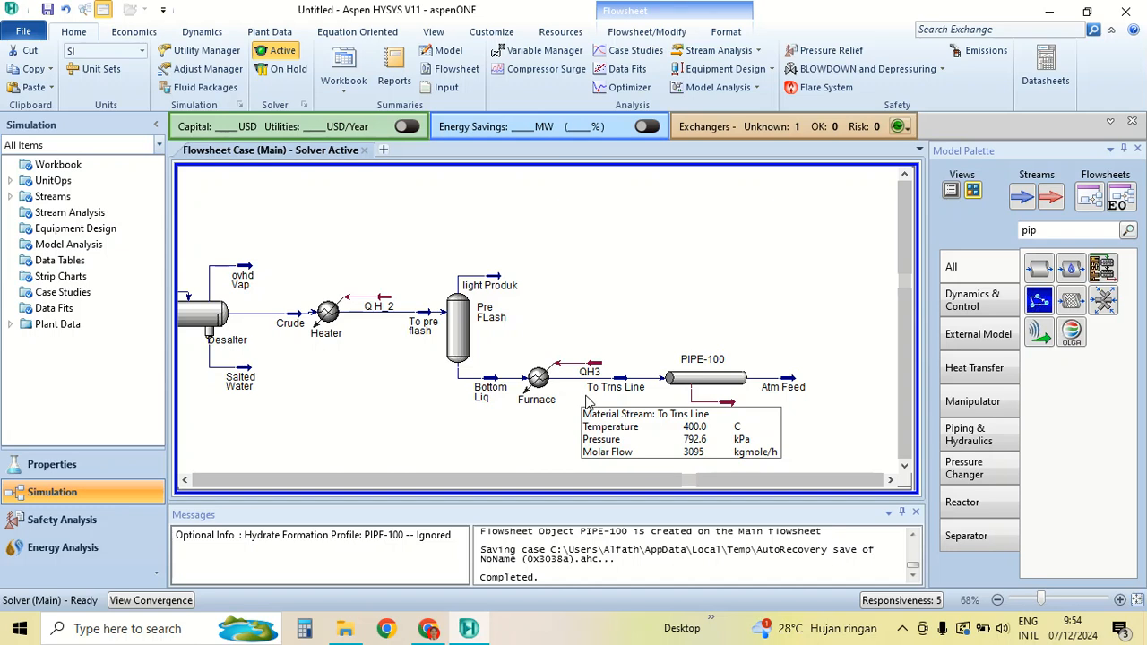
mouse_move(709, 391)
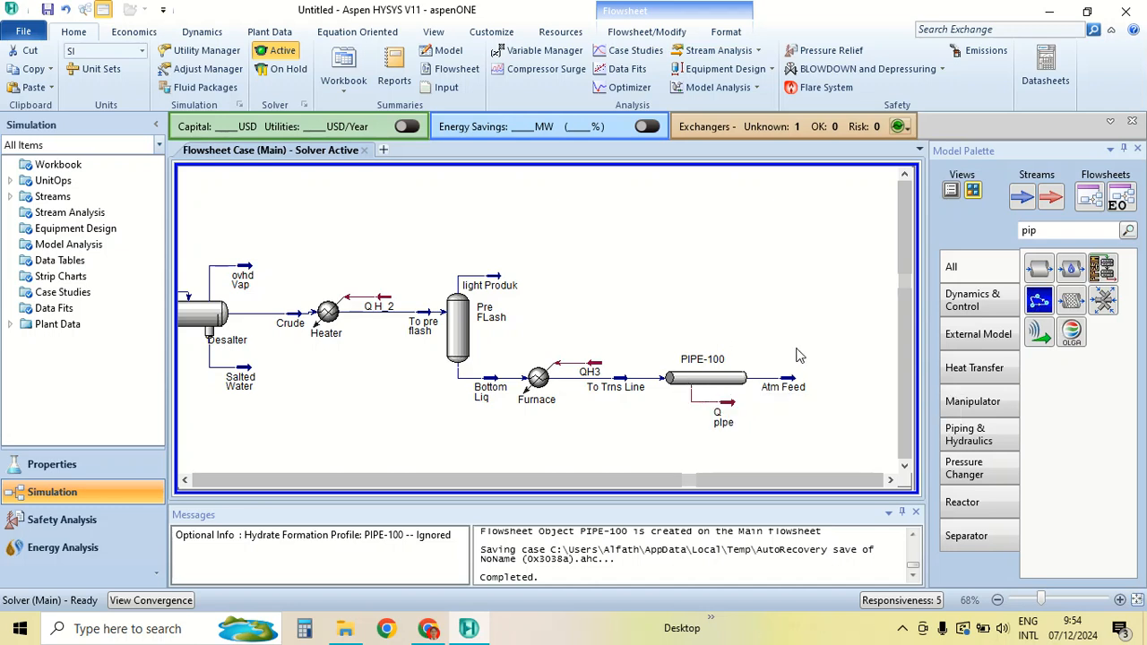
mouse_move(791, 395)
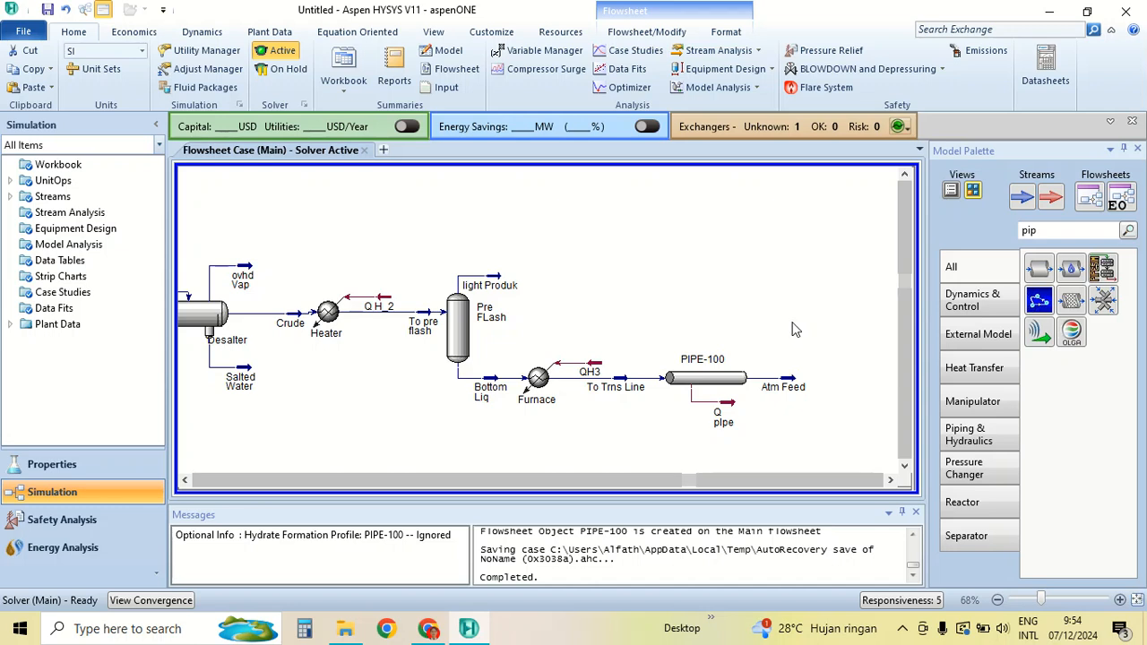
Check the worksheet conditions of the To Desalter and Atm Feed streams, closing each stream window
left_click(185, 481)
left_click(185, 481)
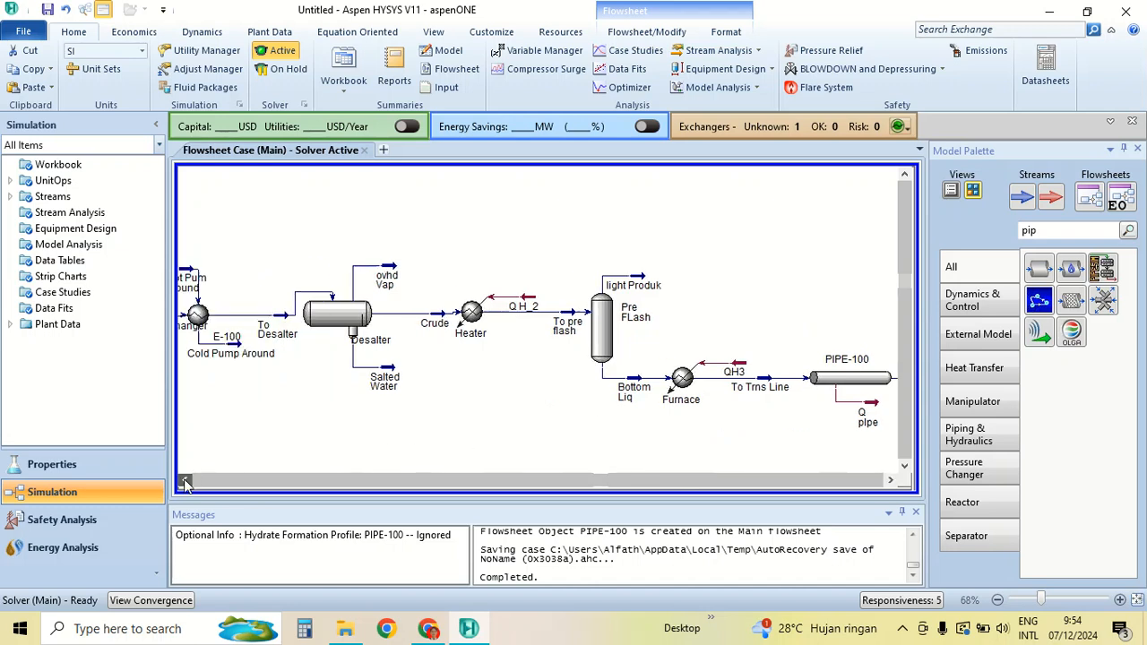
left_click(185, 480)
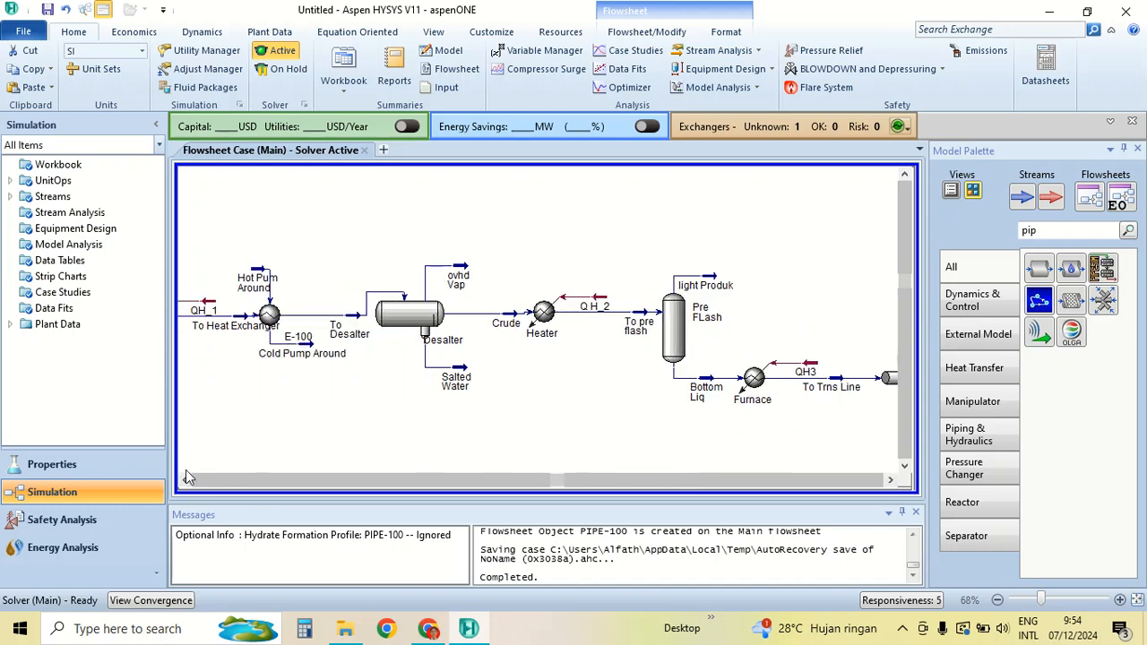
left_click(186, 475)
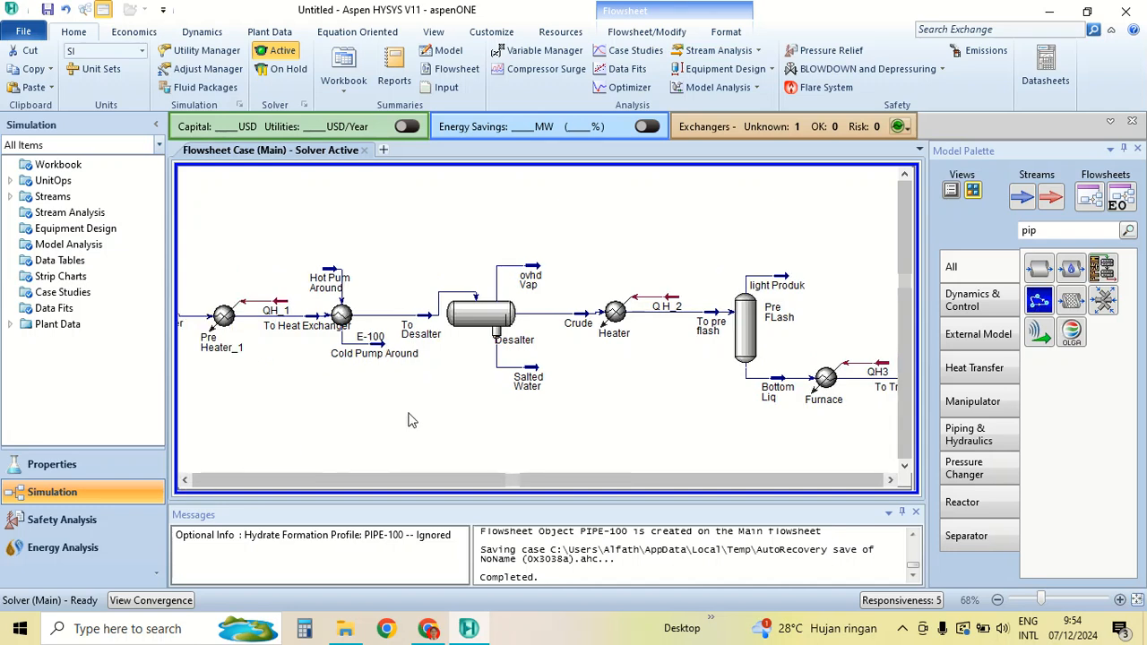
double_click(428, 321)
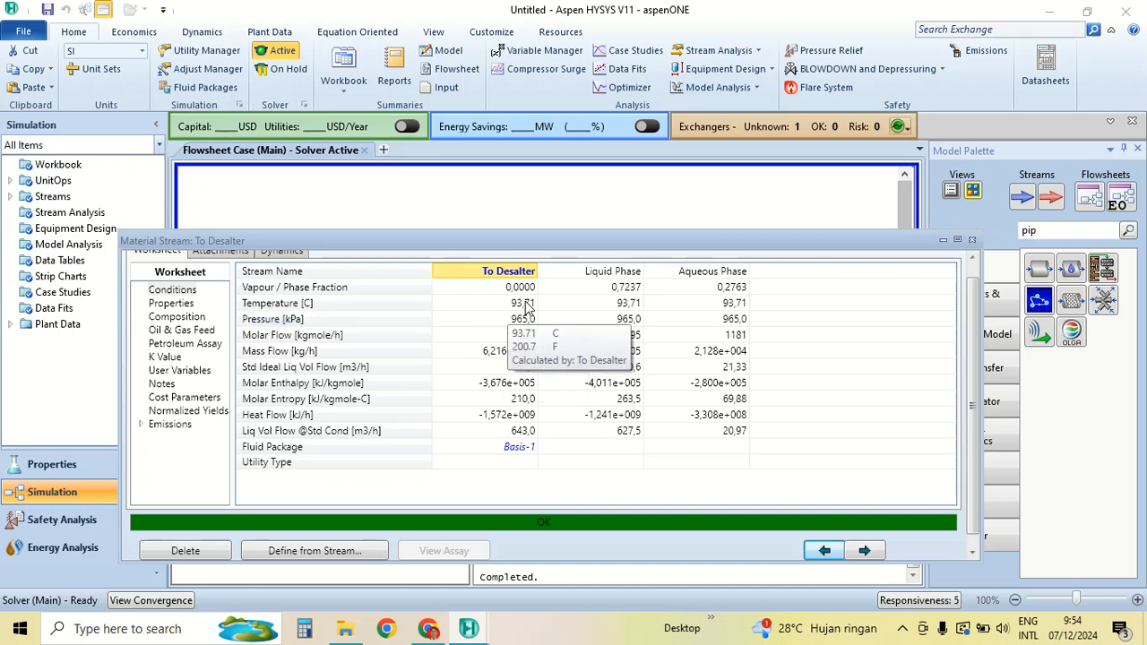
left_click(972, 239)
scroll(861, 421, "right", 5)
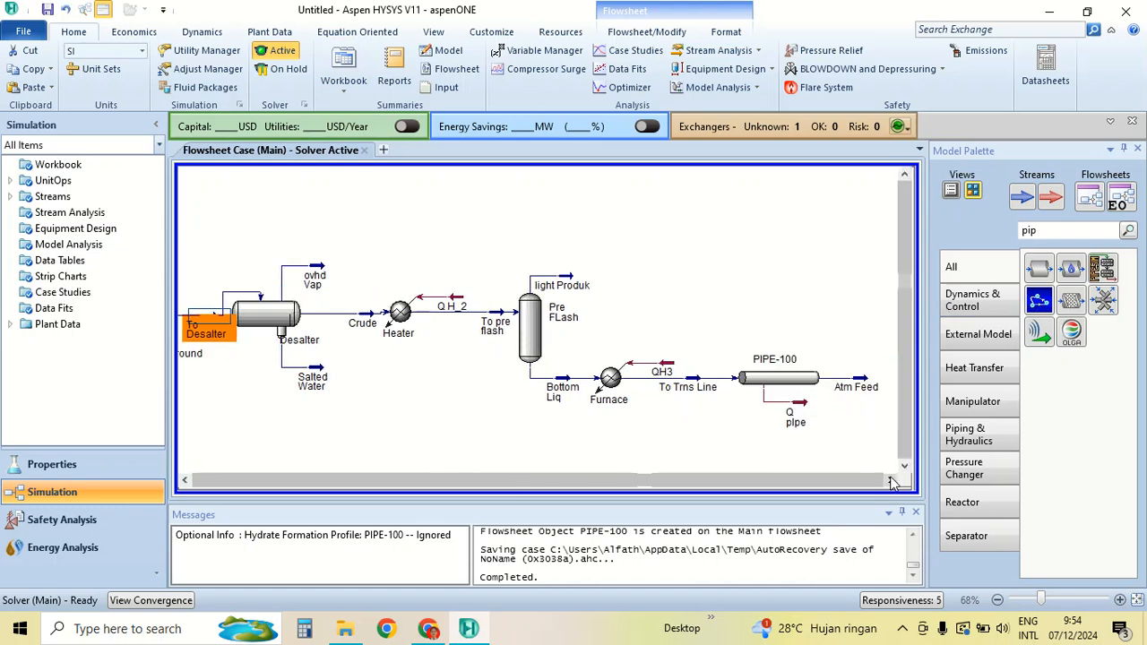
double_click(787, 384)
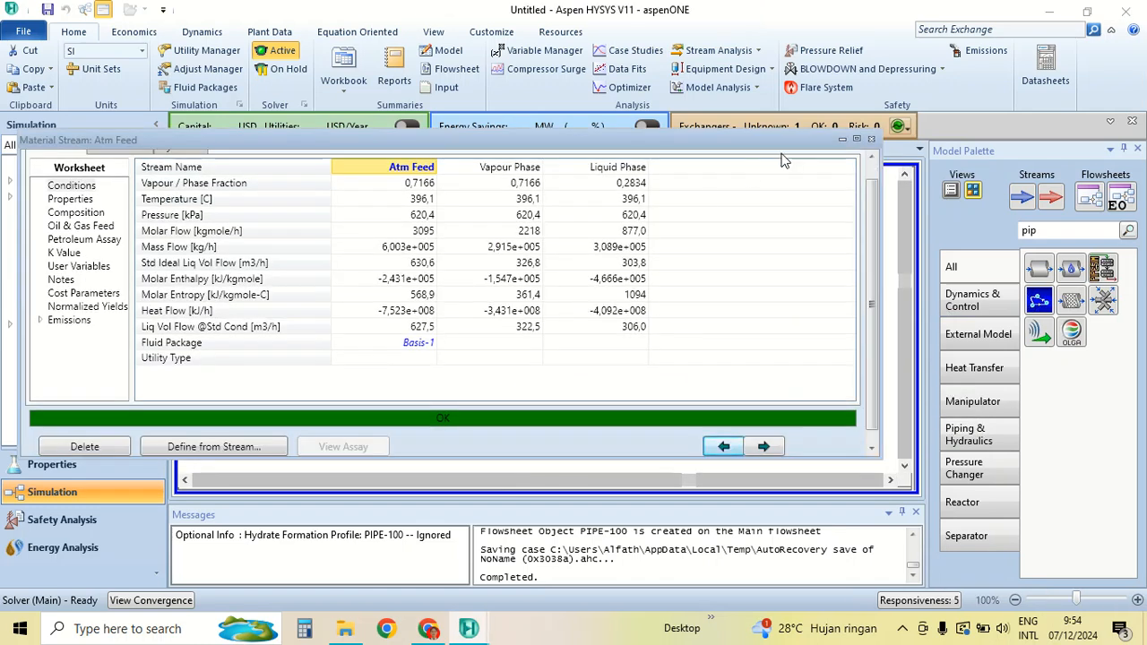
left_click(870, 139)
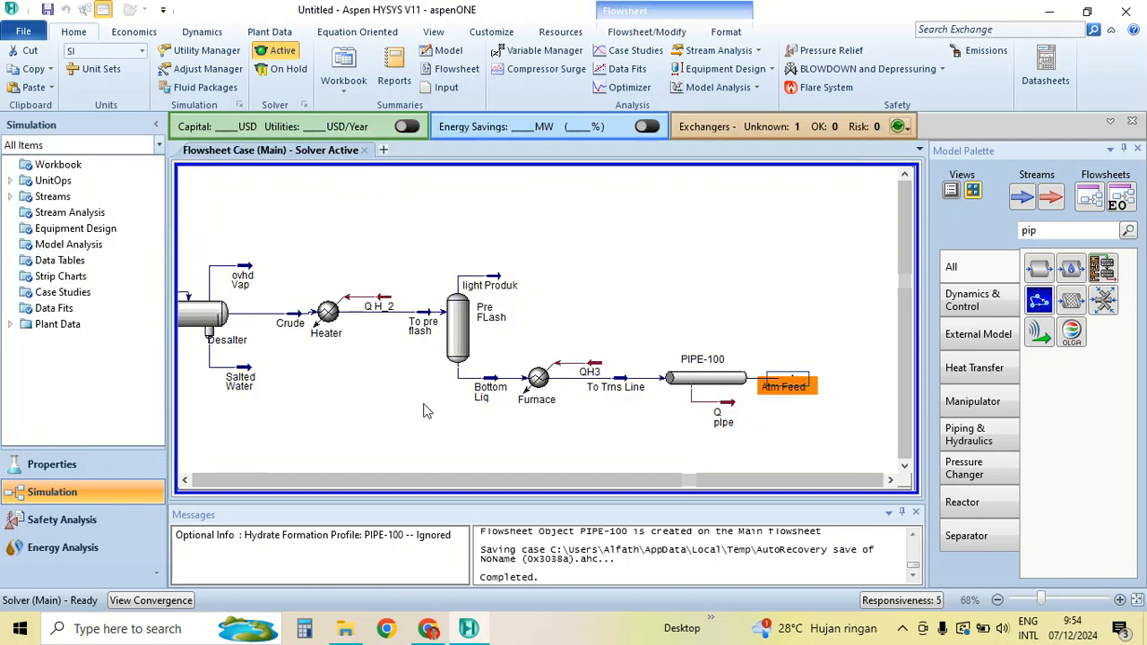
Search the model palette for "bal" and place a Balance operation on the flowsheet above the Desalter
left_click(186, 482)
left_click(185, 481)
left_click(186, 481)
left_click(186, 482)
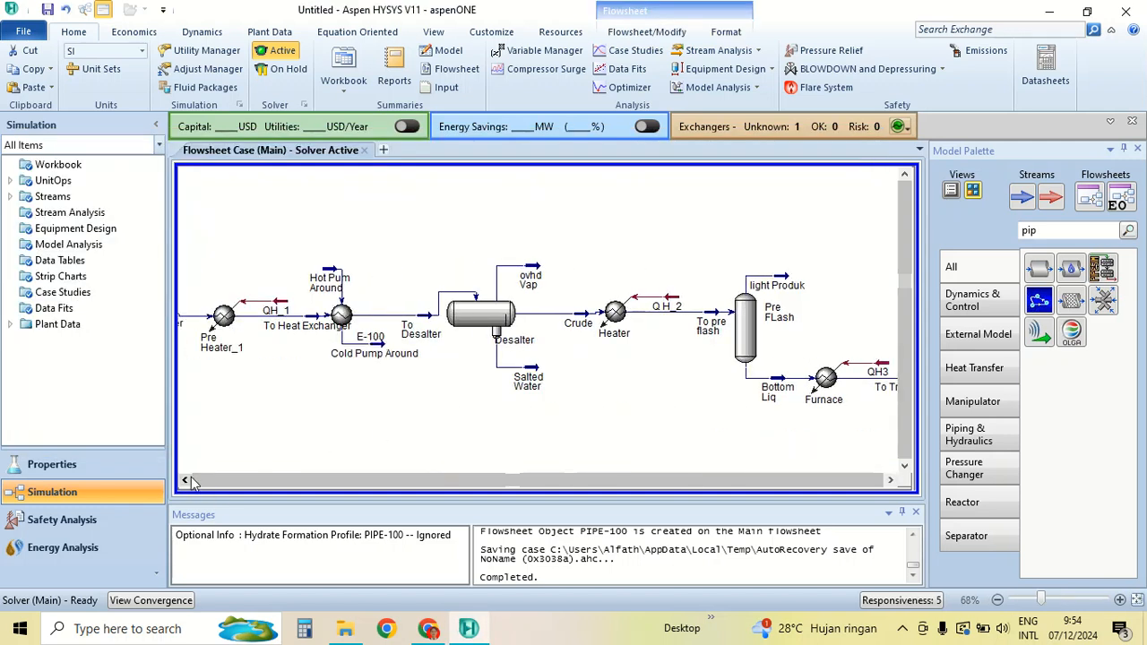
left_click(1061, 231)
key("BackSpace")
key("BackSpace")
key("BackSpace")
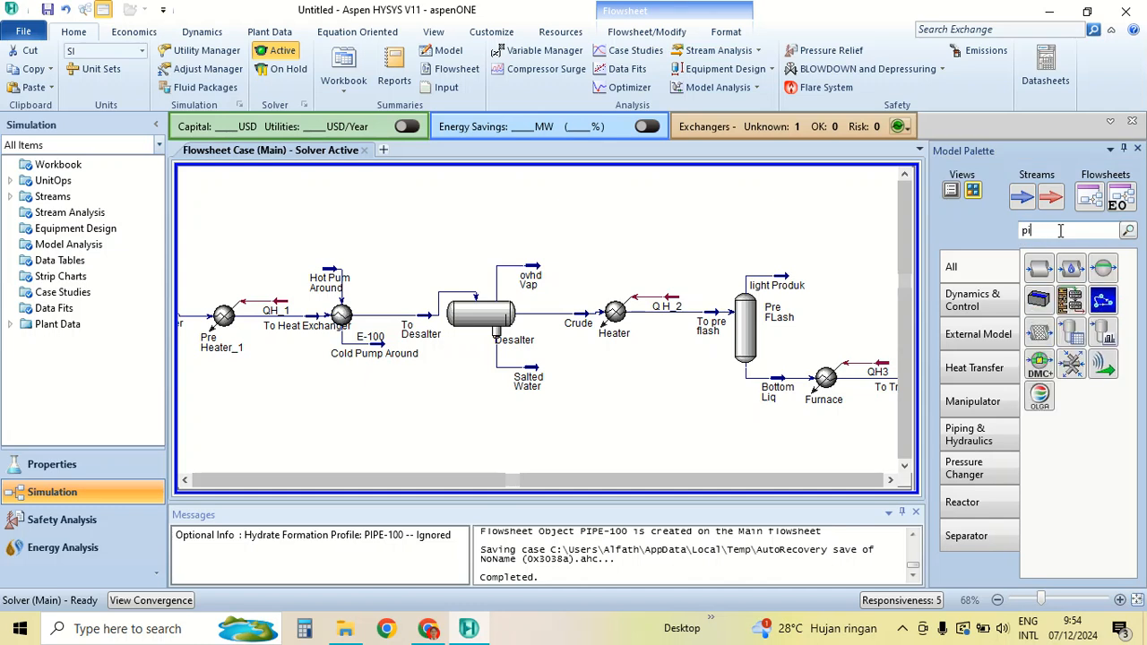
type("bal")
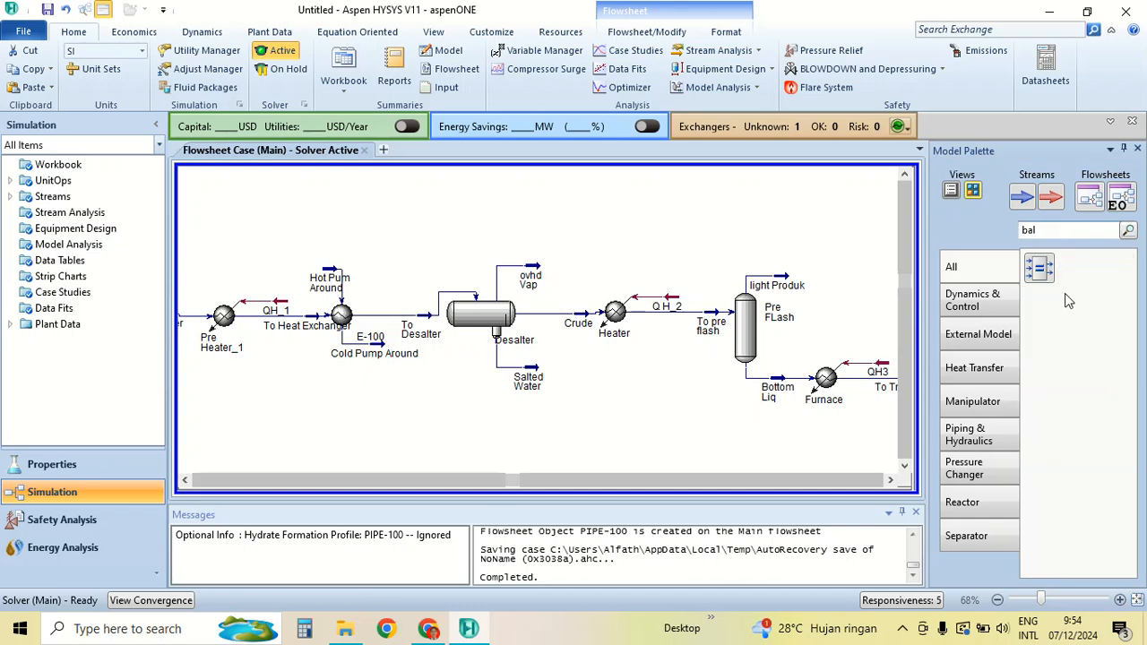
left_click_drag(1040, 269, 439, 250)
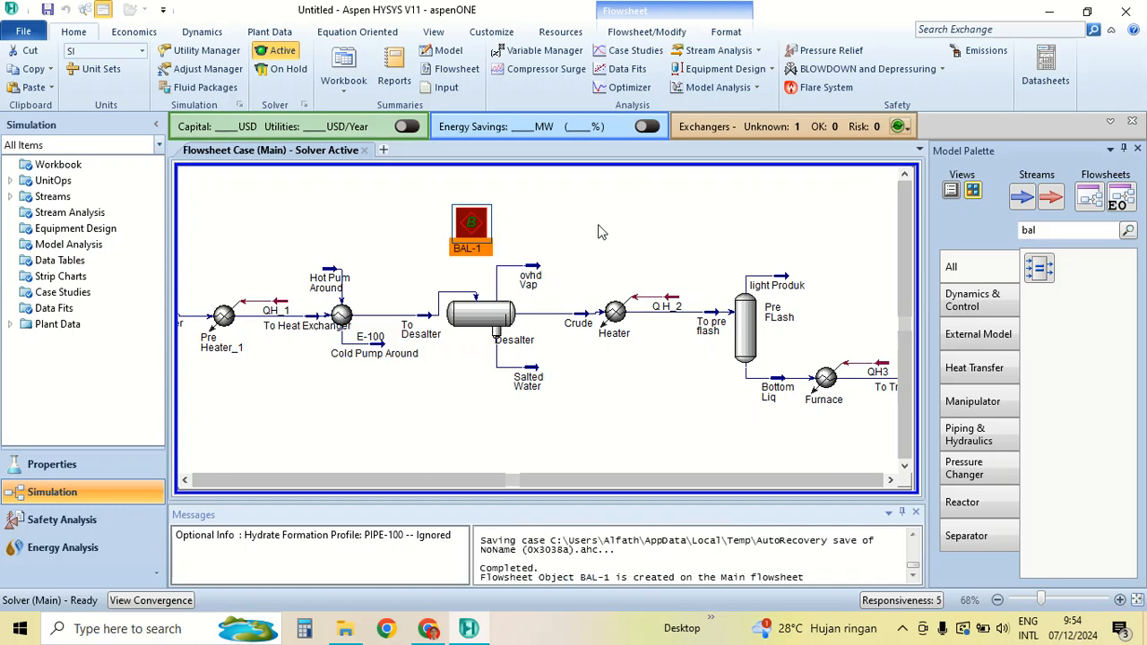
Open BAL-1 and assign To Desalter as its inlet stream
double_click(481, 235)
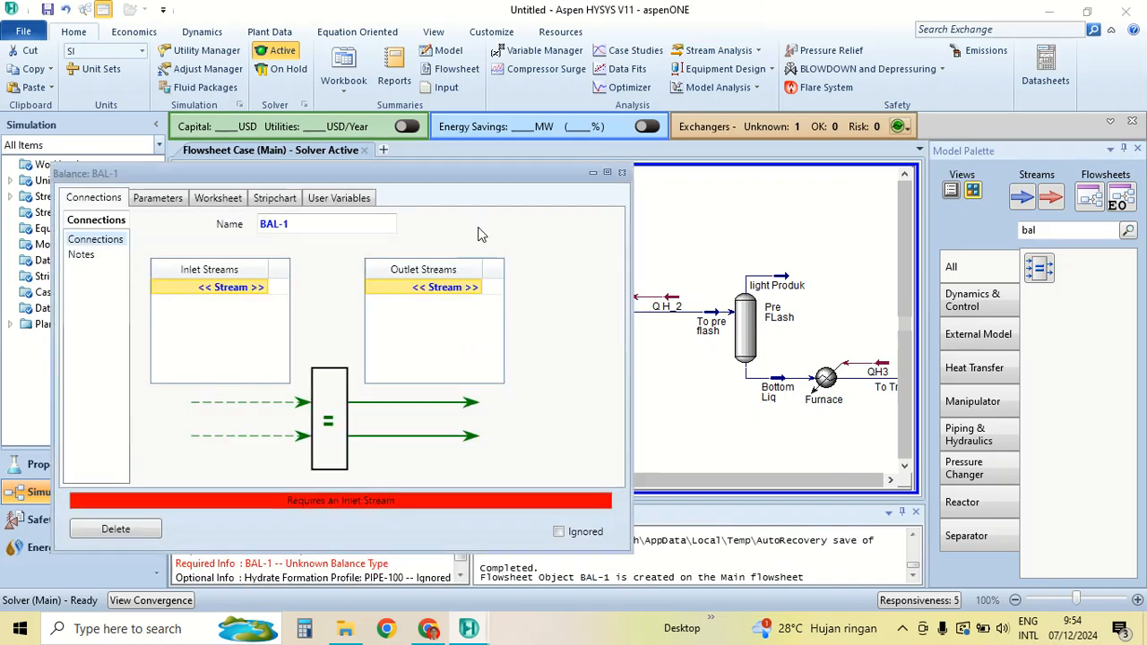
left_click(259, 292)
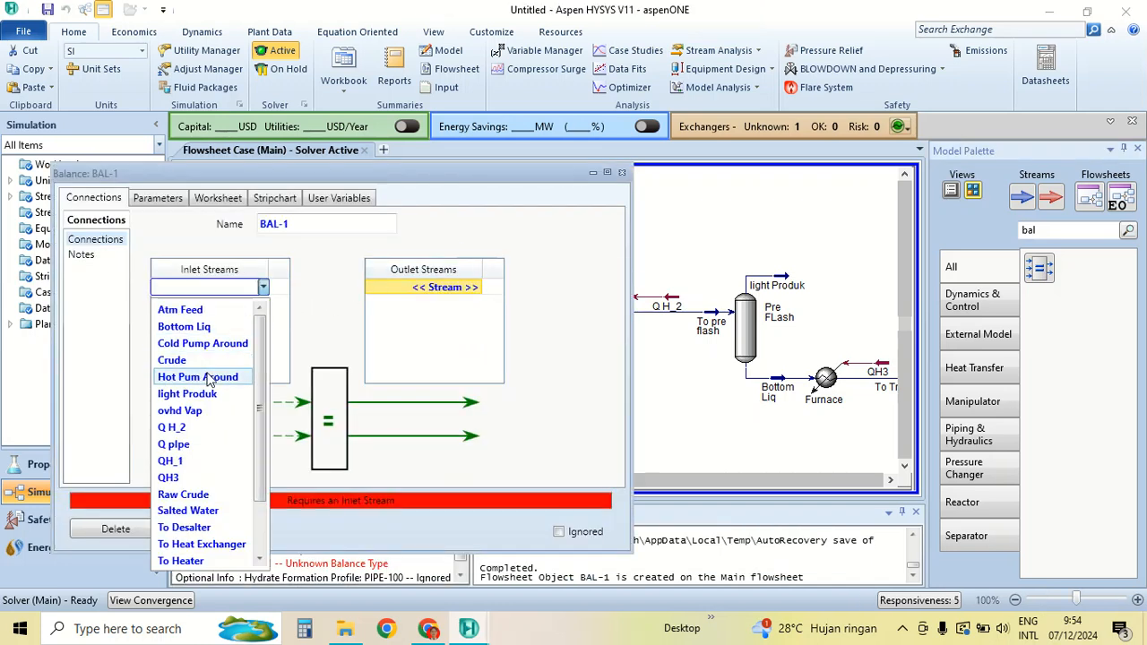
scroll(220, 484, "down", 2)
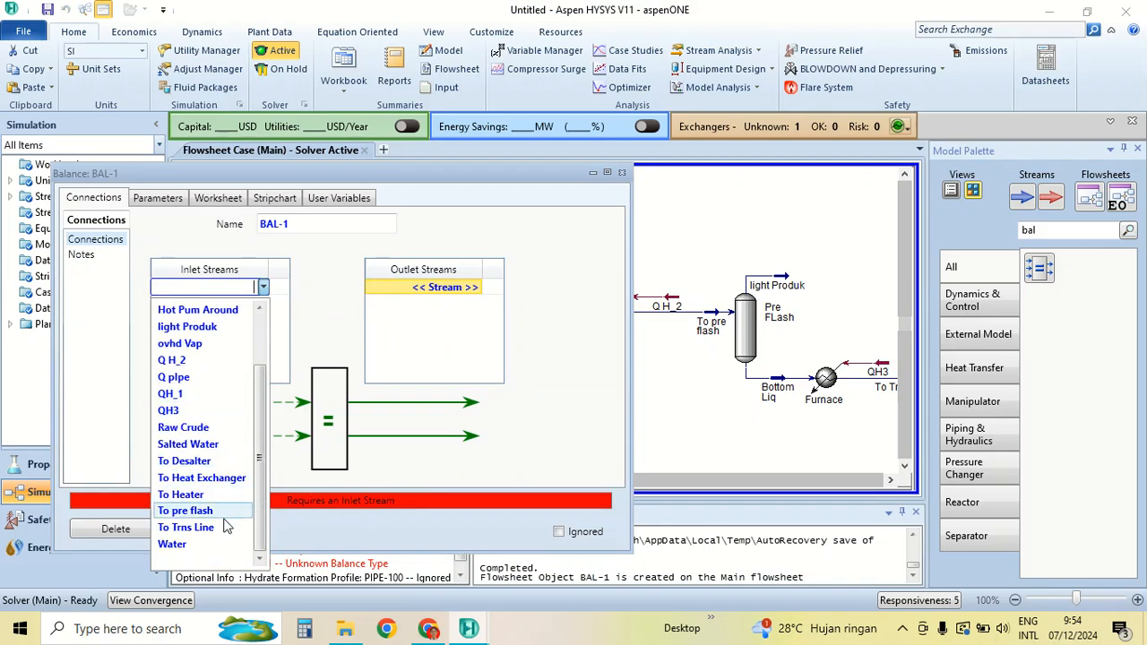
left_click(215, 460)
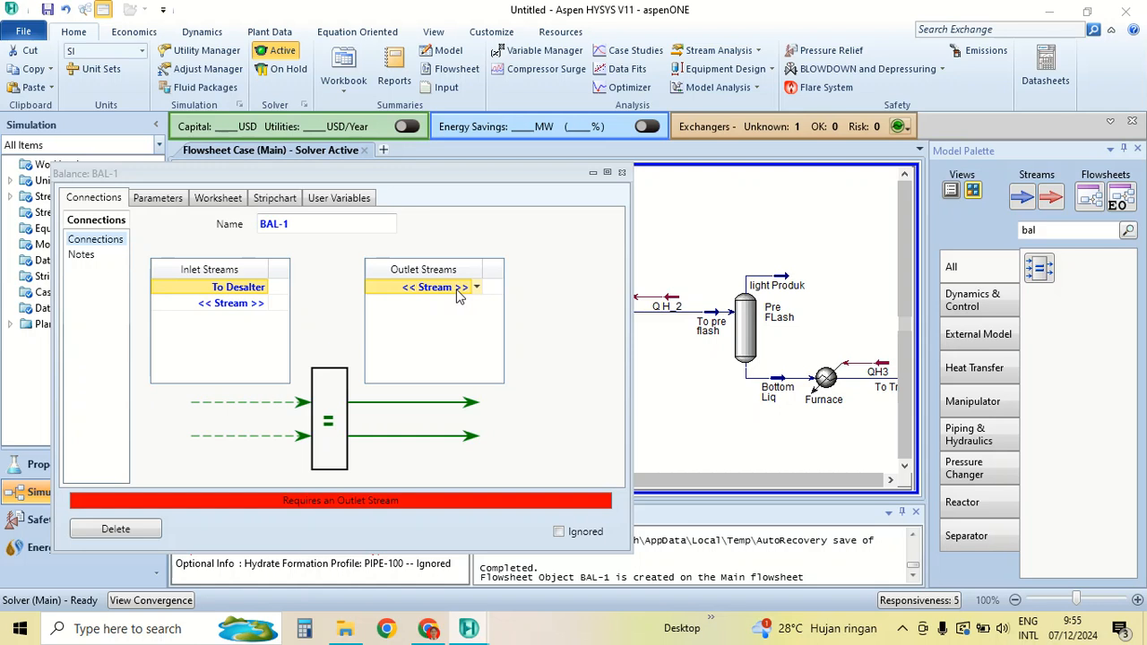
Create a new outlet stream named Atm Feed_1 for BAL-1
type("Atm Feed")
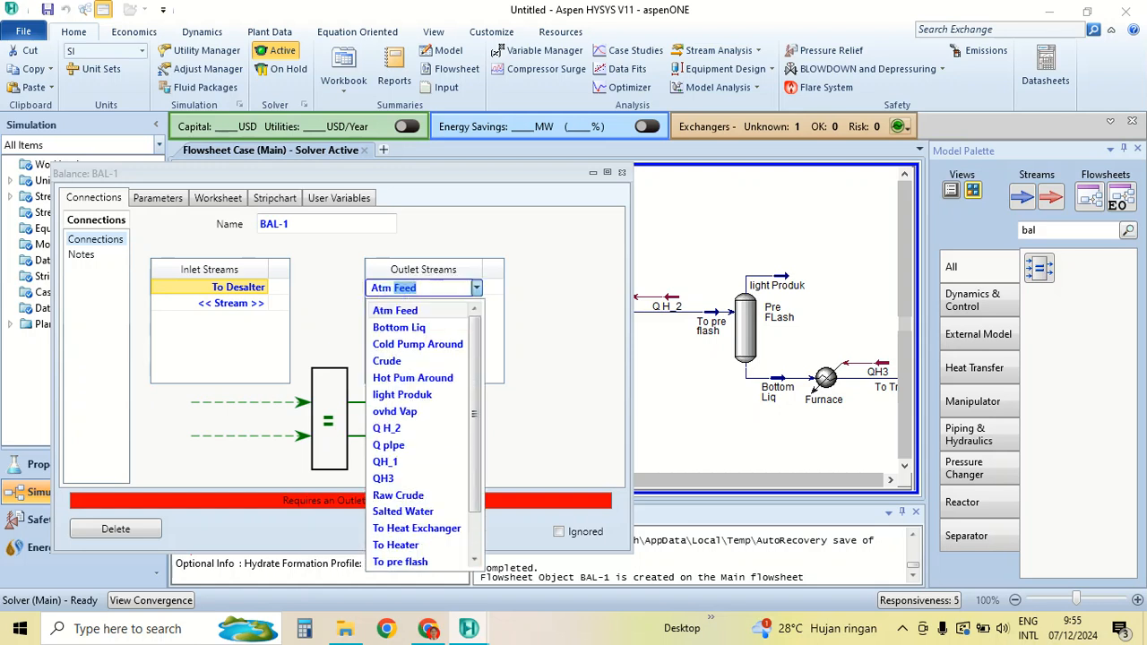
key("BackSpace")
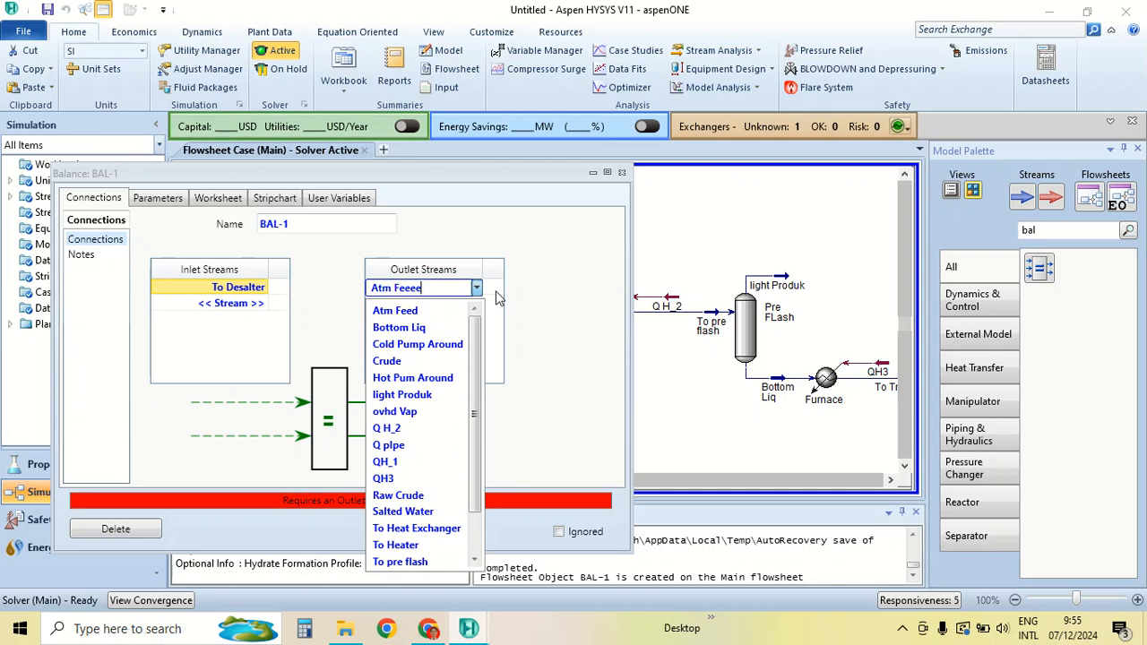
key("BackSpace")
key("BackSpace")
type("d")
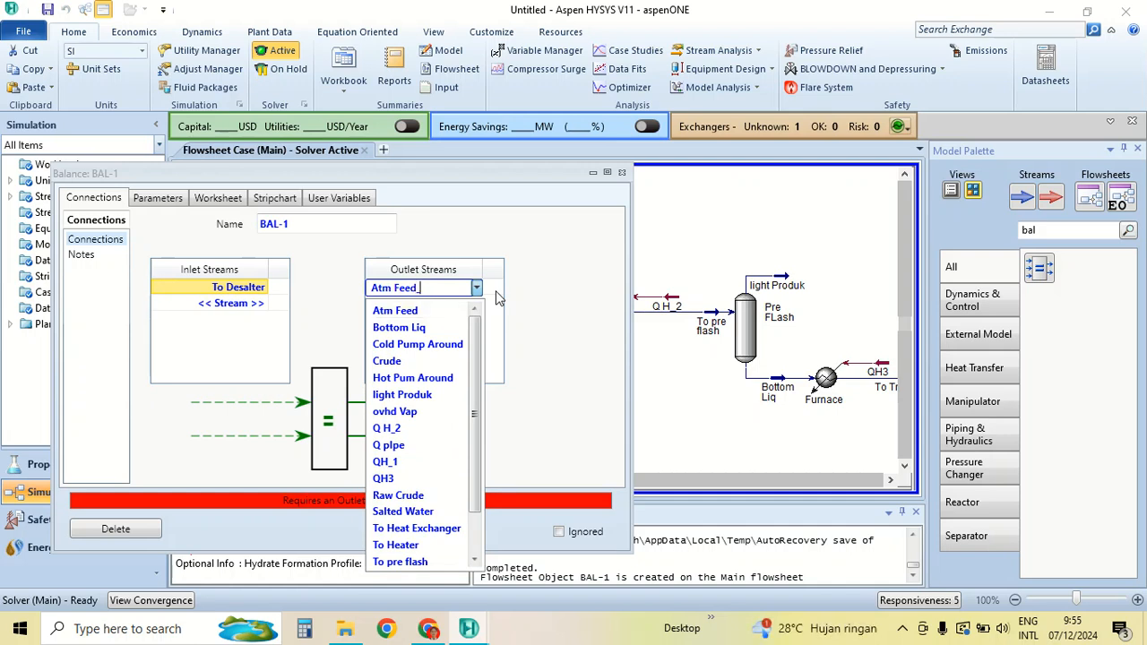
type("_1")
key("Return")
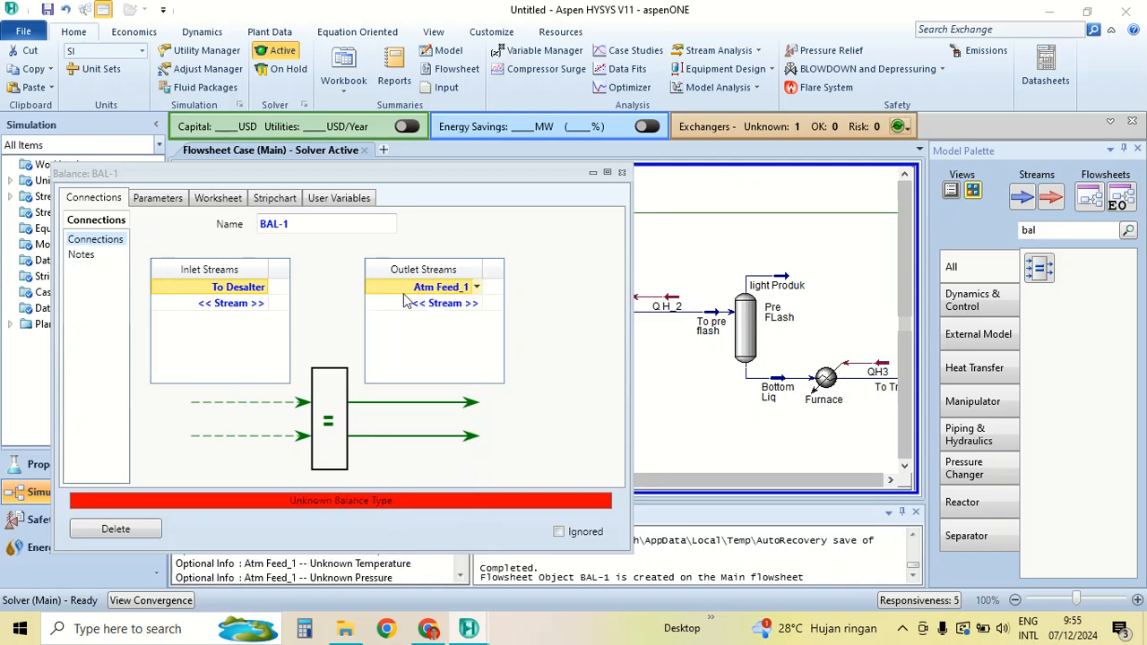
Set the balance type of BAL-1 to Mass Flow
left_click(158, 198)
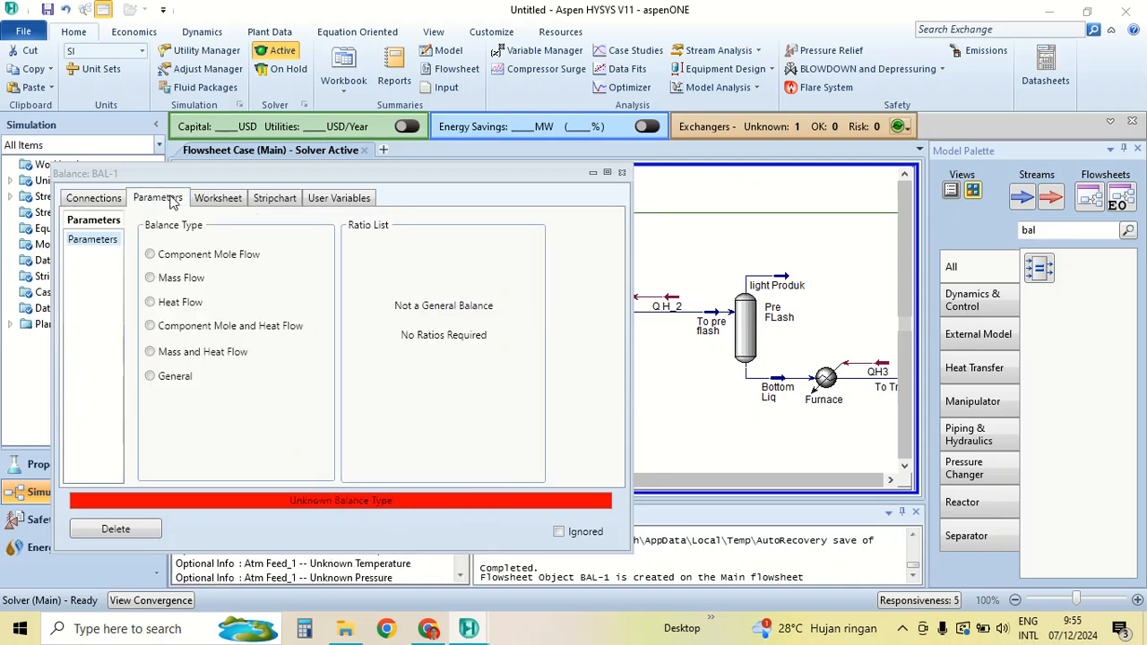
left_click(205, 199)
left_click(156, 199)
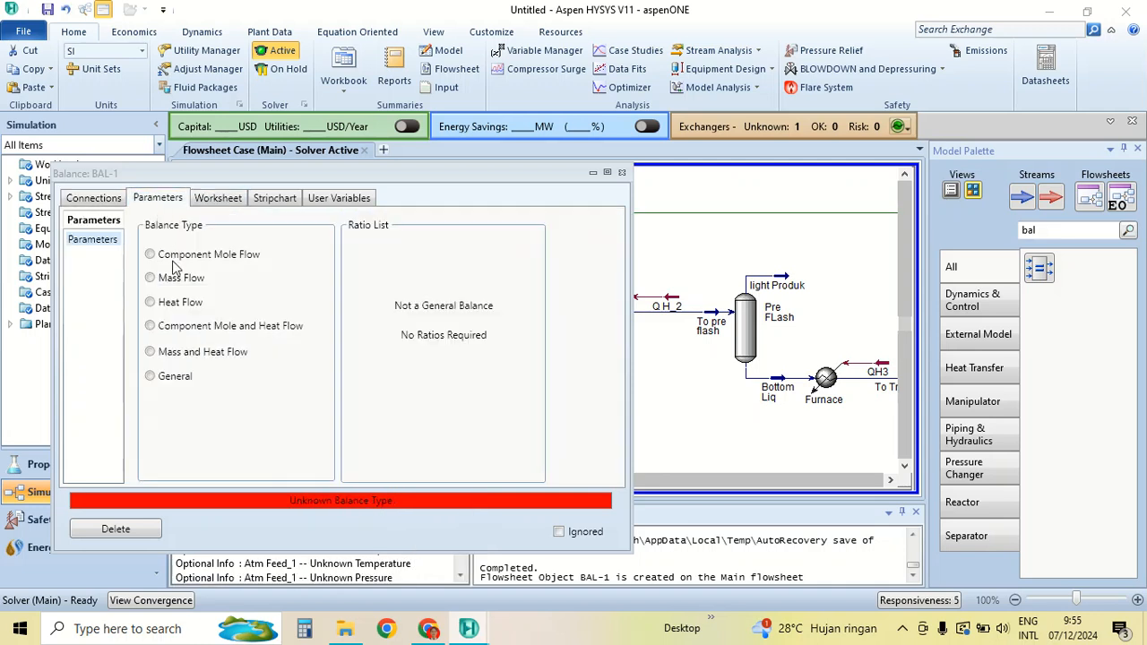
left_click(156, 279)
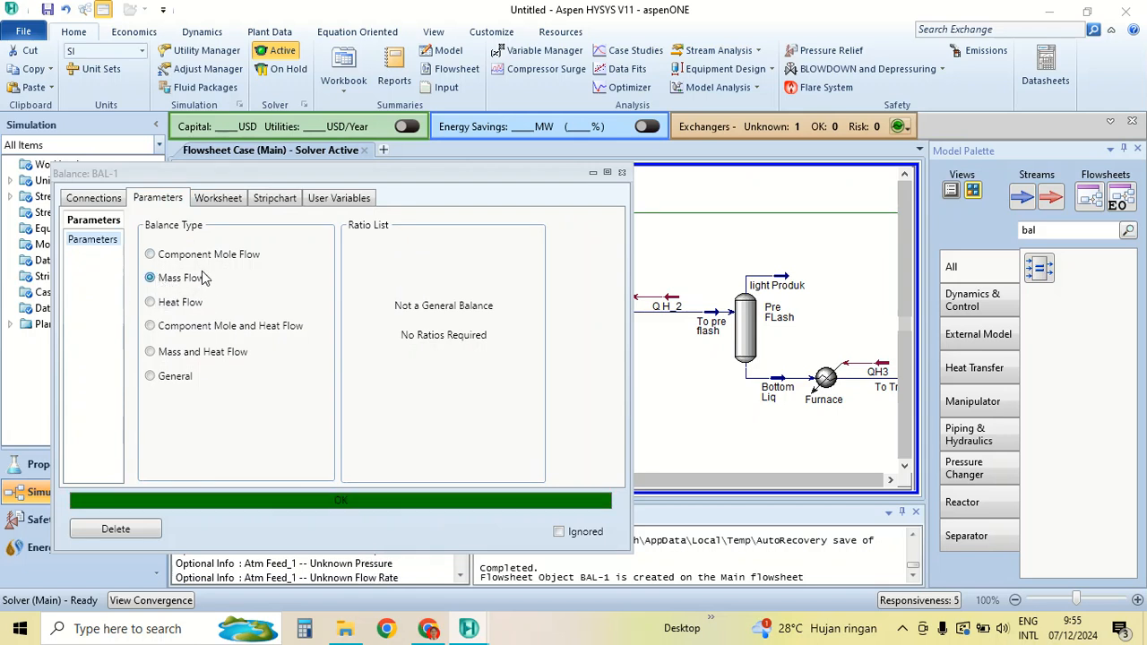
Set the Atm Feed_1 stream's temperature to 100 C and its pressure to 965 kPa
left_click(226, 199)
left_click(511, 268)
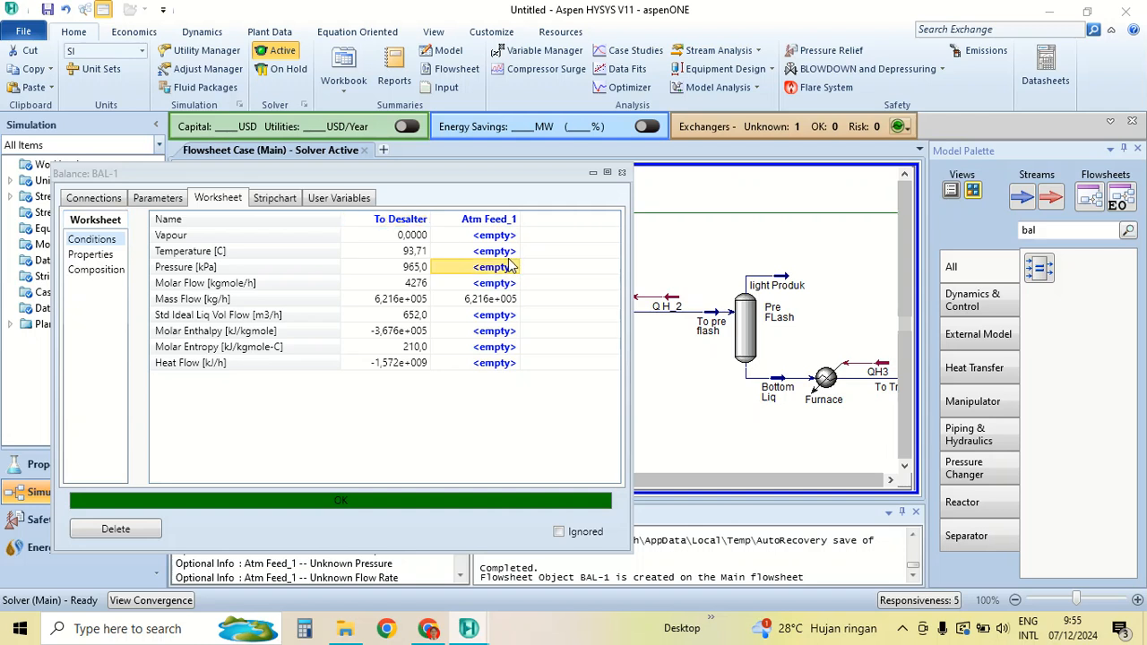
left_click(493, 252)
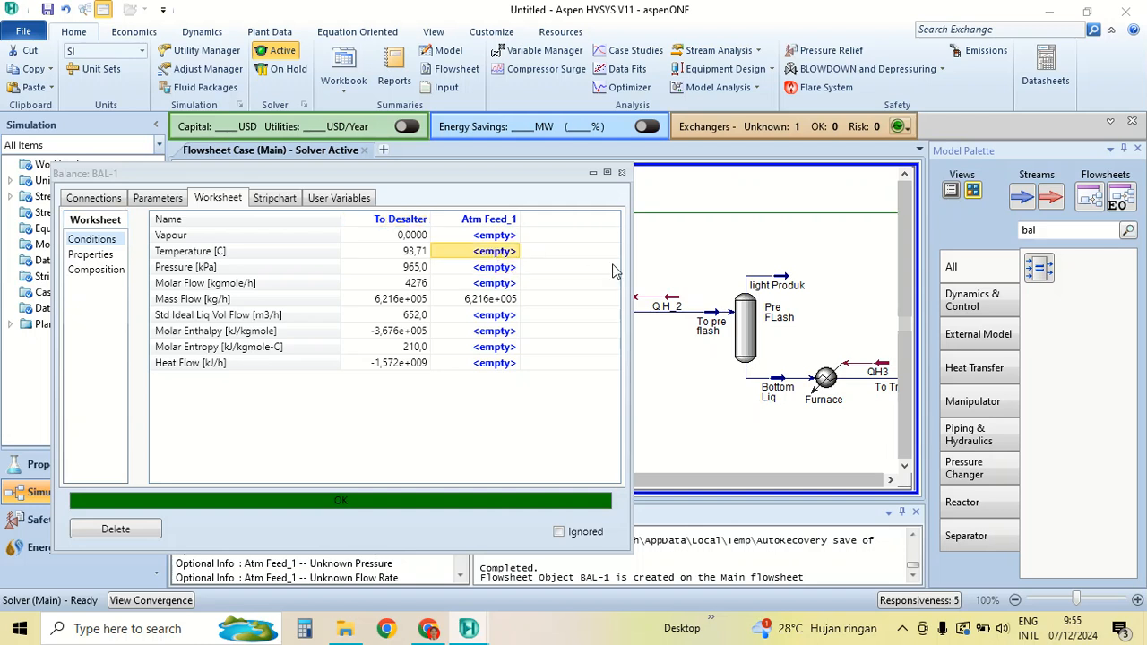
type("100")
key("Return")
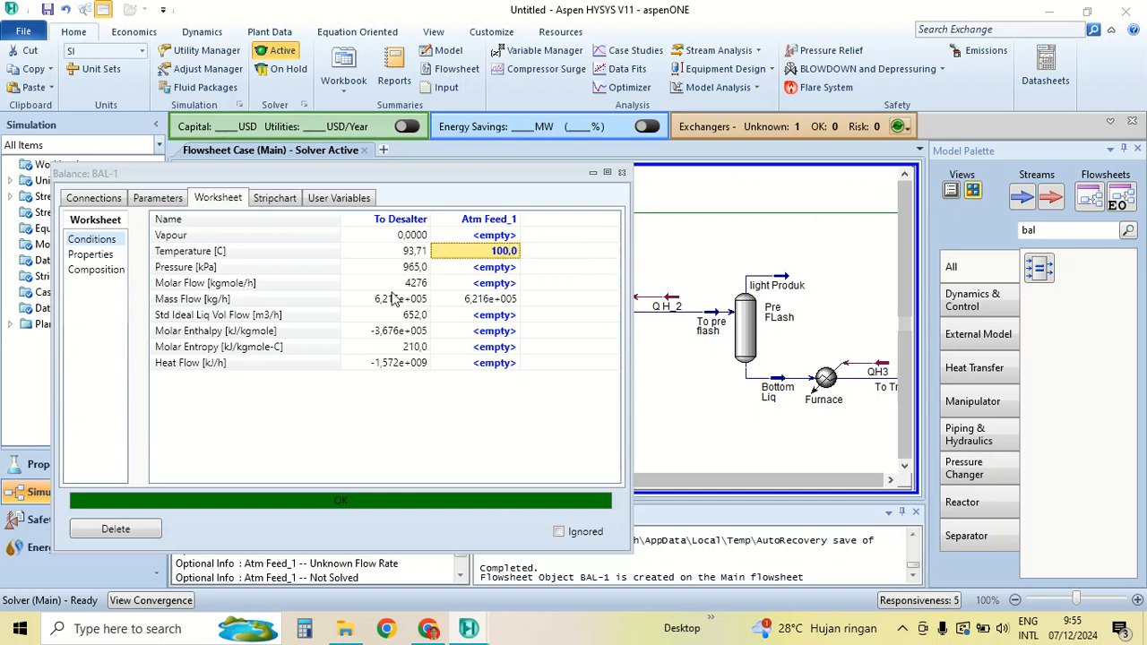
left_click(485, 267)
type("965")
key("Return")
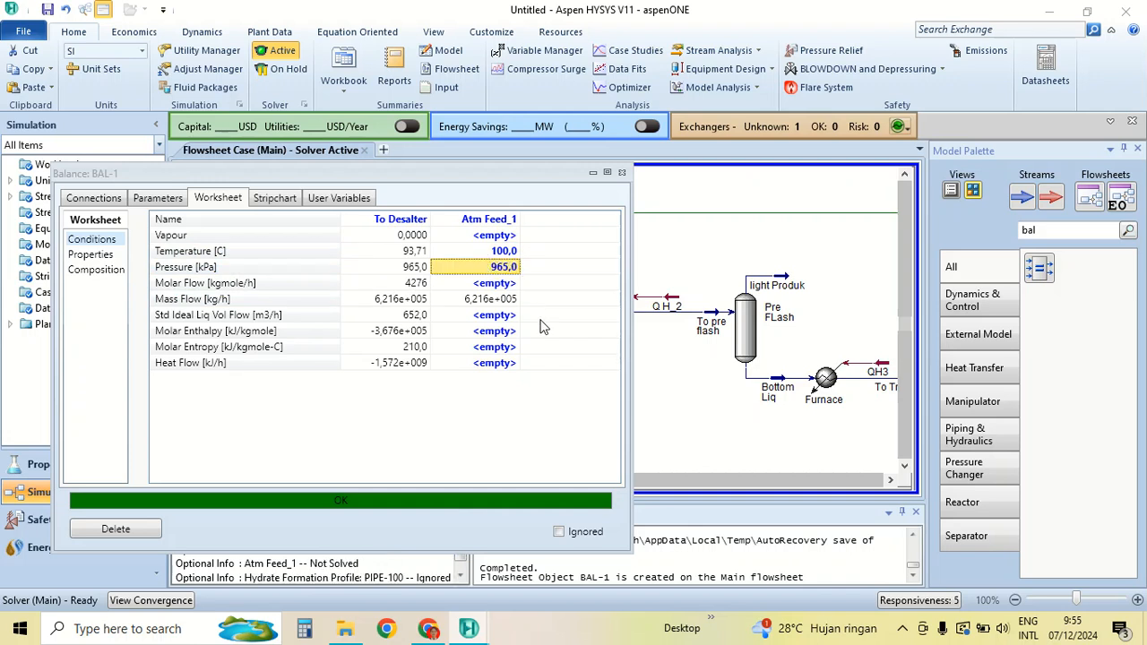
Change the balance type of BAL-1 to Component Mole Flow
left_click(158, 197)
left_click(149, 255)
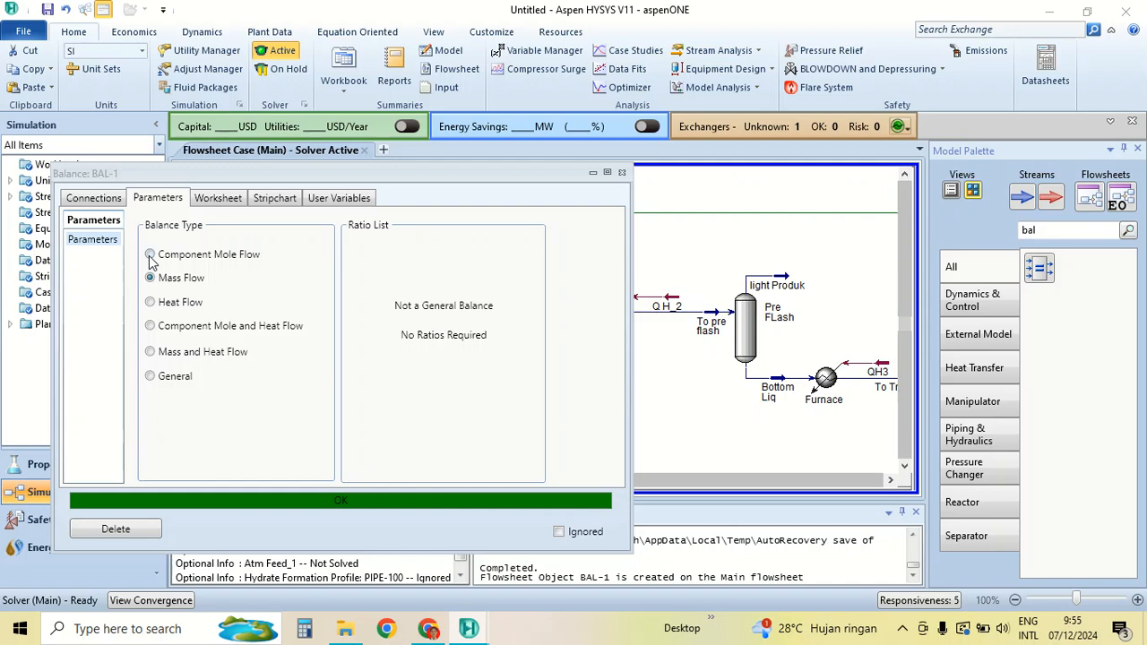
Clear the Atm Feed_1 pressure in the BAL-1 worksheet and re-enter it as 965 kPa
left_click(218, 197)
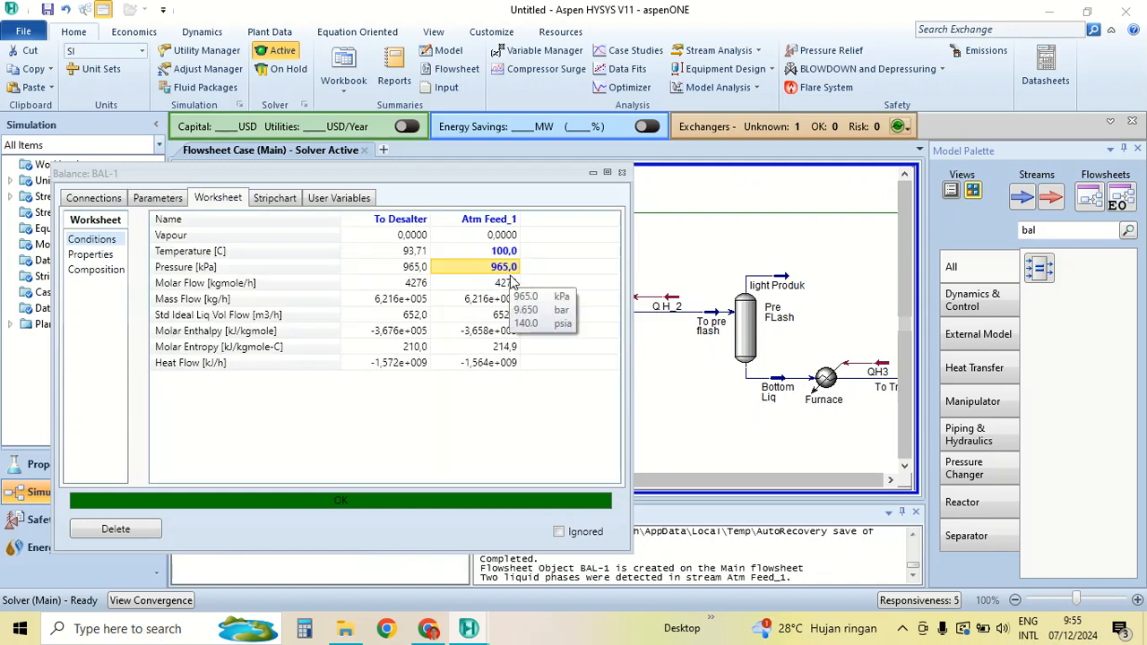
key("Delete")
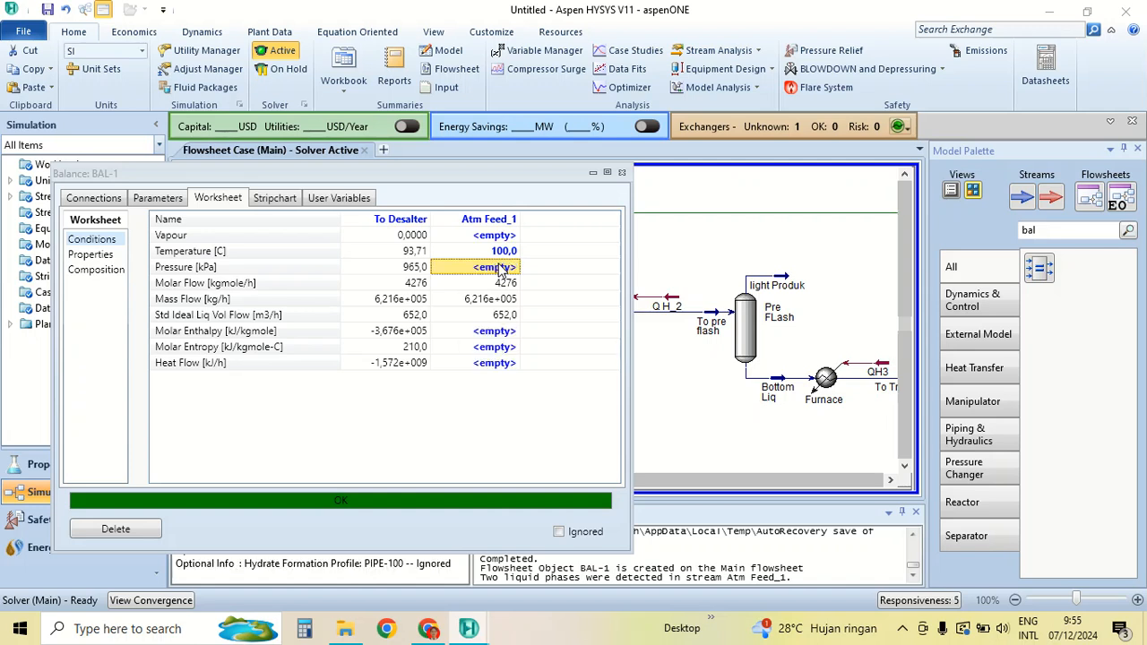
left_click(501, 267)
left_click(491, 317)
left_click(502, 269)
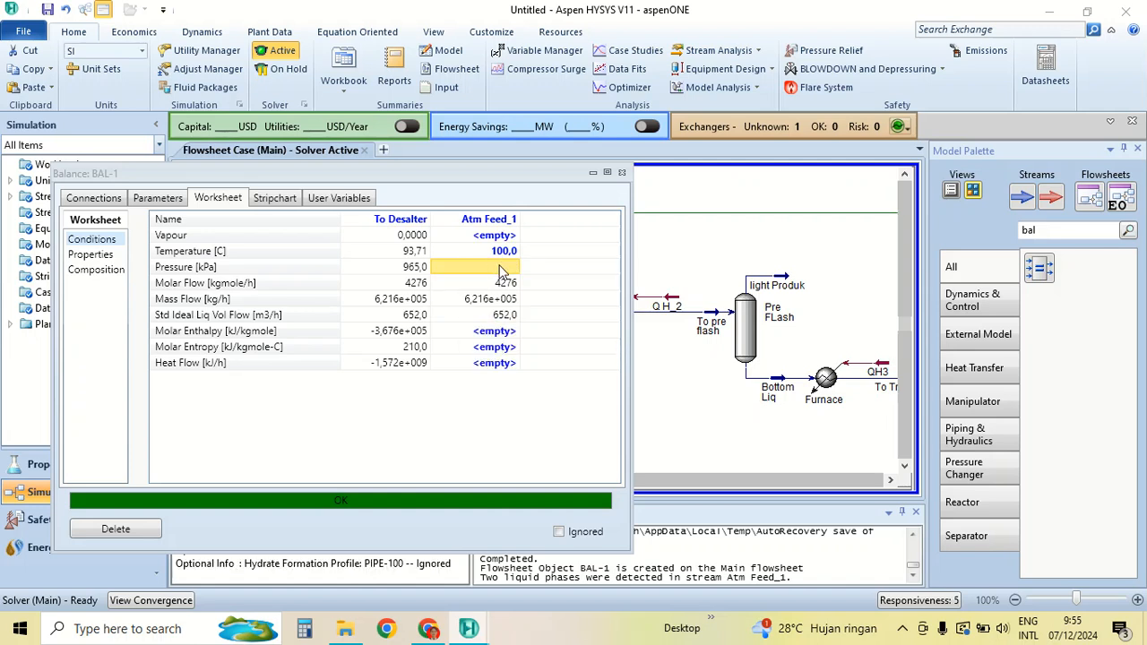
type("96")
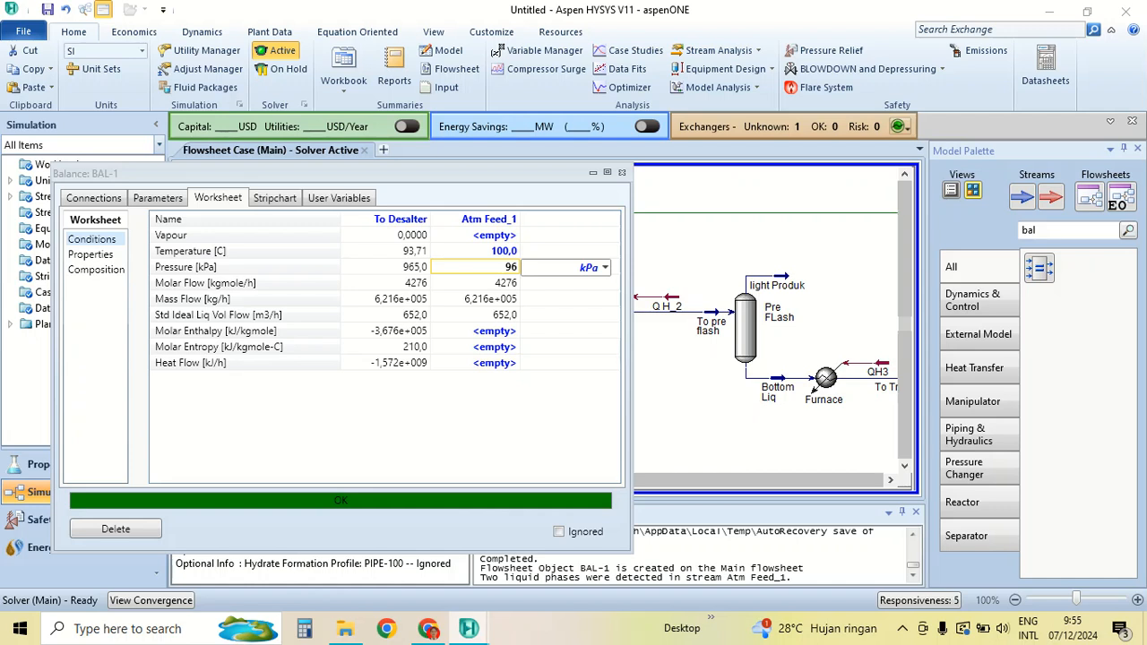
type("5")
key("Return")
mouse_move(503, 274)
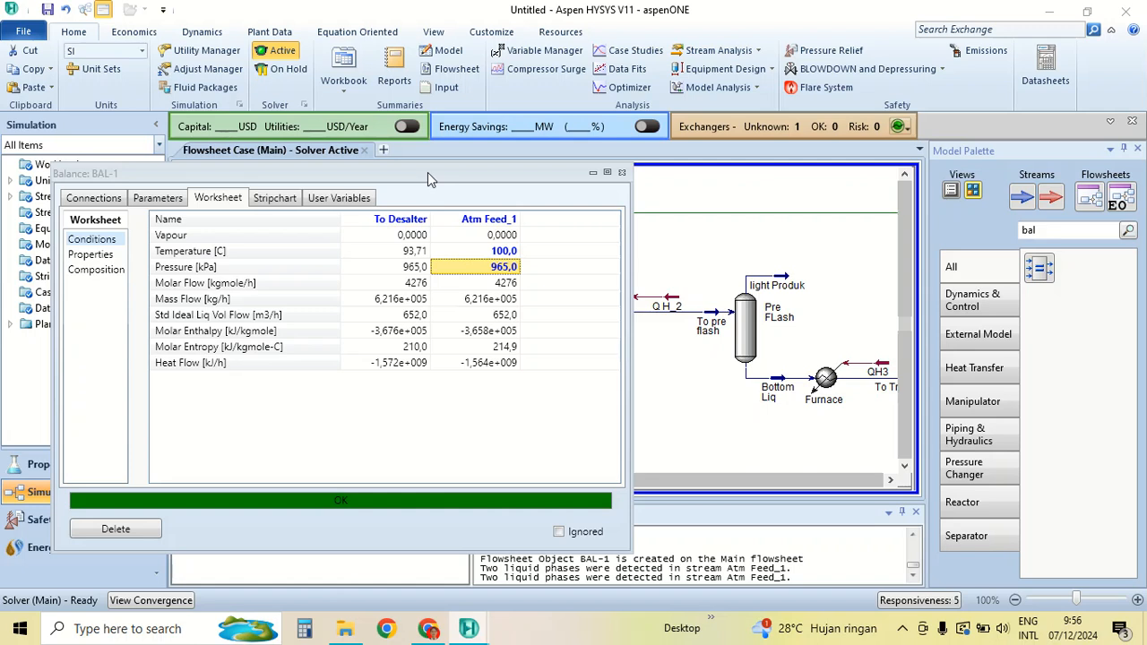
Set the Atm Feed_1 stream's temperature to 150 C in the BAL-1 worksheet
left_click_drag(427, 171, 724, 362)
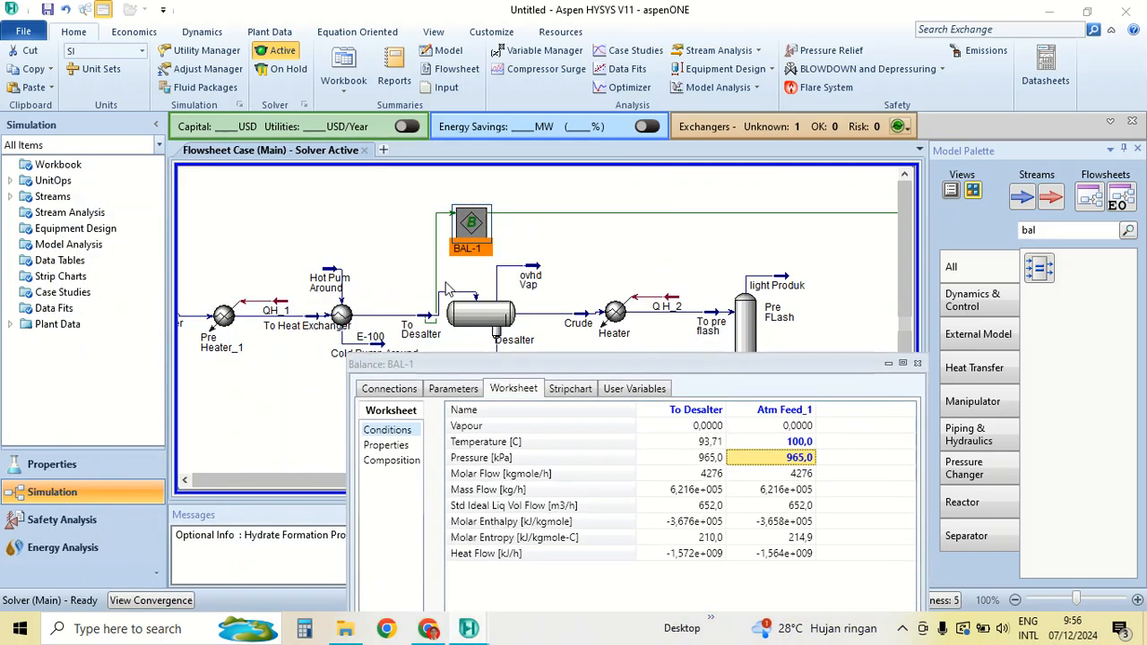
left_click_drag(712, 368, 382, 149)
left_click(473, 224)
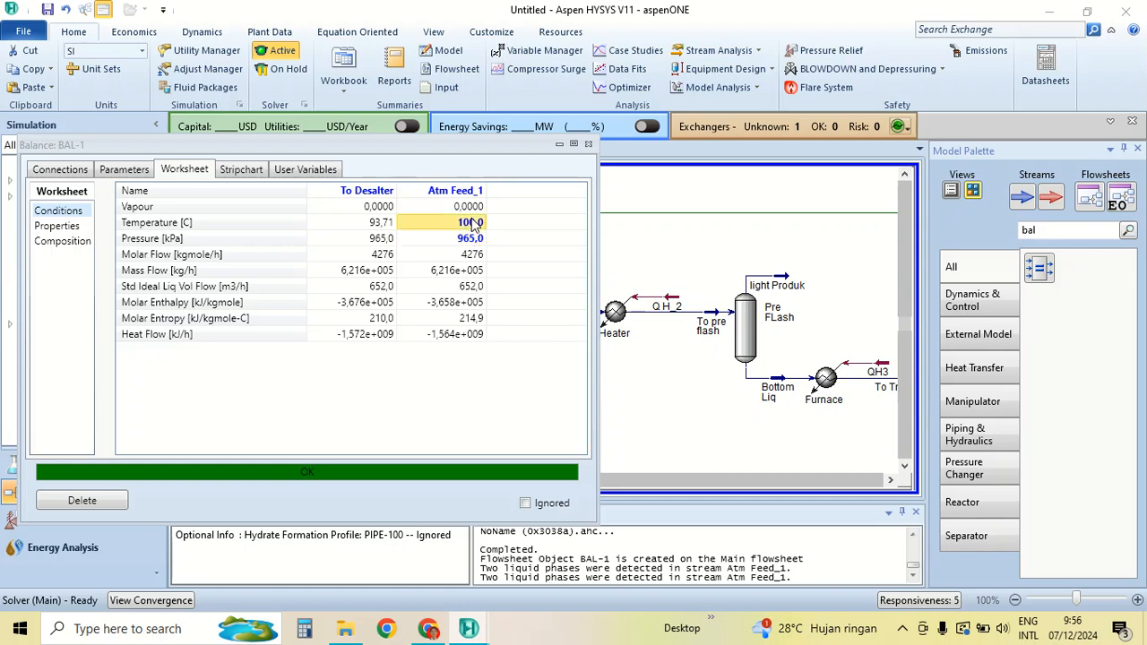
type("1")
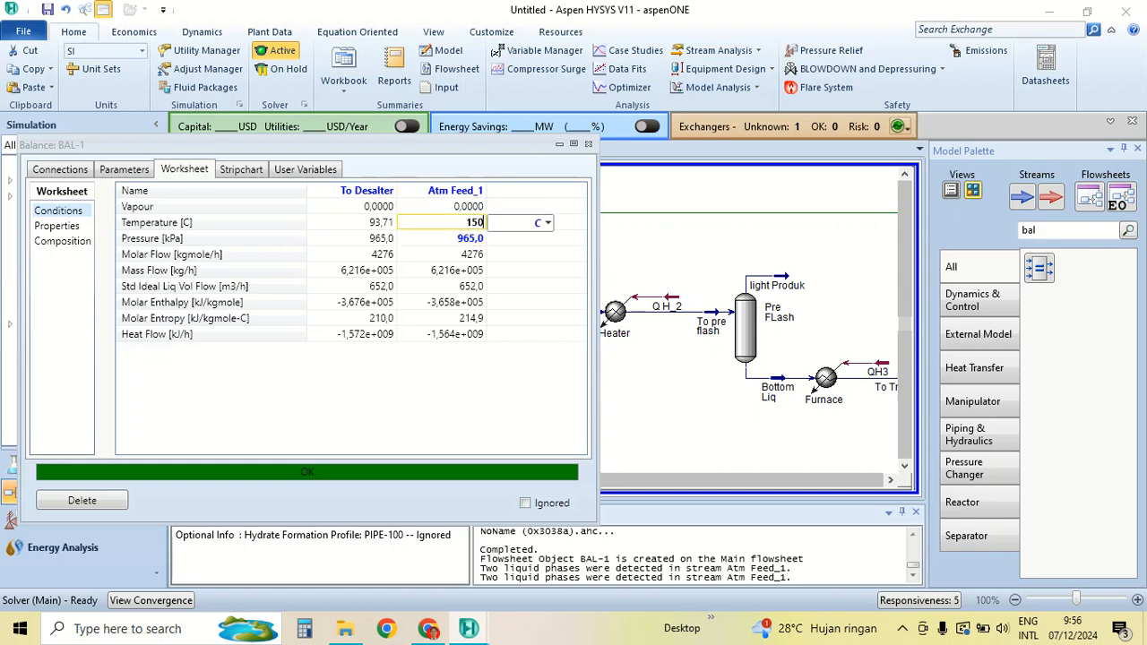
type("50")
key("Return")
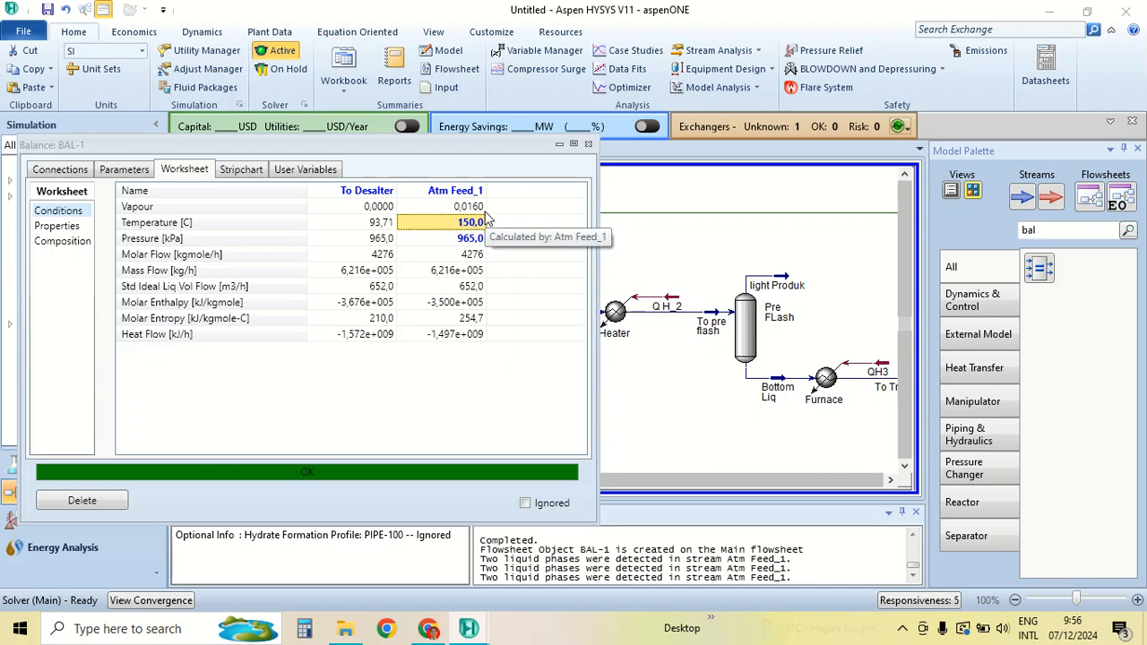
Review Atm Feed_1's flows, temperature and vapour fraction in the BAL-1 worksheet, and close the balance
left_click(473, 257)
left_click(474, 268)
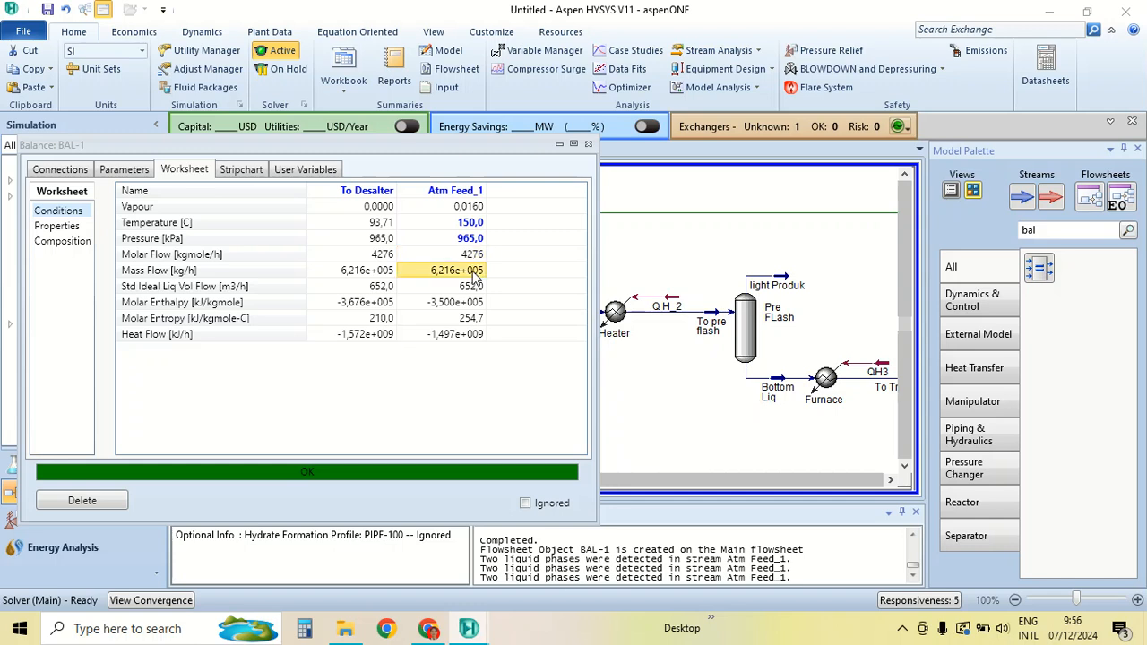
left_click(477, 223)
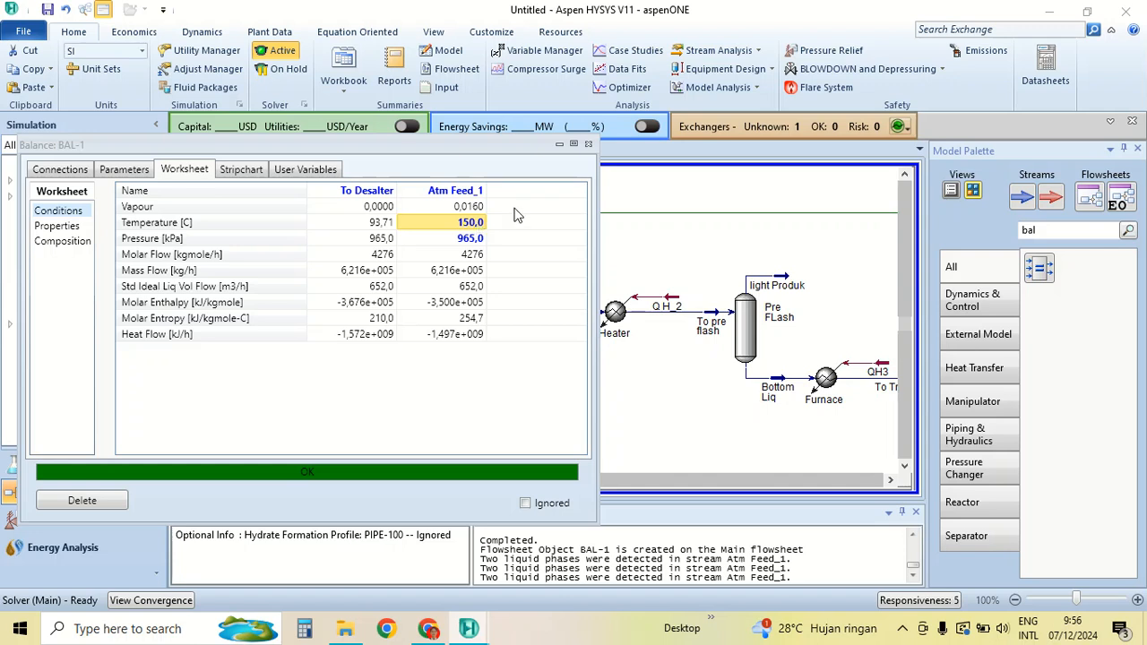
left_click_drag(530, 146, 664, 301)
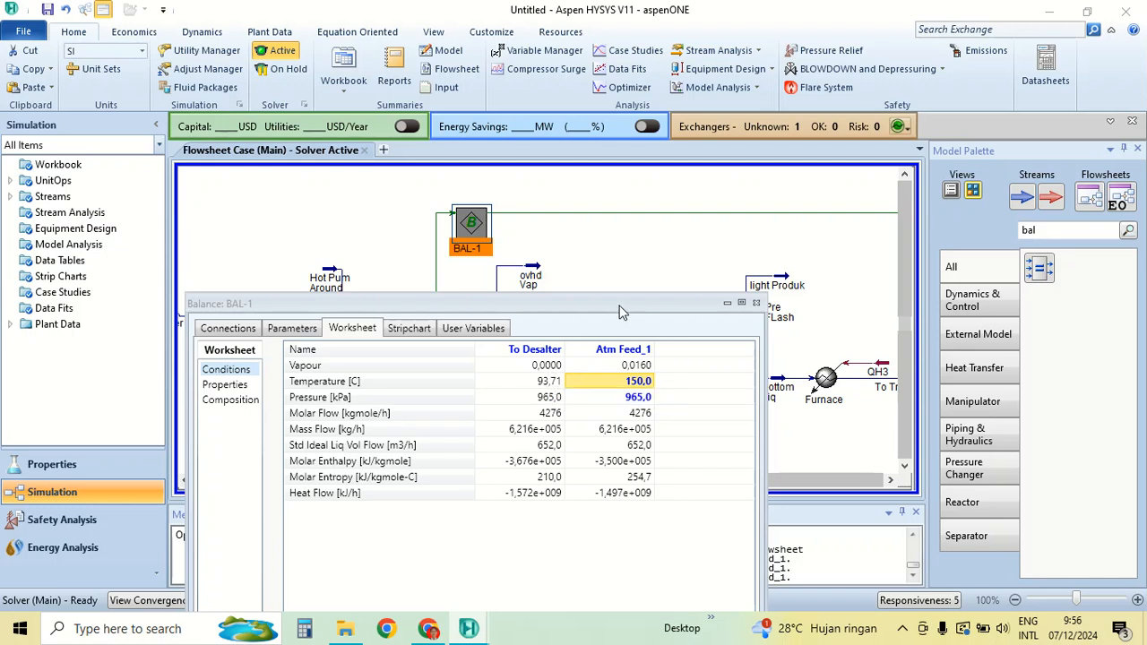
left_click_drag(617, 308, 593, 242)
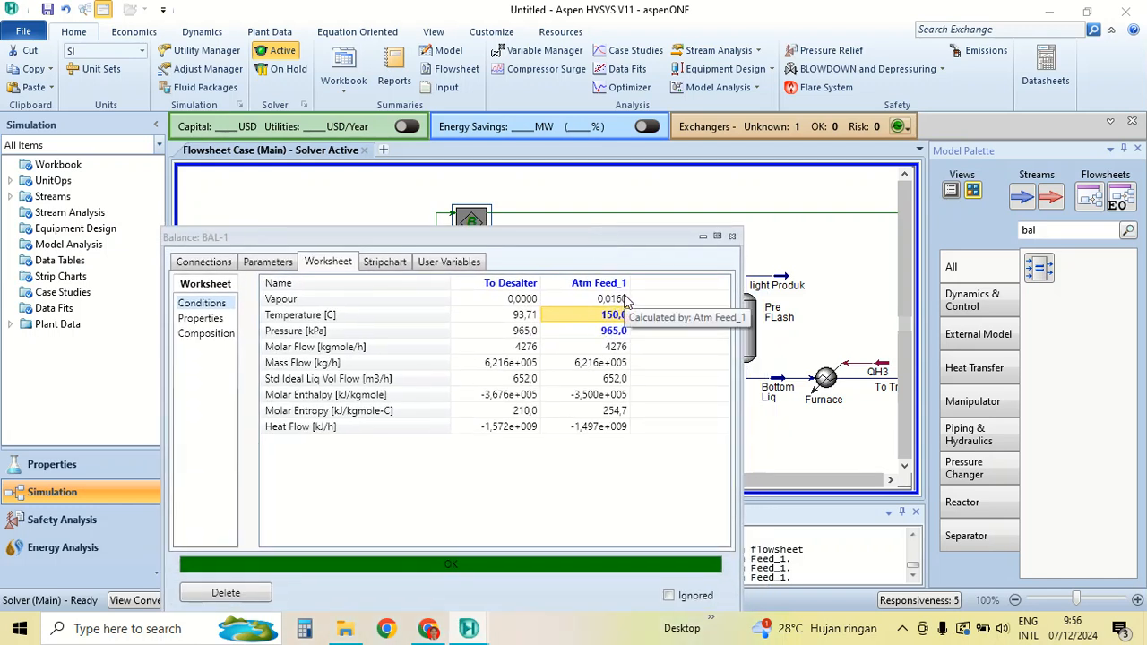
left_click(733, 237)
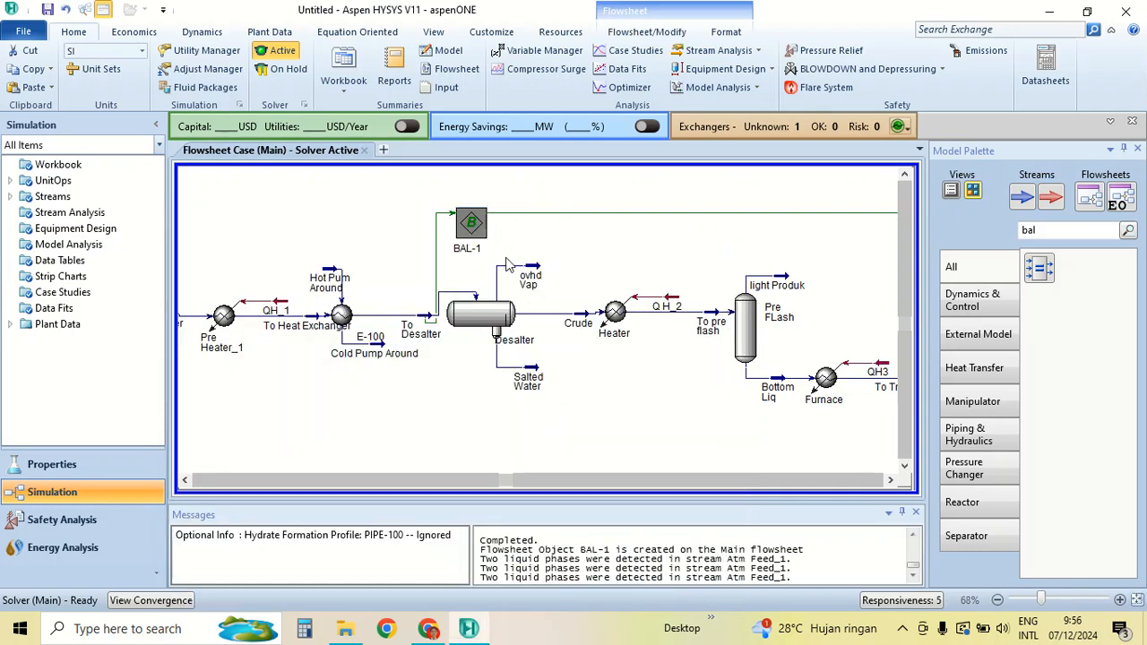
Check the temperature of the light Produk stream from the Pre FLash separator and close it
double_click(792, 285)
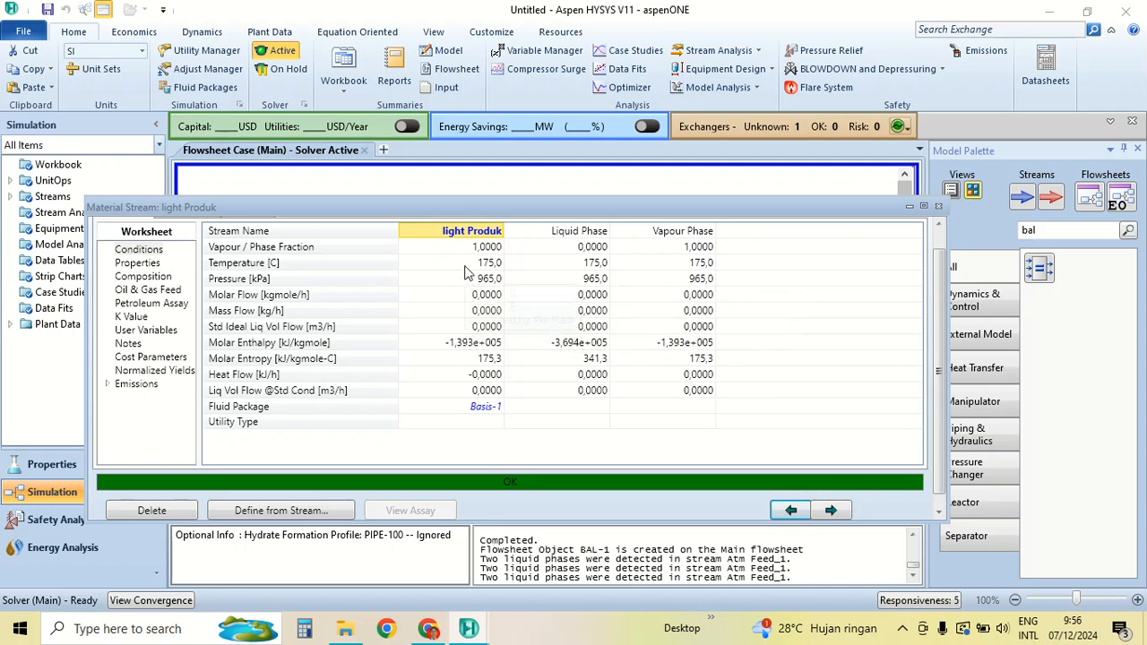
left_click(494, 267)
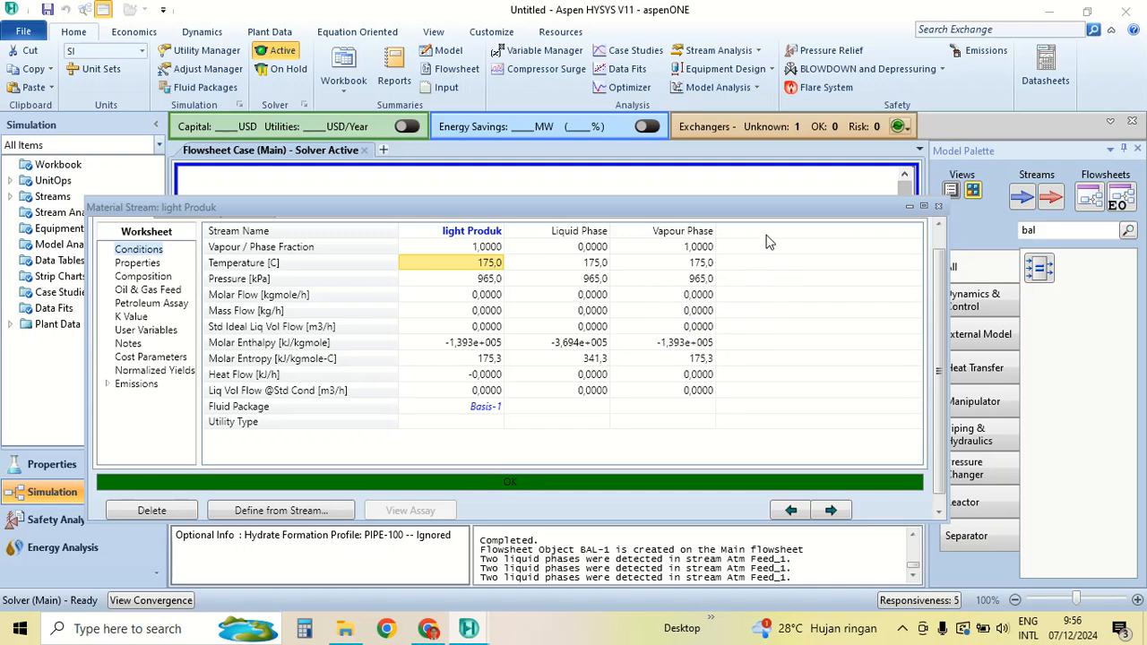
left_click(938, 206)
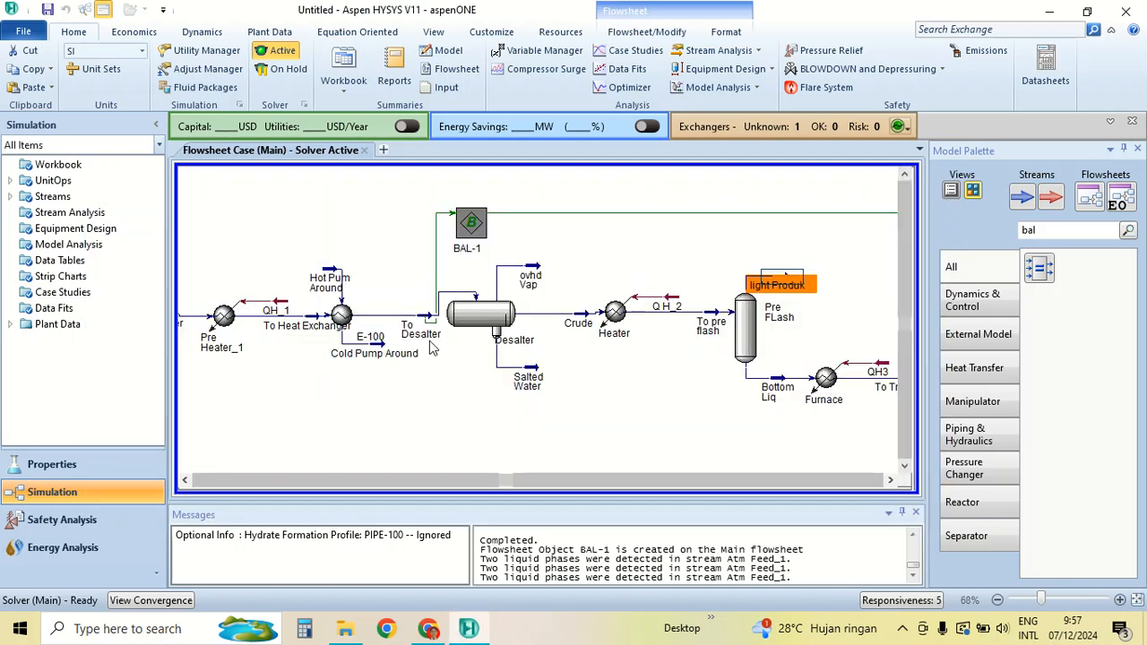
Add an Adjust operation to the flowsheet beside BAL-1 and open it
left_click(1030, 230)
left_click_drag(1032, 230, 1004, 229)
type("adj")
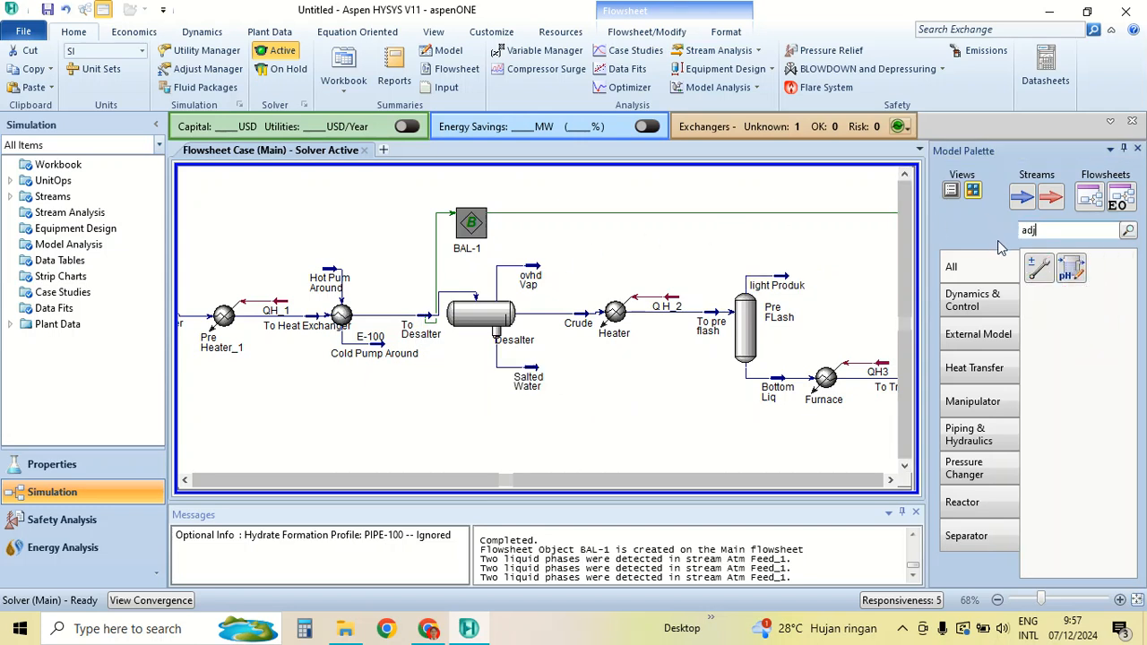
left_click_drag(1039, 267, 405, 201)
left_click(650, 237)
double_click(406, 211)
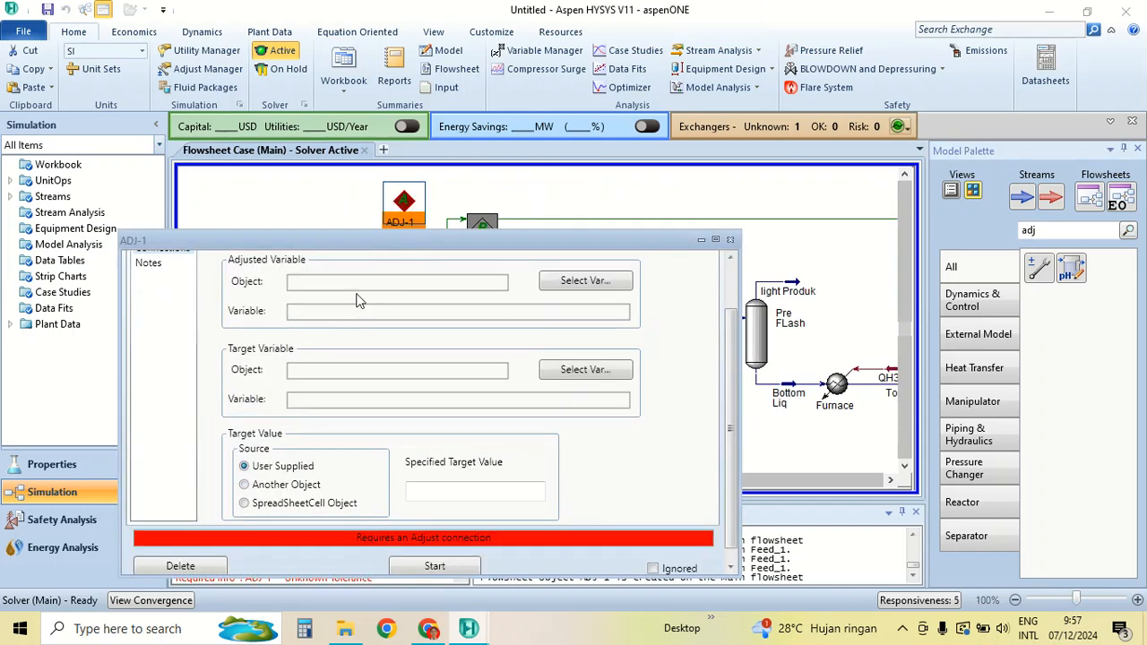
Select the Temperature of the To Desalter stream as the adjusted variable of ADJ-1
left_click(578, 341)
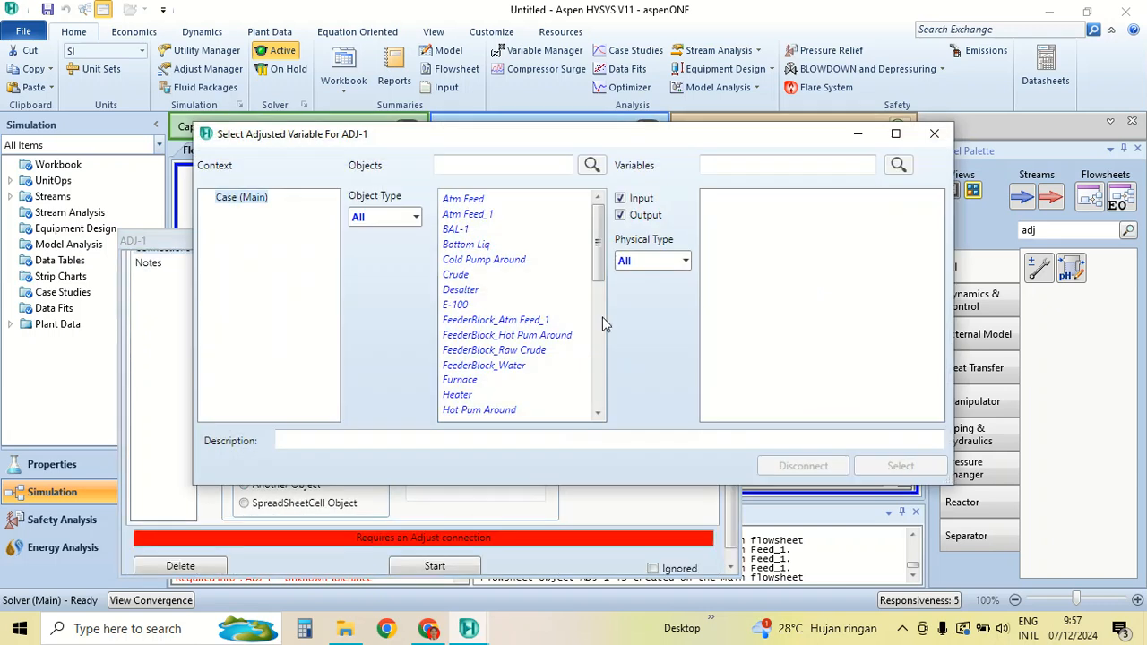
scroll(500, 283, "down", 4)
scroll(503, 285, "down", 4)
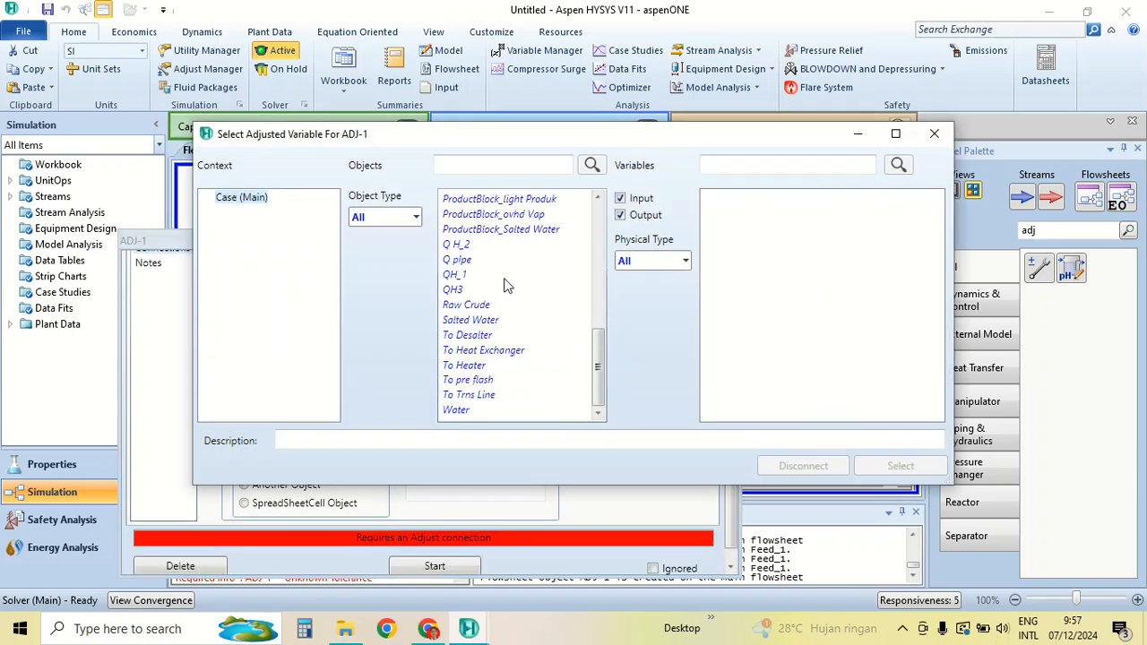
left_click(478, 336)
left_click(803, 165)
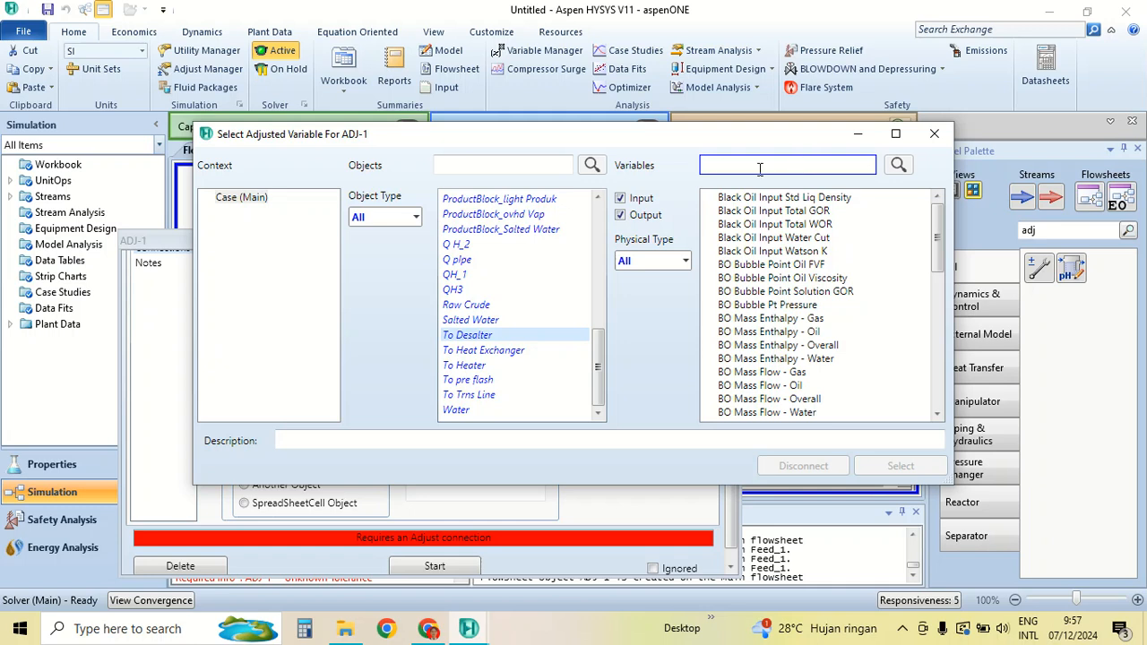
scroll(823, 273, "down", 7)
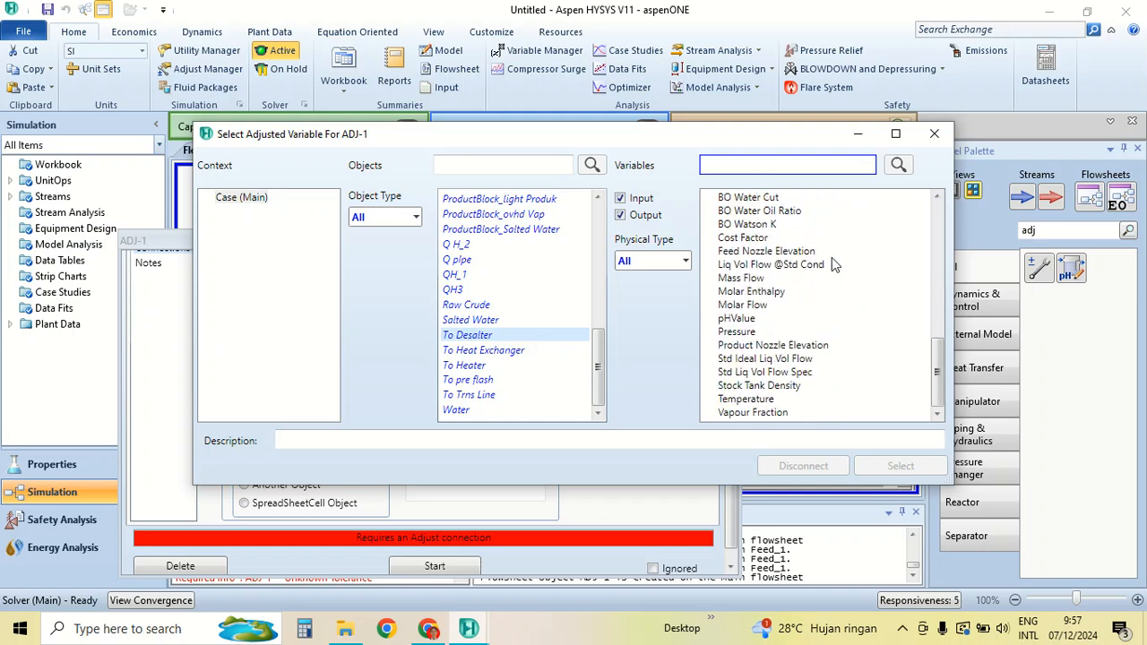
scroll(832, 257, "up", 5)
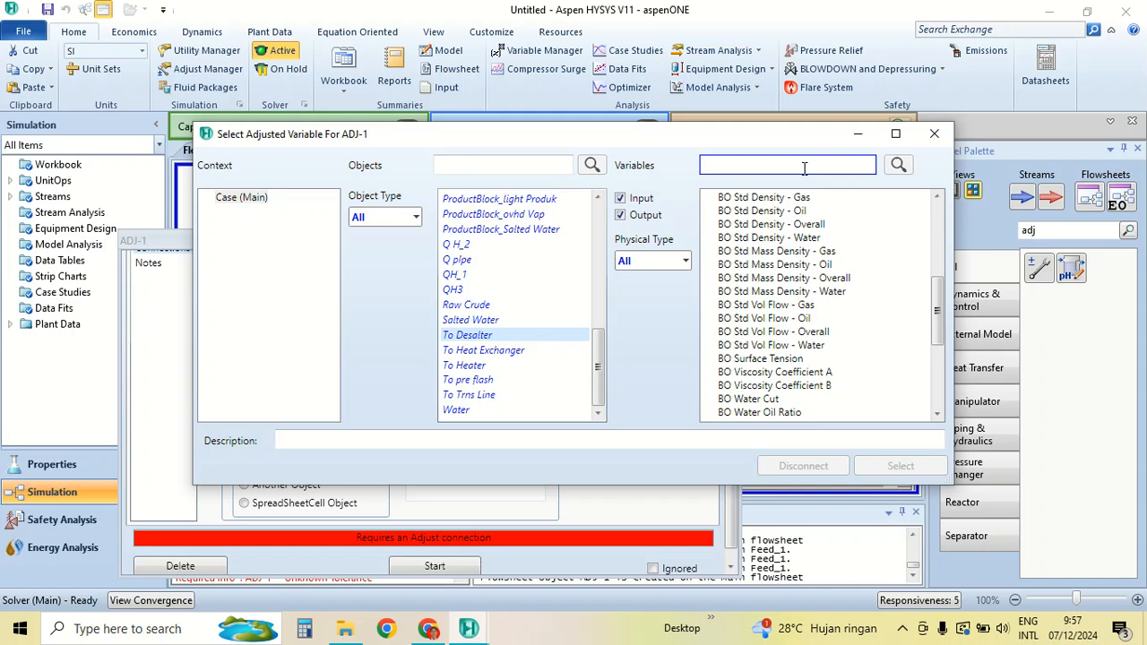
type("m")
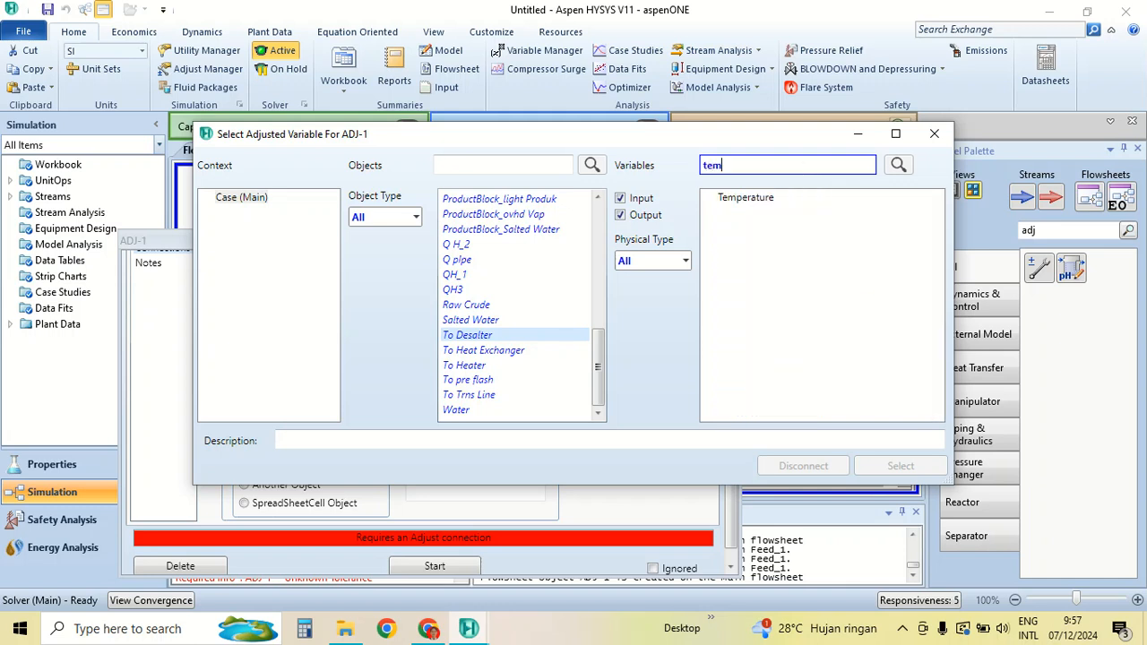
left_click(748, 198)
left_click(901, 466)
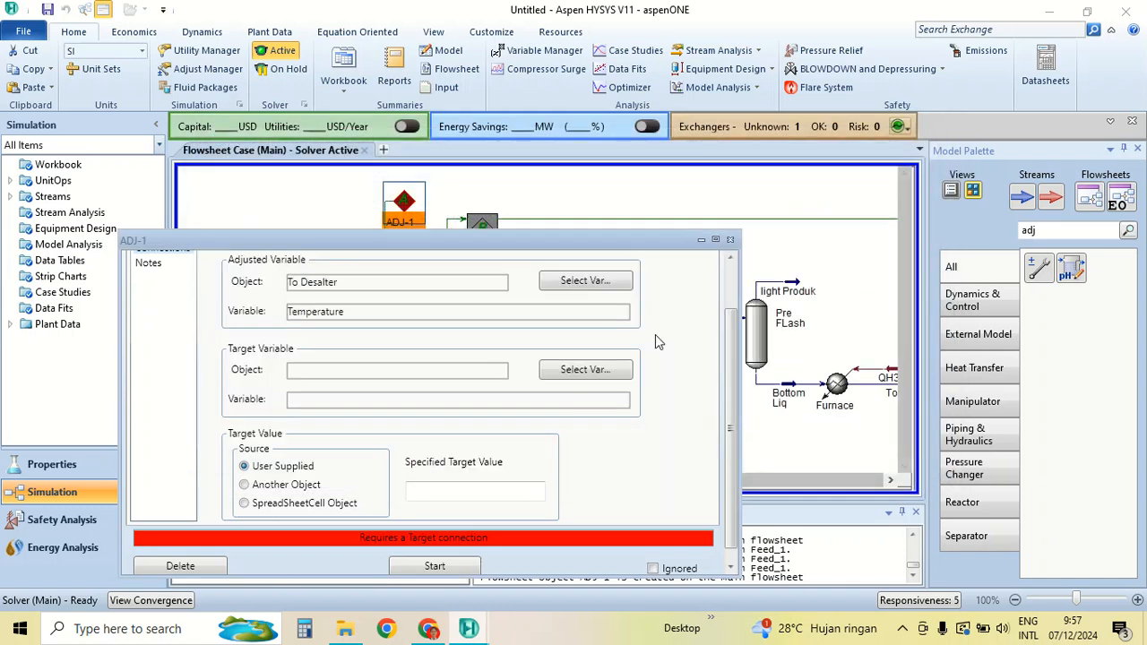
Find a molar variable of the light Produk stream and select it as the target variable of ADJ-1
left_click(568, 371)
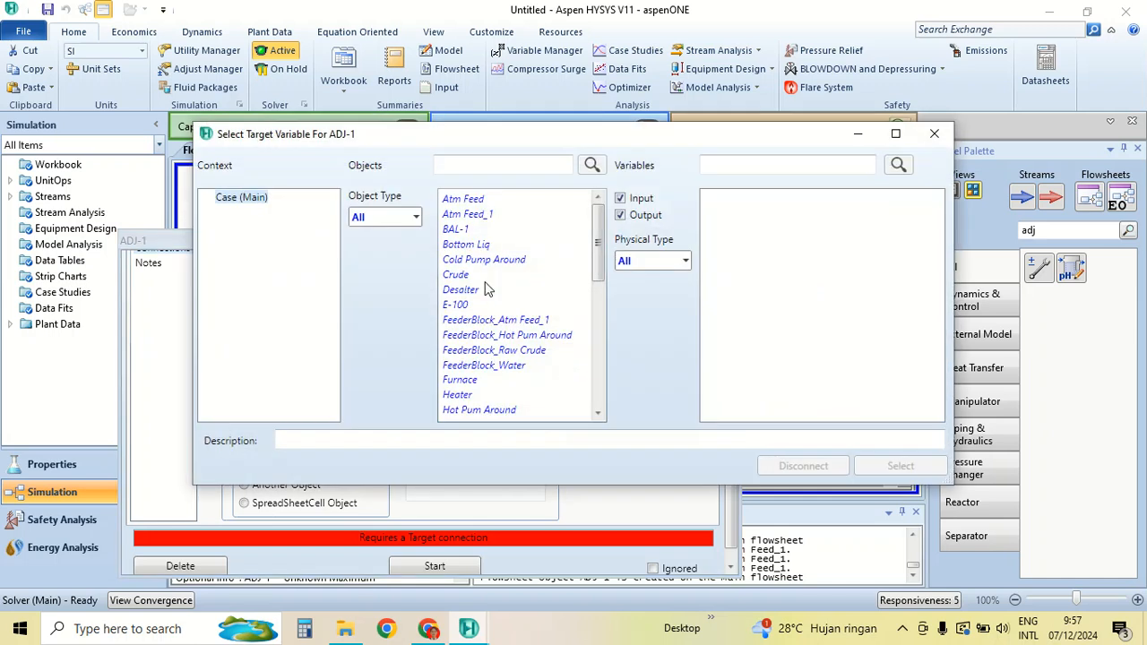
scroll(530, 329, "down", 3)
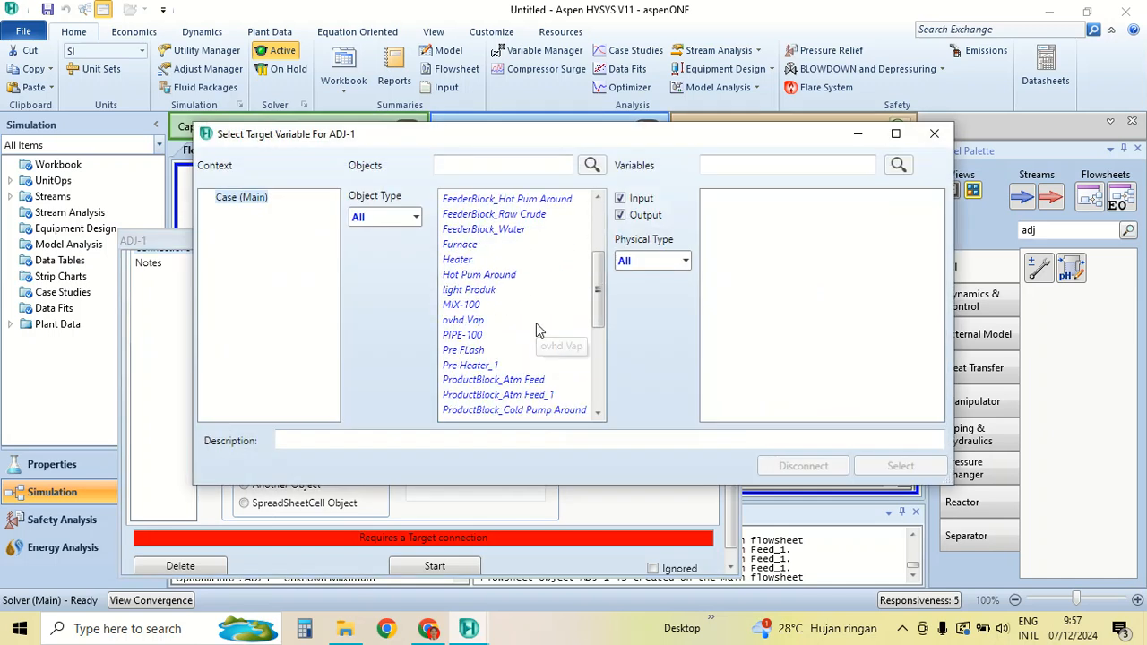
scroll(536, 327, "down", 3)
scroll(529, 323, "up", 2)
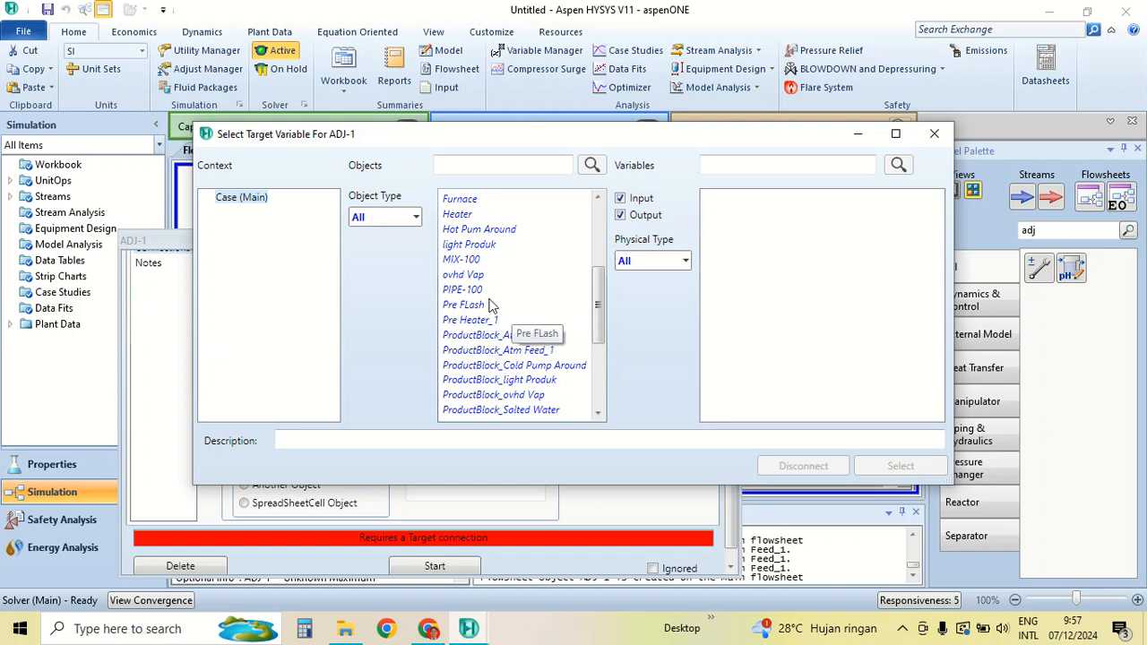
left_click(480, 247)
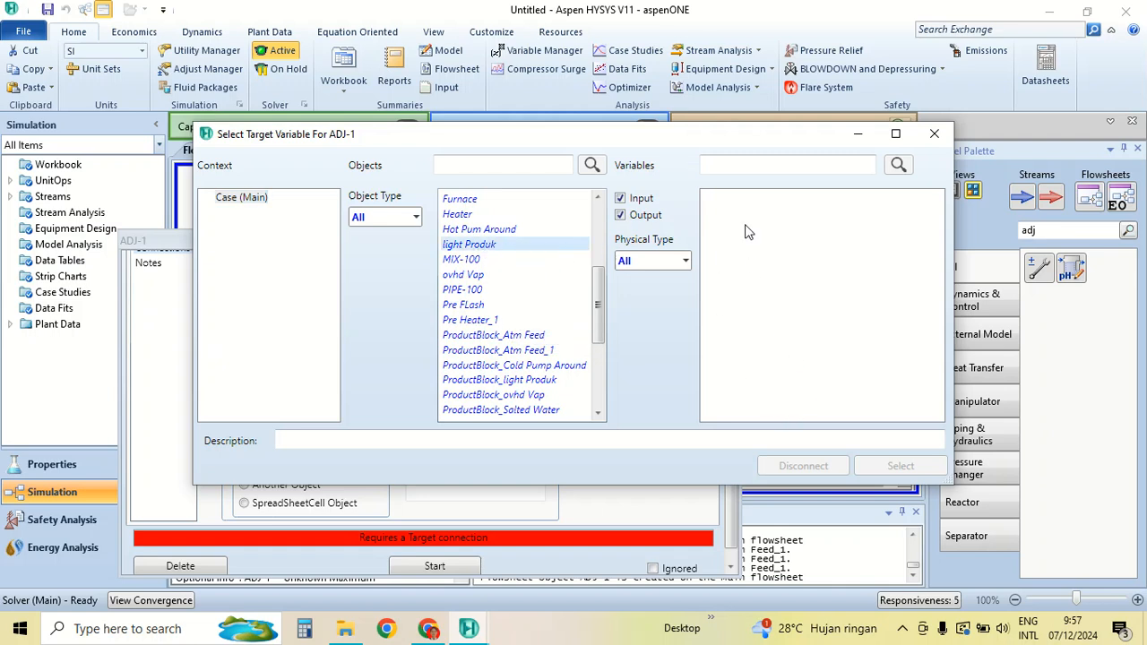
left_click(807, 164)
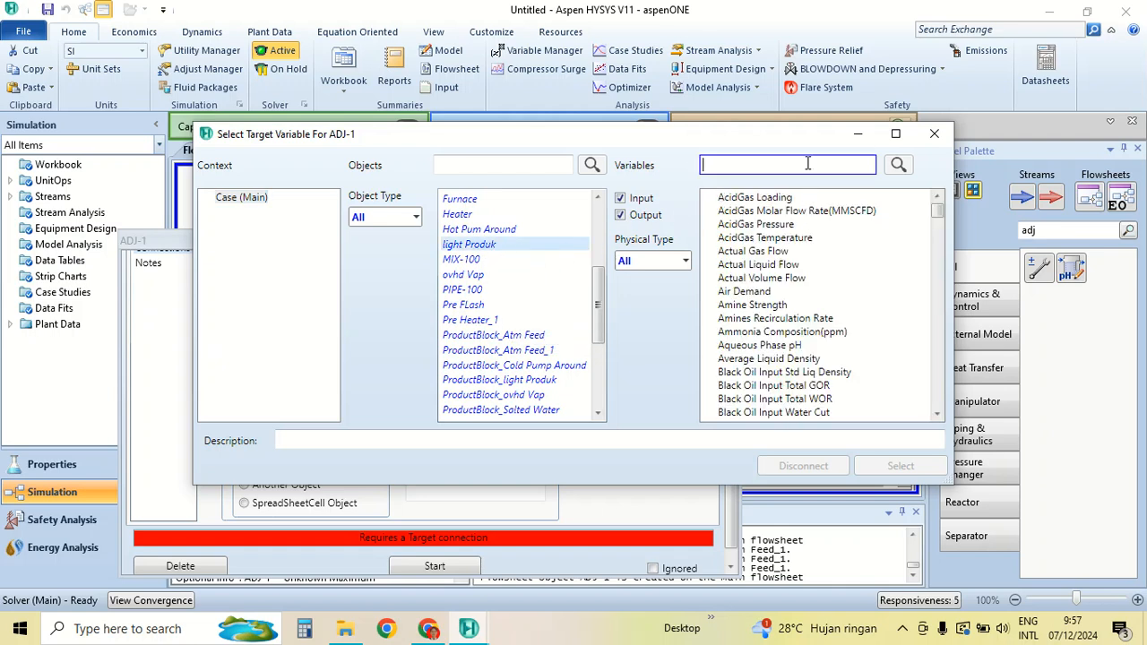
key("BackSpace")
key("BackSpace")
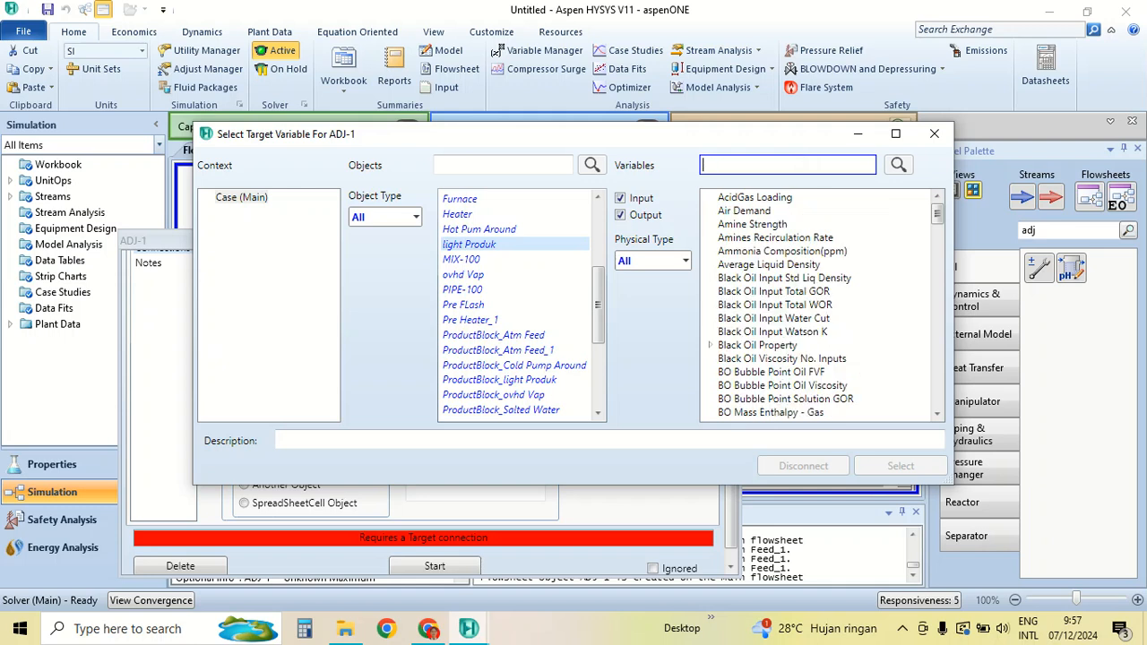
type("mola")
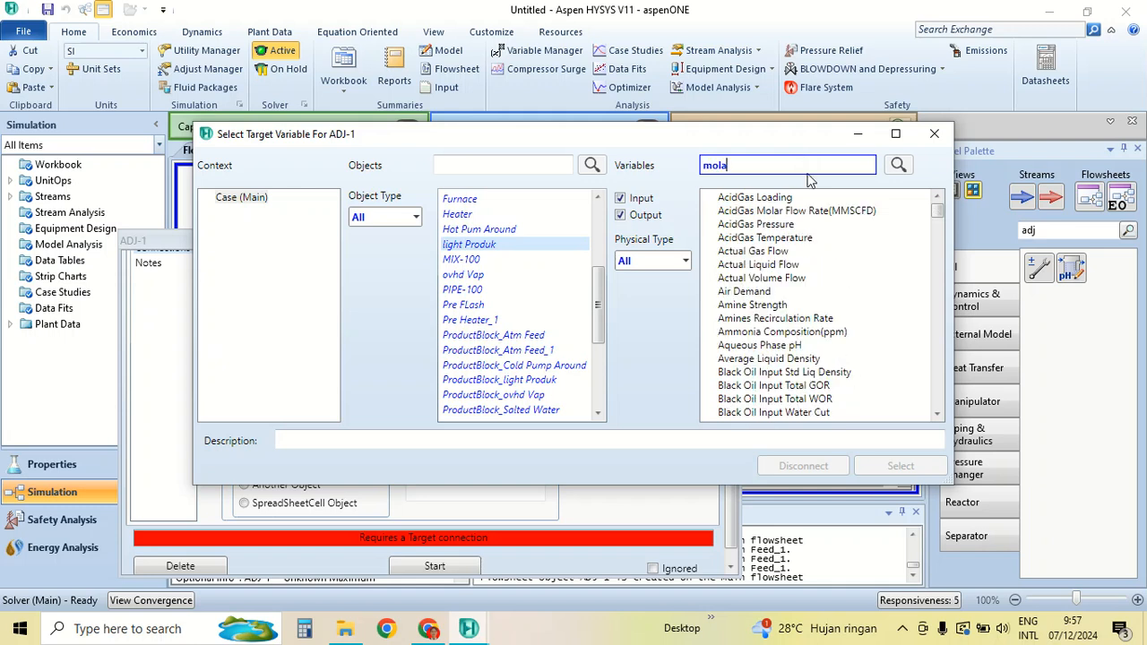
left_click(758, 291)
left_click(901, 467)
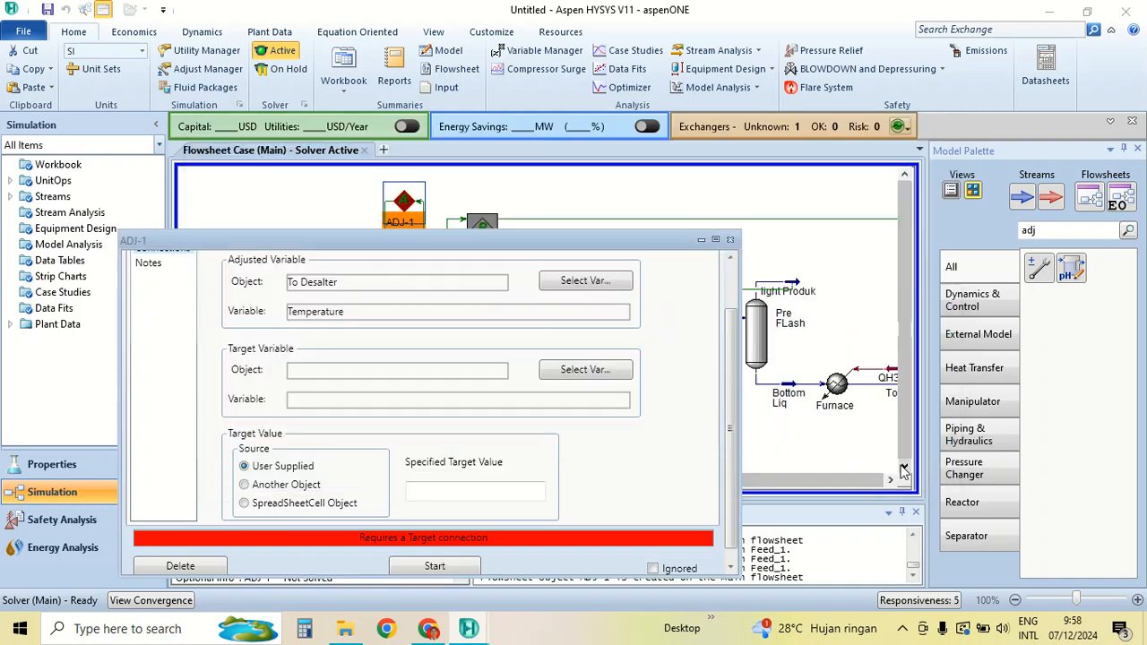
Close ADJ-1 and open the light Produk stream to view its conditions
left_click(730, 239)
double_click(800, 289)
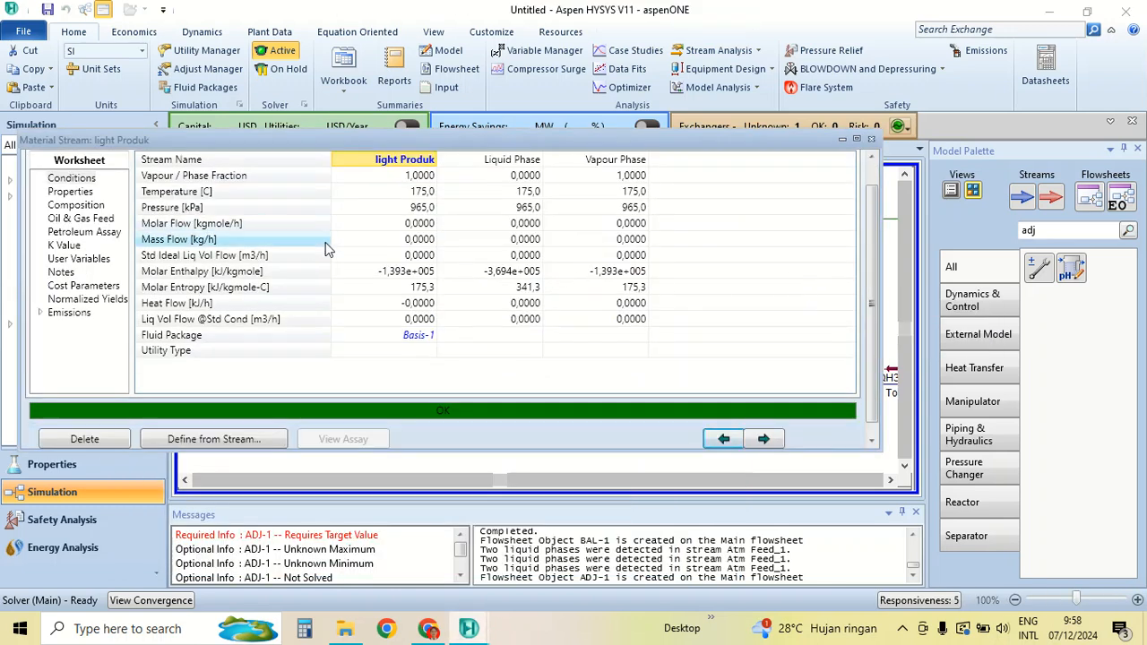
Close the light Produk stream, reopen ADJ-1 and set its specified target value to 200 kgmole/h
left_click(870, 140)
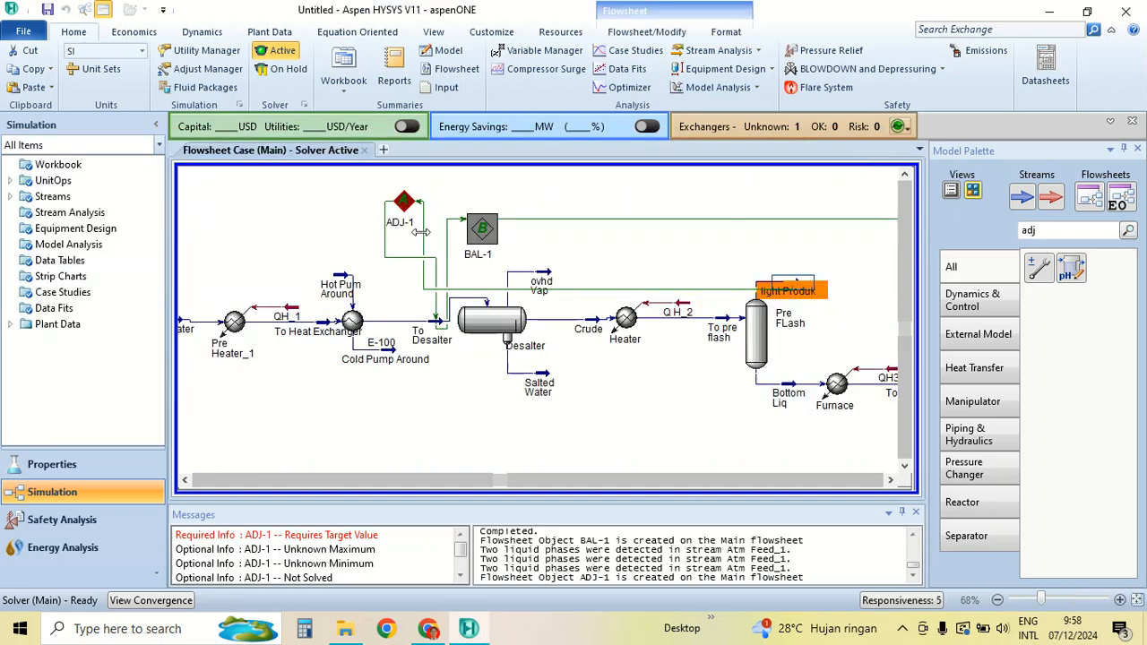
double_click(408, 210)
scroll(390, 359, "down", 2)
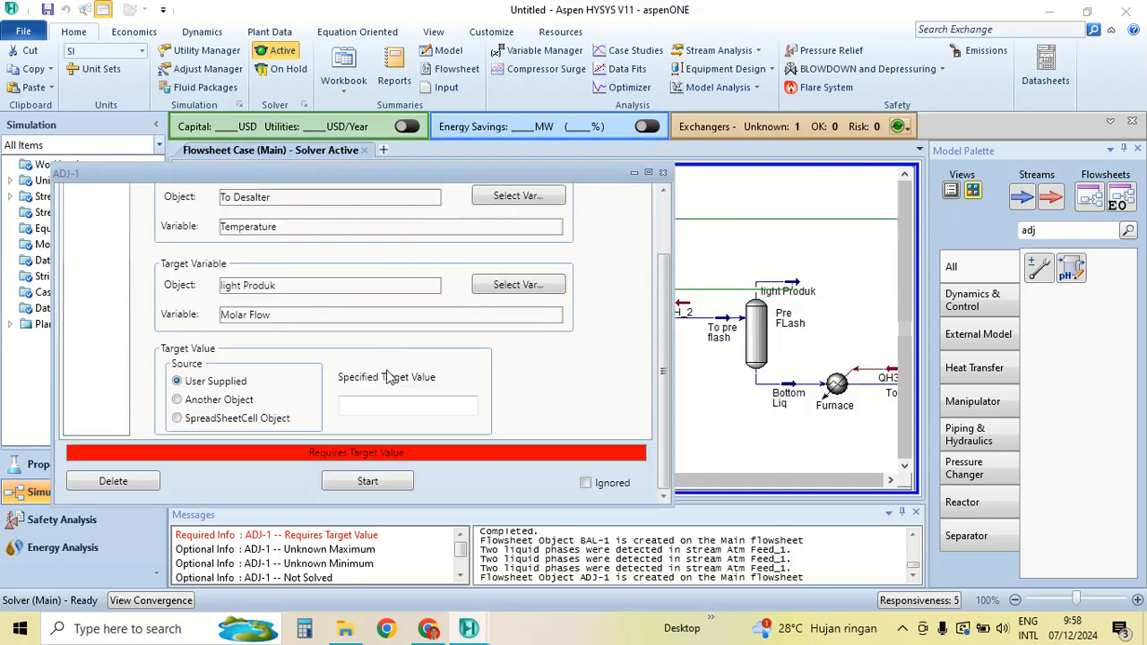
left_click(398, 407)
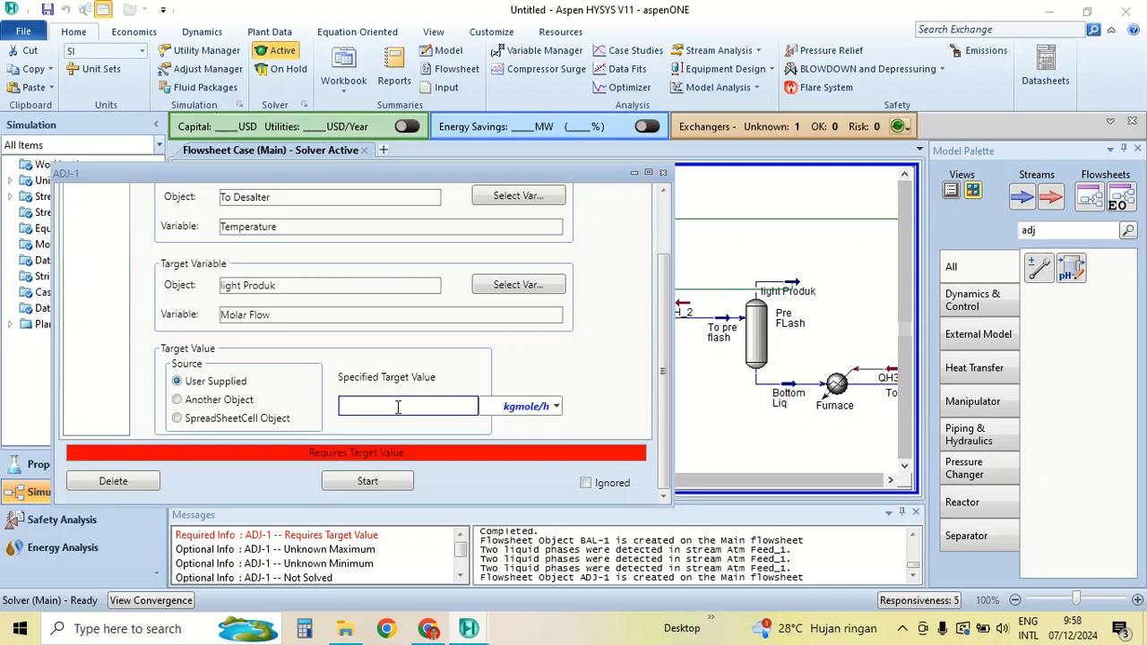
type("200")
key("Return")
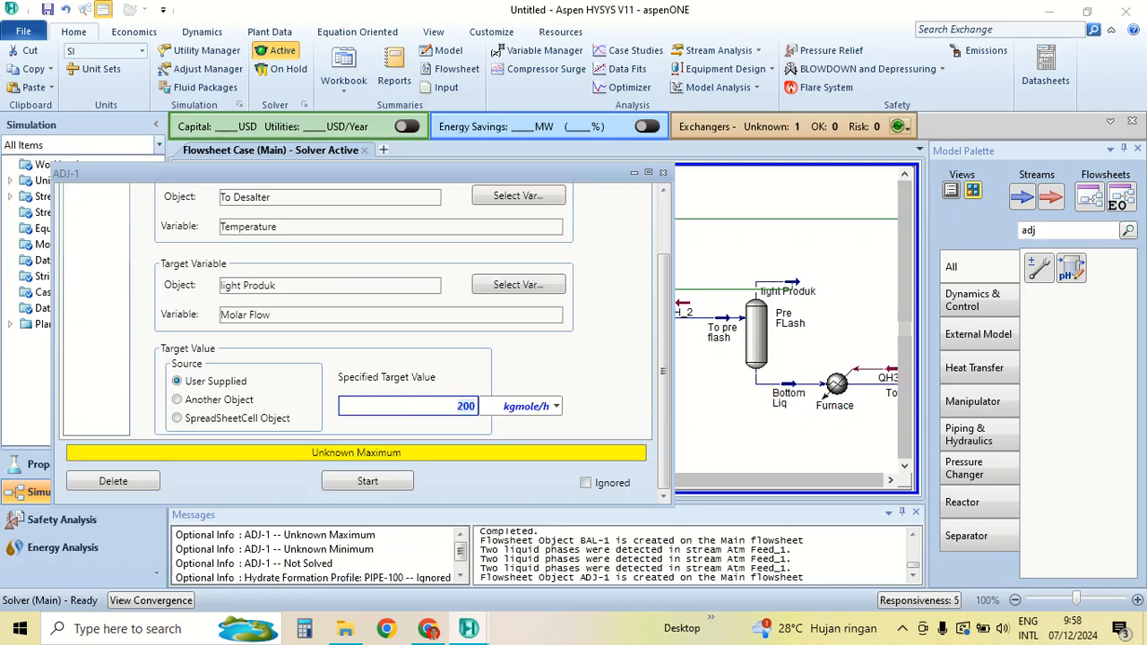
scroll(403, 367, "up", 2)
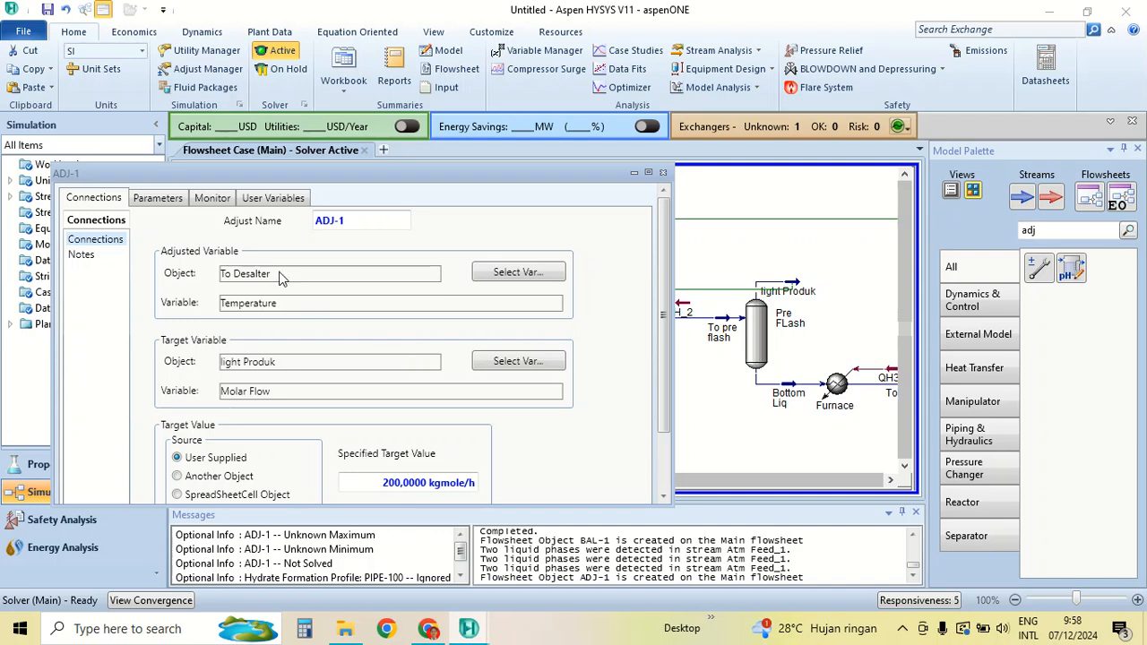
Set the tolerance of ADJ-1 to 0.1 kgmole/h in its parameters
left_click(161, 198)
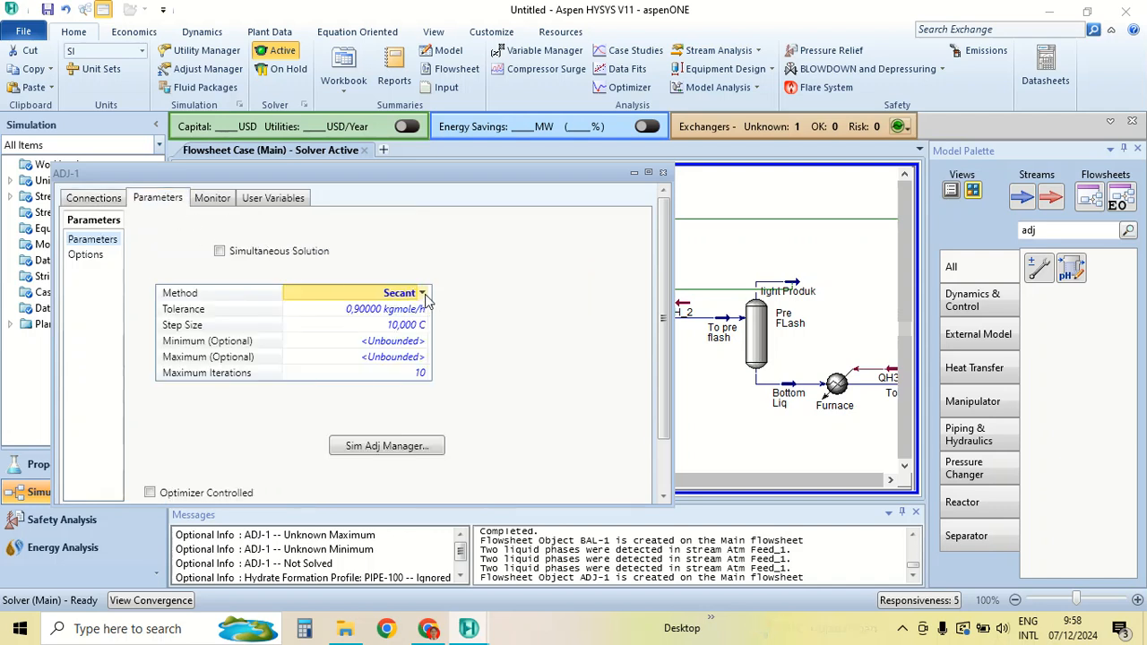
left_click(401, 314)
type("0,1")
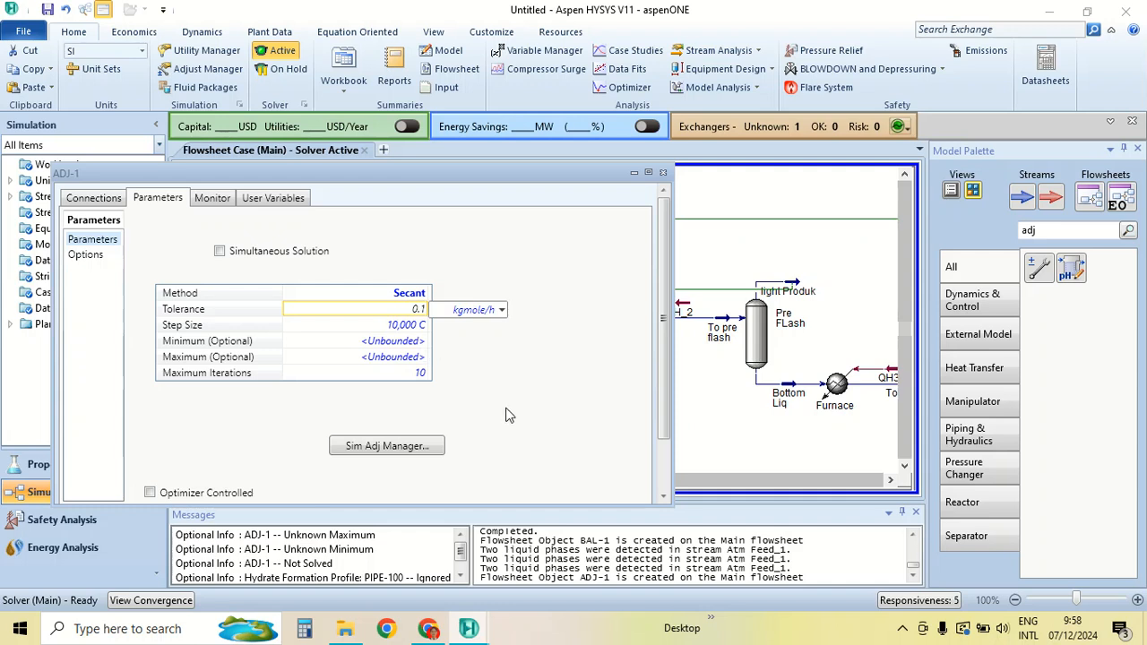
key("Return")
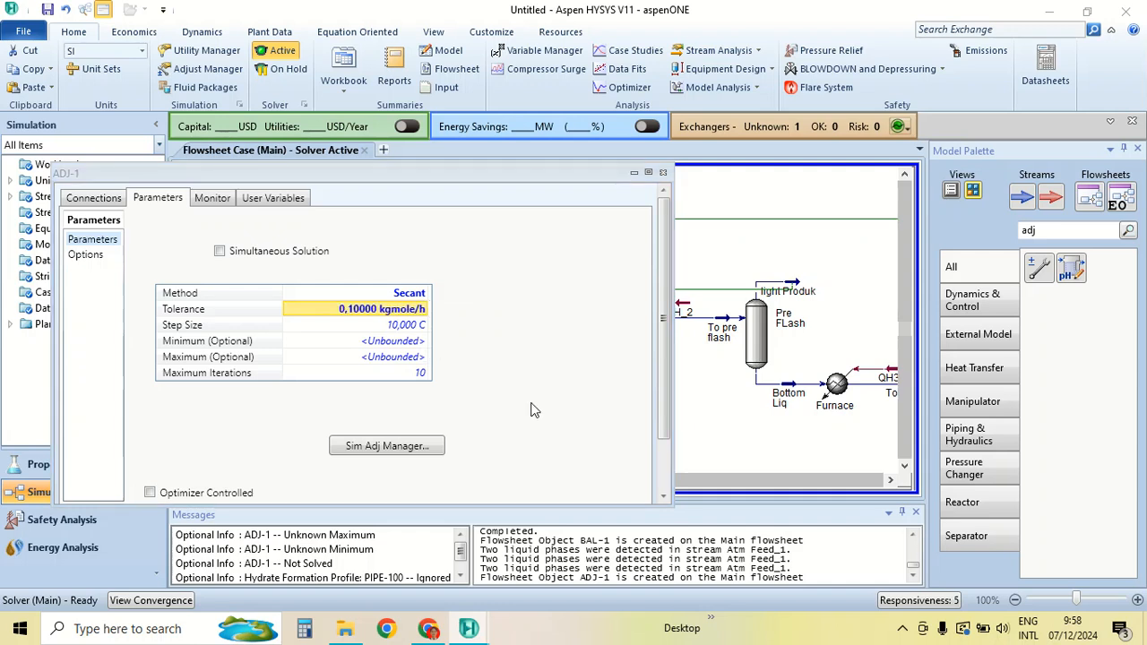
Start the ADJ-1 calculation, continue it for another 10 iterations, close its window and decline further iterations
left_click(392, 484)
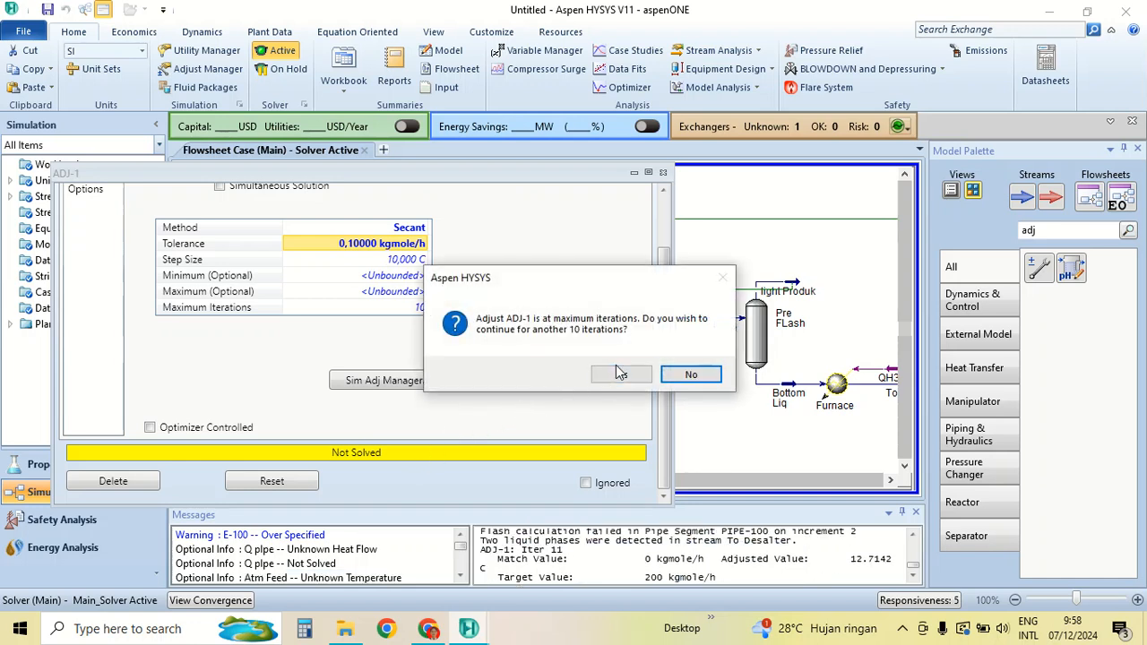
left_click(622, 375)
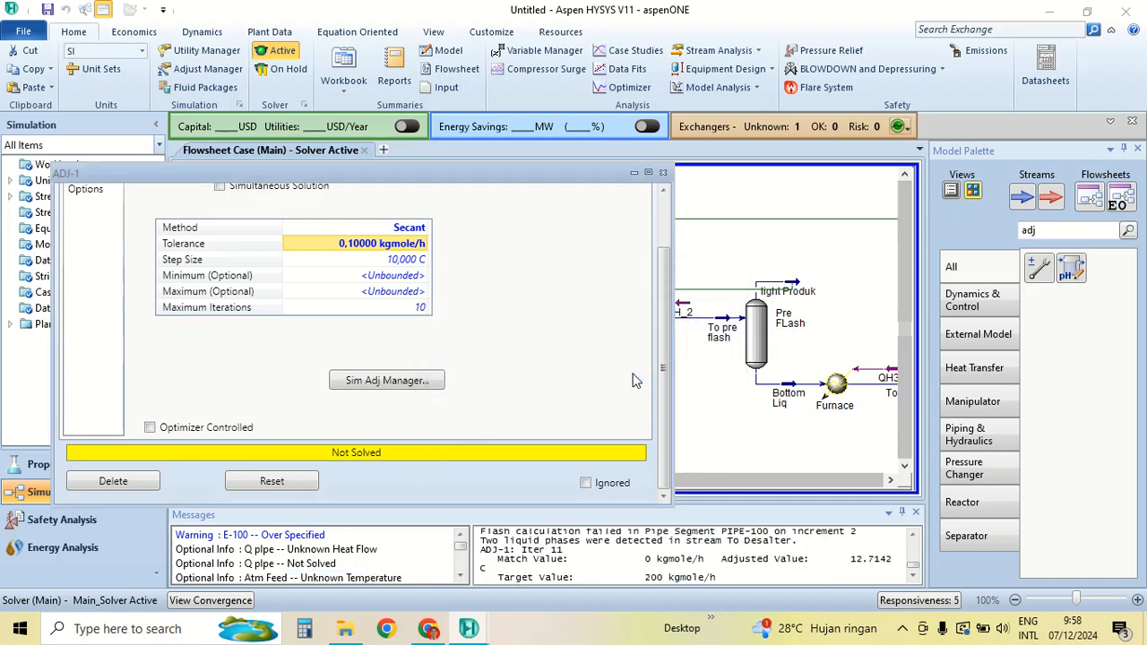
left_click(664, 173)
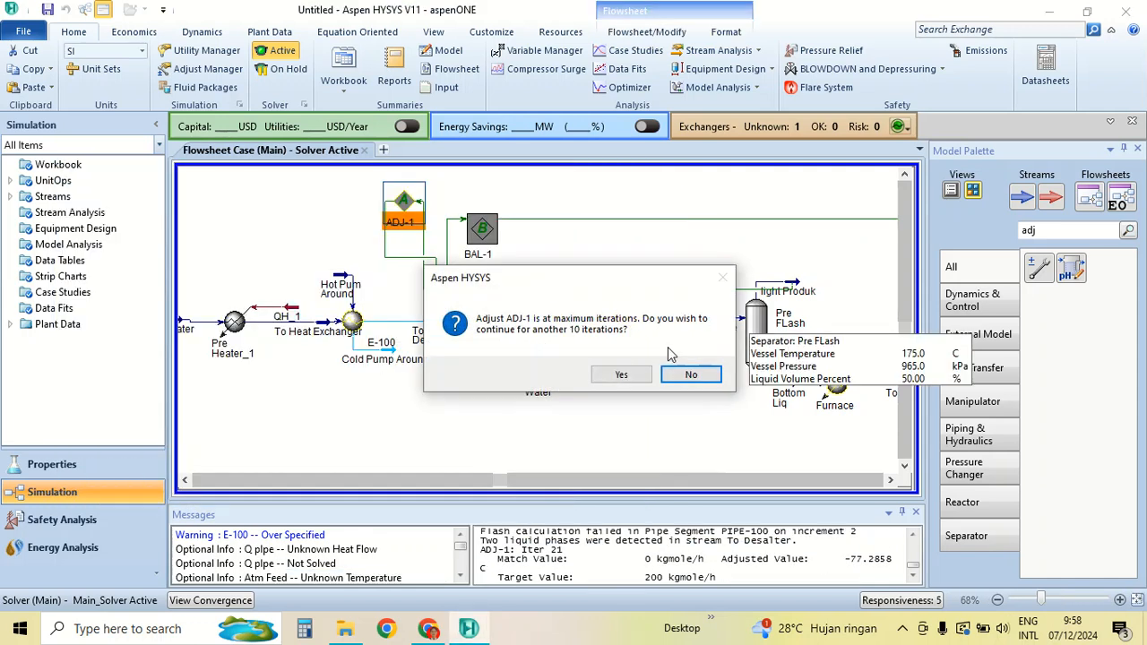
left_click(685, 375)
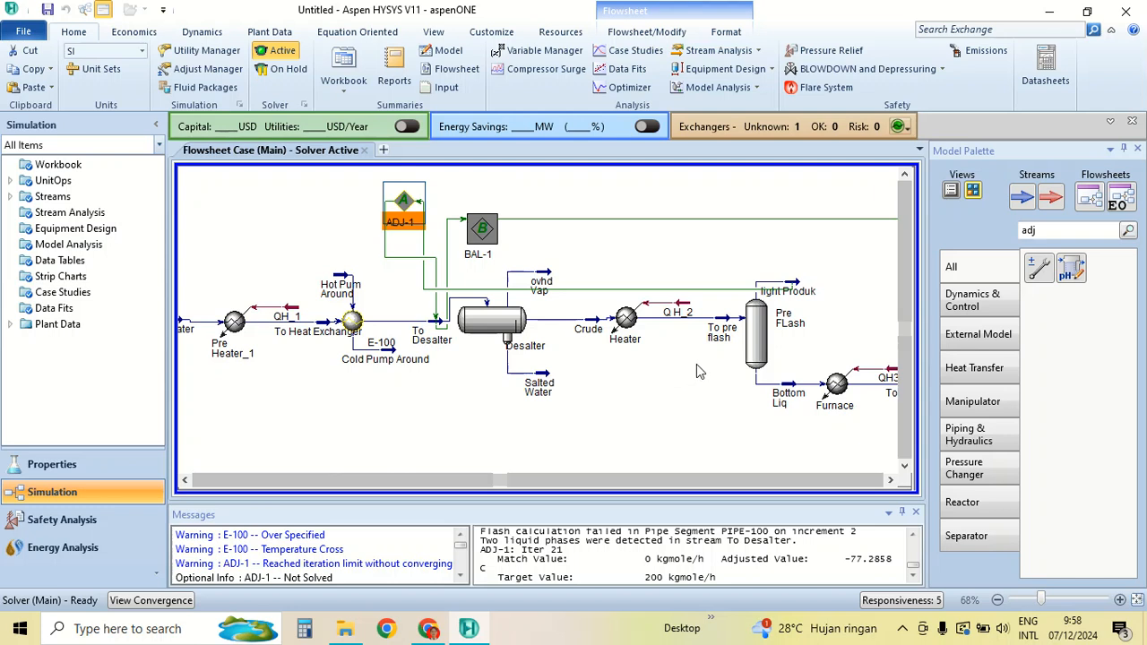
Reopen ADJ-1, change its adjusted variable to the Molar Flow of To Desalter and dismiss the consistency error
left_click(700, 371)
double_click(415, 213)
left_click(145, 232)
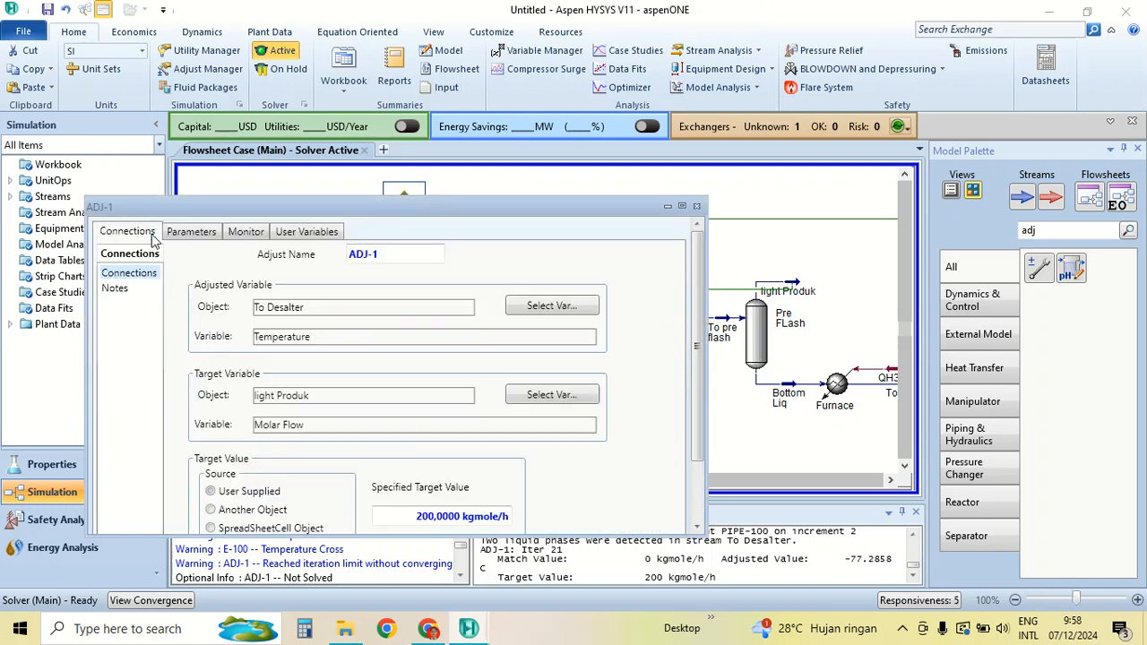
left_click(576, 308)
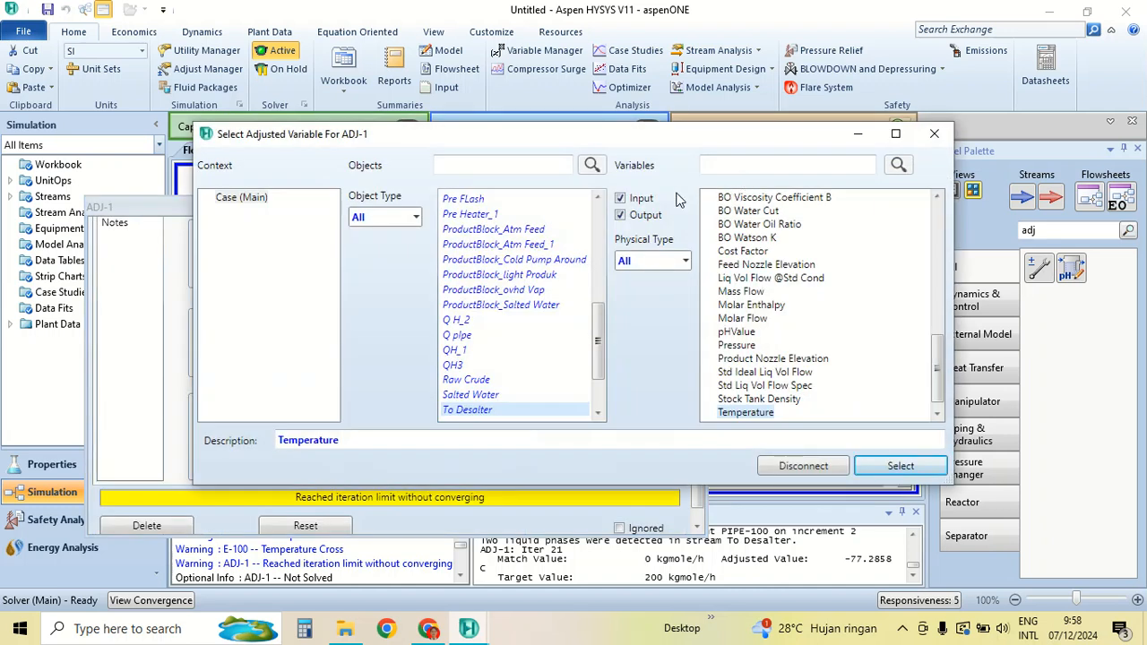
left_click(740, 168)
type("mola")
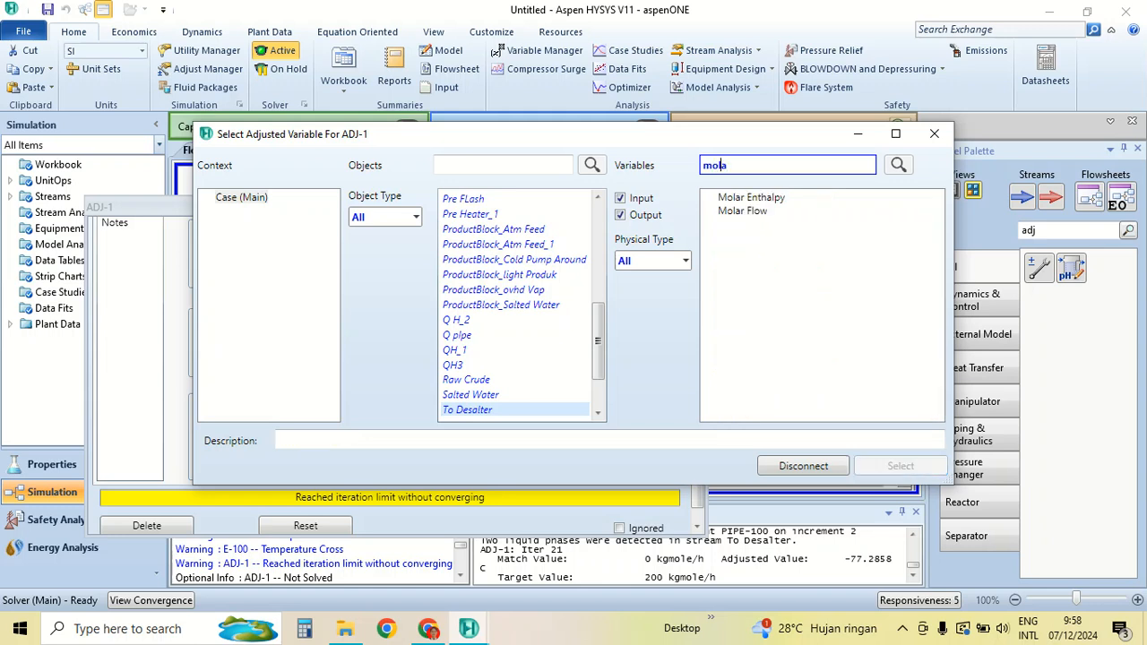
left_click(744, 212)
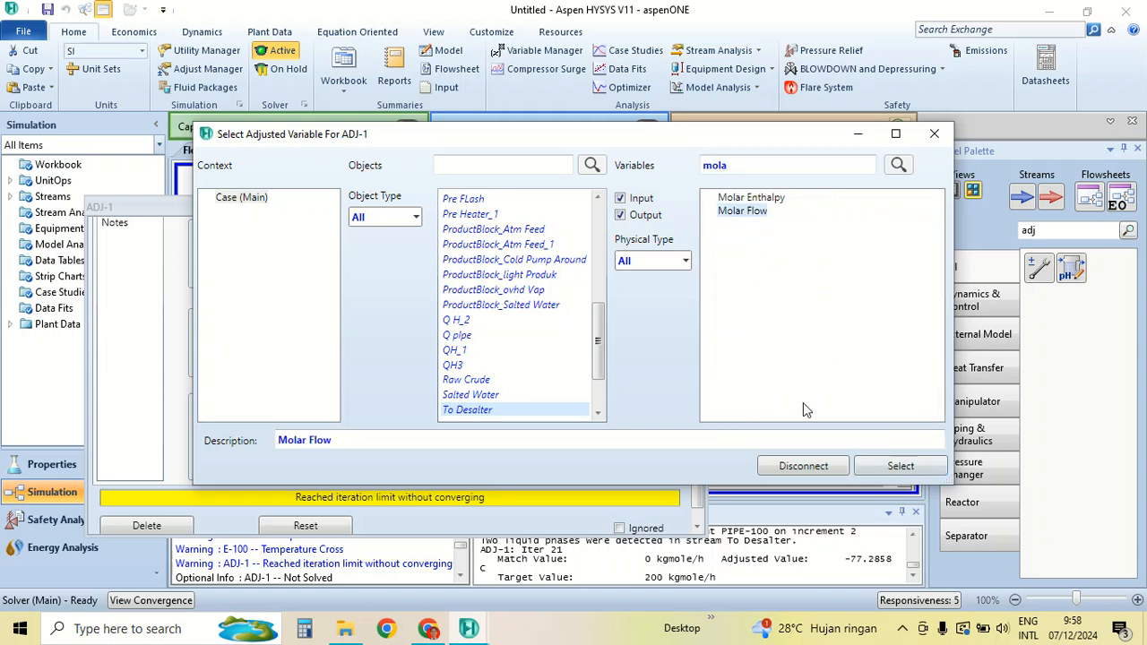
left_click(899, 466)
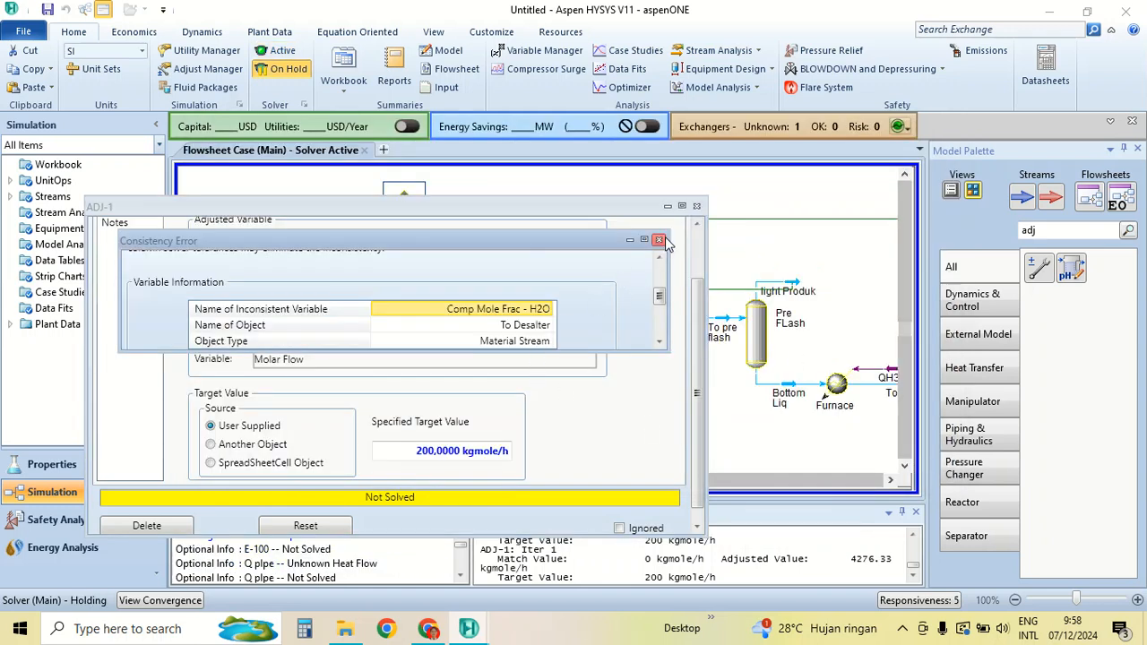
left_click(659, 239)
Change the ADJ-1 target variable to the Temperature of light Produk and set the target value to 200 C
left_click(553, 330)
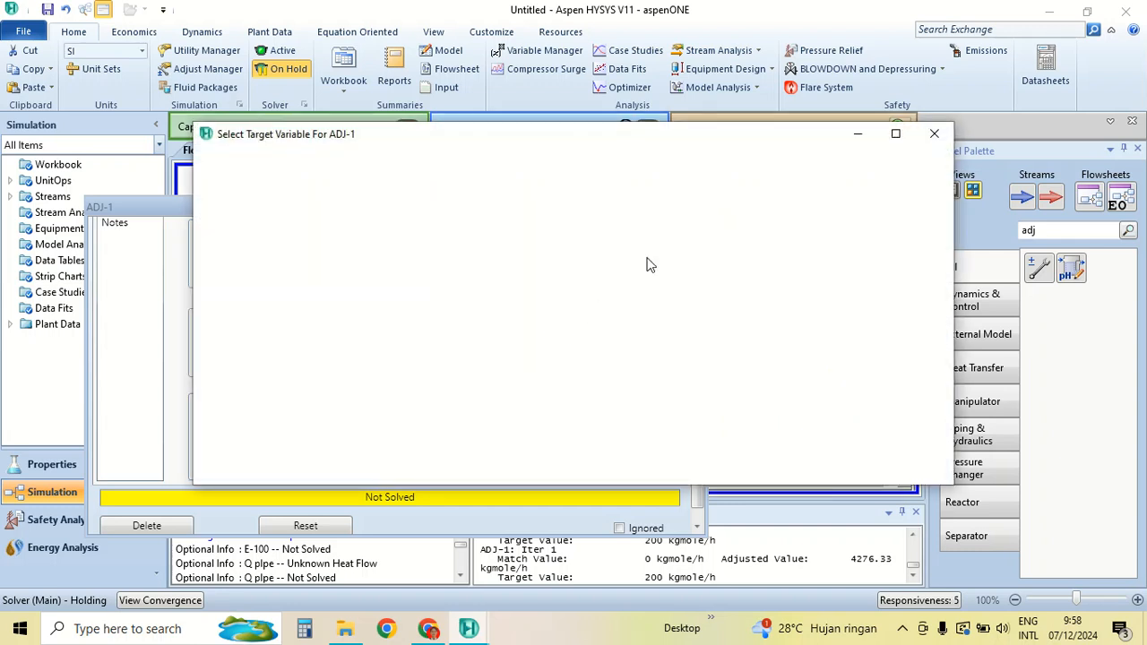
left_click(781, 165)
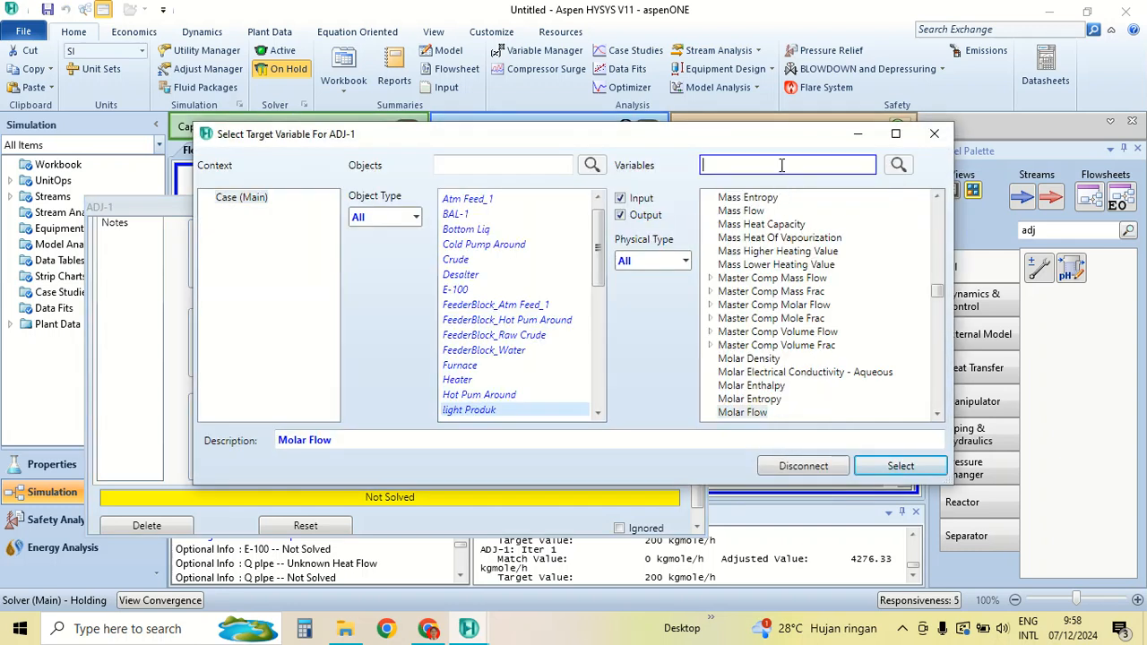
type("tem")
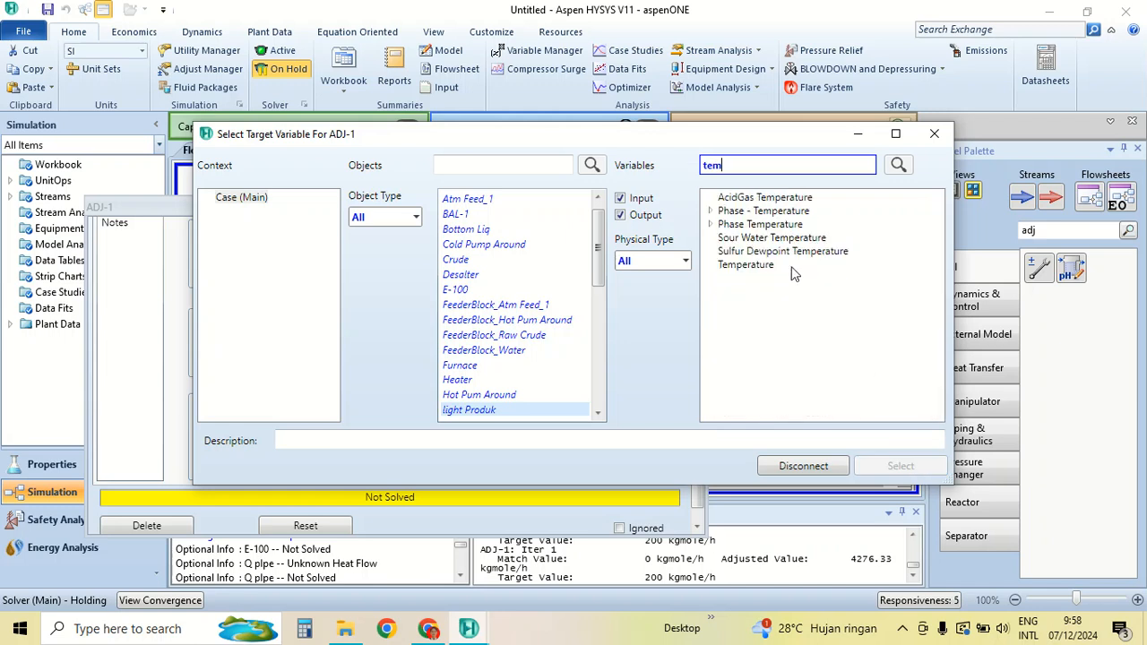
left_click(789, 264)
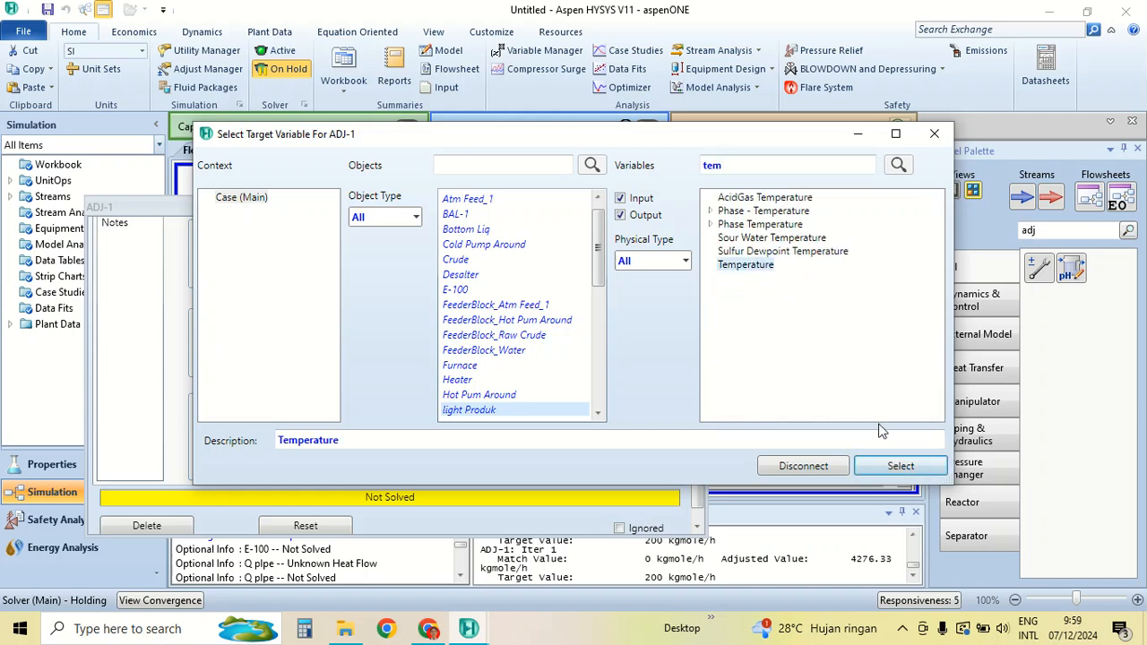
left_click(901, 465)
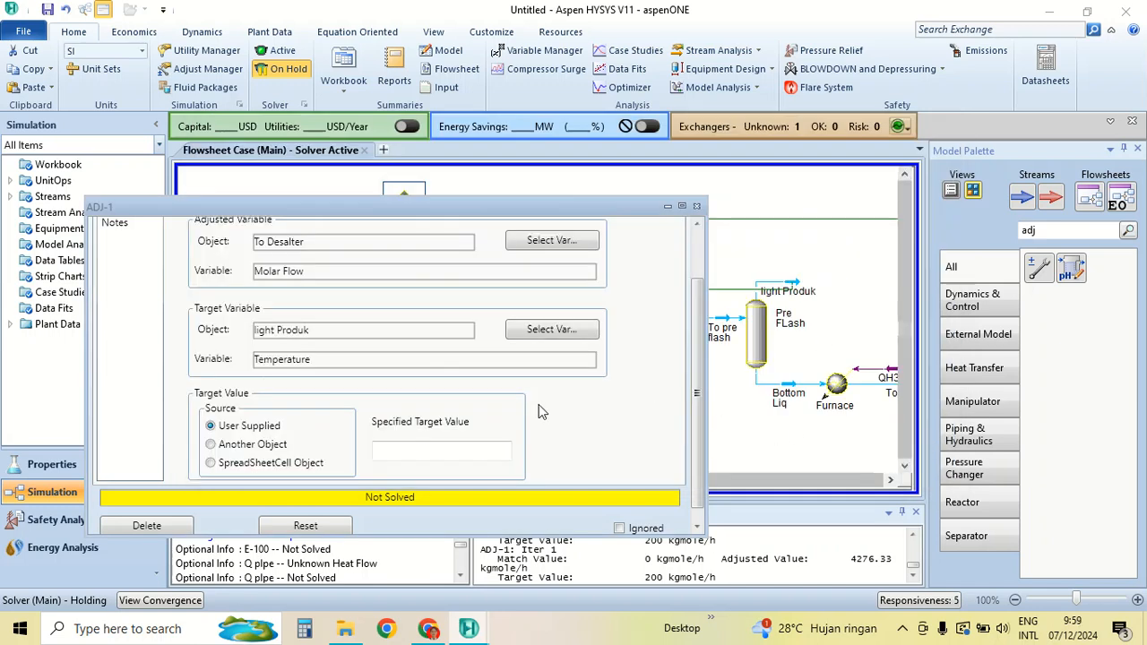
left_click(468, 453)
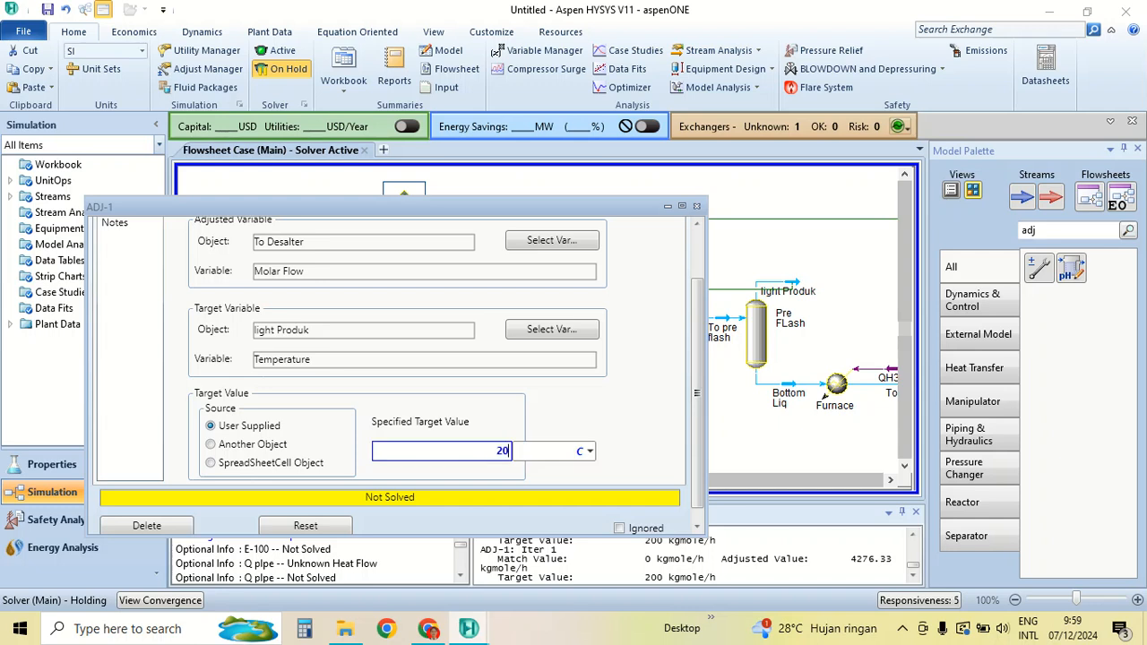
key("Return")
scroll(424, 335, "up", 2)
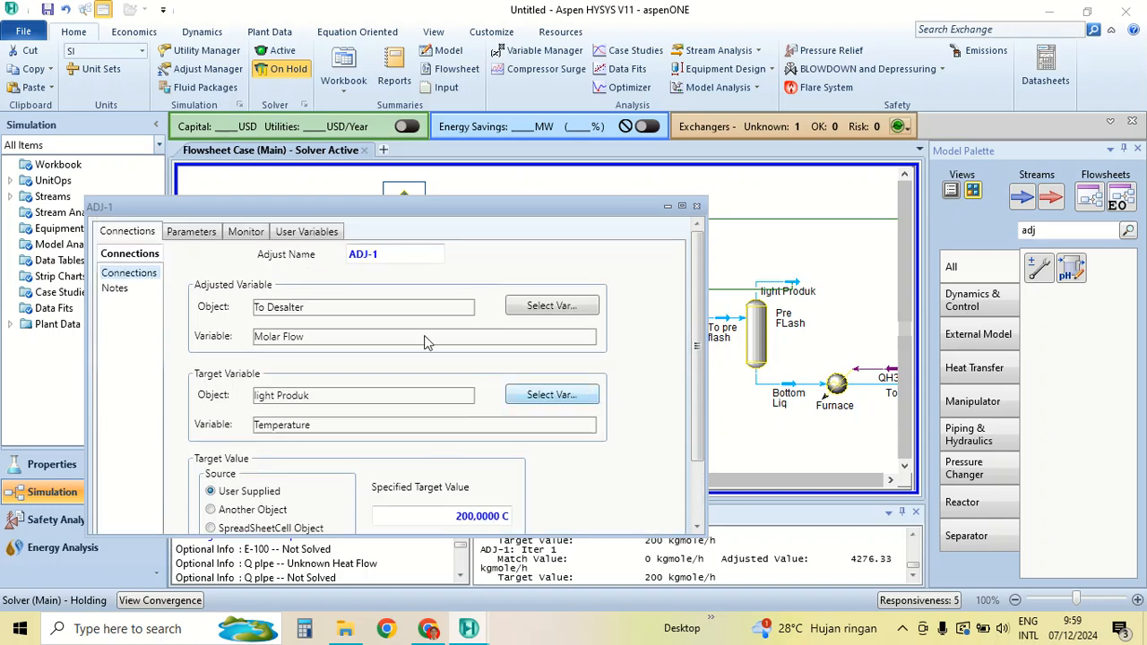
Try to reset the ADJ-1 calculation from its parameters and close the operation's window
left_click(200, 234)
scroll(345, 435, "down", 2)
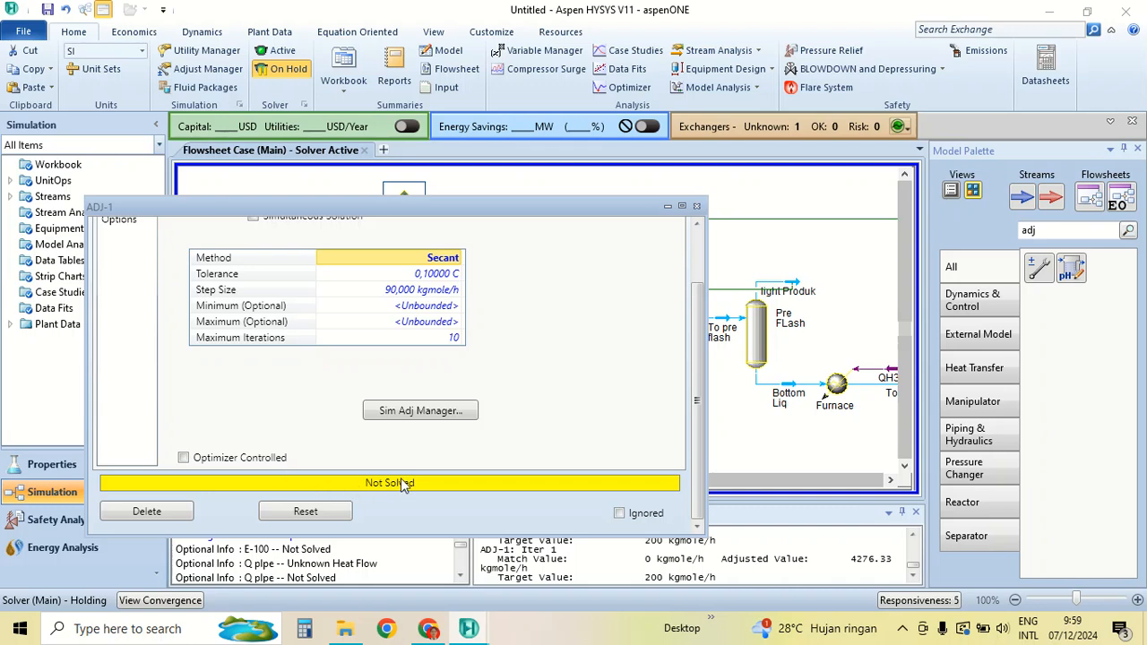
left_click(340, 512)
left_click(338, 518)
left_click(329, 514)
left_click(331, 513)
scroll(320, 415, "up", 2)
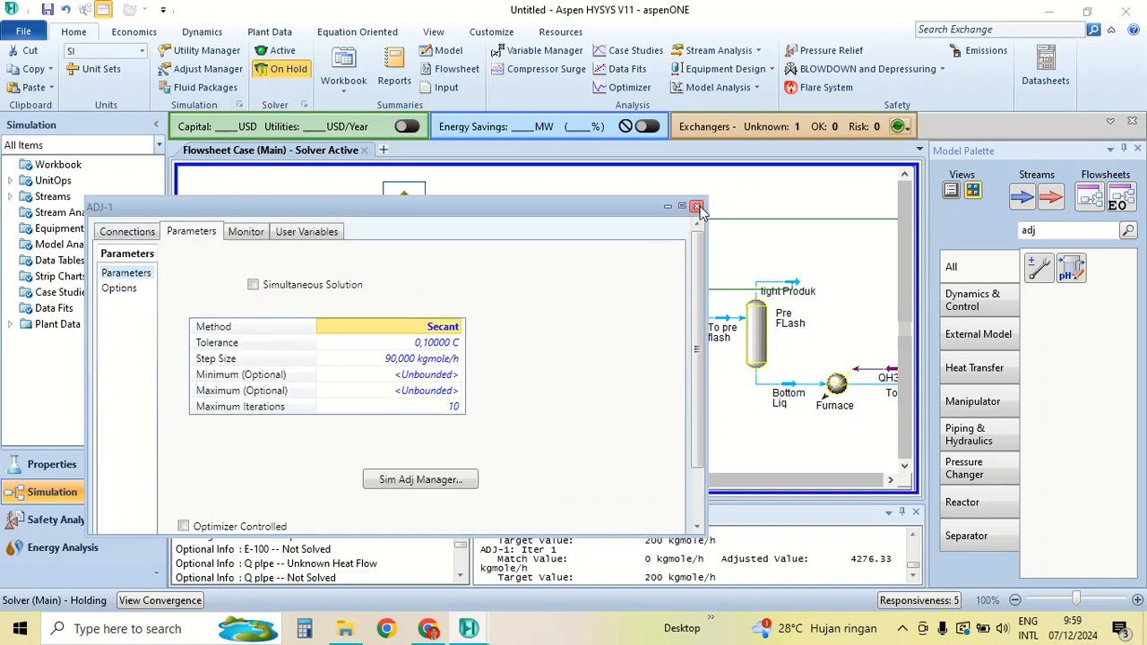
left_click(697, 207)
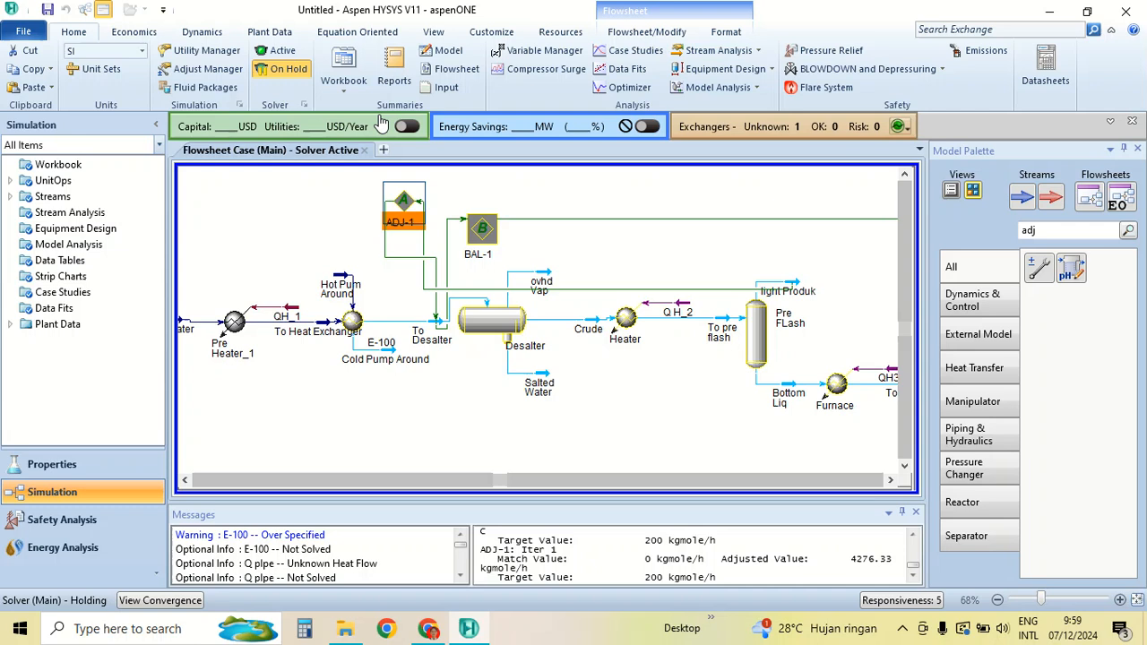
Try to reactivate the solver, examine the variable and calculation sources in the consistency error, and close it
left_click(288, 56)
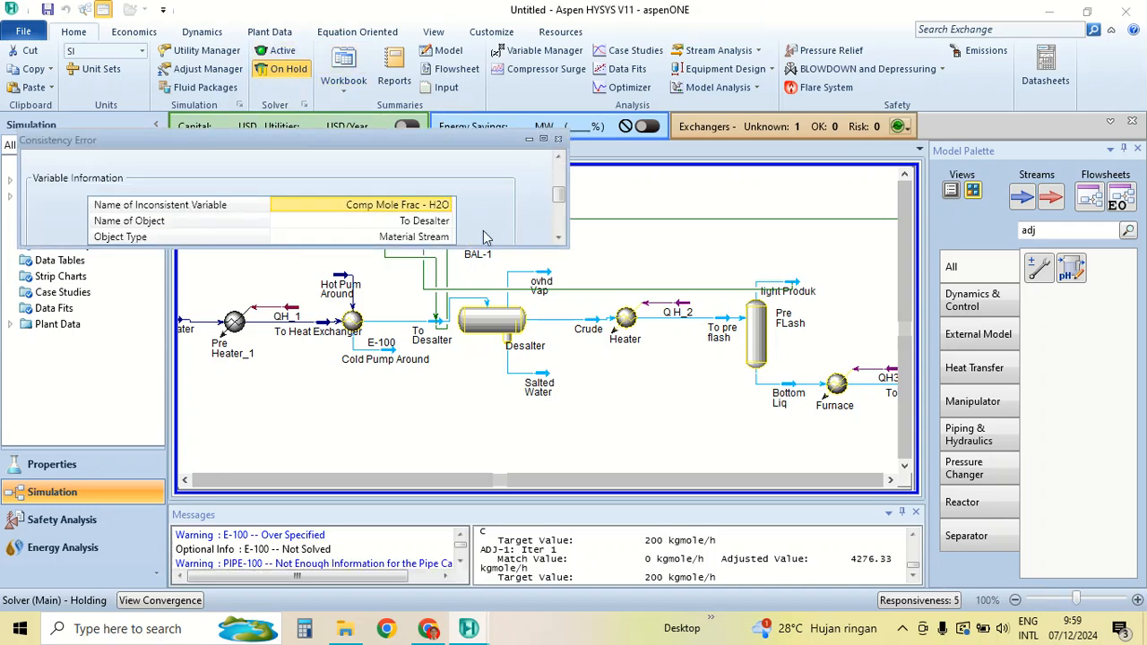
scroll(439, 220, "up", 2)
scroll(502, 242, "down", 3)
scroll(502, 247, "down", 2)
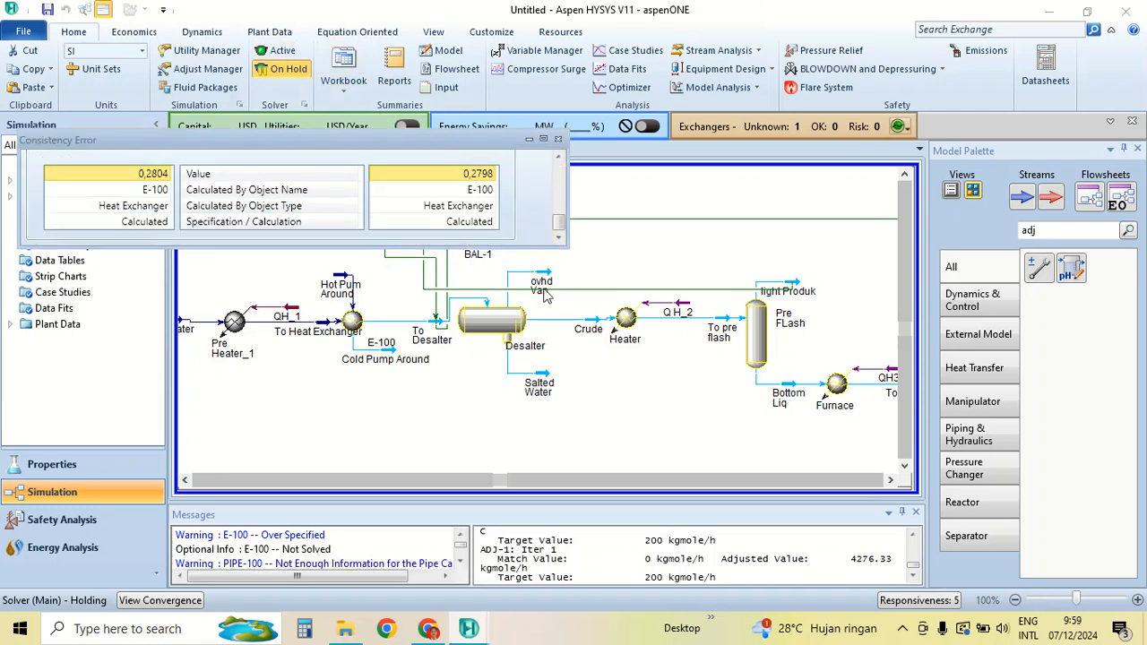
left_click(557, 139)
left_click(596, 389)
Delete the ADJ-1 operation from the flowsheet
left_click(408, 206)
right_click(415, 207)
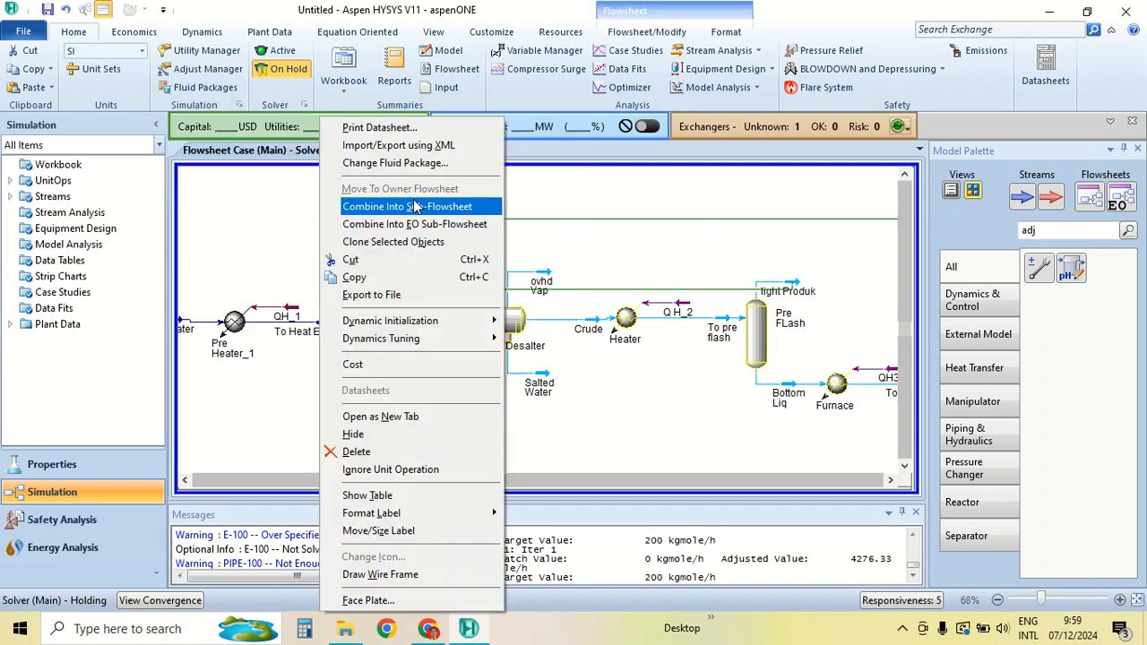
left_click(430, 452)
left_click(568, 375)
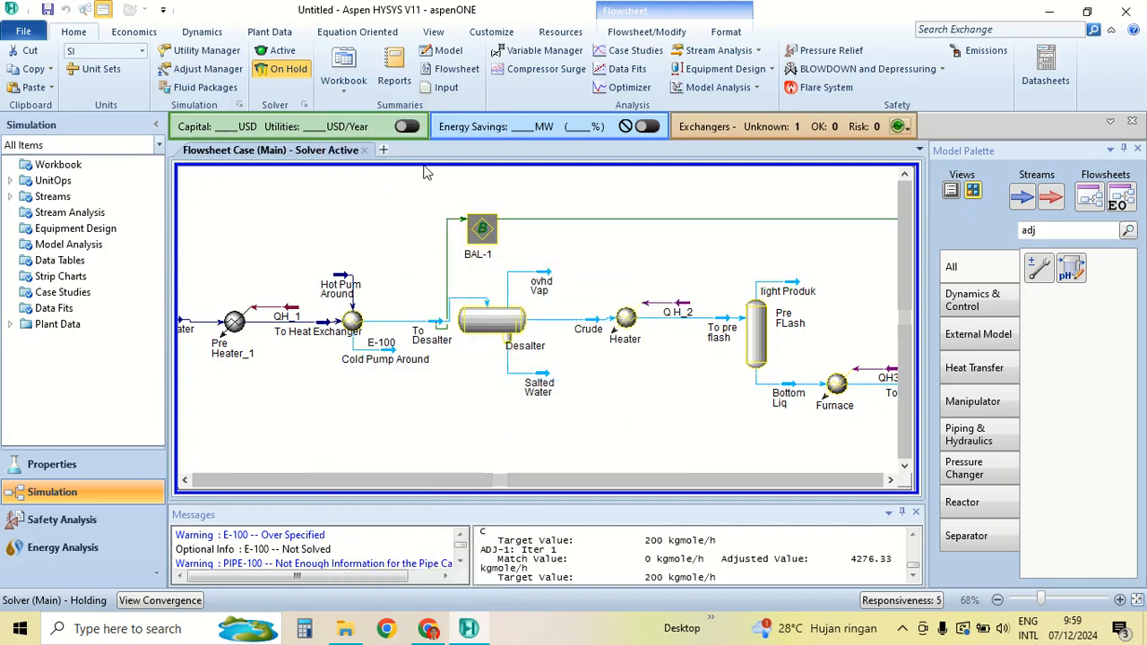
Try again to reactivate the solver with ADJ-1 removed, and examine which object and variable are inconsistent
left_click(276, 51)
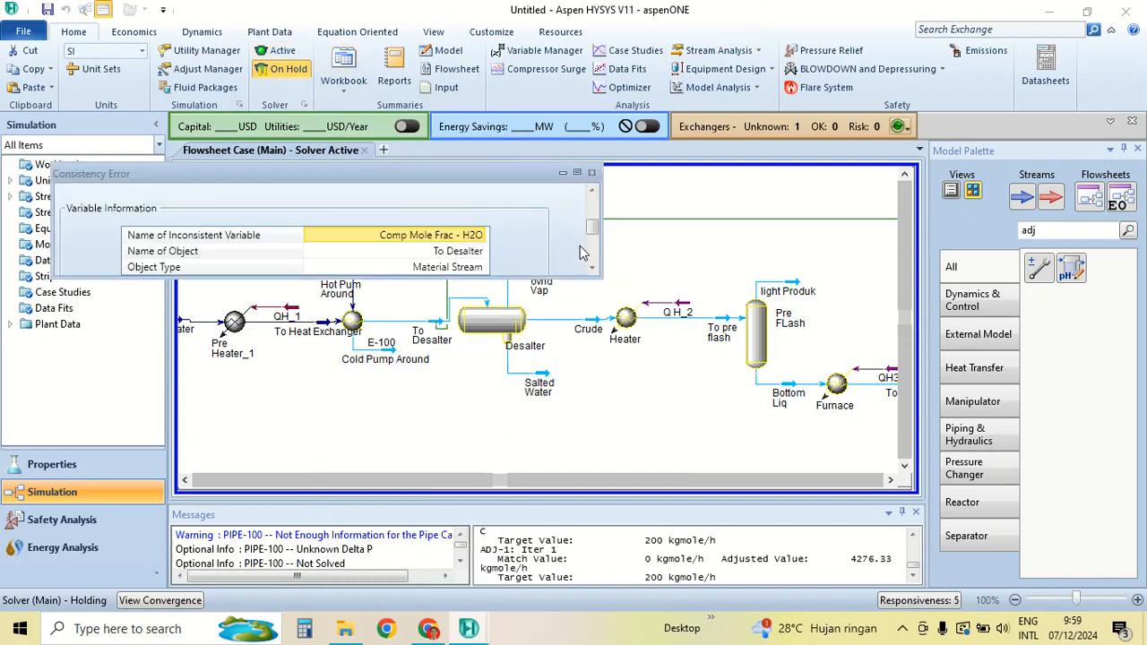
scroll(580, 253, "down", 2)
scroll(475, 226, "up", 1)
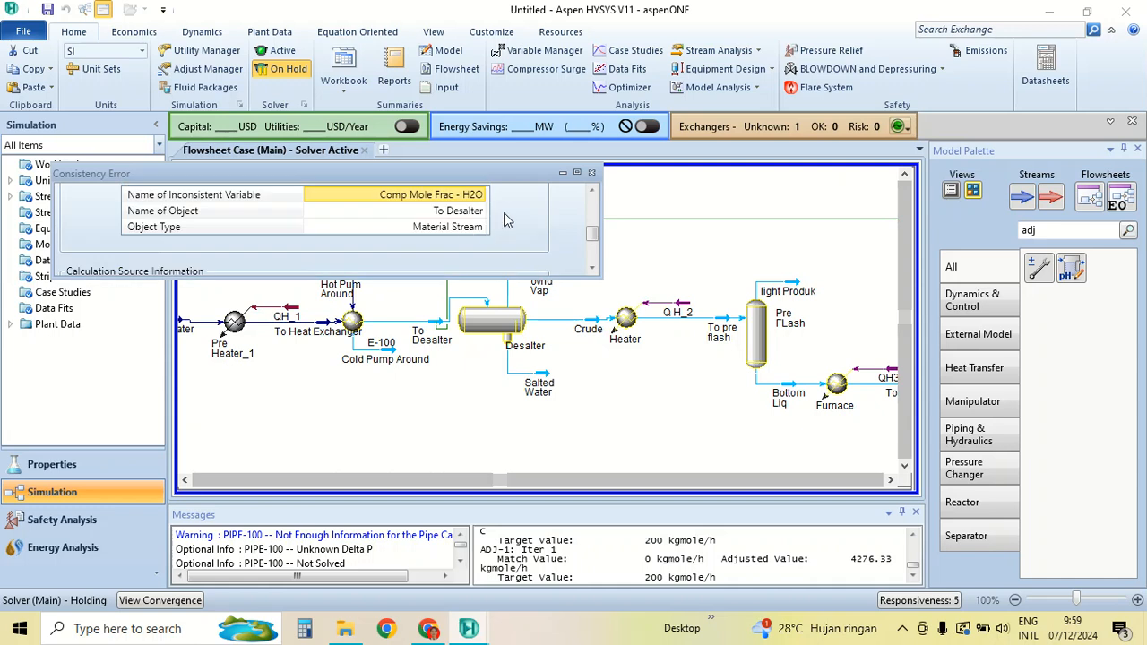
scroll(505, 217, "up", 3)
scroll(505, 217, "down", 2)
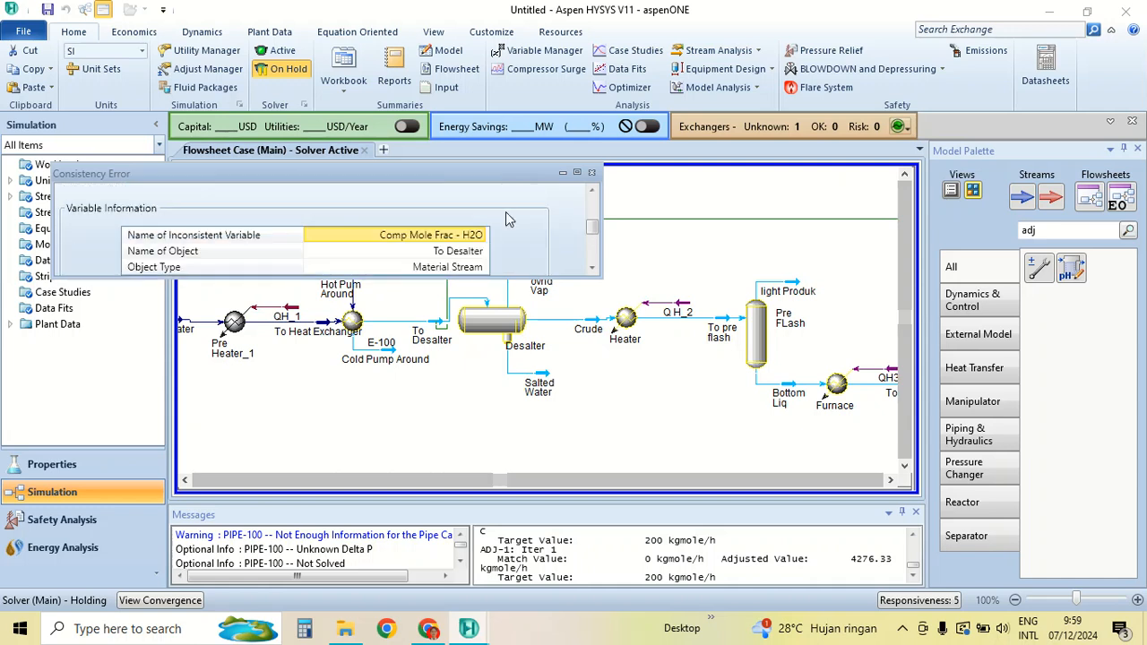
left_click(592, 172)
Examine the To Desalter stream's conditions, including its temperature specification, and close the stream
left_click(435, 333)
double_click(434, 333)
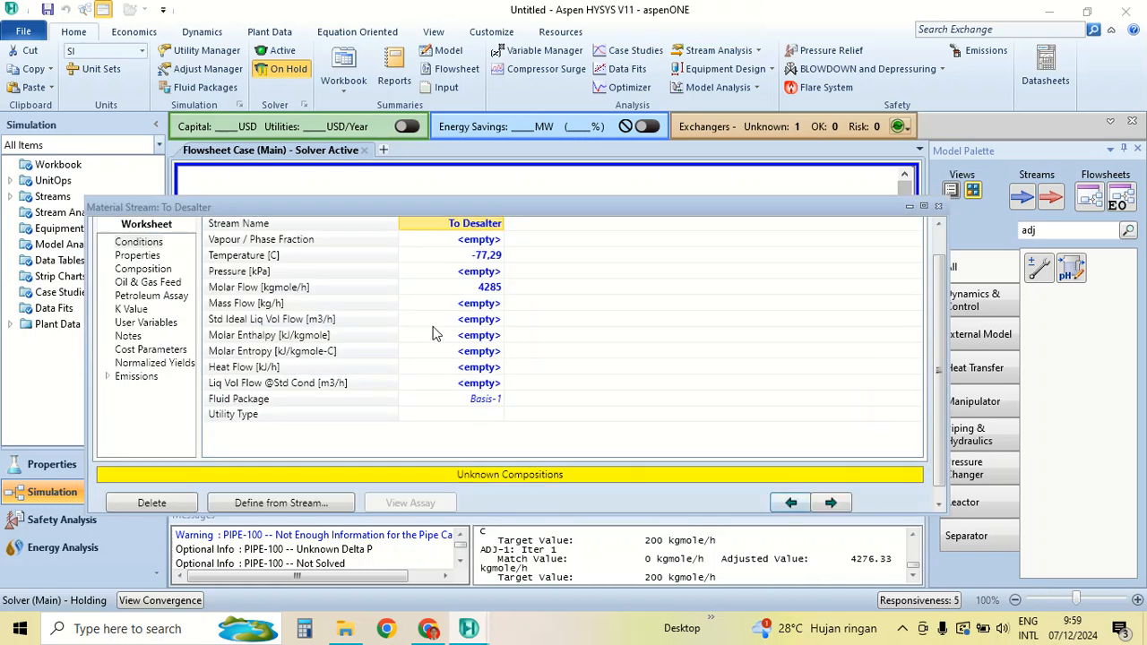
left_click(498, 257)
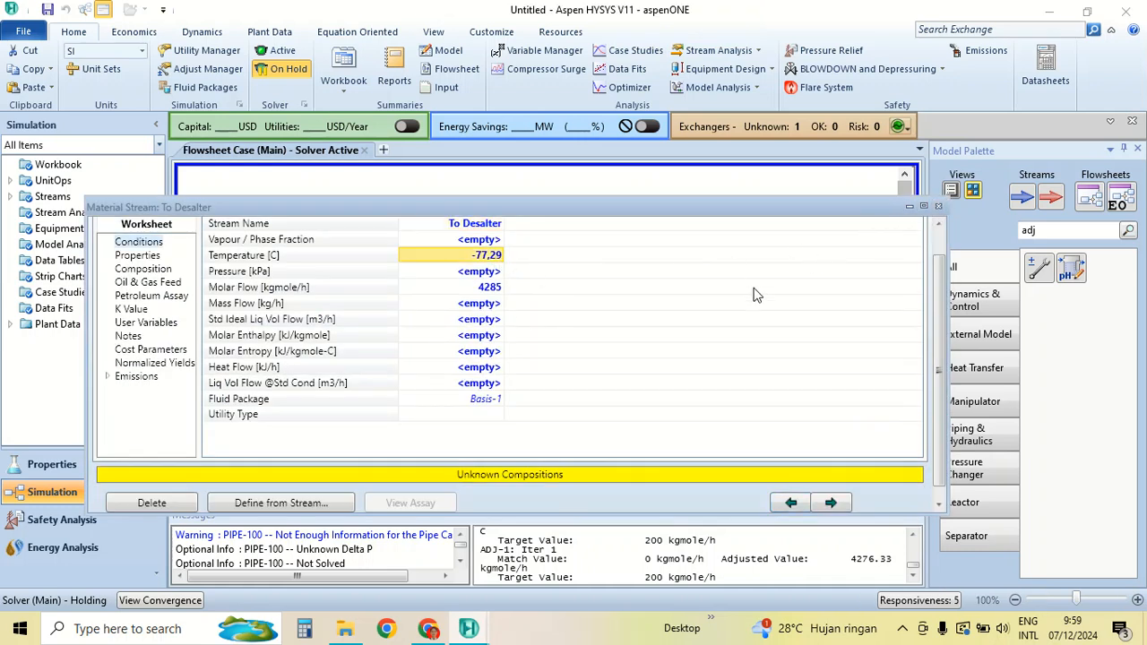
left_click(939, 207)
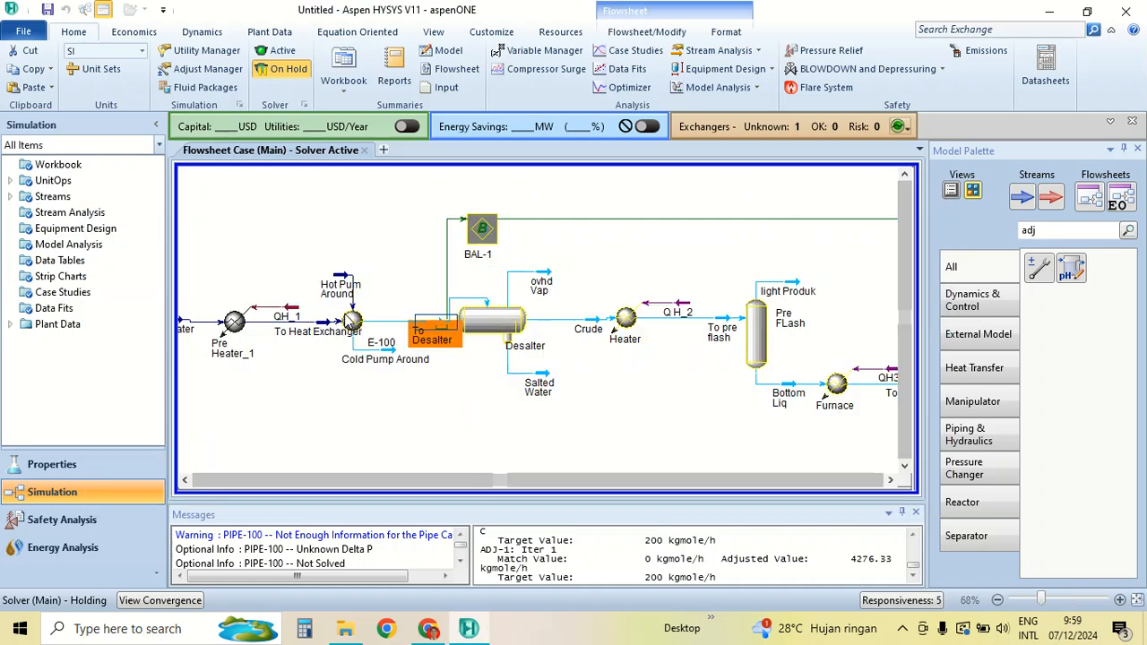
Clear the temperature specified for To Desalter in heat exchanger E-100's worksheet conditions
double_click(353, 320)
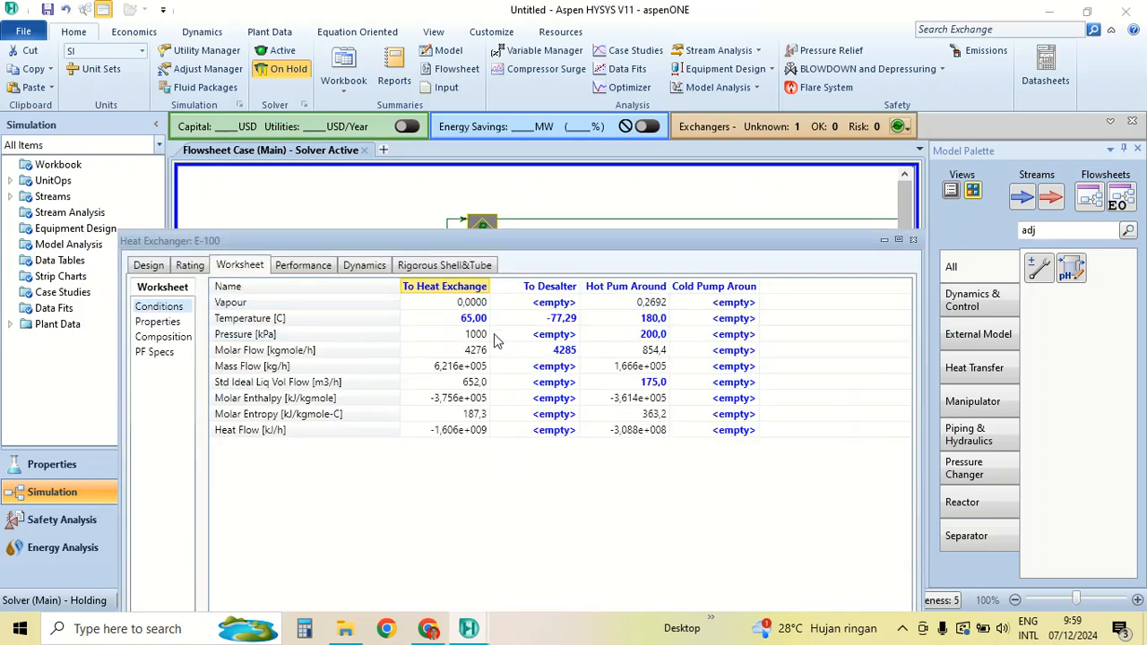
left_click(572, 321)
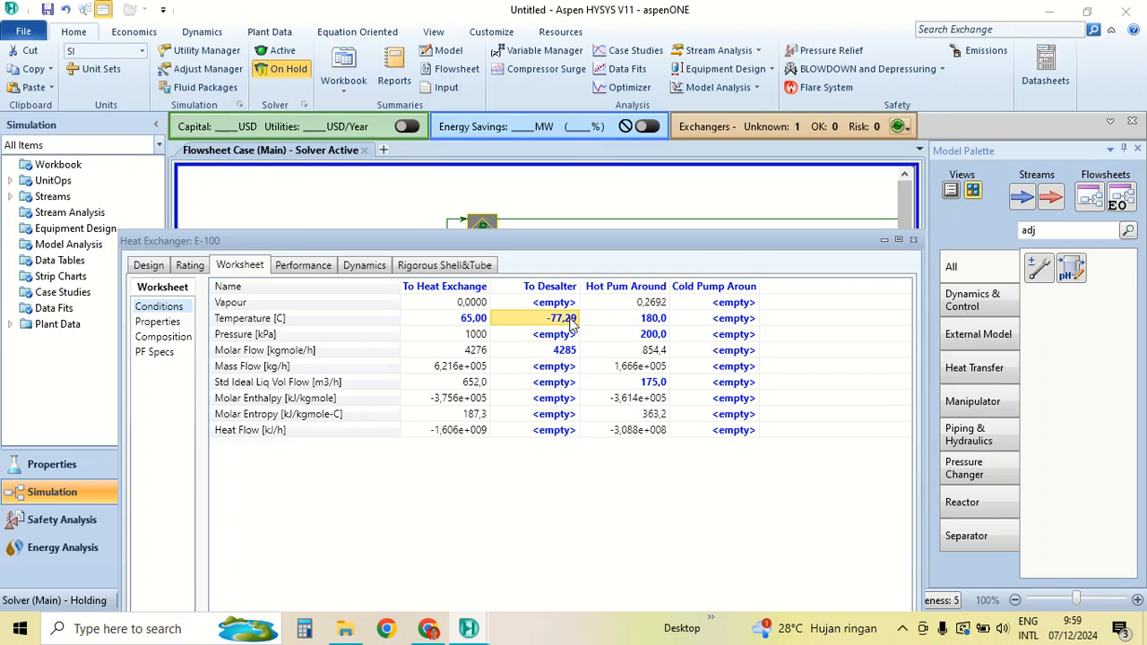
key("Delete")
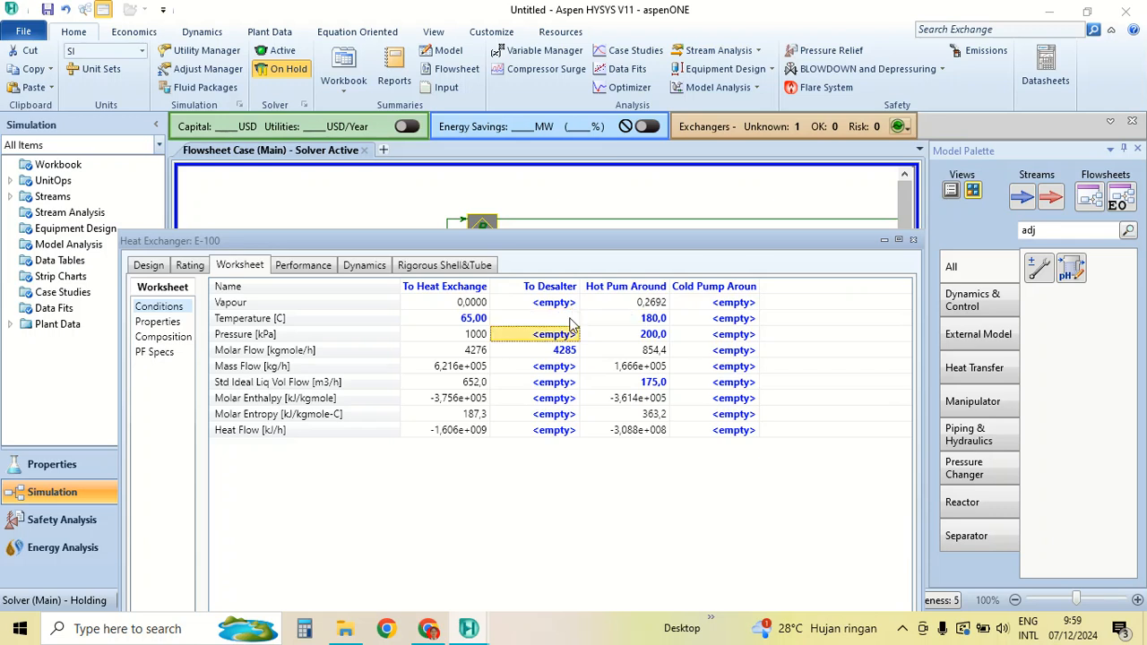
Try to reactivate the solver, examine the inconsistent variable and its calculation sources, and close the error and E-100 windows
left_click(283, 51)
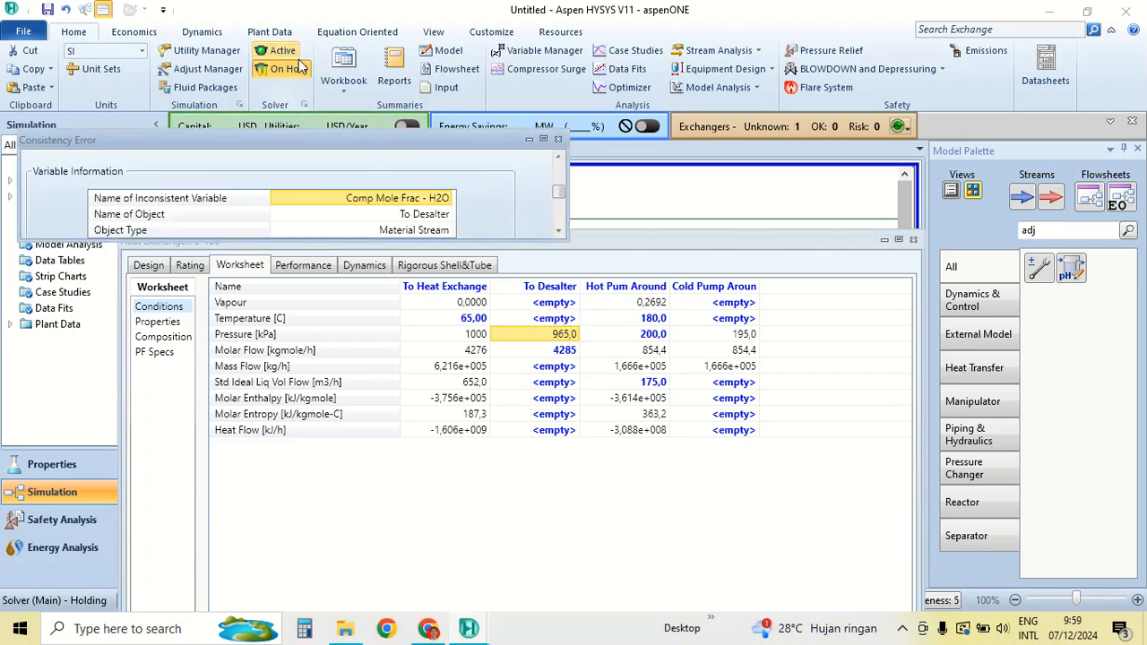
scroll(482, 184, "down", 3)
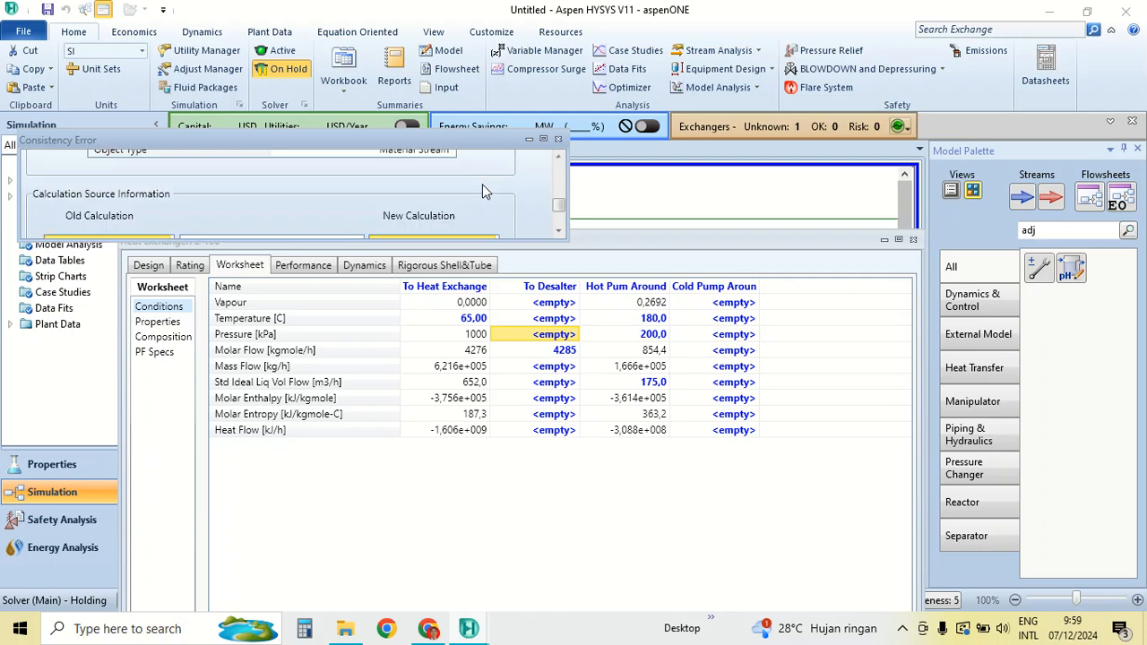
left_click(557, 140)
left_click(913, 240)
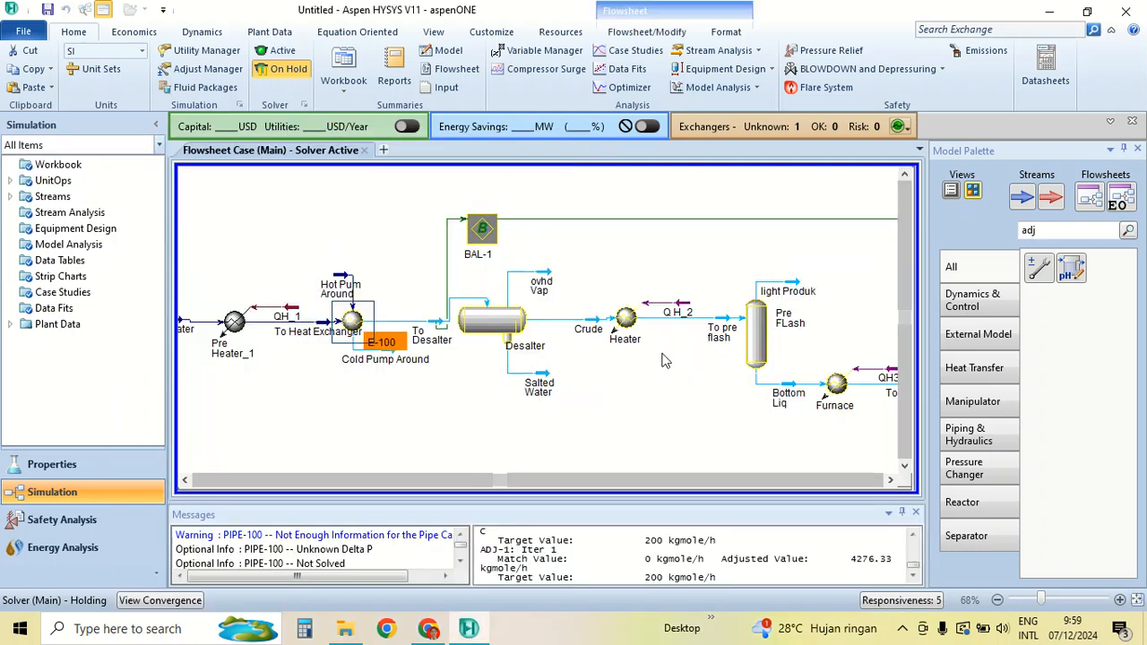
Break the connection between the To Desalter stream and the Desalter inlet
scroll(664, 360, "up", 2)
scroll(269, 446, "up", 2)
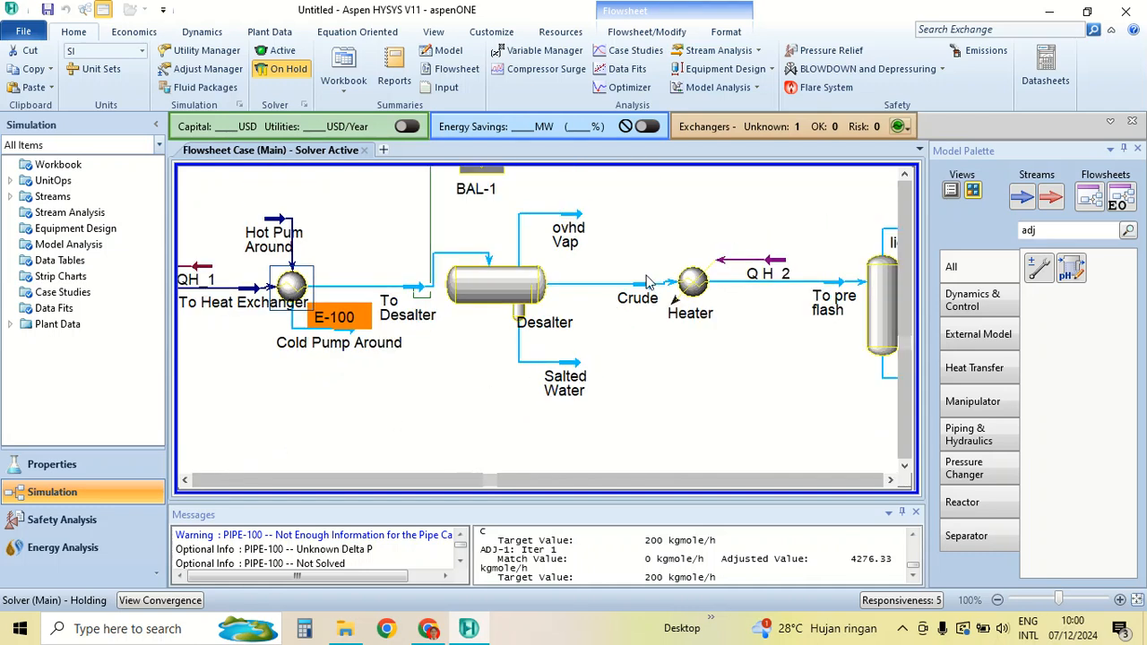
left_click(610, 332)
left_click(184, 481)
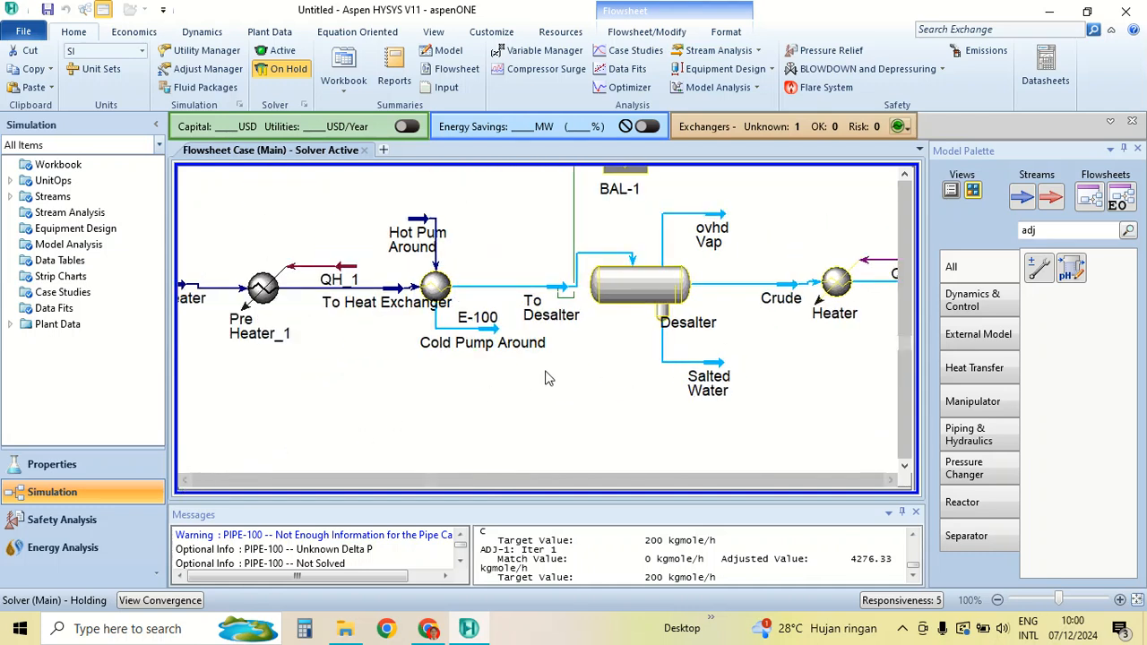
right_click(587, 253)
left_click(574, 305)
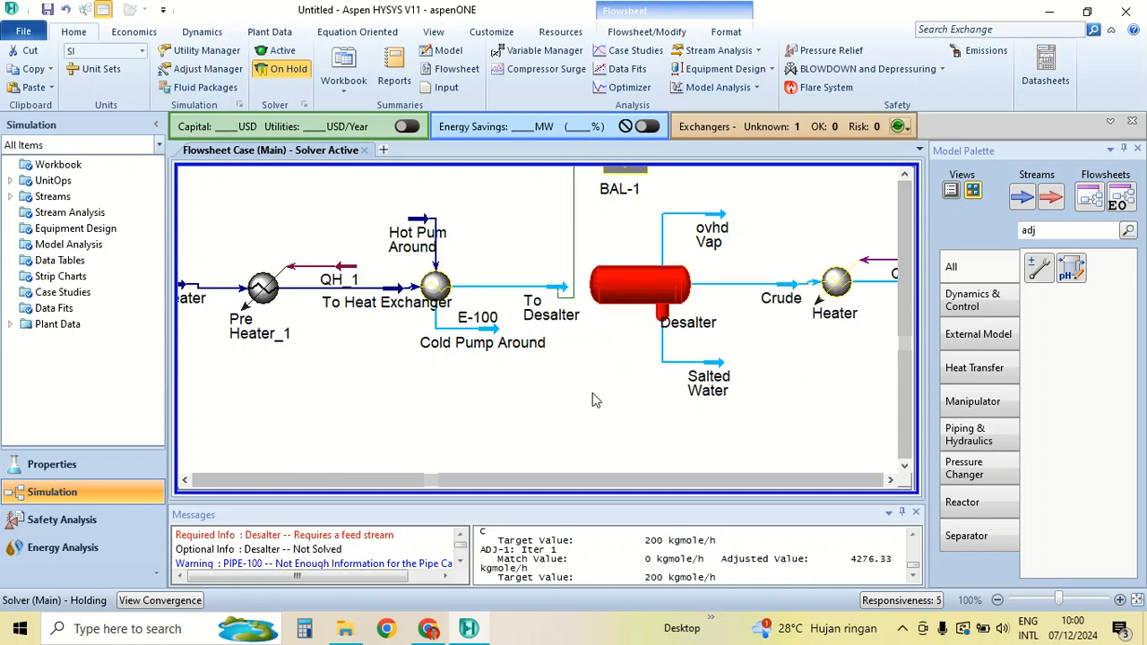
Examine heat exchanger E-100's stream conditions, connections, parameters and specifications
double_click(436, 285)
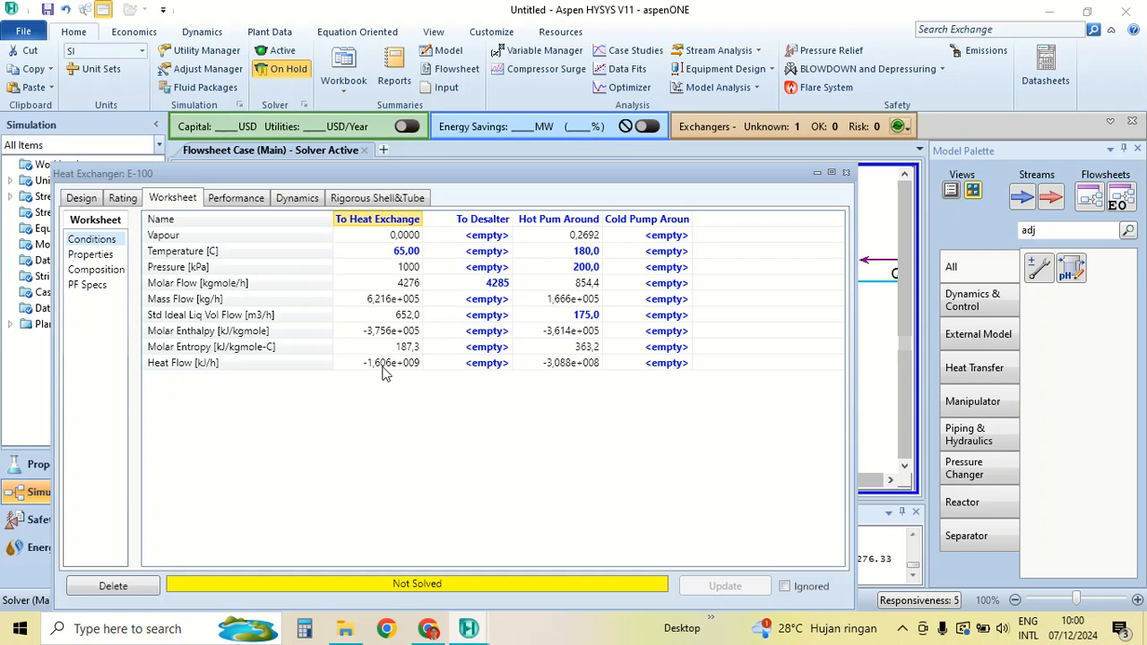
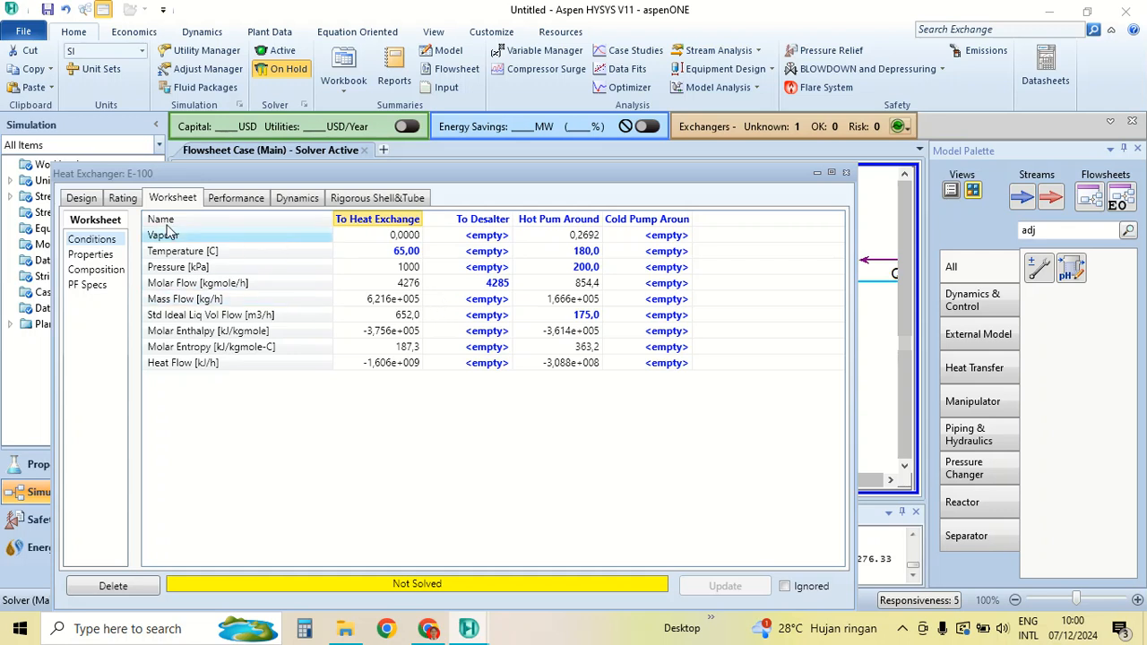
left_click(81, 199)
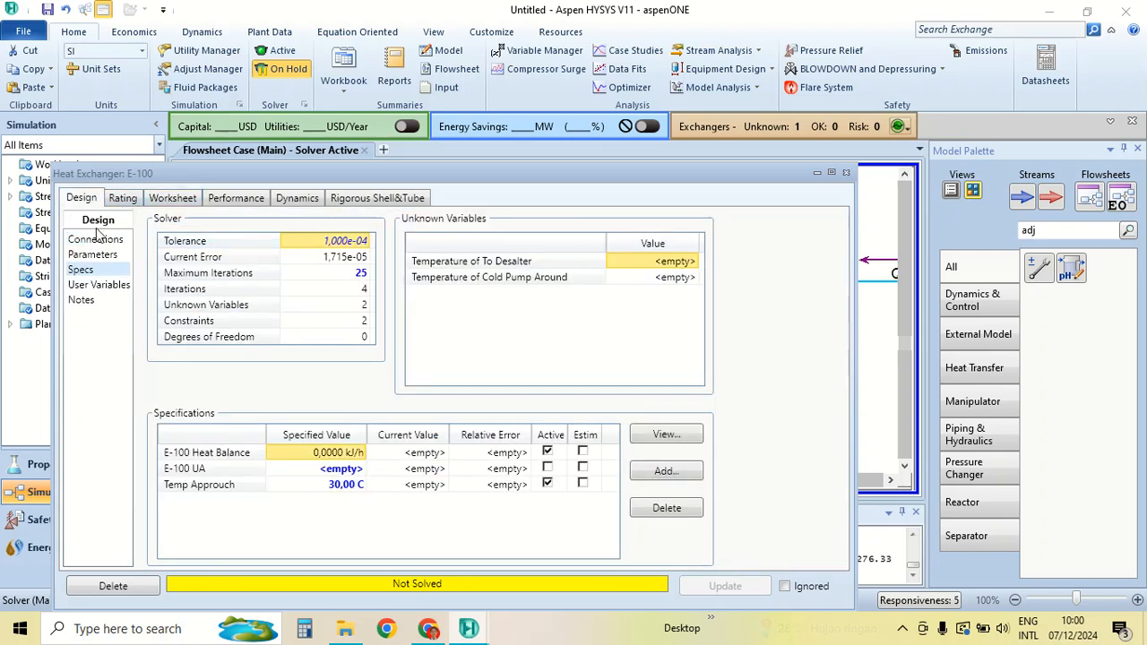
left_click(95, 240)
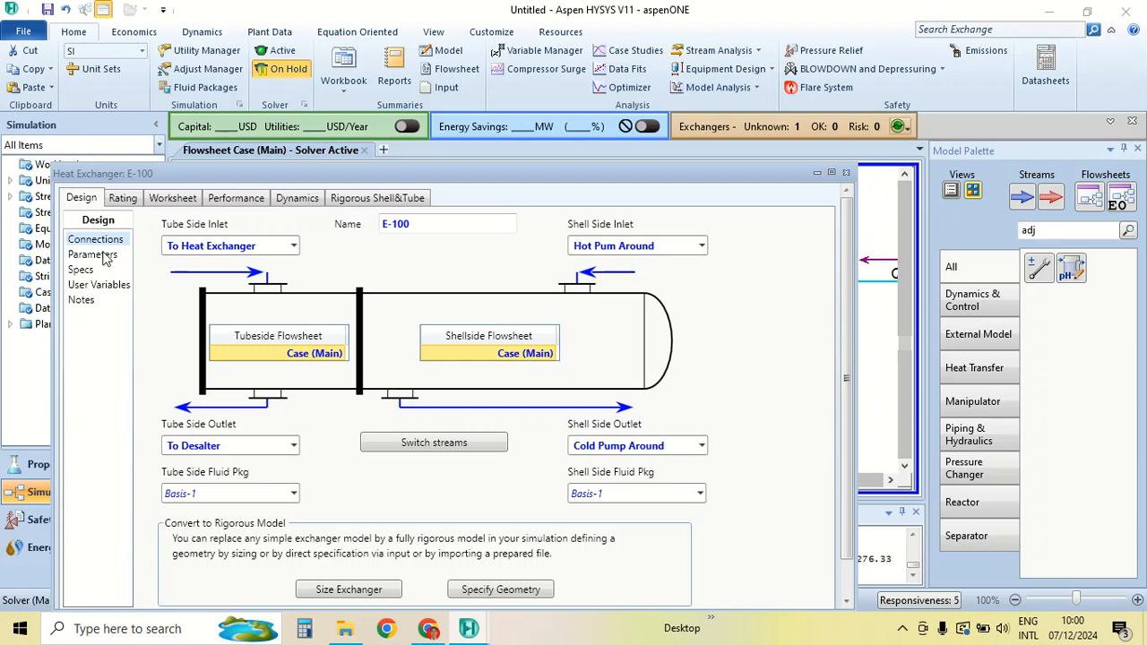
left_click(105, 256)
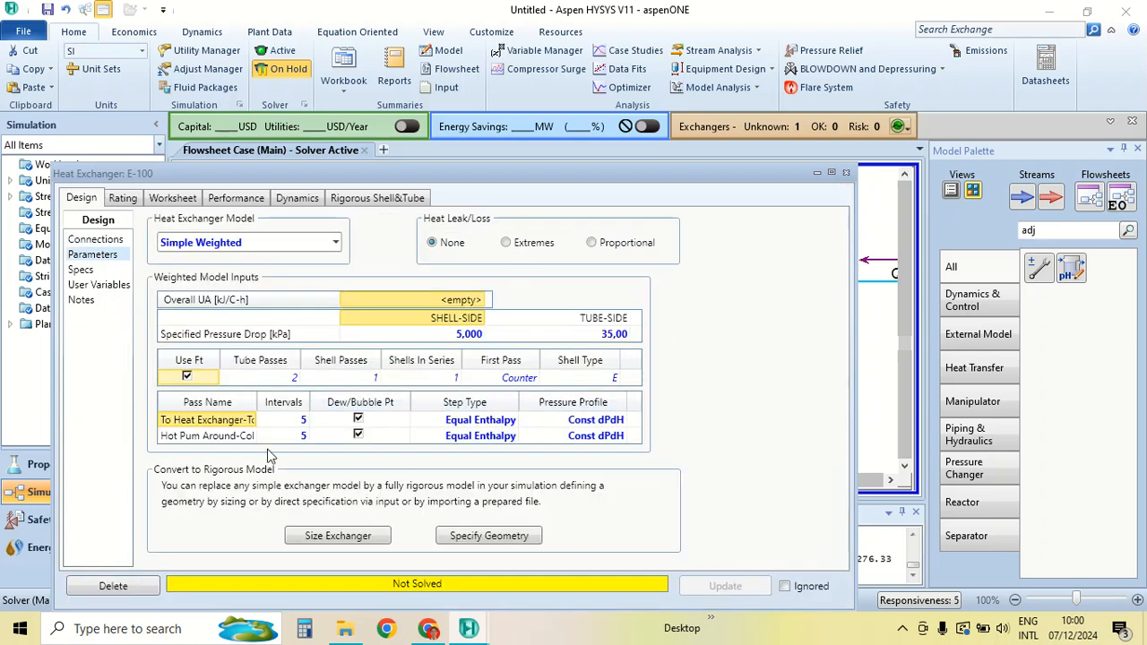
left_click(81, 271)
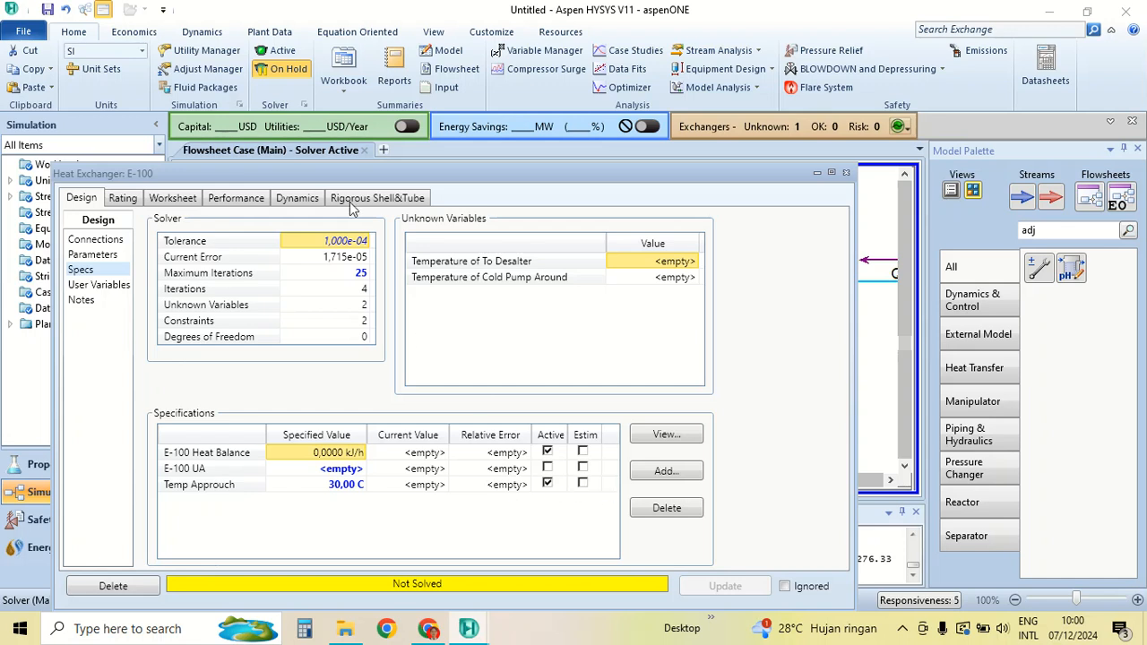
Try to reactivate the solver with the Desalter feed disconnected, check the consistency error, and close it
left_click(278, 50)
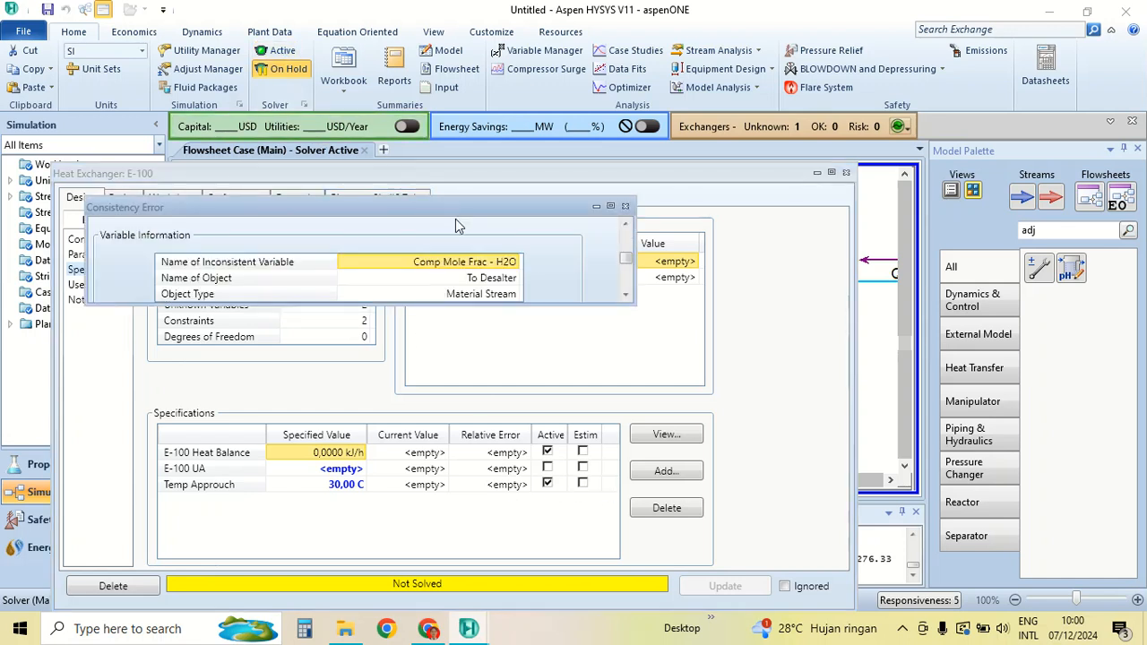
scroll(538, 242, "down", 1)
left_click(626, 206)
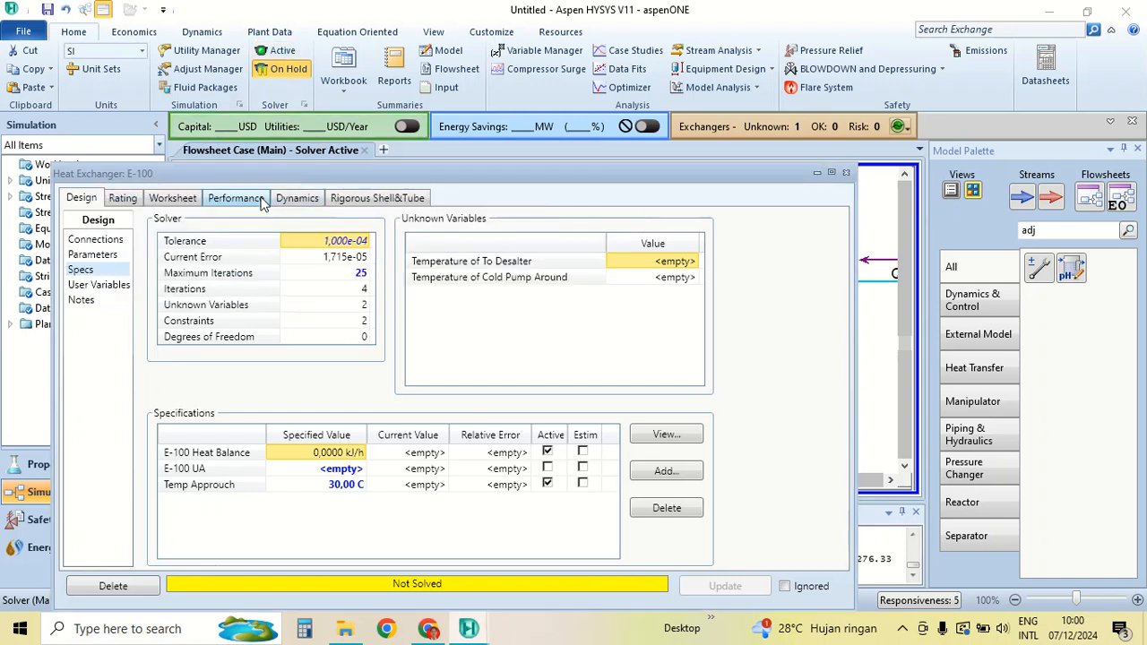
Clear the molar flow specified for To Desalter in E-100's worksheet, reactivate the solver, and close the exchanger
left_click(173, 198)
left_click(492, 283)
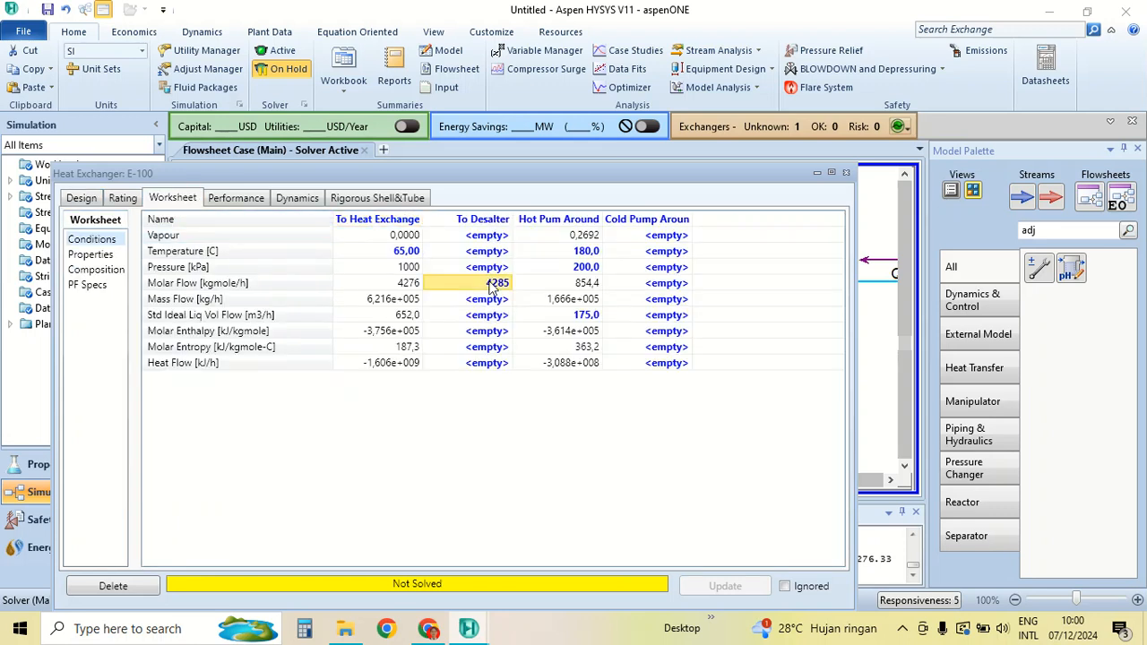
key("Delete")
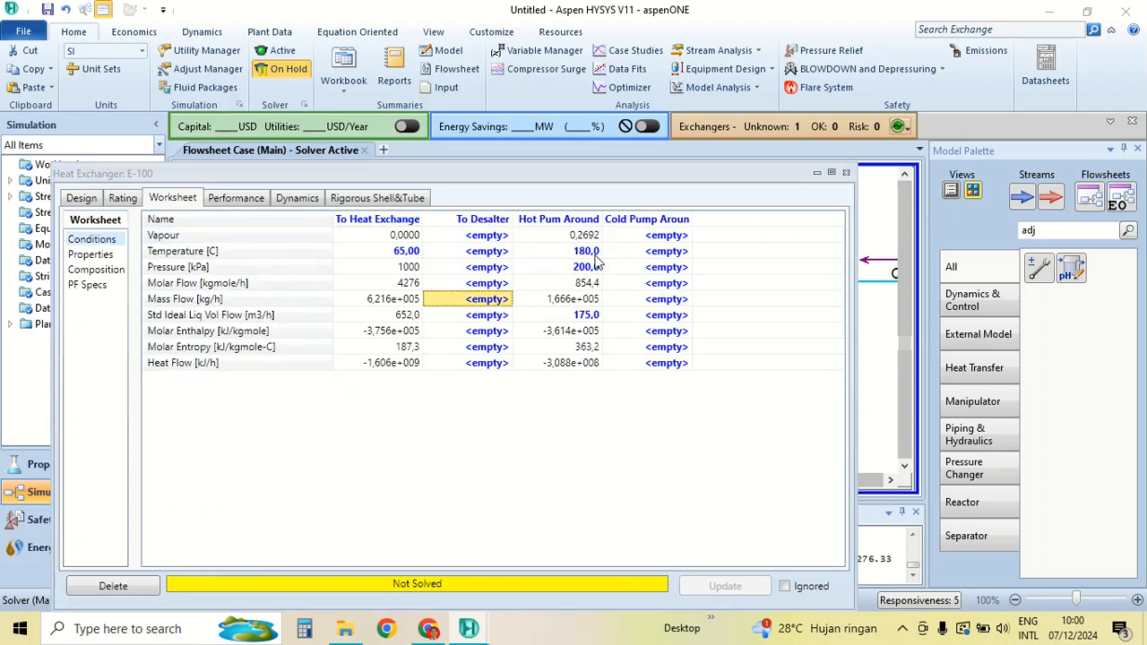
left_click(280, 52)
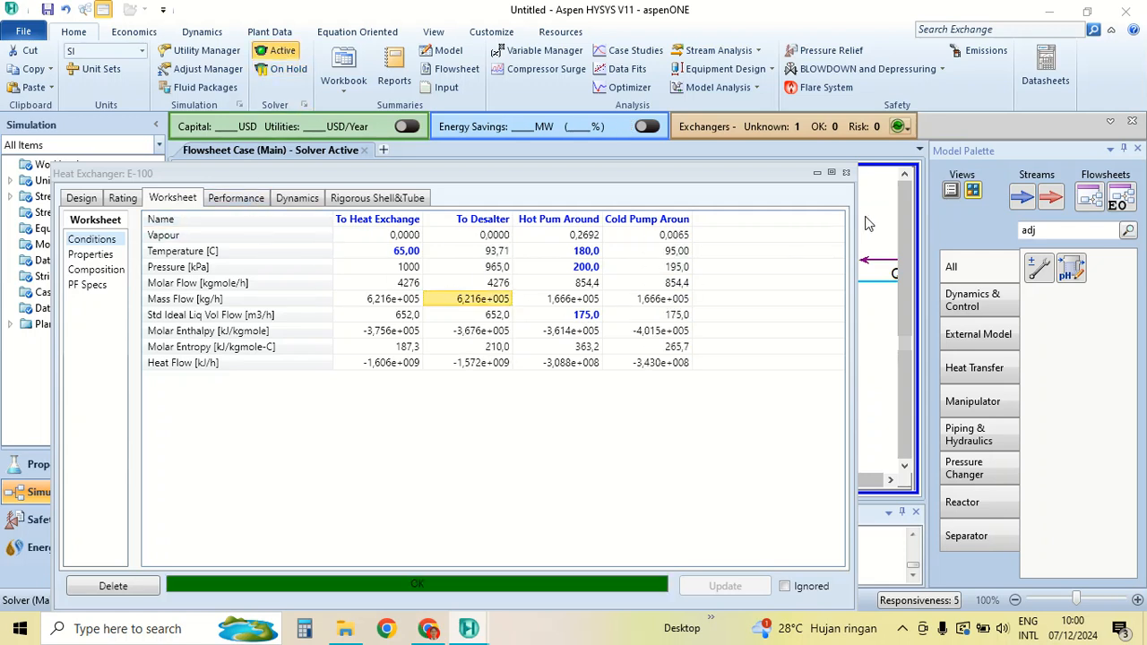
left_click(845, 174)
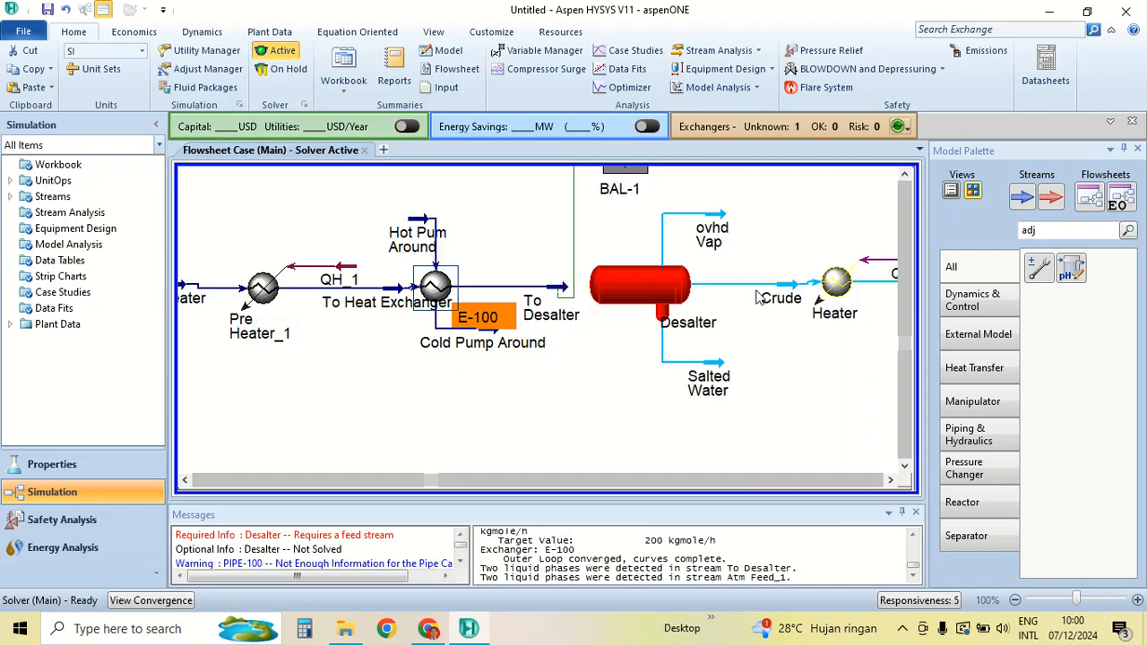
Connect the To Desalter stream as the Desalter's inlet again and close the separator window
double_click(605, 287)
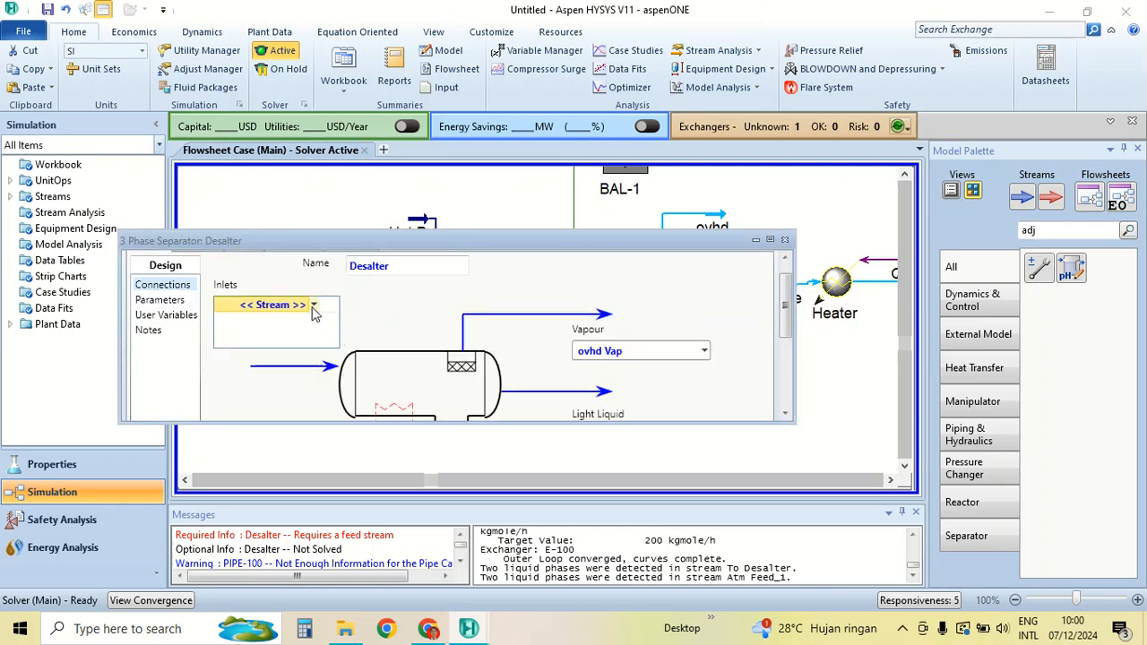
left_click(313, 306)
left_click(302, 395)
left_click(784, 239)
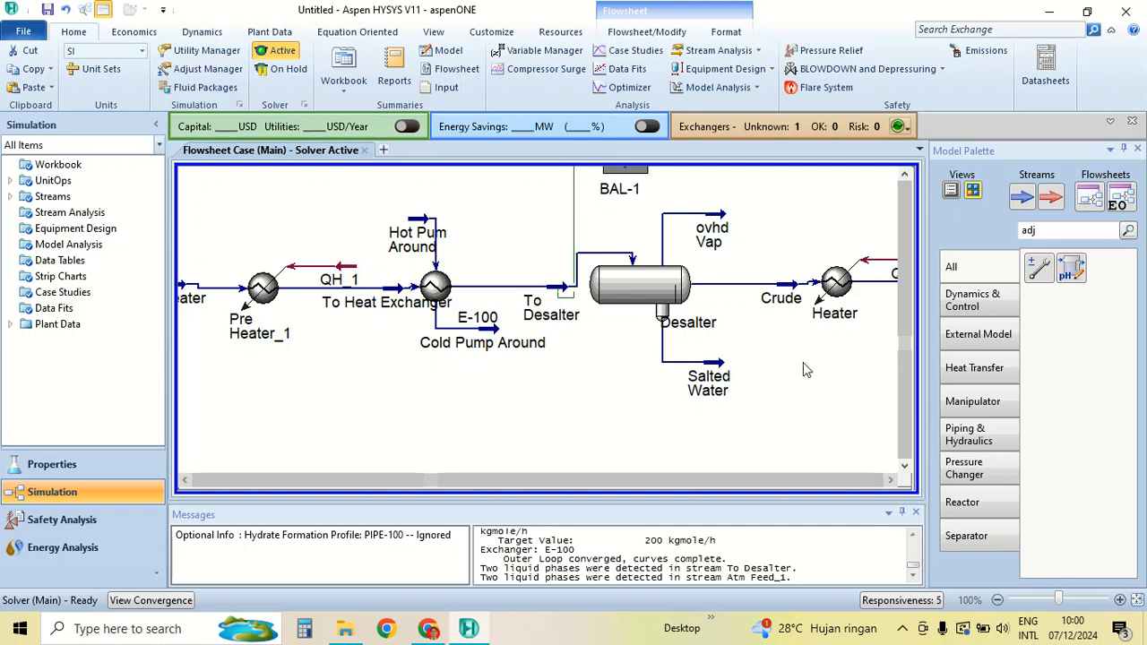
Place a new Adjust operation on the flowsheet above the To Desalter stream, beside BAL-1
scroll(584, 288, "up", 2)
scroll(588, 289, "down", 2)
left_click_drag(1039, 266, 571, 226)
left_click(588, 222)
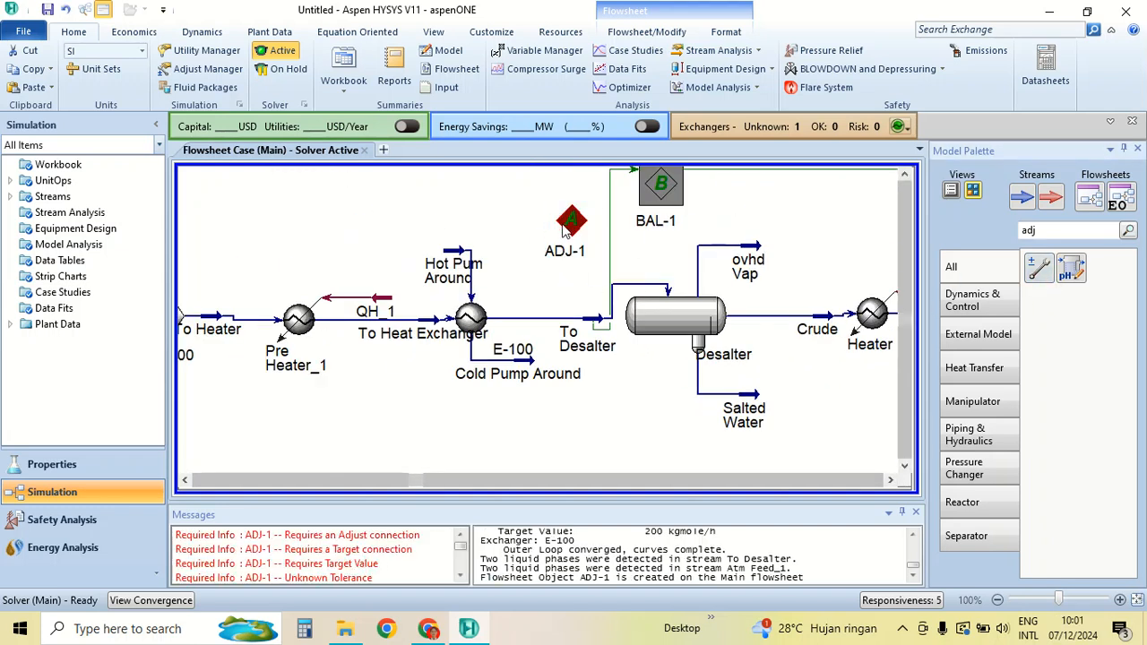
Set the adjusted variable of ADJ-1 to the Molar Flow of To Desalter
double_click(570, 224)
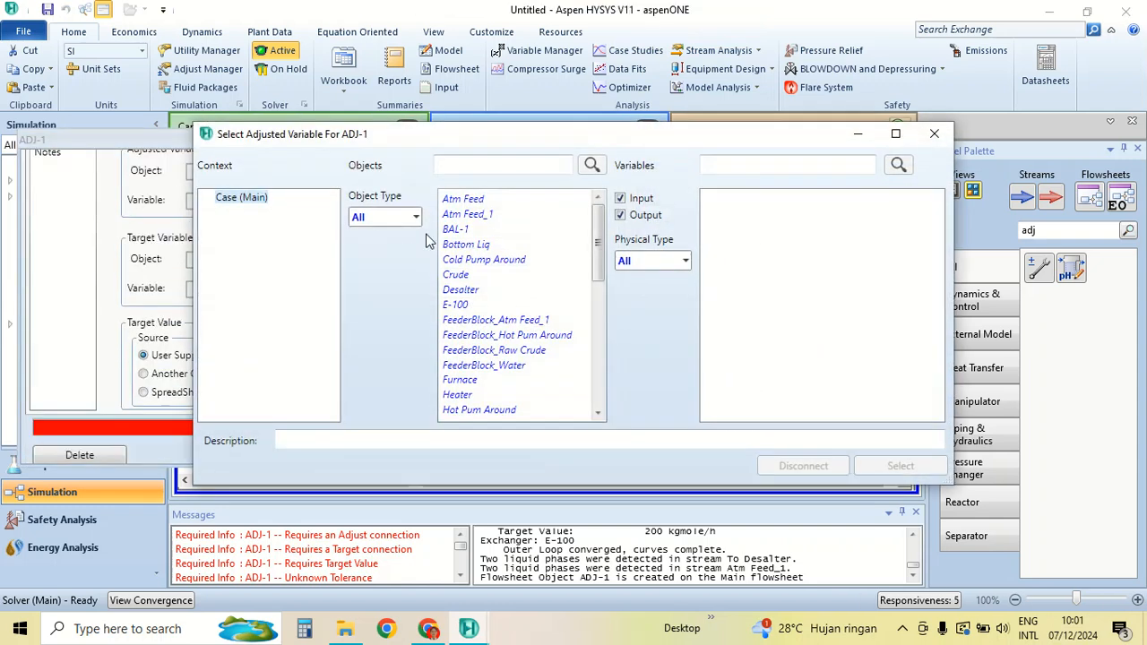
left_click(490, 164)
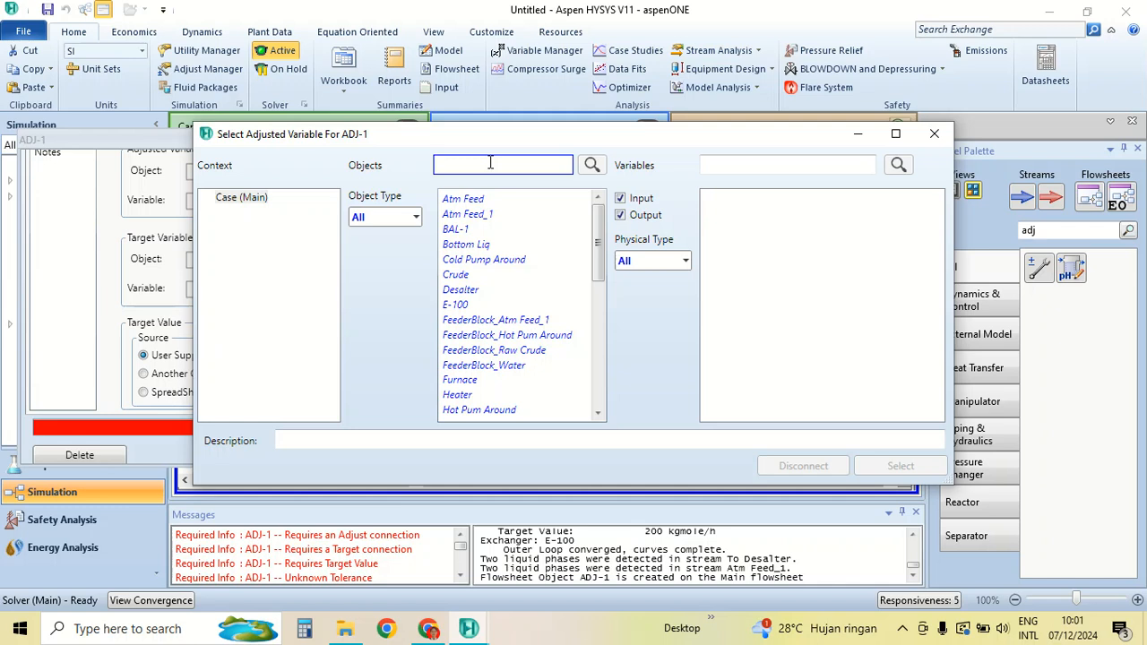
type("to")
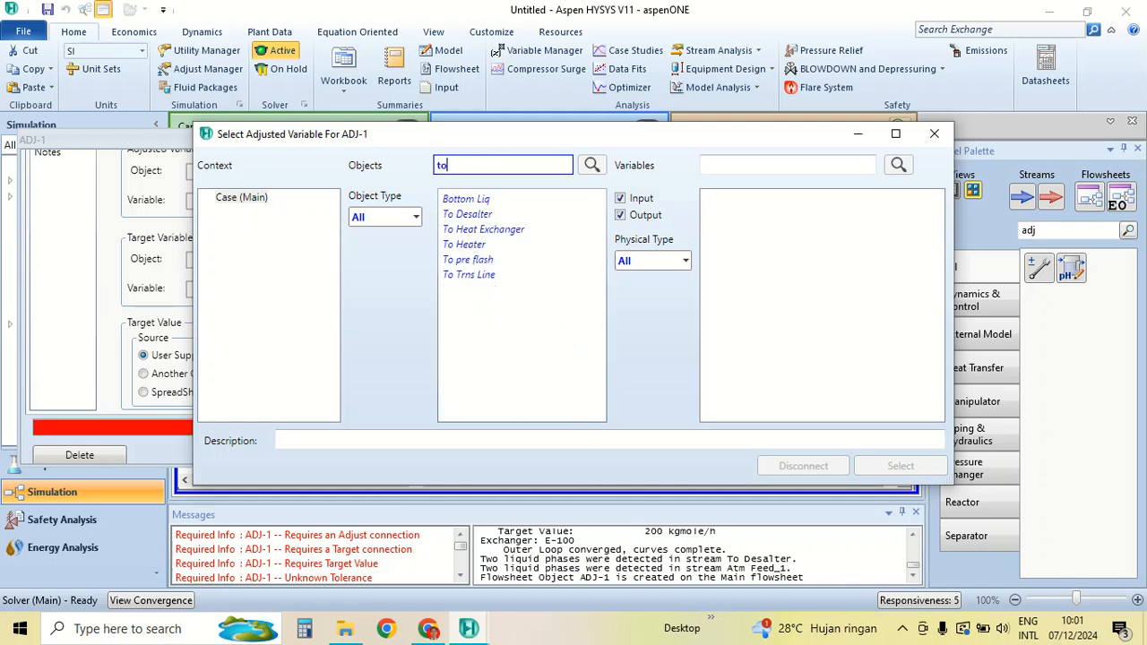
left_click(484, 217)
left_click(828, 165)
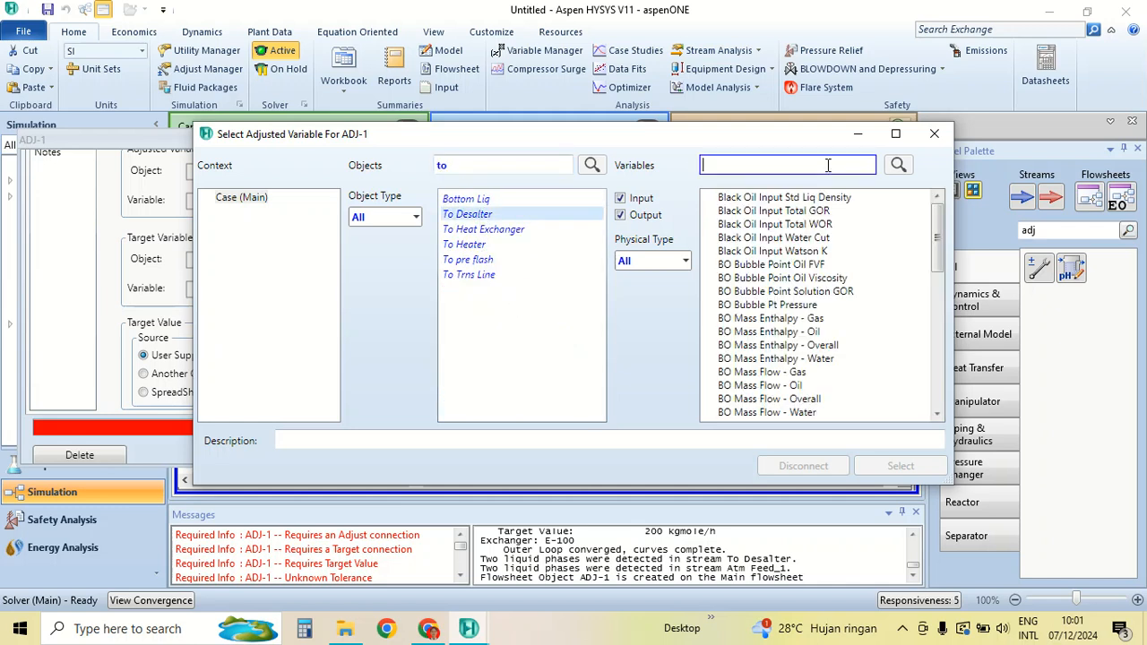
type("mol")
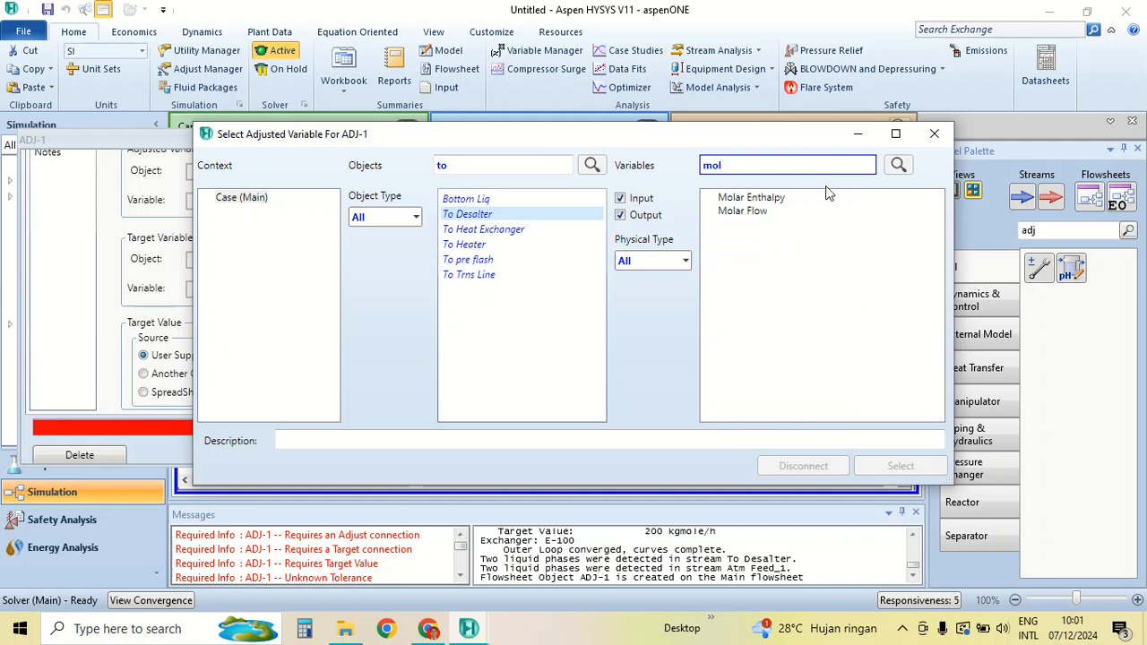
left_click(744, 210)
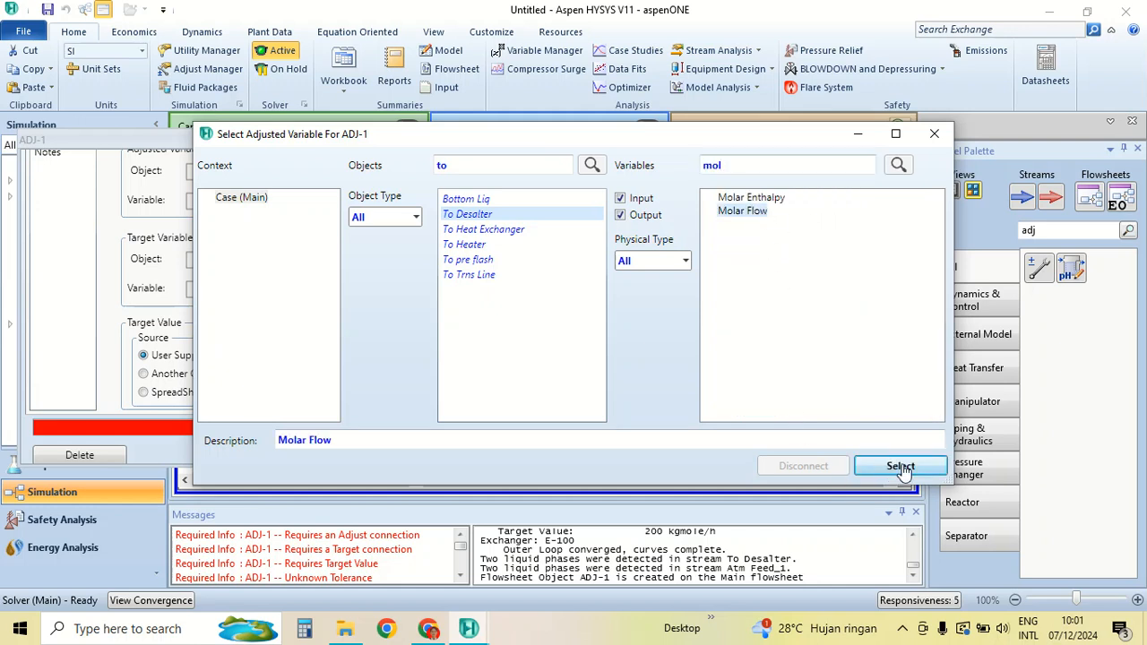
left_click(900, 467)
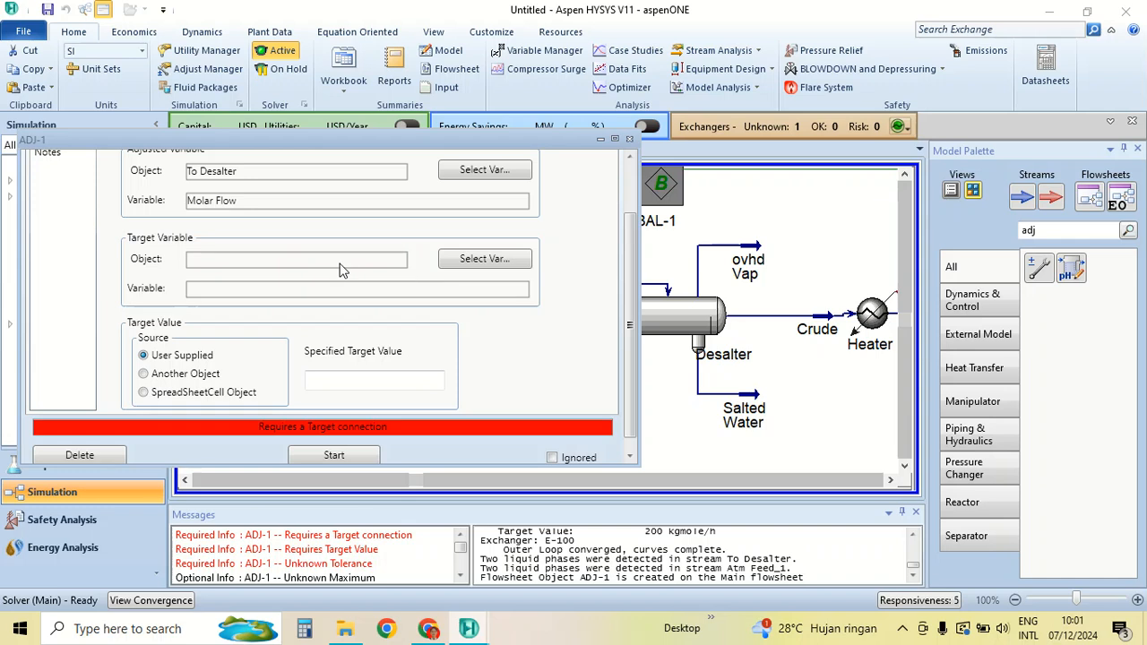
Set the target variable of ADJ-1 to the Temperature of the light Produk stream
left_click(485, 260)
left_click(487, 167)
type("ligh")
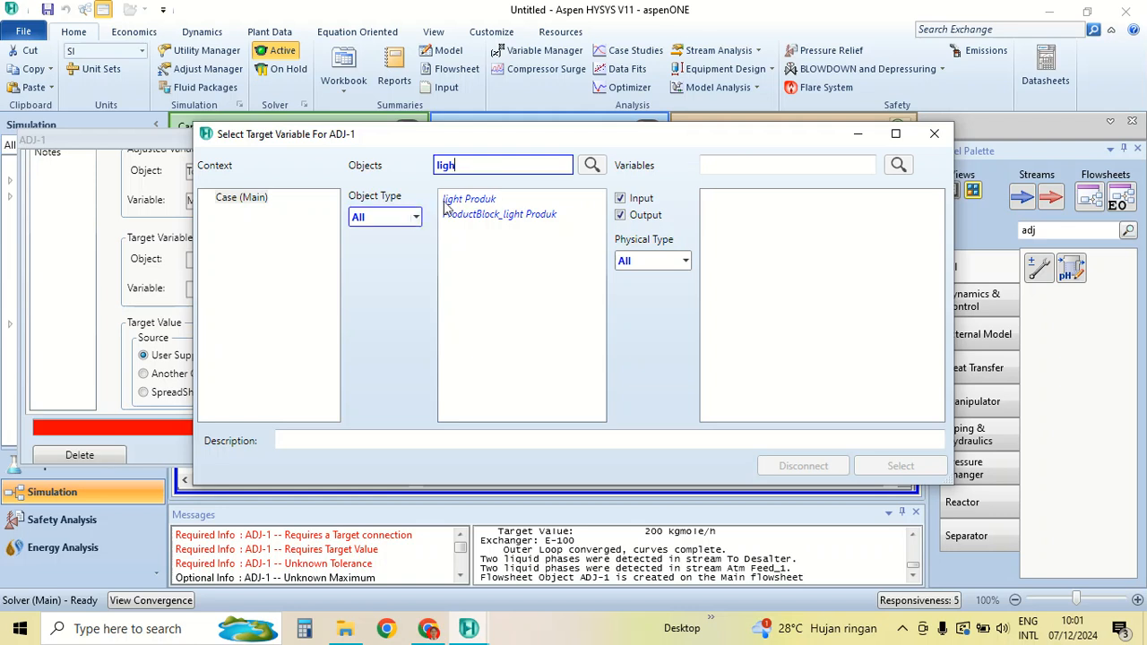
left_click(454, 204)
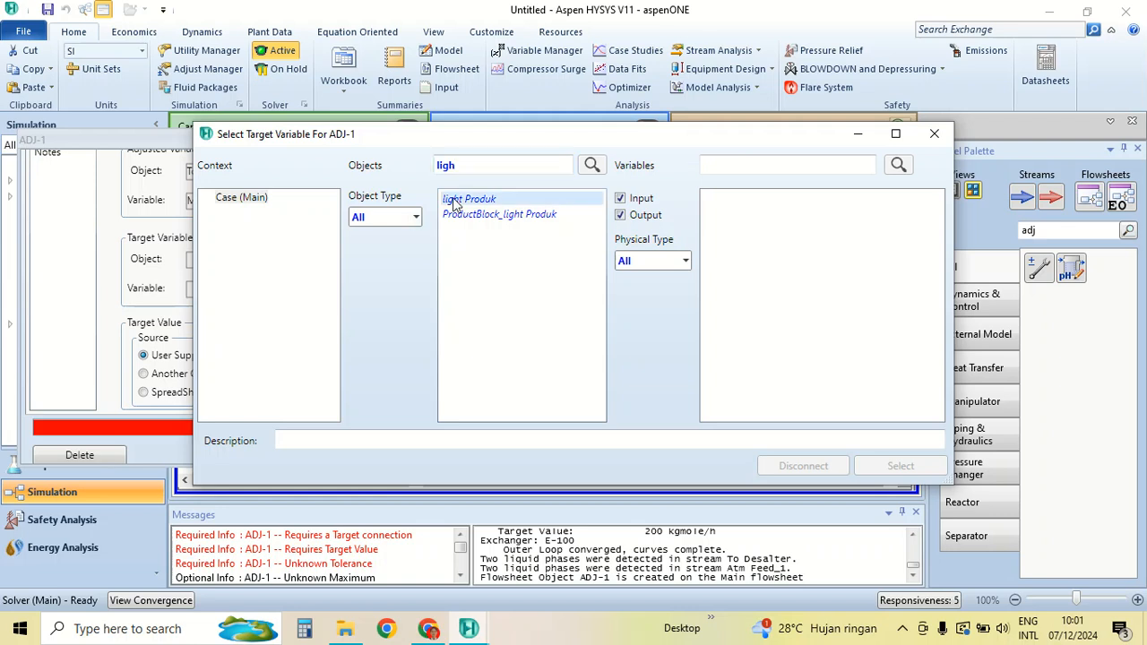
left_click(789, 164)
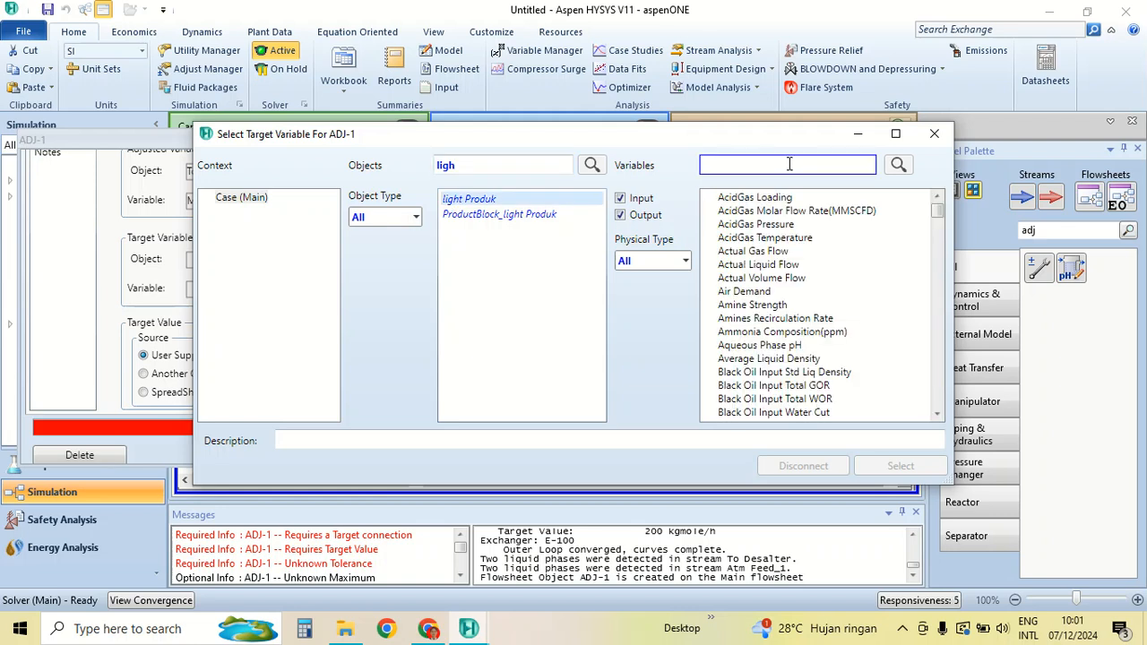
type("tem")
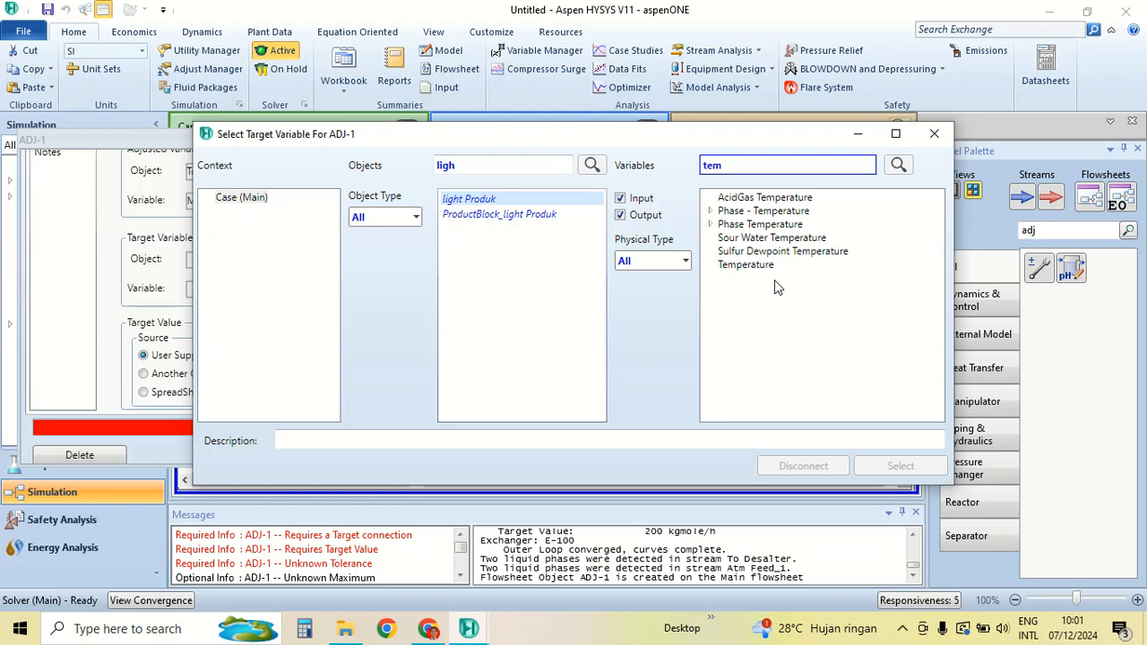
left_click(747, 265)
left_click(900, 466)
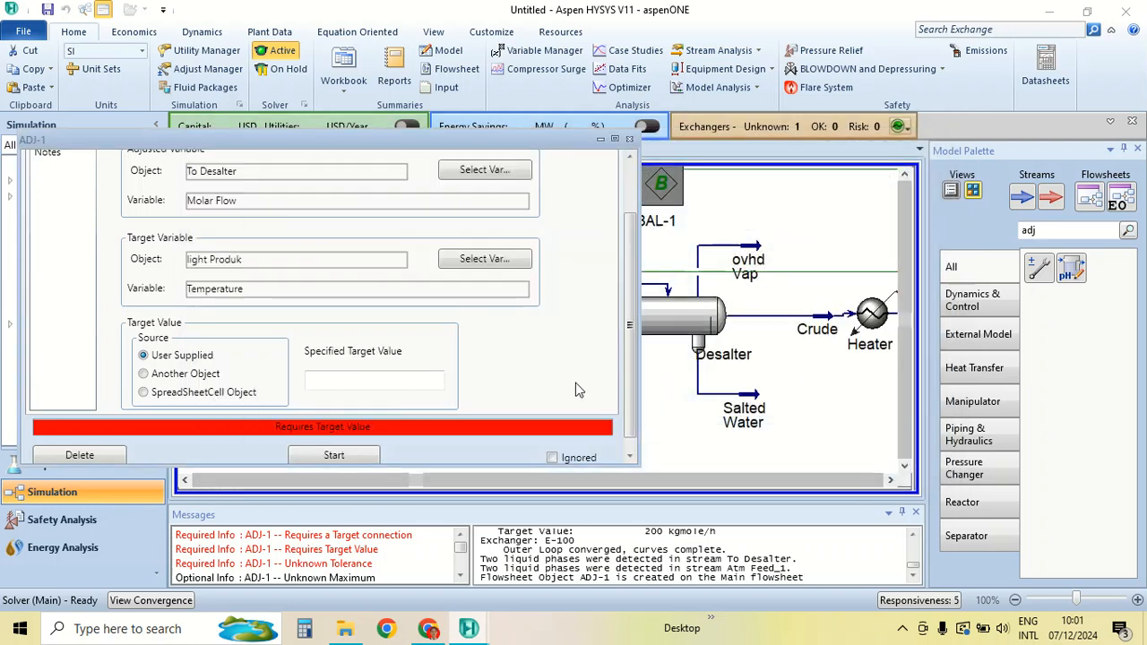
Specify a user-supplied target value of 200 °C for ADJ-1
left_click(383, 384)
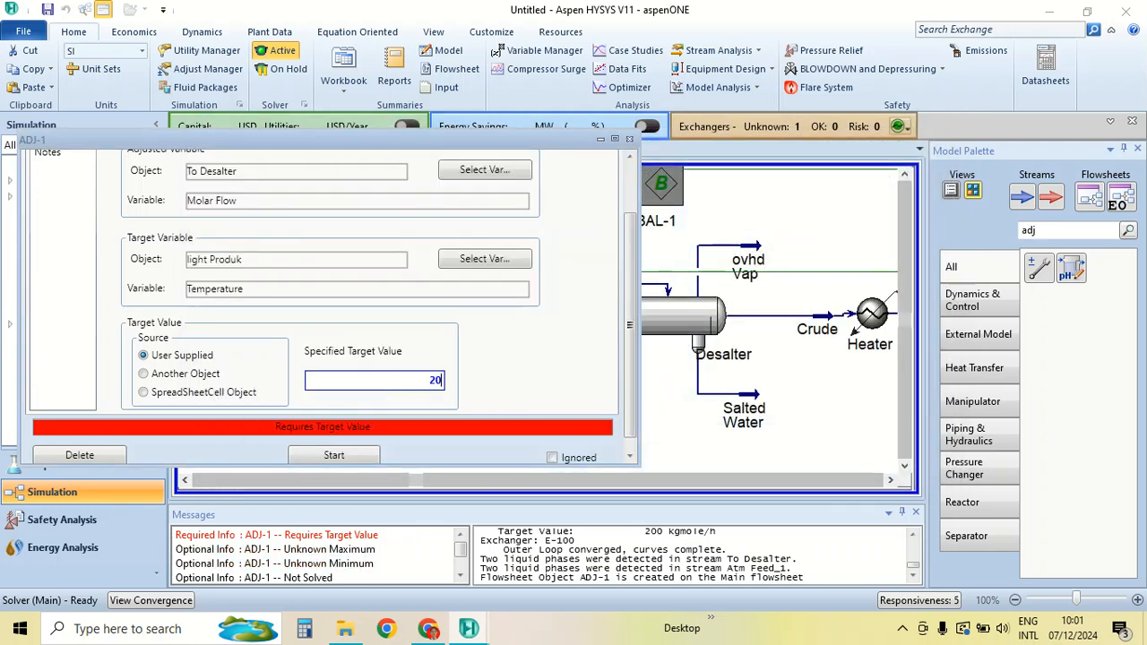
type("200")
key("Return")
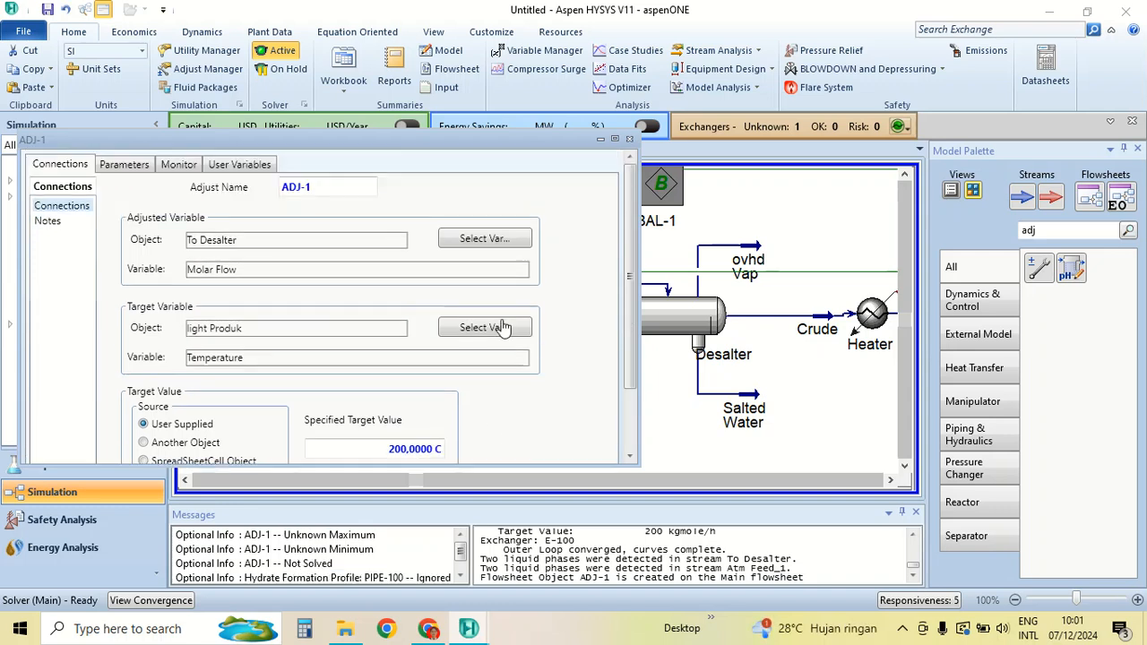
Check ADJ-1's solving parameters, start its calculation, and dismiss the consistency error
left_click(125, 165)
left_click(366, 277)
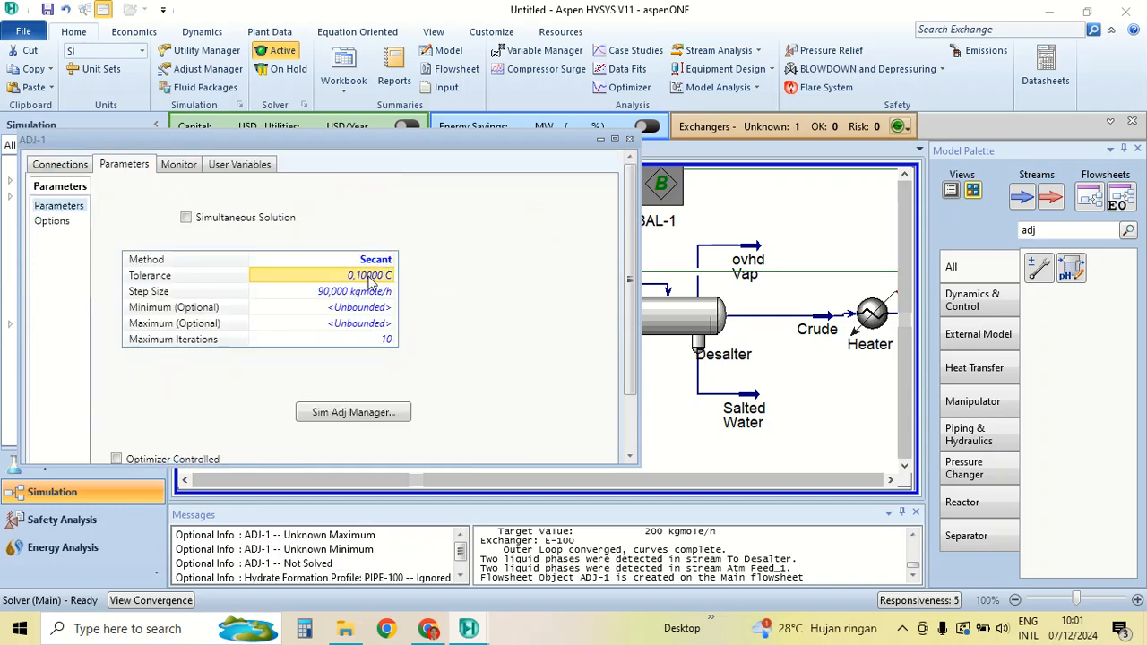
scroll(401, 293, "down", 1)
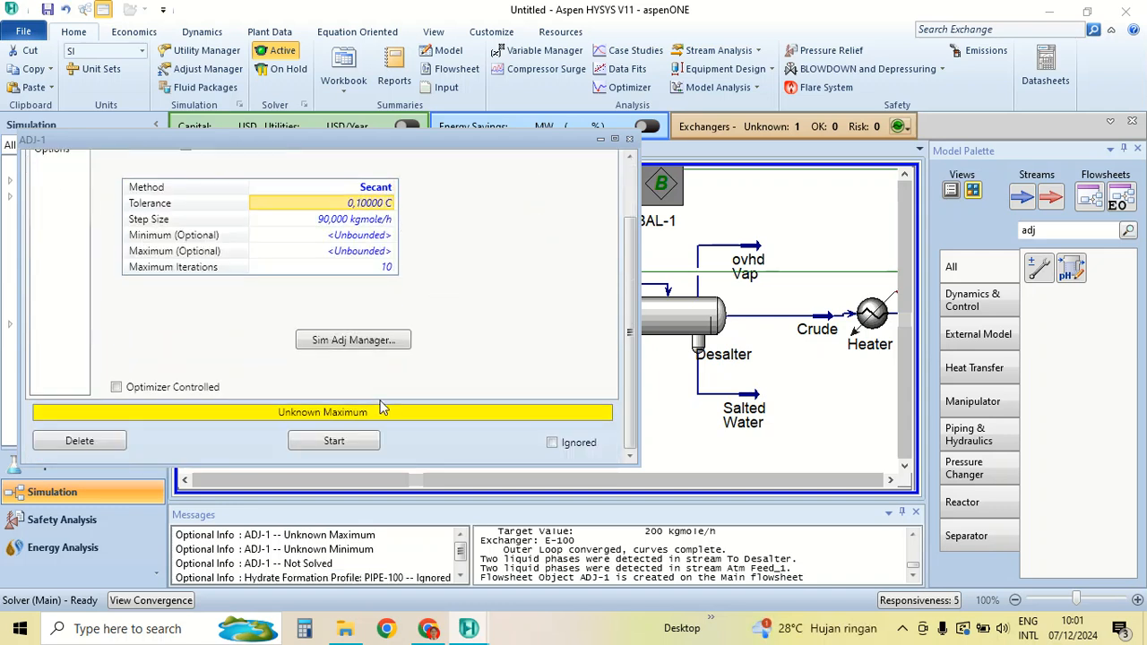
left_click(333, 442)
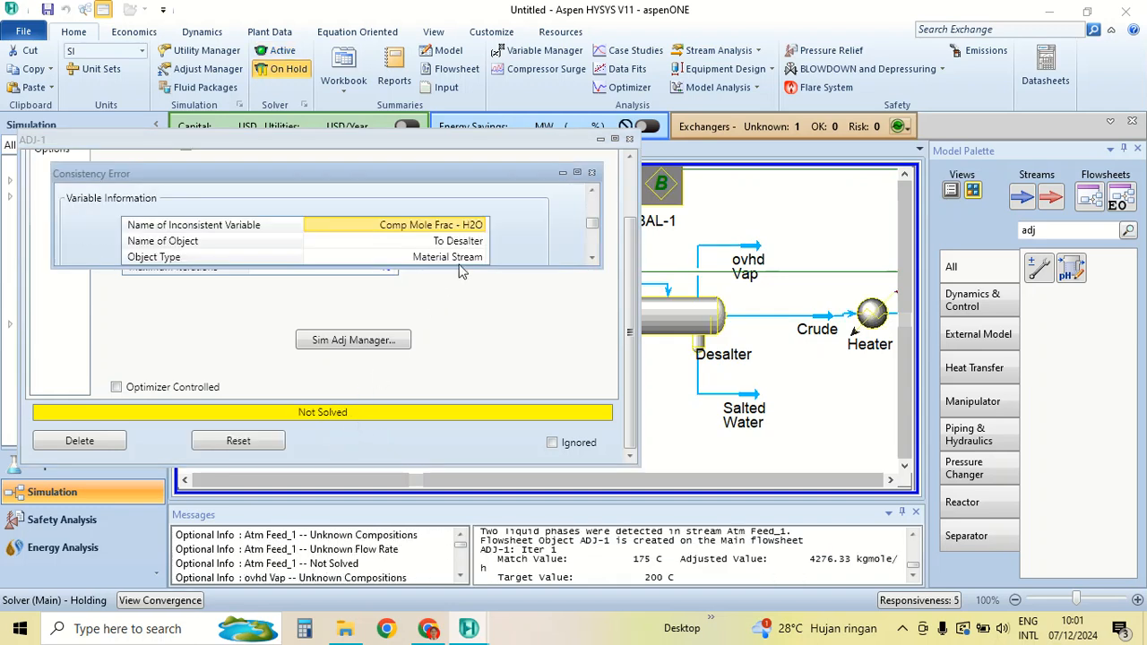
left_click_drag(591, 227, 593, 193)
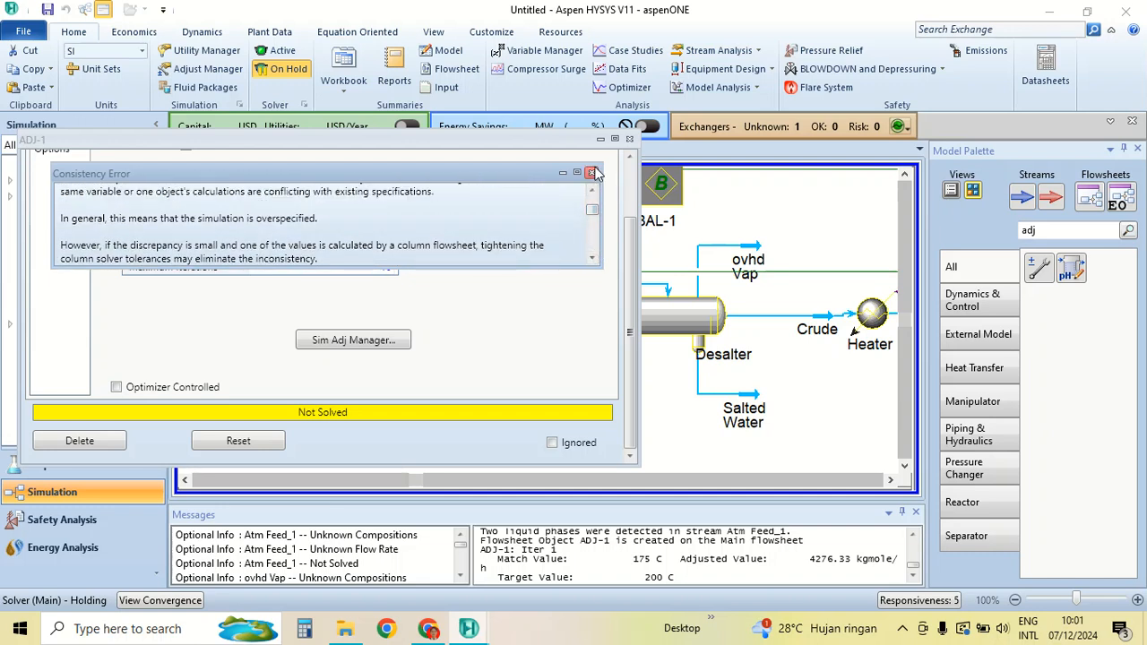
left_click(592, 172)
Set ADJ-1's specified target value to 175 °C and raise it to 180 °C
scroll(506, 301, "up", 2)
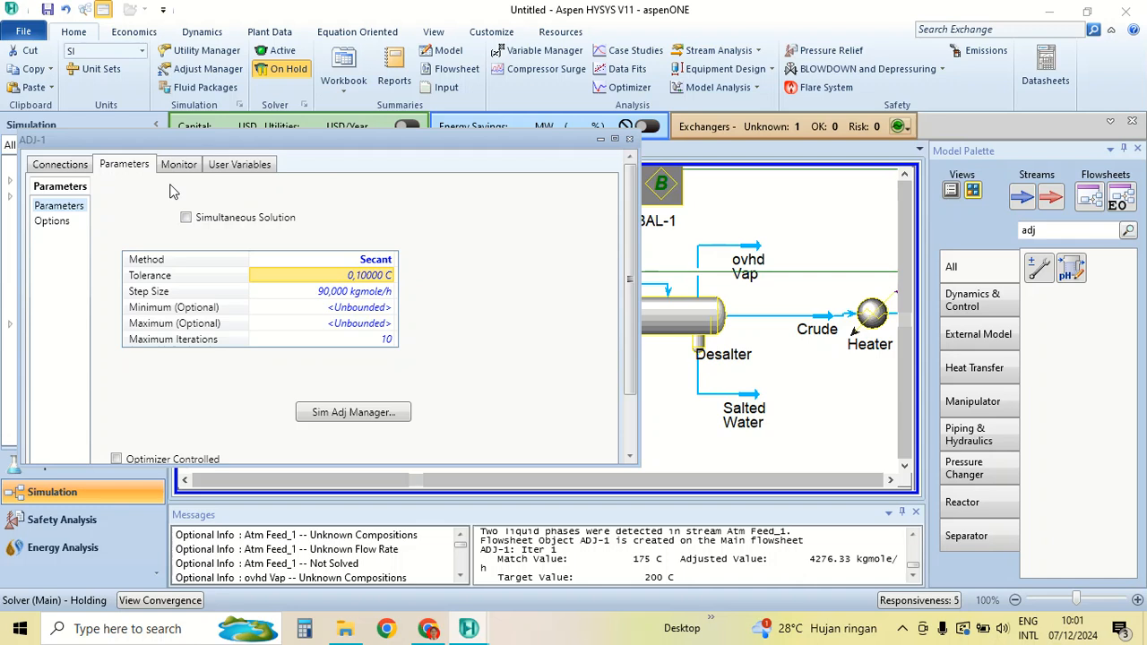
left_click(61, 164)
left_click(401, 449)
type("175")
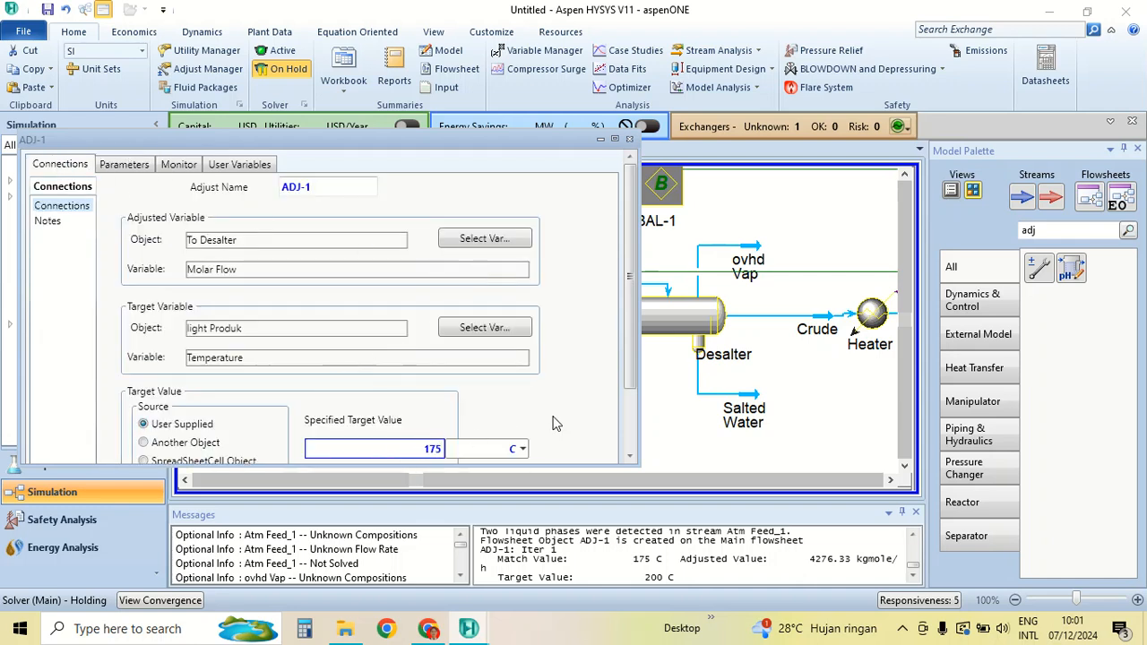
key("Return")
left_click(424, 448)
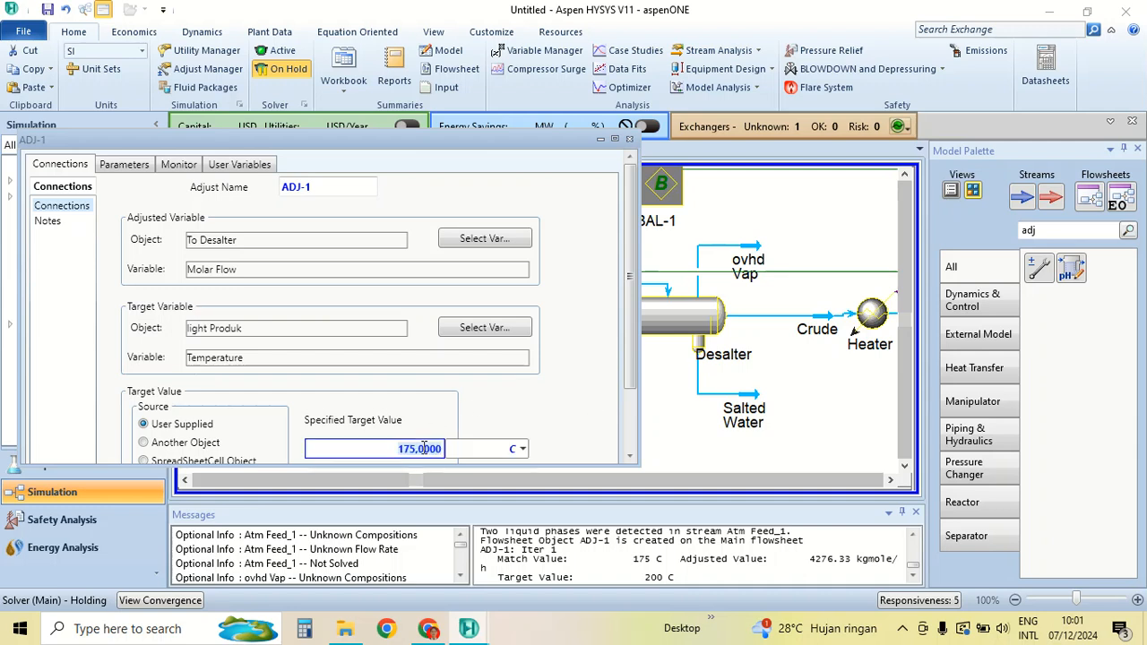
type("1")
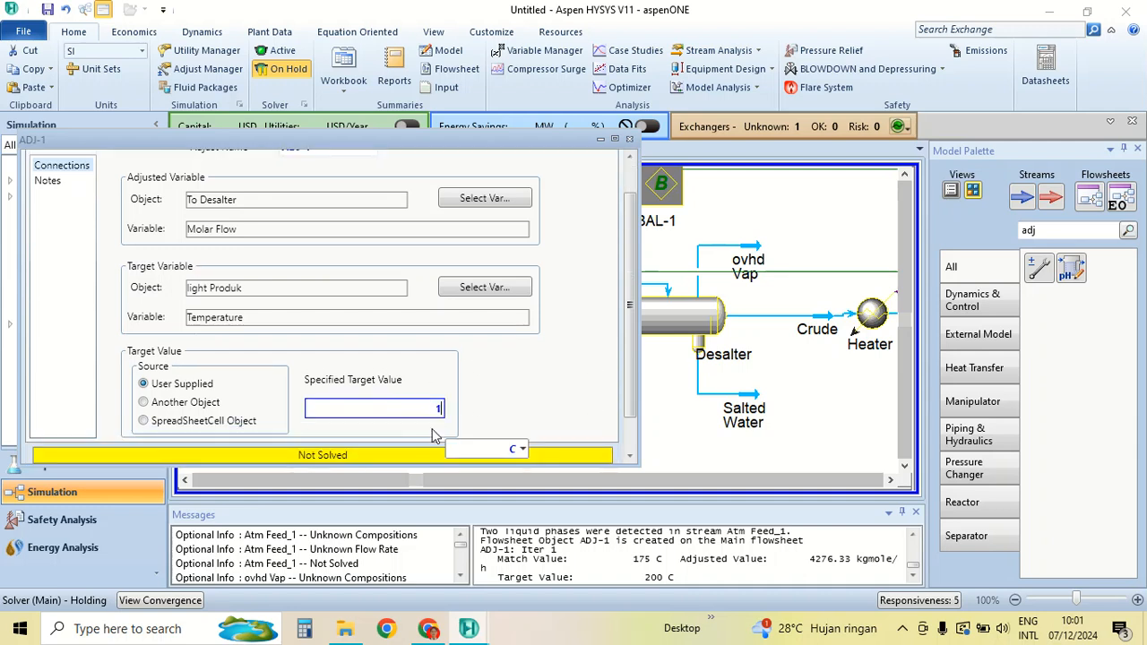
type("80")
key("Return")
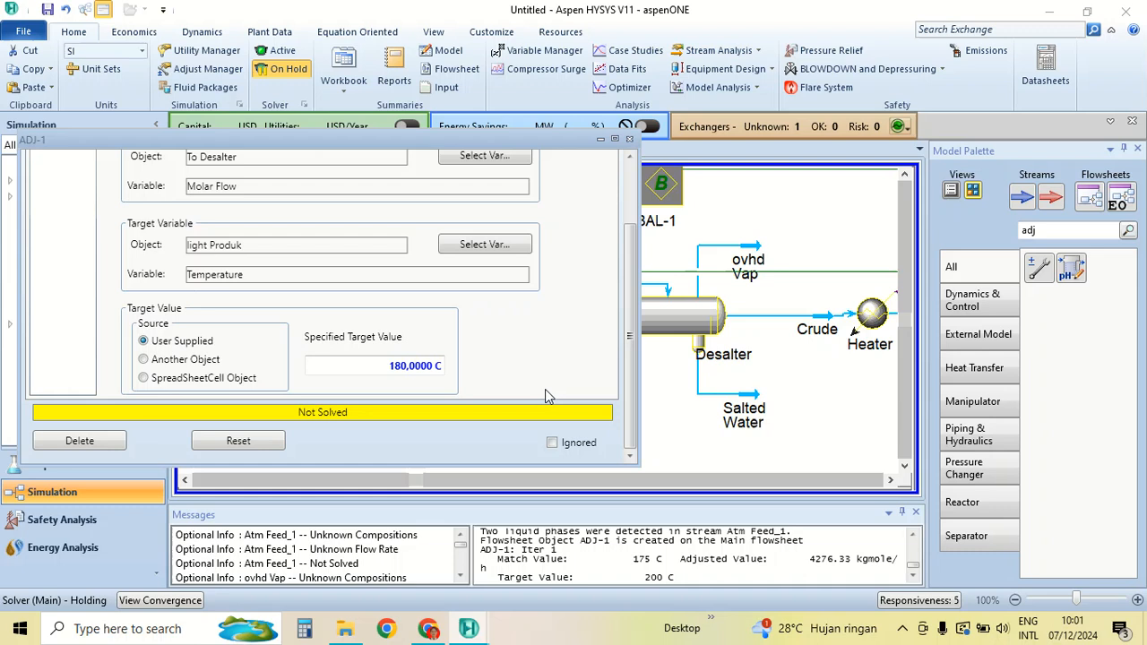
Reset ADJ-1 and reactivate the solver, closing the consistency error and the Adjust window
left_click(237, 439)
left_click(285, 52)
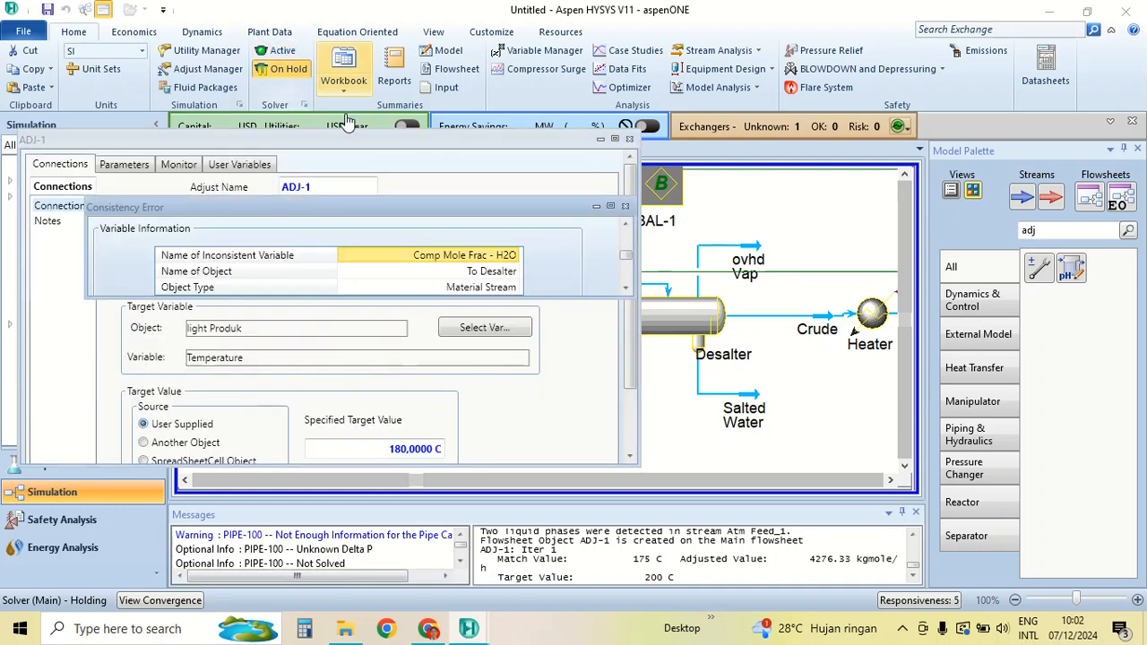
scroll(462, 231, "down", 1)
scroll(549, 268, "down", 2)
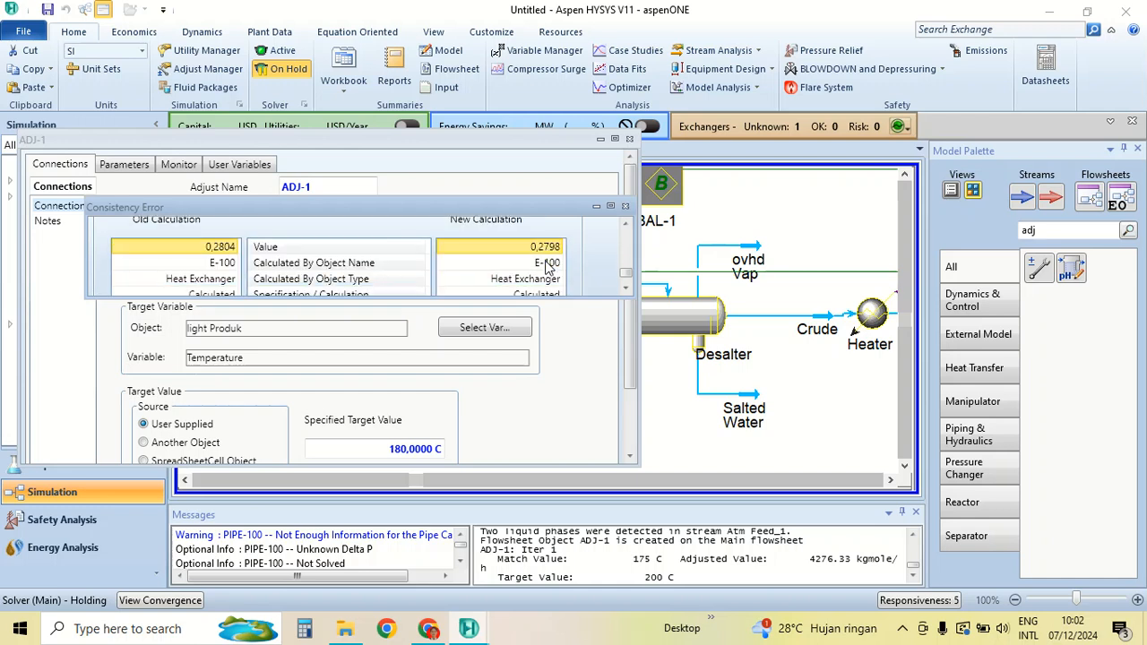
left_click(625, 206)
left_click(625, 139)
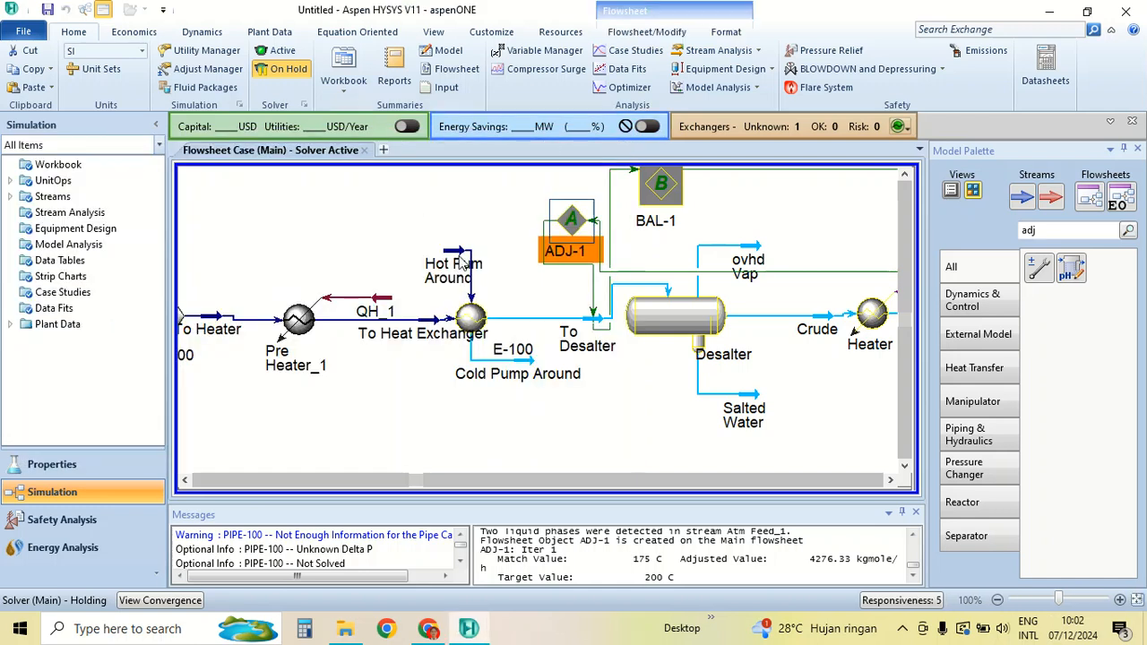
Delete the Adjust operation ADJ-1 from the flowsheet
right_click(581, 232)
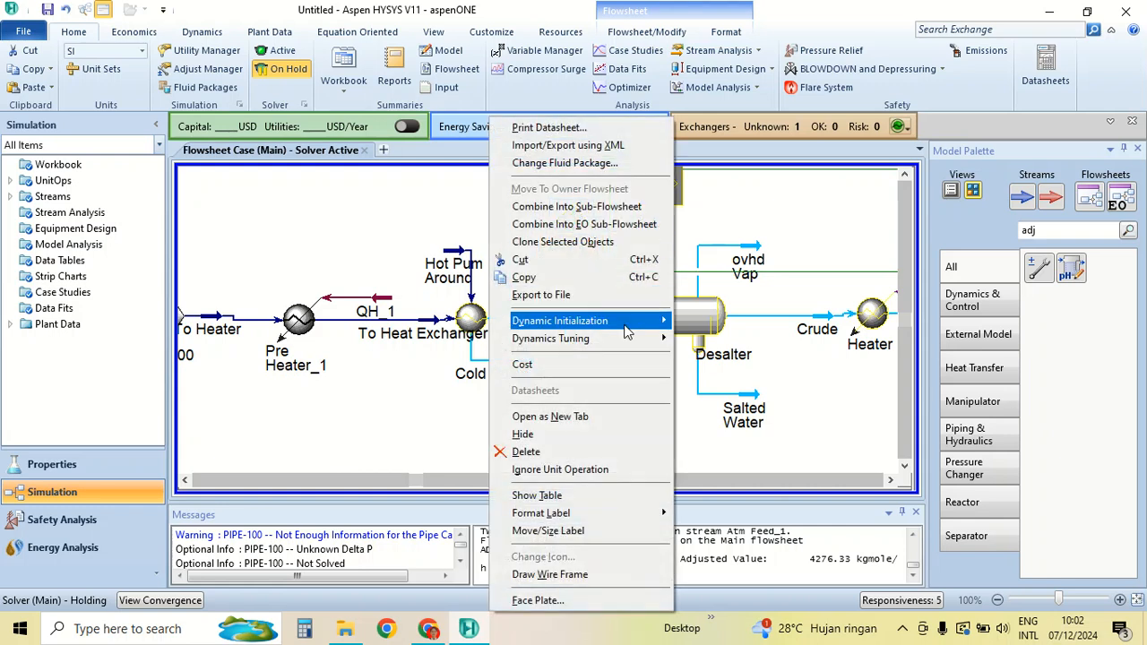
left_click(610, 459)
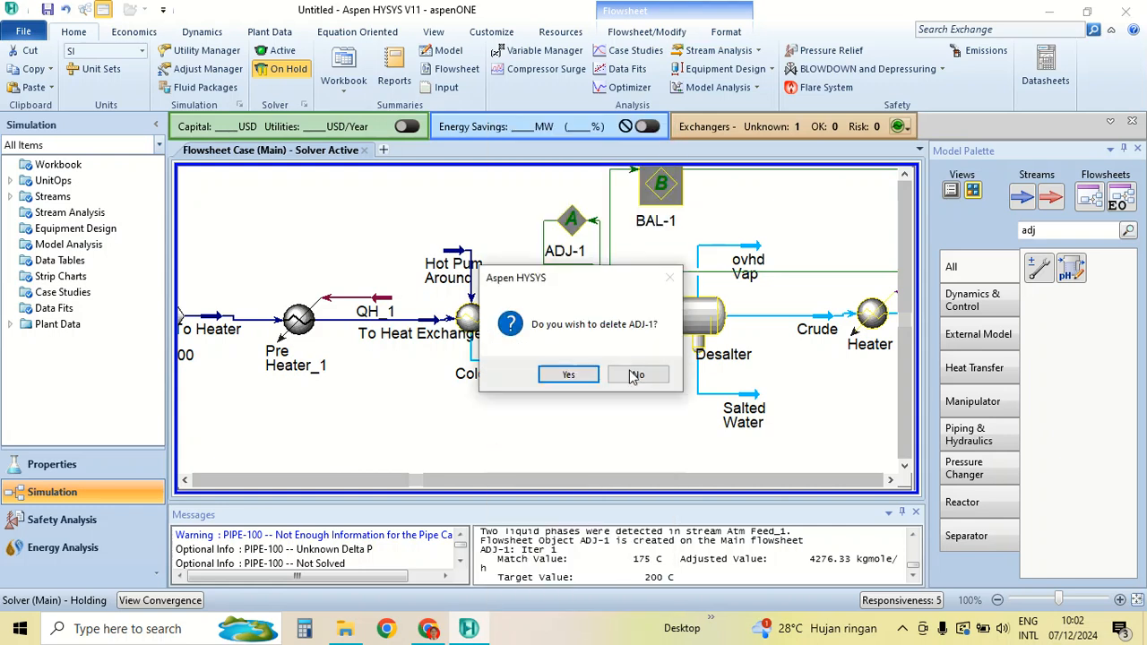
left_click(570, 376)
Remove To Desalter's specified molar flow in the E-100 worksheet, put the solver back to active, and close the exchanger
double_click(473, 321)
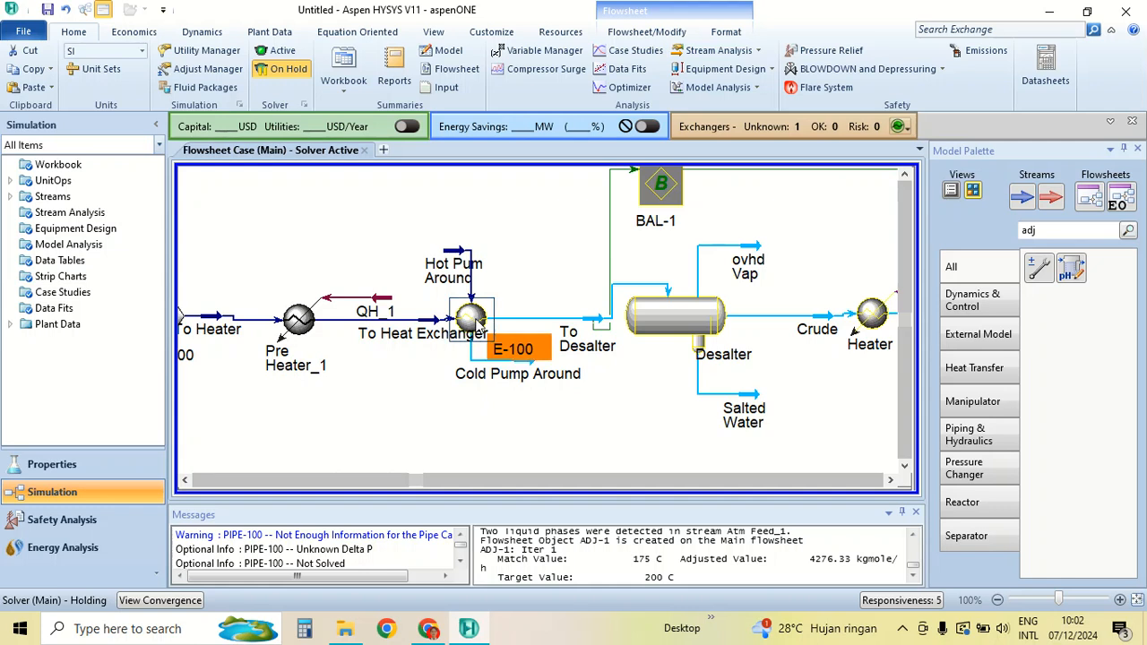
left_click(563, 353)
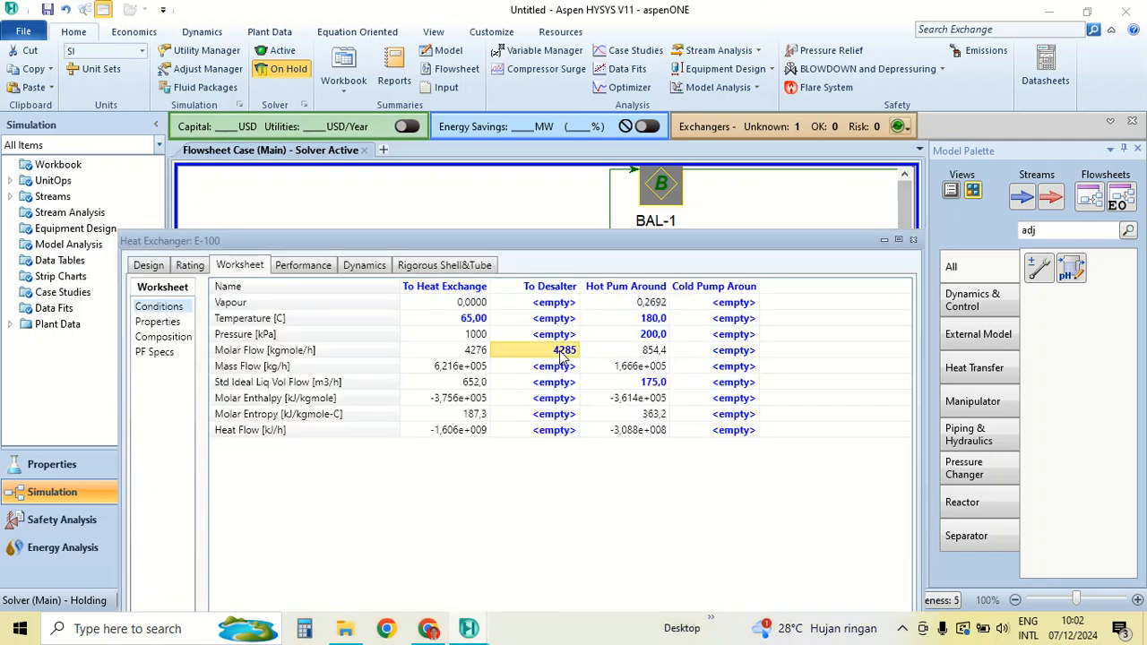
key("Delete")
left_click(281, 54)
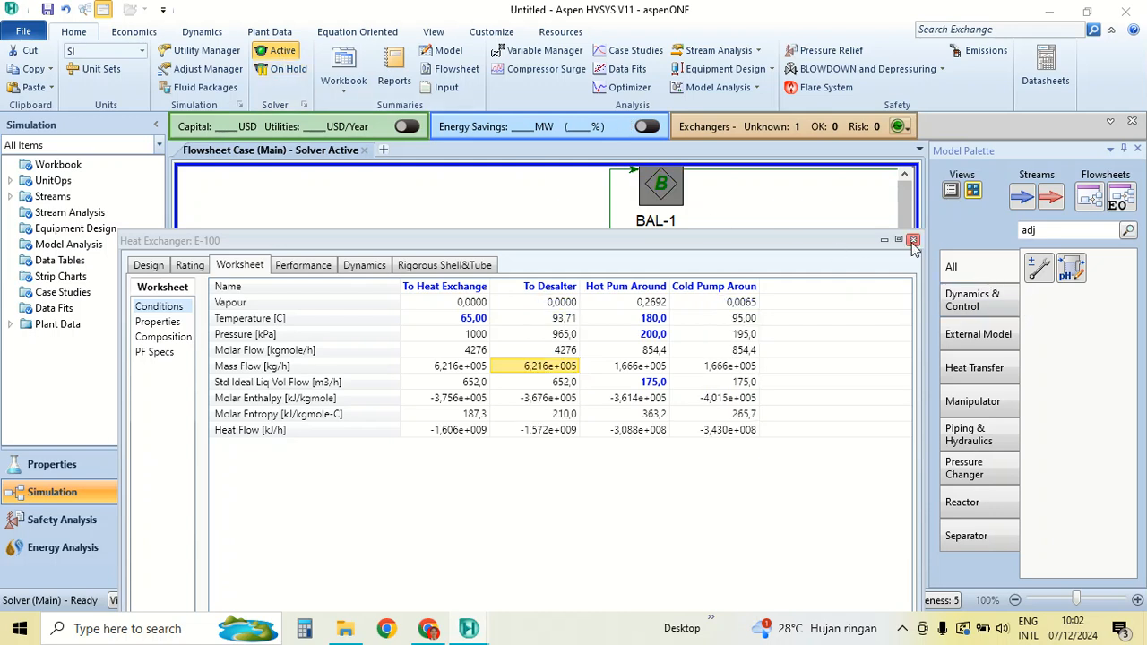
left_click(913, 240)
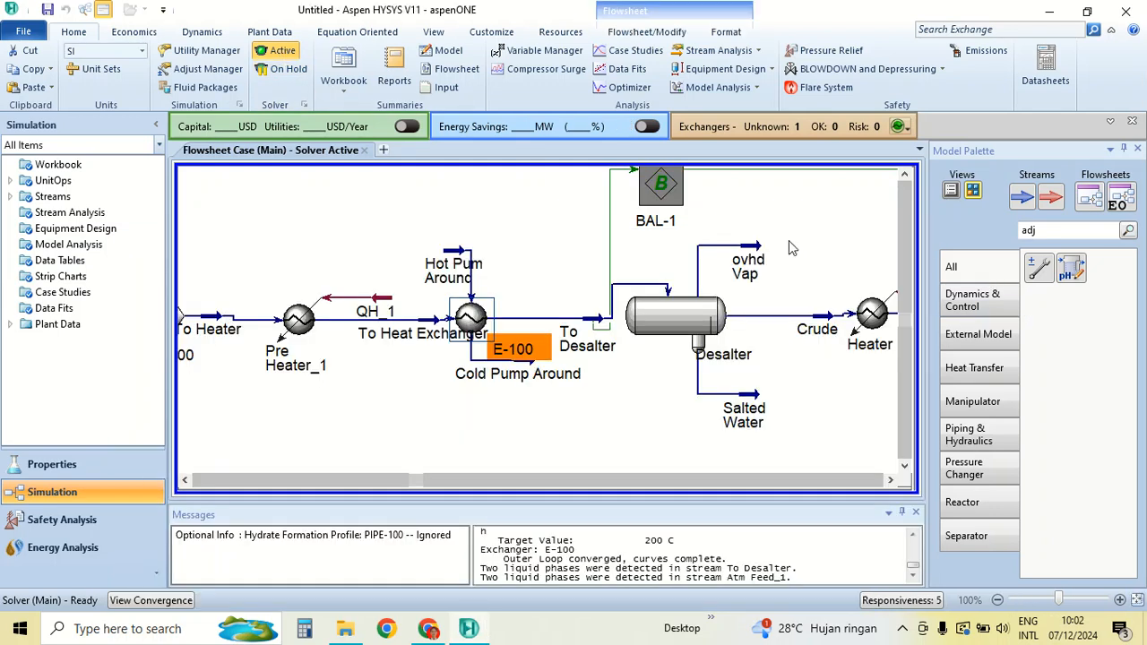
Check the conditions of the light Produk stream and place a new Adjust operation above To Desalter, beside BAL-1
left_click(897, 482)
scroll(771, 357, "down", 1)
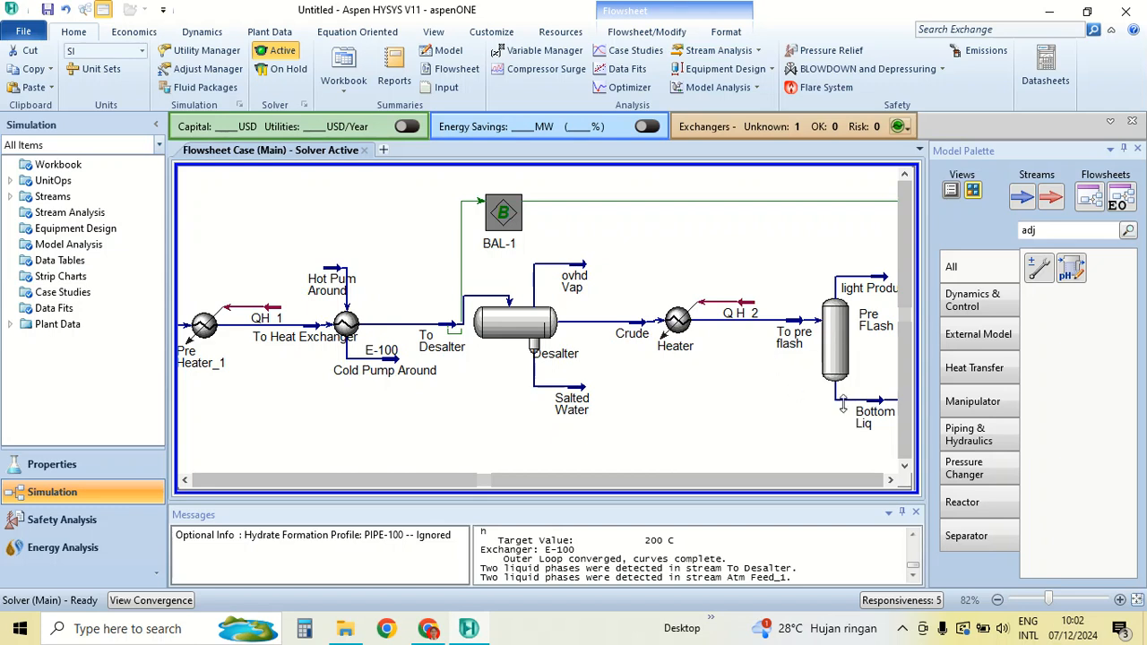
double_click(866, 288)
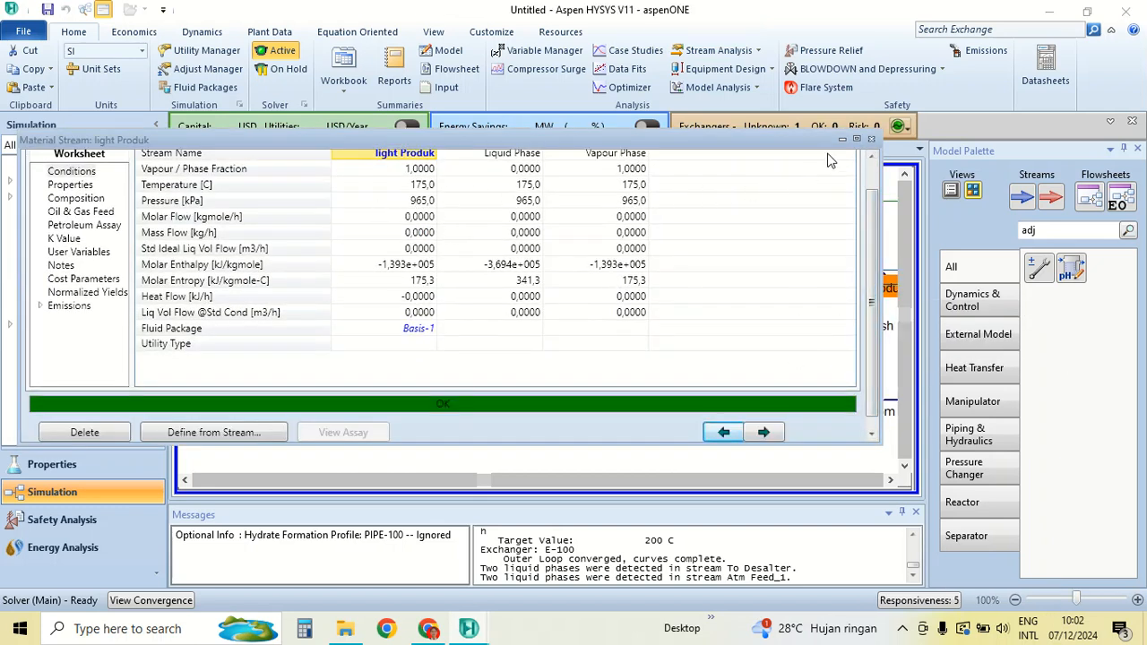
left_click(870, 140)
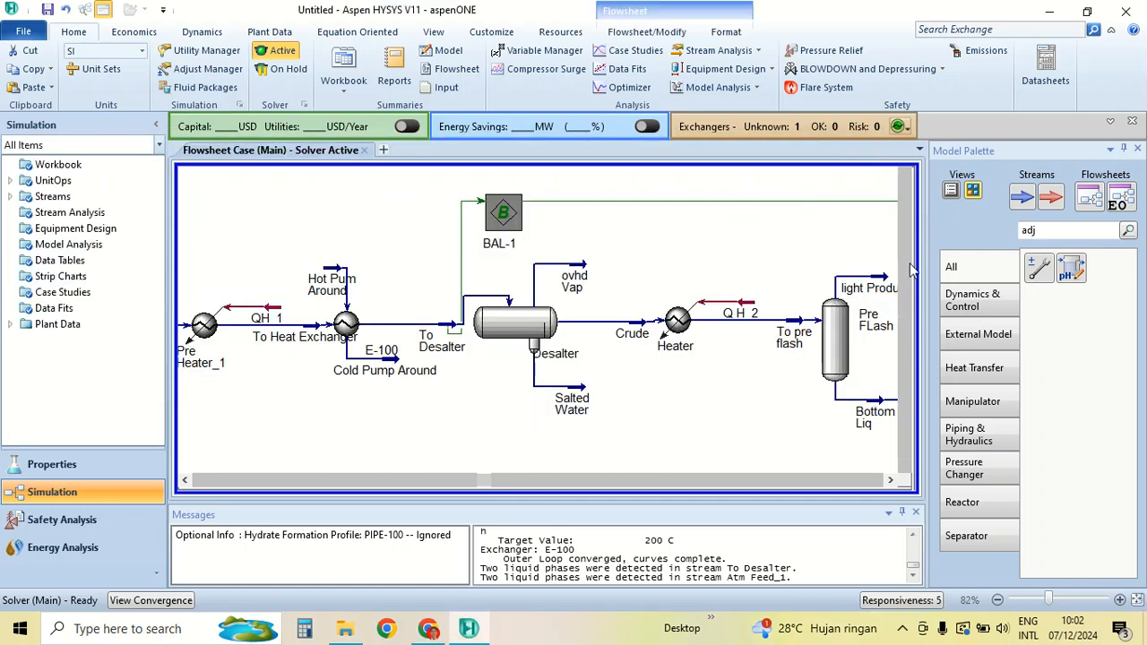
left_click(1038, 267)
left_click(397, 258)
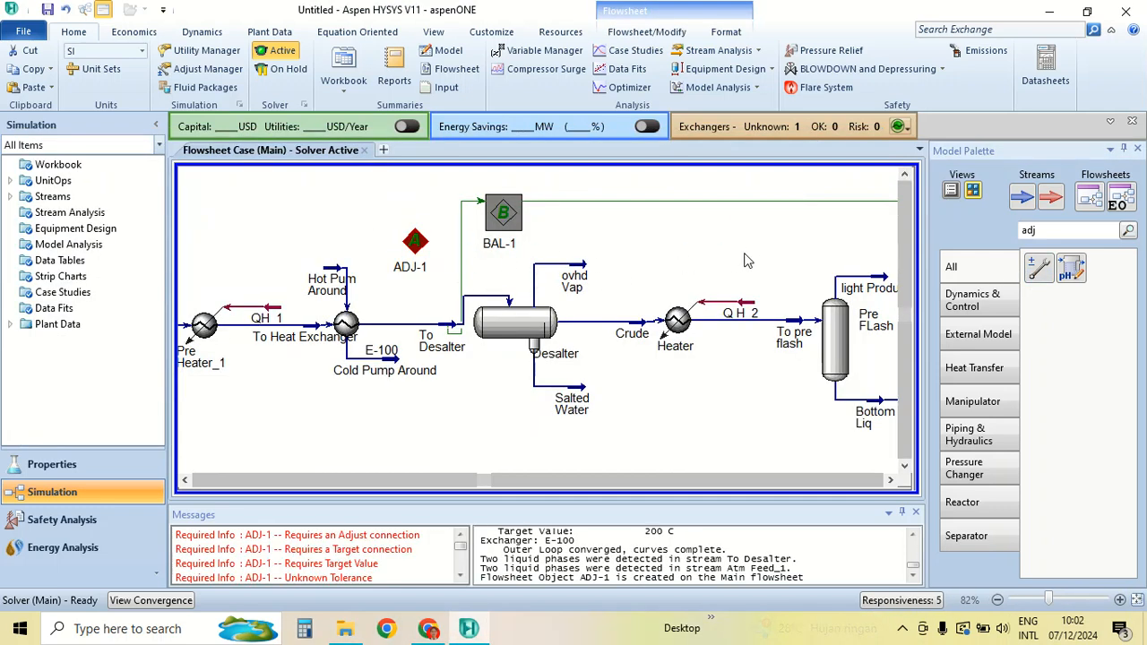
Connect ADJ-1's adjusted variable to the Molar Flow of To Desalter and close the Adjust window
double_click(422, 256)
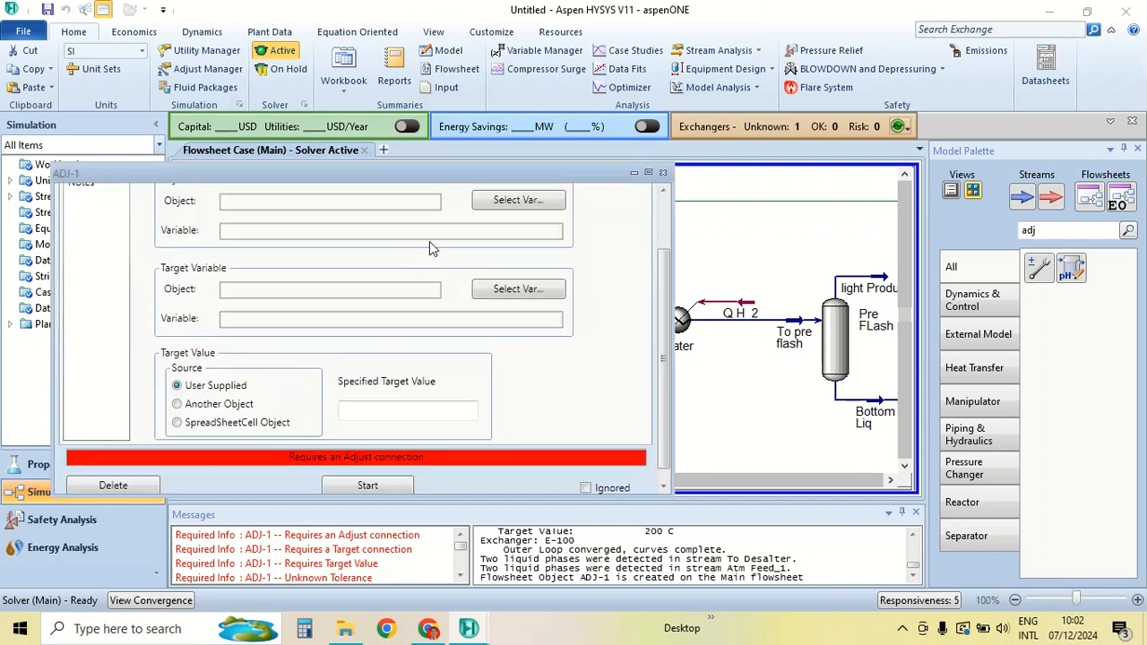
left_click(524, 273)
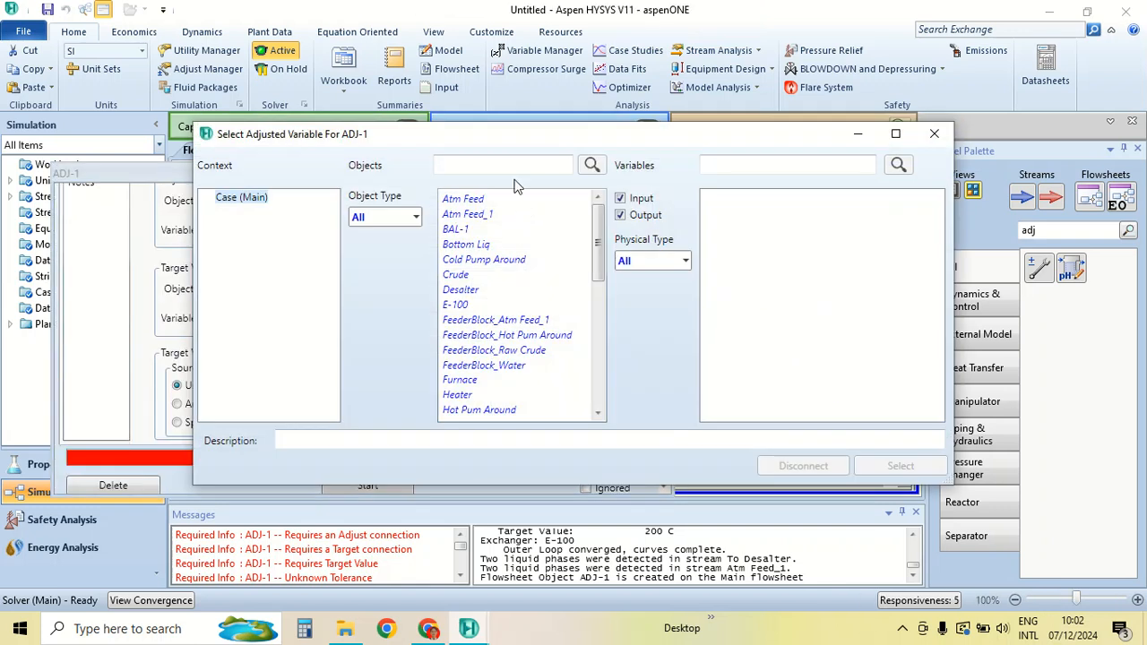
left_click(511, 163)
type("to")
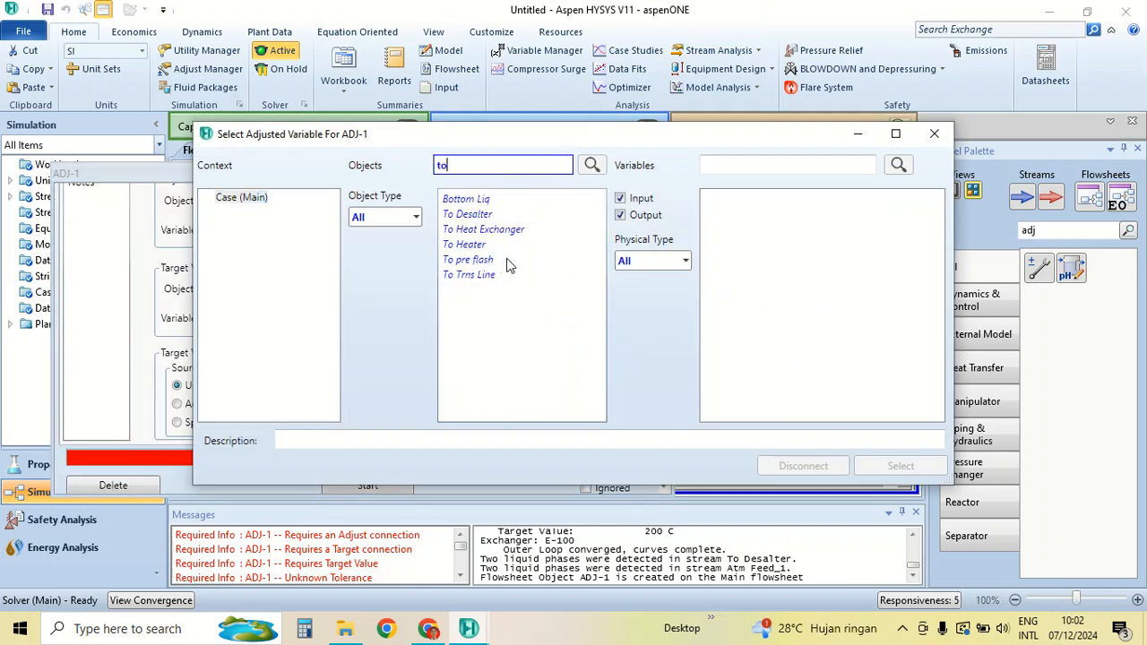
left_click(484, 216)
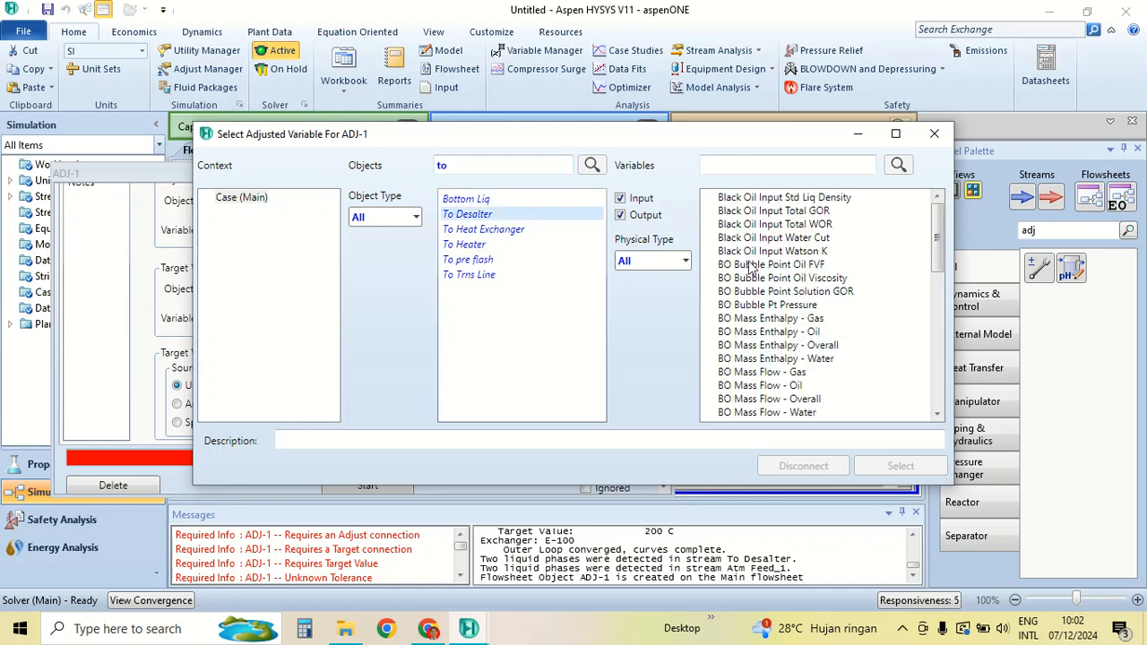
left_click(793, 167)
type("mol")
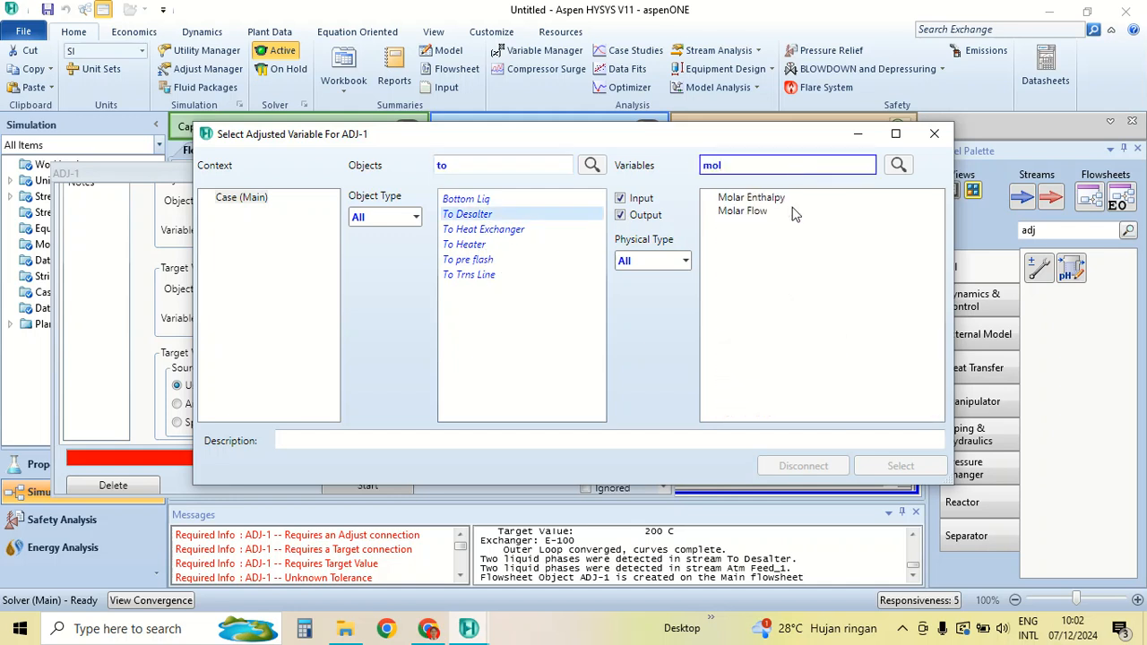
left_click(742, 212)
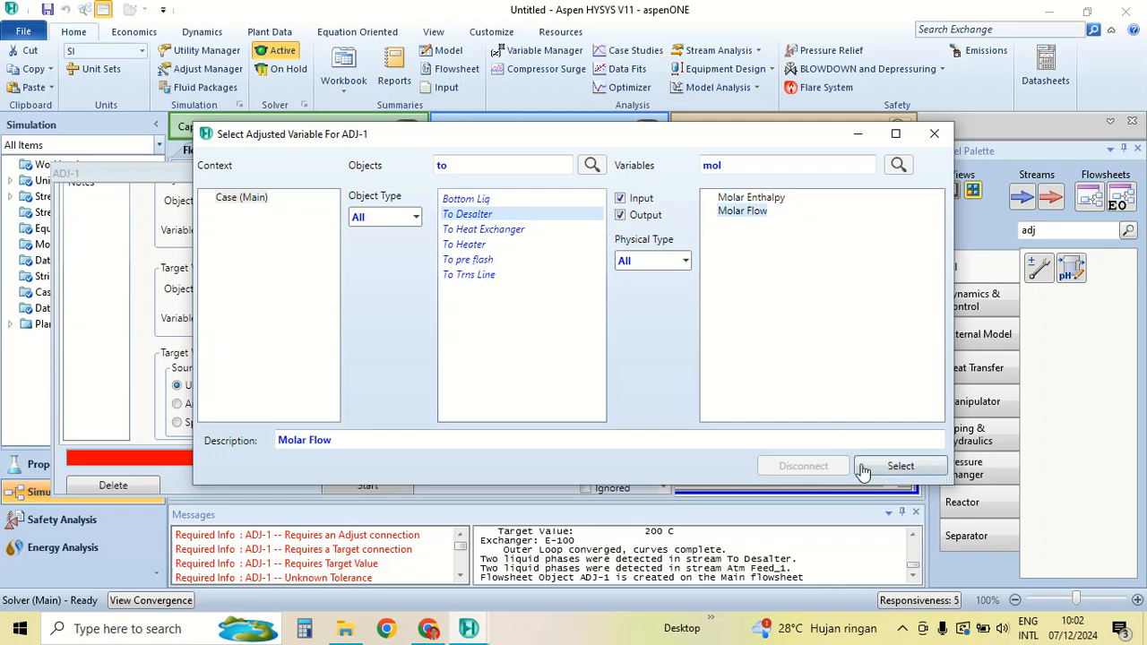
left_click(901, 466)
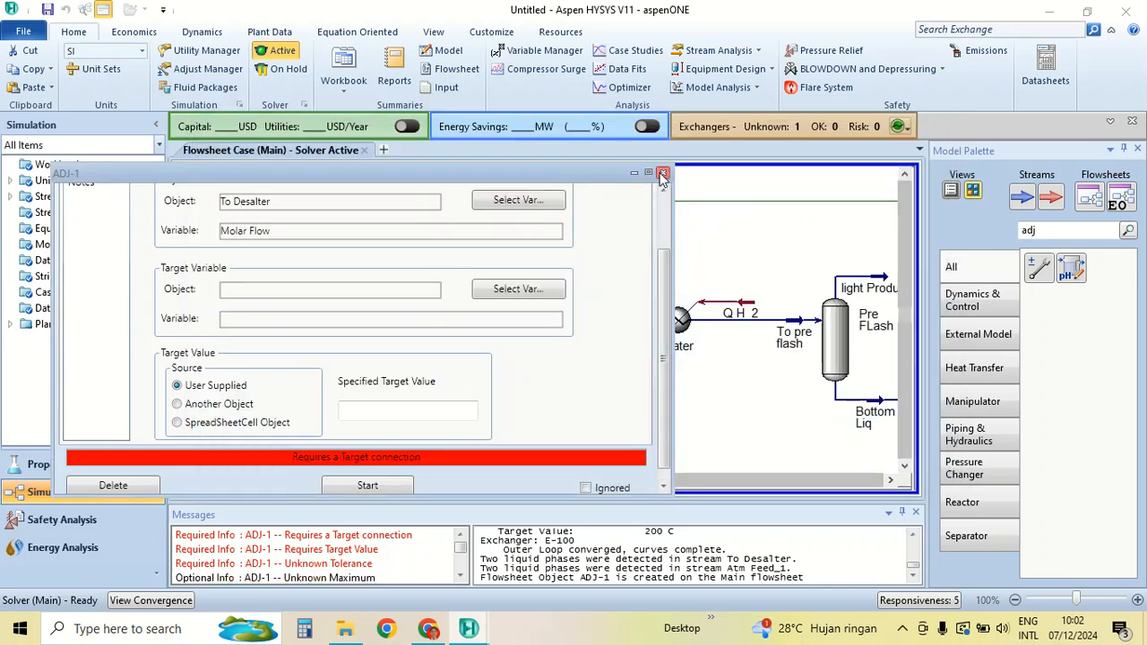
left_click(663, 172)
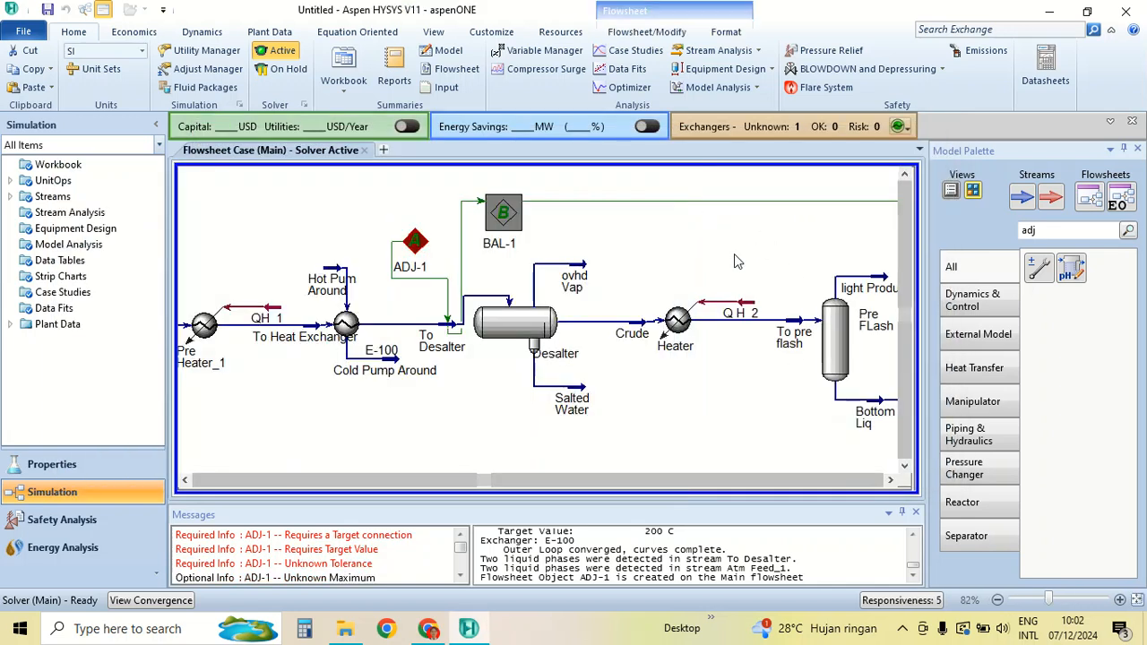
Check the conditions of the To Trns Line stream between the furnace and PIPE-100
left_click(890, 480)
left_click(892, 480)
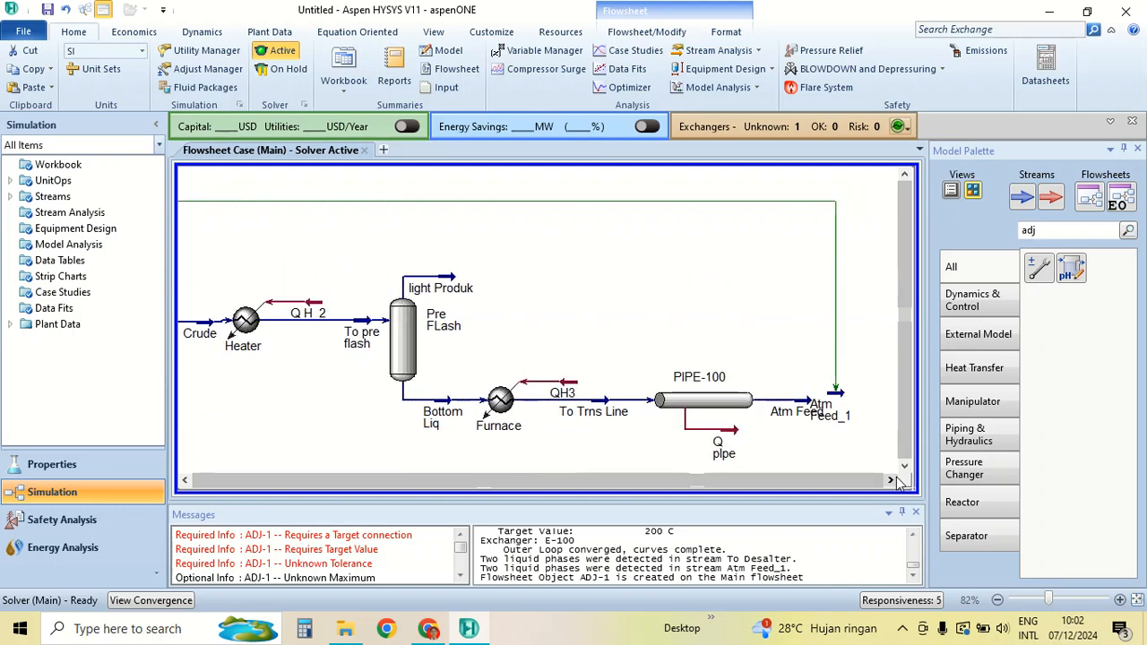
left_click(604, 406)
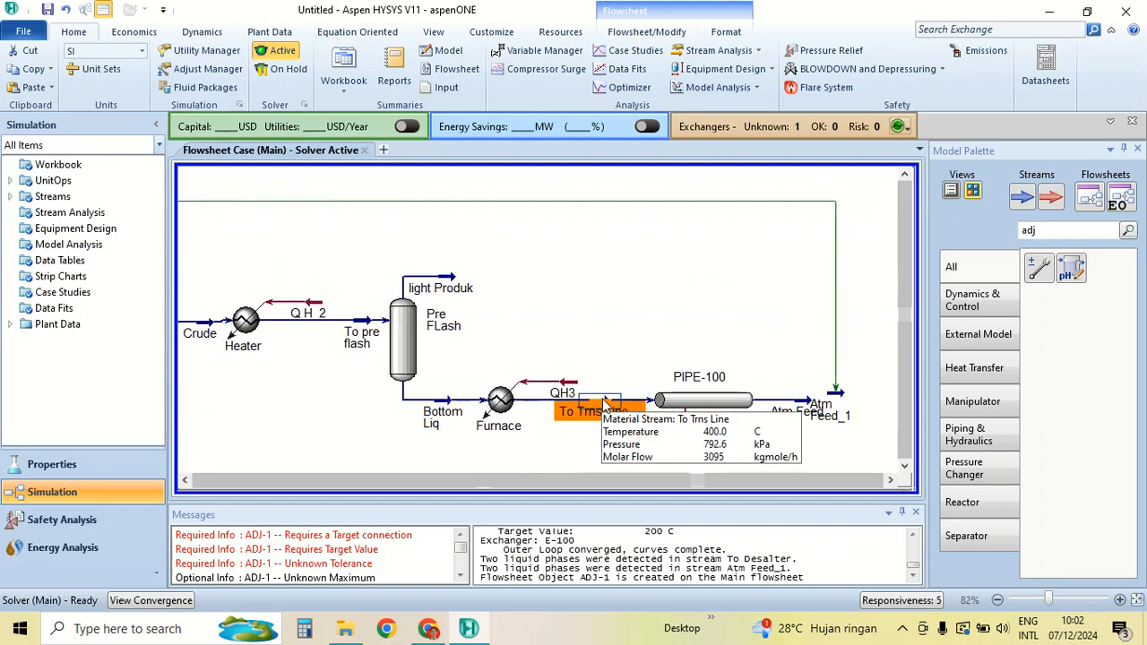
double_click(604, 406)
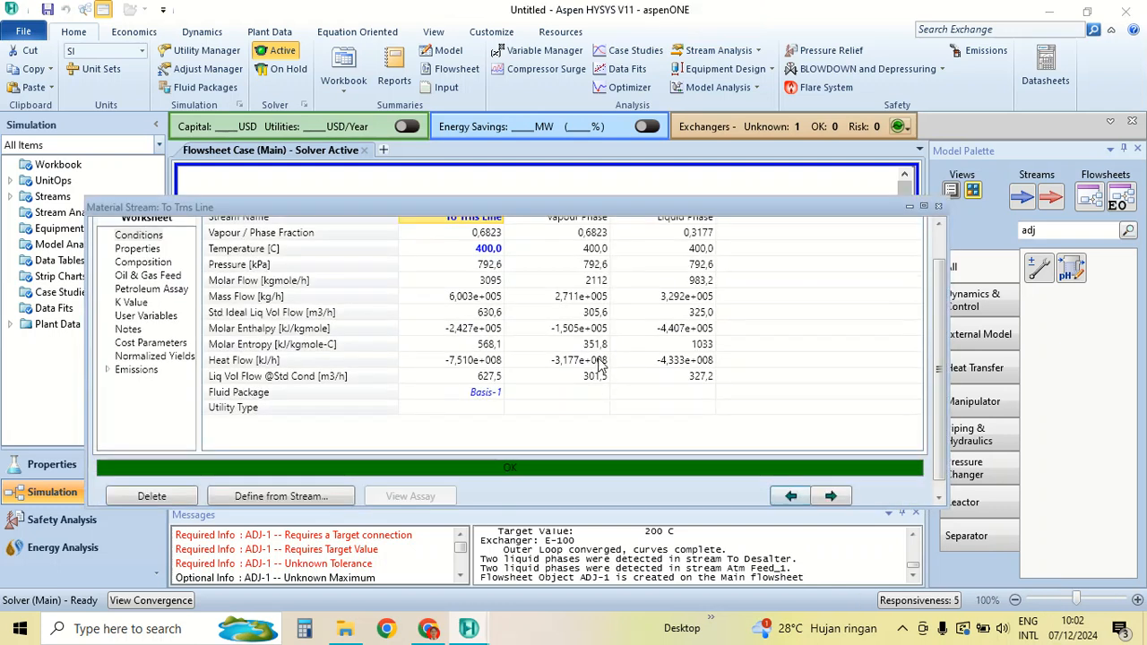
left_click(499, 235)
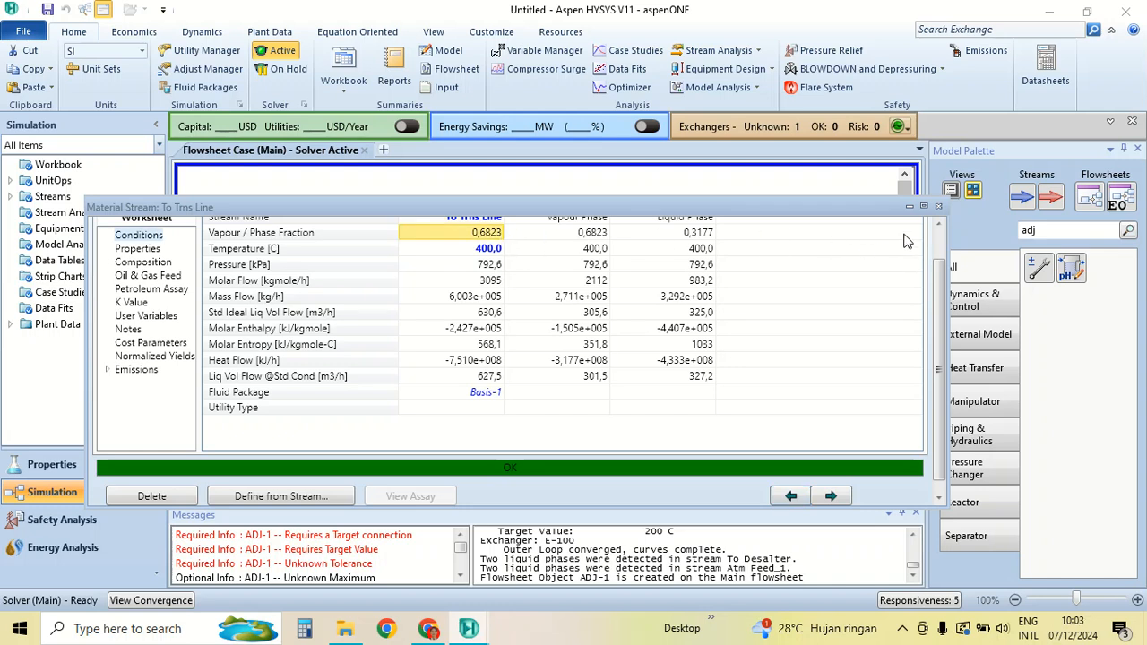
left_click(938, 206)
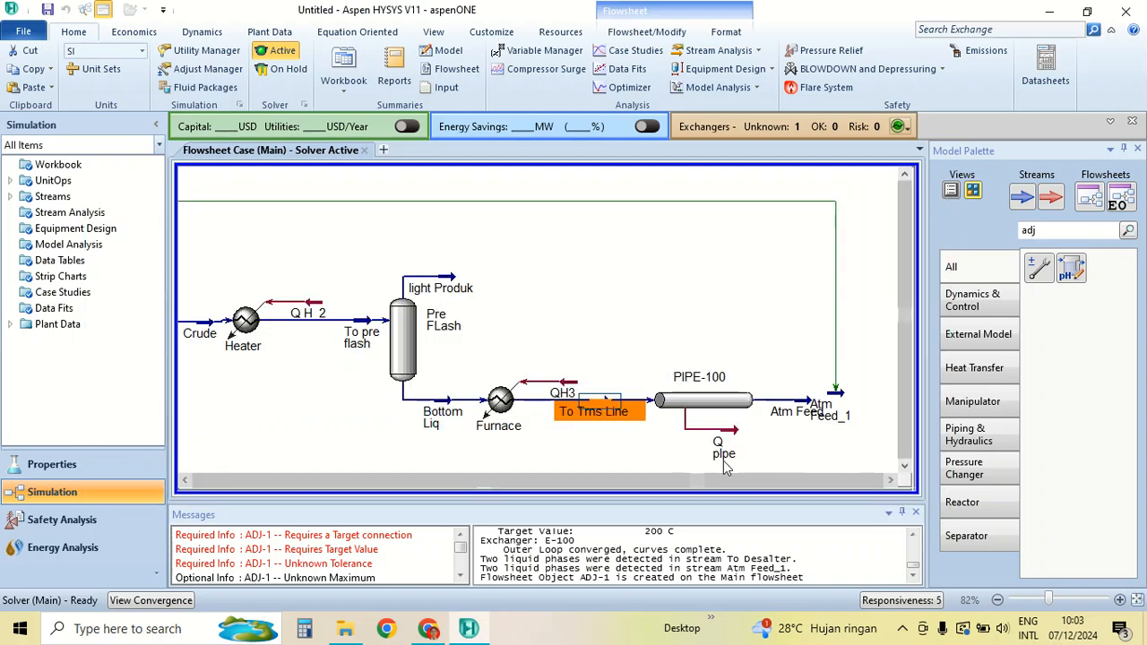
Set ADJ-1's target variable to the Temperature of To Trns Line with a specified target value of 500 C
left_click(186, 482)
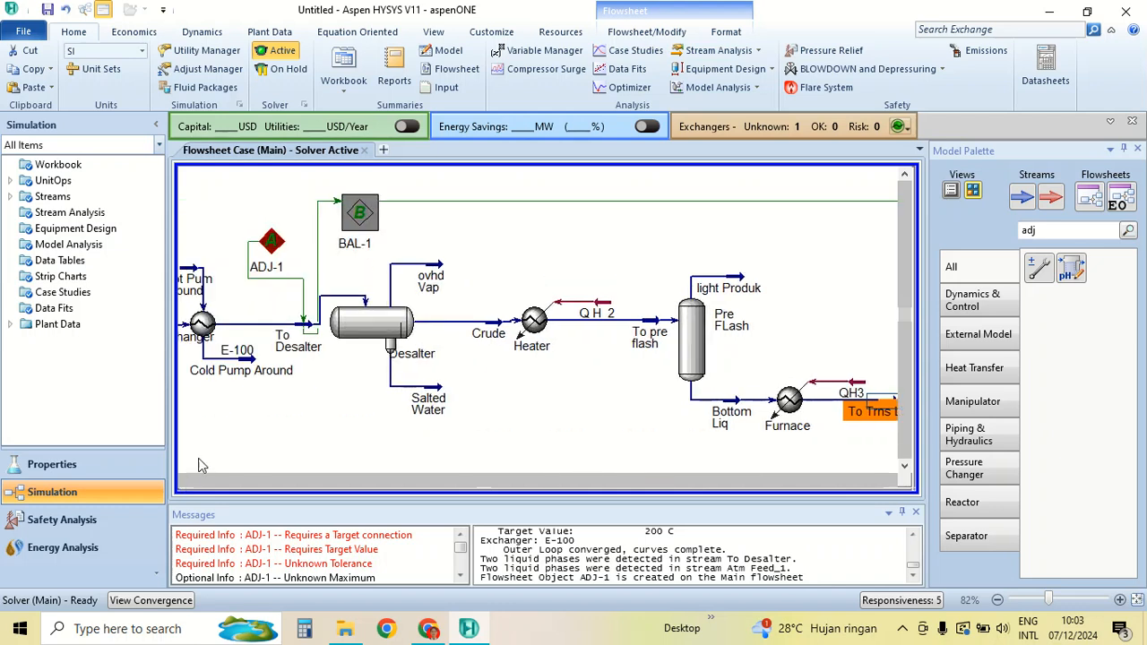
double_click(278, 256)
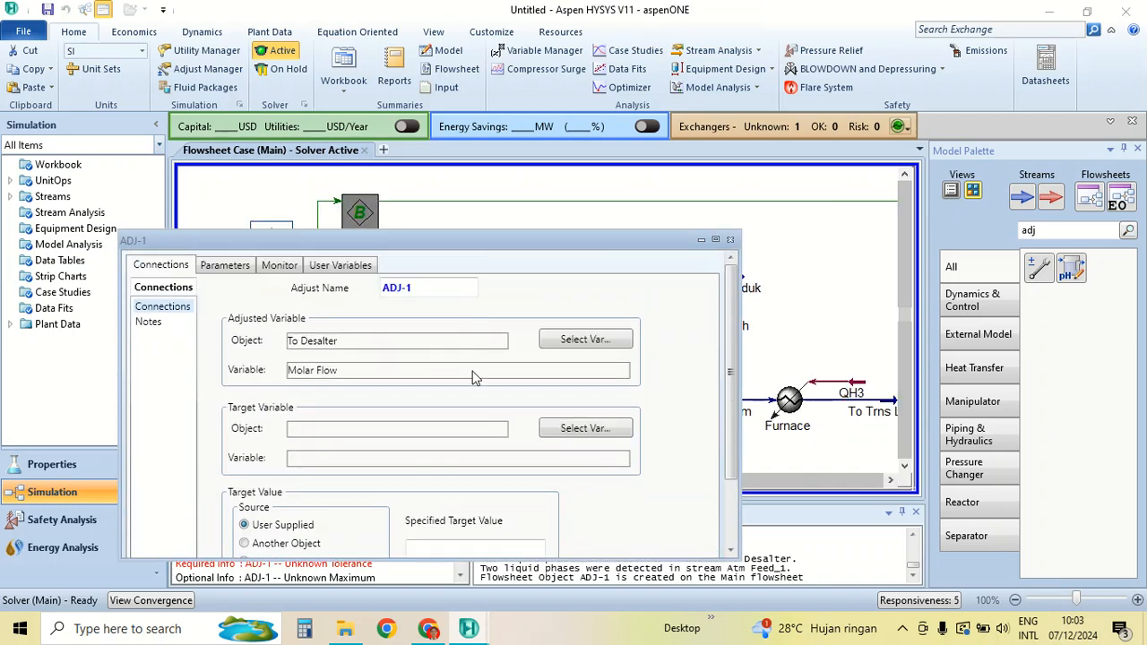
left_click(594, 432)
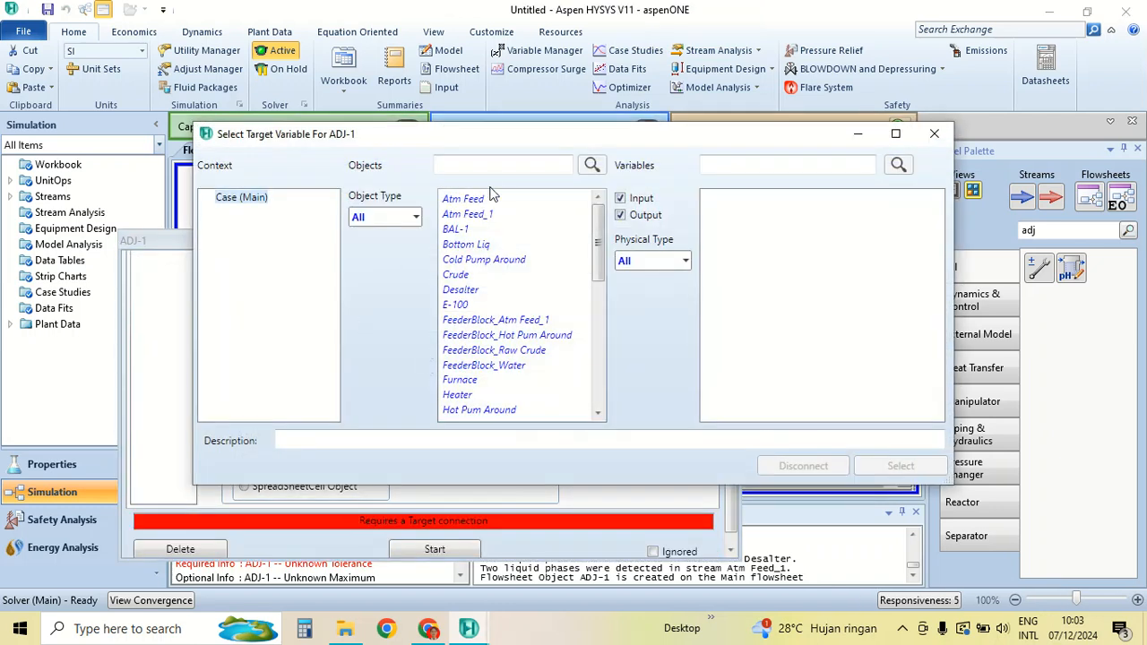
scroll(498, 296, "down", 8)
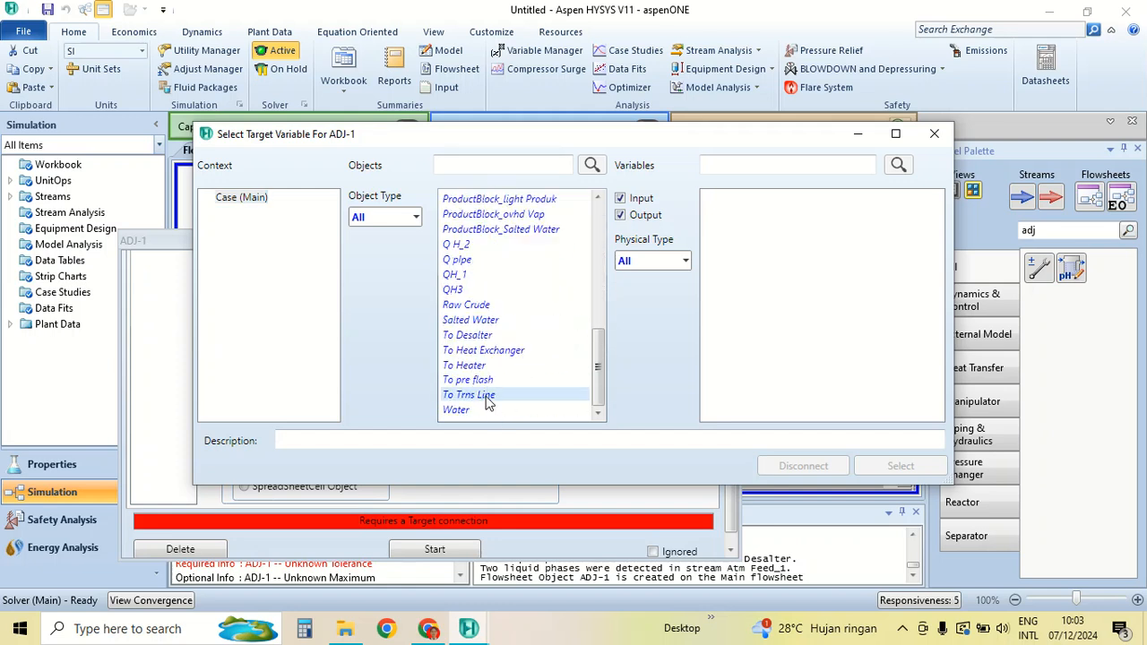
left_click(750, 163)
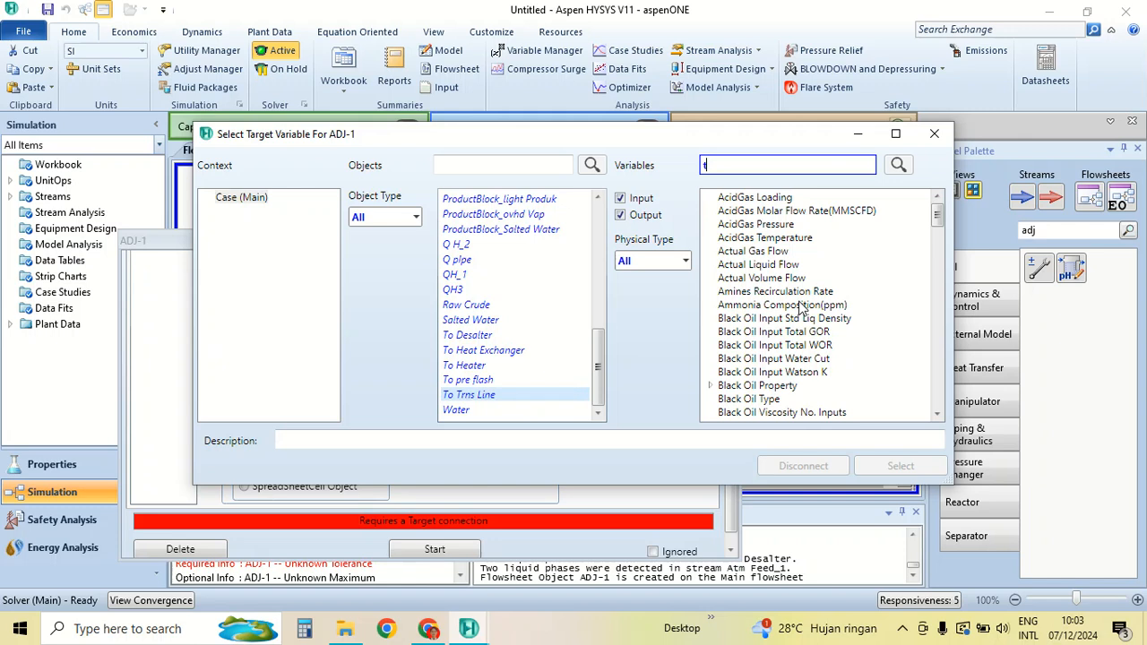
type("em")
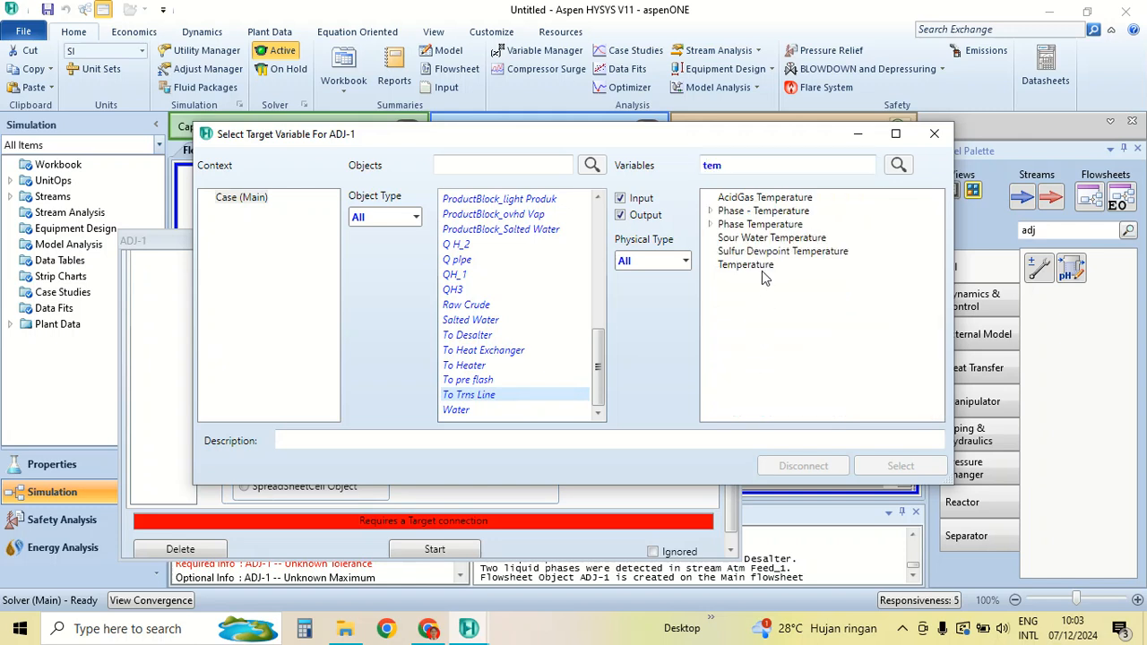
left_click(765, 267)
left_click(901, 466)
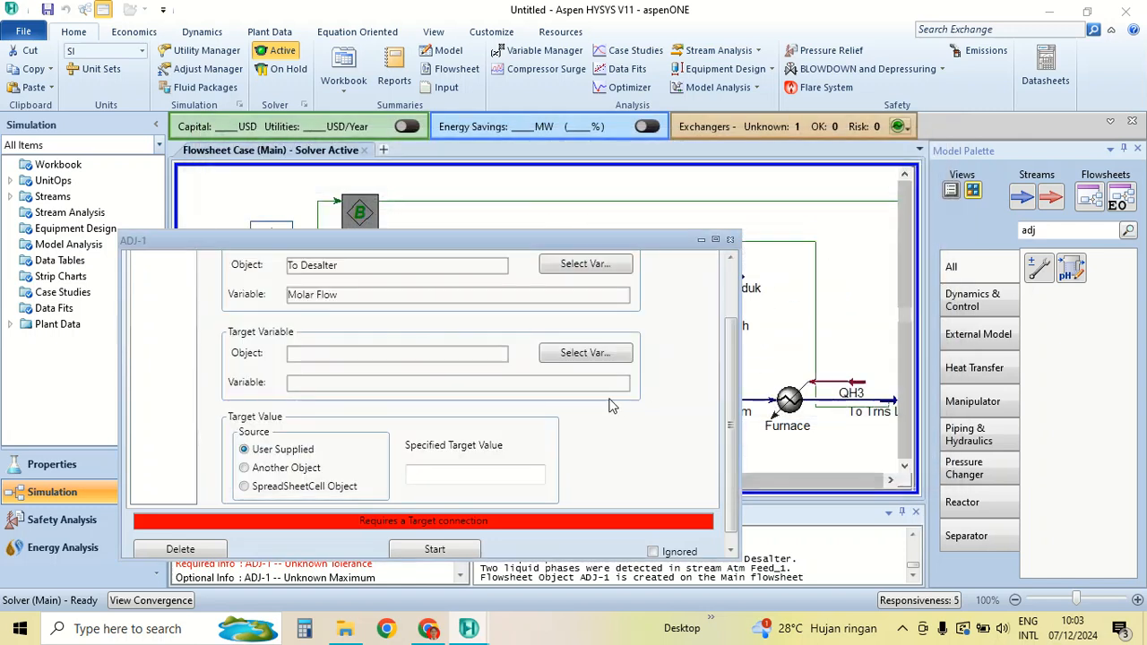
left_click(492, 476)
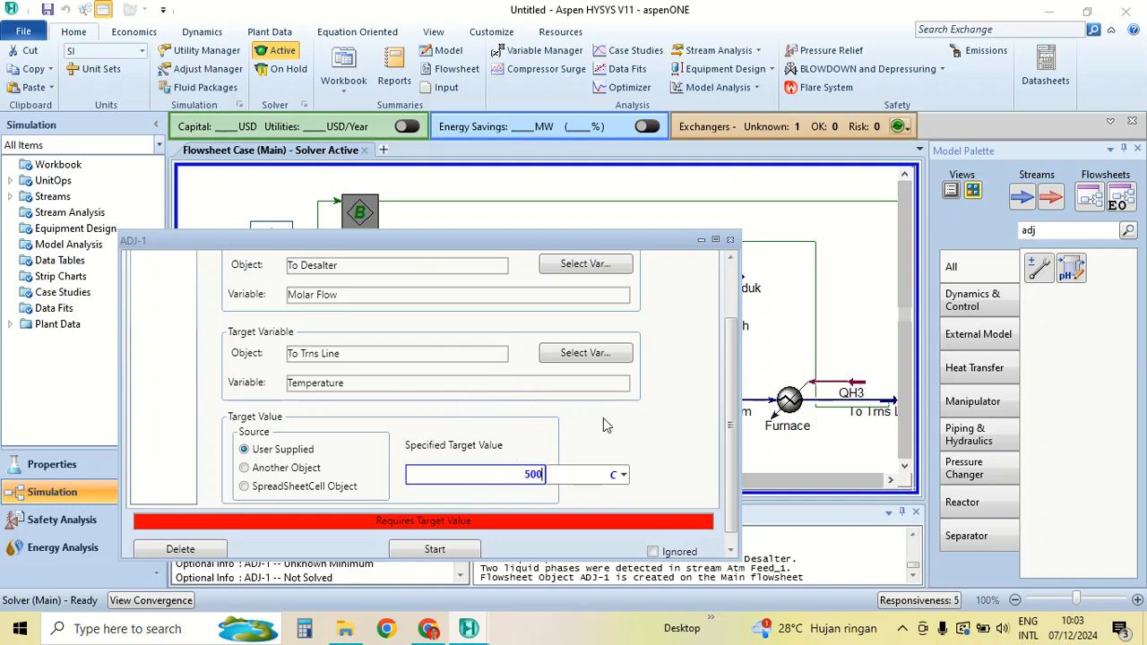
key("Return")
Try to solve ADJ-1 with its default Secant parameters, and close the Adjust and consistency error windows
left_click(231, 267)
scroll(417, 366, "down", 1)
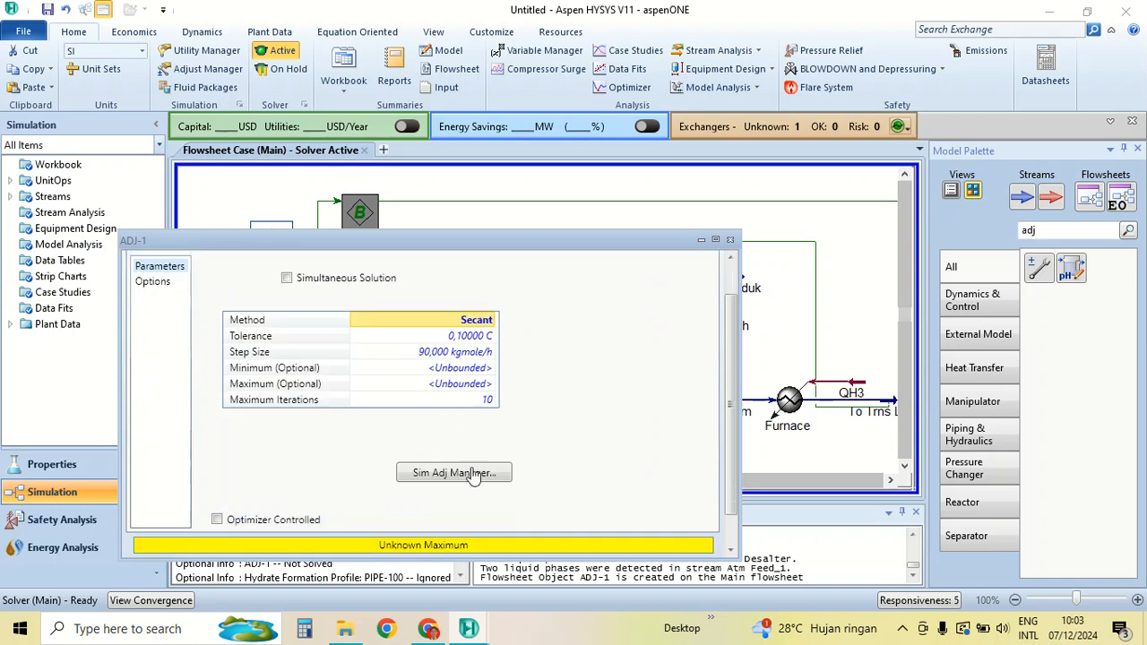
scroll(463, 522, "down", 1)
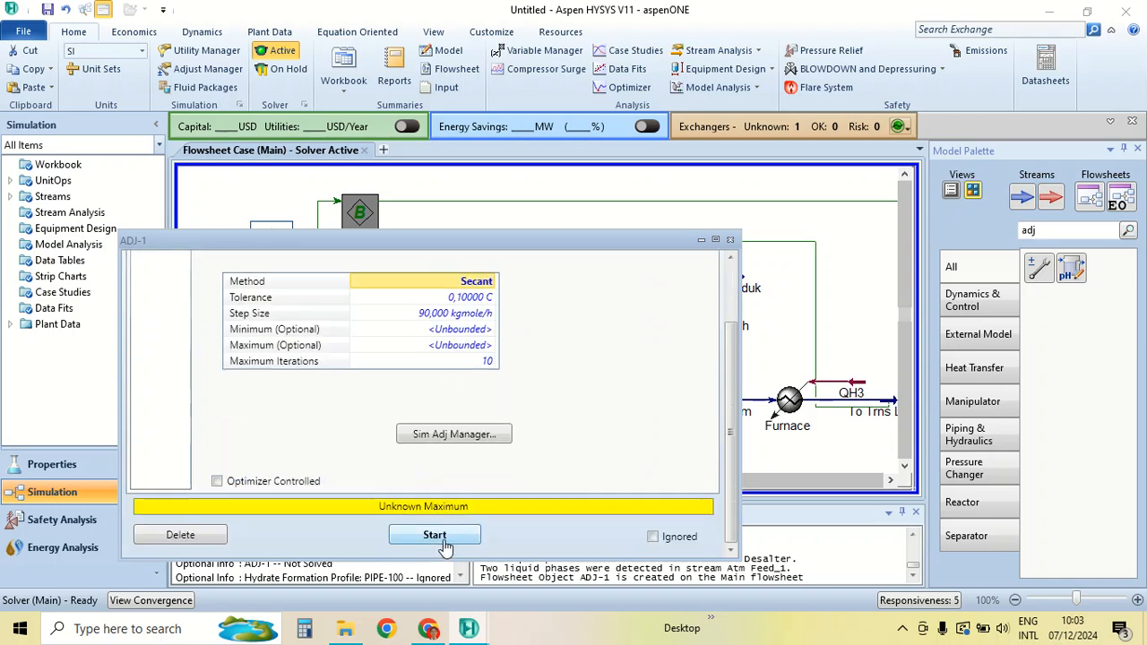
left_click(442, 540)
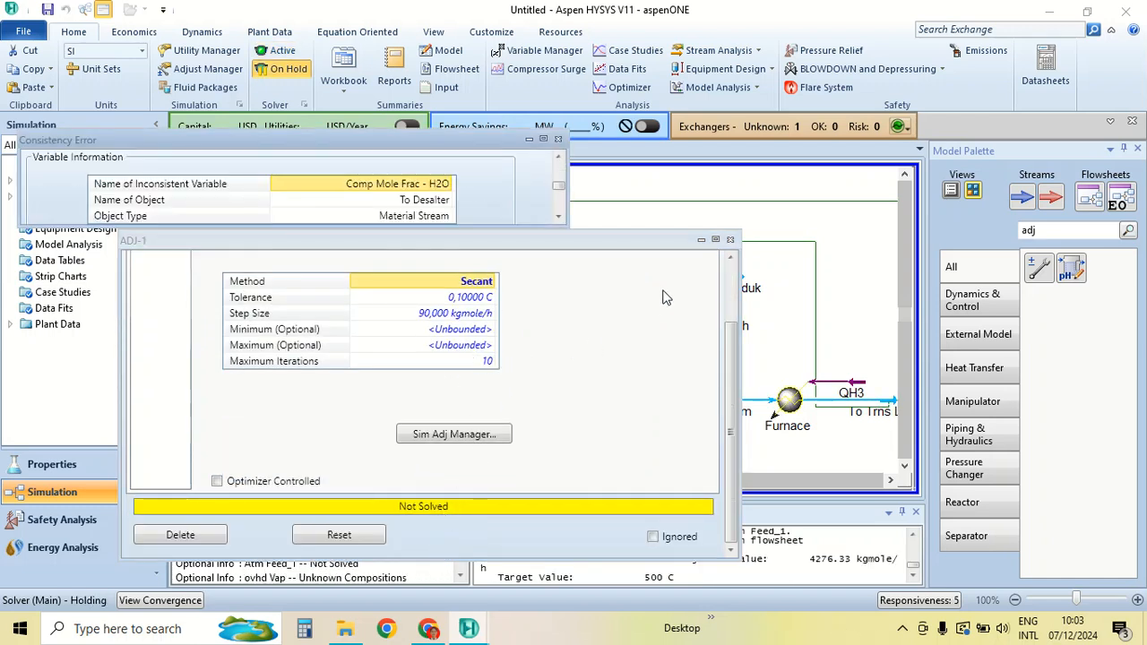
left_click(729, 239)
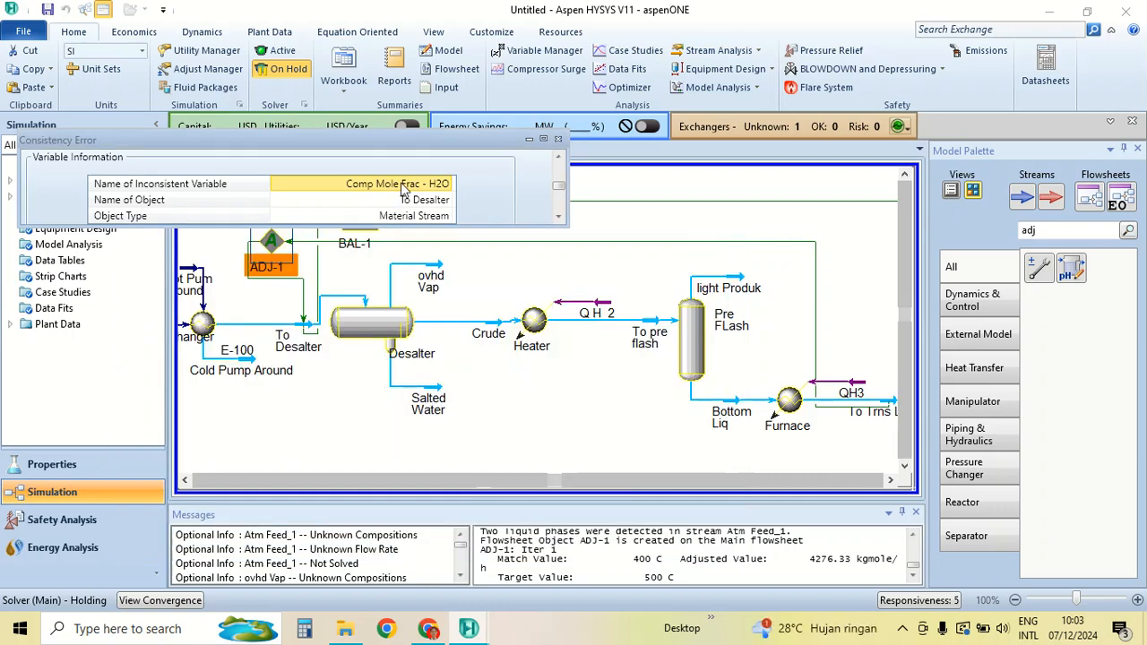
left_click(557, 139)
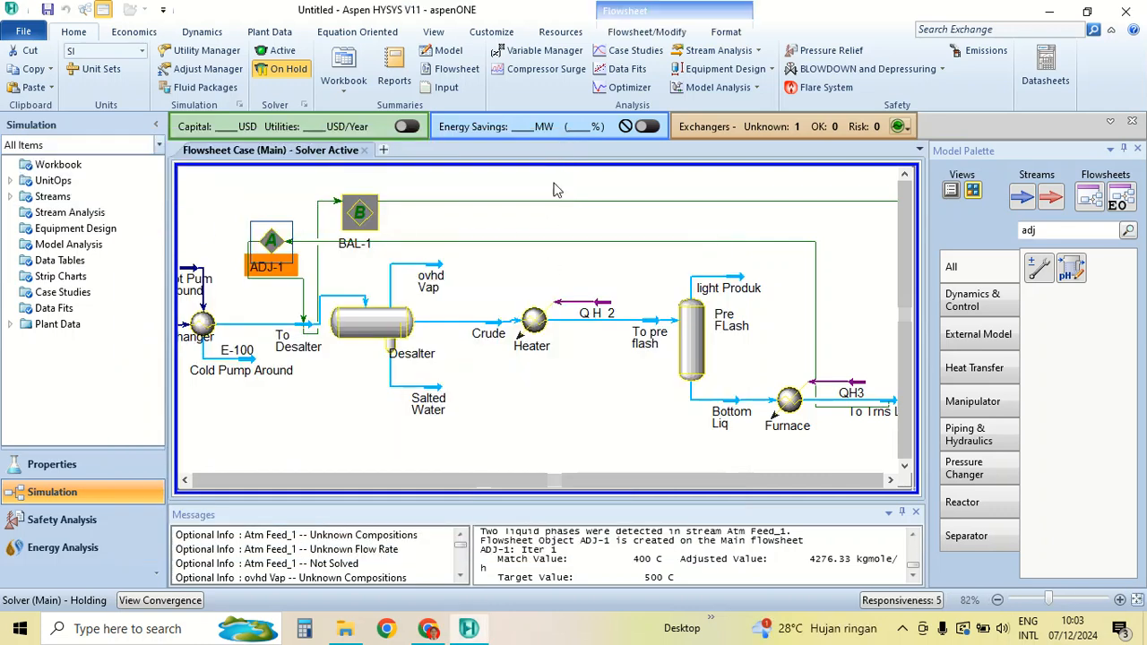
Delete the ADJ-1 operation that targets To Trns Line from the flowsheet
right_click(271, 253)
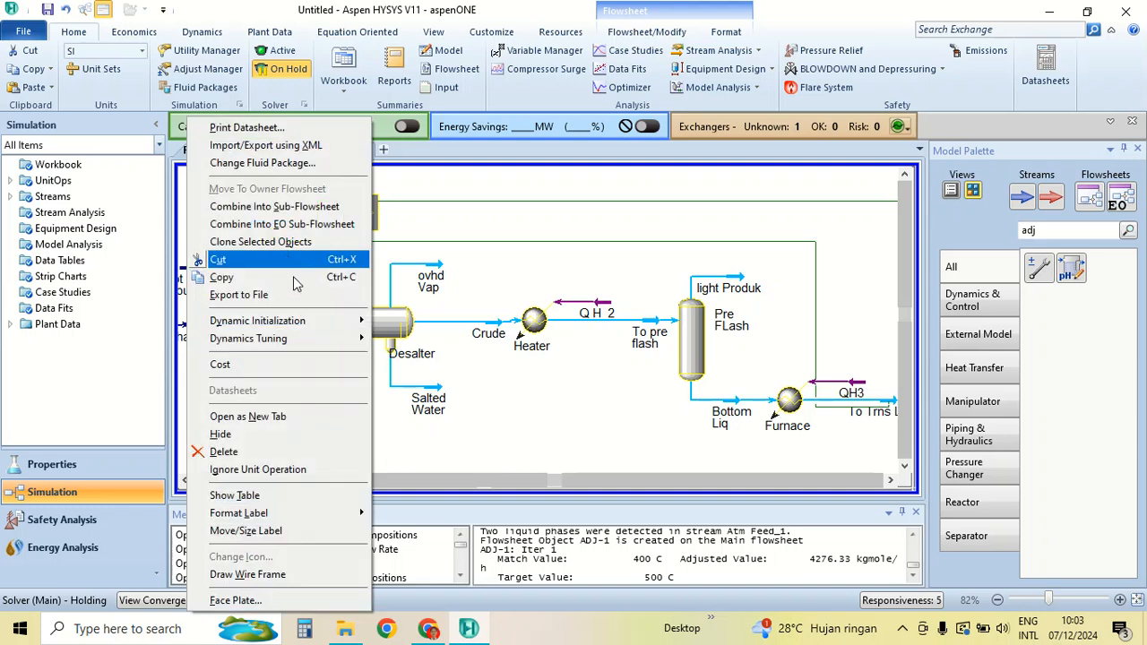
left_click(300, 454)
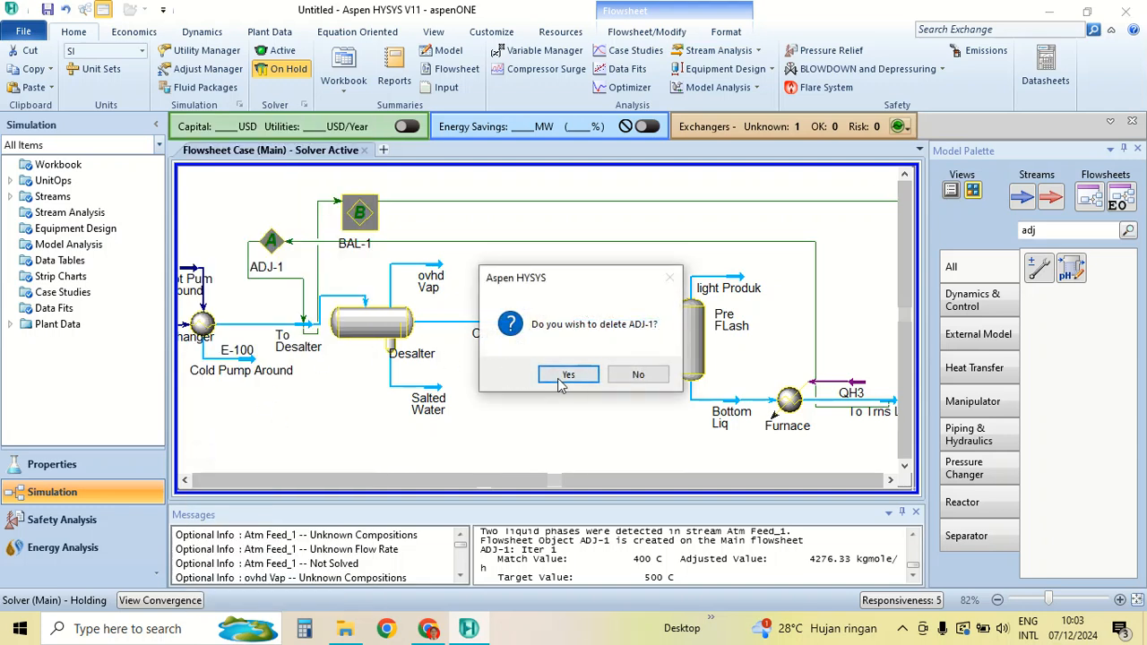
left_click(564, 380)
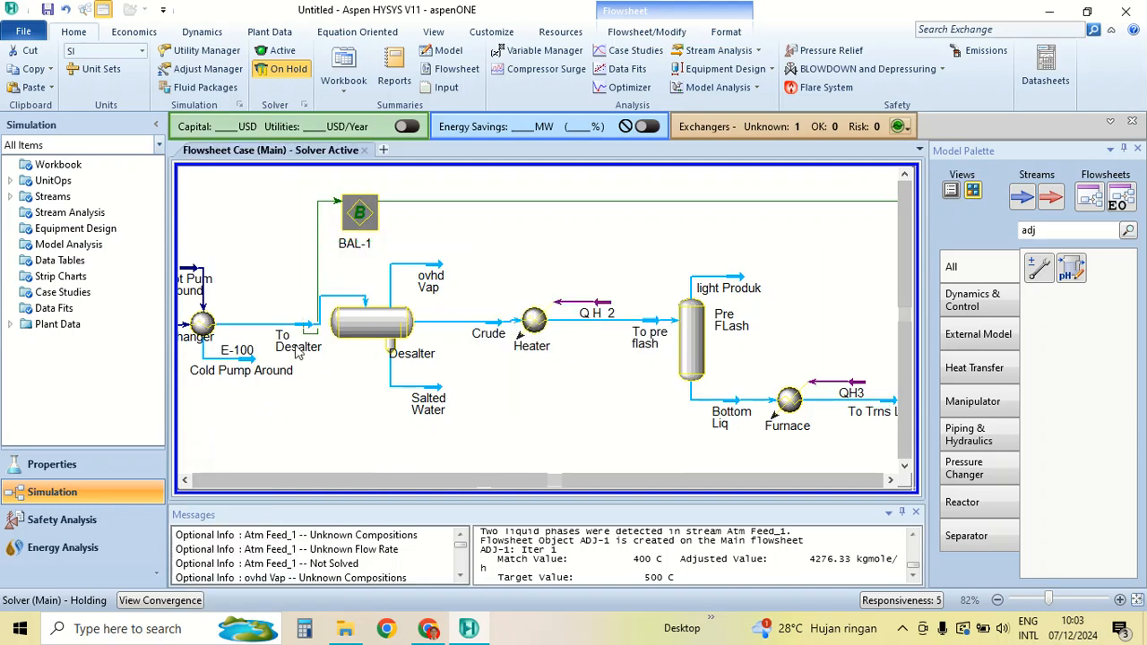
Clear To Desalter's molar flow in the E-100 worksheet, set the solver to active, and close the exchanger window
double_click(201, 328)
left_click(496, 274)
left_click(494, 281)
key("Delete")
key("Return")
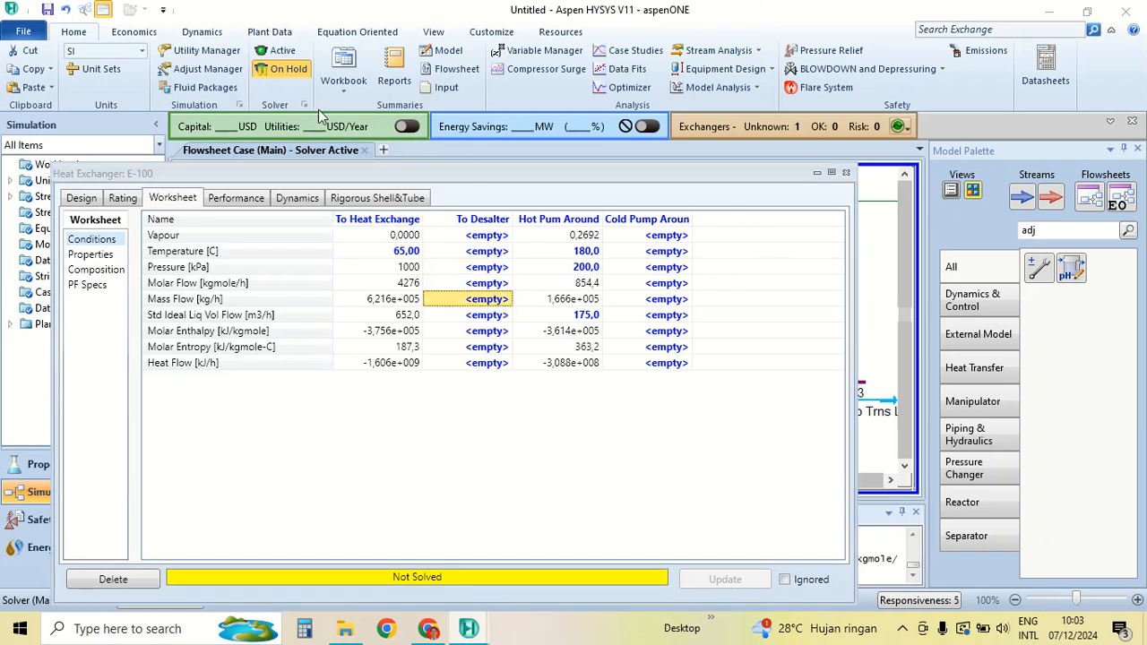
left_click(277, 50)
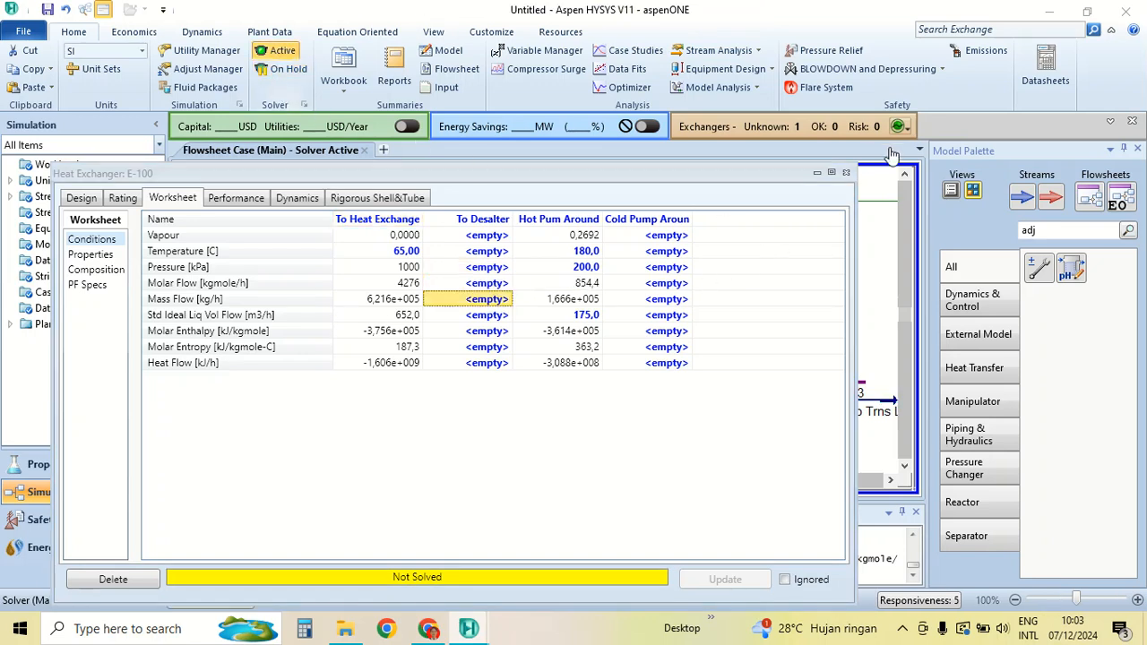
left_click(846, 173)
left_click(479, 288)
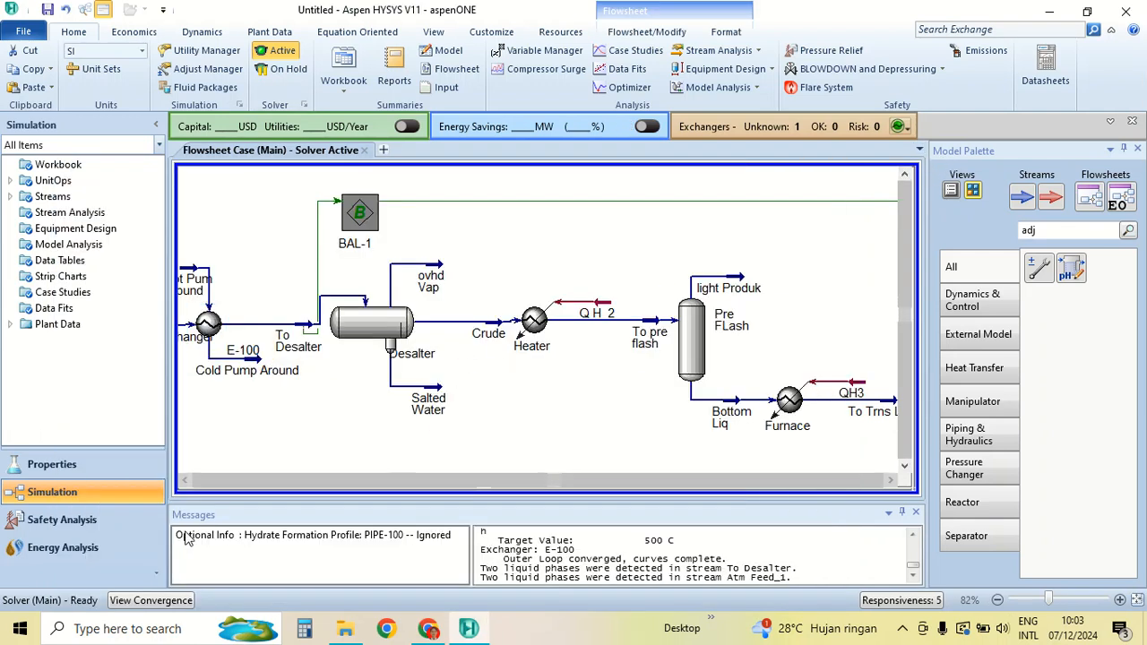
Place an Adjust operation above the E-100 exchanger on the flowsheet and open its properties
left_click(184, 480)
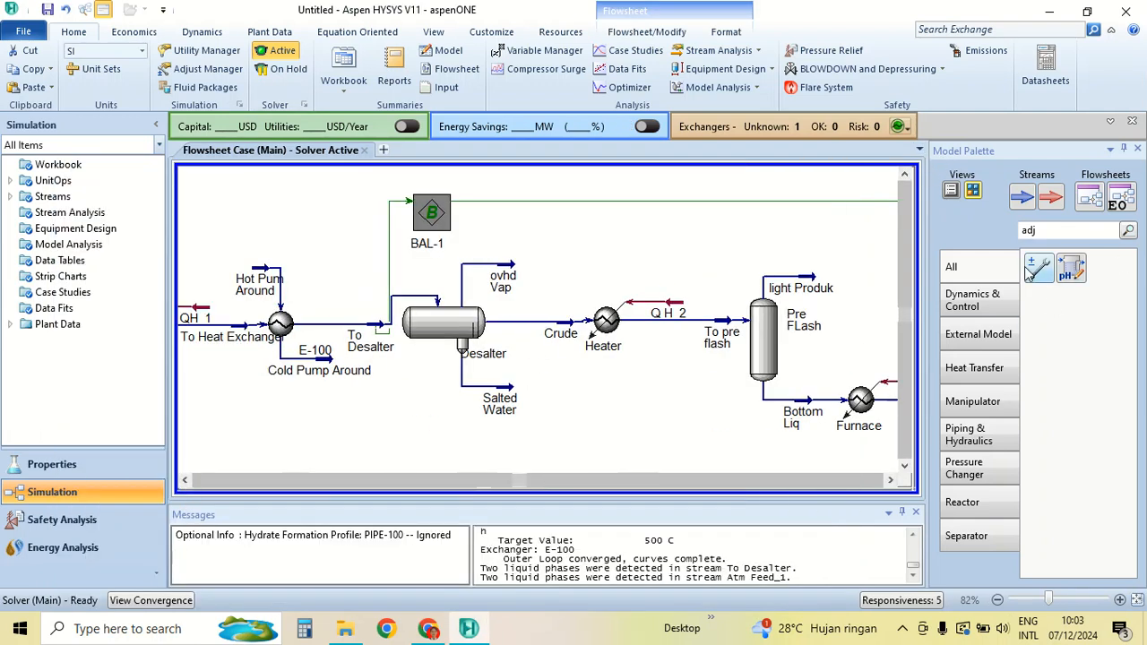
left_click(1039, 267)
left_click(319, 261)
double_click(336, 256)
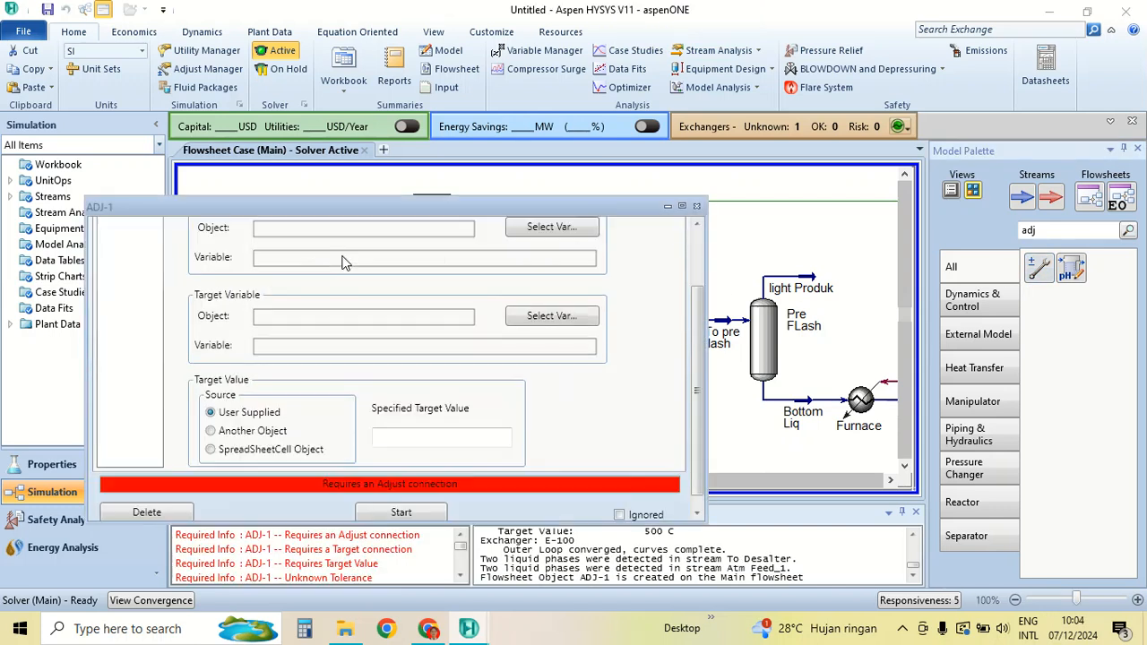
Set ADJ-1's adjusted variable to the Molar Flow of To Desalter
left_click(567, 307)
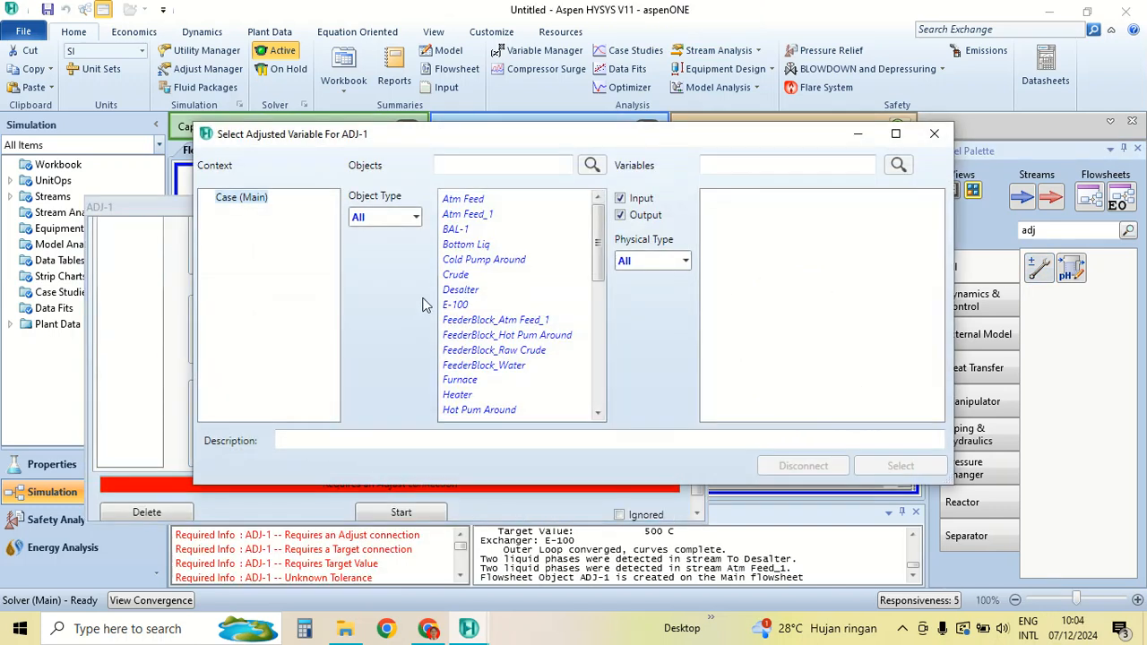
scroll(537, 260, "down", 10)
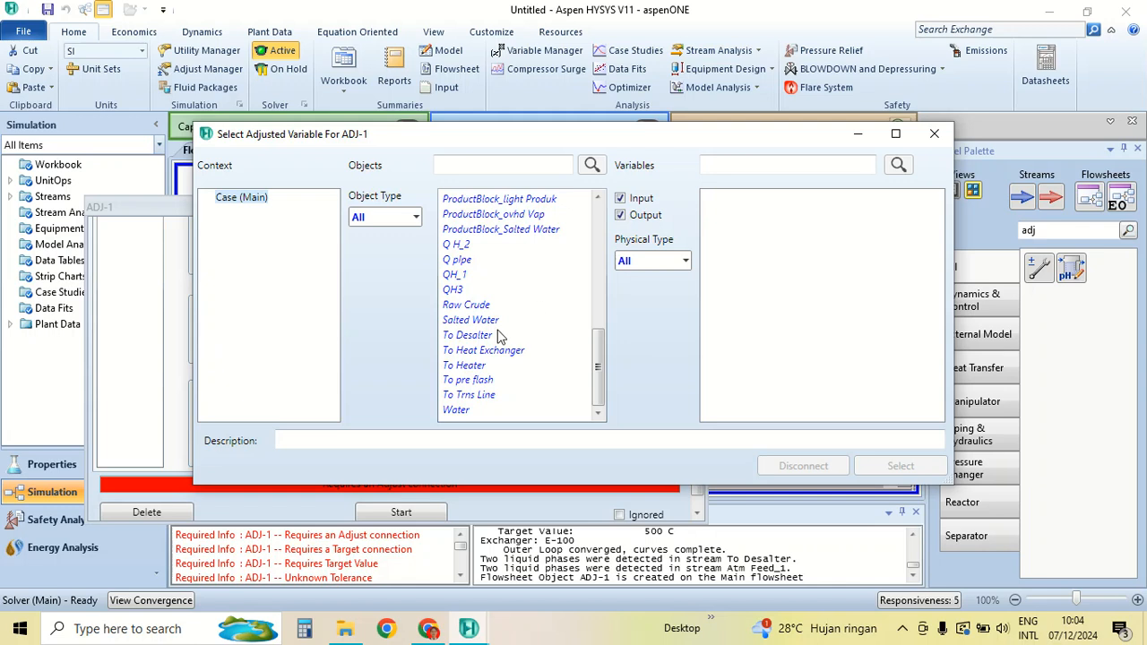
left_click(525, 335)
scroll(842, 296, "down", 10)
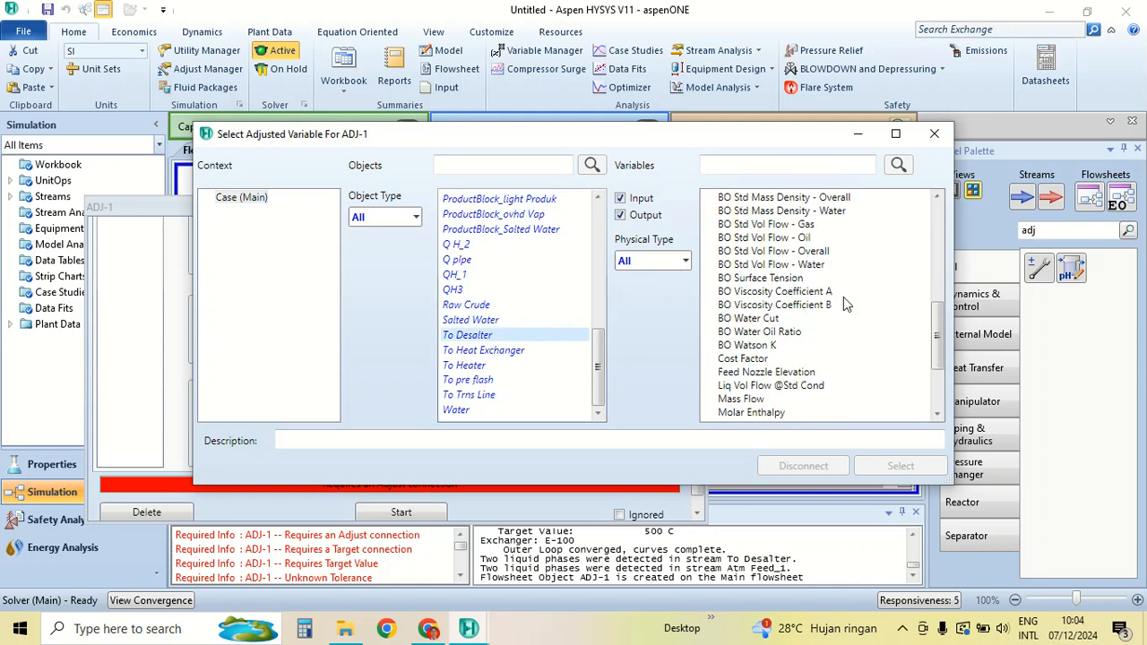
left_click(738, 163)
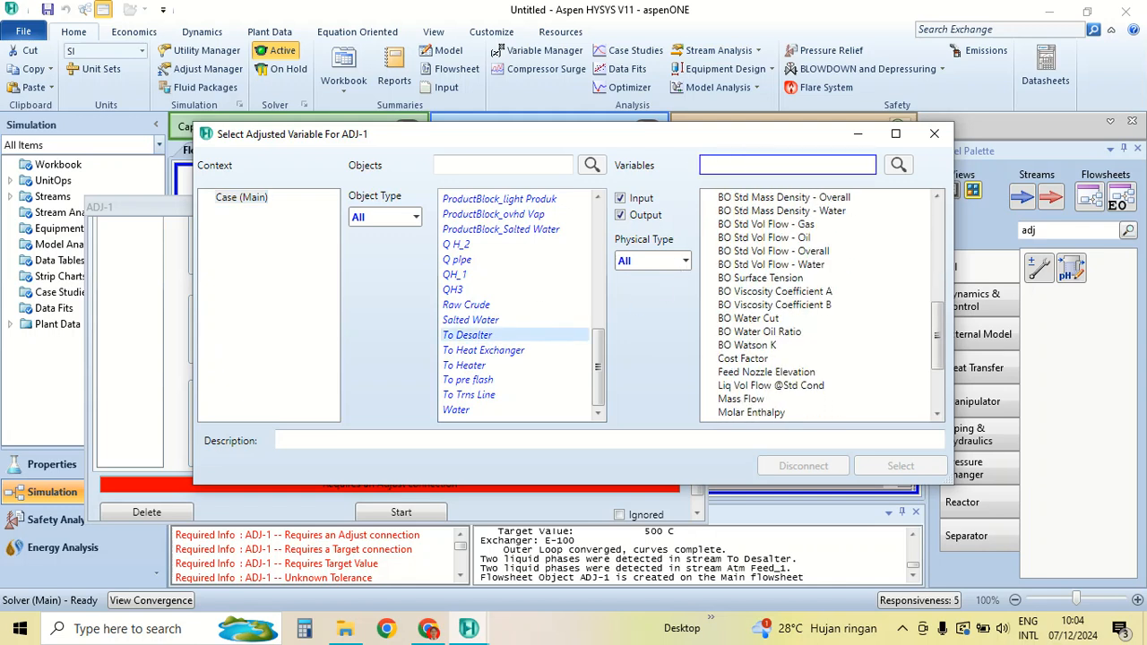
type("mol")
left_click(726, 214)
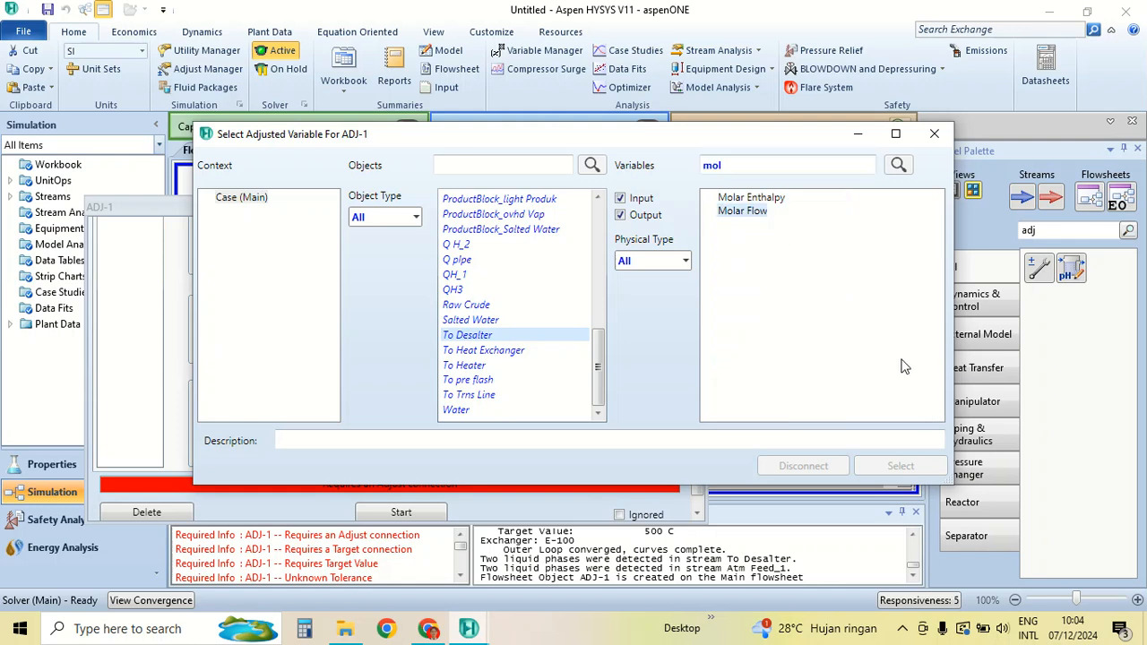
left_click(901, 466)
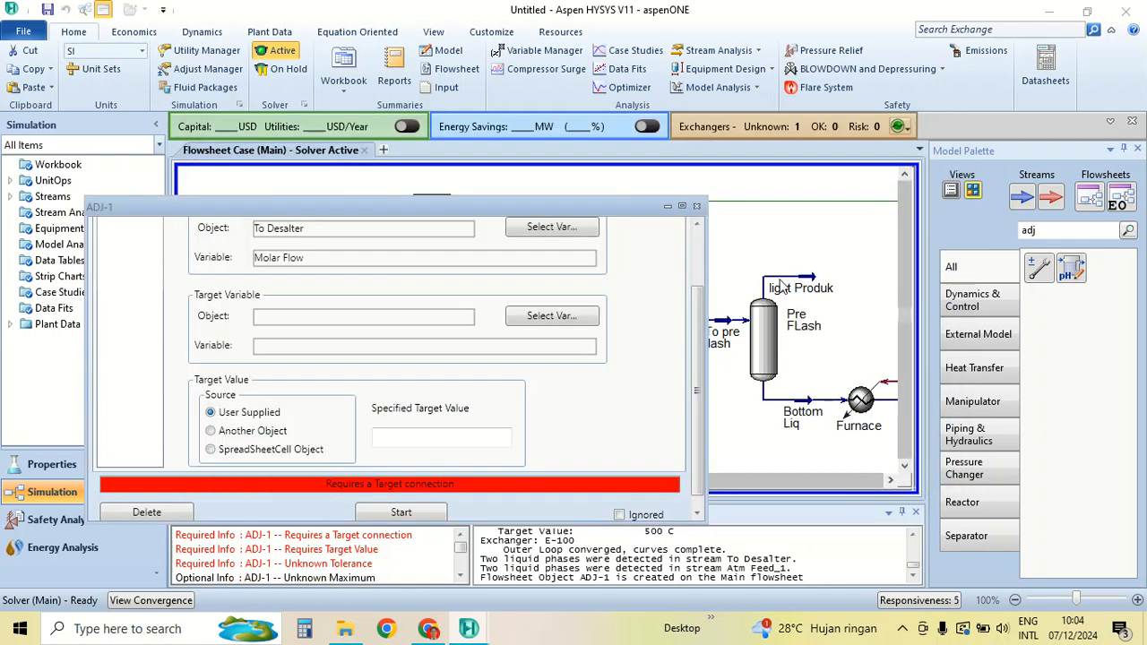
Set ADJ-1's target variable to the Liquid Fraction of light Produk with a user-supplied target value of 0.2
left_click(552, 315)
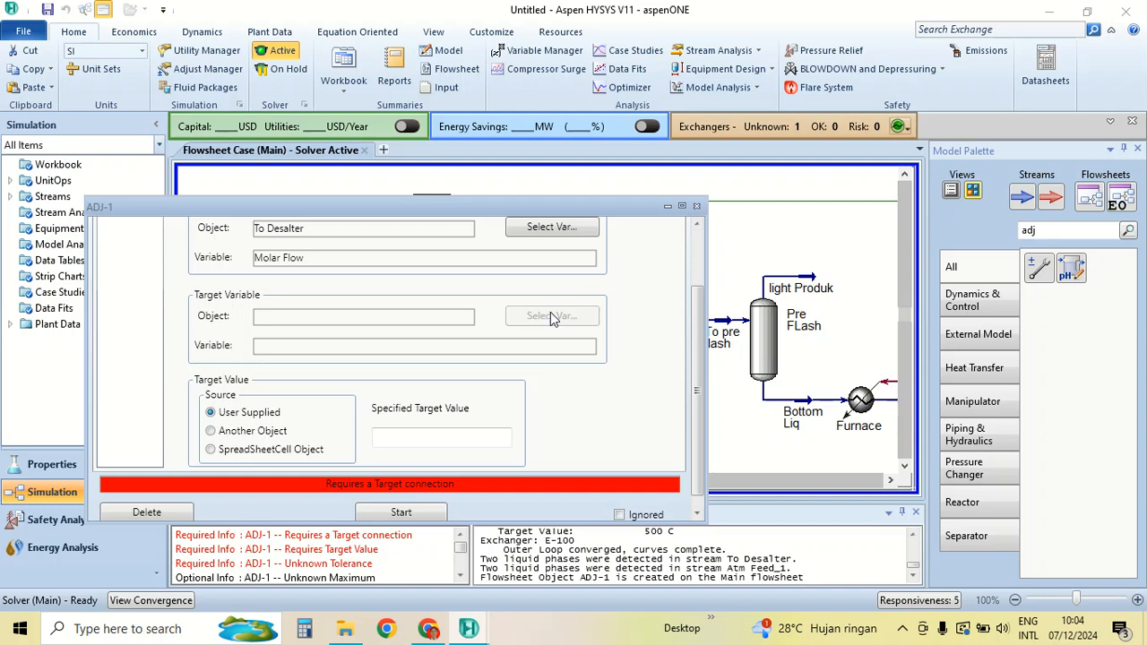
scroll(502, 269, "down", 10)
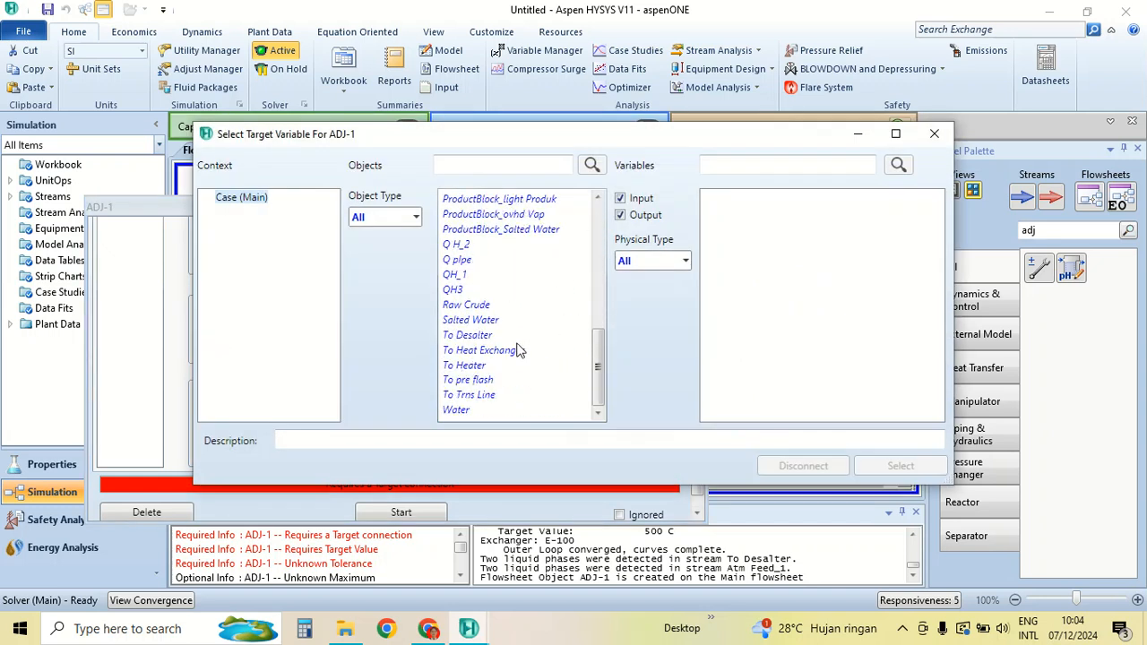
scroll(506, 368, "up", 2)
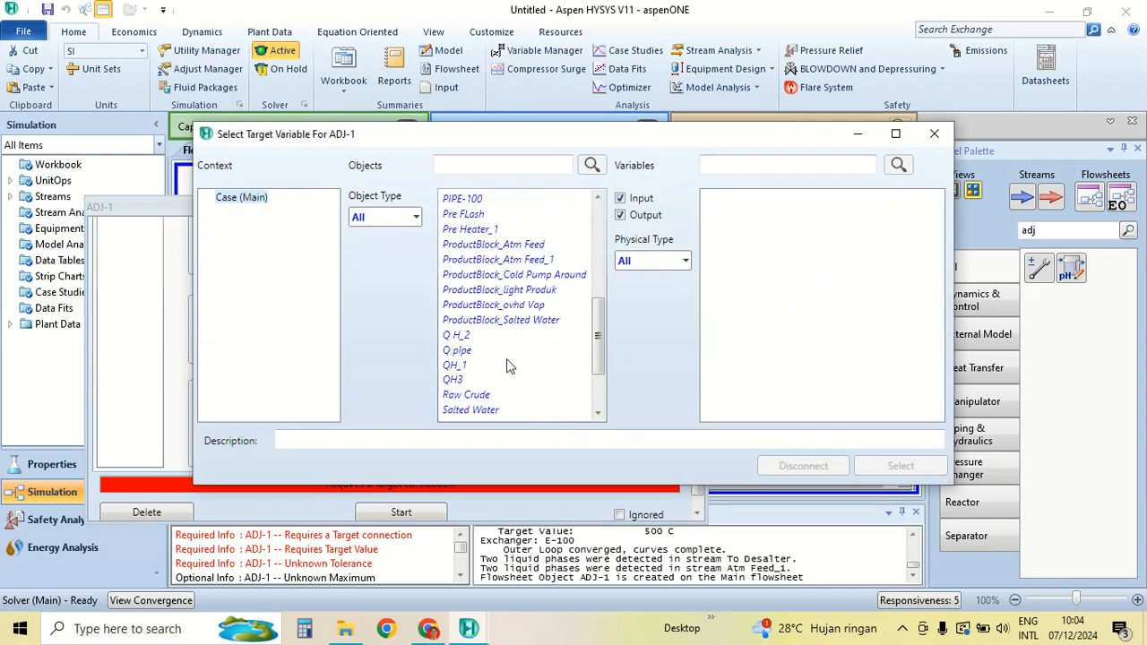
scroll(501, 309, "up", 3)
left_click(491, 293)
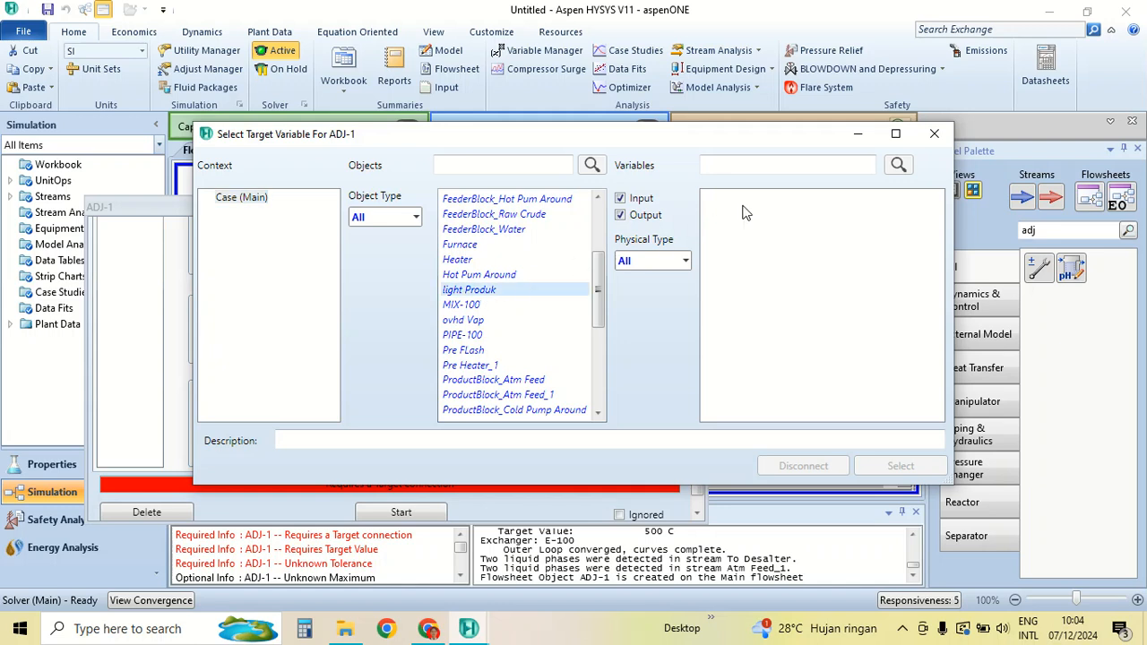
left_click(803, 164)
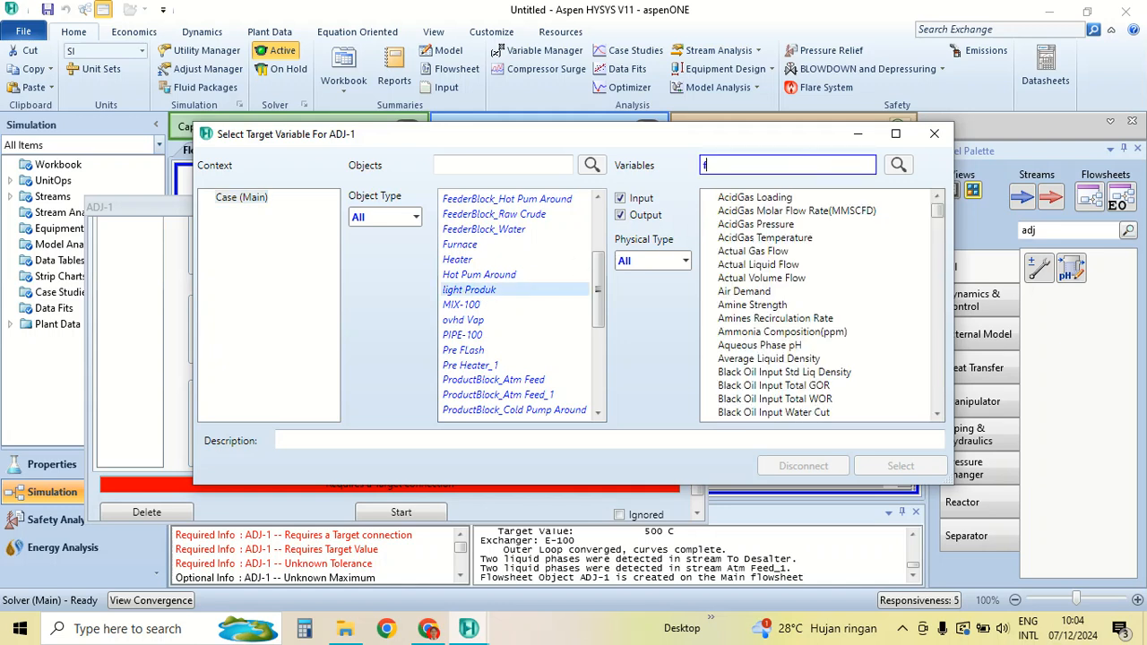
type("fra")
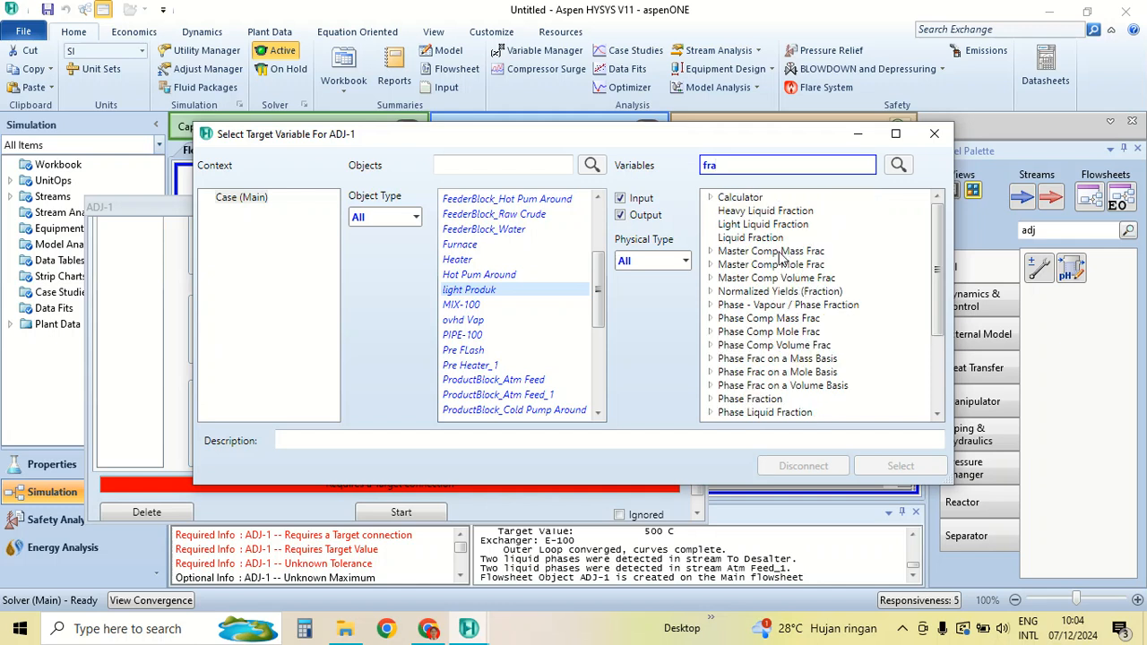
left_click(764, 238)
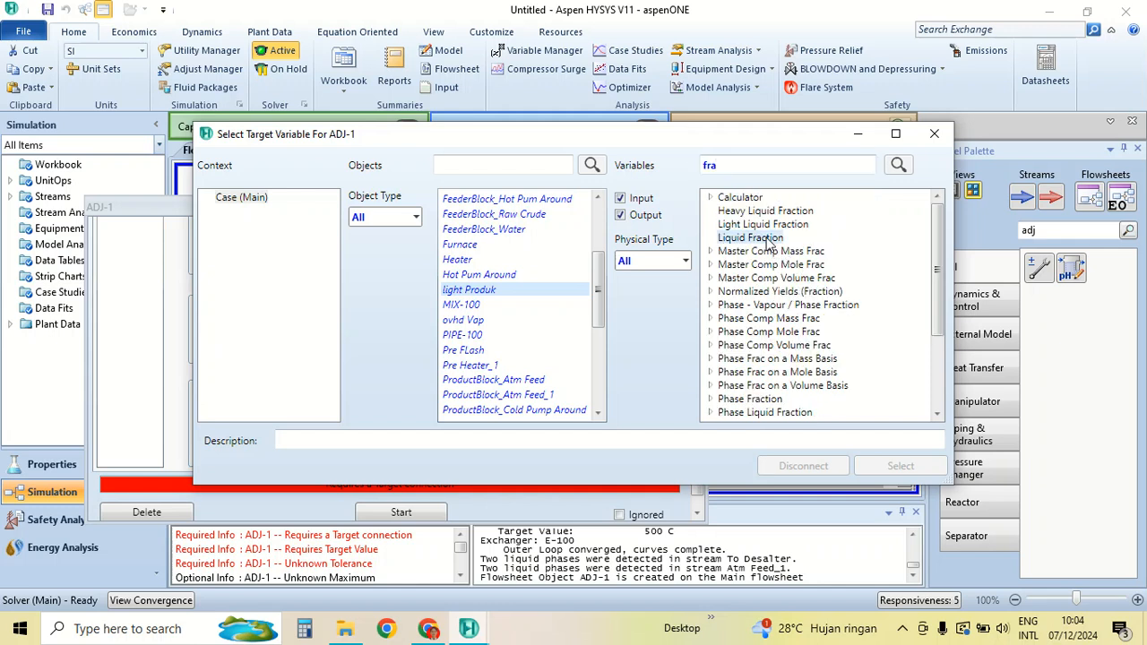
left_click(900, 466)
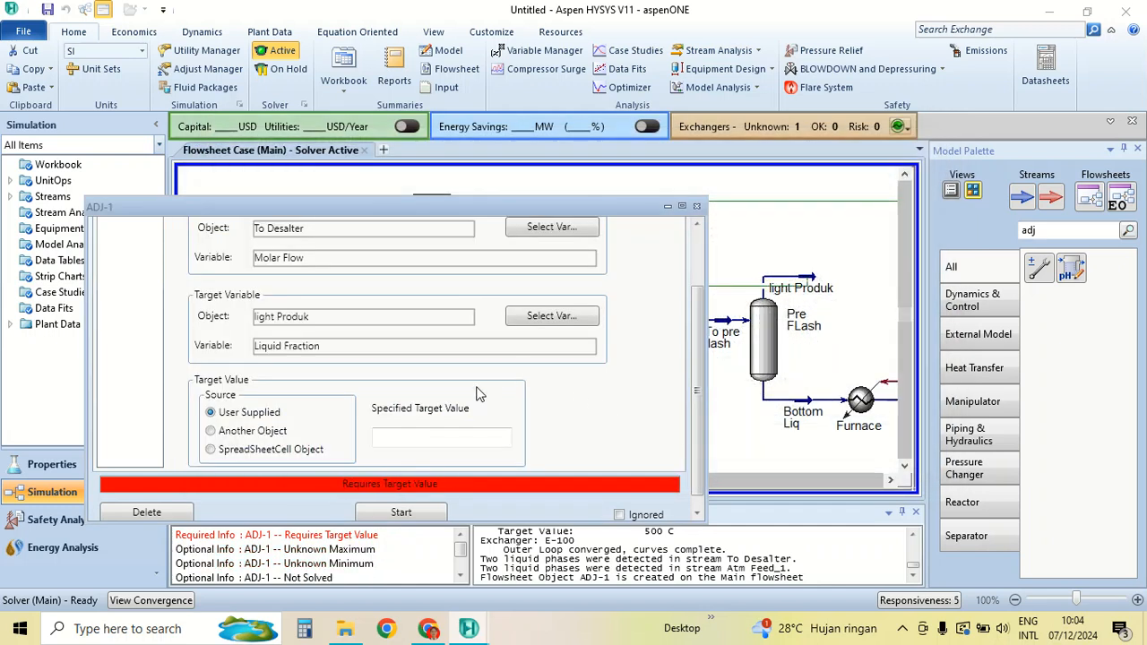
left_click(450, 437)
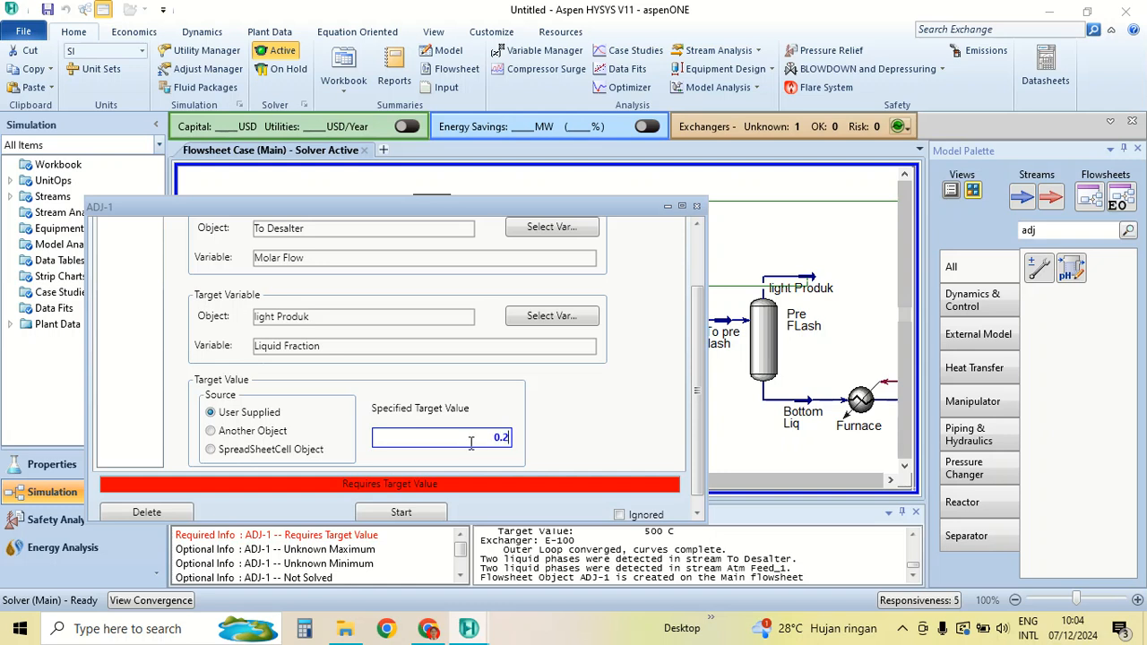
left_click(621, 403)
Try to solve the light Produk liquid fraction Adjust with its default Secant parameters, and close the consistency error and ADJ-1 windows
scroll(622, 402, "up", 2)
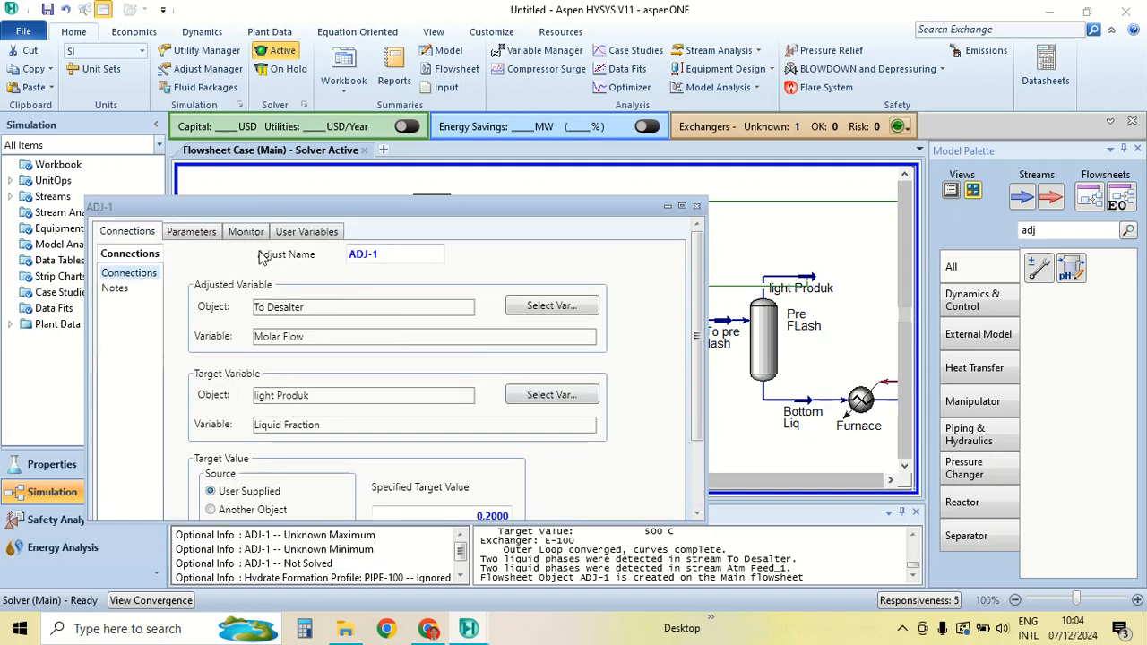
scroll(255, 278, "down", 2)
scroll(272, 316, "up", 2)
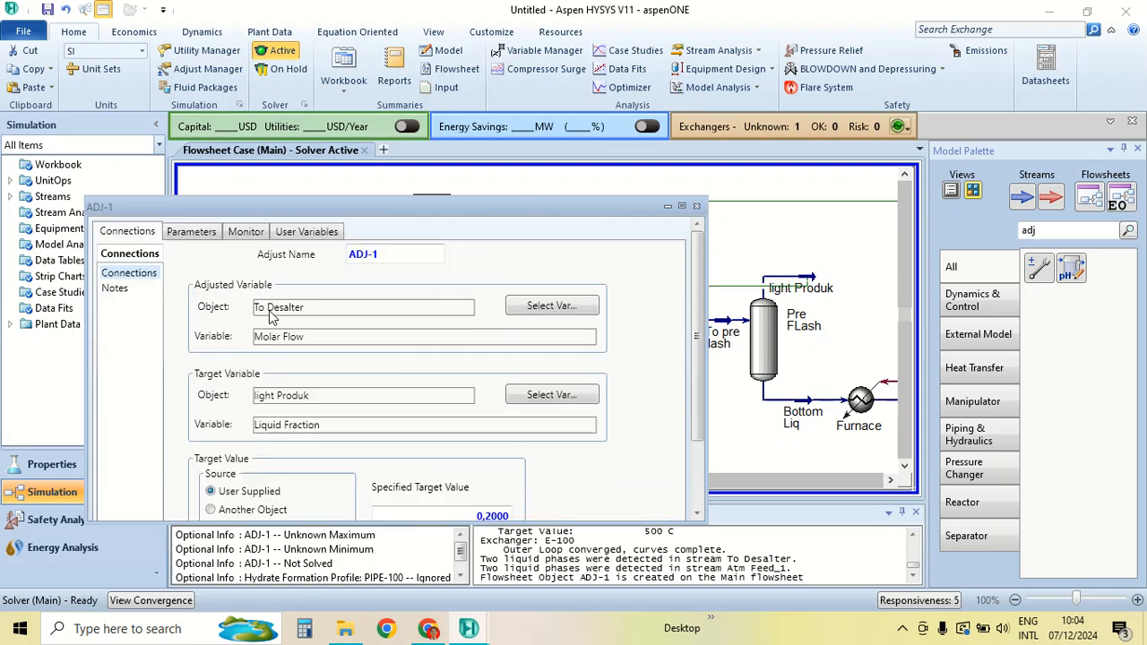
left_click(191, 233)
scroll(395, 430, "down", 3)
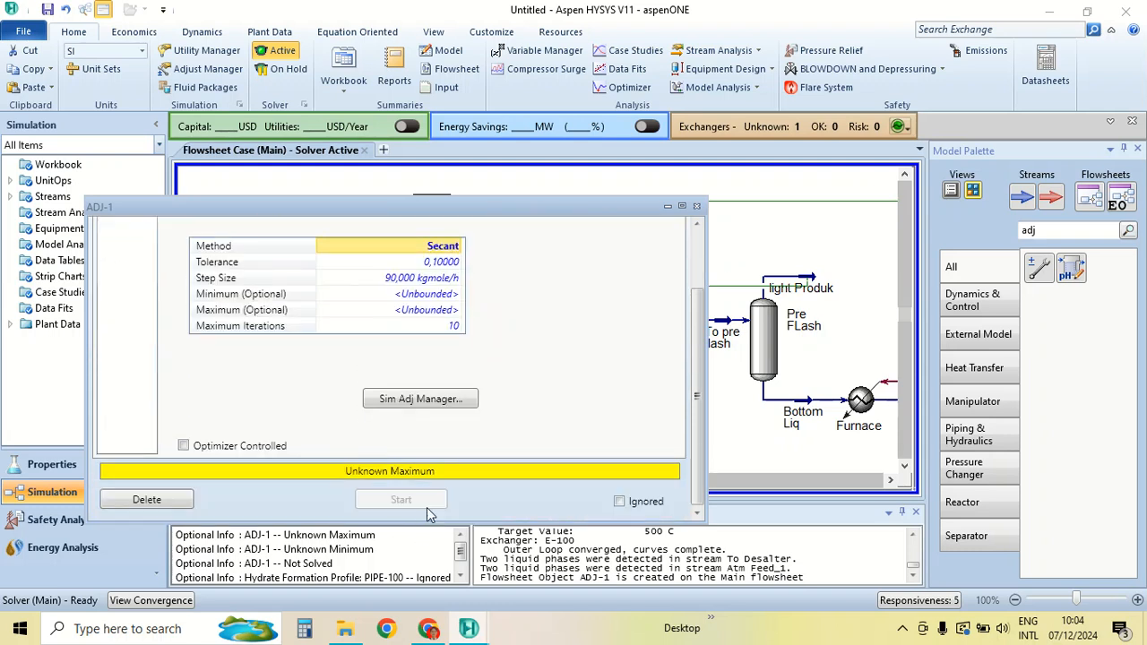
left_click(427, 504)
scroll(453, 400, "up", 2)
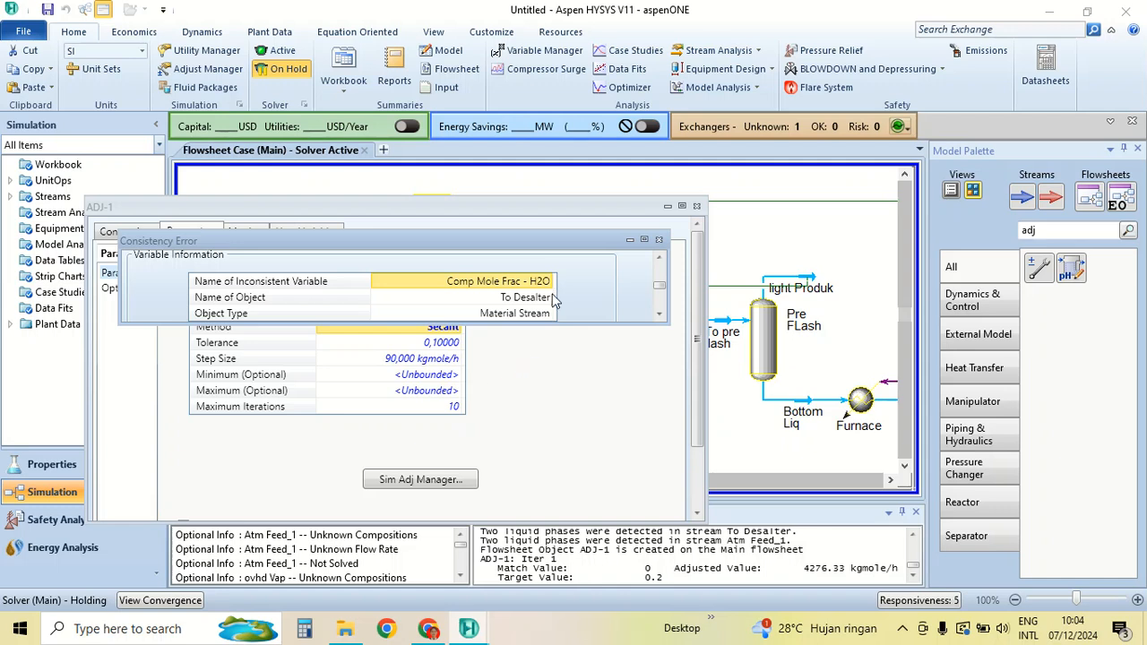
scroll(553, 302, "down", 3)
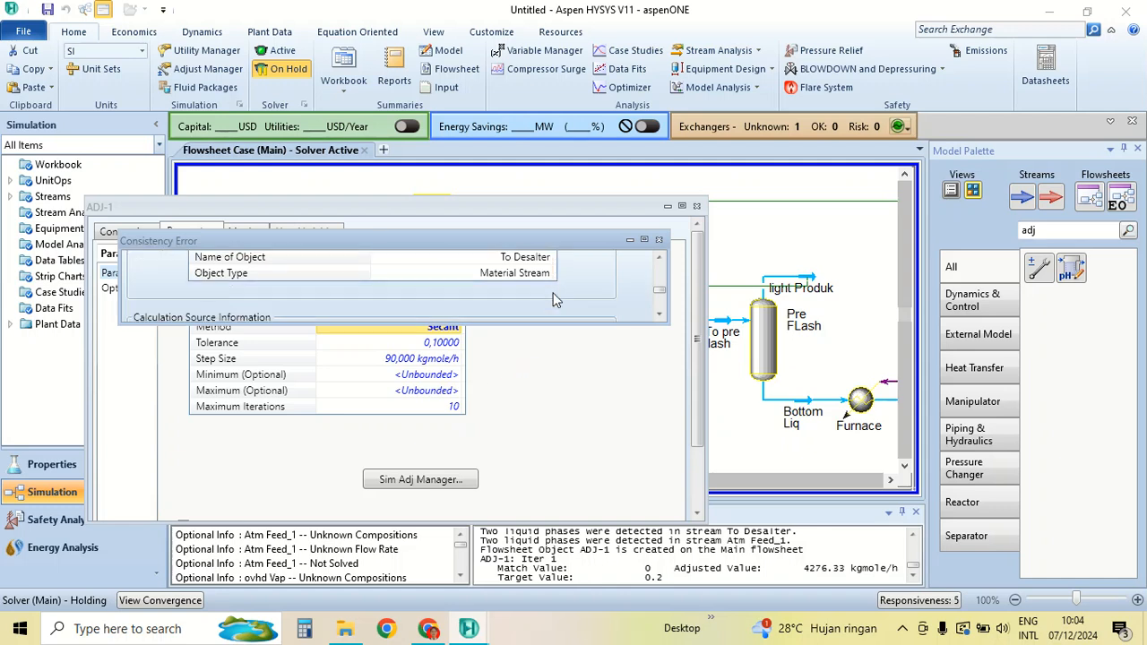
left_click(658, 241)
scroll(314, 479, "down", 2)
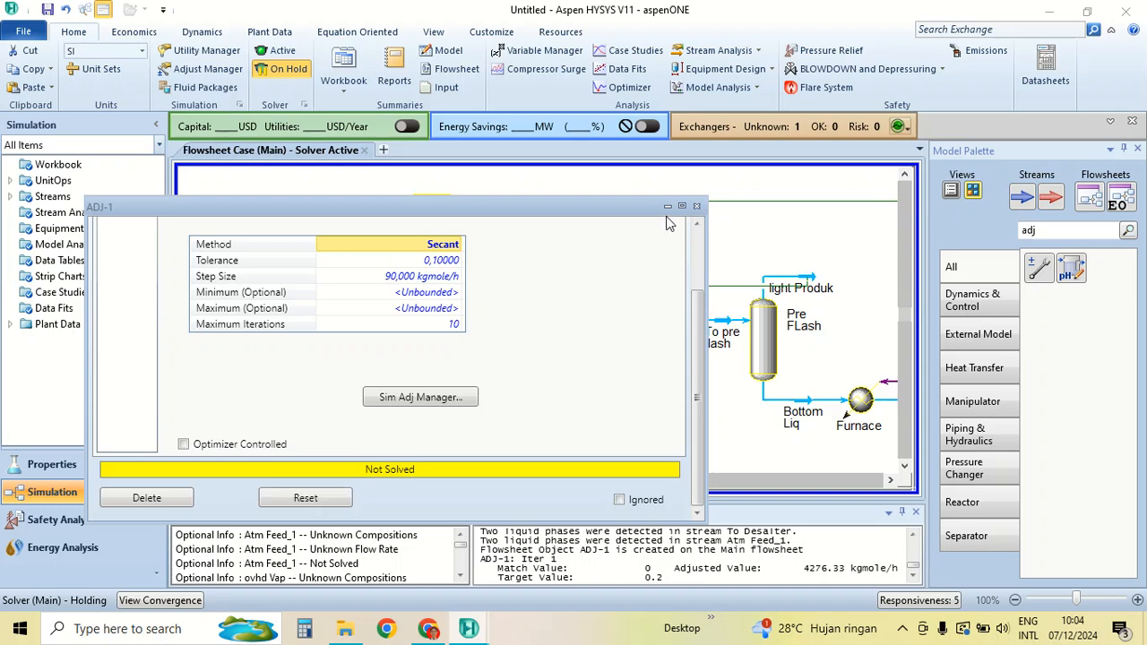
left_click(699, 207)
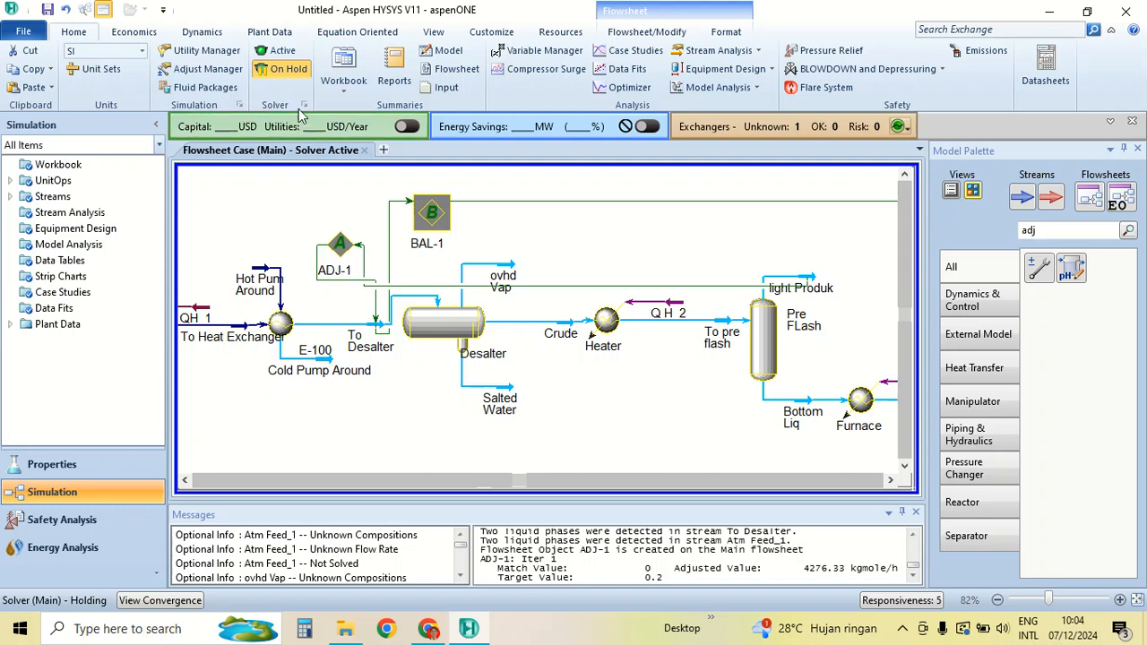
Try to reactivate the solver with ADJ-1 still in place, and close the consistency error window
left_click(283, 52)
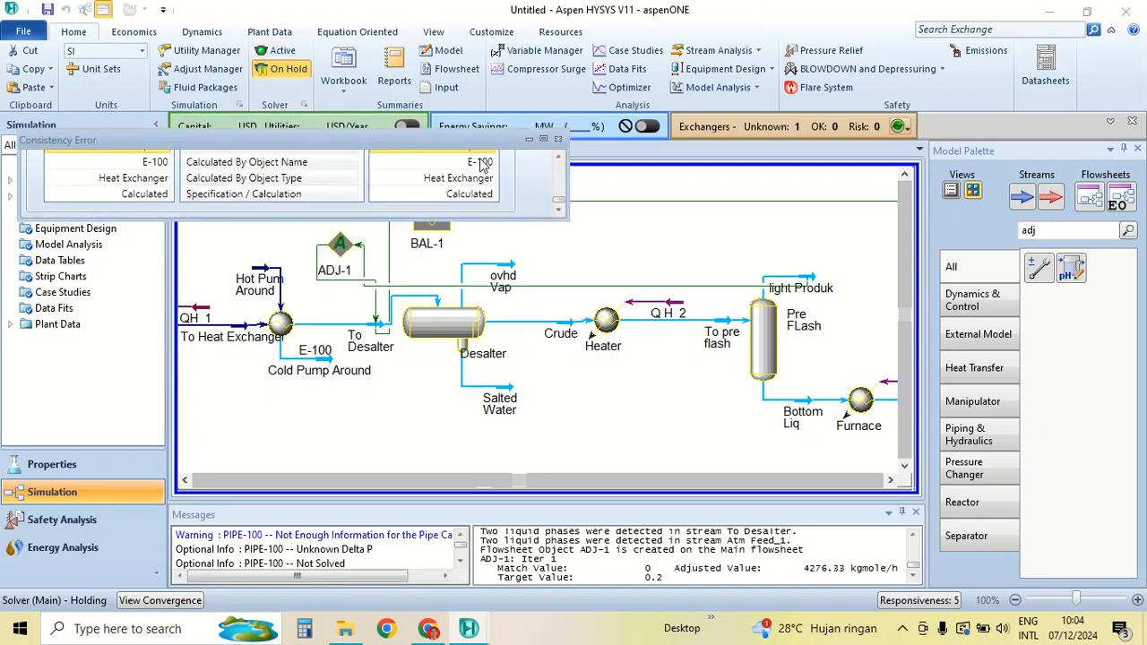
scroll(483, 163, "up", 1)
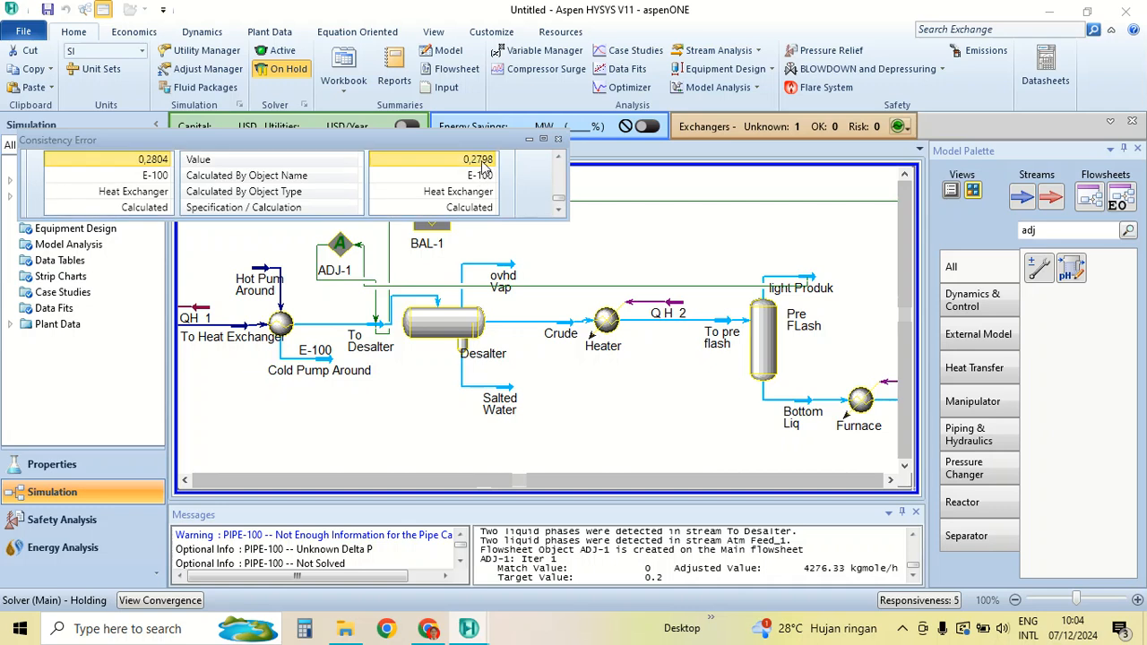
left_click(558, 139)
Delete the ADJ-1 operation that targets light Produk from the flowsheet
left_click(352, 253)
right_click(352, 253)
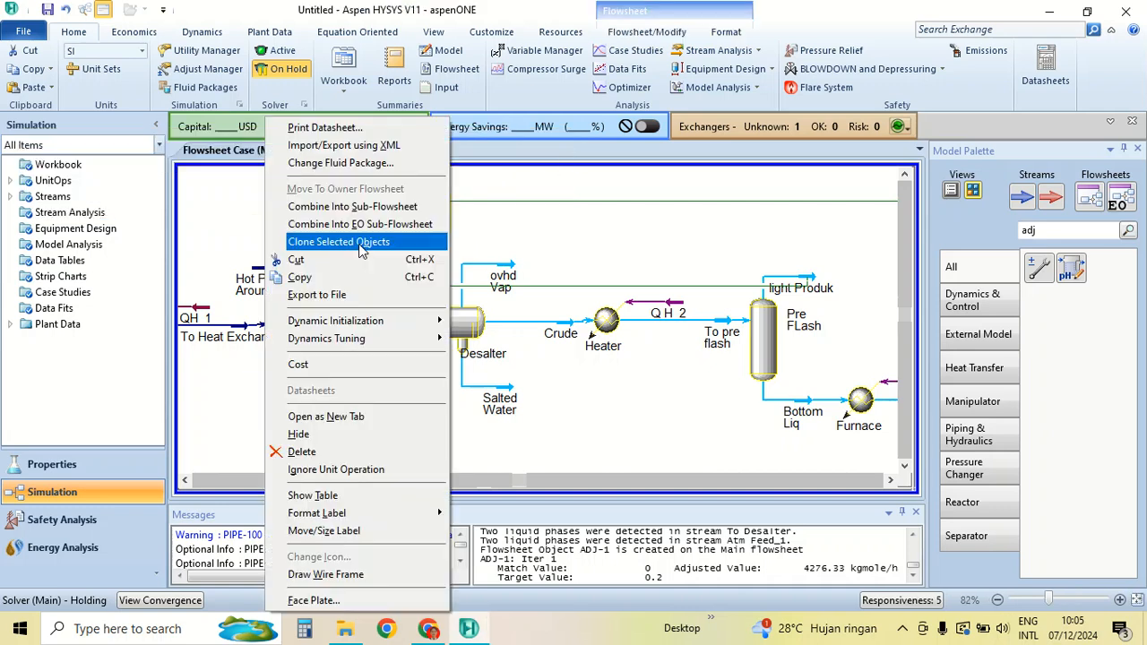
left_click(405, 452)
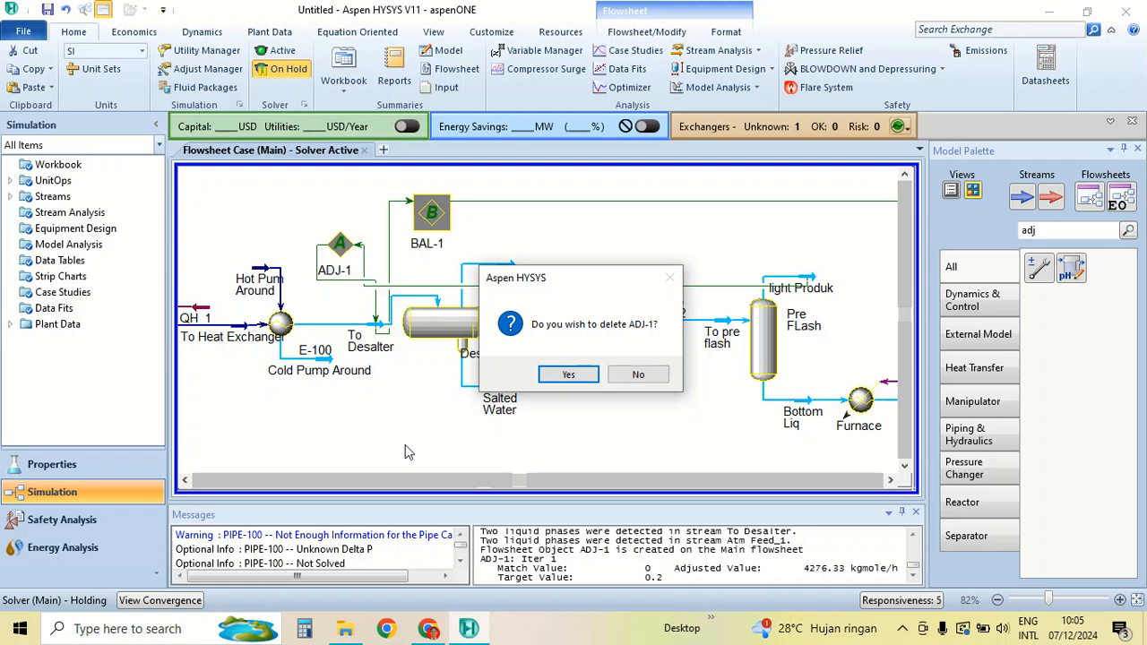
left_click(567, 375)
Clear To Desalter's molar flow in the E-100 worksheet, reactivate the solver, and close the exchanger window
double_click(285, 325)
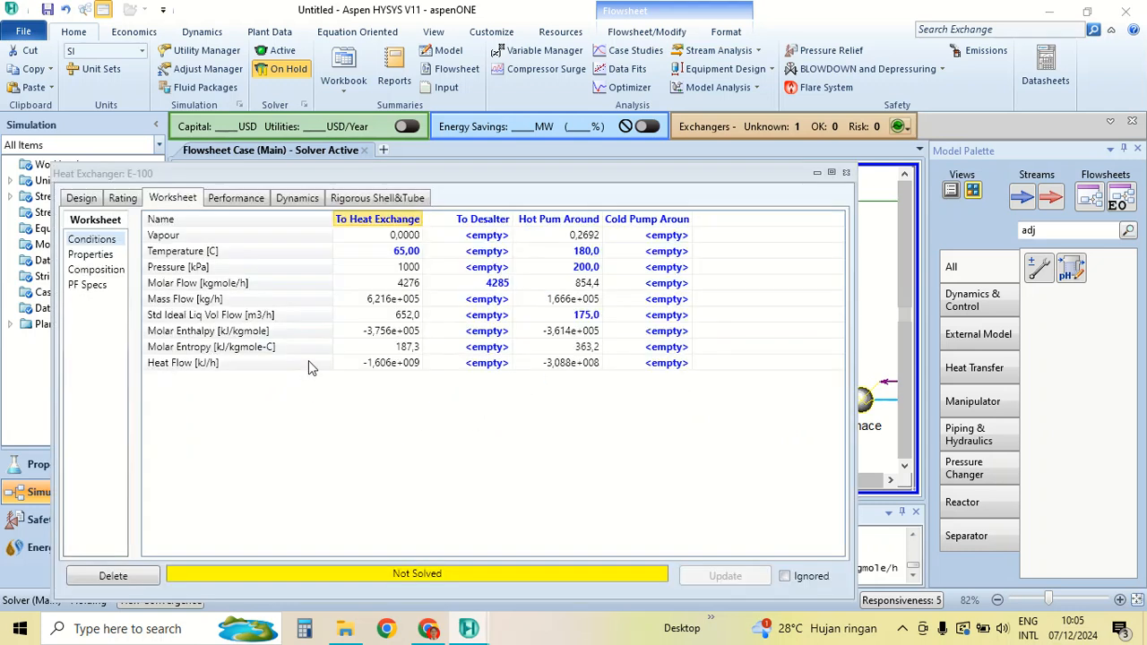
left_click(470, 285)
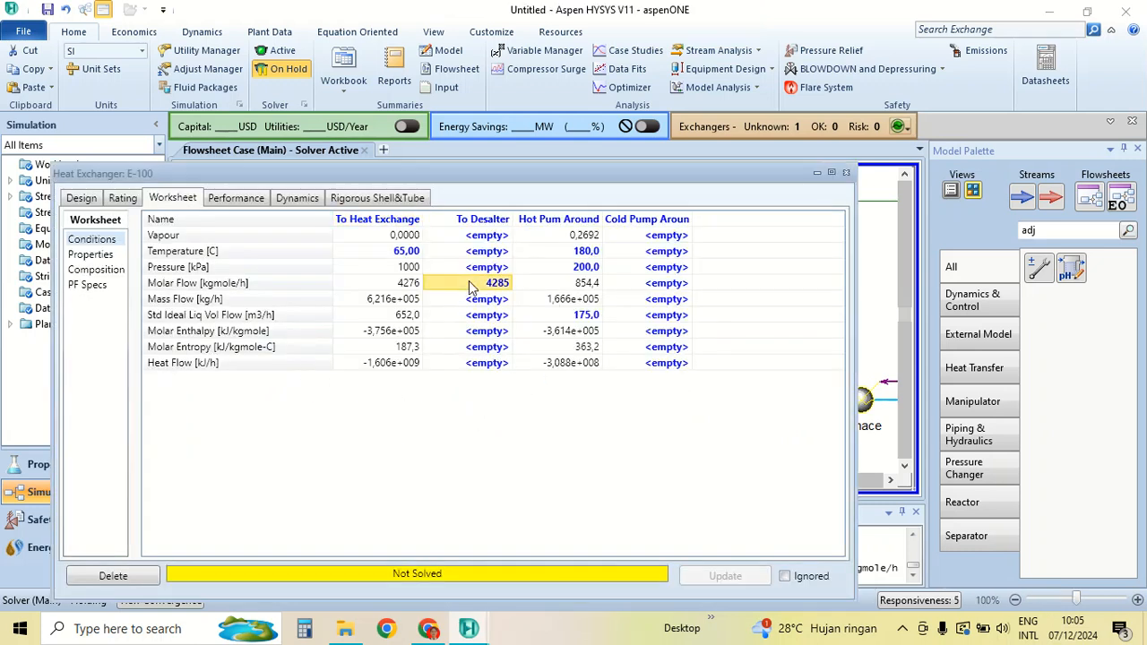
key("Delete")
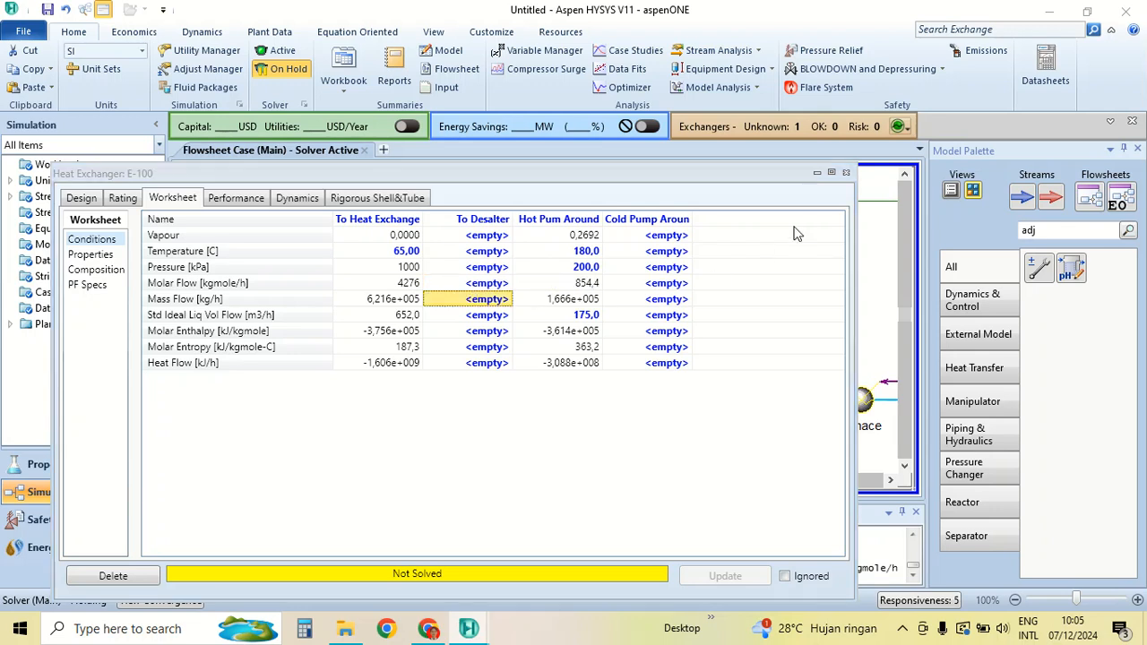
left_click(278, 51)
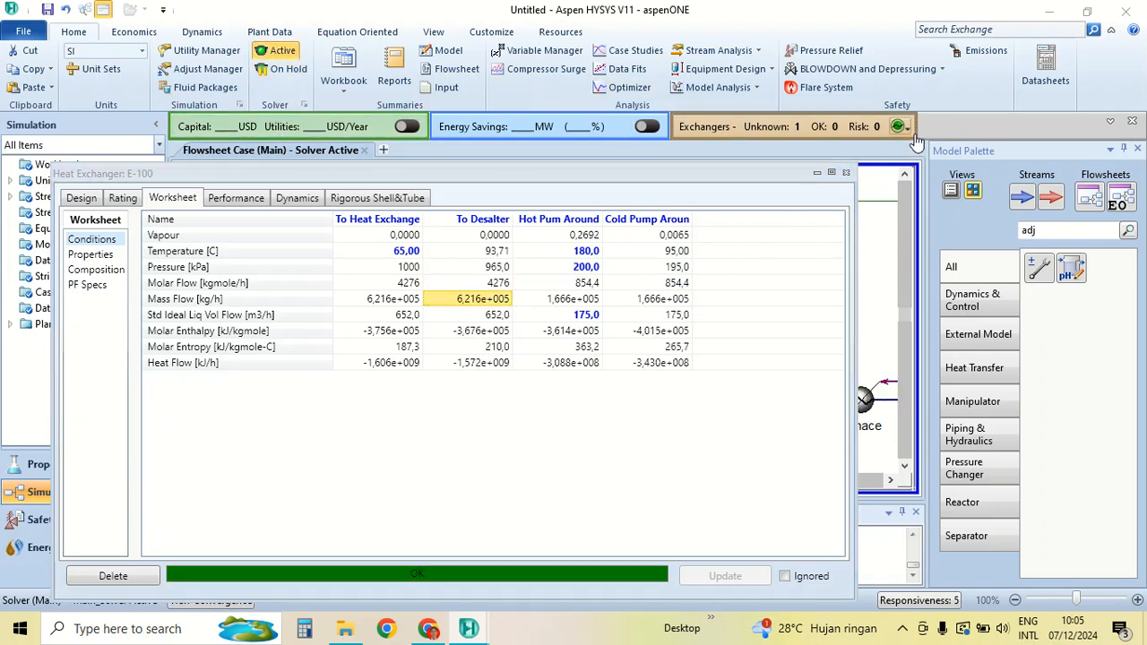
left_click(846, 172)
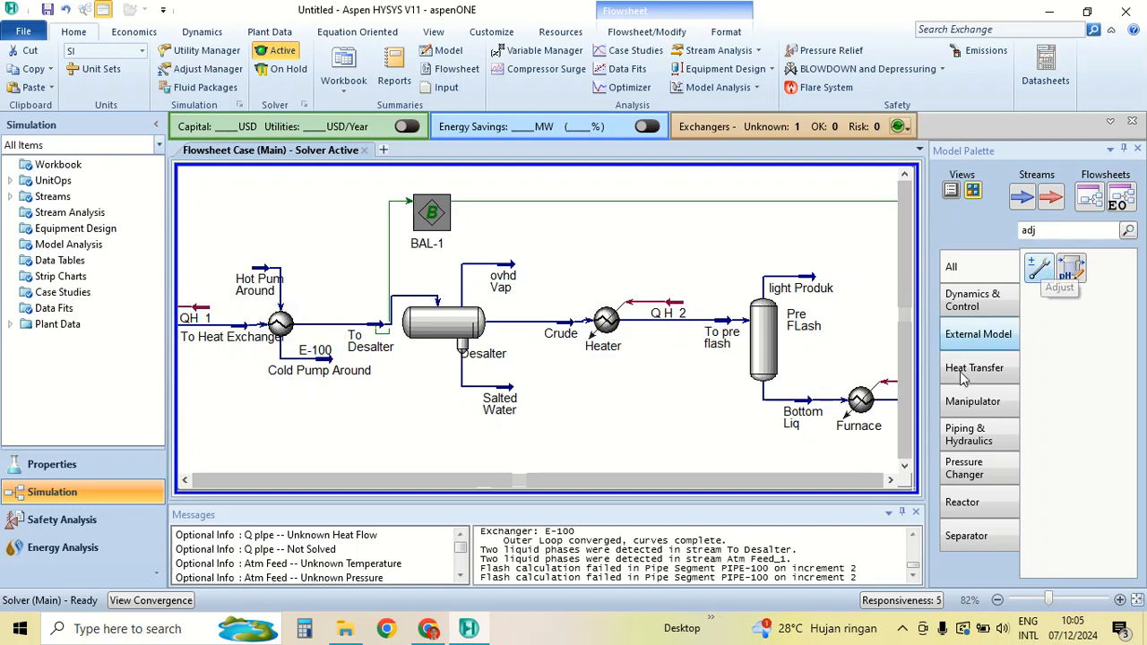
Examine the whole flowsheet from the Raw Crude and Water feeds through to PIPE-100 and the Atm Feed streams
left_click(893, 481)
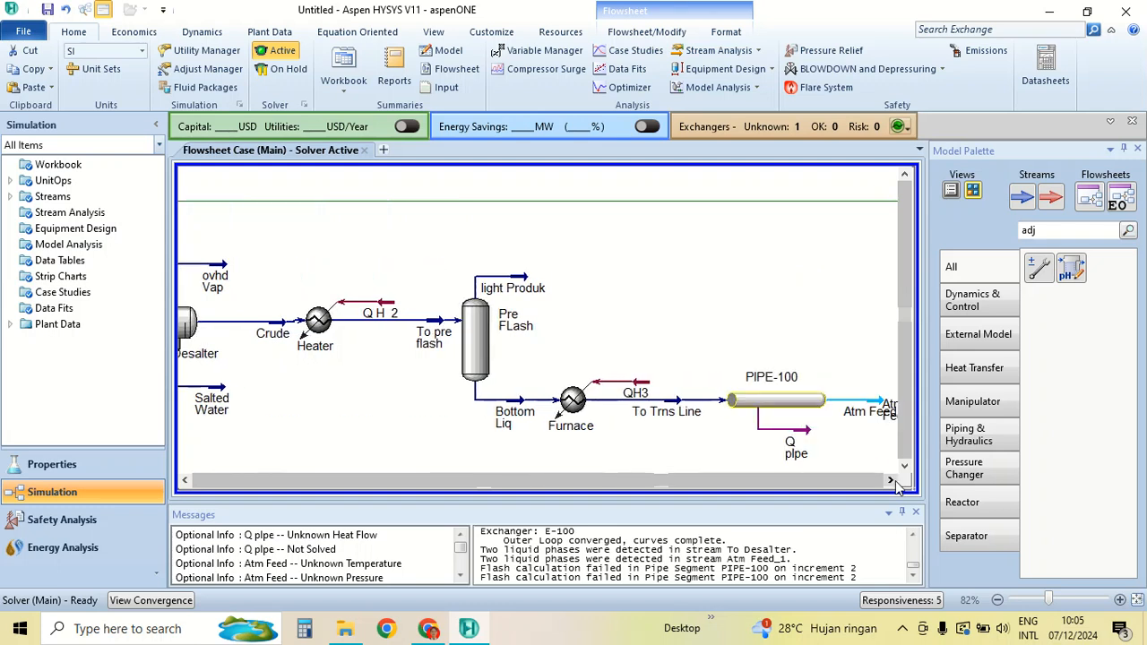
left_click(895, 481)
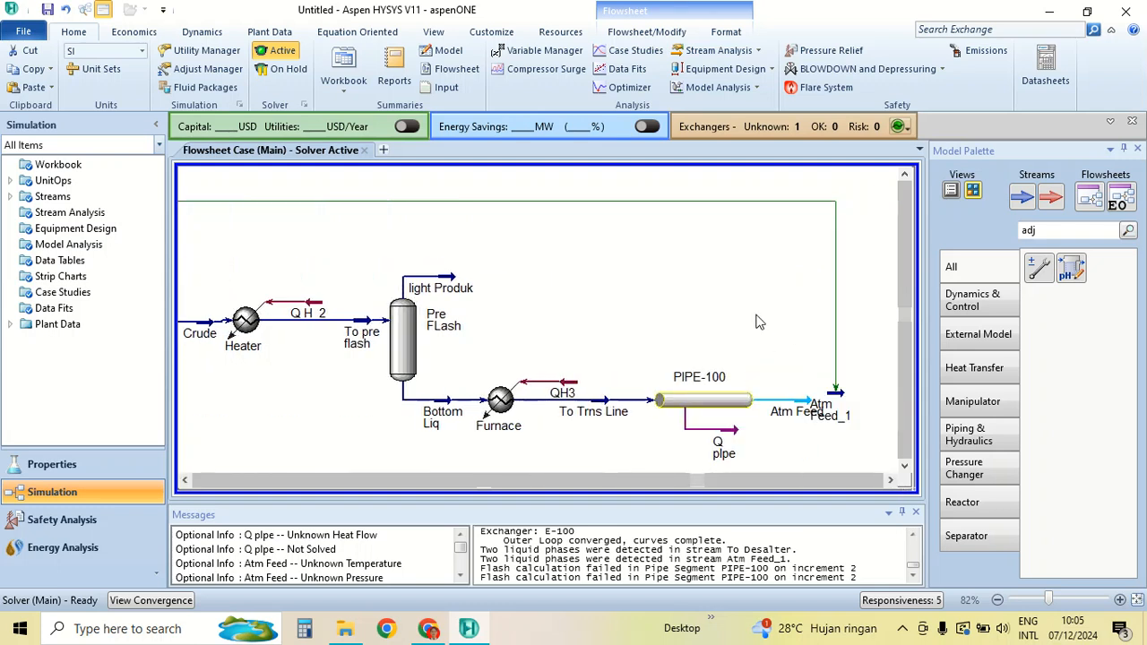
scroll(569, 297, "down", 2)
left_click(184, 480)
left_click(184, 481)
left_click(184, 481)
left_click(184, 480)
mouse_move(277, 356)
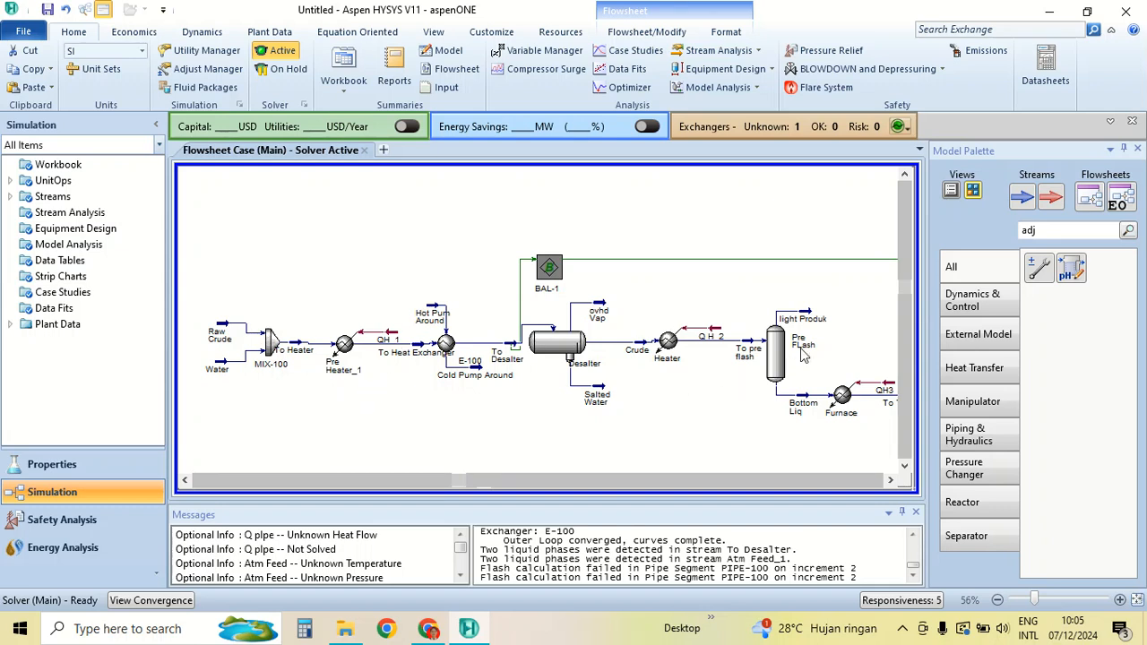
left_click(884, 481)
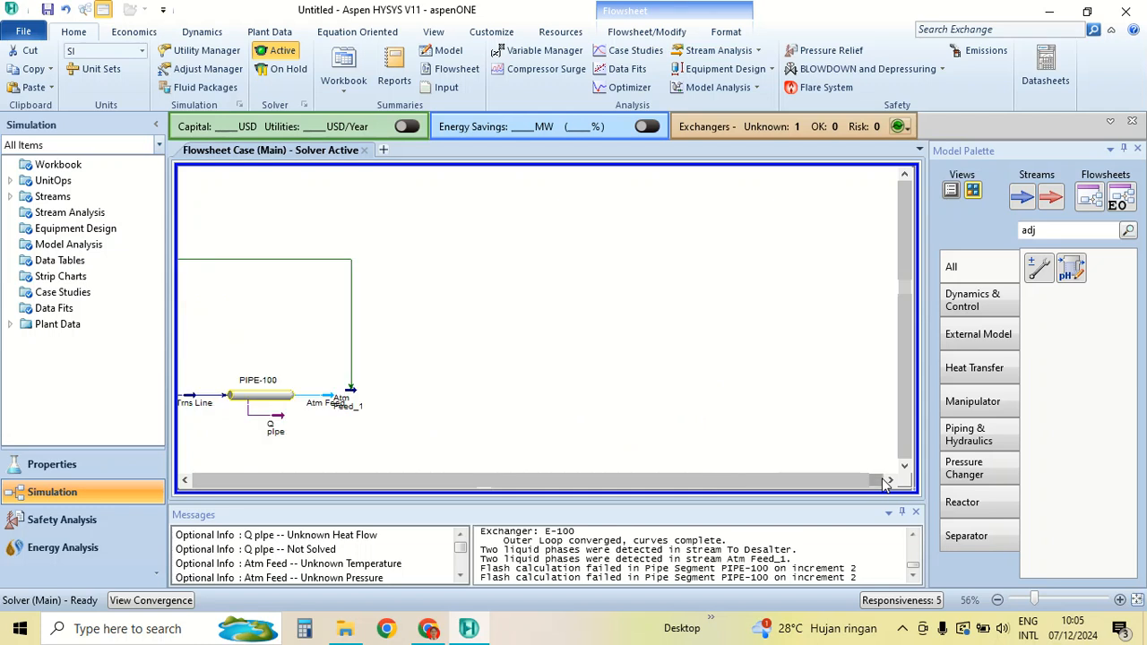
left_click_drag(182, 481, 186, 480)
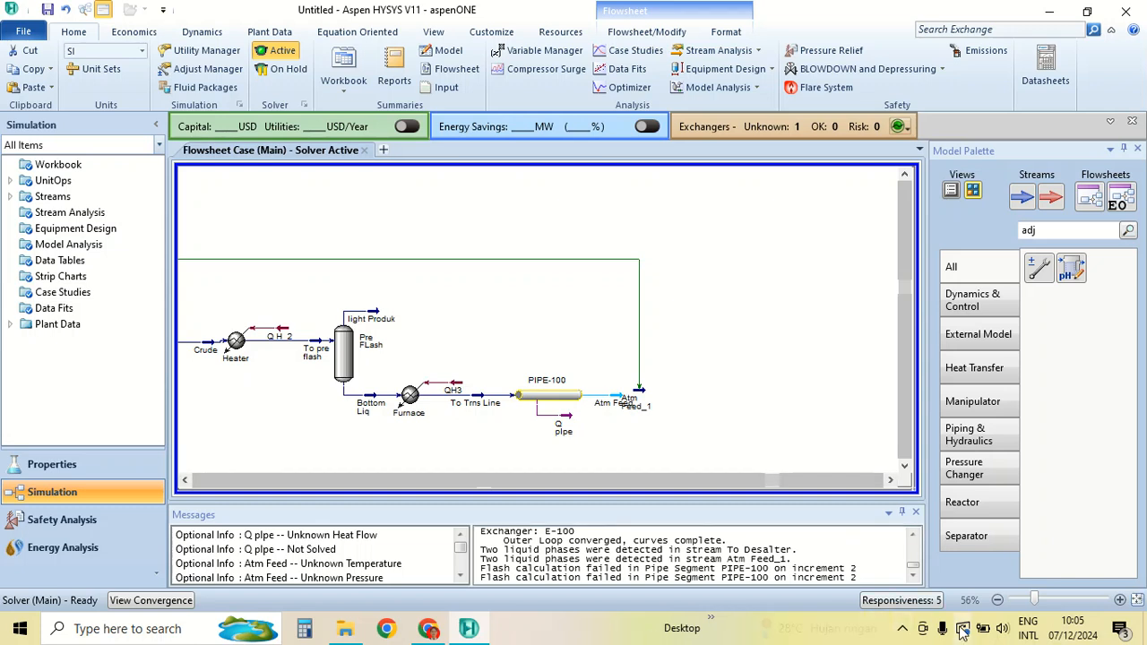
left_click(901, 628)
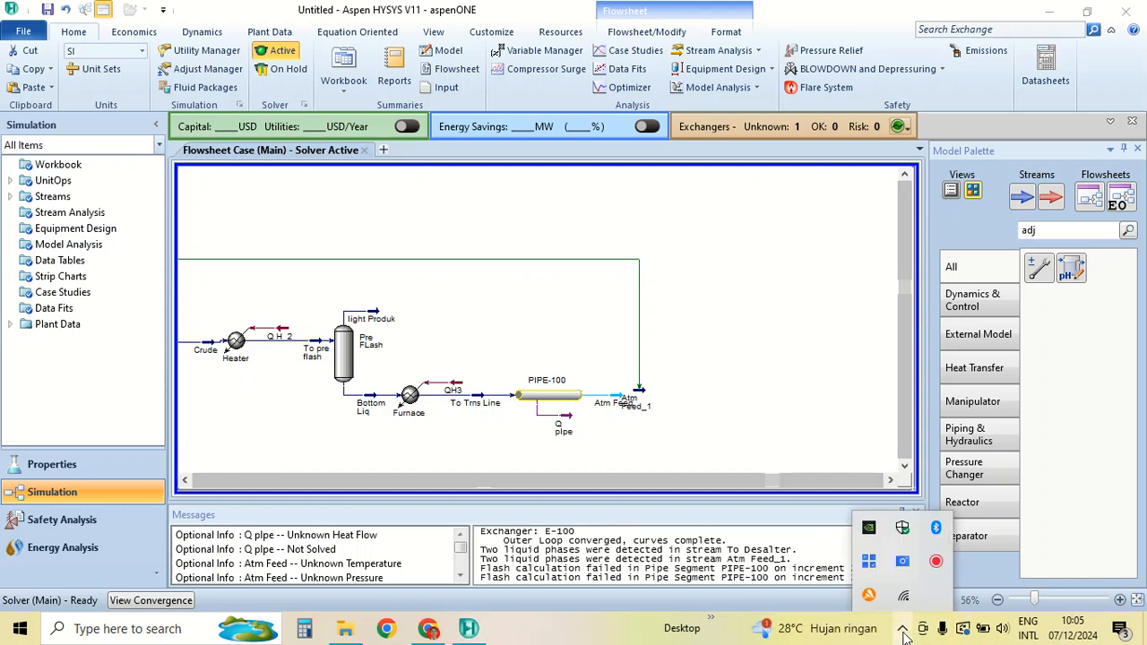
left_click(937, 563)
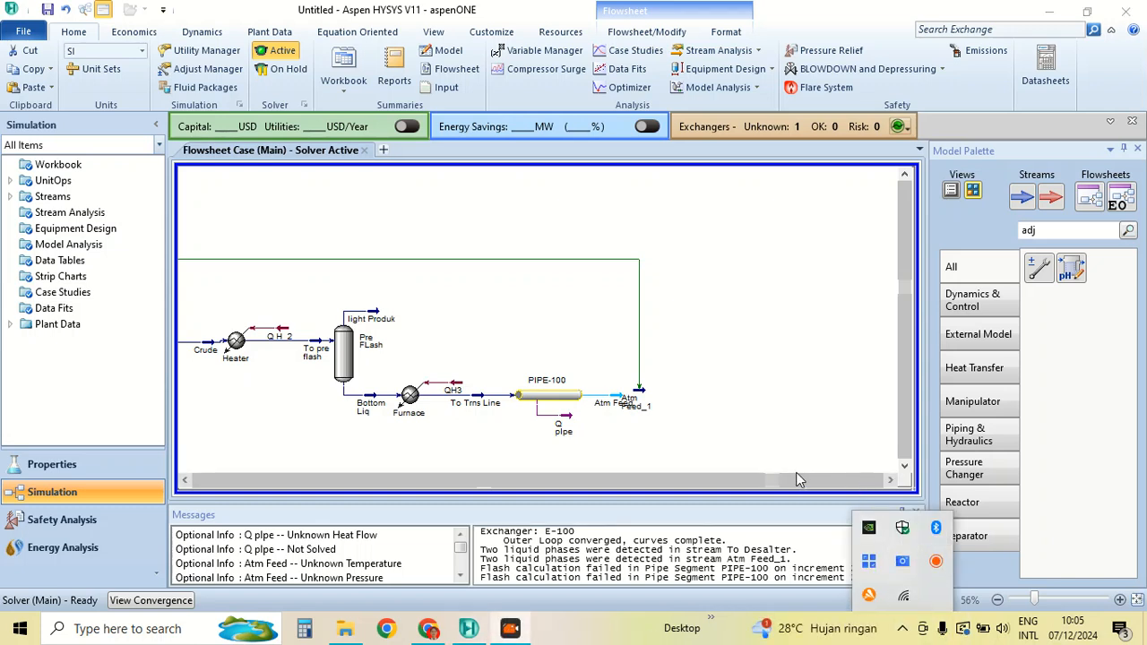